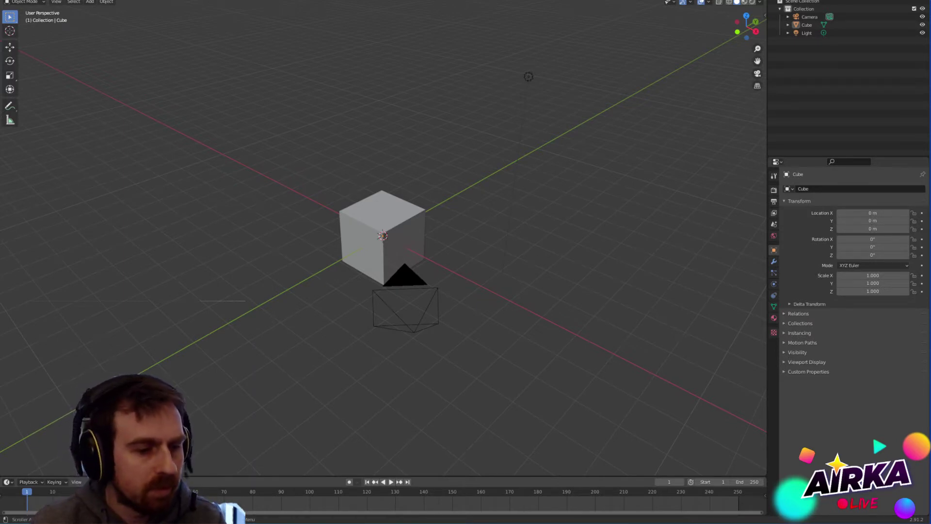
# Step: Delete the default cube, light and camera from the scene
pyautogui.click(351, 219)
pyautogui.press('Delete')
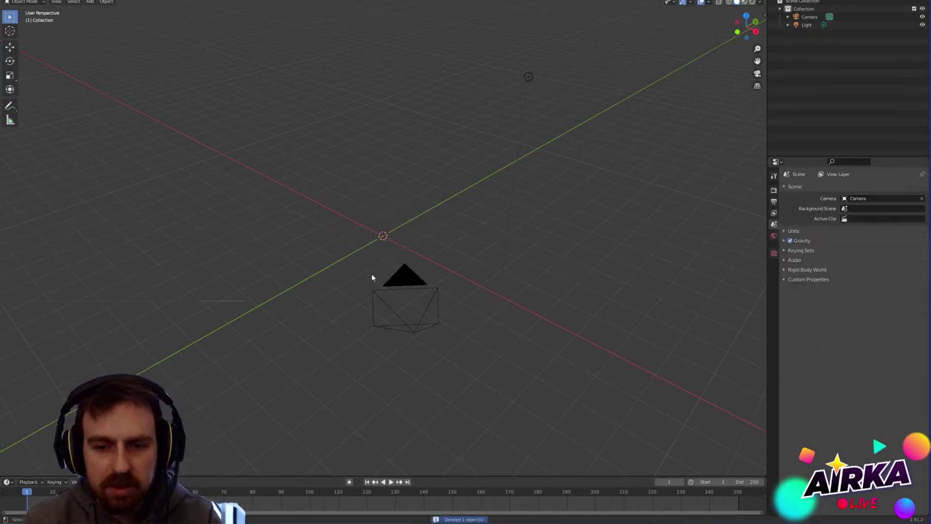
pyautogui.moveTo(509, 296); pyautogui.dragTo(480, 301, button='middle')
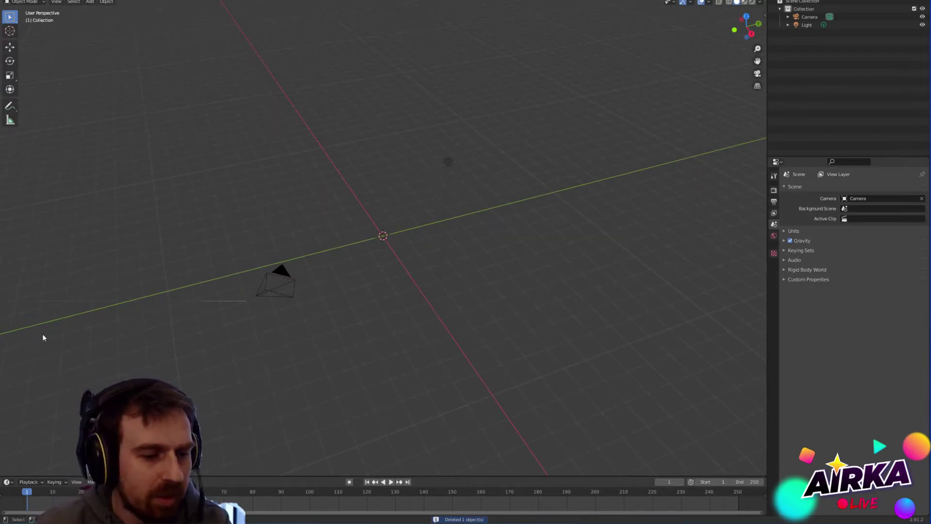
pyautogui.click(445, 164)
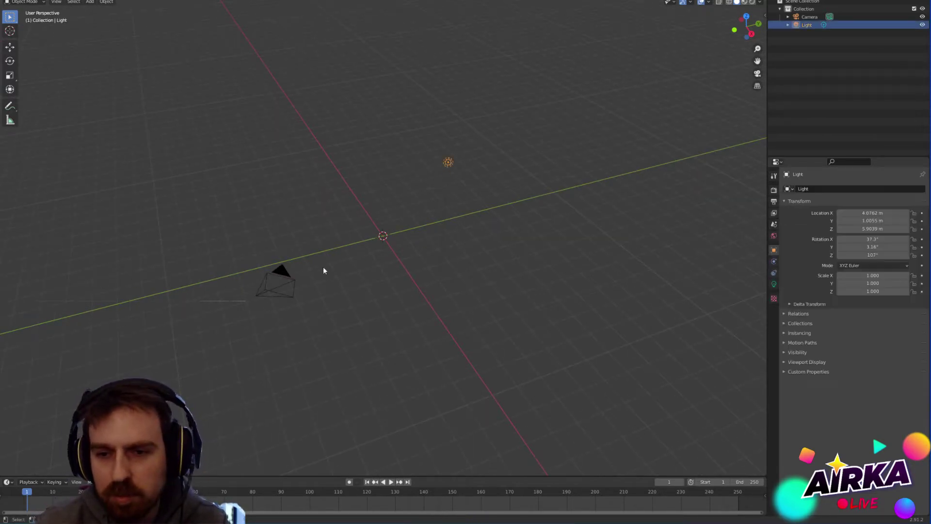
pyautogui.press('Delete')
pyautogui.click(275, 271)
pyautogui.press('Delete')
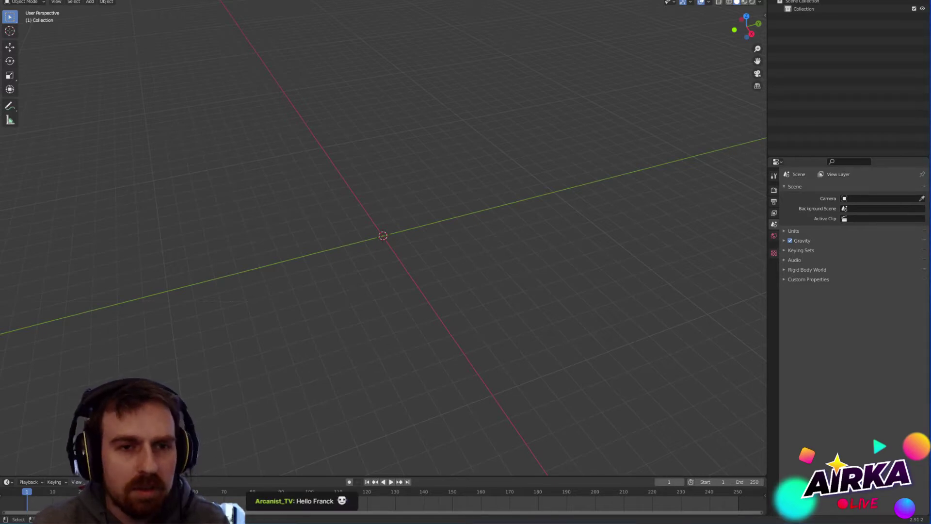
# Step: Enable the Import Images as Planes add-on in the preferences, and search the add-ons for "tool"
pyautogui.click(17, 1)
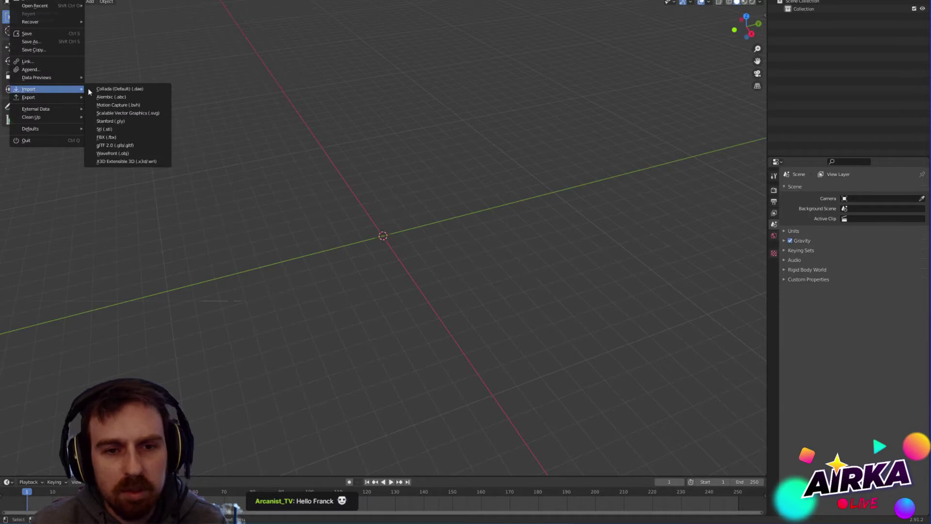
pyautogui.moveTo(36, 0)
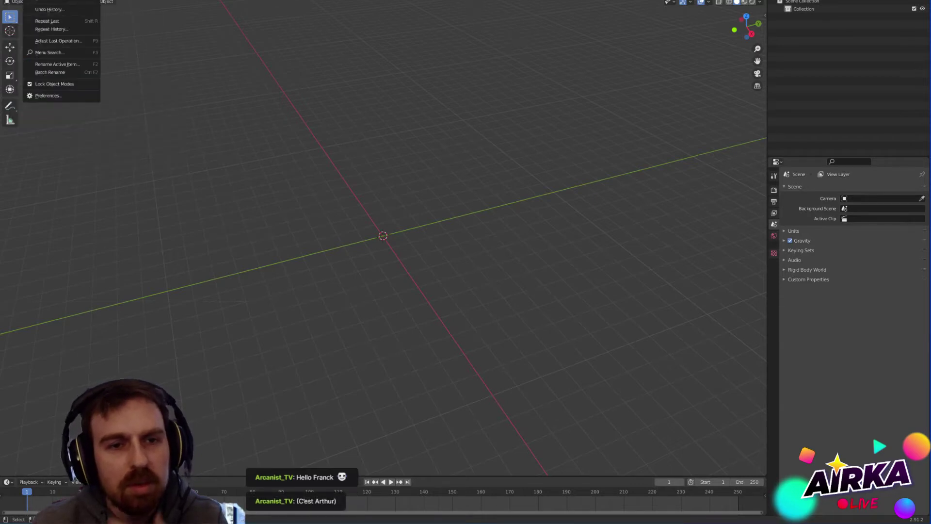
pyautogui.click(53, 97)
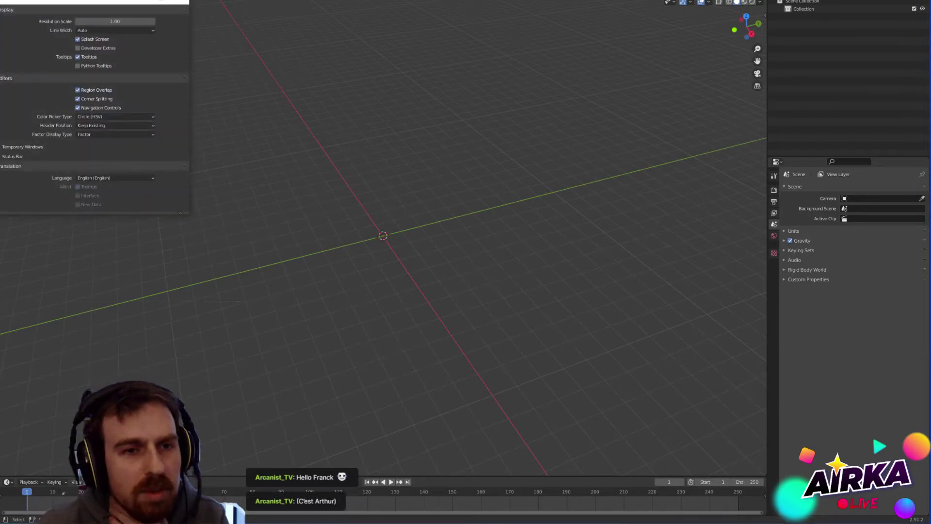
pyautogui.moveTo(24, 3); pyautogui.dragTo(221, 79)
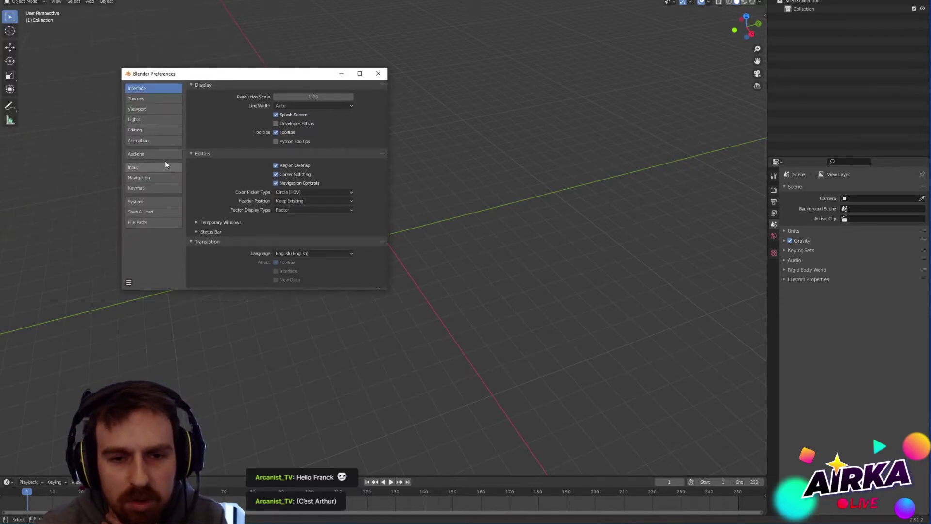
pyautogui.click(348, 97)
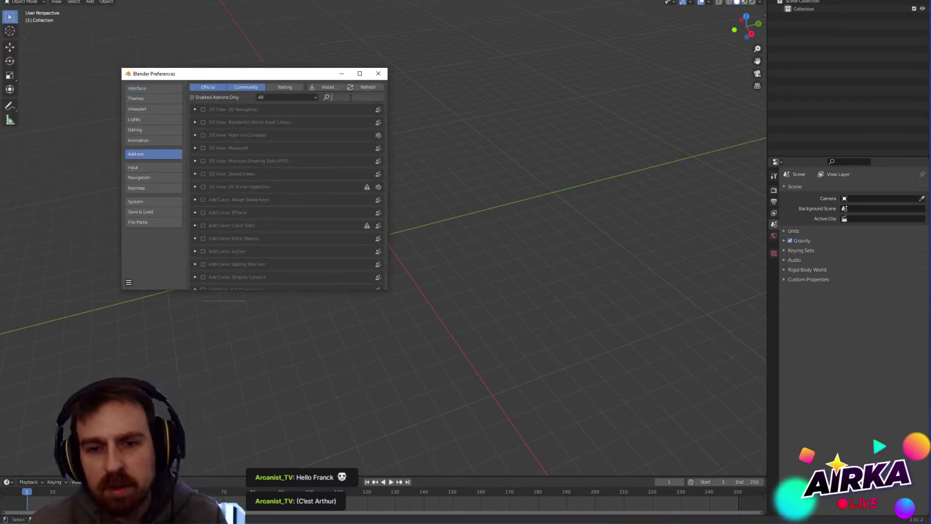
pyautogui.write('ima')
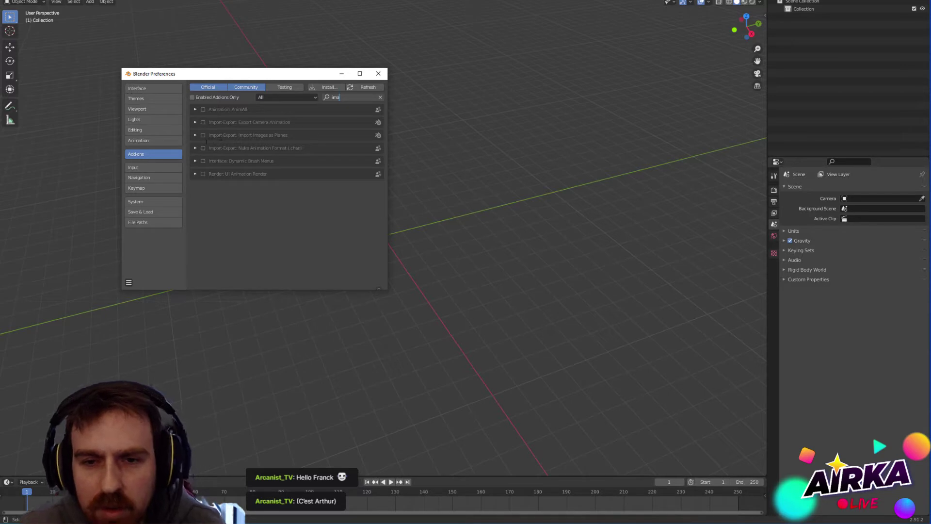
pyautogui.click(203, 135)
pyautogui.click(203, 135)
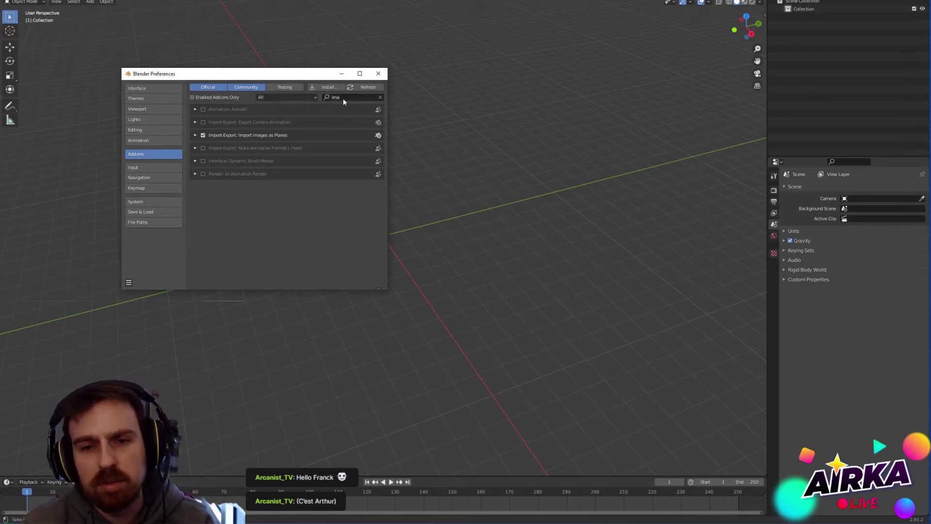
pyautogui.write('tool')
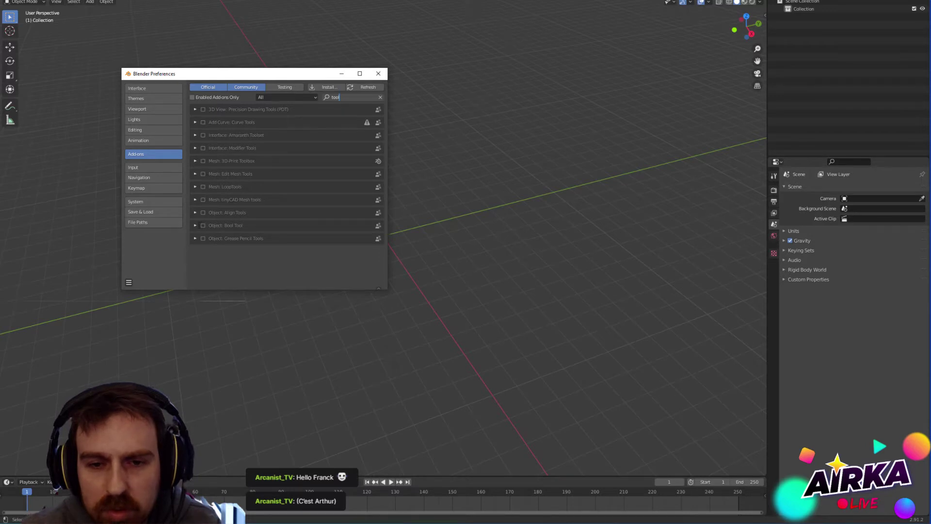
pyautogui.click(378, 73)
# Step: Import 250px-Taupiqueur-RFVF.png from the Desktop as an image plane and display it in material preview shading
pyautogui.click(14, 0)
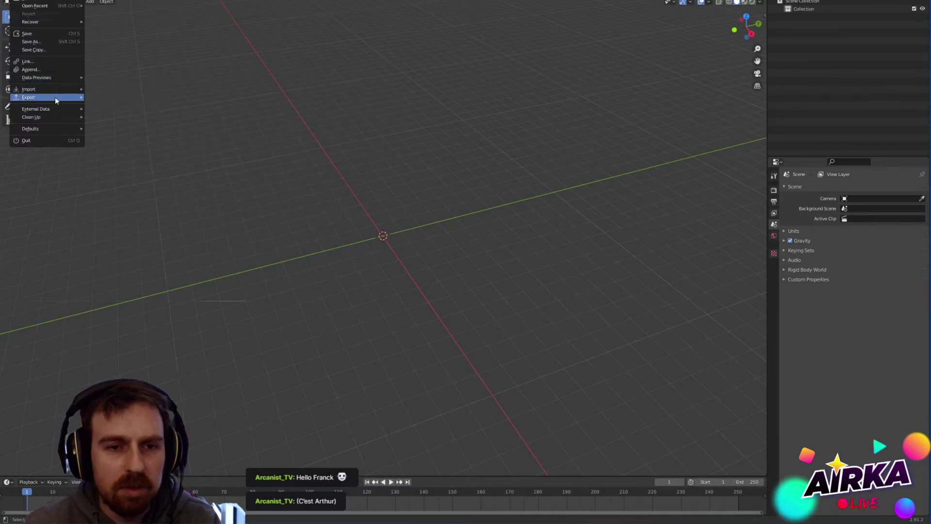
pyautogui.moveTo(53, 89)
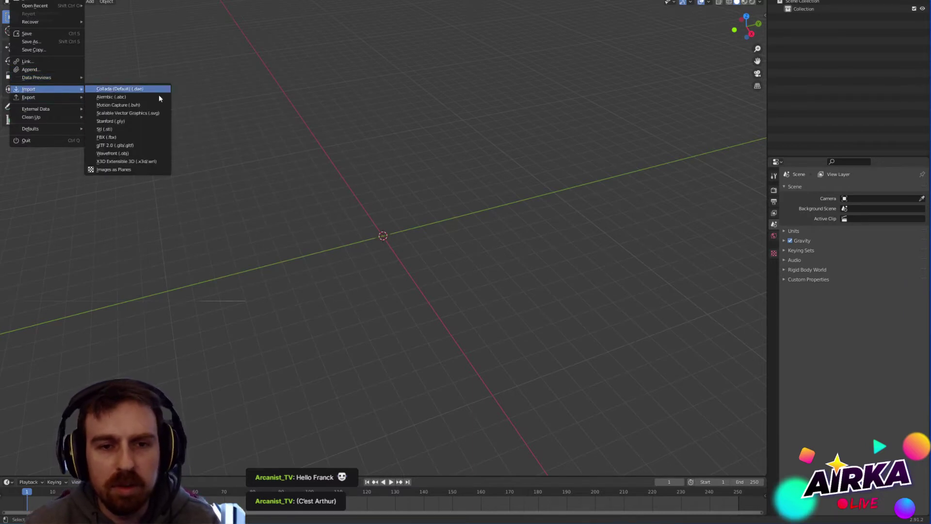
pyautogui.click(128, 170)
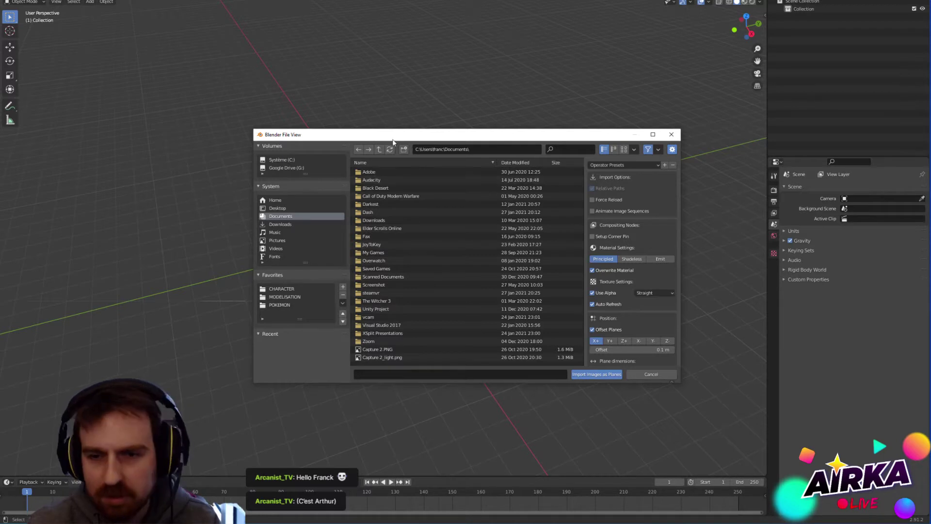
pyautogui.moveTo(392, 136); pyautogui.dragTo(323, 78)
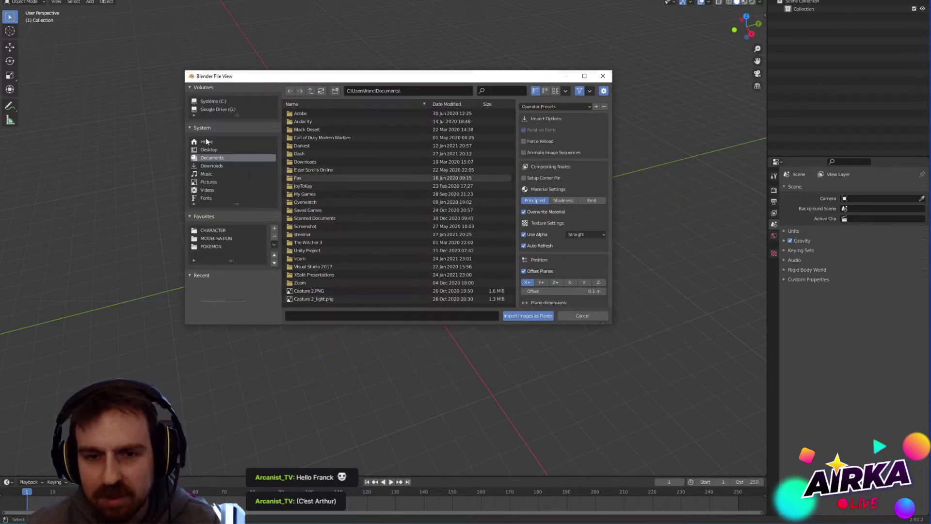
pyautogui.click(216, 150)
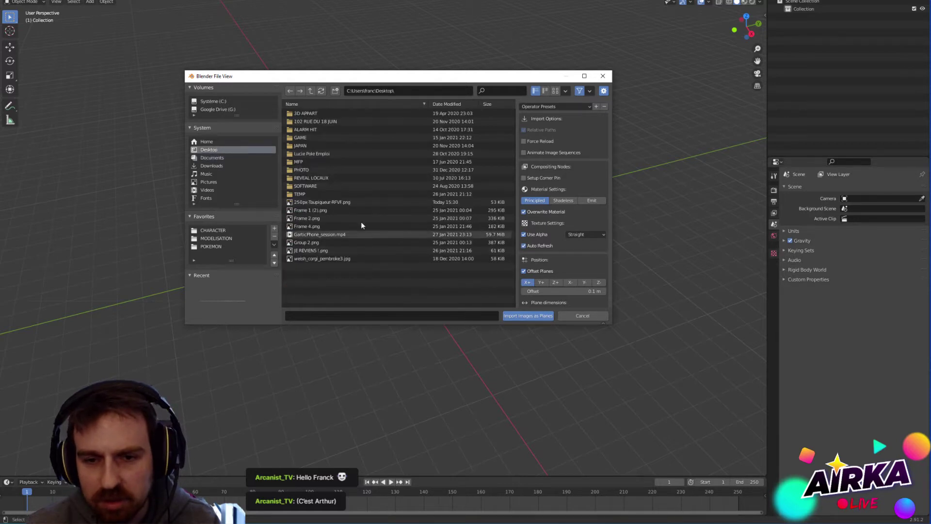
pyautogui.doubleClick(351, 202)
pyautogui.moveTo(449, 259); pyautogui.dragTo(609, 125, button='middle')
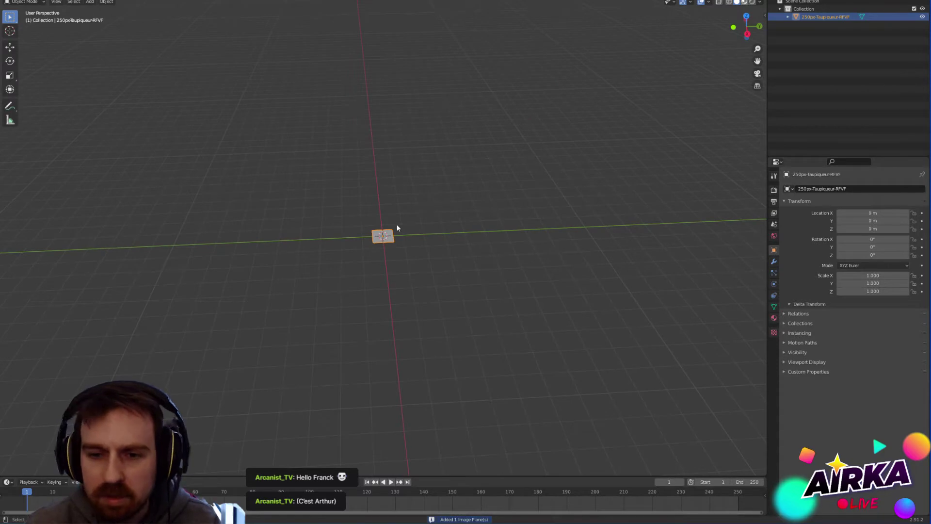
pyautogui.click(427, 205)
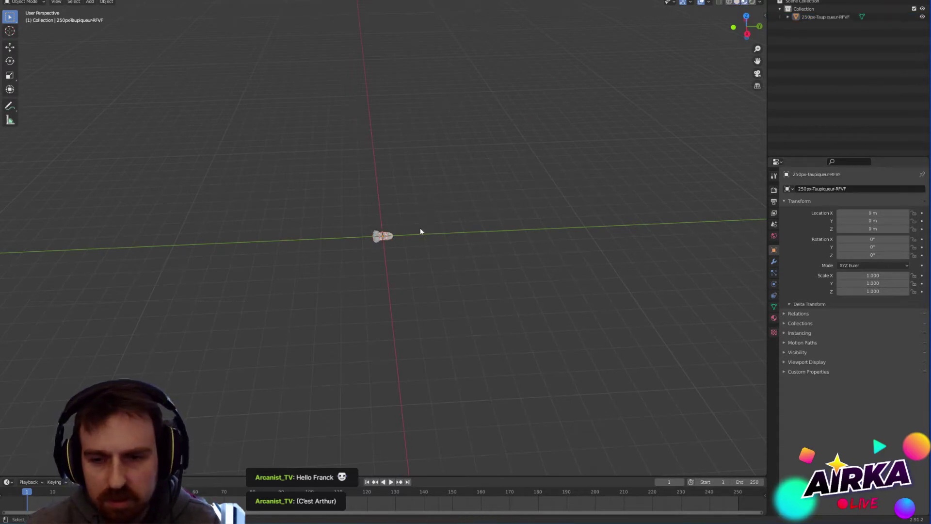
# Step: Rotate the image plane 90° about the X axis so it stands upright
pyautogui.scroll(8, 420, 228)
pyautogui.moveTo(404, 263); pyautogui.dragTo(387, 249, button='middle')
pyautogui.click(387, 249)
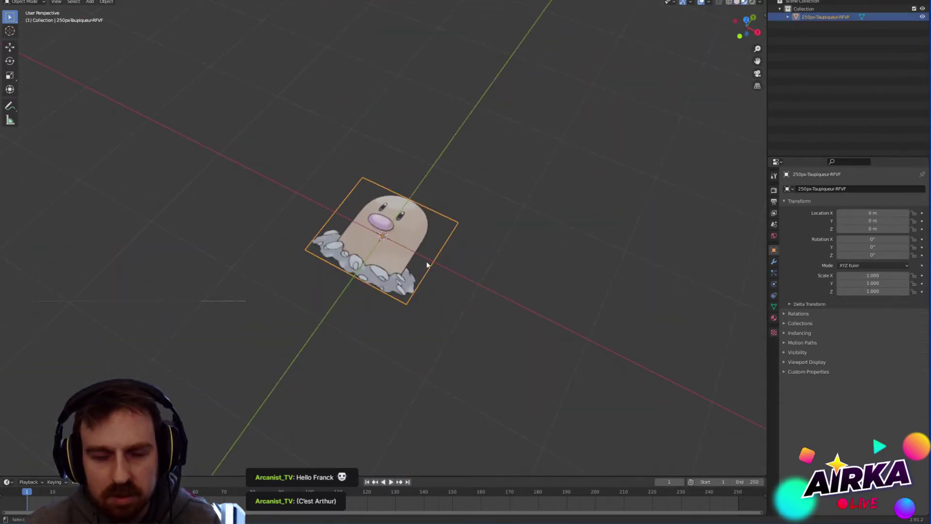
pyautogui.write('rx')
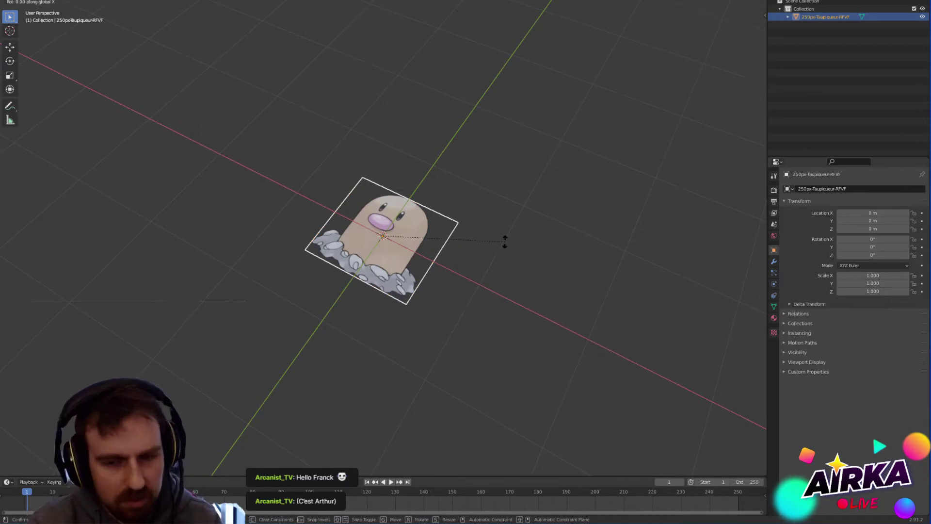
pyautogui.write('90')
pyautogui.press('Return')
# Step: Scale the reference image plane up uniformly to about 3.62
pyautogui.scroll(-4, 480, 250)
pyautogui.moveTo(474, 257); pyautogui.dragTo(421, 245, button='middle')
pyautogui.scroll(4, 398, 277)
pyautogui.scroll(4, 397, 277)
pyautogui.moveTo(397, 277); pyautogui.dragTo(469, 312, button='middle')
pyautogui.scroll(-6, 456, 299)
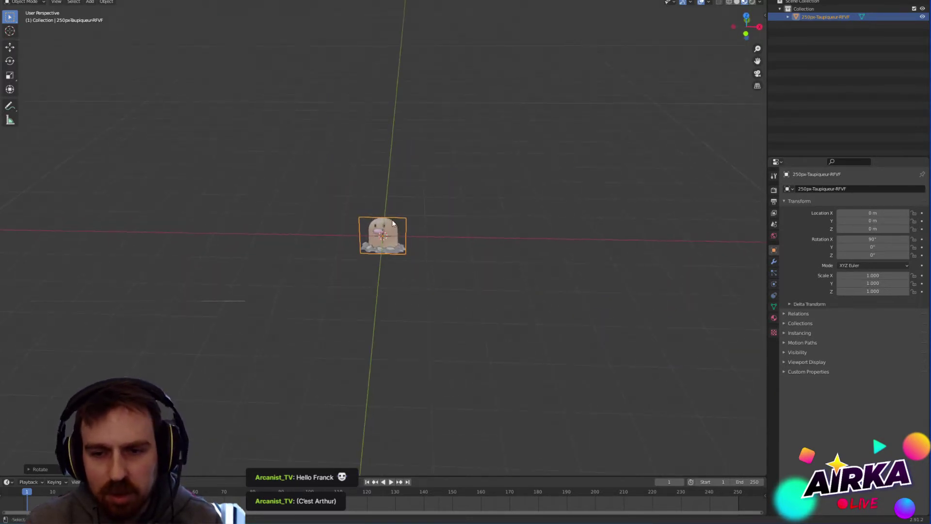
pyautogui.click(10, 75)
pyautogui.moveTo(466, 272); pyautogui.dragTo(471, 224, button='middle')
pyautogui.moveTo(404, 212); pyautogui.dragTo(459, 153)
# Step: Move the image plane up to about 1.7 m on Z and sideways to about -4.02 m on X
pyautogui.click(9, 47)
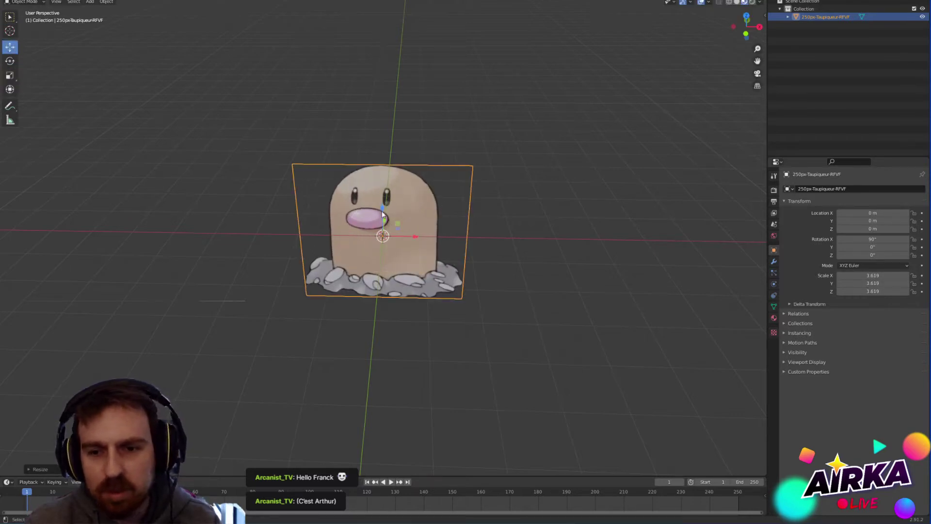
pyautogui.moveTo(382, 209); pyautogui.dragTo(382, 141)
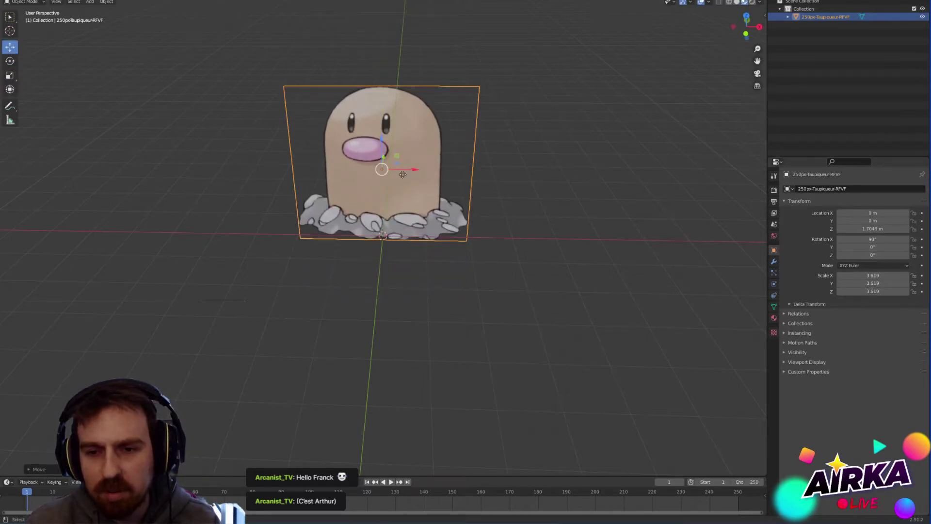
pyautogui.moveTo(402, 175); pyautogui.dragTo(222, 171)
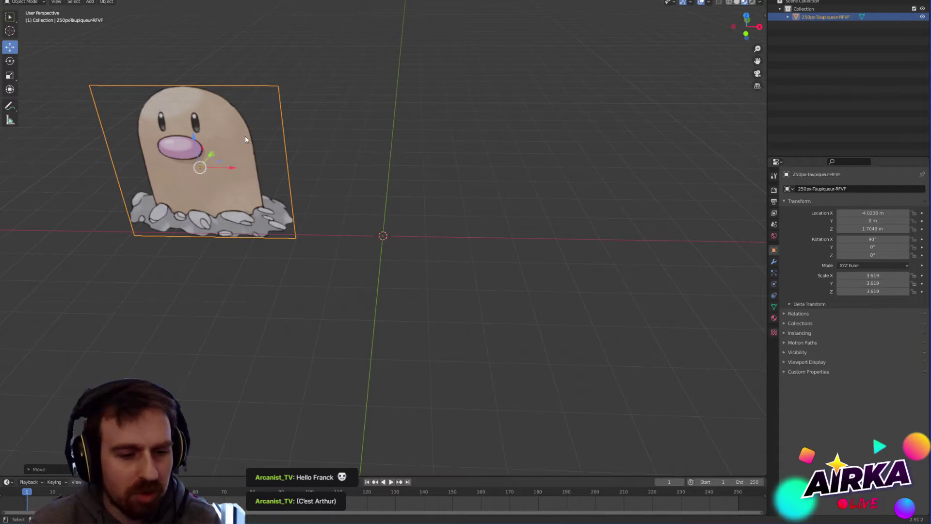
# Step: Add a UV sphere at the origin beside the reference image and increase its segment and ring counts
pyautogui.hotkey('shift', 'a')
pyautogui.moveTo(418, 154)
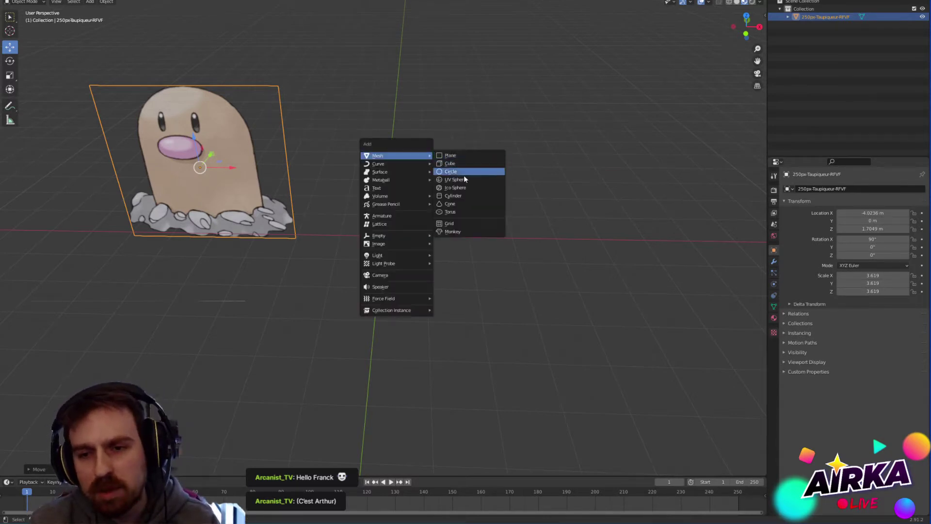
pyautogui.click(459, 179)
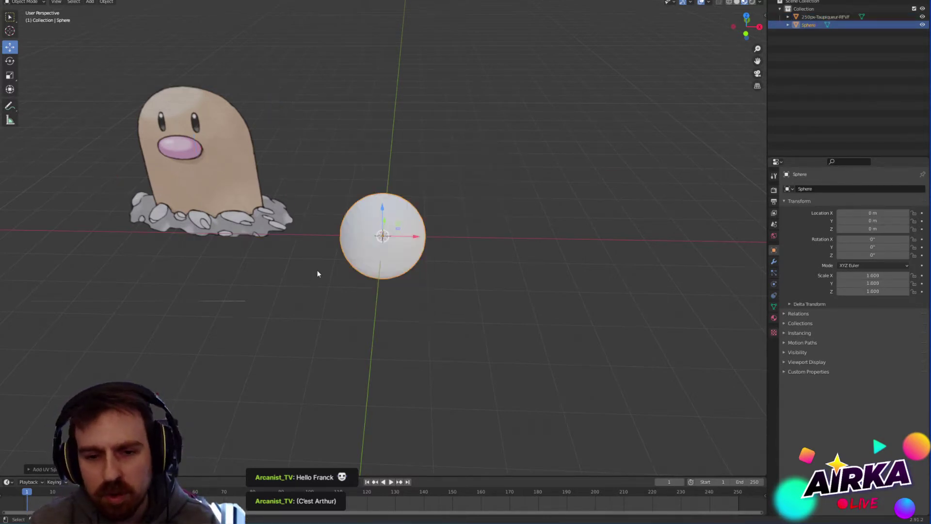
pyautogui.click(38, 469)
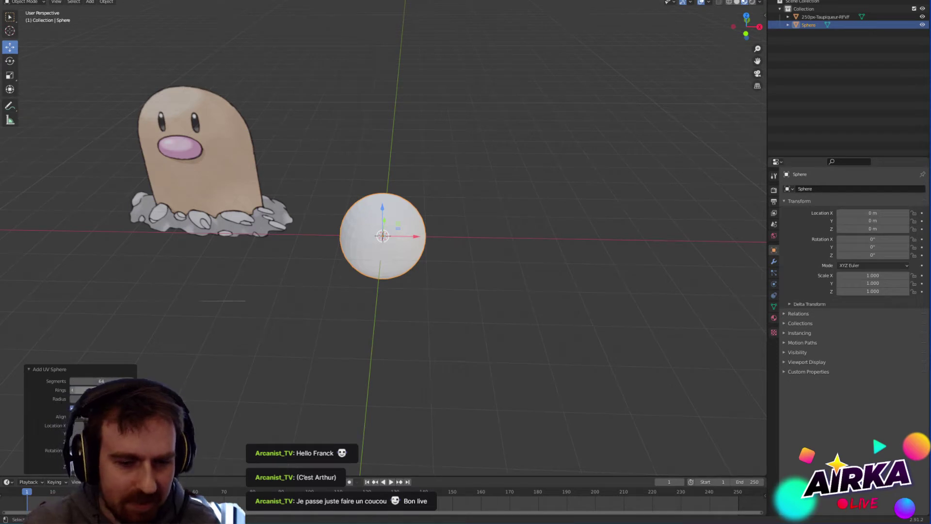
pyautogui.click(456, 179)
# Step: Enter Edit Mode on the sphere and view it in back orthographic projection
pyautogui.scroll(2, 413, 268)
pyautogui.moveTo(420, 287); pyautogui.dragTo(399, 229, button='middle')
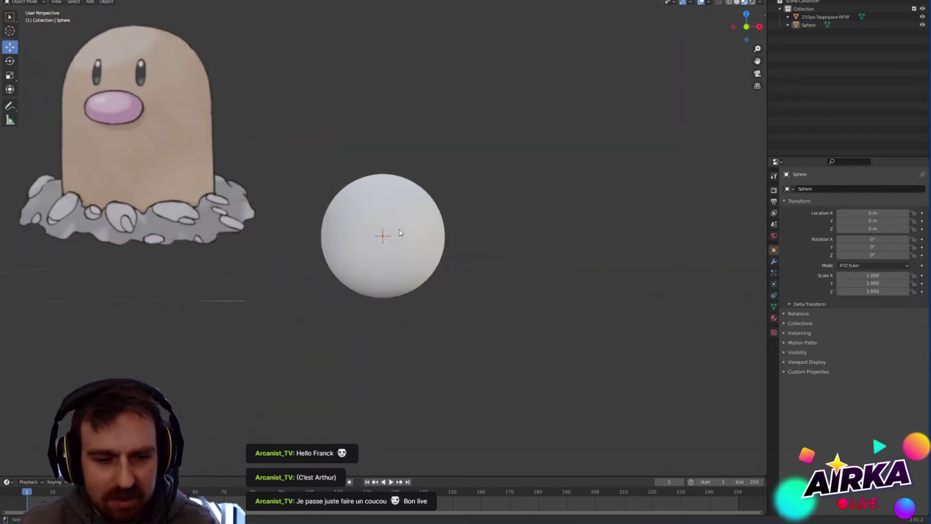
pyautogui.click(399, 233)
pyautogui.press('Tab')
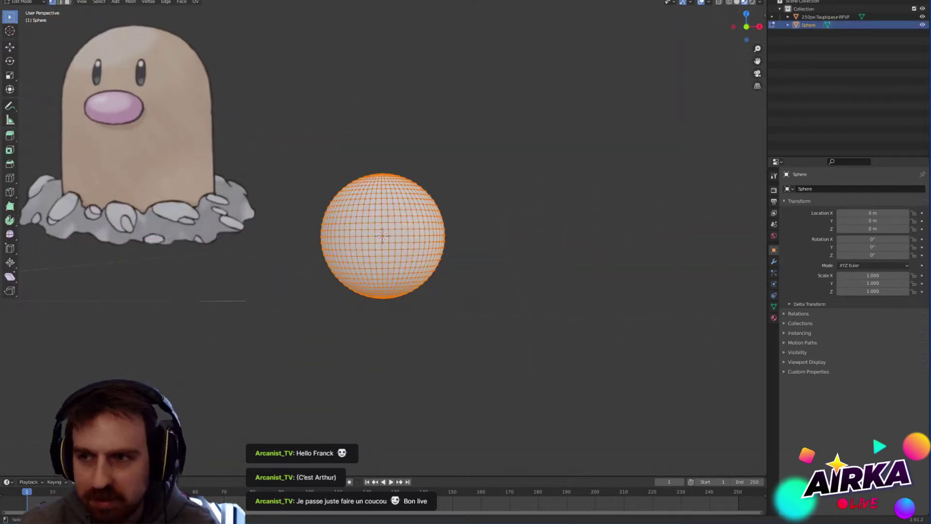
pyautogui.click(746, 27)
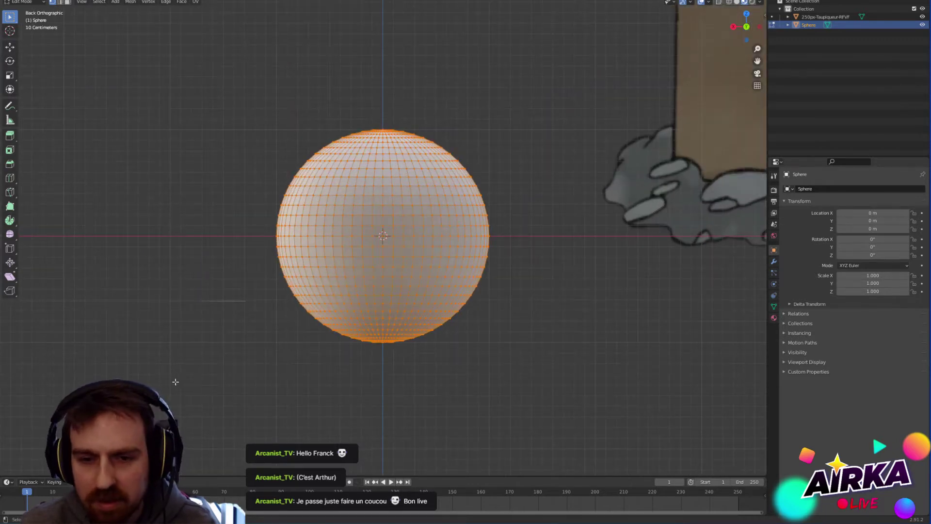
# Step: Try deleting the vertices of the sphere's lower half, selected without X-ray, and undo the deletion
pyautogui.moveTo(175, 381); pyautogui.dragTo(604, 244)
pyautogui.press('x')
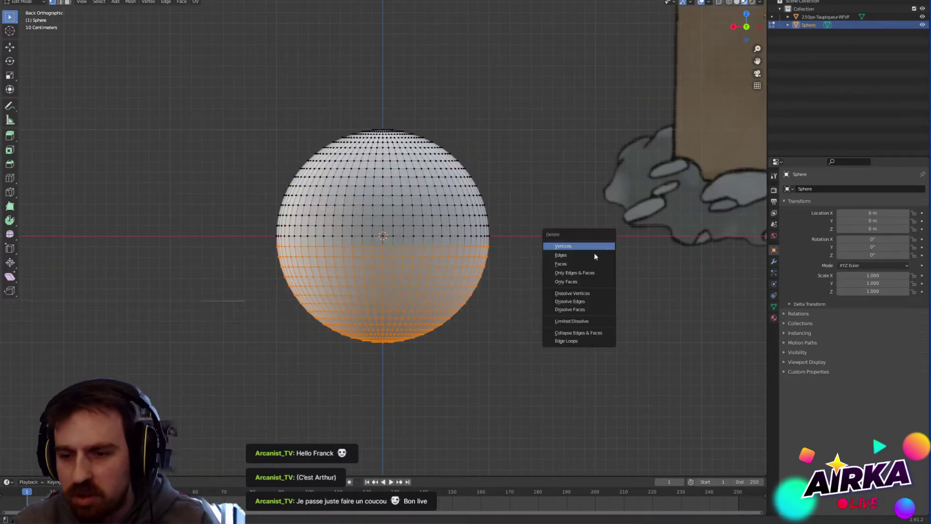
pyautogui.click(590, 245)
pyautogui.hotkey('ctrl', 'z')
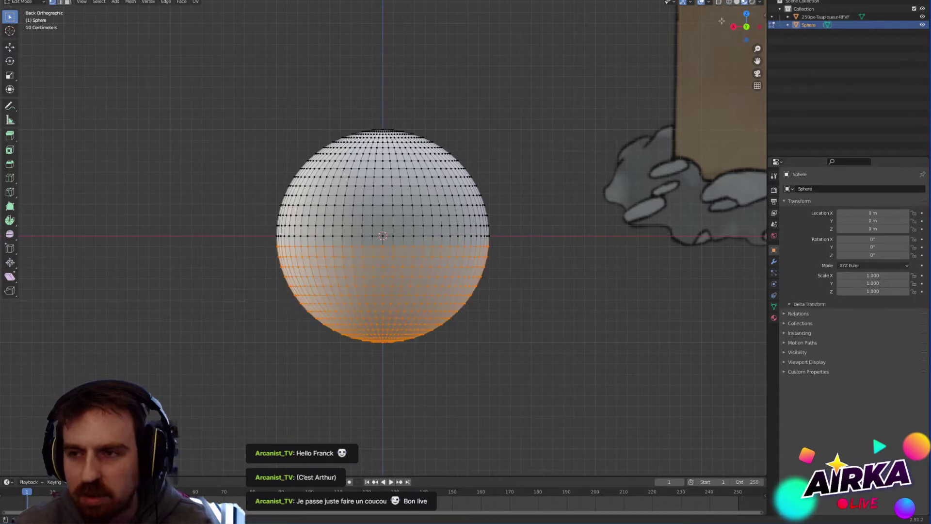
# Step: With X-ray enabled, delete all vertices of the sphere below its equator to leave a dome
pyautogui.moveTo(181, 405); pyautogui.dragTo(593, 242)
pyautogui.press('x')
pyautogui.click(593, 243)
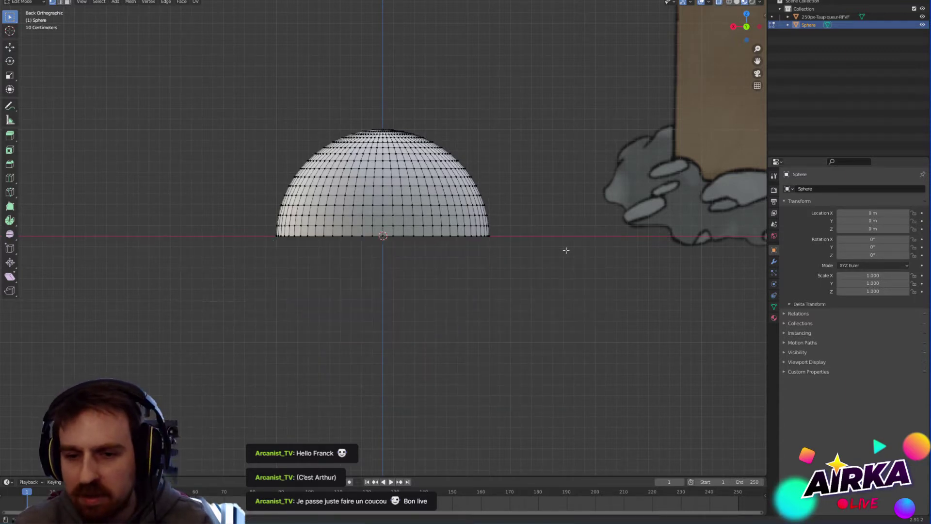
pyautogui.moveTo(563, 252); pyautogui.dragTo(483, 259, button='middle')
pyautogui.moveTo(551, 214); pyautogui.dragTo(457, 277, button='middle')
pyautogui.scroll(4, 426, 286)
pyautogui.moveTo(364, 253); pyautogui.dragTo(360, 265, button='middle')
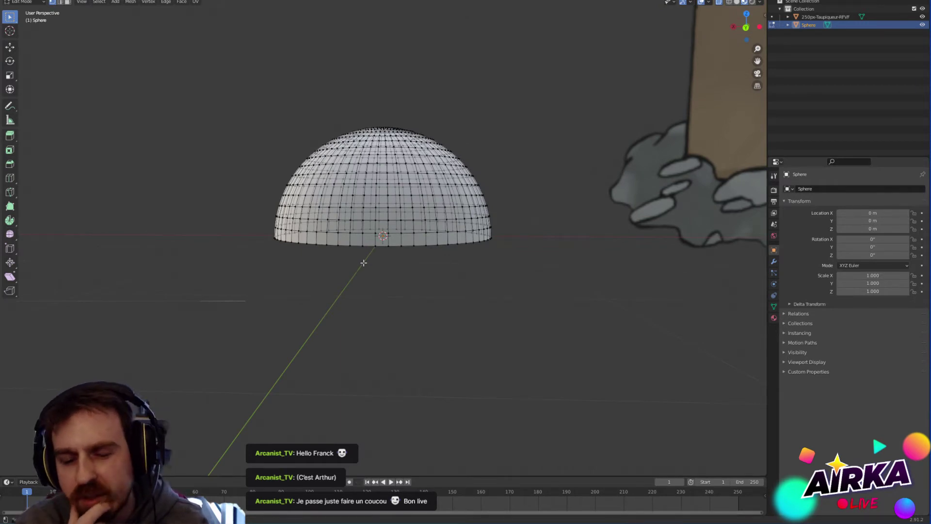
# Step: In back orthographic view, select the dome's open bottom edge loop and extrude it straight down along Z to form the body's sides
pyautogui.click(746, 28)
pyautogui.moveTo(245, 298); pyautogui.dragTo(541, 229)
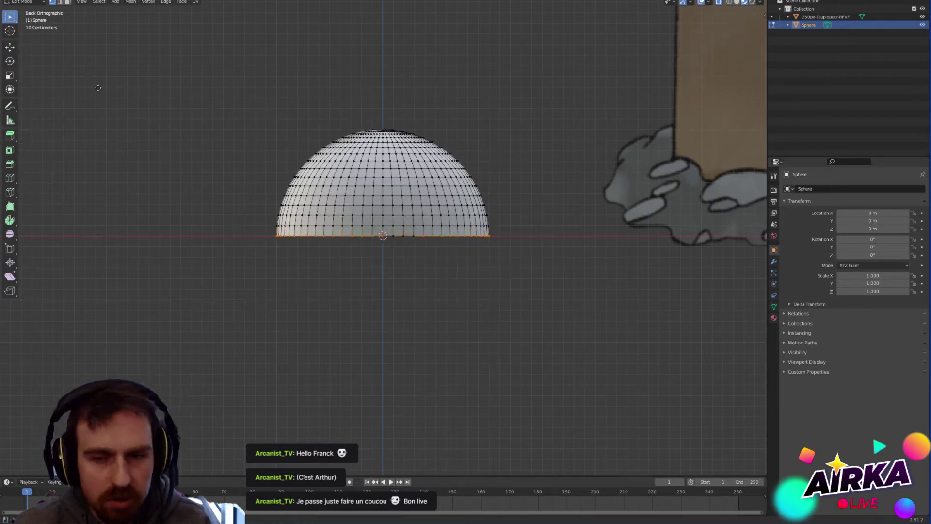
pyautogui.press('e')
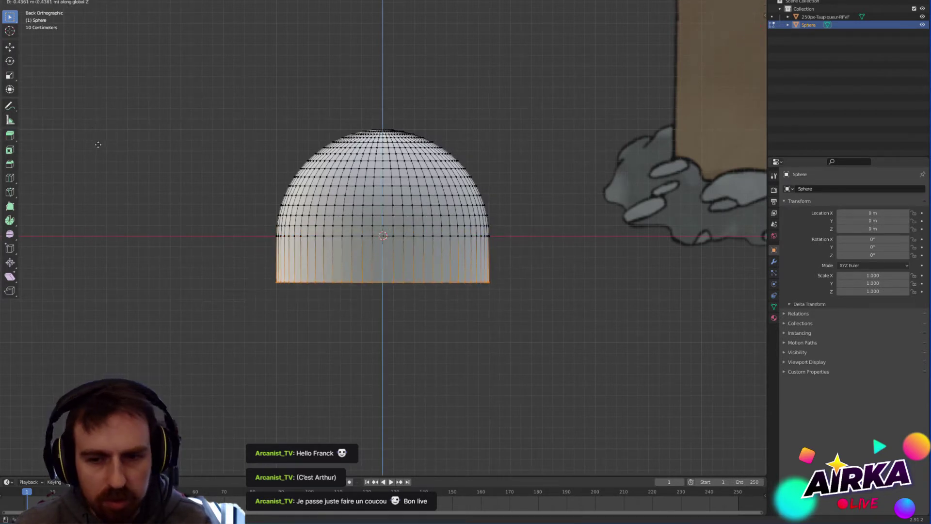
pyautogui.press('z')
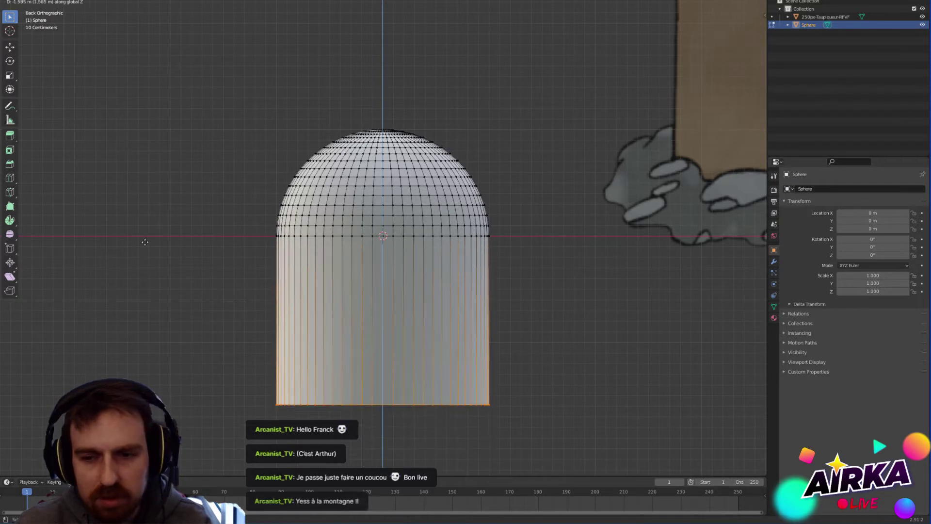
pyautogui.click(148, 277)
pyautogui.moveTo(219, 243); pyautogui.dragTo(317, 248, button='middle')
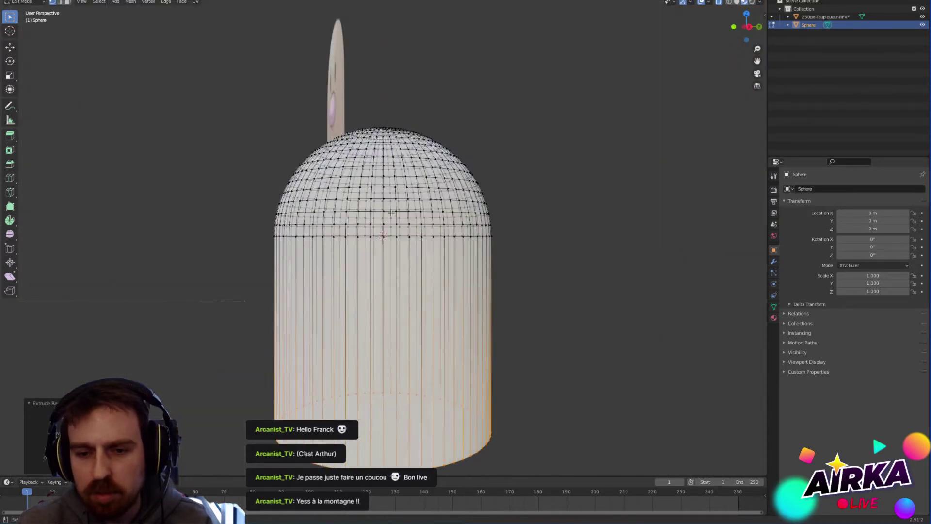
# Step: Leave Edit Mode and scale the whole body up uniformly to about 2.071
pyautogui.scroll(-8, 438, 216)
pyautogui.moveTo(524, 228); pyautogui.dragTo(439, 257, button='middle')
pyautogui.press('Tab')
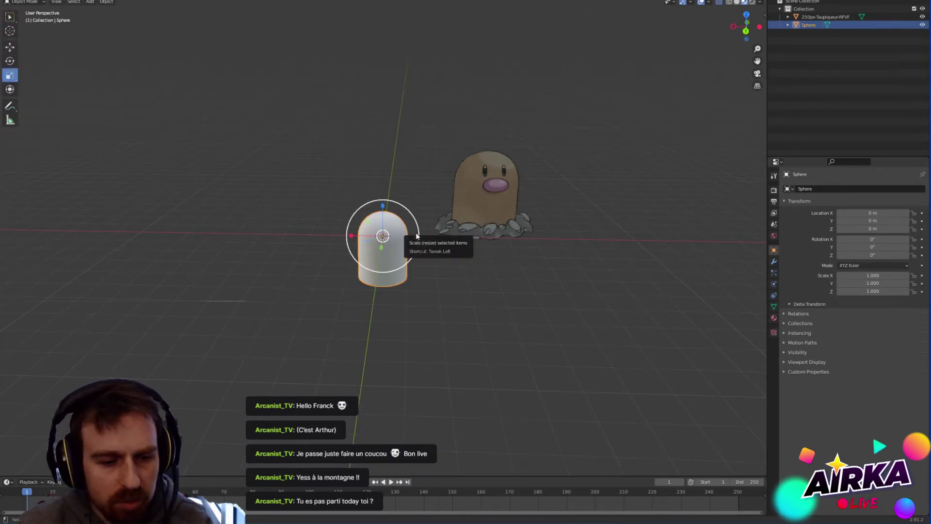
pyautogui.moveTo(416, 231); pyautogui.dragTo(453, 222)
pyautogui.moveTo(452, 222); pyautogui.dragTo(481, 276, button='middle')
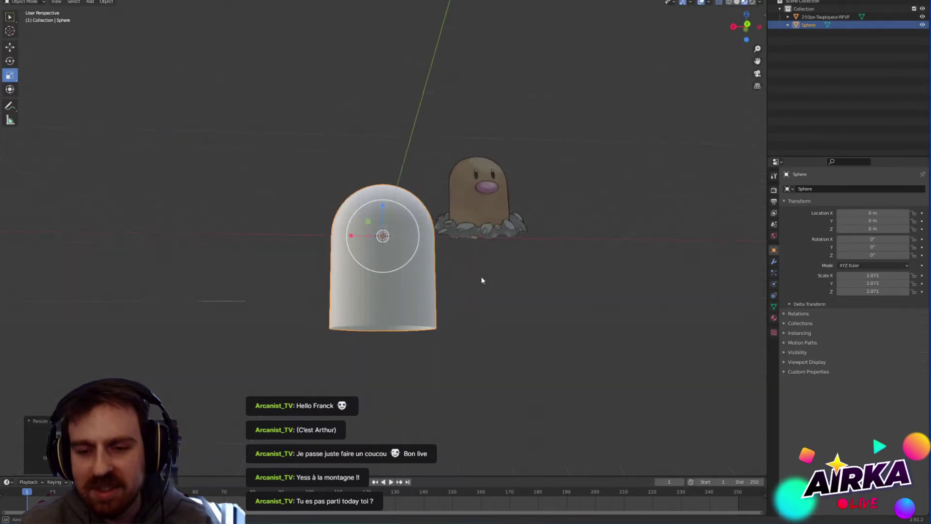
# Step: Shorten the body by moving its bottom edge loop up along Z by about 0.83 m in Edit Mode, and return to Object Mode
pyautogui.press('Tab')
pyautogui.click(748, 23)
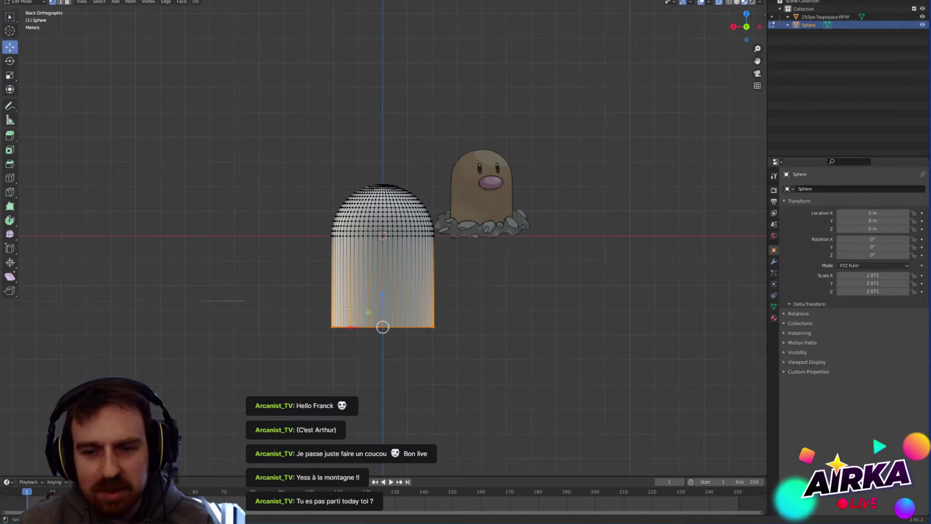
pyautogui.moveTo(348, 309); pyautogui.dragTo(392, 291, button='middle')
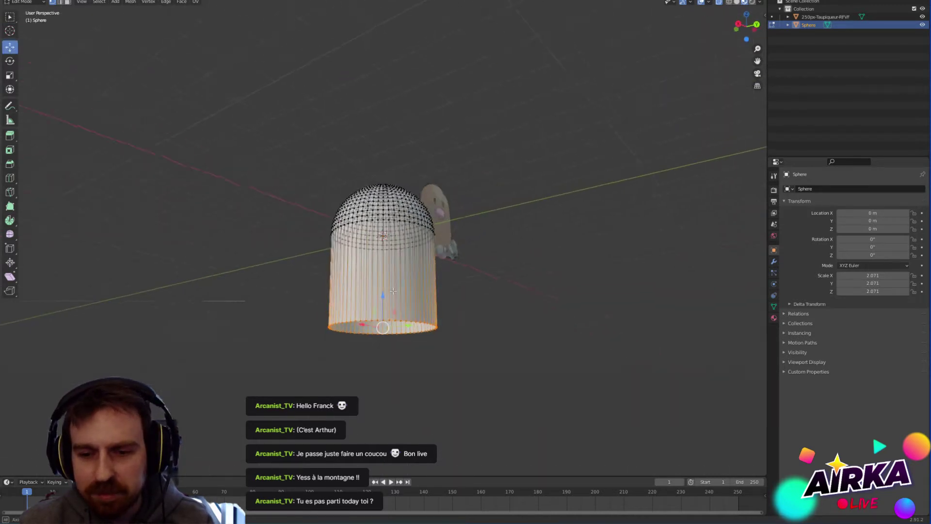
pyautogui.click(753, 25)
pyautogui.press('g')
pyautogui.press('z')
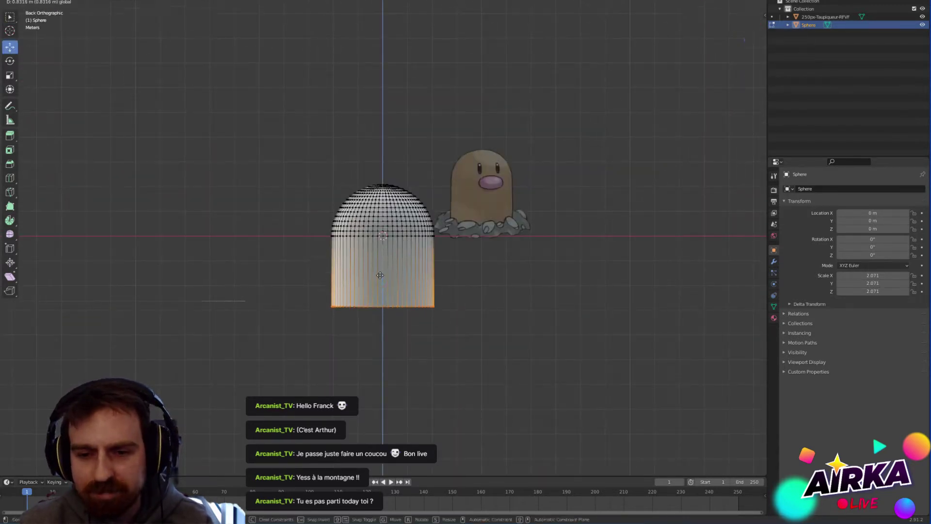
pyautogui.click(391, 266)
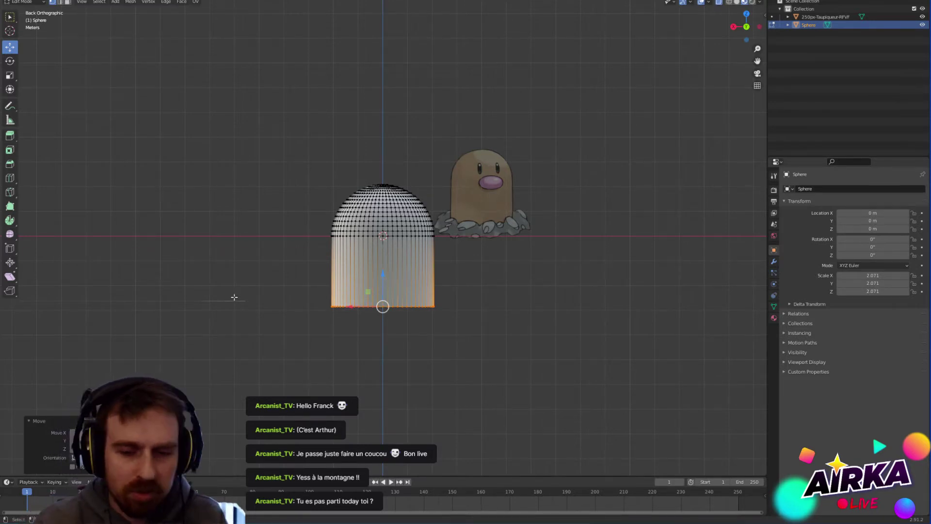
pyautogui.moveTo(382, 275); pyautogui.dragTo(382, 273)
pyautogui.press('Tab')
# Step: Apply Shade Smooth to the body object
pyautogui.moveTo(442, 244); pyautogui.dragTo(457, 265, button='middle')
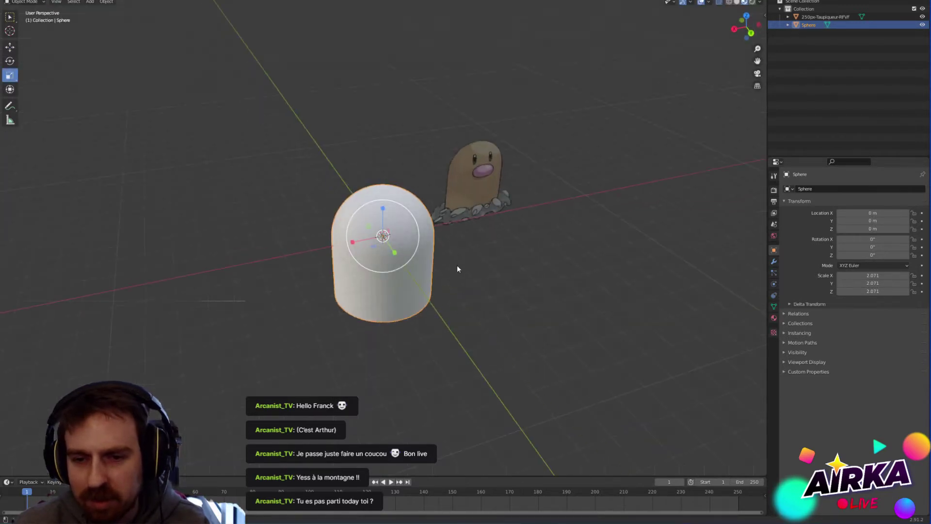
pyautogui.rightClick(400, 203)
pyautogui.click(400, 205)
pyautogui.moveTo(405, 206); pyautogui.dragTo(504, 303, button='middle')
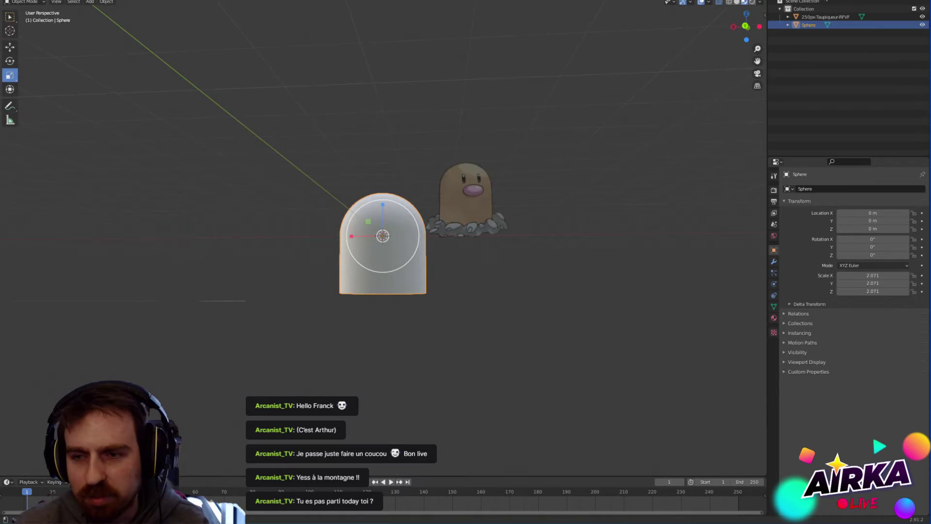
# Step: In back view, move the body away from the reference image to about X 3.03 m and Z 2.76 m, resting its base on the ground line
pyautogui.click(746, 26)
pyautogui.scroll(2, 546, 209)
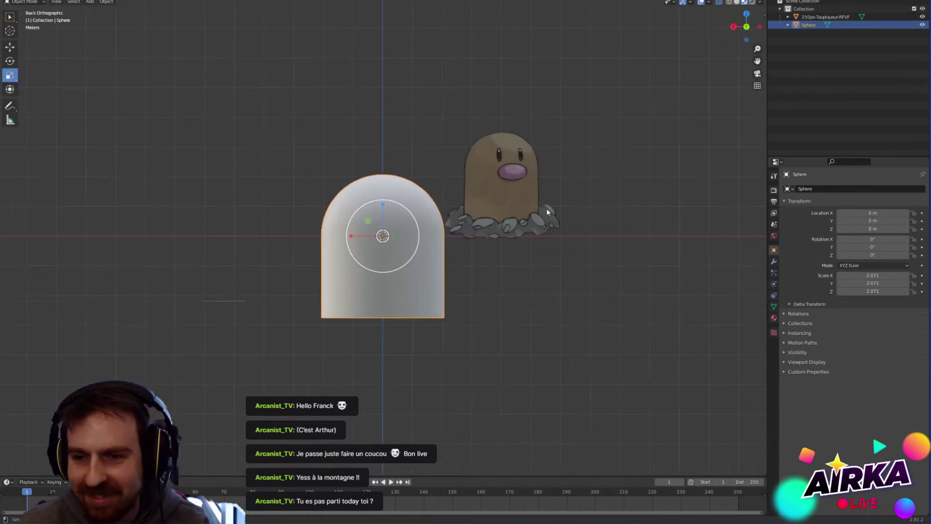
pyautogui.keyDown('shift'); pyautogui.moveTo(546, 209); pyautogui.dragTo(483, 221, button='middle'); pyautogui.keyUp('shift')
pyautogui.click(10, 47)
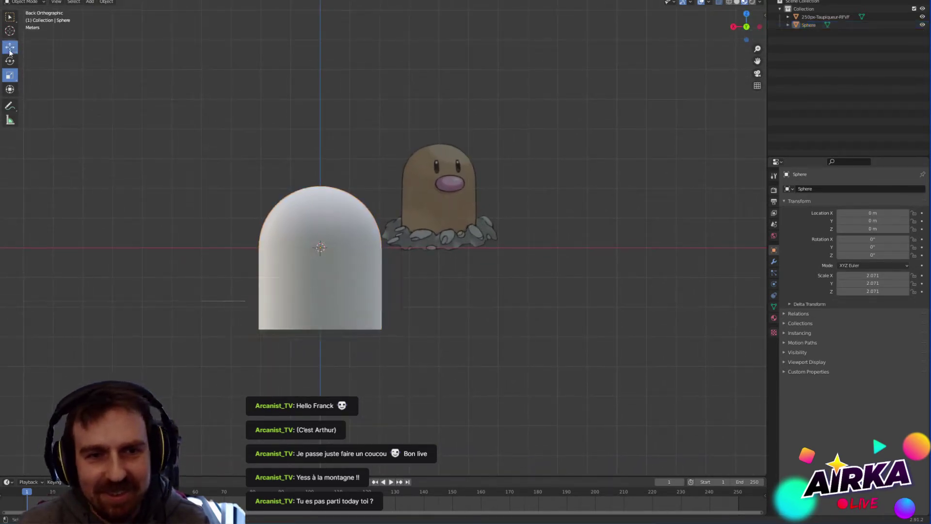
pyautogui.press('g')
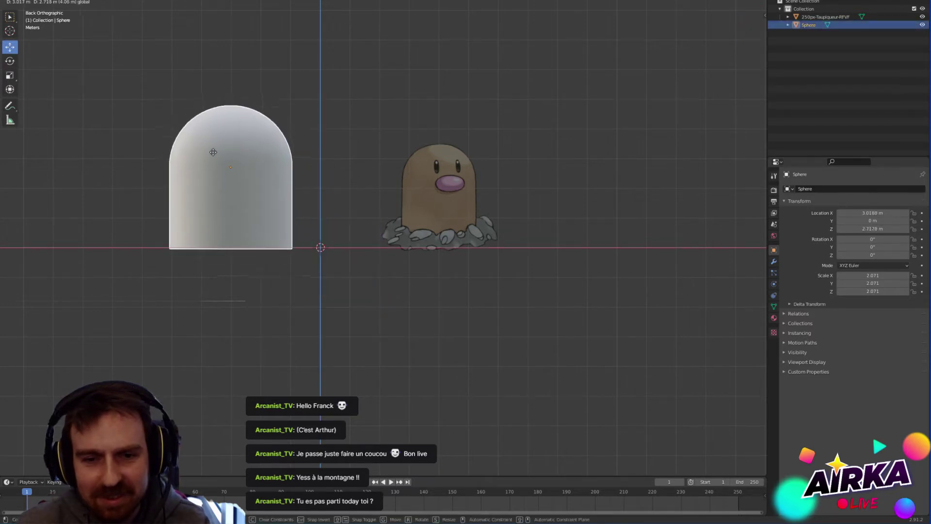
pyautogui.click(213, 150)
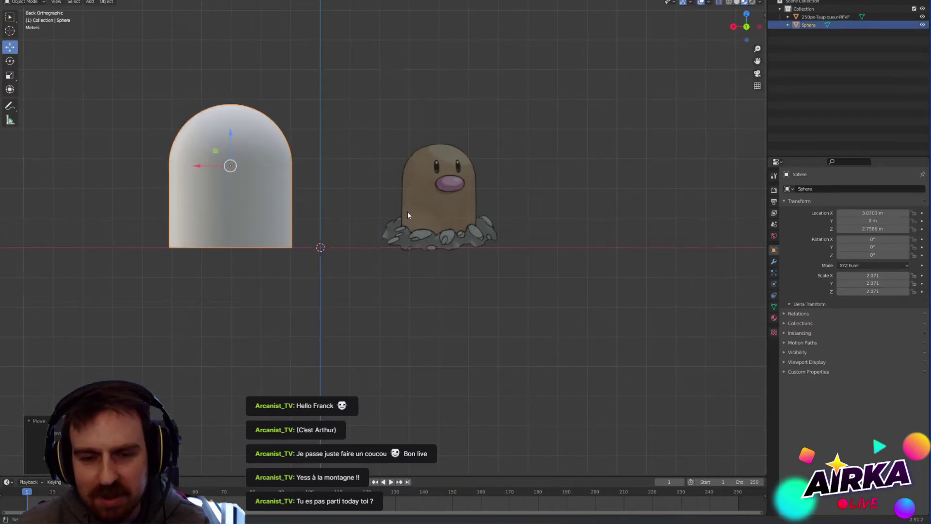
# Step: Open the list of mesh primitives that can be added to the scene
pyautogui.moveTo(407, 211); pyautogui.dragTo(275, 206, button='middle')
pyautogui.hotkey('shift', 'a')
pyautogui.moveTo(317, 226)
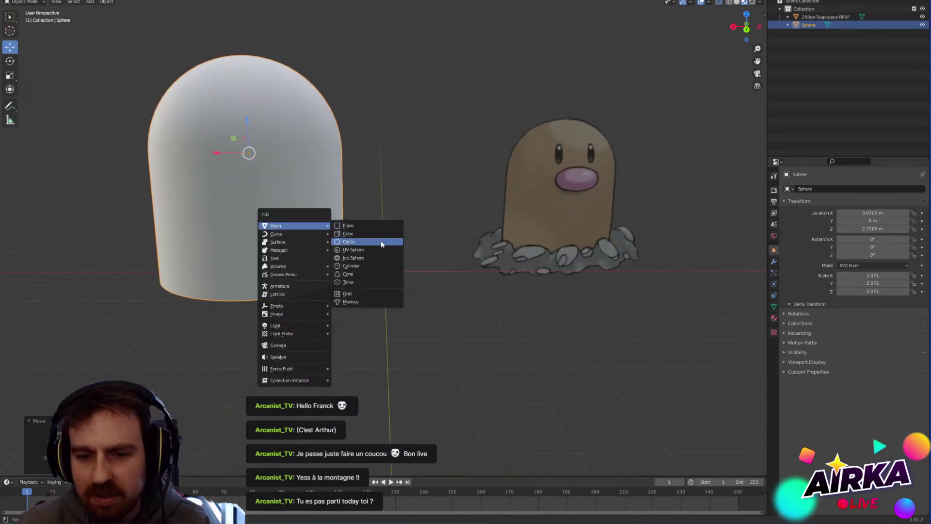
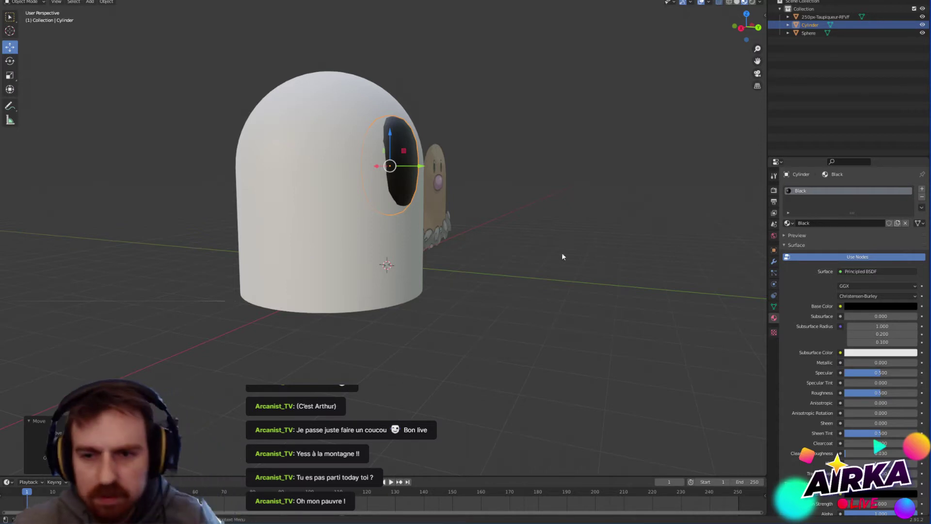
# Step: Scale the black eye cylinder down uniformly on the body
pyautogui.moveTo(568, 246); pyautogui.dragTo(508, 258, button='middle')
pyautogui.click(275, 186)
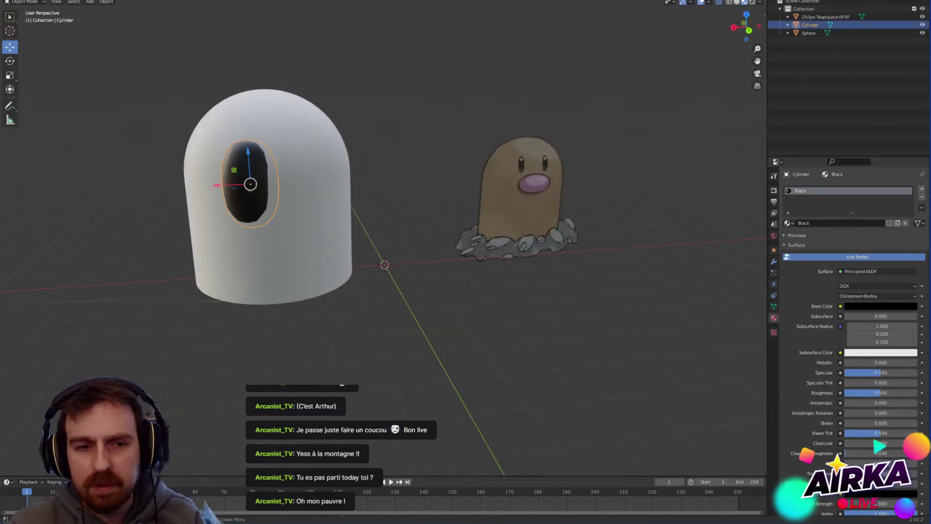
pyautogui.click(9, 76)
pyautogui.moveTo(277, 179); pyautogui.dragTo(269, 188)
# Step: Reposition the smaller eye with the Move tool so it protrudes from the upper front of the body, and deselect it
pyautogui.moveTo(224, 246); pyautogui.dragTo(280, 269, button='middle')
pyautogui.click(10, 47)
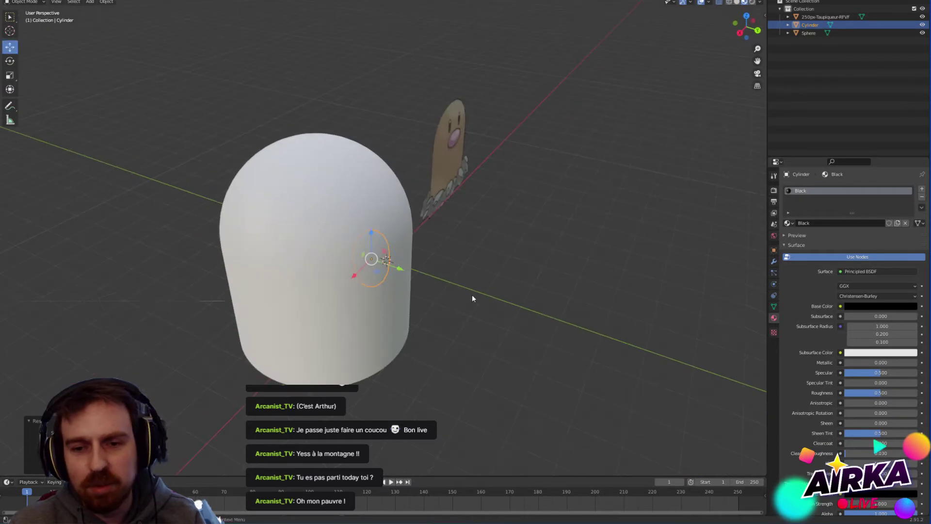
pyautogui.moveTo(398, 269); pyautogui.dragTo(372, 289)
pyautogui.moveTo(471, 297); pyautogui.dragTo(218, 183, button='middle')
pyautogui.moveTo(182, 170); pyautogui.dragTo(212, 171)
pyautogui.moveTo(246, 184); pyautogui.dragTo(248, 218, button='middle')
pyautogui.moveTo(232, 242); pyautogui.dragTo(230, 248)
pyautogui.moveTo(475, 324); pyautogui.dragTo(438, 279, button='middle')
pyautogui.click(380, 244)
# Step: Examine the eye's outline and its fit against the body surface up close
pyautogui.moveTo(361, 239); pyautogui.dragTo(331, 186, button='middle')
pyautogui.scroll(-3, 244, 157)
pyautogui.scroll(6, 244, 155)
pyautogui.keyDown('shift'); pyautogui.moveTo(243, 155); pyautogui.dragTo(732, 405, button='middle'); pyautogui.keyUp('shift')
pyautogui.scroll(5, 444, 262)
pyautogui.moveTo(426, 216); pyautogui.dragTo(440, 208, button='middle')
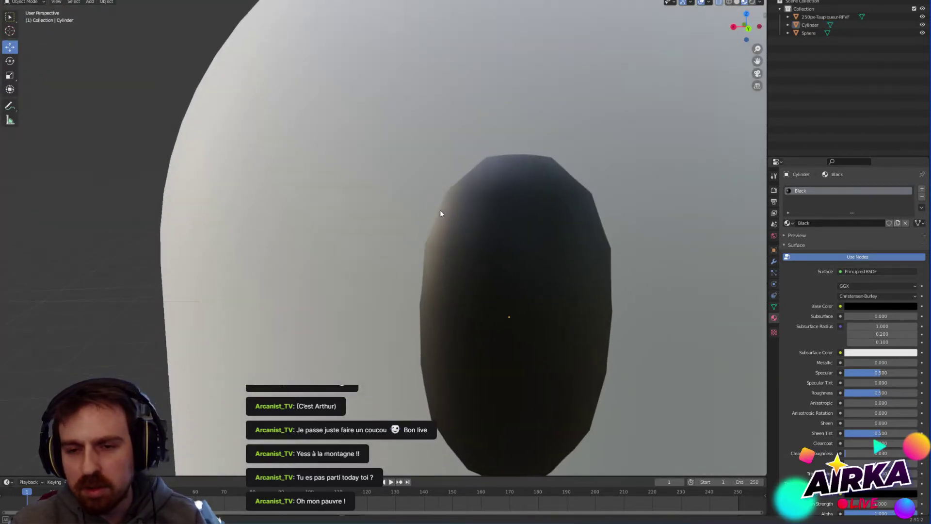
pyautogui.moveTo(613, 276); pyautogui.dragTo(327, 139, button='middle')
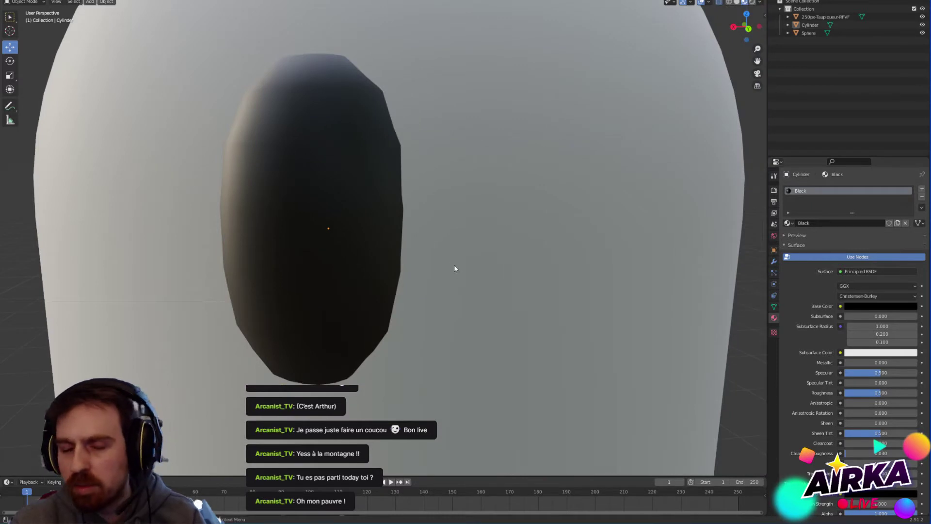
pyautogui.scroll(-4, 419, 191)
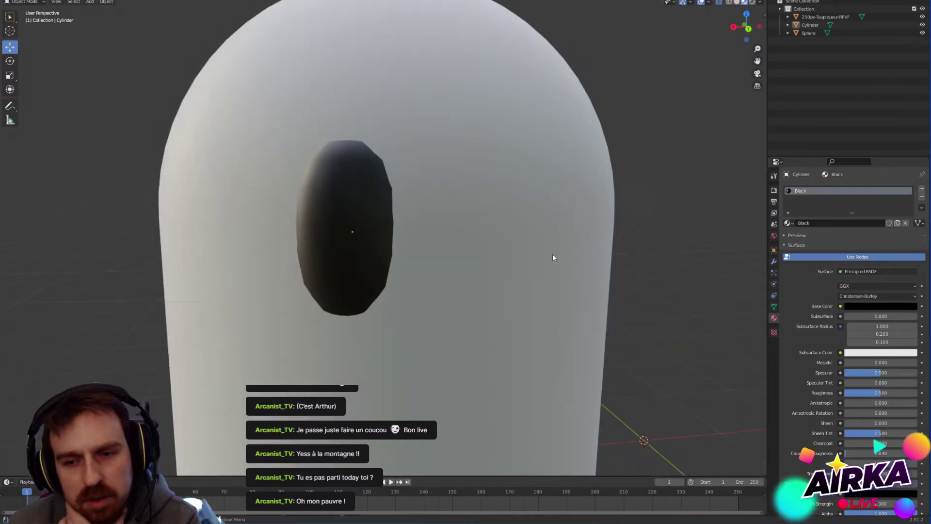
# Step: Inspect the mesh density of the body and of the eye by viewing each briefly in Edit Mode
pyautogui.click(552, 255)
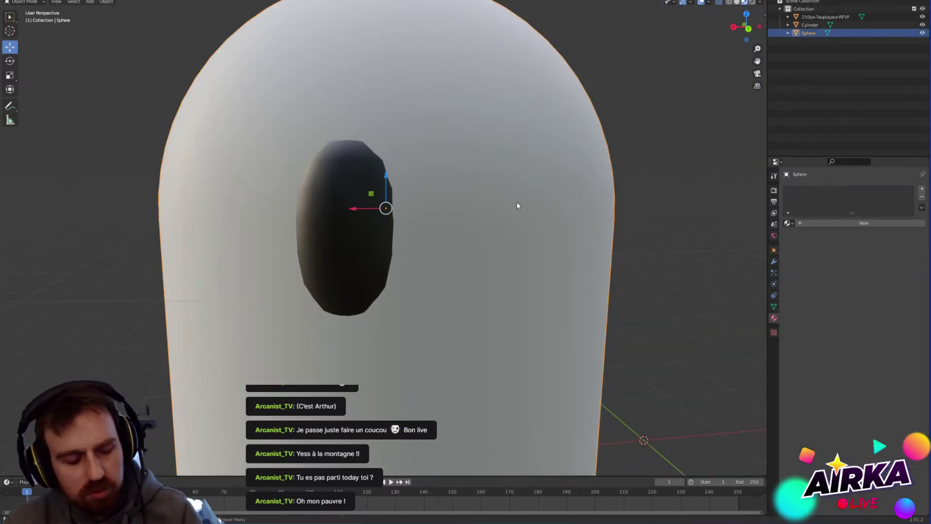
pyautogui.press('Tab')
pyautogui.press('Tab')
pyautogui.click(335, 212)
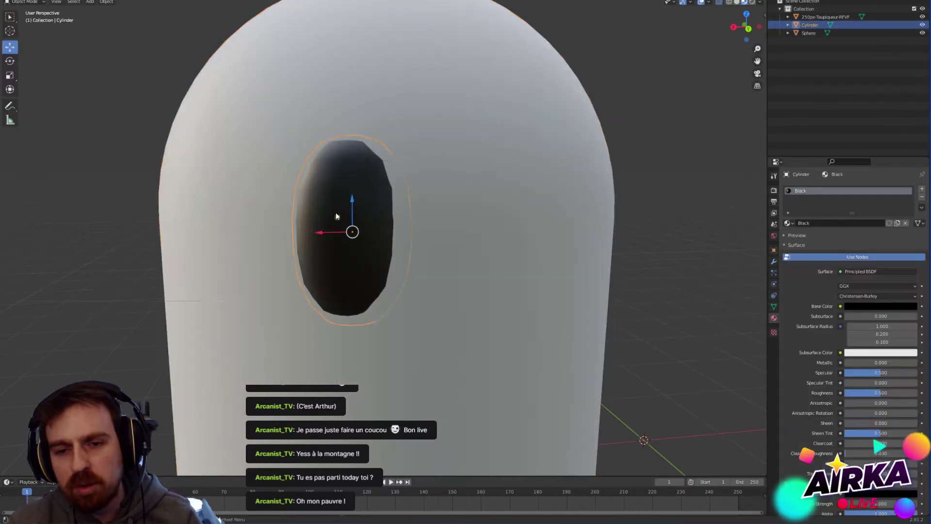
pyautogui.press('Tab')
pyautogui.press('Tab')
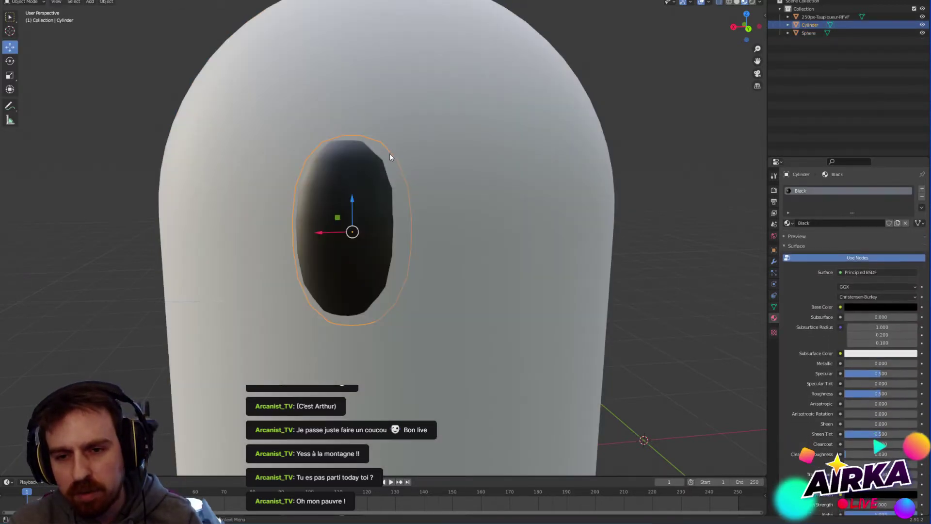
# Step: Subdivide all faces of the eye mesh in Edit Mode and return to Object Mode
pyautogui.scroll(5, 389, 153)
pyautogui.press('Tab')
pyautogui.press('a')
pyautogui.rightClick(380, 125)
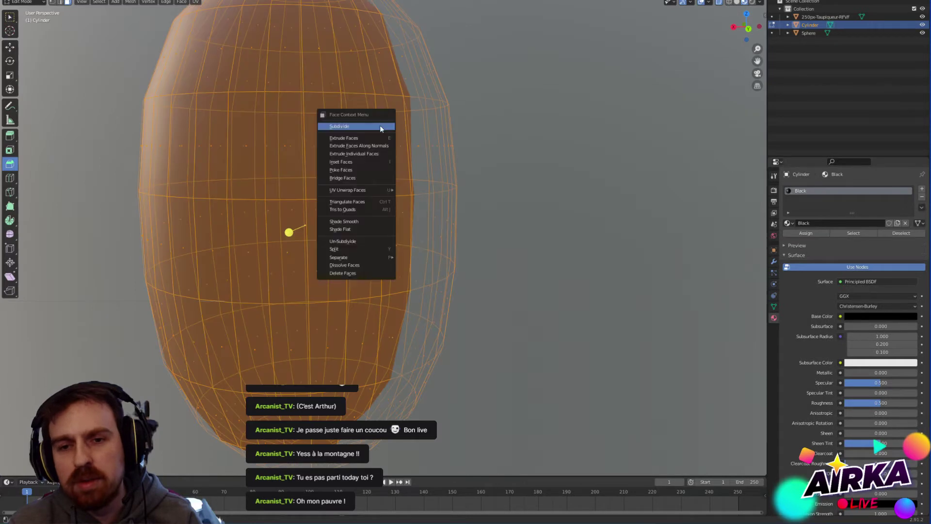
pyautogui.click(380, 125)
pyautogui.scroll(-5, 428, 173)
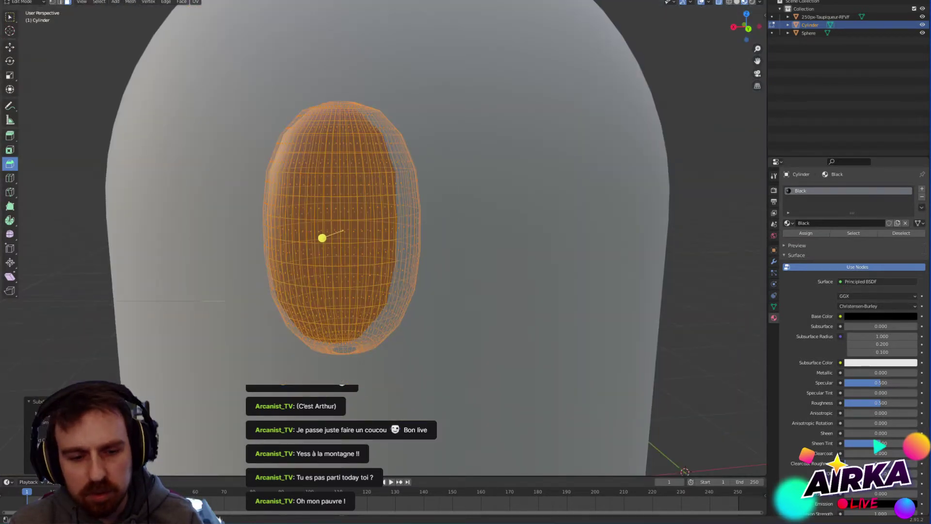
pyautogui.press('Tab')
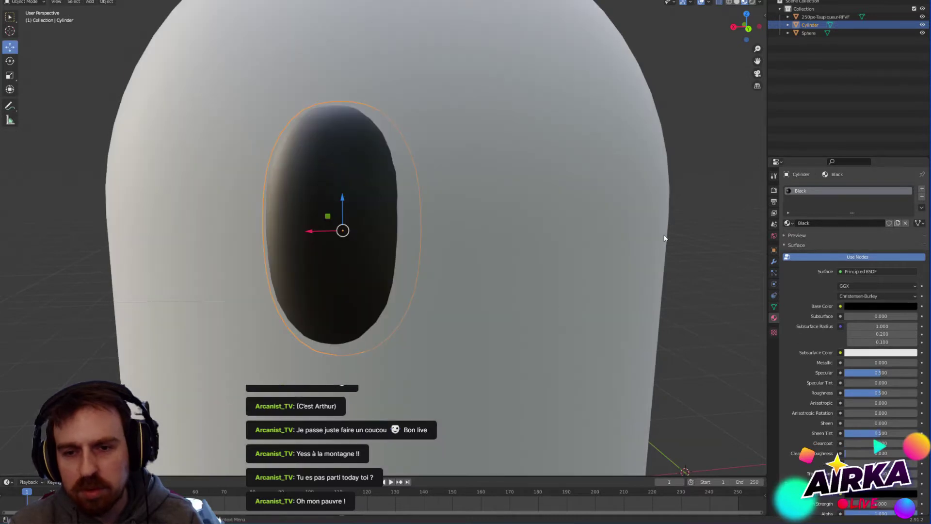
# Step: Select the eye and lower the roughness of its Black material to about 0.286
pyautogui.click(347, 253)
pyautogui.moveTo(348, 253); pyautogui.dragTo(493, 138, button='middle')
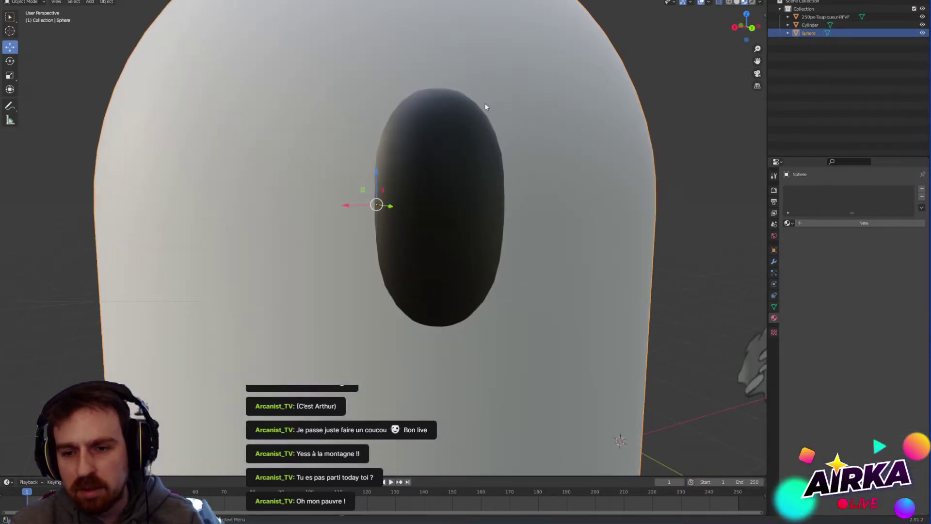
pyautogui.moveTo(344, 324); pyautogui.dragTo(486, 329, button='middle')
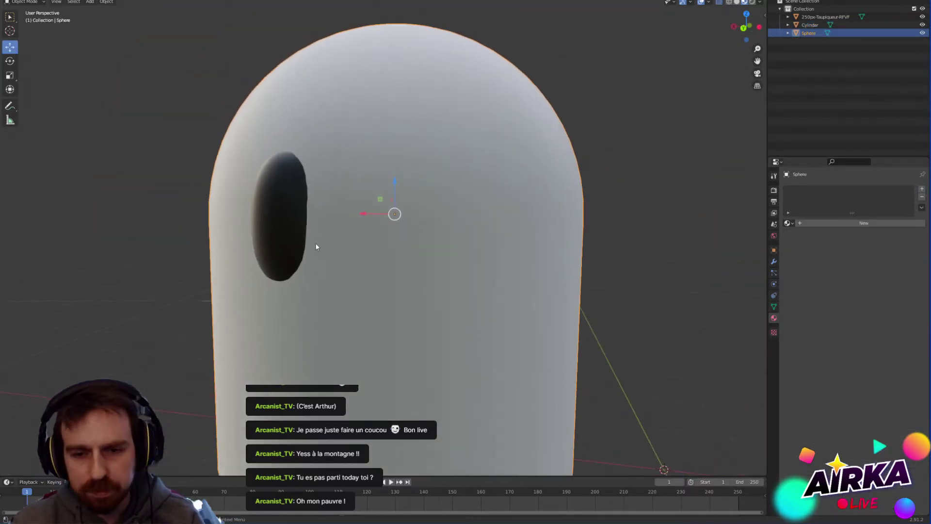
pyautogui.click(302, 252)
pyautogui.scroll(-3, 332, 281)
pyautogui.scroll(2, 674, 268)
pyautogui.moveTo(330, 214); pyautogui.dragTo(419, 284, button='middle')
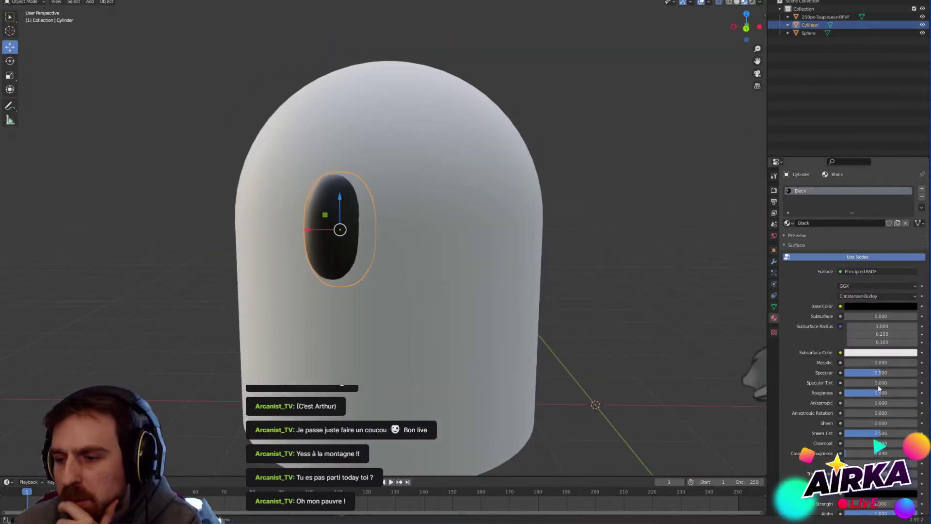
pyautogui.moveTo(874, 396); pyautogui.dragTo(867, 396)
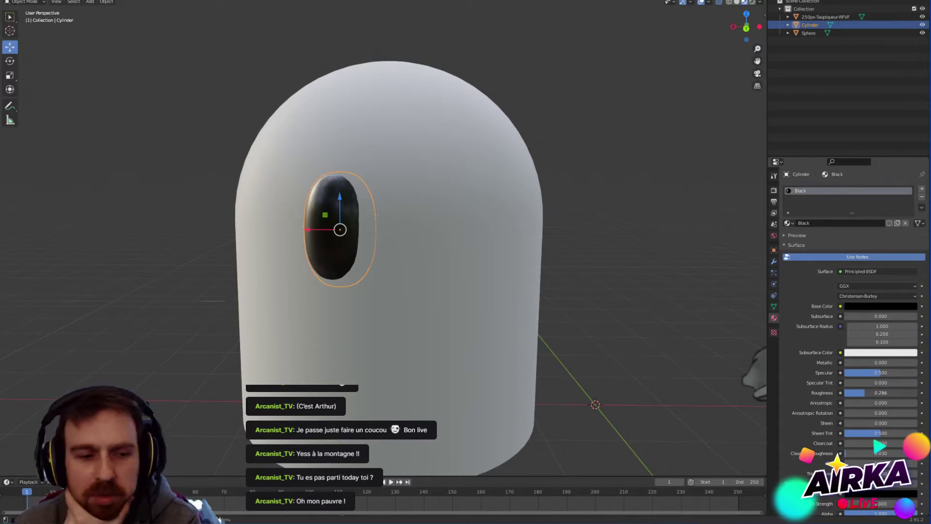
# Step: Raise the black eye slightly along the Z axis on the body to match the reference image
pyautogui.click(765, 223)
pyautogui.scroll(-3, 579, 253)
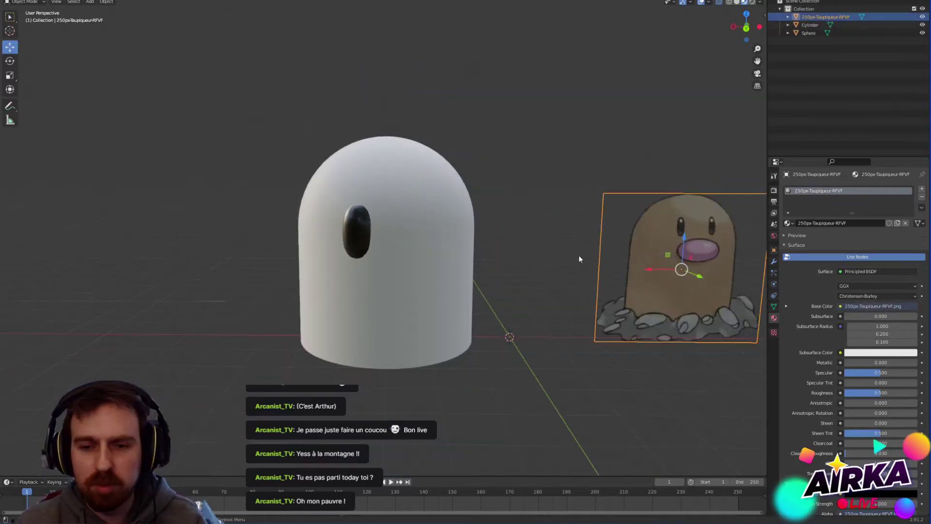
pyautogui.keyDown('shift'); pyautogui.moveTo(553, 264); pyautogui.dragTo(493, 239, button='middle'); pyautogui.keyUp('shift')
pyautogui.click(319, 211)
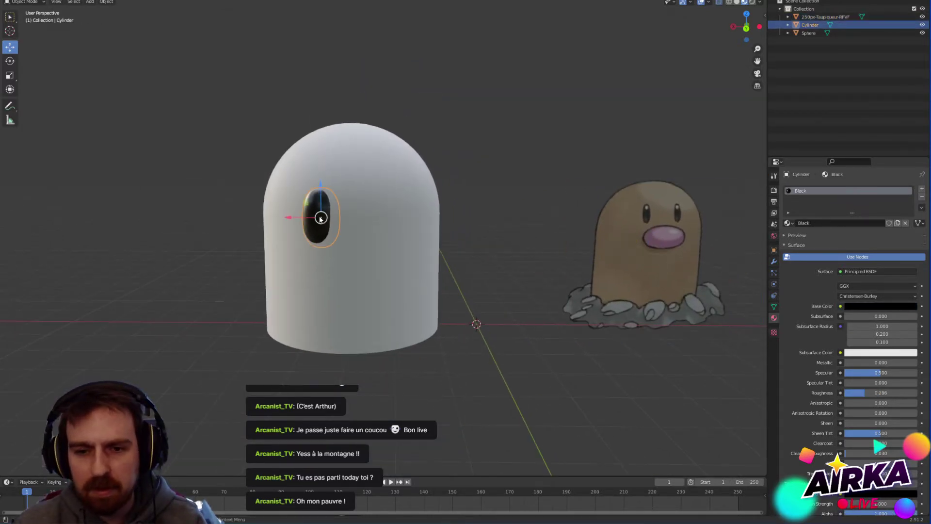
pyautogui.moveTo(317, 177); pyautogui.dragTo(318, 164)
# Step: Try to tilt the eye with the Rotate tool so it follows the body's curve
pyautogui.click(10, 62)
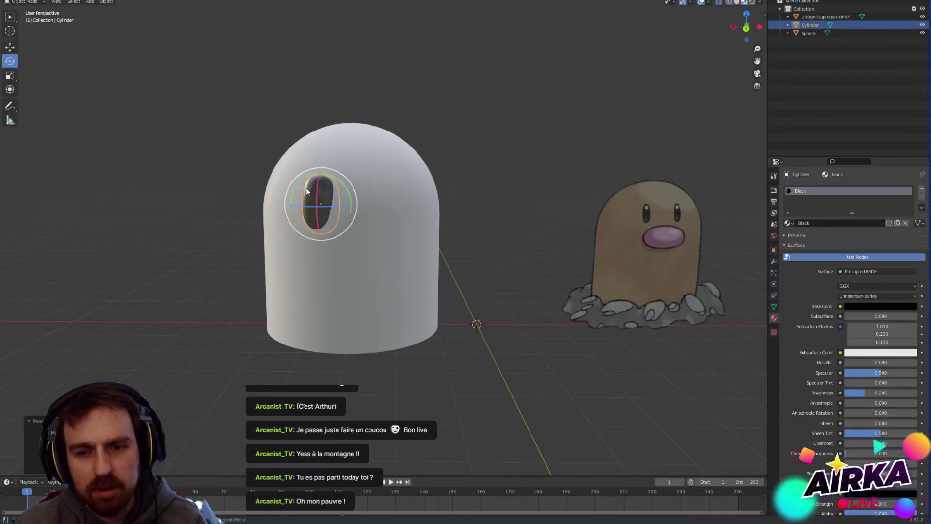
pyautogui.moveTo(320, 198); pyautogui.dragTo(364, 248)
pyautogui.moveTo(376, 262); pyautogui.dragTo(392, 223, button='middle')
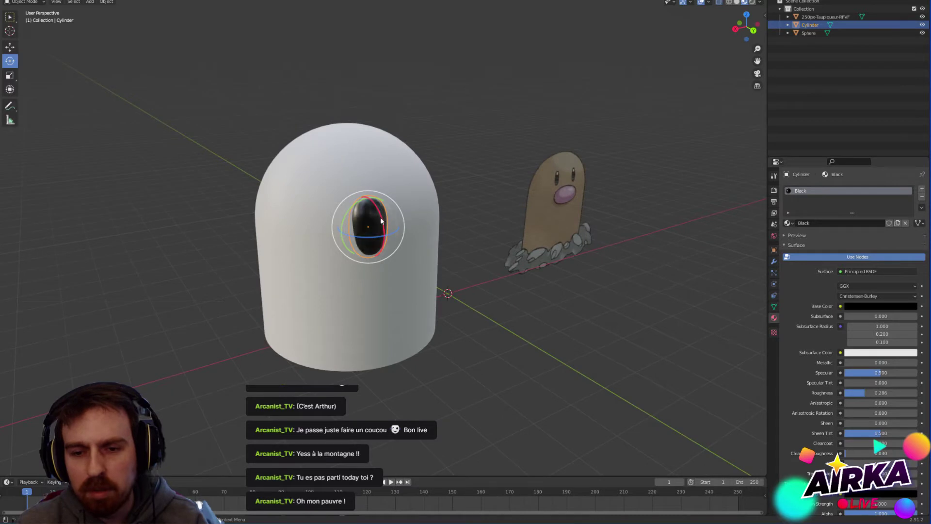
pyautogui.click(477, 252)
pyautogui.moveTo(477, 252); pyautogui.dragTo(436, 235, button='middle')
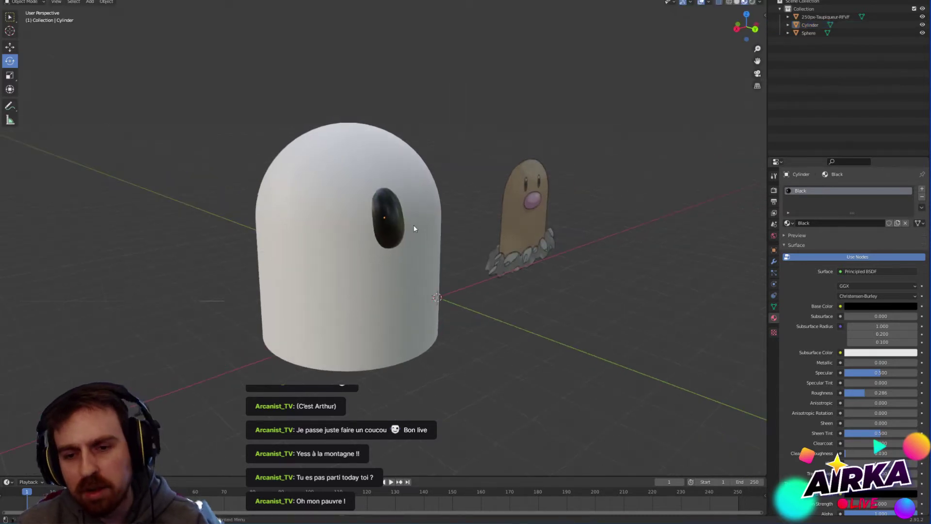
pyautogui.click(395, 229)
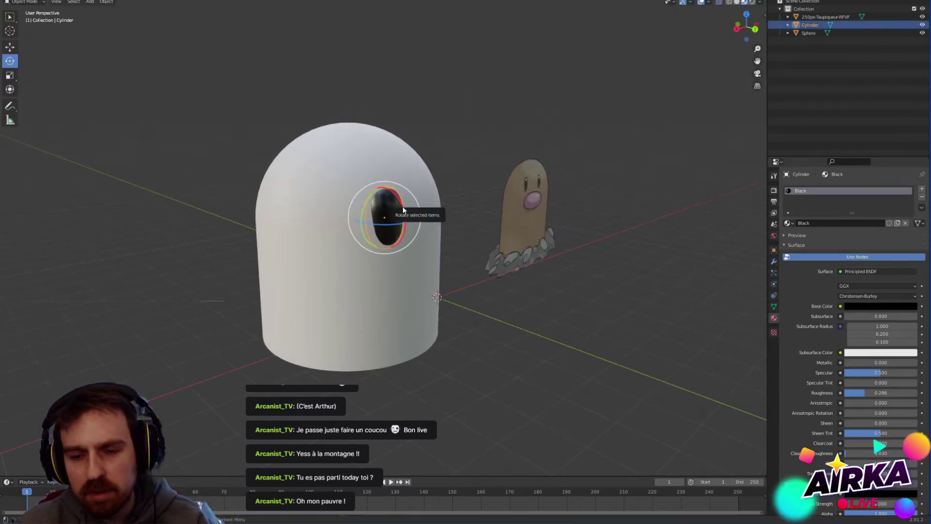
# Step: Shift the top of the eye mesh along Y with proportional editing to fit the body's curve, and return to Object Mode
pyautogui.scroll(6, 403, 216)
pyautogui.press('Tab')
pyautogui.click(533, 67)
pyautogui.moveTo(492, 102); pyautogui.dragTo(408, 275, button='middle')
pyautogui.click(10, 47)
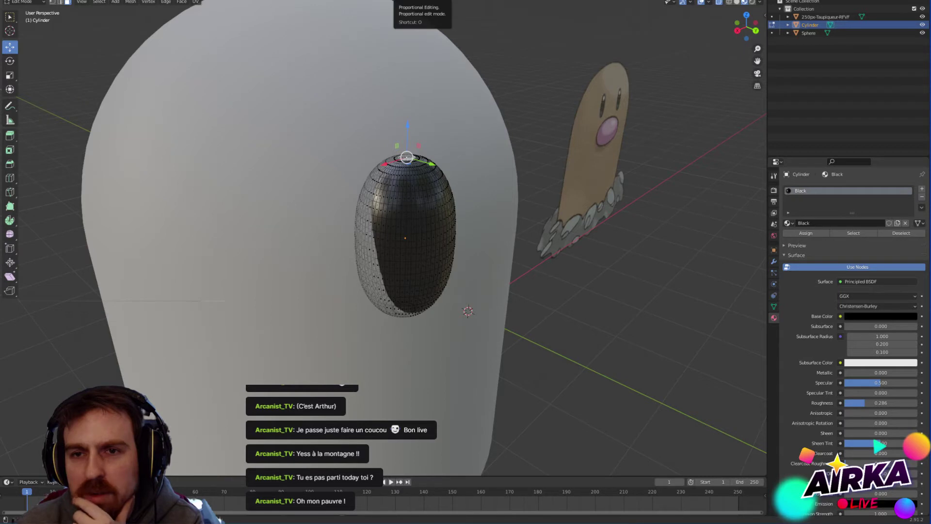
pyautogui.moveTo(473, 208); pyautogui.dragTo(480, 158, button='middle')
pyautogui.press('g')
pyautogui.press('y')
pyautogui.click(461, 144)
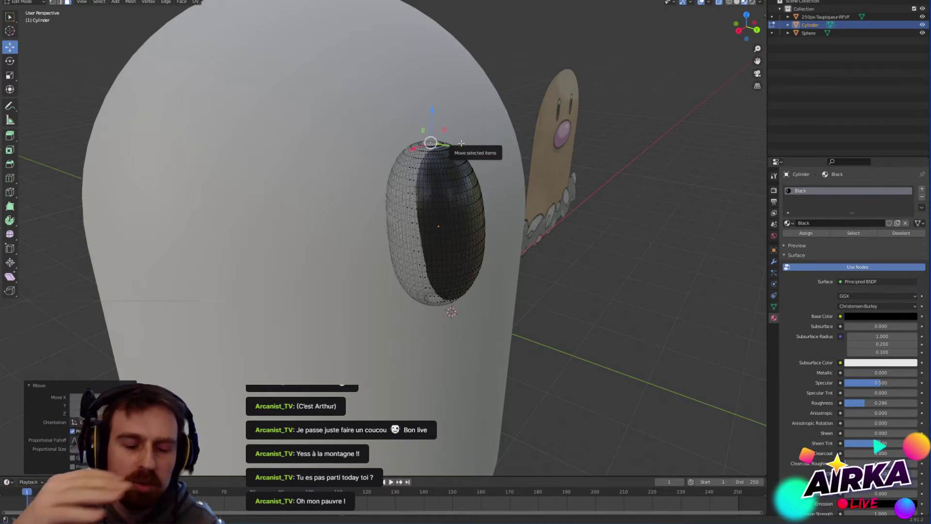
pyautogui.moveTo(548, 308); pyautogui.dragTo(594, 250, button='middle')
pyautogui.press('Tab')
pyautogui.scroll(-4, 474, 249)
pyautogui.click(499, 227)
pyautogui.moveTo(508, 265)
pyautogui.mouseDown(button='middle')
pyautogui.moveTo(467, 258)
pyautogui.moveTo(498, 259)
pyautogui.mouseUp(button='middle')
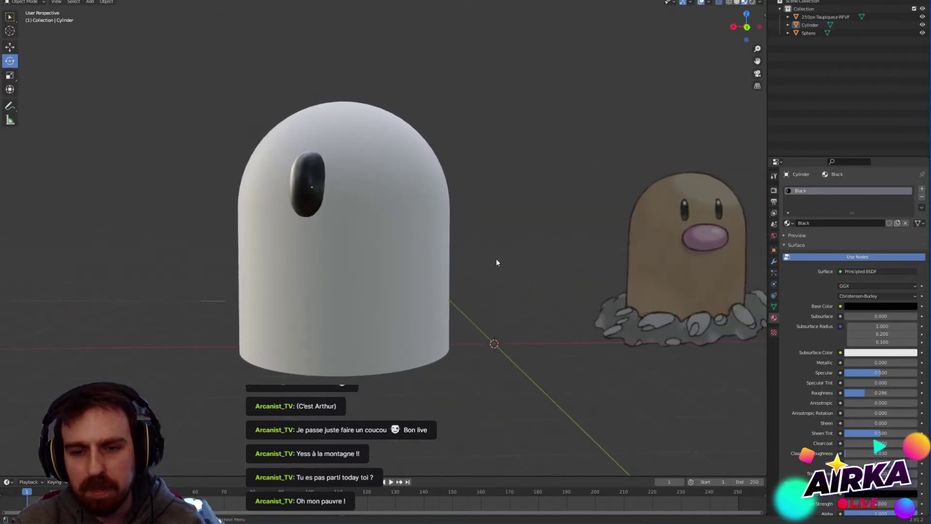
# Step: Duplicate the eye and place the copy about 1.25 m away along the X axis as the second eye
pyautogui.scroll(-2, 491, 268)
pyautogui.click(320, 211)
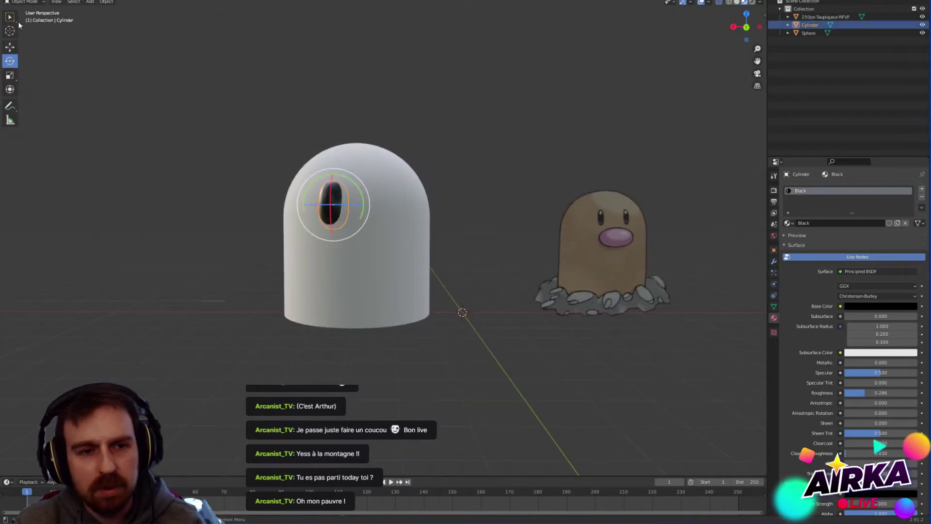
pyautogui.click(8, 50)
pyautogui.hotkey('shift', 'd')
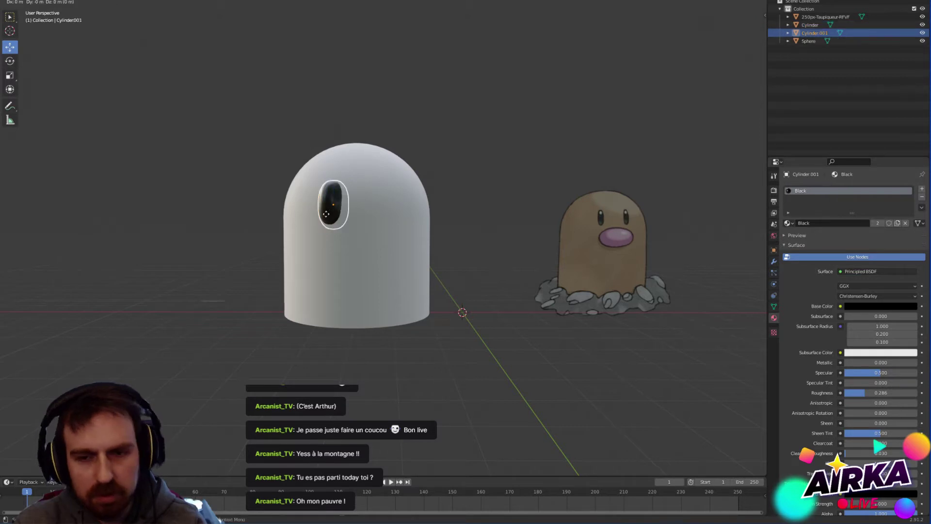
pyautogui.press('x')
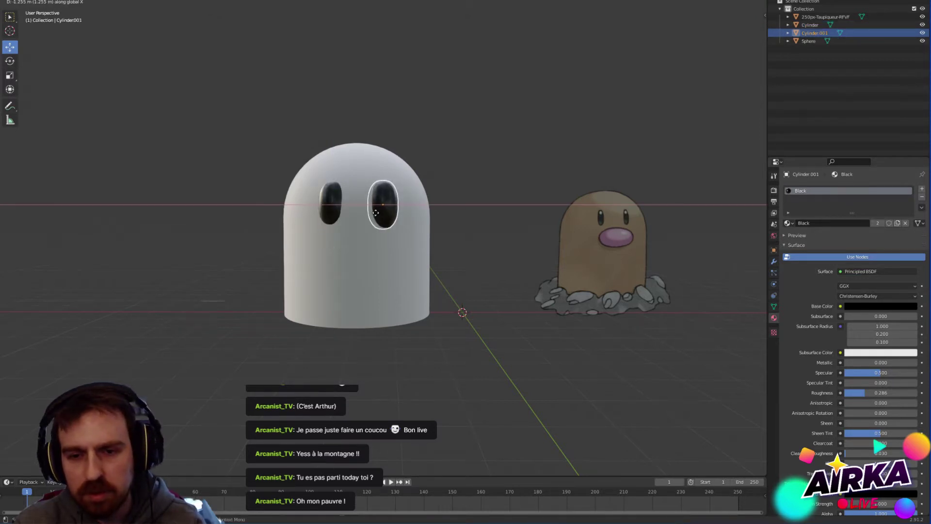
pyautogui.click(377, 209)
# Step: Switch to the back orthographic view, select only the body and show its transform values
pyautogui.keyDown('shift'); pyautogui.click(316, 202); pyautogui.keyUp('shift')
pyautogui.moveTo(463, 213)
pyautogui.mouseDown(button='middle')
pyautogui.moveTo(353, 249)
pyautogui.moveTo(467, 235)
pyautogui.moveTo(458, 214)
pyautogui.mouseUp(button='middle')
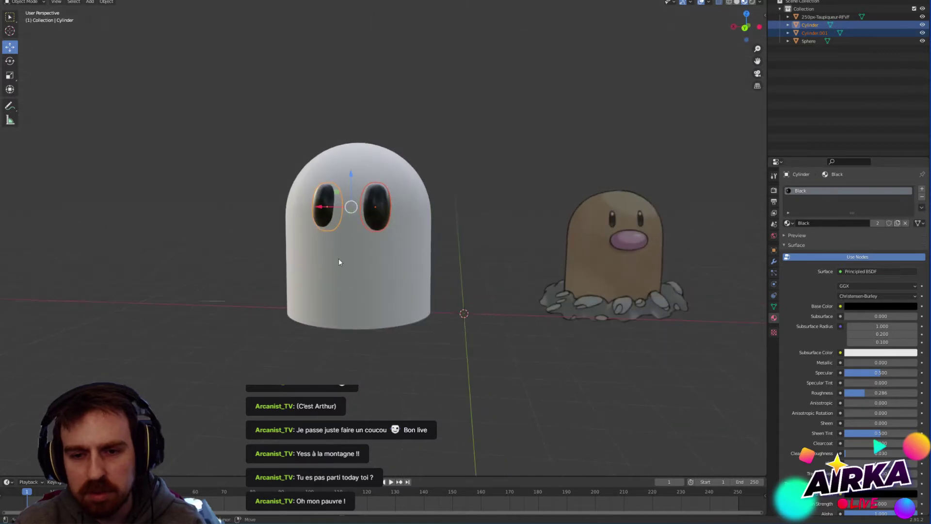
pyautogui.keyDown('shift'); pyautogui.click(419, 259); pyautogui.keyUp('shift')
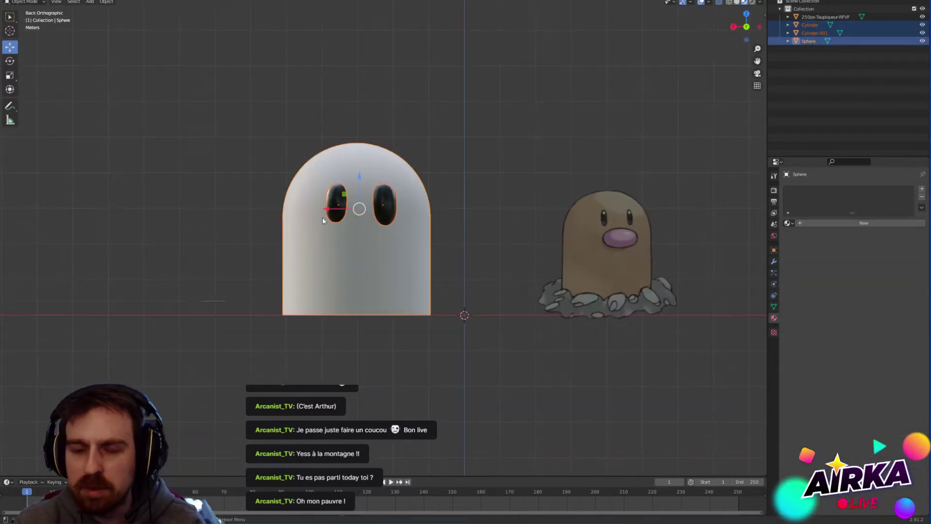
pyautogui.press('ctrl+KP_1')
pyautogui.click(408, 254)
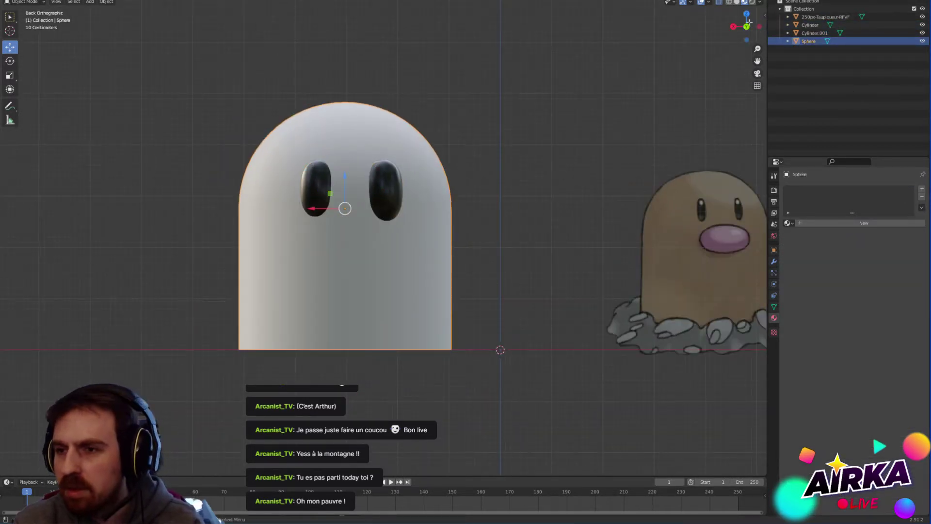
pyautogui.press('n')
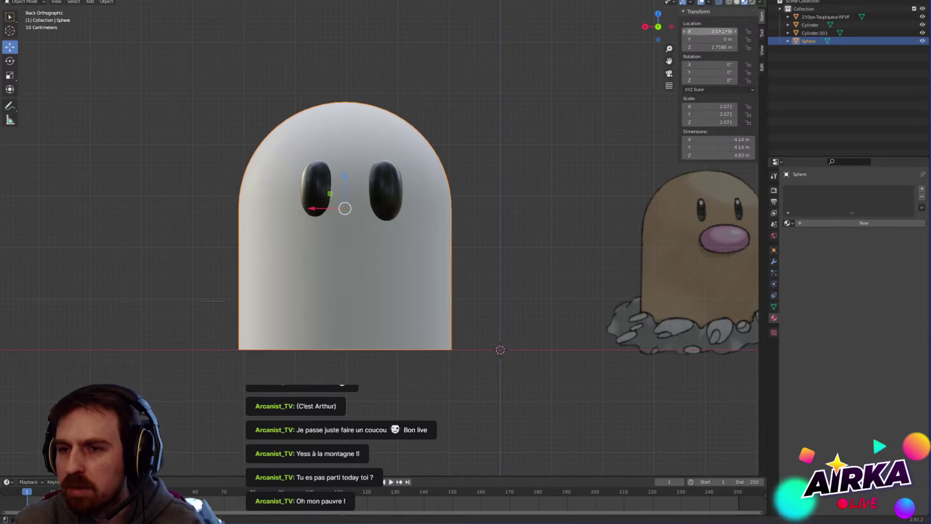
# Step: Try to set the body's Z location to 0 m
pyautogui.click(722, 47)
pyautogui.write('0')
pyautogui.press('Return')
pyautogui.hotkey('ctrl', 'z')
# Step: Set the body's X location to 0 m
pyautogui.doubleClick(727, 31)
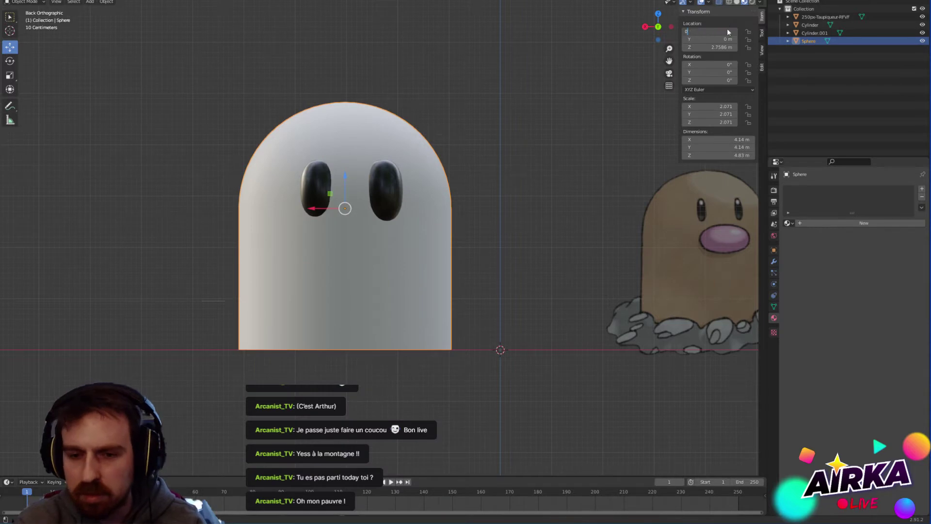
pyautogui.write('0')
pyautogui.press('Return')
# Step: Select both eyes and move them above the dome, centred on the body's vertical axis
pyautogui.click(305, 189)
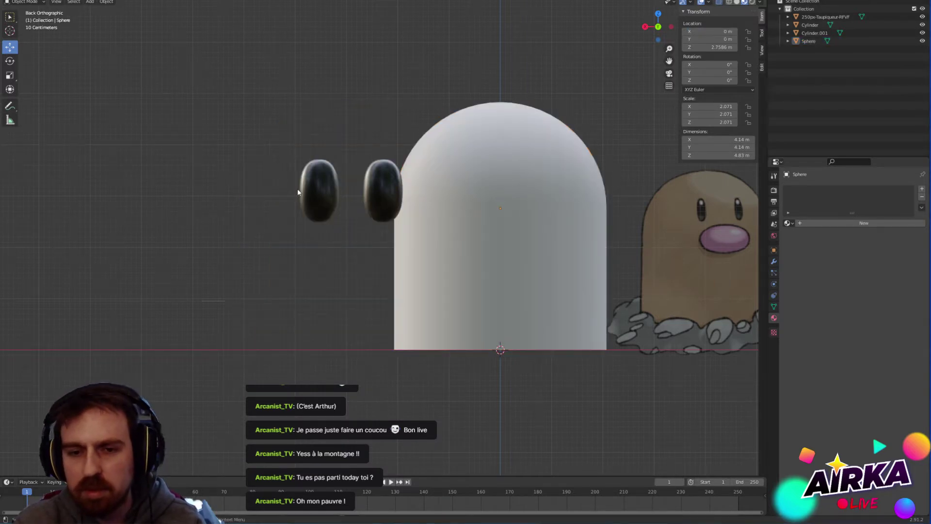
pyautogui.keyDown('shift'); pyautogui.click(399, 187); pyautogui.keyUp('shift')
pyautogui.moveTo(340, 178); pyautogui.dragTo(498, 55)
pyautogui.moveTo(467, 87); pyautogui.dragTo(470, 88)
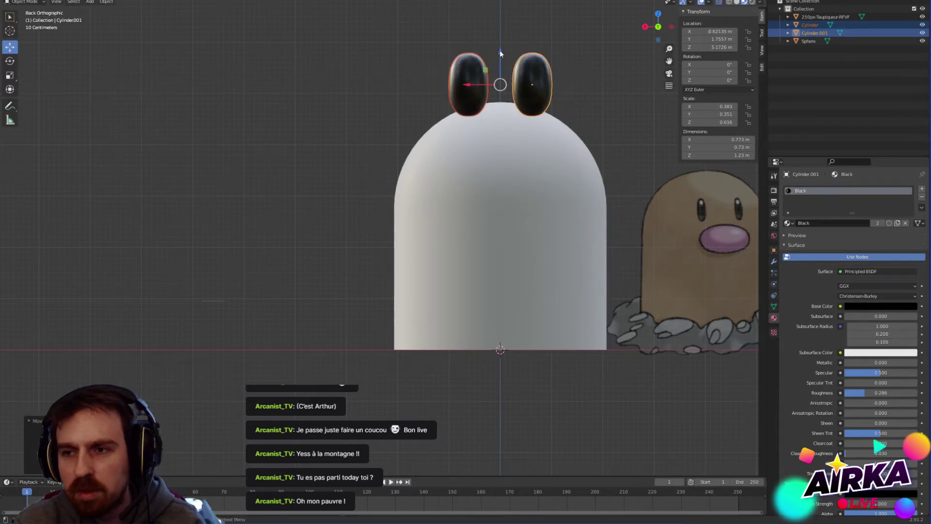
# Step: Try to centre the eye pair by setting the X location to 0 m
pyautogui.click(715, 30)
pyautogui.write('0')
pyautogui.press('Return')
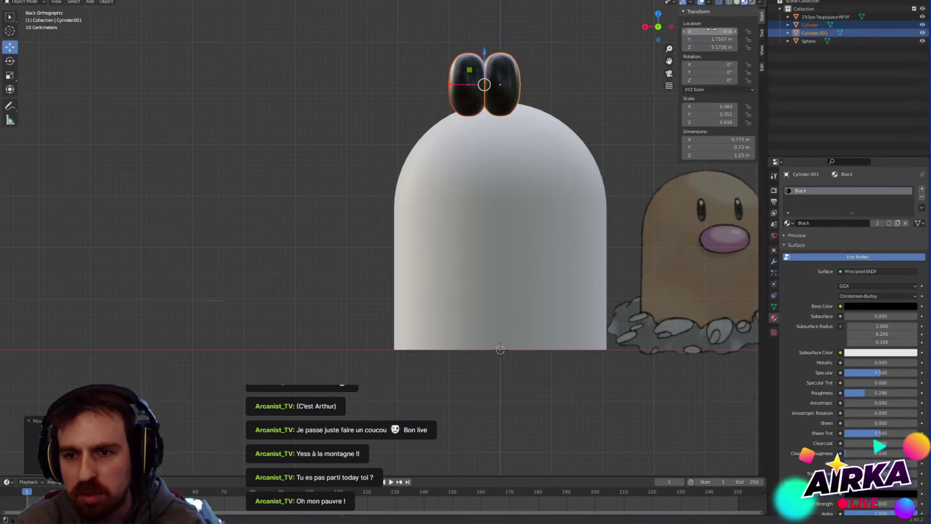
pyautogui.hotkey('ctrl', 'z')
pyautogui.hotkey('ctrl', 'z')
pyautogui.hotkey('ctrl', 'z')
# Step: Try to parent one eye to the other with Object (Keep Transform) and set the parent's X location to 0 m
pyautogui.click(534, 66)
pyautogui.keyDown('shift'); pyautogui.click(473, 95); pyautogui.keyUp('shift')
pyautogui.hotkey('ctrl', 'p')
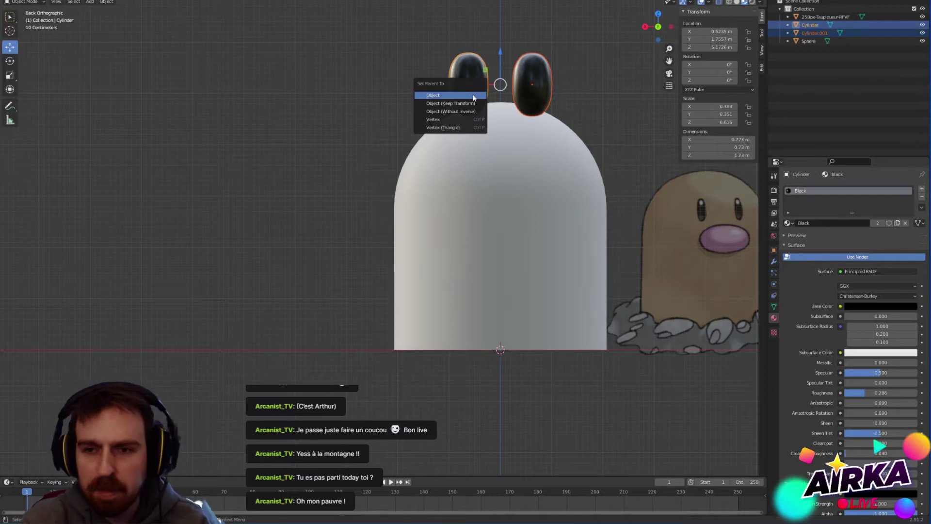
pyautogui.click(471, 104)
pyautogui.click(703, 32)
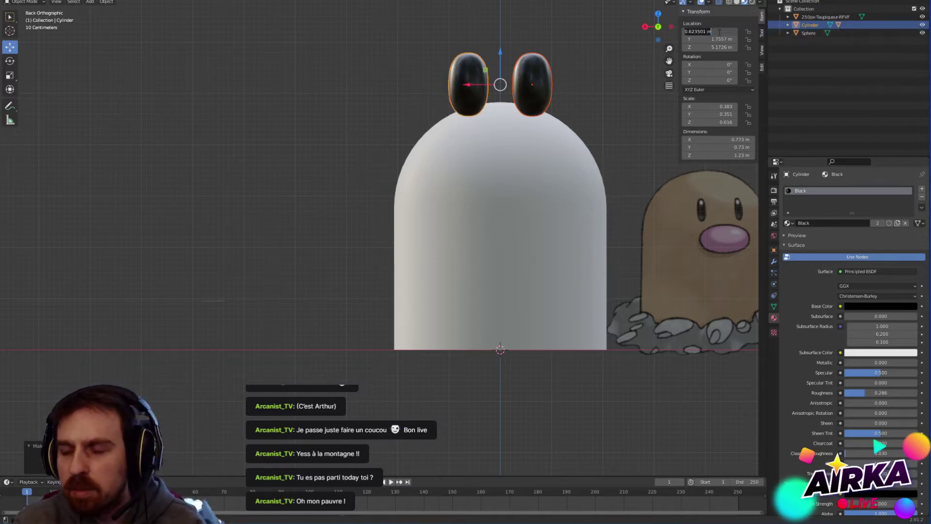
pyautogui.write('0')
pyautogui.press('Return')
pyautogui.hotkey('ctrl', 'z')
pyautogui.hotkey('ctrl', 'z')
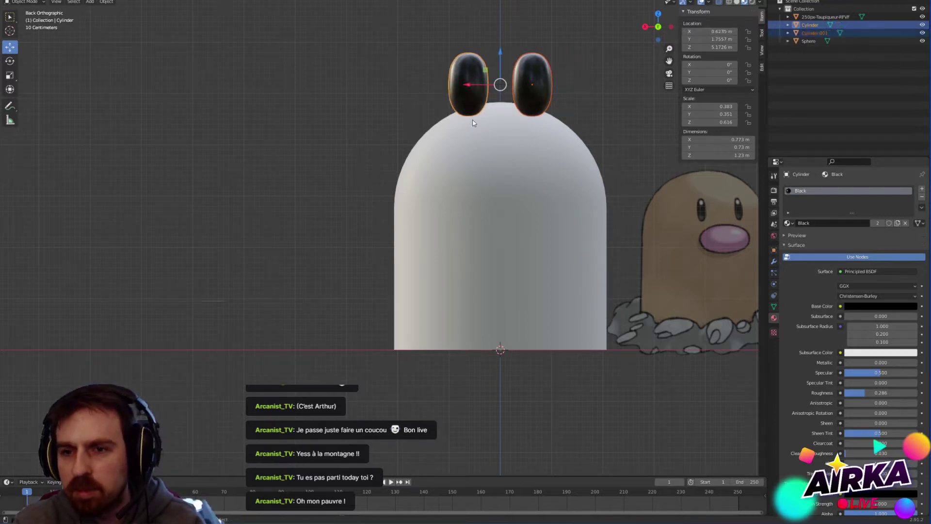
pyautogui.hotkey('ctrl', 'z')
pyautogui.hotkey('ctrl', 'shift', 'z')
# Step: Lower both eyes along the Z axis onto the upper body, to a height of about 3.3 m
pyautogui.moveTo(500, 55); pyautogui.dragTo(500, 151)
pyautogui.click(558, 78)
pyautogui.moveTo(557, 77); pyautogui.dragTo(397, 184, button='middle')
# Step: Shrink both eyes around their individual origins to a scale of about 0.322, 0.295 and 0.517 in X, Y and Z
pyautogui.click(307, 196)
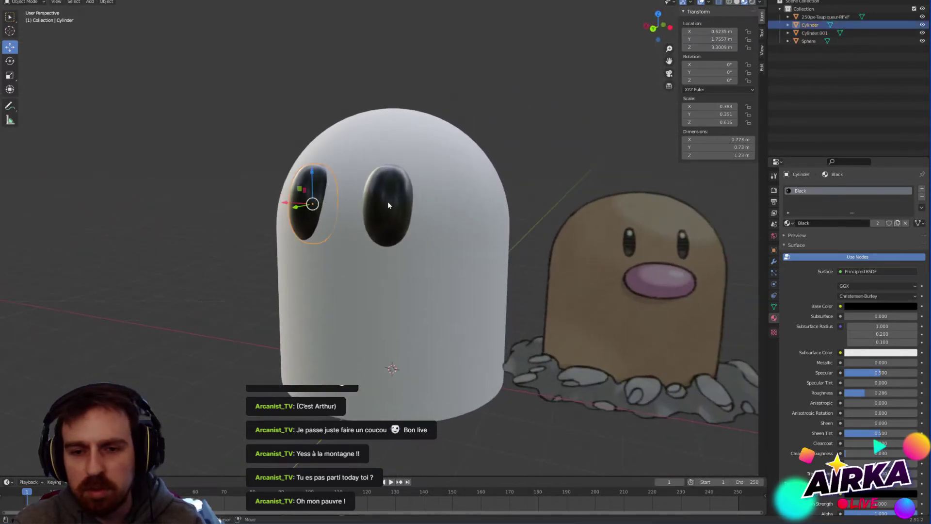
pyautogui.keyDown('shift'); pyautogui.click(388, 205); pyautogui.keyUp('shift')
pyautogui.click(380, 1)
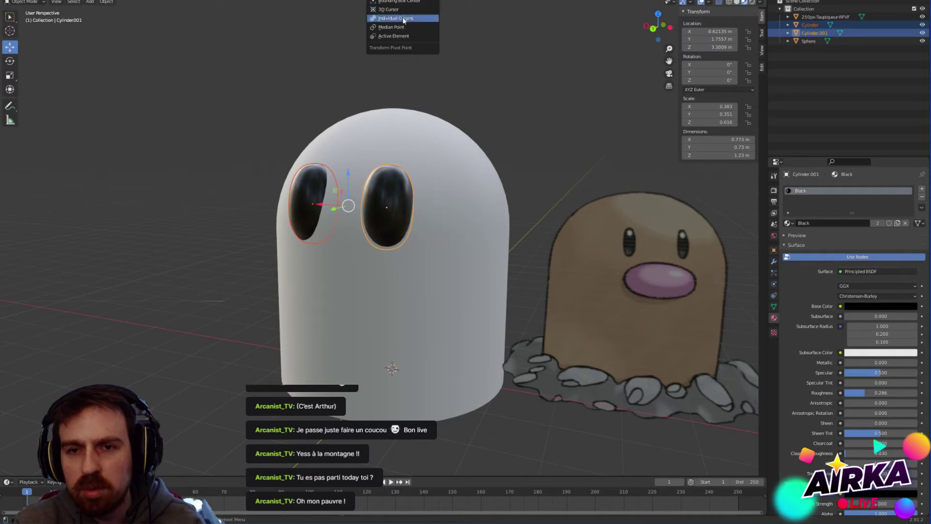
pyautogui.click(404, 20)
pyautogui.click(389, 3)
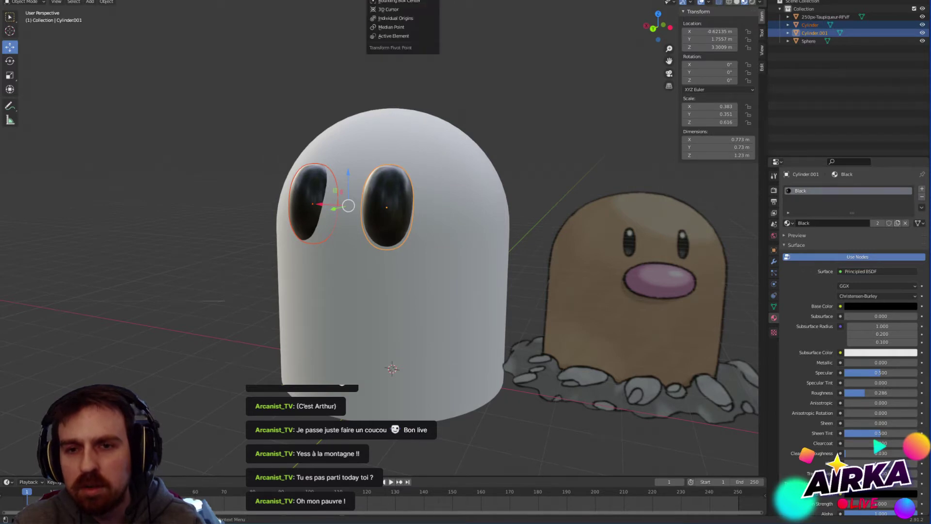
pyautogui.click(8, 78)
pyautogui.moveTo(366, 196); pyautogui.dragTo(361, 199)
pyautogui.click(513, 66)
pyautogui.moveTo(513, 66); pyautogui.dragTo(457, 144, button='middle')
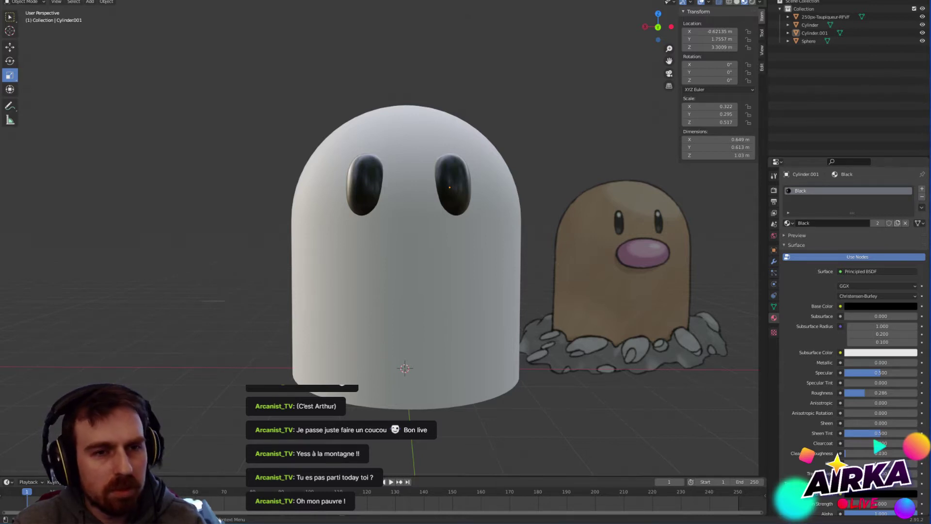
# Step: Create a new material on the body and name it Brown
pyautogui.scroll(-5, 548, 200)
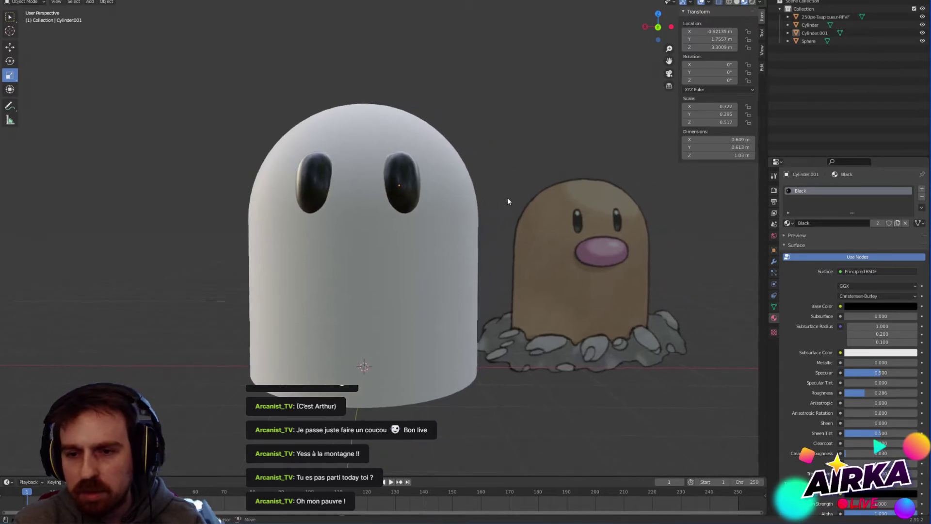
pyautogui.click(389, 219)
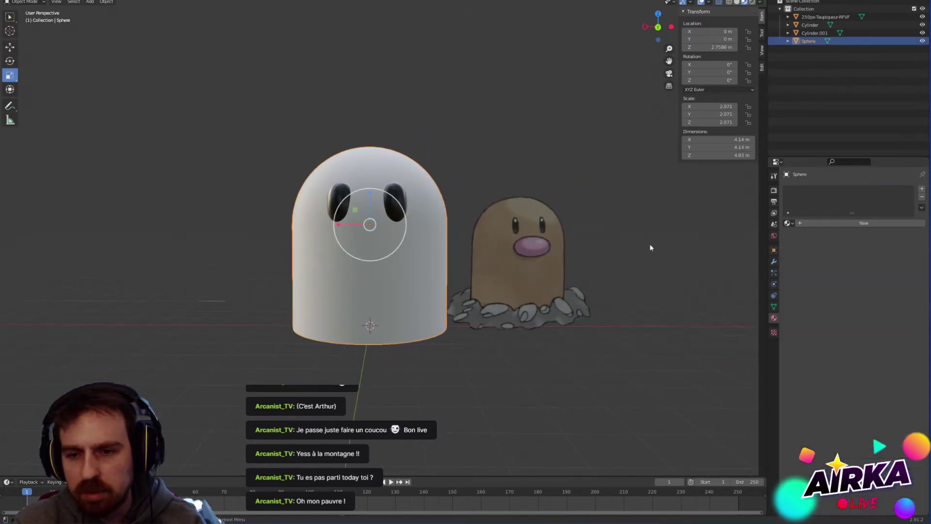
pyautogui.click(812, 224)
pyautogui.doubleClick(825, 223)
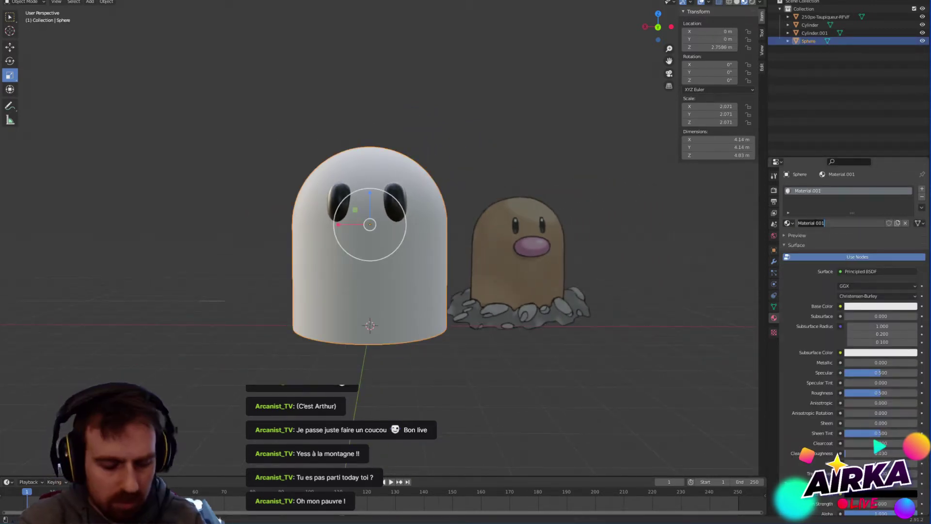
pyautogui.write('Blown')
pyautogui.press('Return')
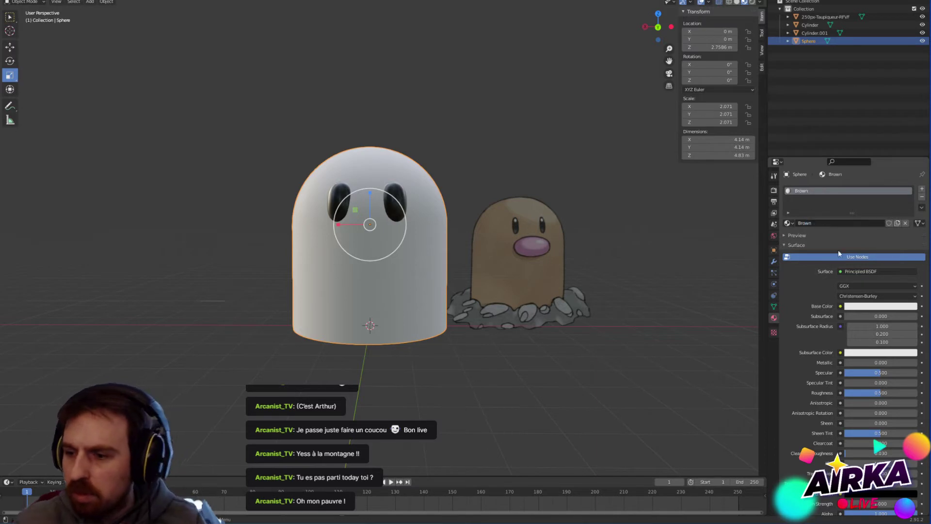
# Step: Give the Brown material a light orange-brown base color, with specular about 0.665 and roughness about 0.775
pyautogui.click(880, 306)
pyautogui.moveTo(883, 229); pyautogui.dragTo(867, 231)
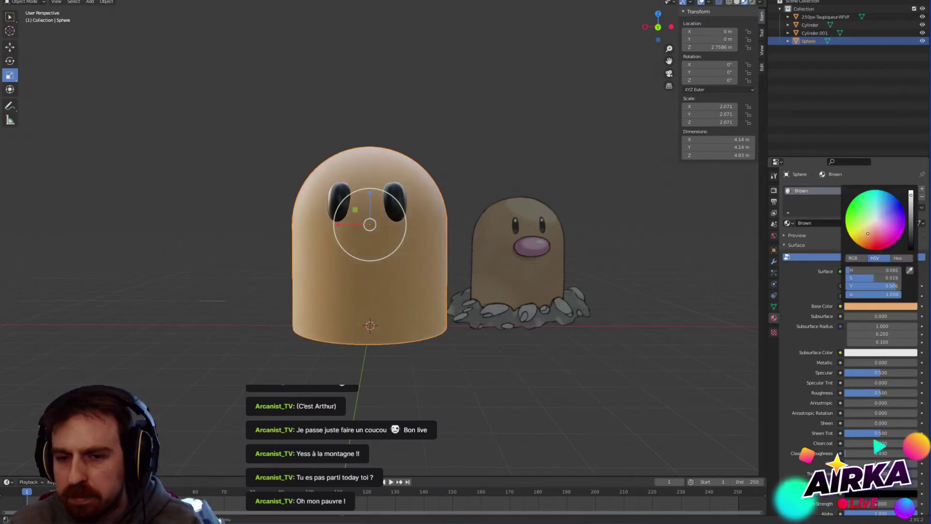
pyautogui.moveTo(875, 392)
pyautogui.mouseDown()
pyautogui.moveTo(895, 392)
pyautogui.moveTo(883, 373)
pyautogui.moveTo(892, 372)
pyautogui.mouseUp()
pyautogui.click(651, 299)
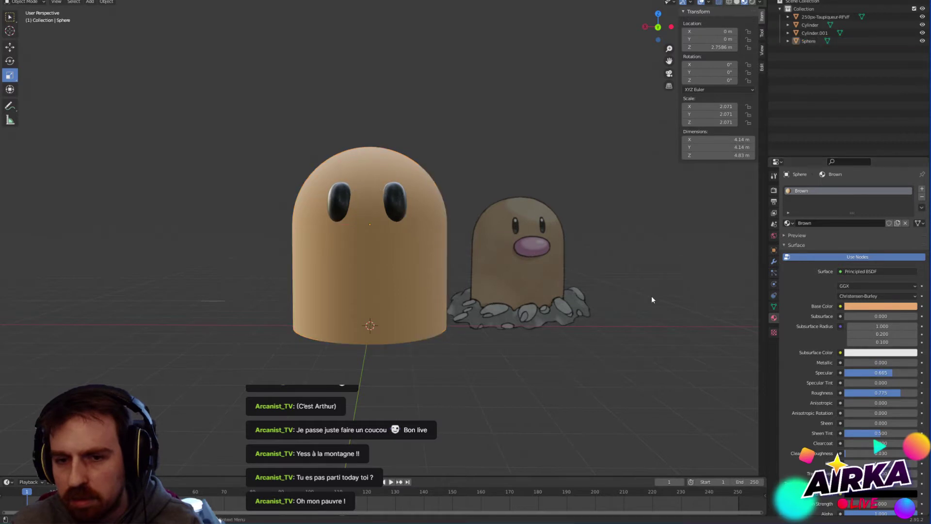
# Step: Add a circle mesh at the world origin, at the base of the body
pyautogui.moveTo(619, 200); pyautogui.dragTo(604, 188, button='middle')
pyautogui.moveTo(461, 187); pyautogui.dragTo(468, 248, button='middle')
pyautogui.hotkey('shift', 'a')
pyautogui.moveTo(358, 282)
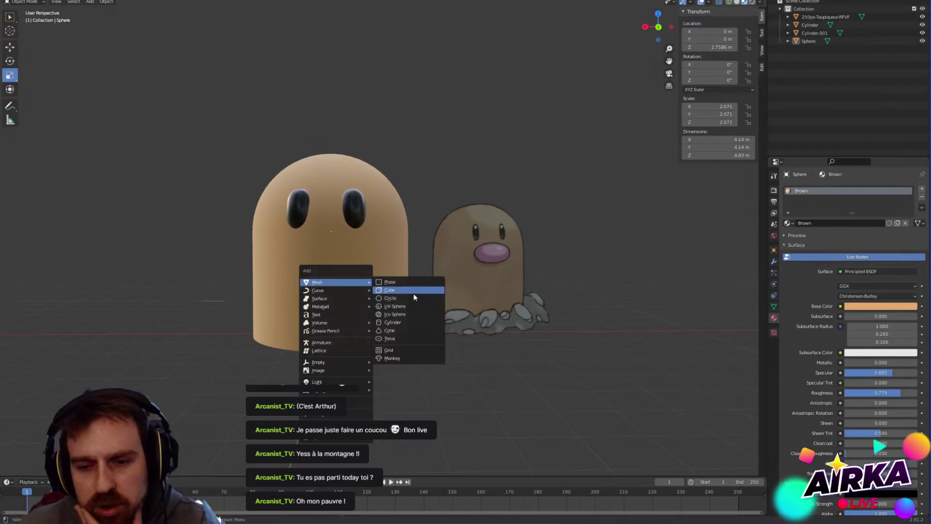
pyautogui.click(415, 297)
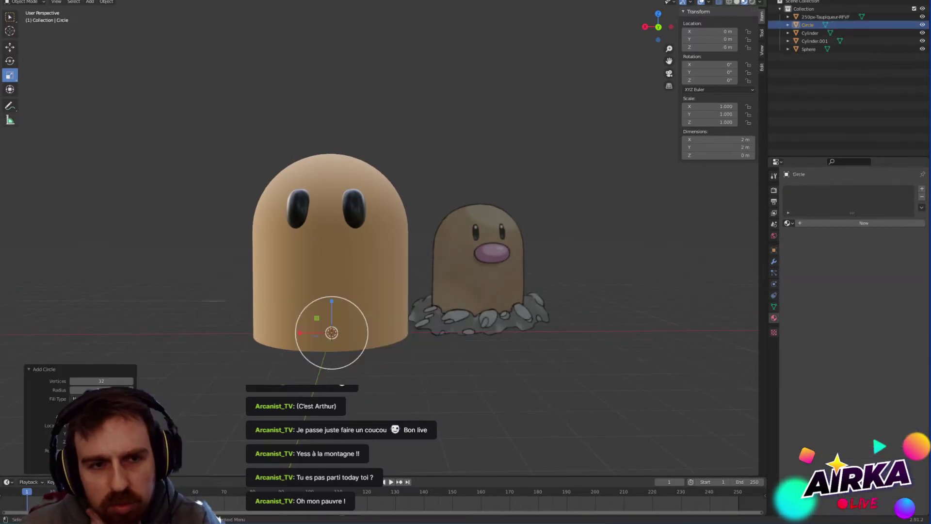
# Step: Pull the circle out in front of the body along Y and delete it
pyautogui.click(10, 46)
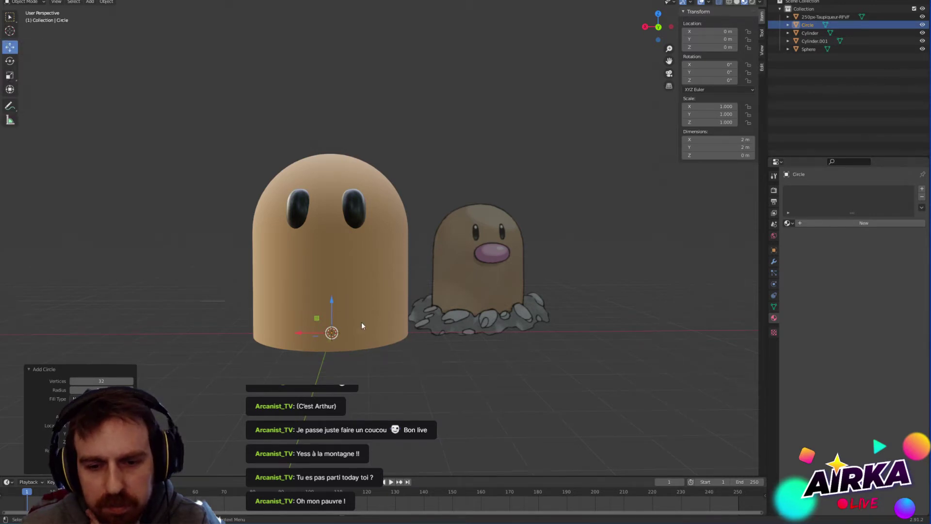
pyautogui.moveTo(361, 322); pyautogui.dragTo(330, 357, button='middle')
pyautogui.moveTo(318, 320); pyautogui.dragTo(279, 369)
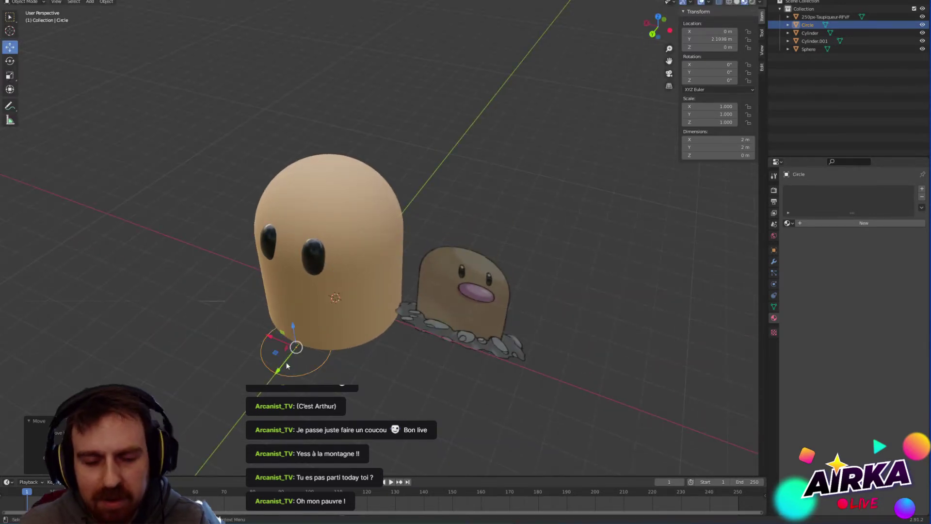
pyautogui.press('Delete')
pyautogui.click(290, 353)
pyautogui.moveTo(322, 365); pyautogui.dragTo(357, 308, button='middle')
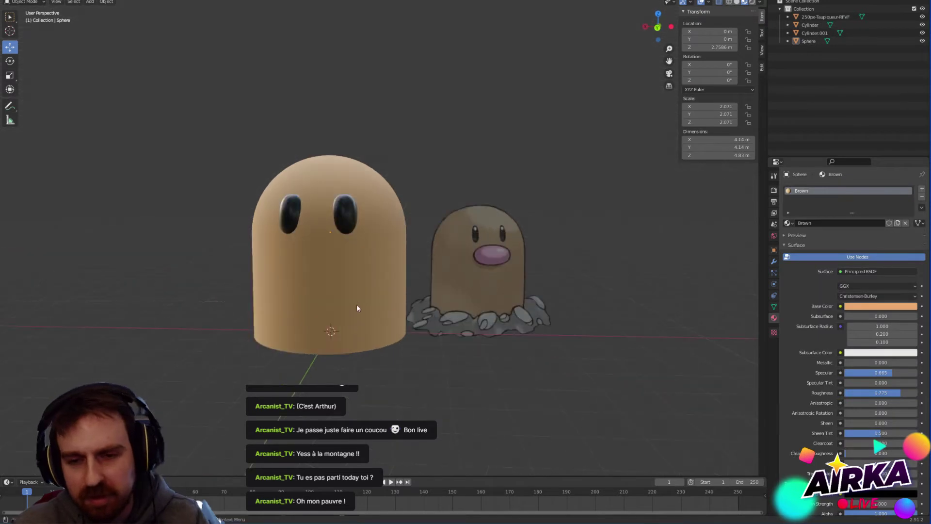
# Step: Add a UV sphere and move it onto the front of the body below the eyes, at about Y 2.23 m and Z 1.68 m
pyautogui.hotkey('shift', 'a')
pyautogui.moveTo(356, 300)
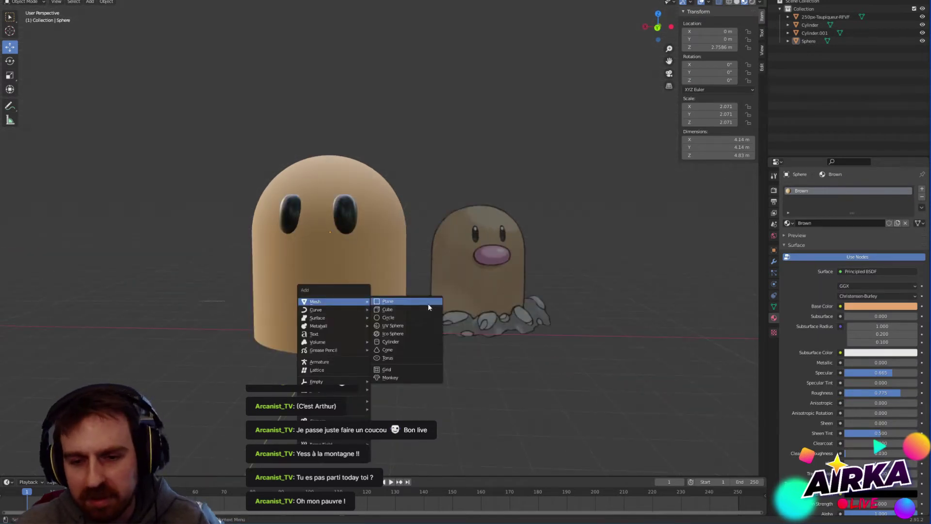
pyautogui.click(402, 325)
pyautogui.moveTo(376, 313); pyautogui.dragTo(312, 311, button='middle')
pyautogui.moveTo(312, 311); pyautogui.dragTo(272, 242)
pyautogui.rightClick(266, 289)
pyautogui.press('Escape')
pyautogui.moveTo(325, 308); pyautogui.dragTo(331, 305, button='middle')
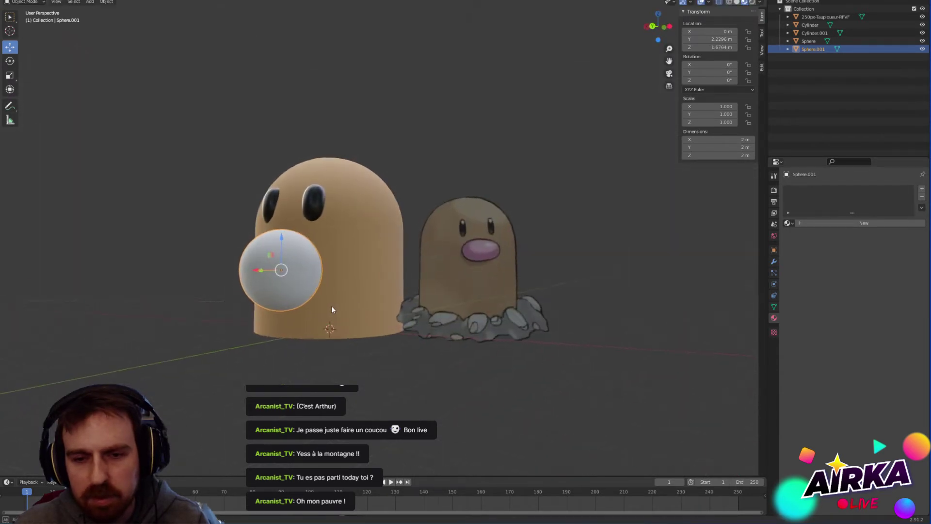
# Step: Give the new sphere a material named Pink with a magenta-pink base color of hue about 0.847 and saturation about 0.536
pyautogui.click(810, 222)
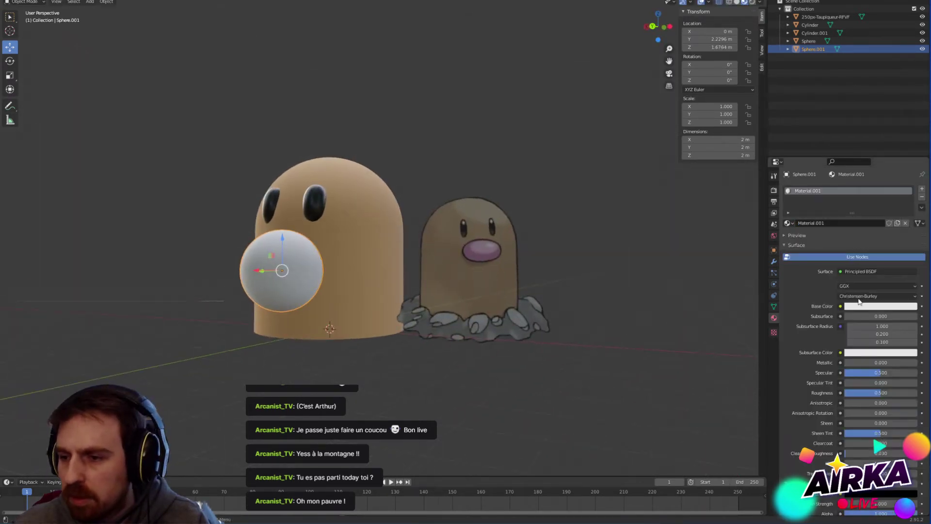
pyautogui.doubleClick(823, 223)
pyautogui.hotkey('ctrl', 'a')
pyautogui.write('Pink')
pyautogui.press('Return')
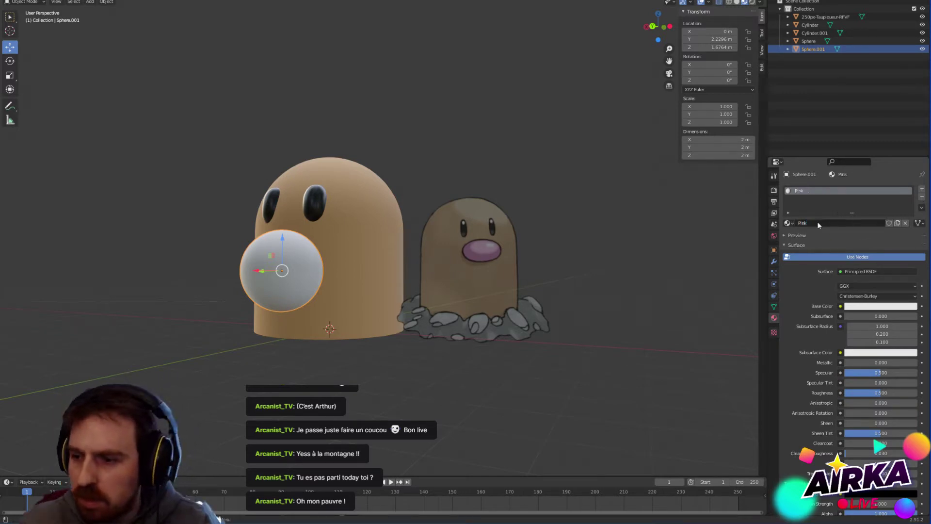
pyautogui.click(880, 306)
pyautogui.moveTo(877, 220); pyautogui.dragTo(888, 228)
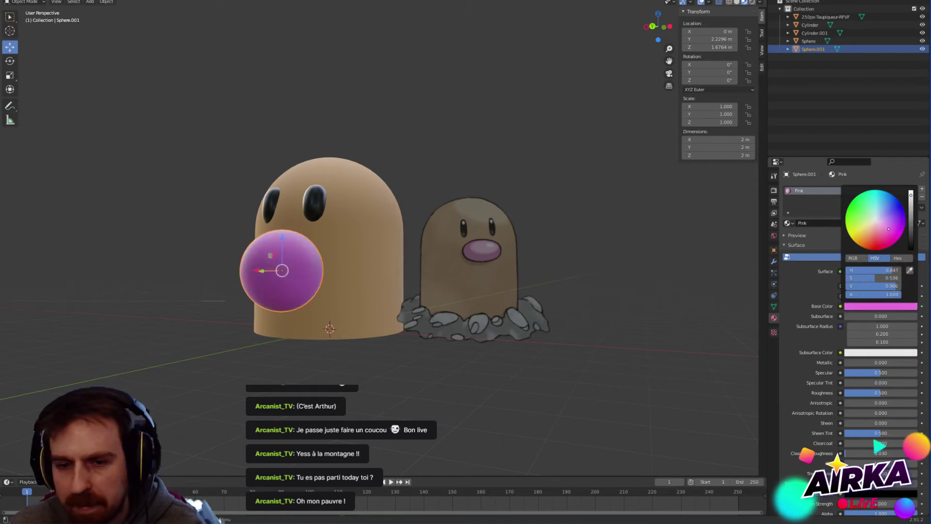
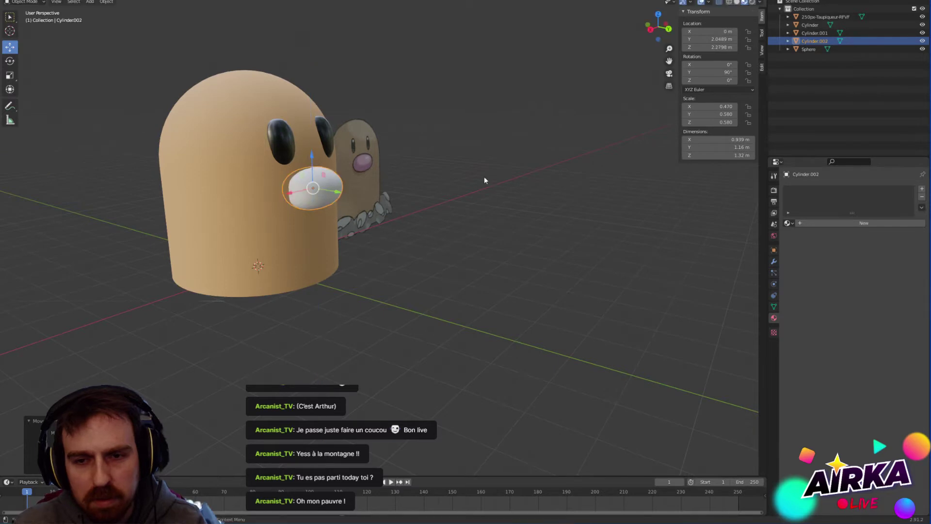
pyautogui.click(248, 167)
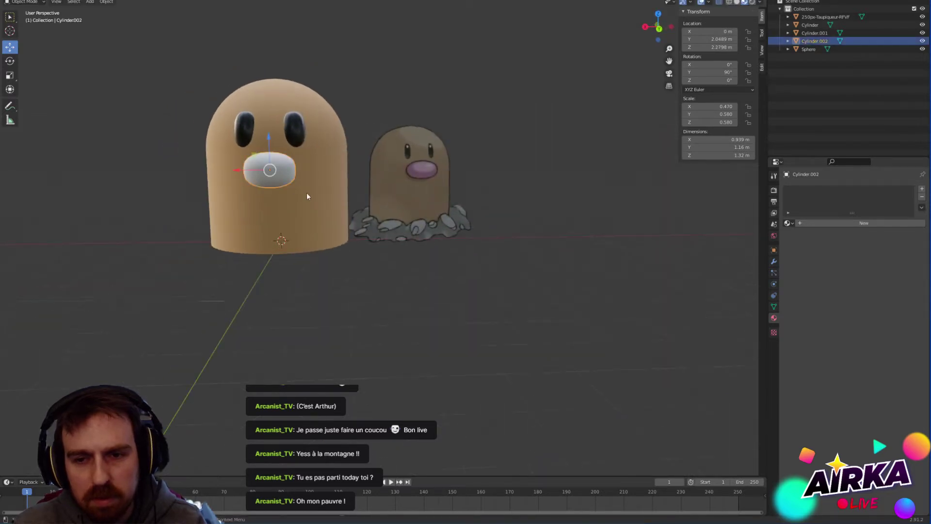
pyautogui.scroll(6, 355, 252)
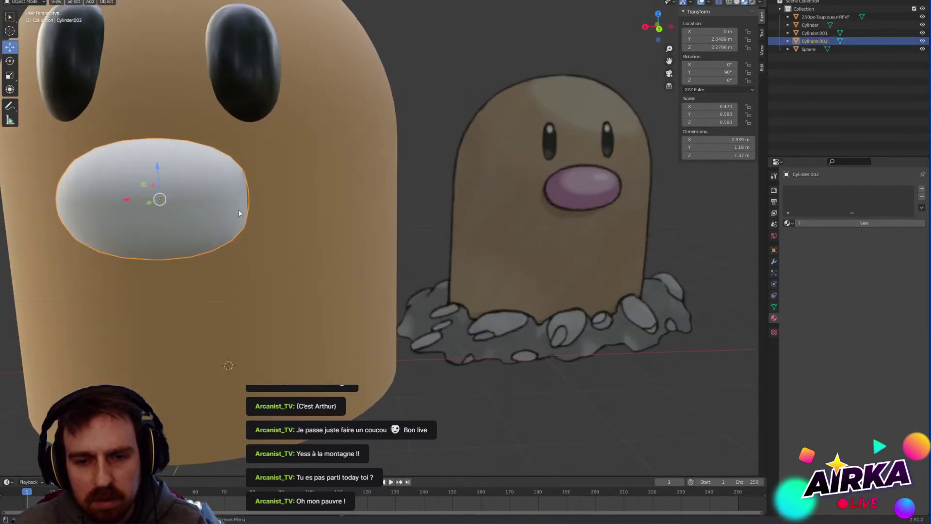
pyautogui.click(294, 226)
pyautogui.press('Tab')
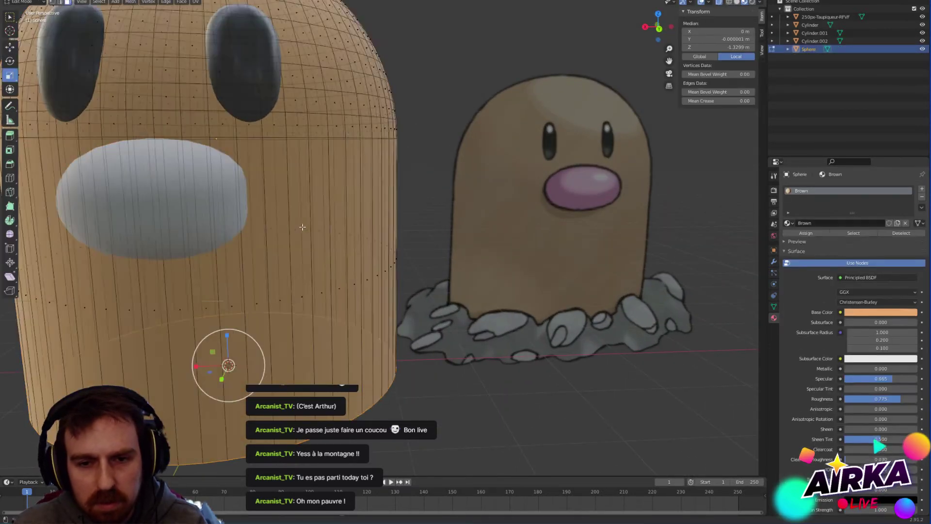
pyautogui.moveTo(294, 227); pyautogui.dragTo(275, 229, button='middle')
pyautogui.press('Tab')
# Step: Select the two end-cap faces of the nose in Edit Mode and try scaling them along the X axis
pyautogui.click(213, 201)
pyautogui.press('Tab')
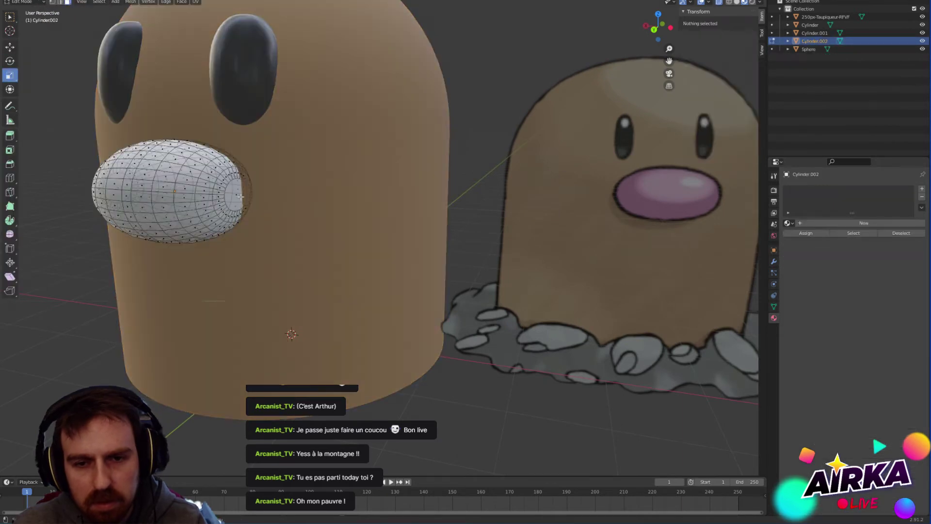
pyautogui.click(238, 198)
pyautogui.moveTo(329, 209)
pyautogui.mouseDown(button='middle')
pyautogui.moveTo(363, 212)
pyautogui.moveTo(333, 224)
pyautogui.mouseUp(button='middle')
pyautogui.click(367, 210)
pyautogui.click(266, 184)
pyautogui.click(285, 123)
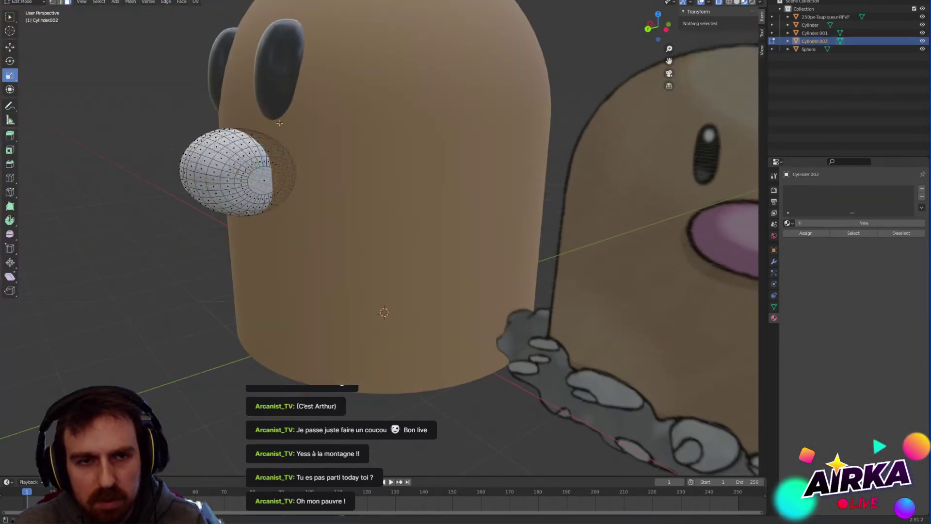
pyautogui.click(261, 178)
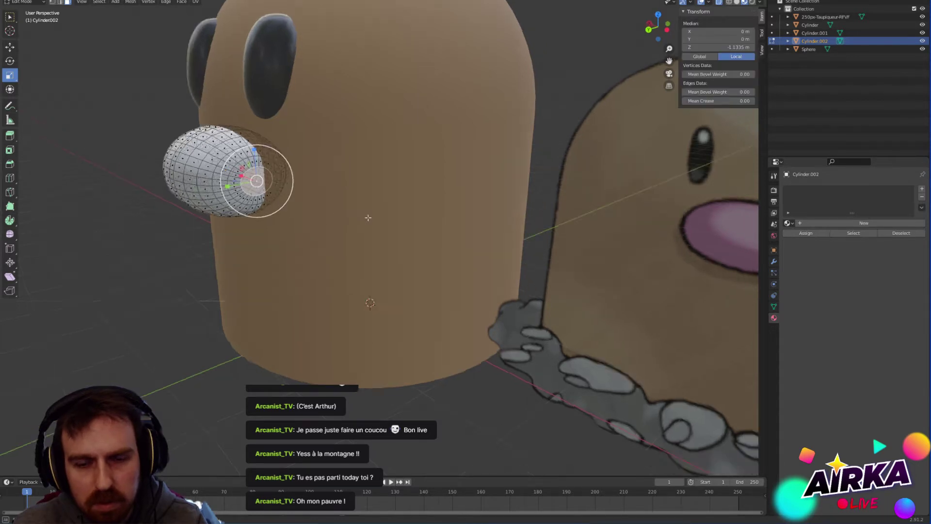
pyautogui.moveTo(262, 178); pyautogui.dragTo(283, 297, button='middle')
pyautogui.keyDown('shift'); pyautogui.click(225, 335); pyautogui.keyUp('shift')
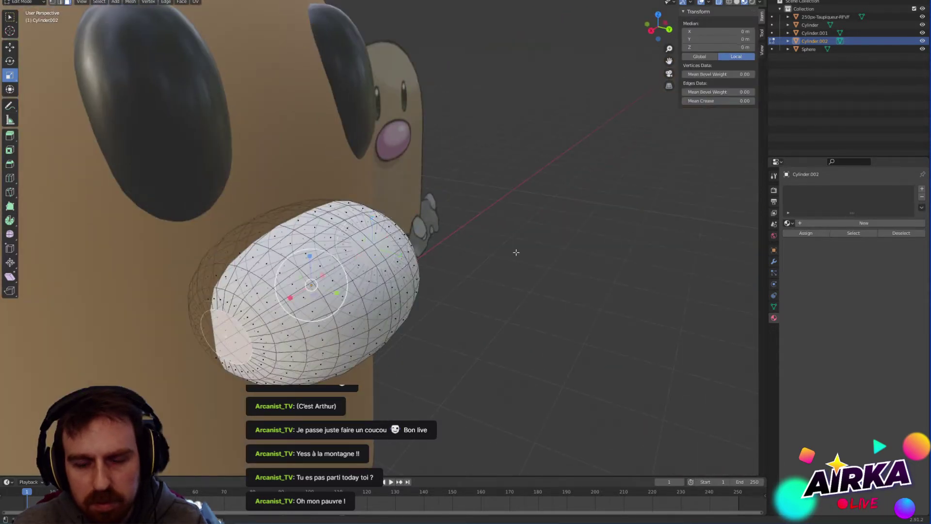
pyautogui.moveTo(293, 300); pyautogui.dragTo(286, 302)
pyautogui.moveTo(311, 288); pyautogui.dragTo(258, 296, button='middle')
pyautogui.hotkey('ctrl', 'z')
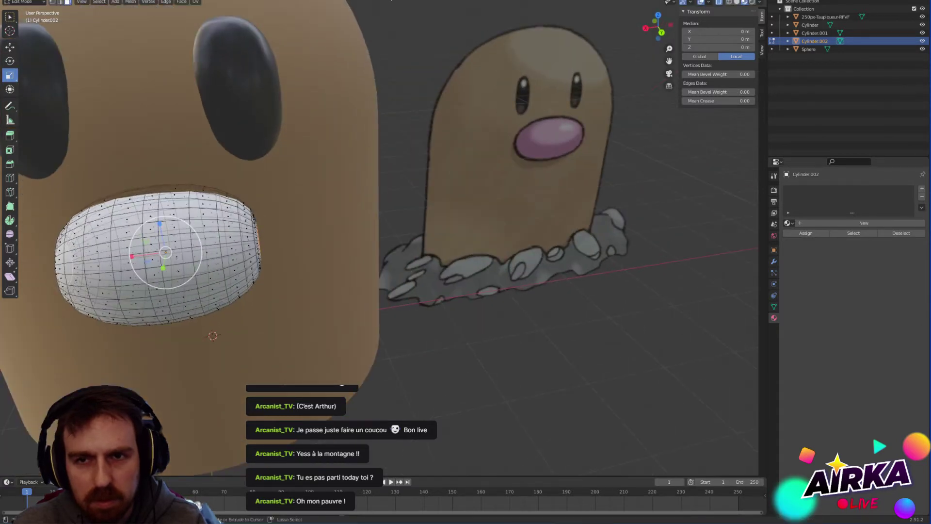
# Step: Stretch the two selected end faces of the nose along the X axis
pyautogui.click(377, 1)
pyautogui.click(406, 27)
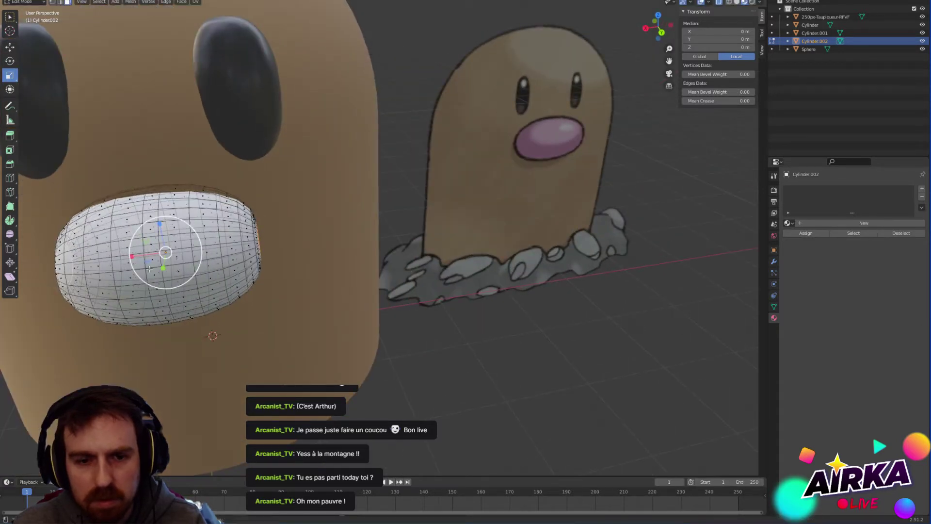
pyautogui.moveTo(131, 256); pyautogui.dragTo(128, 254)
pyautogui.moveTo(190, 294); pyautogui.dragTo(167, 295, button='middle')
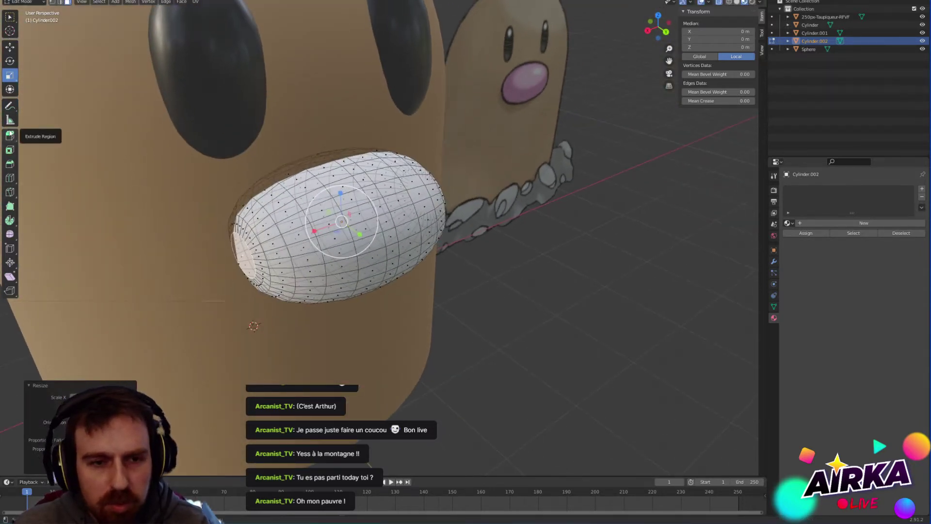
# Step: Try insetting the nose's end faces and scaling the inset faces along X, and undo the attempt
pyautogui.click(10, 150)
pyautogui.moveTo(343, 179); pyautogui.dragTo(350, 196)
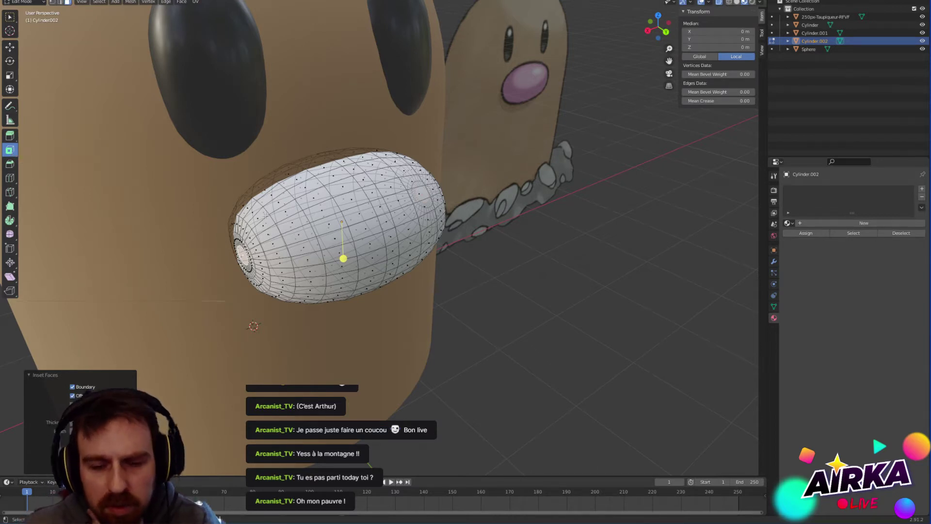
pyautogui.click(10, 76)
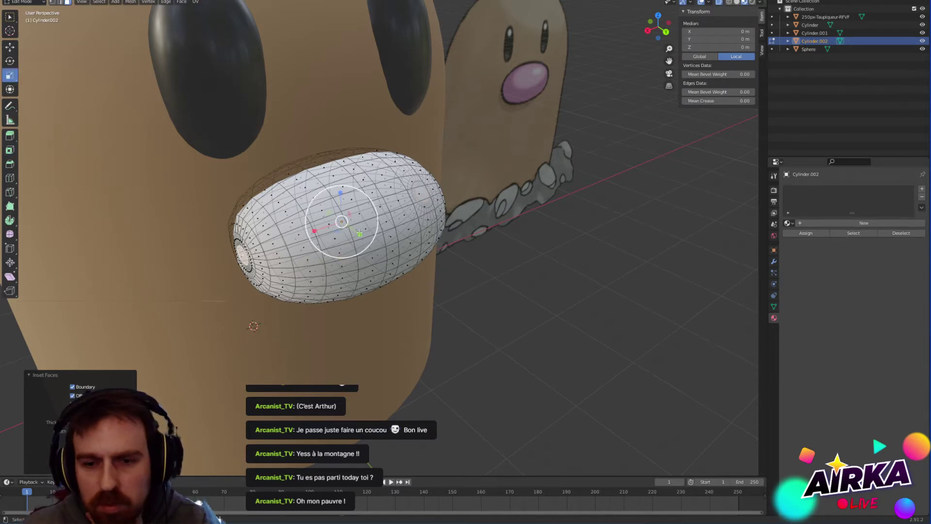
pyautogui.moveTo(316, 230); pyautogui.dragTo(312, 230)
pyautogui.hotkey('ctrl', 'z')
pyautogui.moveTo(469, 317); pyautogui.dragTo(429, 295, button='middle')
pyautogui.hotkey('ctrl', 'z')
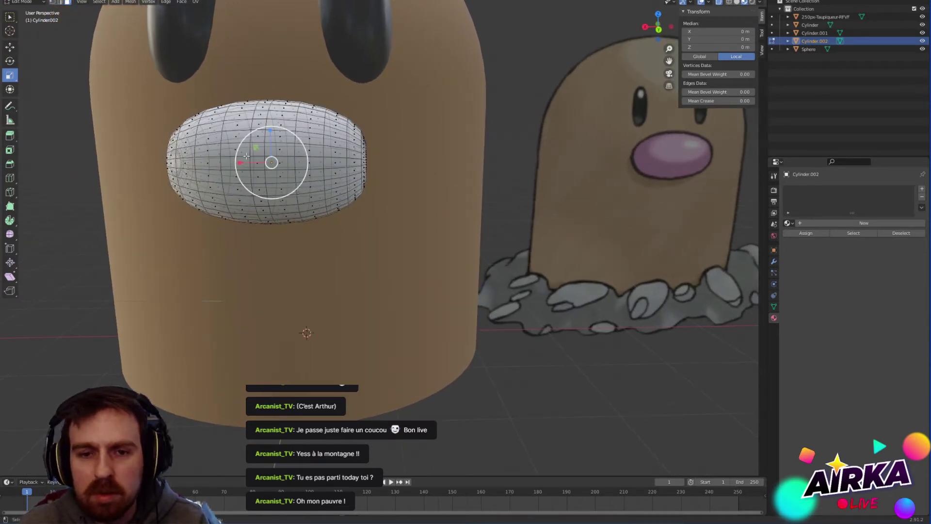
# Step: Spread the nose's end faces along X until the nose is about 1.56 m long, and return to Object Mode
pyautogui.moveTo(242, 161)
pyautogui.mouseDown()
pyautogui.moveTo(232, 162)
pyautogui.moveTo(245, 162)
pyautogui.moveTo(238, 168)
pyautogui.mouseUp()
pyautogui.scroll(4, 245, 162)
pyautogui.scroll(2, 237, 168)
pyautogui.press('Tab')
# Step: Assign the existing Pink material to the nose
pyautogui.moveTo(297, 239); pyautogui.dragTo(335, 228, button='middle')
pyautogui.scroll(-4, 306, 256)
pyautogui.click(797, 223)
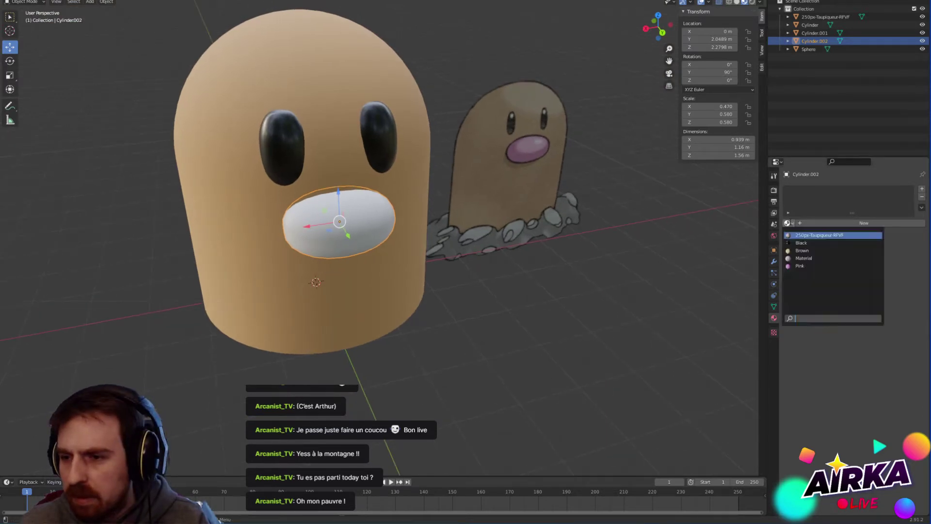
pyautogui.click(801, 265)
pyautogui.moveTo(568, 295); pyautogui.dragTo(476, 235, button='middle')
pyautogui.scroll(-3, 509, 226)
pyautogui.scroll(6, 354, 182)
pyautogui.moveTo(387, 176); pyautogui.dragTo(312, 207, button='middle')
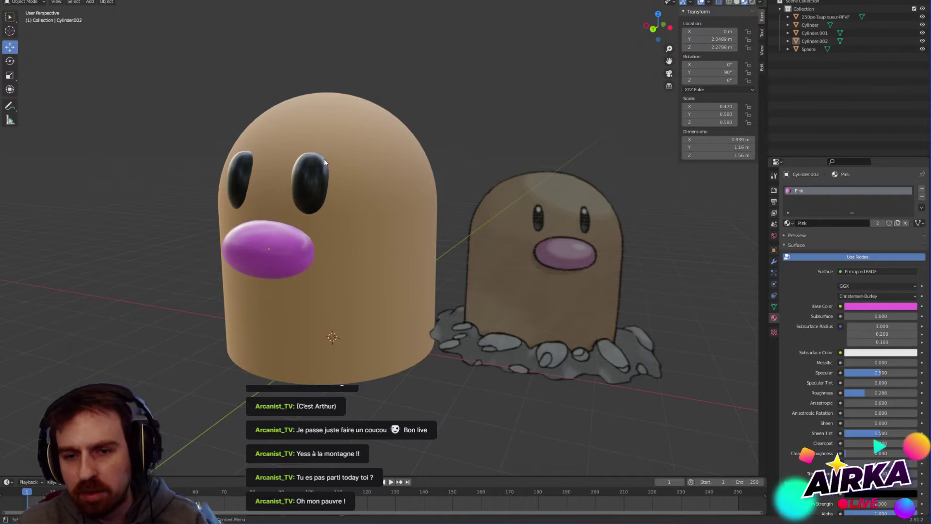
# Step: Move the reference image farther from the model along the X axis, to about X -6.24 m
pyautogui.scroll(-4, 304, 214)
pyautogui.click(409, 261)
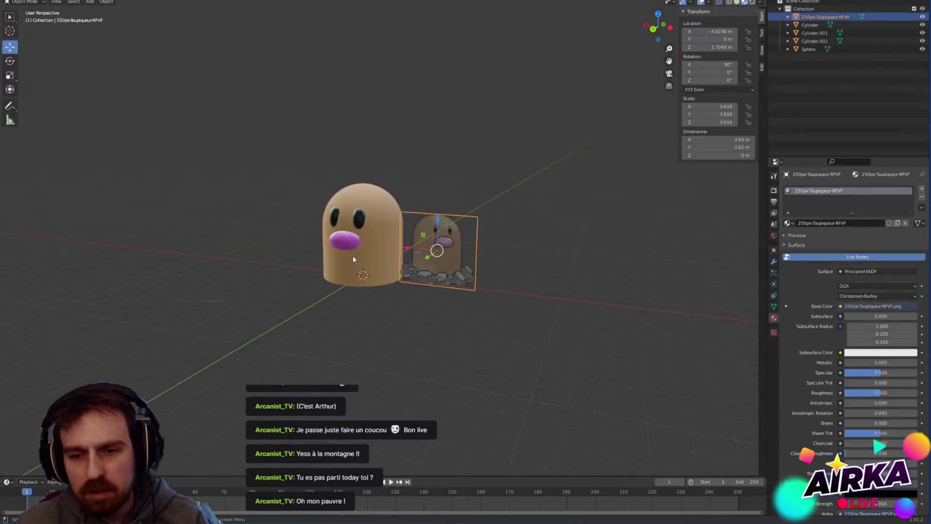
pyautogui.scroll(3, 353, 255)
pyautogui.click(396, 343)
pyautogui.click(465, 263)
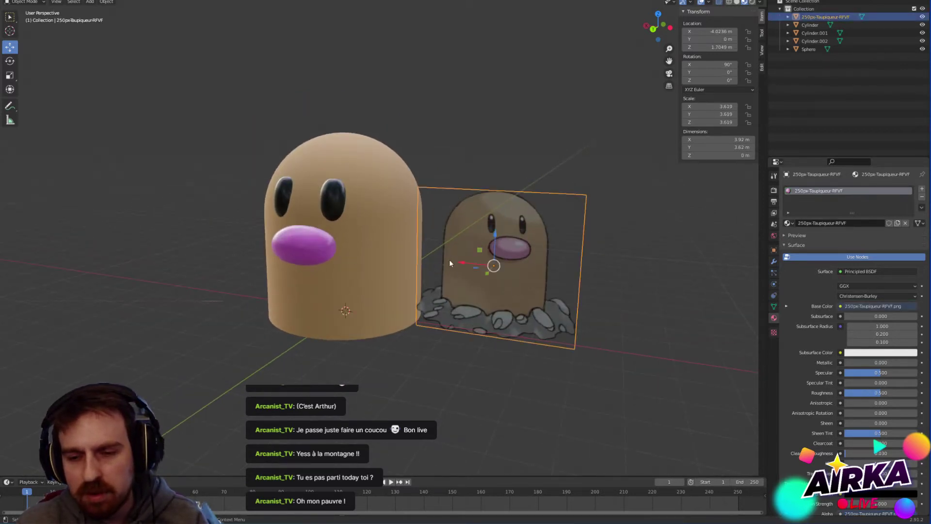
pyautogui.moveTo(462, 265); pyautogui.dragTo(524, 380)
pyautogui.click(524, 380)
pyautogui.moveTo(335, 277); pyautogui.dragTo(365, 325, button='middle')
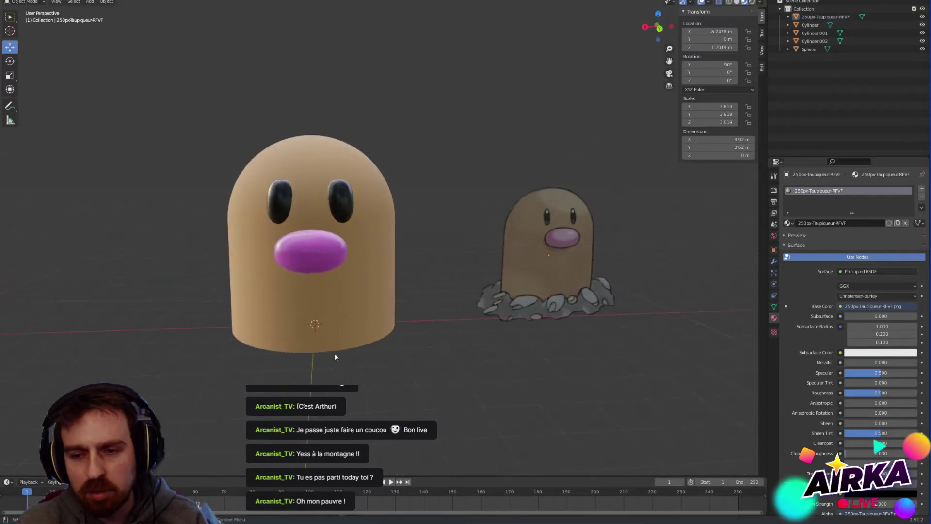
# Step: Add a cube and move it out in front of the body, to about Y 4.7 m
pyautogui.hotkey('shift', 'a')
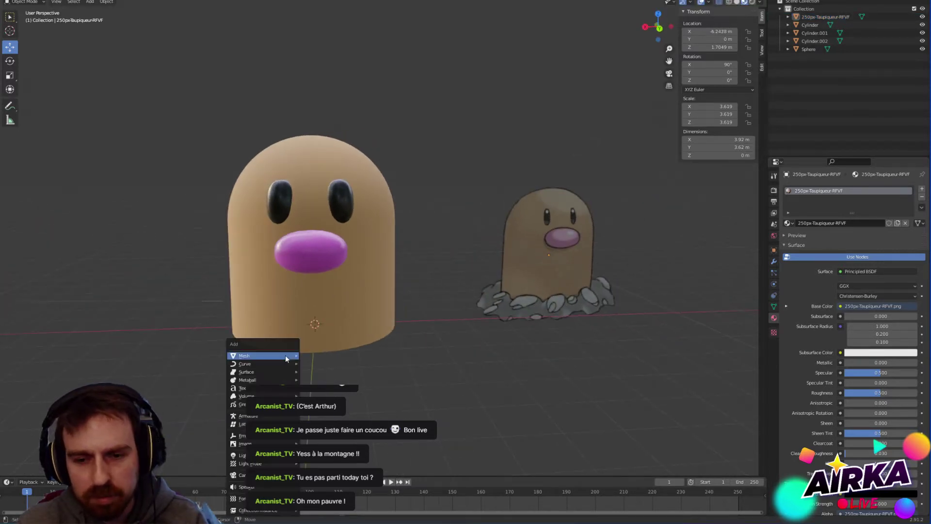
pyautogui.moveTo(286, 354)
pyautogui.click(339, 362)
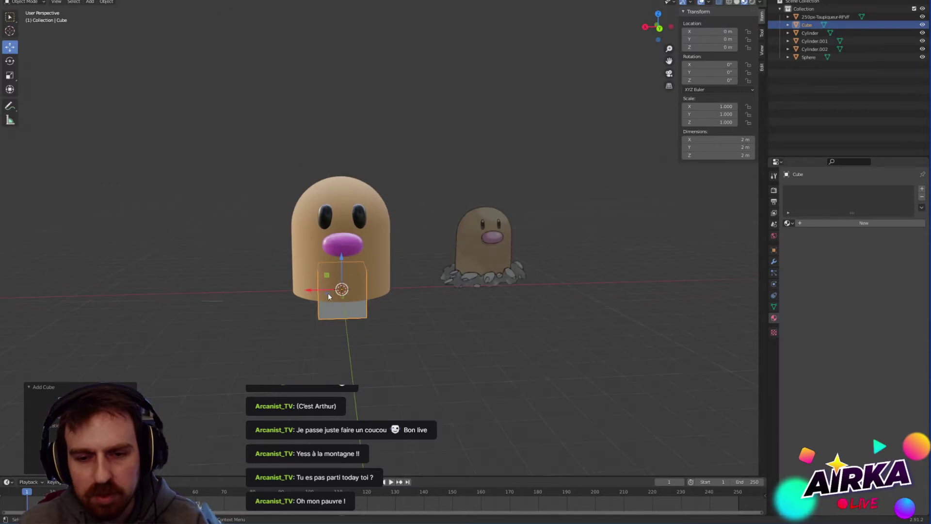
pyautogui.moveTo(365, 338); pyautogui.dragTo(364, 313, button='middle')
pyautogui.moveTo(365, 313); pyautogui.dragTo(420, 365)
# Step: Bevel all the cube's edges into a rounded stone shape and shade the object smooth
pyautogui.press('Tab')
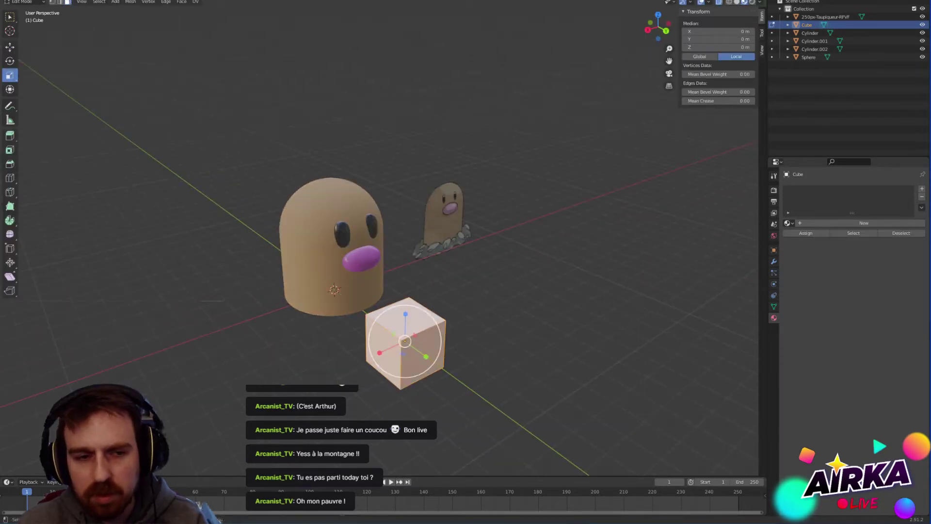
pyautogui.click(11, 164)
pyautogui.moveTo(406, 305); pyautogui.dragTo(430, 293)
pyautogui.scroll(2, 431, 293)
pyautogui.press('Tab')
pyautogui.rightClick(429, 347)
pyautogui.click(429, 347)
# Step: Create a new material on the rounded cube and name it Grey
pyautogui.click(847, 223)
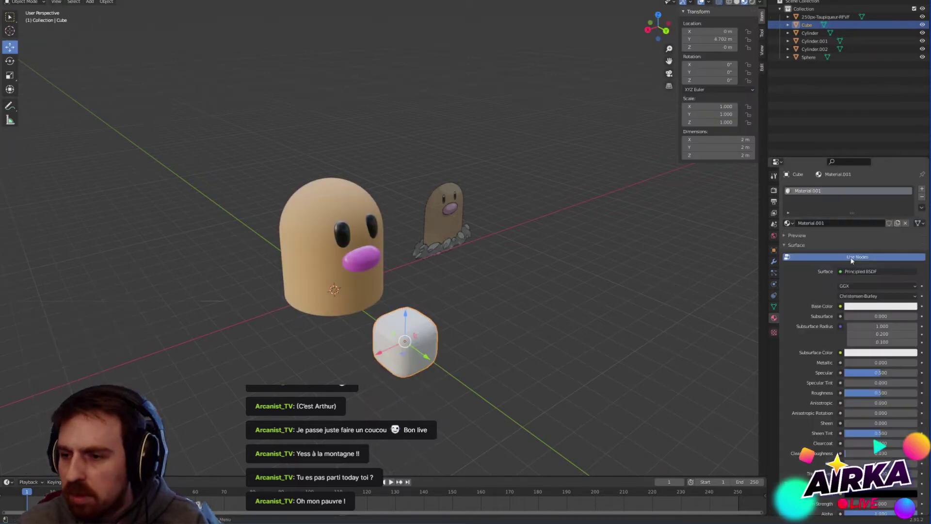
pyautogui.click(832, 224)
pyautogui.write('Grey')
pyautogui.press('Return')
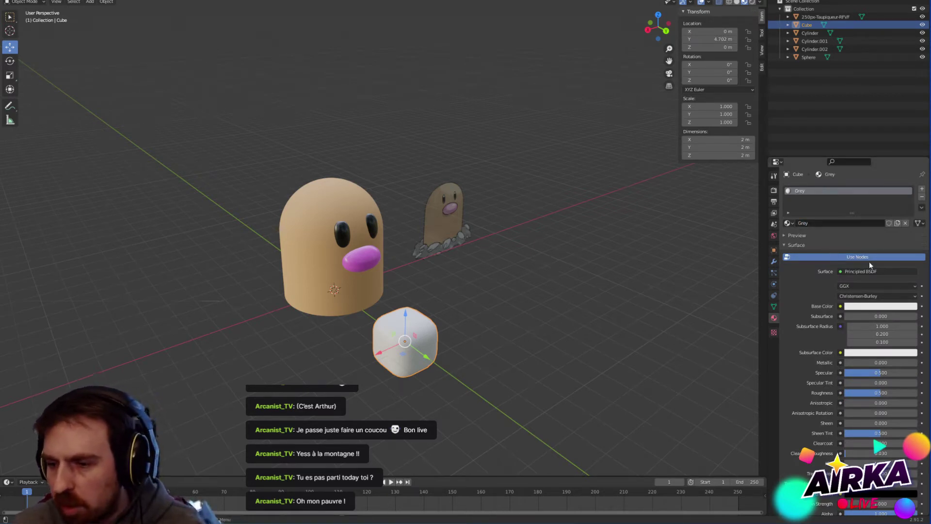
# Step: Set the Grey material's base color to a pale green-grey with HSV about 0.180, 0.251, 0.753
pyautogui.click(861, 306)
pyautogui.moveTo(877, 224); pyautogui.dragTo(871, 232)
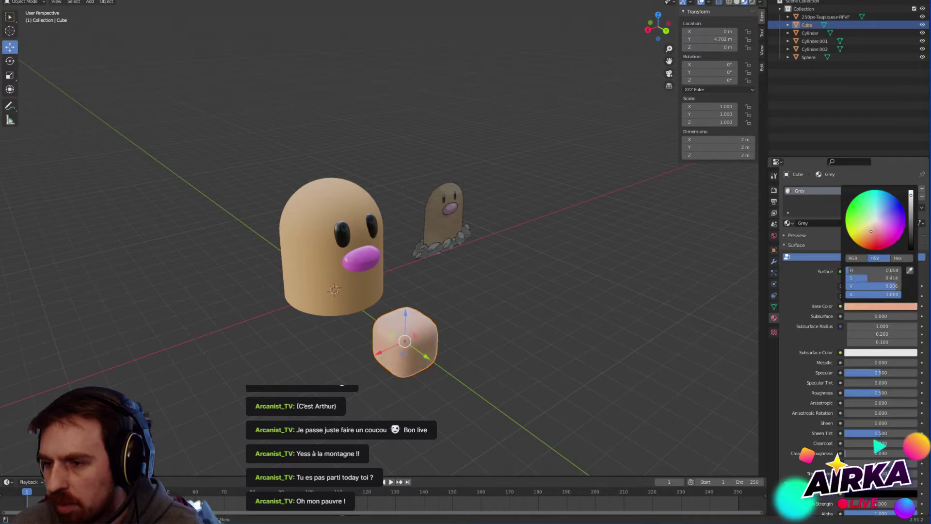
pyautogui.moveTo(911, 197); pyautogui.dragTo(910, 204)
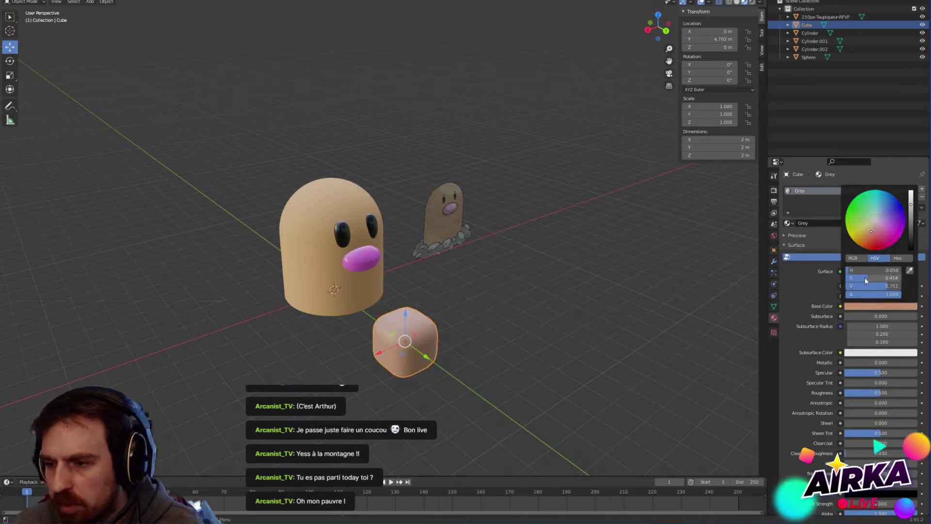
pyautogui.moveTo(869, 232); pyautogui.dragTo(864, 224)
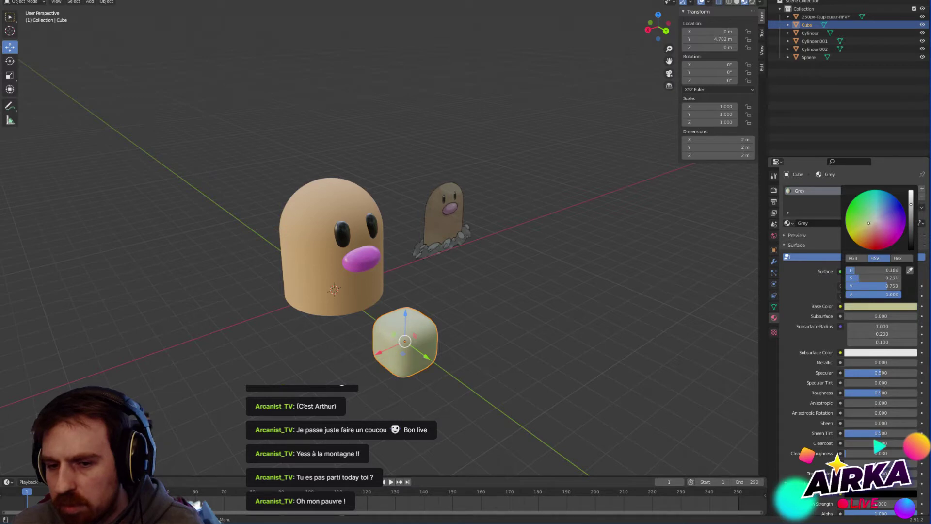
pyautogui.click(508, 283)
pyautogui.click(418, 335)
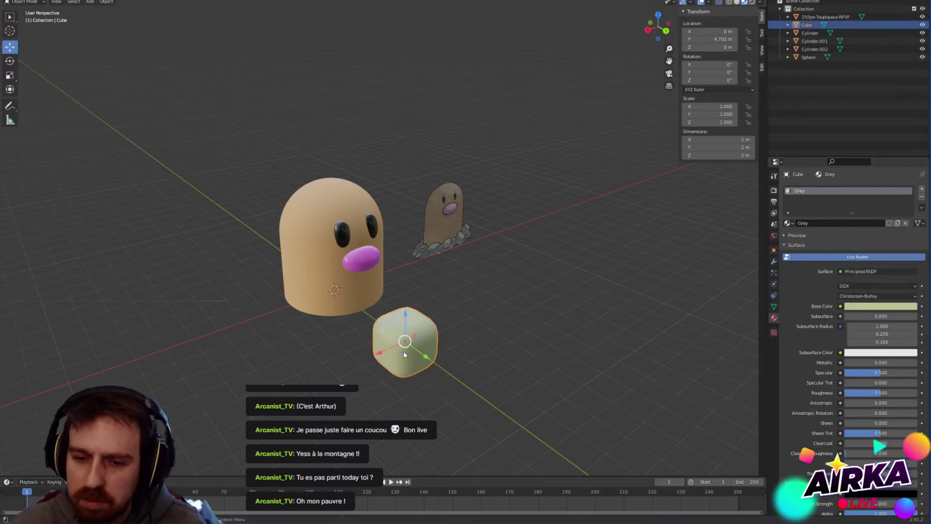
pyautogui.click(871, 308)
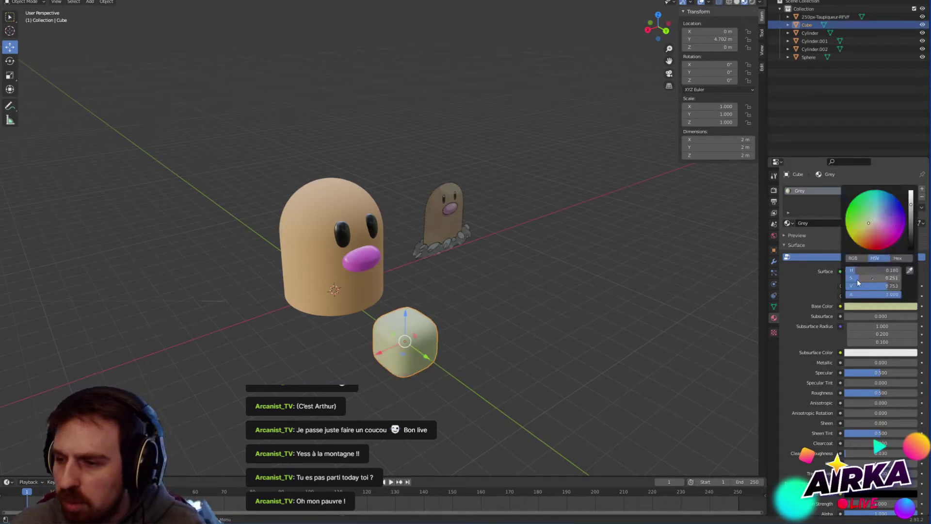
pyautogui.click(582, 280)
# Step: Move the stone along the Y axis back against the front of the body, to about Y 1.7 m
pyautogui.moveTo(580, 284); pyautogui.dragTo(398, 344, button='middle')
pyautogui.click(360, 352)
pyautogui.press('g')
pyautogui.press('y')
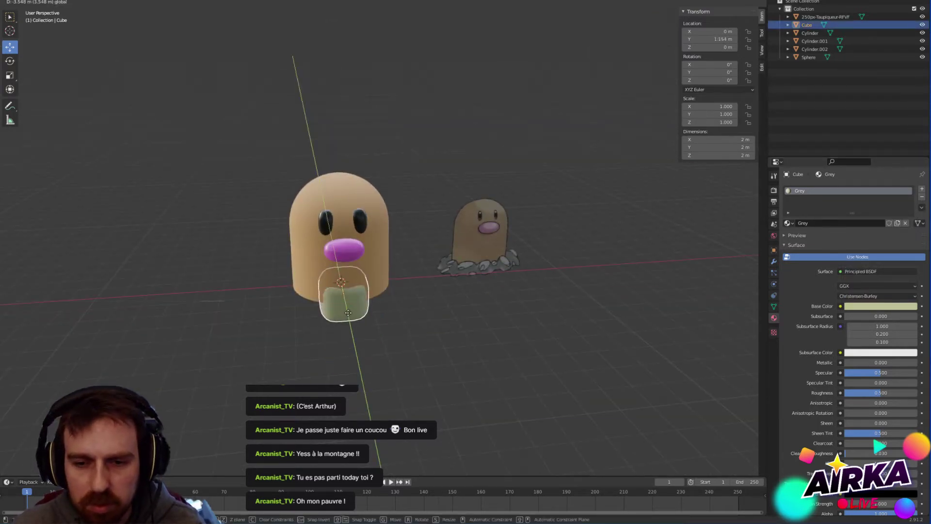
pyautogui.click(351, 277)
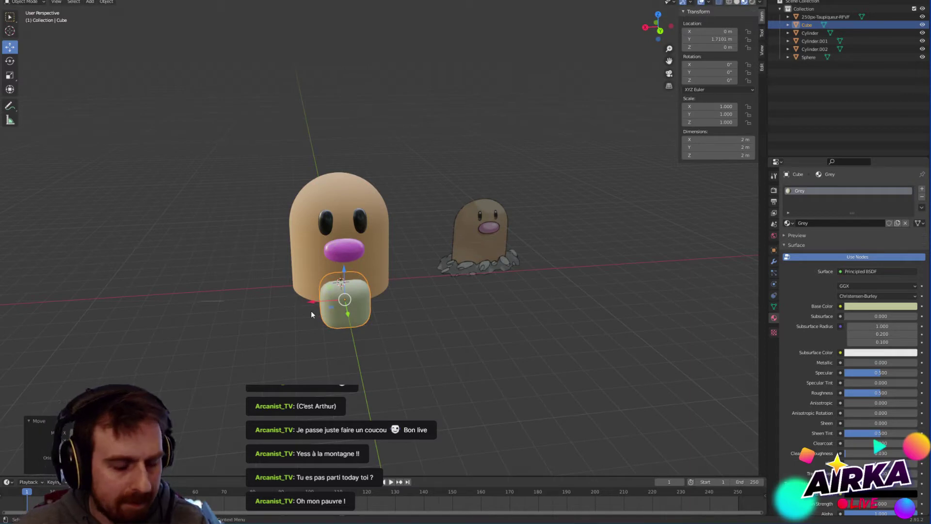
# Step: Rotate the stone freely to about X 82°, Y 10°, Z 51° and scale it uniformly to about 0.70
pyautogui.click(10, 61)
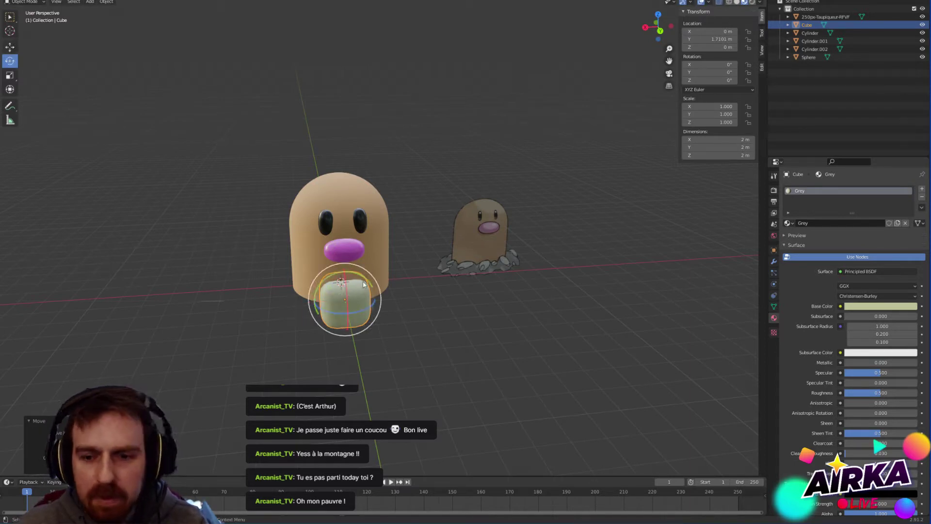
pyautogui.moveTo(369, 283); pyautogui.dragTo(349, 301)
pyautogui.moveTo(348, 301); pyautogui.dragTo(390, 296, button='middle')
pyautogui.moveTo(393, 290); pyautogui.dragTo(392, 312)
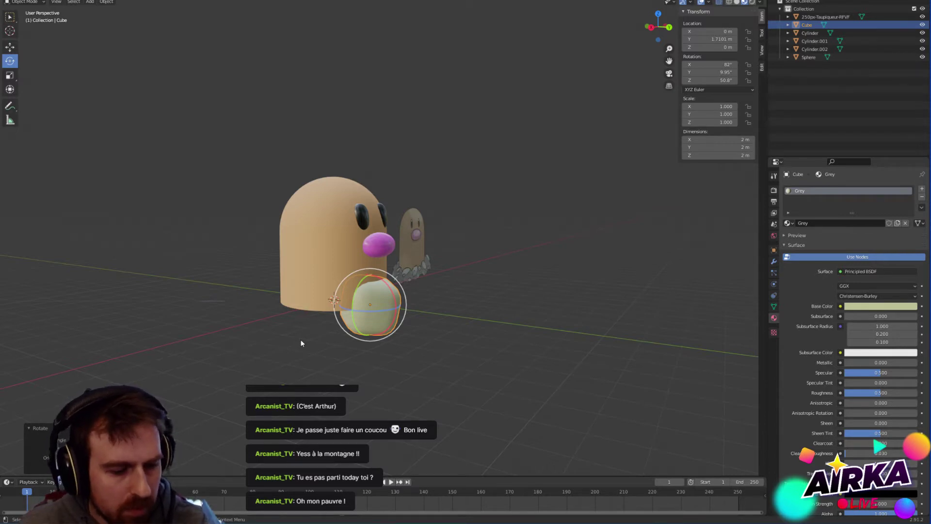
pyautogui.click(10, 75)
pyautogui.moveTo(403, 293); pyautogui.dragTo(391, 298)
pyautogui.moveTo(461, 303); pyautogui.dragTo(138, 249, button='middle')
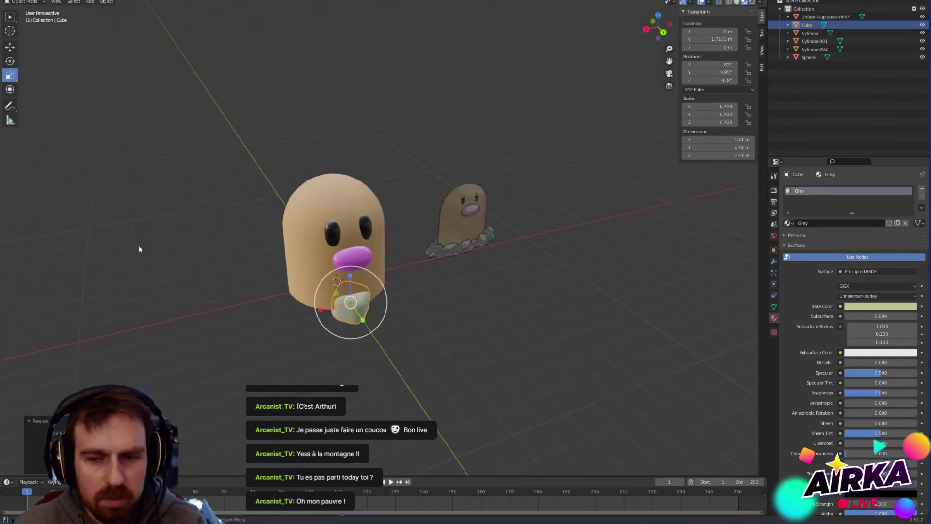
# Step: Shift the stone around the body's base to about X 1.35 m, Y 1.02 m and tilt it to about X 64°, Y 16°
pyautogui.click(10, 49)
pyautogui.moveTo(344, 317); pyautogui.dragTo(309, 318)
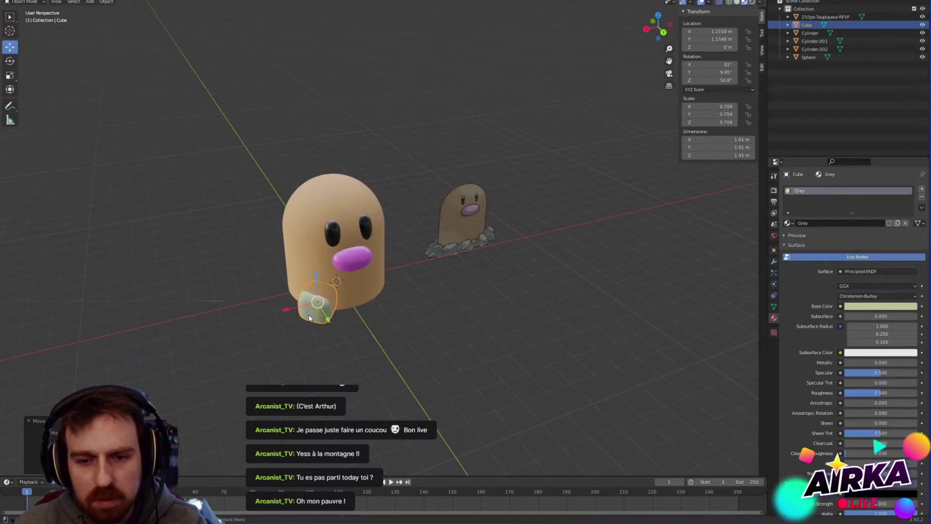
pyautogui.click(10, 61)
pyautogui.moveTo(296, 328)
pyautogui.mouseDown()
pyautogui.moveTo(287, 318)
pyautogui.moveTo(320, 298)
pyautogui.moveTo(320, 309)
pyautogui.moveTo(290, 311)
pyautogui.moveTo(301, 315)
pyautogui.mouseUp()
pyautogui.click(10, 47)
pyautogui.click(400, 320)
# Step: Add a cylinder at the body's base and scale it into a flat disc about 4.62 m wide and 0.72 m high
pyautogui.hotkey('shift', 'a')
pyautogui.moveTo(403, 321)
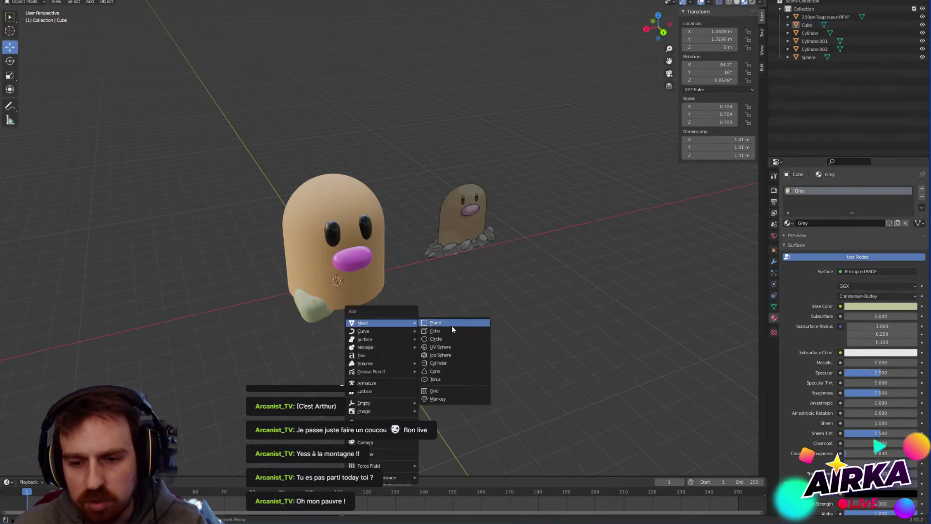
pyautogui.click(450, 363)
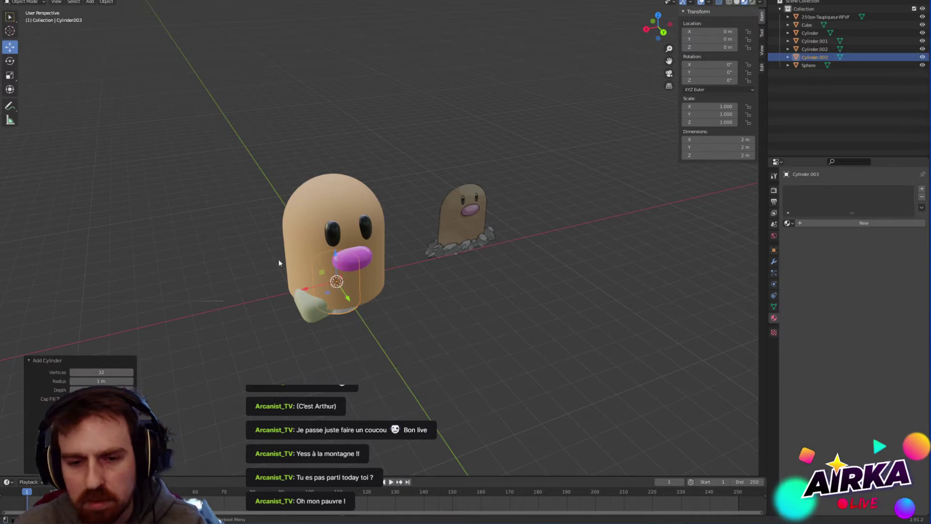
pyautogui.click(9, 75)
pyautogui.moveTo(362, 268); pyautogui.dragTo(335, 251)
# Step: Shade the base cylinder smooth and assign the existing Grey material to it
pyautogui.rightClick(385, 304)
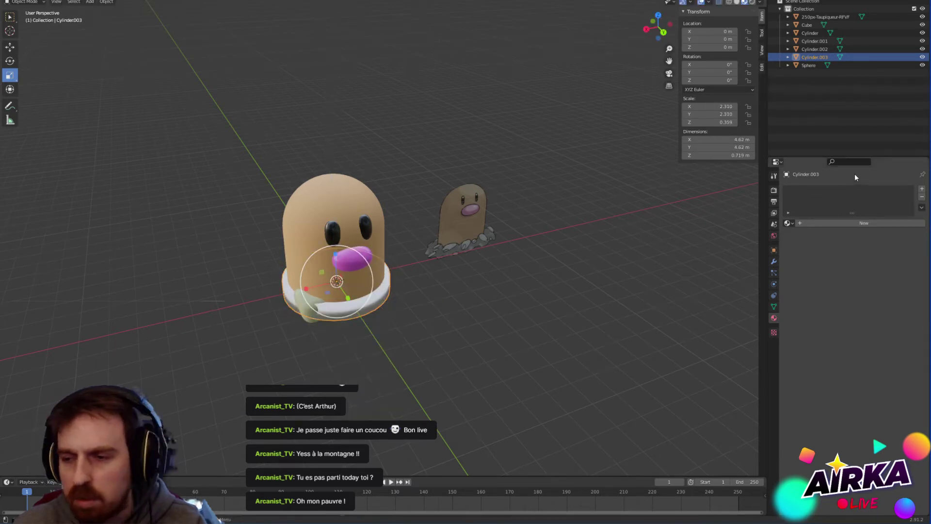
pyautogui.click(787, 224)
pyautogui.click(805, 254)
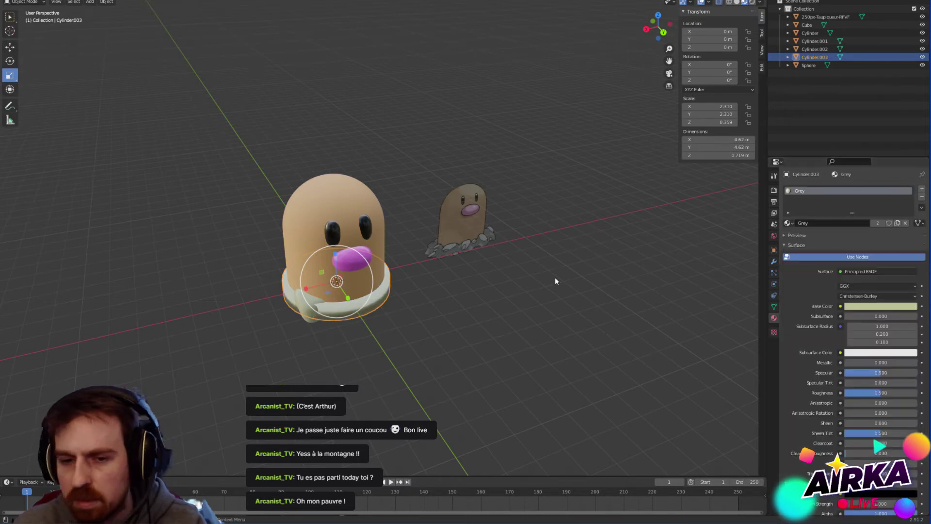
pyautogui.click(559, 277)
# Step: Try to bevel the edges of the flat base cylinder in edit mode
pyautogui.scroll(3, 359, 315)
pyautogui.click(339, 348)
pyautogui.press('Tab')
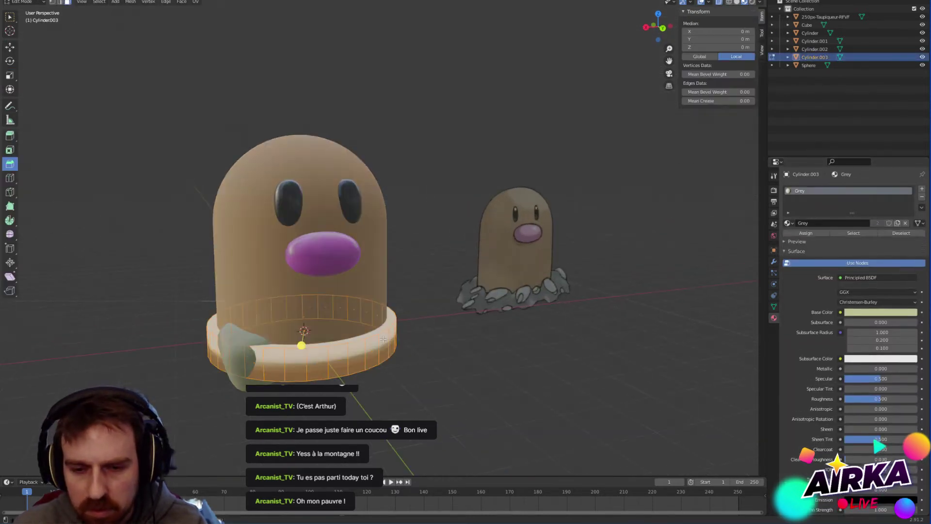
pyautogui.click(402, 351)
pyautogui.click(306, 323)
pyautogui.moveTo(353, 360); pyautogui.dragTo(277, 378, button='middle')
pyautogui.click(315, 359)
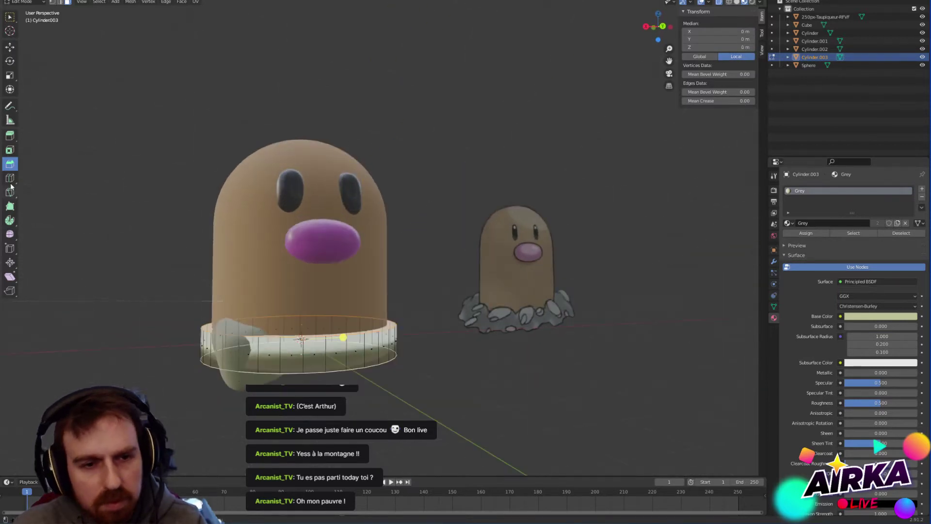
pyautogui.moveTo(344, 334); pyautogui.dragTo(340, 310)
pyautogui.press('Tab')
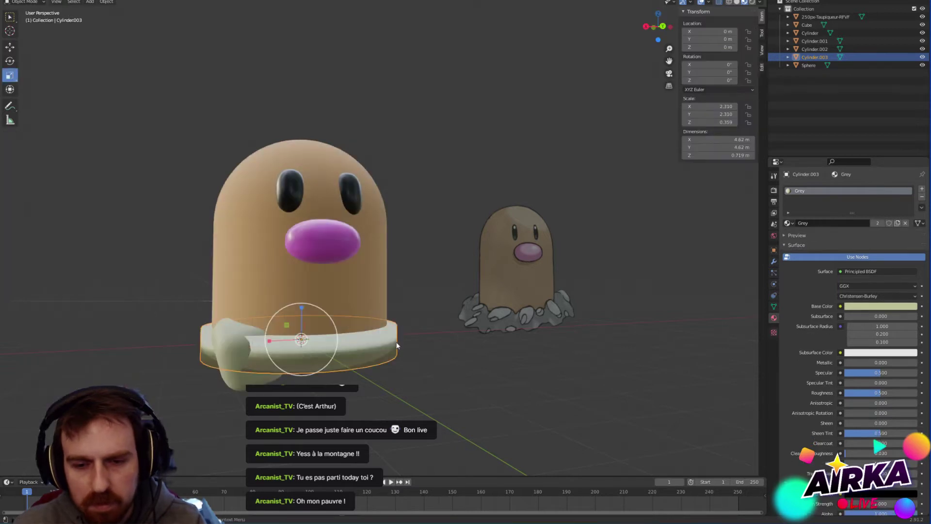
pyautogui.press('Tab')
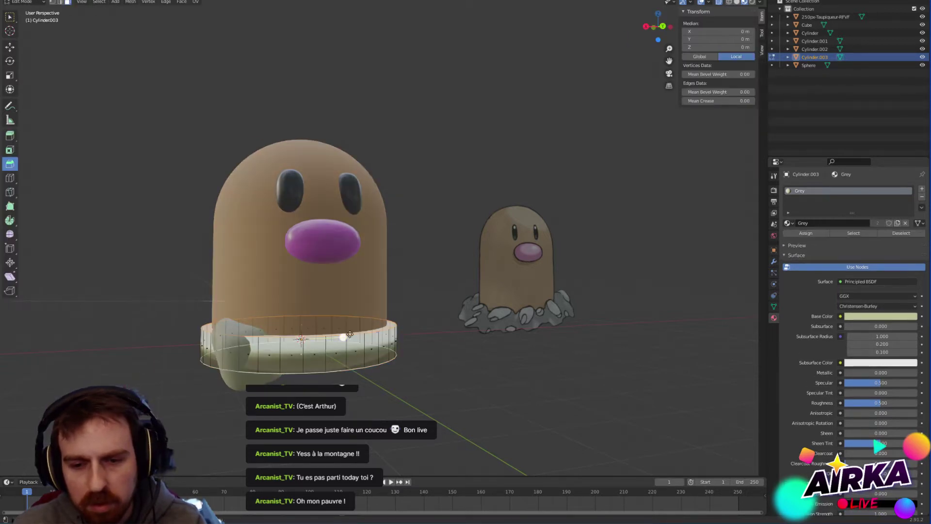
pyautogui.moveTo(345, 338); pyautogui.dragTo(321, 335)
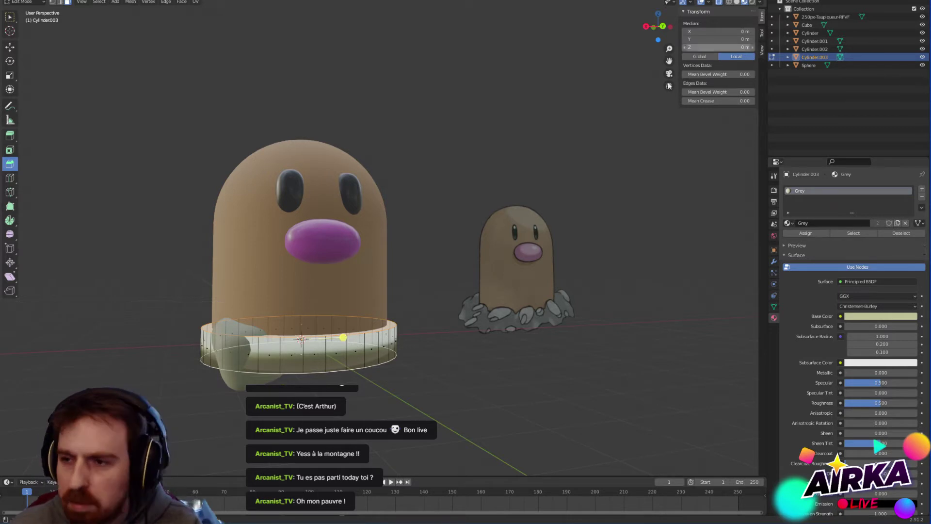
pyautogui.press('Tab')
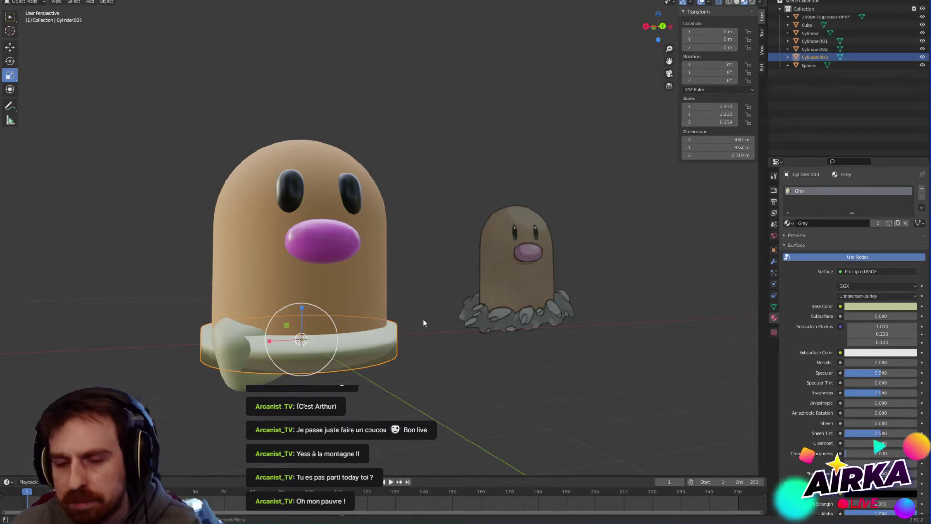
# Step: Apply the scale of the base cylinder
pyautogui.rightClick(389, 354)
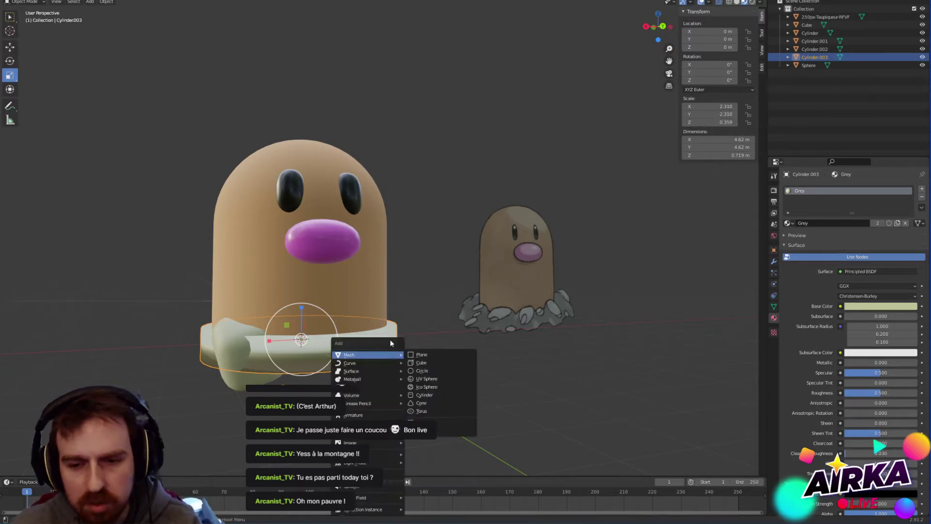
pyautogui.press('Escape')
pyautogui.hotkey('ctrl', 'a')
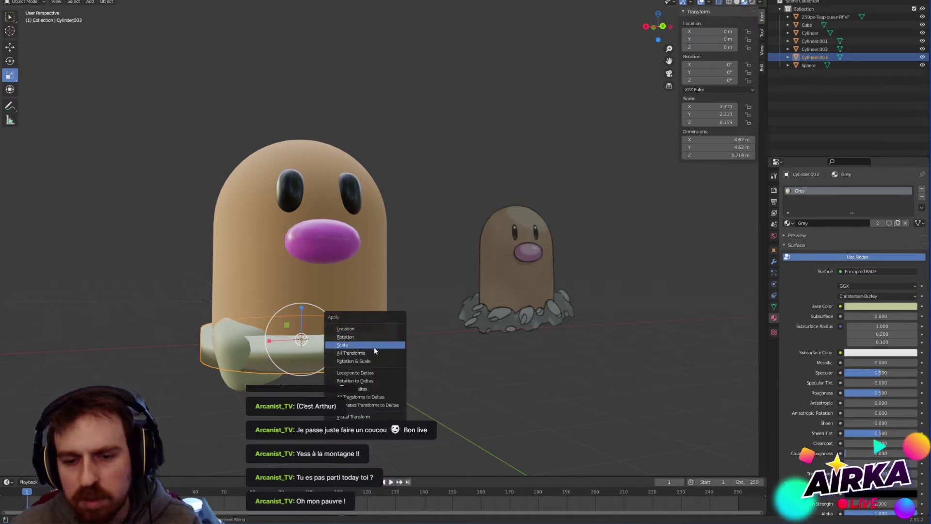
pyautogui.click(359, 343)
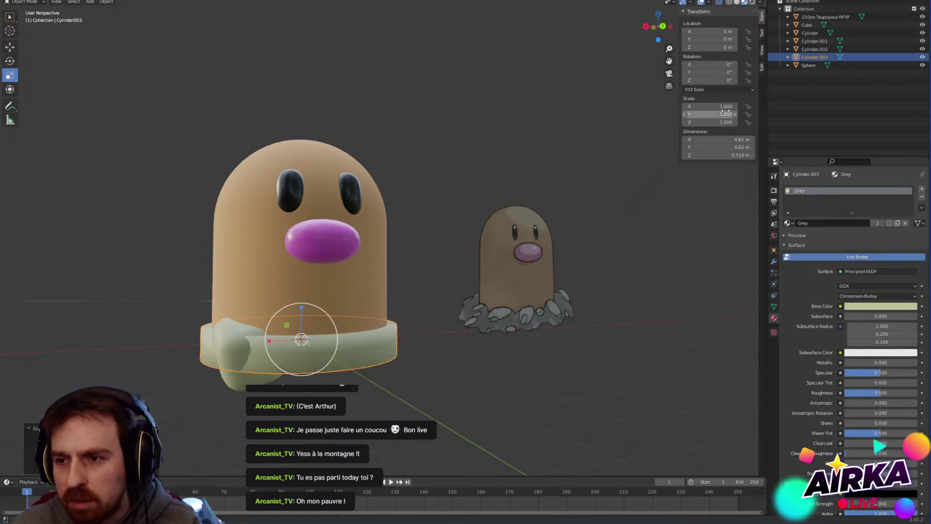
# Step: Try beveling all the base cylinder's edges with a width of about 0.22 m
pyautogui.press('Tab')
pyautogui.hotkey('ctrl', 'b')
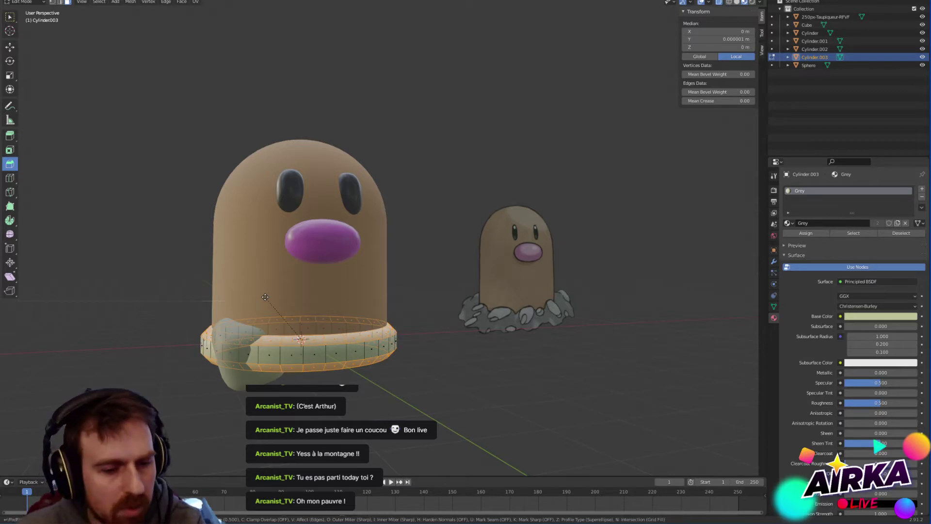
pyautogui.moveTo(267, 297); pyautogui.dragTo(272, 291)
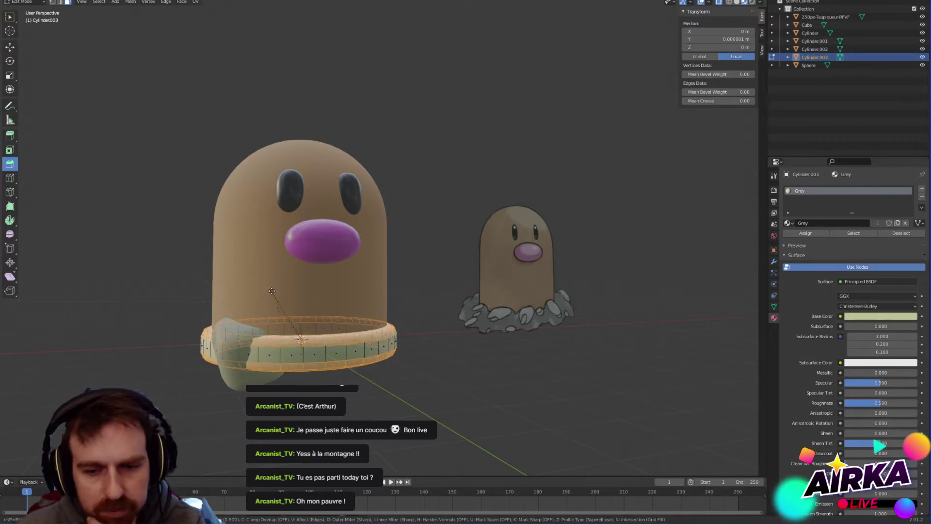
pyautogui.click(273, 290)
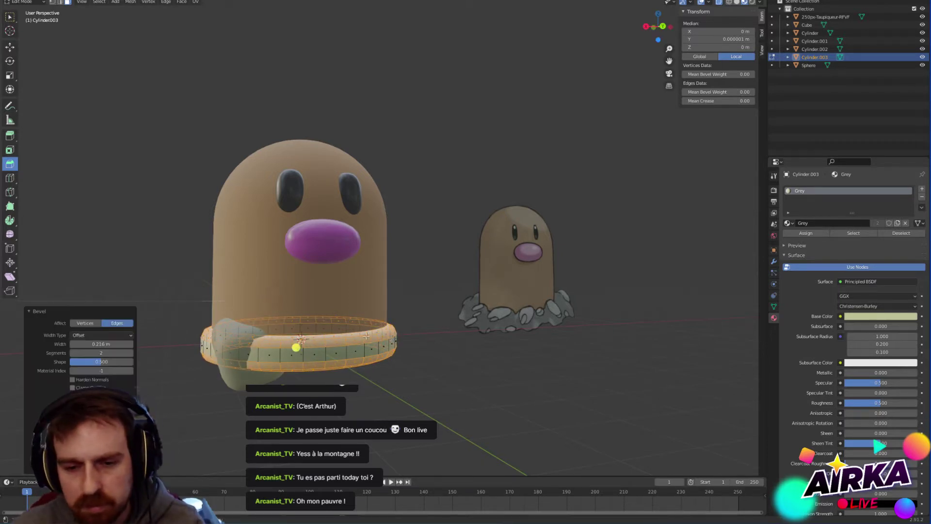
pyautogui.click(107, 353)
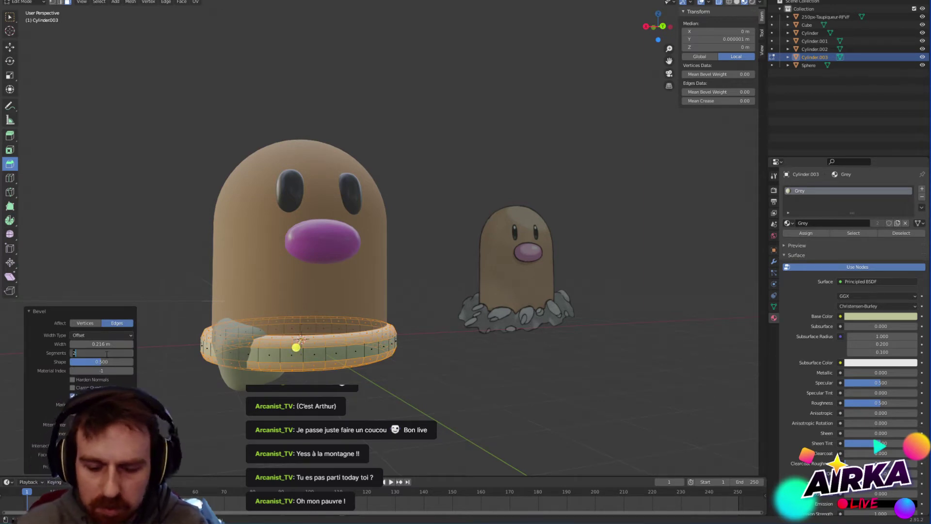
pyautogui.press('Return')
pyautogui.press('Tab')
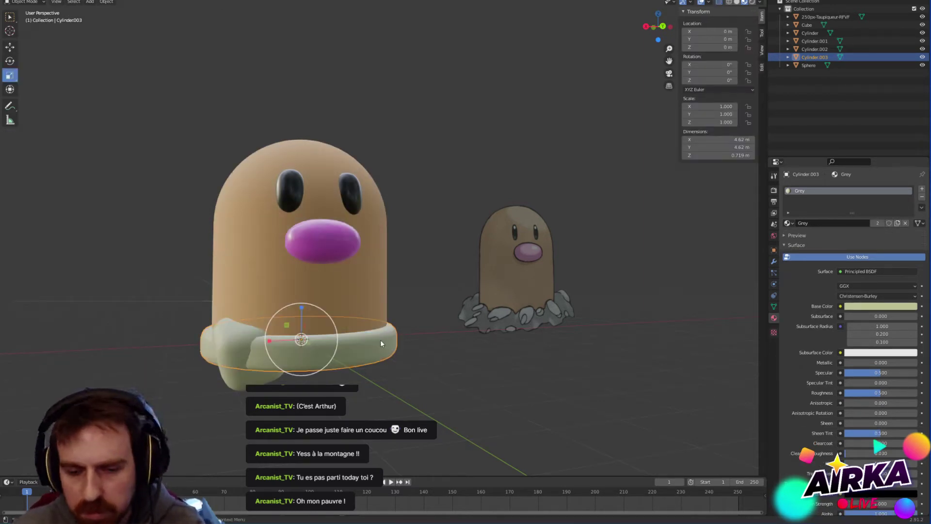
pyautogui.press('Tab')
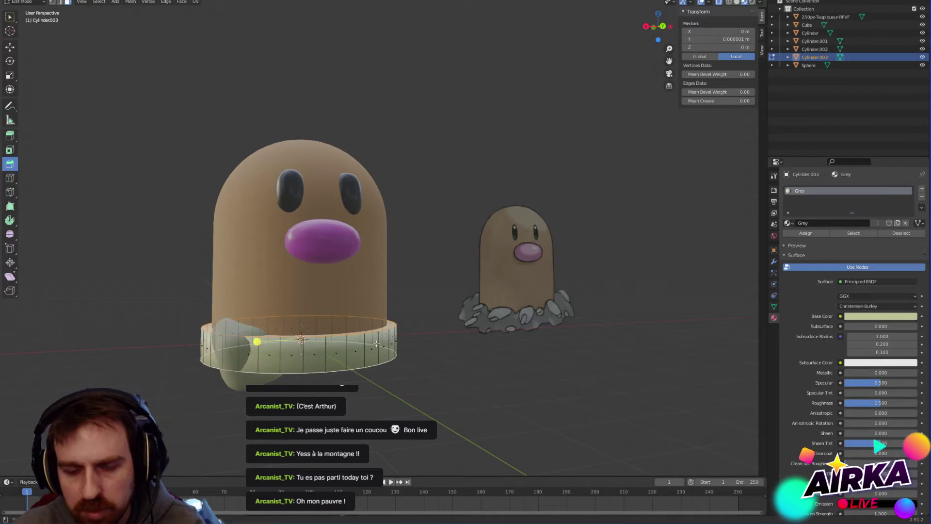
# Step: Enlarge the base cylinder's bottom face so the base flares out to about 5.23 m wide
pyautogui.hotkey('alt', 'a')
pyautogui.moveTo(376, 403); pyautogui.dragTo(302, 362, button='middle')
pyautogui.click(313, 340)
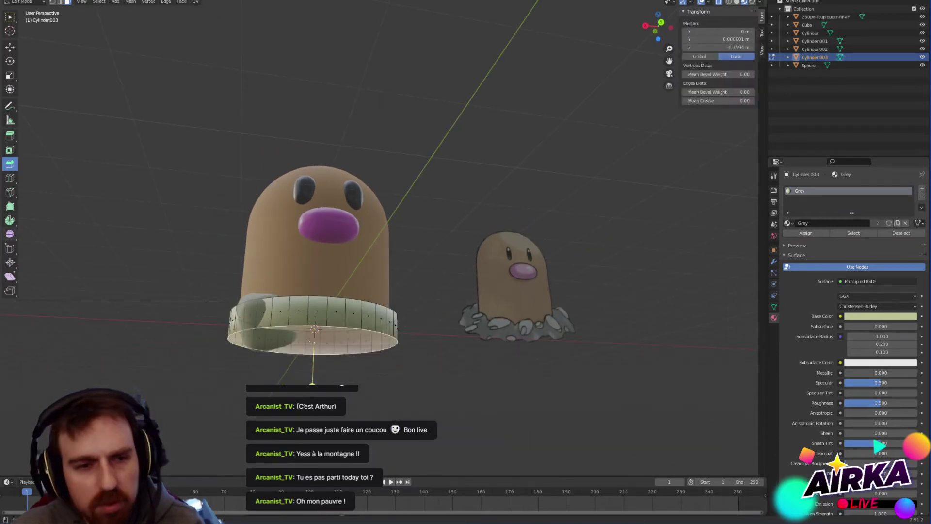
pyautogui.click(14, 78)
pyautogui.moveTo(346, 346); pyautogui.dragTo(352, 345)
pyautogui.moveTo(459, 324); pyautogui.dragTo(458, 339, button='middle')
pyautogui.press('Tab')
# Step: Select the base cylinder's top edge loop and bevel it into a rounded rim
pyautogui.click(367, 318)
pyautogui.press('Tab')
pyautogui.press('Tab')
pyautogui.click(386, 319)
pyautogui.press('Tab')
pyautogui.keyDown('alt'); pyautogui.click(382, 315); pyautogui.keyUp('alt')
pyautogui.click(10, 164)
pyautogui.moveTo(318, 256); pyautogui.dragTo(378, 286)
pyautogui.press('Tab')
# Step: Move the stone outward on the flared base to about X 1.76 m, Y 1.05 m
pyautogui.moveTo(392, 345); pyautogui.dragTo(245, 325, button='middle')
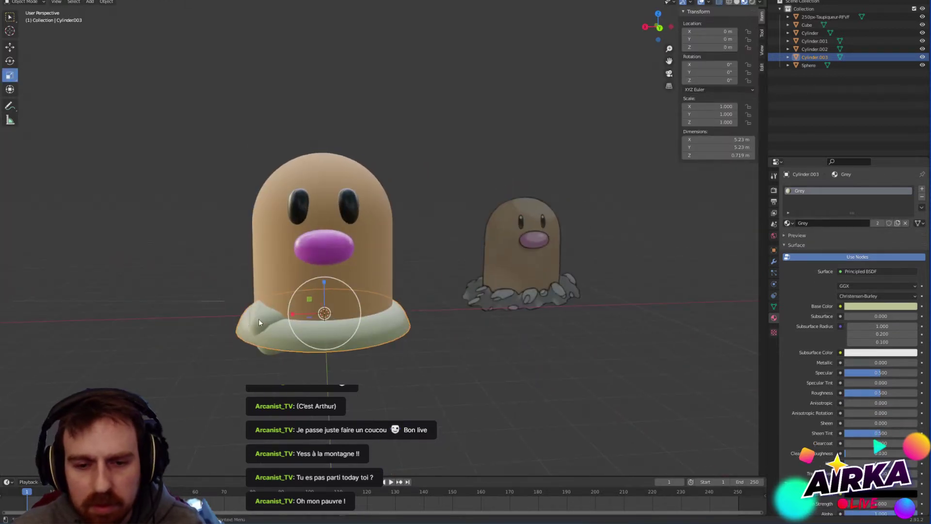
pyautogui.click(263, 321)
pyautogui.hotkey('shift', 'space')
pyautogui.press('g')
pyautogui.moveTo(258, 333); pyautogui.dragTo(242, 334)
pyautogui.click(392, 383)
# Step: Shrink the stone to a scale of about 0.537 and reposition it on the base at about X 1.92 m, Z 0.24 m
pyautogui.moveTo(392, 384)
pyautogui.mouseDown(button='middle')
pyautogui.moveTo(408, 358)
pyautogui.moveTo(408, 381)
pyautogui.mouseUp(button='middle')
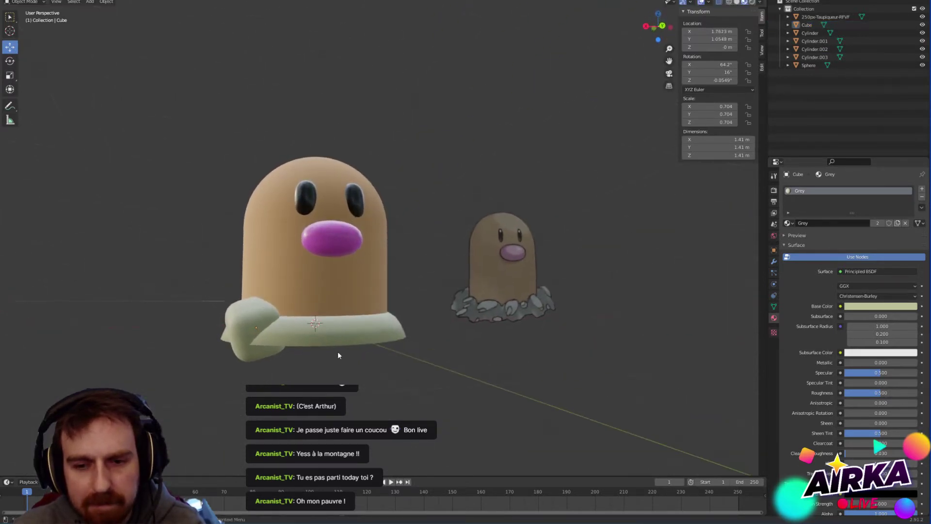
pyautogui.click(246, 325)
pyautogui.click(9, 75)
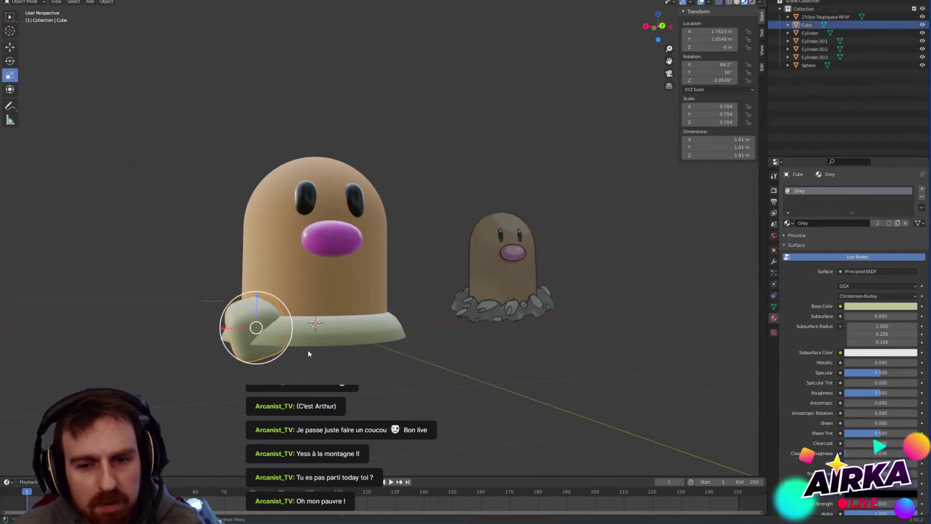
pyautogui.moveTo(273, 313); pyautogui.dragTo(233, 321)
pyautogui.click(10, 47)
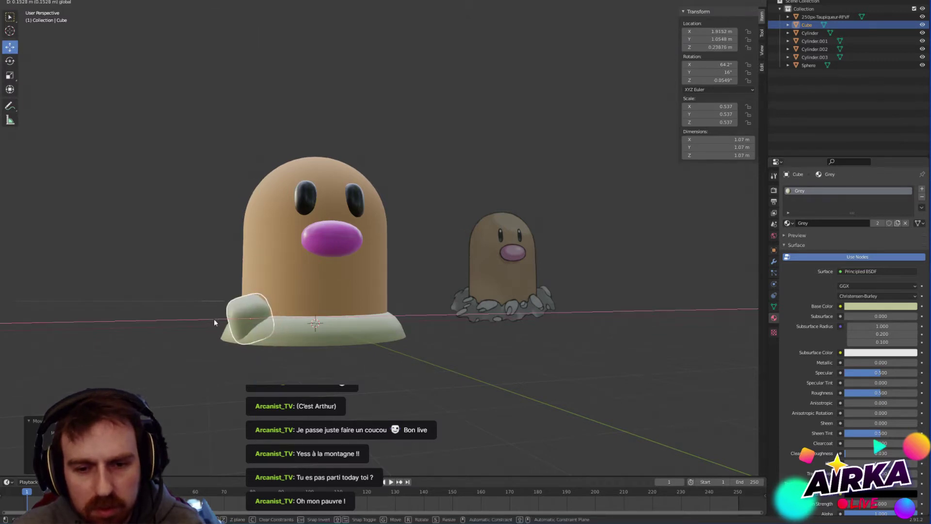
pyautogui.click(334, 365)
# Step: Open the flared base cylinder for mesh editing
pyautogui.moveTo(334, 365); pyautogui.dragTo(353, 337, button='middle')
pyautogui.click(318, 341)
pyautogui.press('Tab')
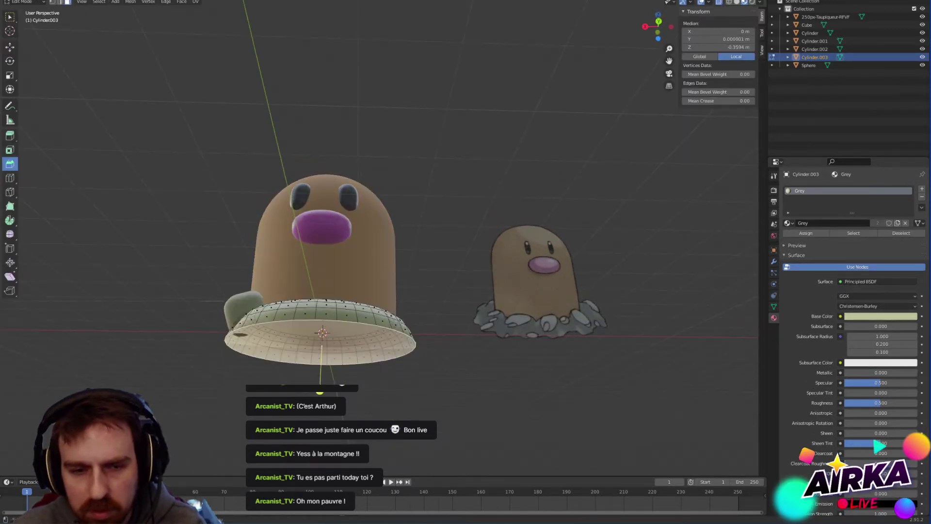
pyautogui.press('e')
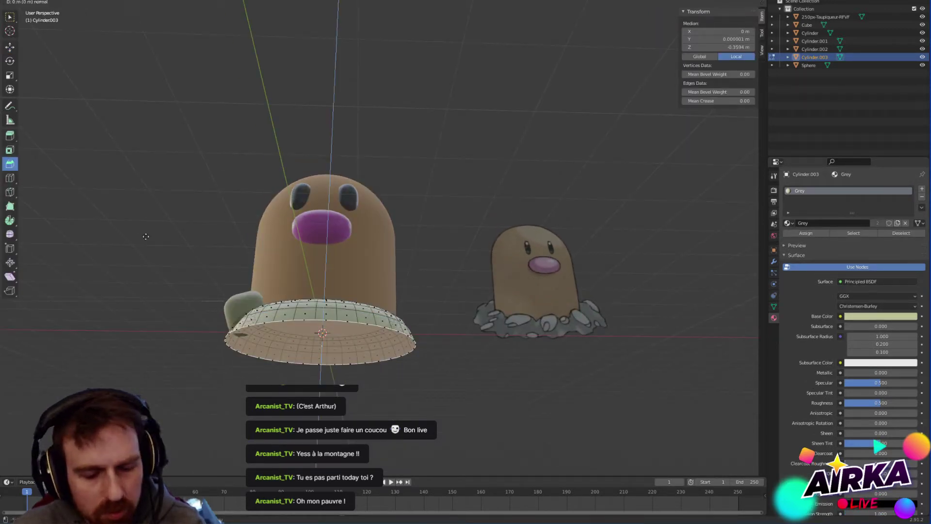
pyautogui.press('z')
pyautogui.click(146, 246)
pyautogui.moveTo(259, 276); pyautogui.dragTo(297, 305, button='middle')
pyautogui.hotkey('ctrl', 'z')
# Step: Extrude the base's bottom face slightly downward and scale it up by about 1.2 to widen the skirt, then leave mesh editing
pyautogui.press('e')
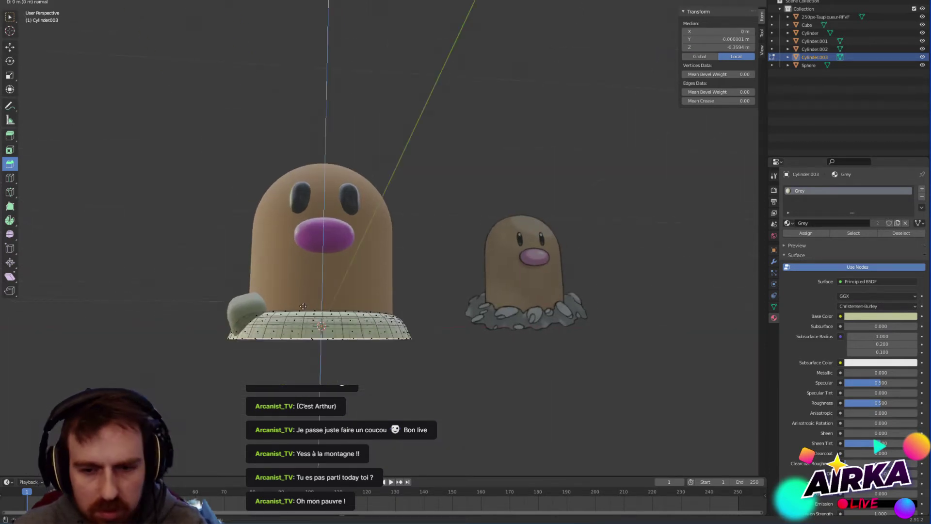
pyautogui.press('z')
pyautogui.press('z')
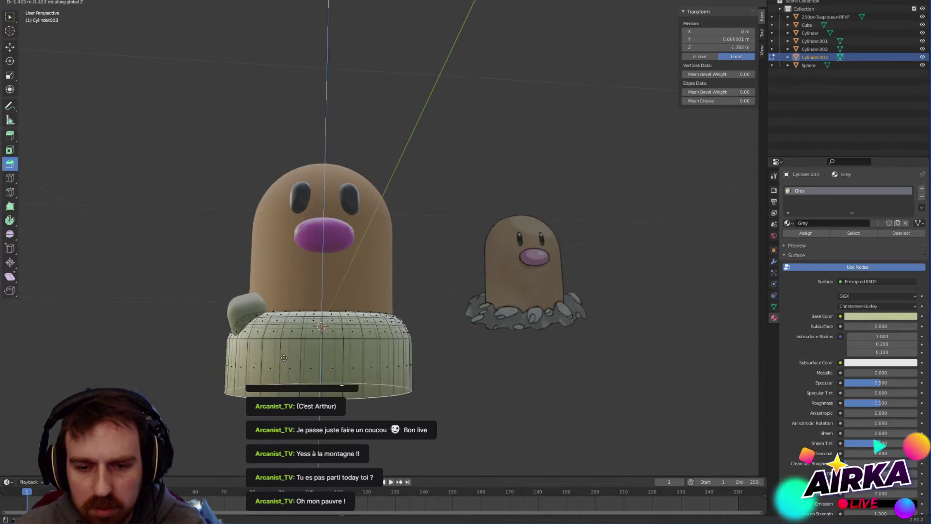
pyautogui.click(284, 314)
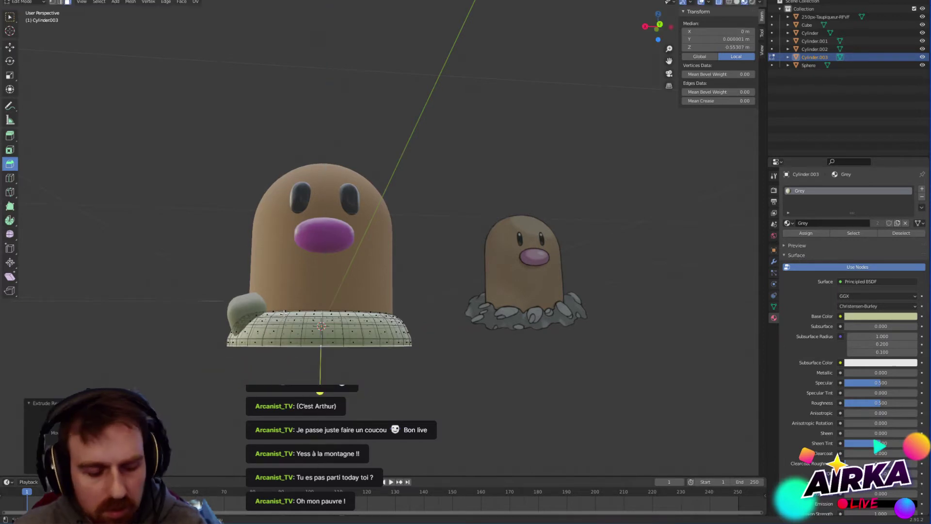
pyautogui.press('s')
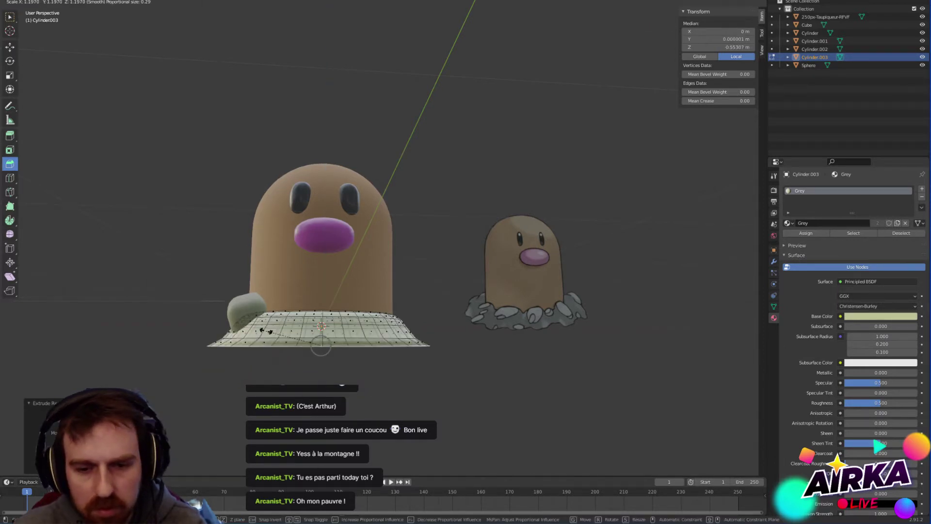
pyautogui.click(265, 331)
pyautogui.hotkey('alt', 'a')
pyautogui.moveTo(433, 351); pyautogui.dragTo(433, 374, button='middle')
pyautogui.press('Tab')
pyautogui.hotkey('alt', 'a')
# Step: Duplicate the stone and place the copy toward the front of the base at about X 1.07 m, Y 1.62 m
pyautogui.moveTo(473, 343); pyautogui.dragTo(418, 325, button='middle')
pyautogui.click(256, 318)
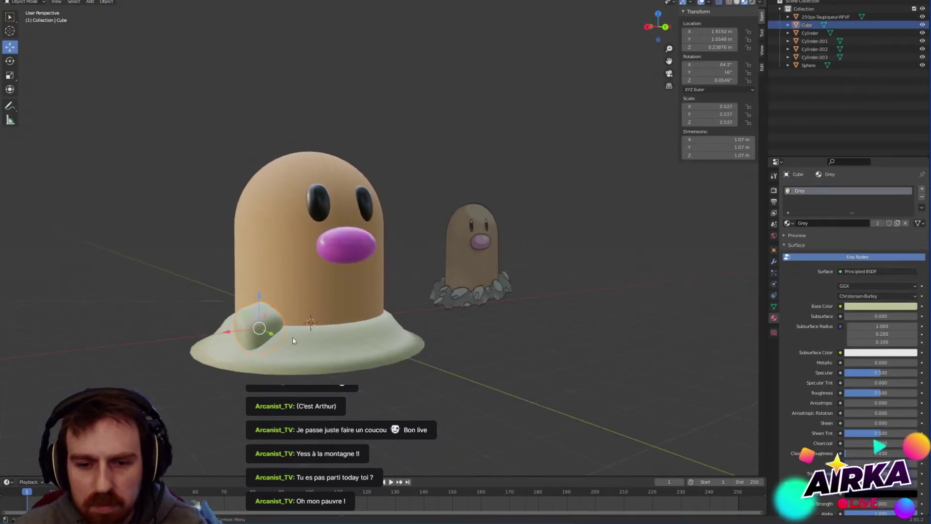
pyautogui.hotkey('shift', 'd')
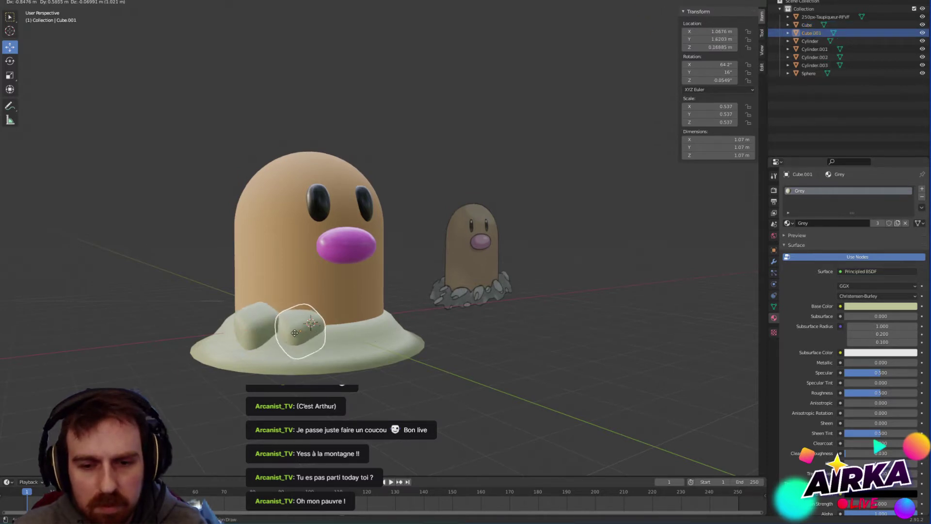
pyautogui.click(299, 330)
# Step: Enlarge the copied stone to a scale of about 0.686 and rotate it to about 97.6°, 12.3°, -9.28°
pyautogui.moveTo(391, 335); pyautogui.dragTo(273, 306, button='middle')
pyautogui.click(10, 75)
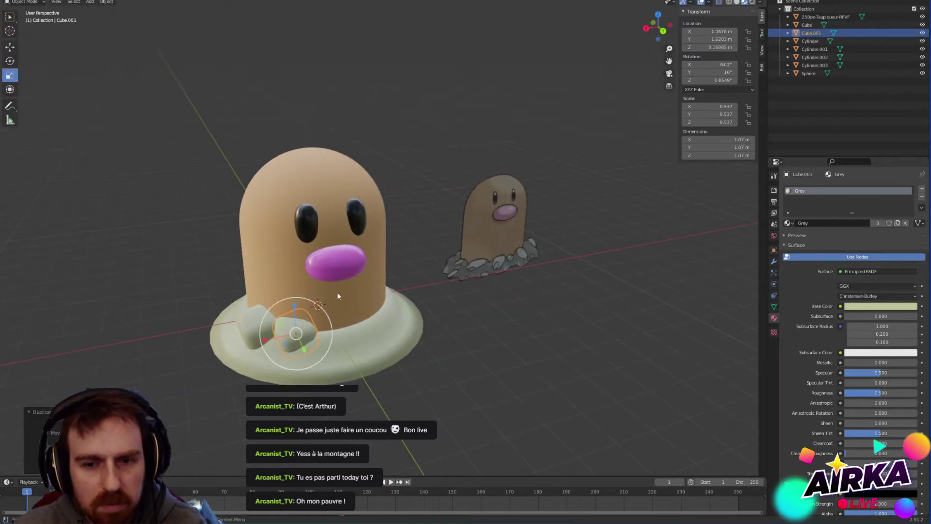
pyautogui.moveTo(328, 328); pyautogui.dragTo(318, 355)
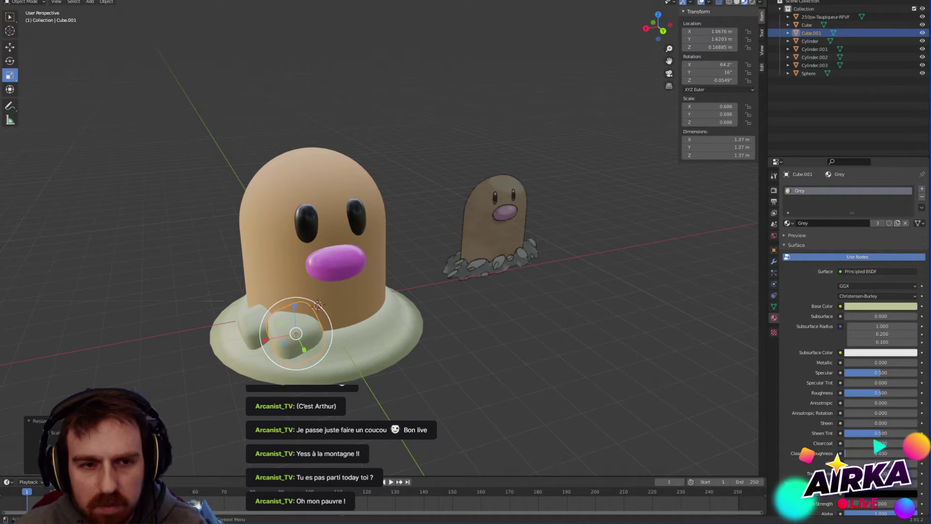
pyautogui.click(9, 60)
pyautogui.moveTo(282, 331); pyautogui.dragTo(306, 347)
pyautogui.click(451, 370)
# Step: Duplicate the original smaller stone and place the copy across the front at about X -1.65 m, Y 1.50 m
pyautogui.moveTo(452, 370); pyautogui.dragTo(330, 358, button='middle')
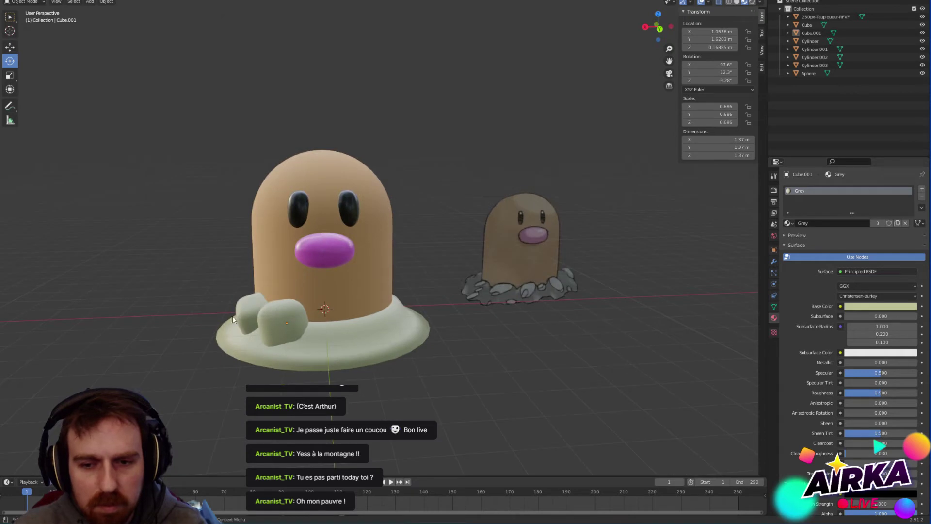
pyautogui.click(245, 310)
pyautogui.hotkey('shift', 'd')
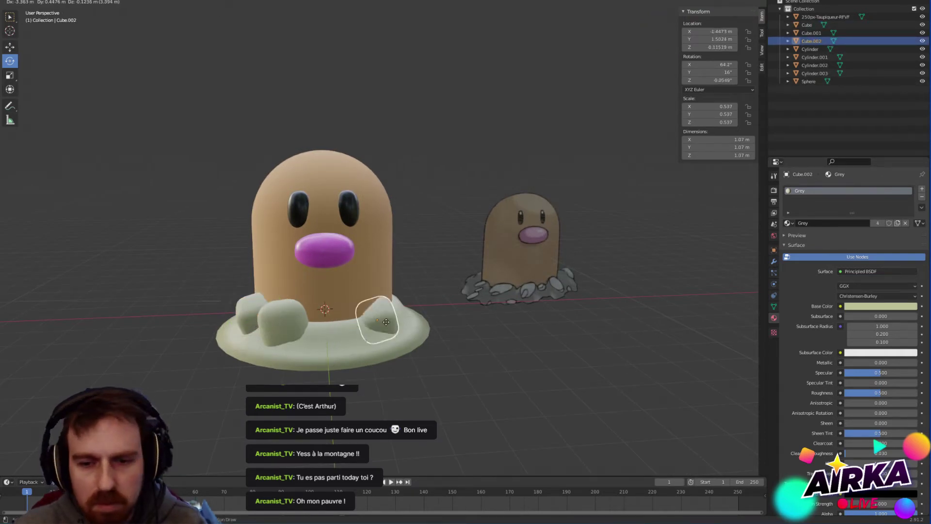
pyautogui.click(379, 324)
# Step: Duplicate the new front stone and place the copy farther along the base at about X -2.03 m, Y 0.65 m
pyautogui.moveTo(467, 349); pyautogui.dragTo(409, 343, button='middle')
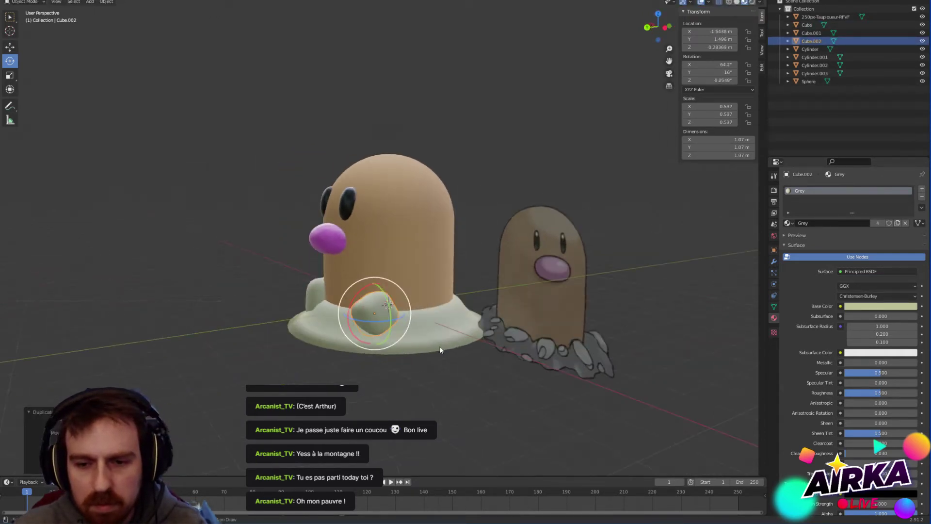
pyautogui.click(441, 406)
pyautogui.moveTo(430, 380); pyautogui.dragTo(412, 335, button='middle')
pyautogui.click(376, 297)
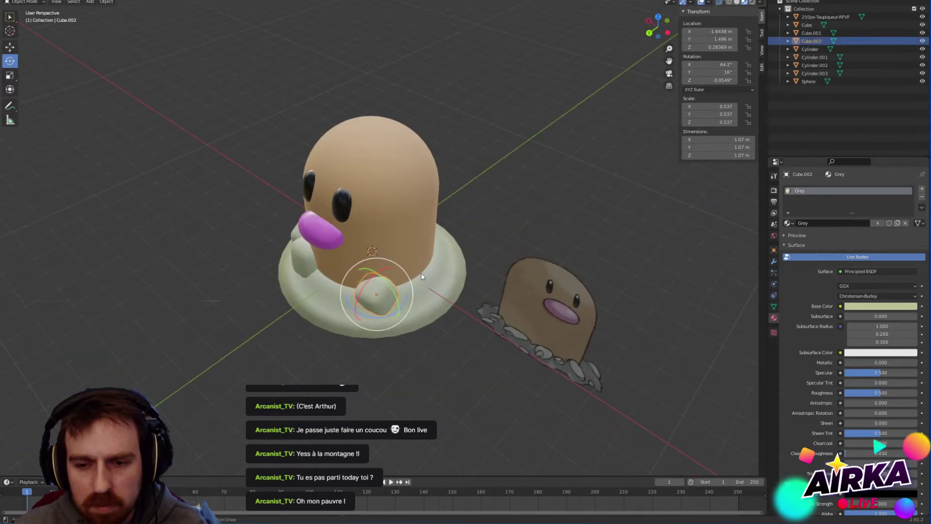
pyautogui.hotkey('shift', 'd')
pyautogui.click(433, 270)
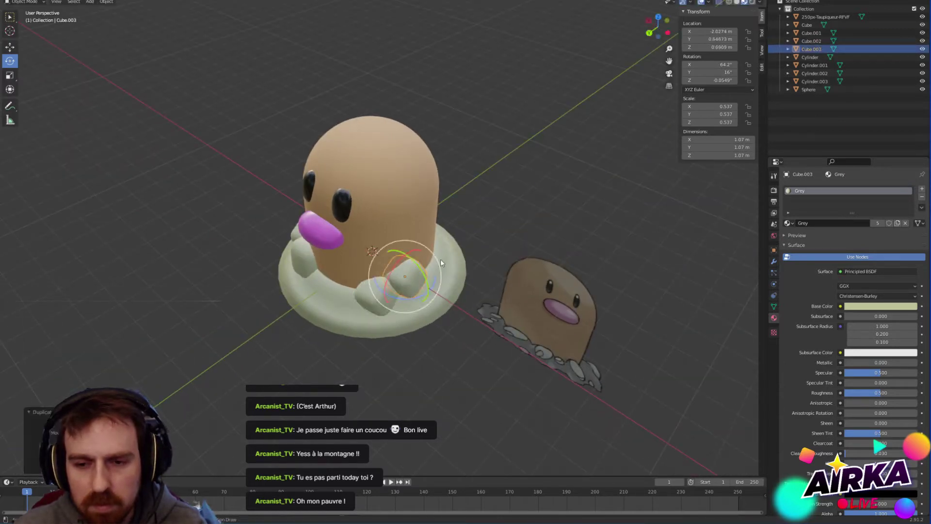
# Step: Shrink that copy to a scale of about 0.357 and lower it onto the base at about Z 0.24 m
pyautogui.press('s')
pyautogui.click(424, 273)
pyautogui.moveTo(424, 274); pyautogui.dragTo(70, 120, button='middle')
pyautogui.click(8, 46)
pyautogui.moveTo(408, 263); pyautogui.dragTo(409, 279)
pyautogui.click(463, 381)
# Step: Duplicate the large front stone along Y to about 0.21 m and shift the copy outward along X from the body
pyautogui.moveTo(462, 382); pyautogui.dragTo(497, 403, button='middle')
pyautogui.click(296, 330)
pyautogui.moveTo(297, 329); pyautogui.dragTo(412, 316, button='middle')
pyautogui.hotkey('shift', 'd')
pyautogui.press('z')
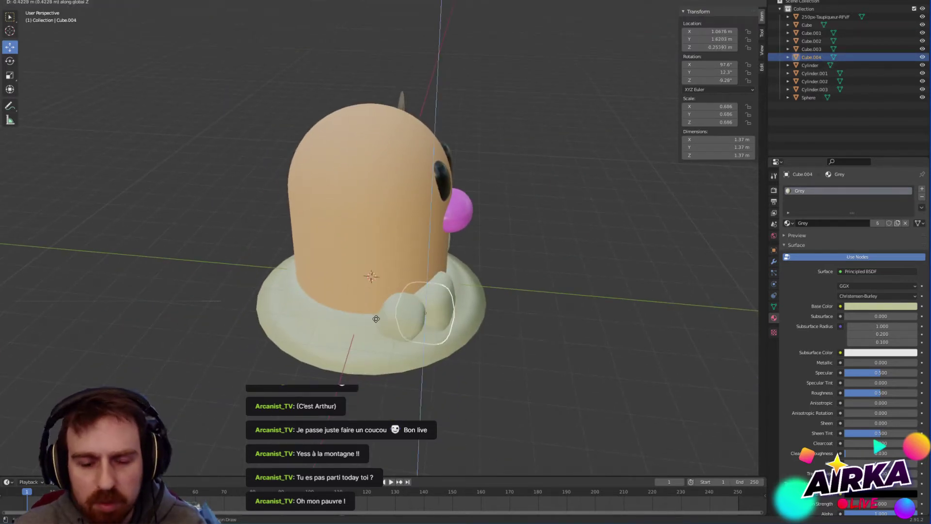
pyautogui.press('y')
pyautogui.click(358, 315)
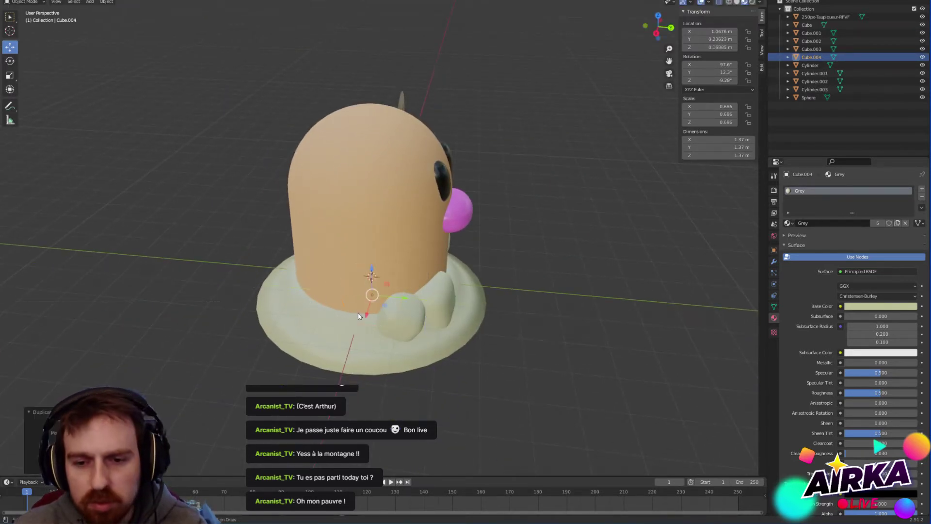
pyautogui.moveTo(367, 318); pyautogui.dragTo(360, 348)
pyautogui.click(473, 395)
# Step: Rotate the copied side stone so its orientation differs from its neighbours
pyautogui.moveTo(472, 396); pyautogui.dragTo(398, 378, button='middle')
pyautogui.click(326, 322)
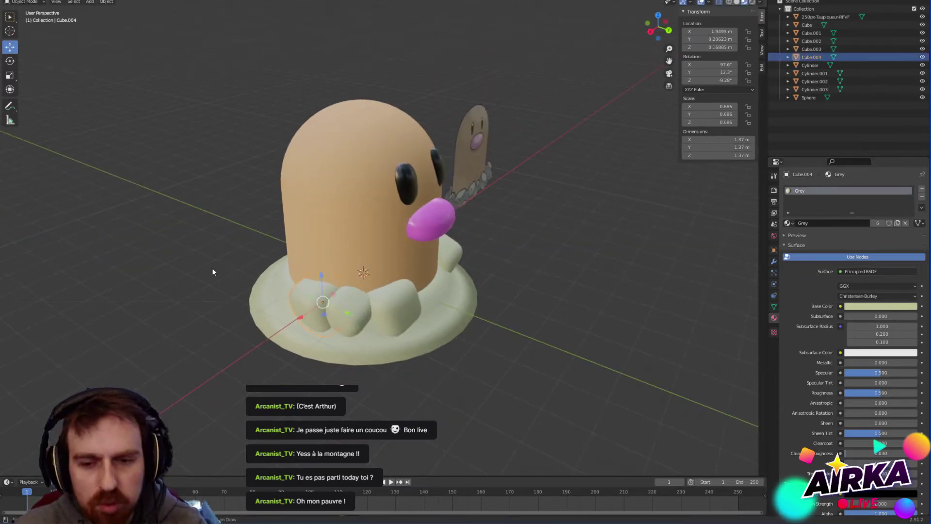
pyautogui.click(10, 61)
pyautogui.moveTo(315, 293); pyautogui.dragTo(284, 315)
pyautogui.click(460, 405)
# Step: Scale the rotated side stone down slightly
pyautogui.moveTo(464, 324); pyautogui.dragTo(306, 319, button='middle')
pyautogui.click(307, 318)
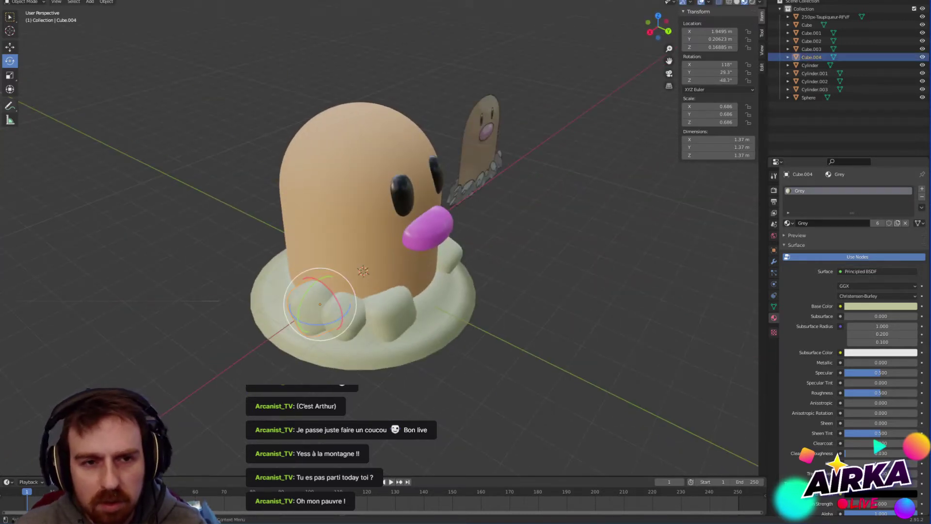
pyautogui.click(10, 75)
pyautogui.moveTo(354, 300); pyautogui.dragTo(341, 302)
pyautogui.click(386, 370)
# Step: Duplicate the original stone along Y to about -0.72 m, on the far side of the rotated stone
pyautogui.moveTo(386, 370); pyautogui.dragTo(441, 279, button='middle')
pyautogui.click(436, 282)
pyautogui.click(403, 290)
pyautogui.click(9, 47)
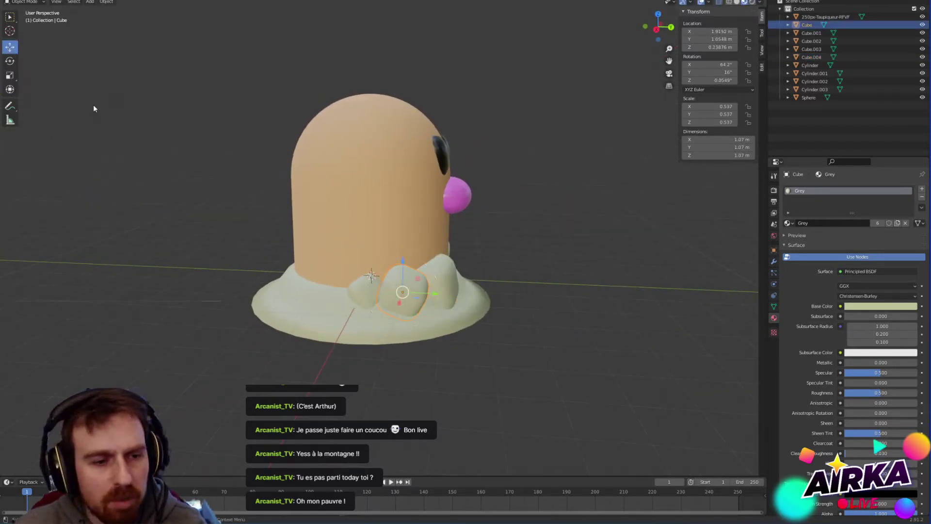
pyautogui.hotkey('shift', 'd')
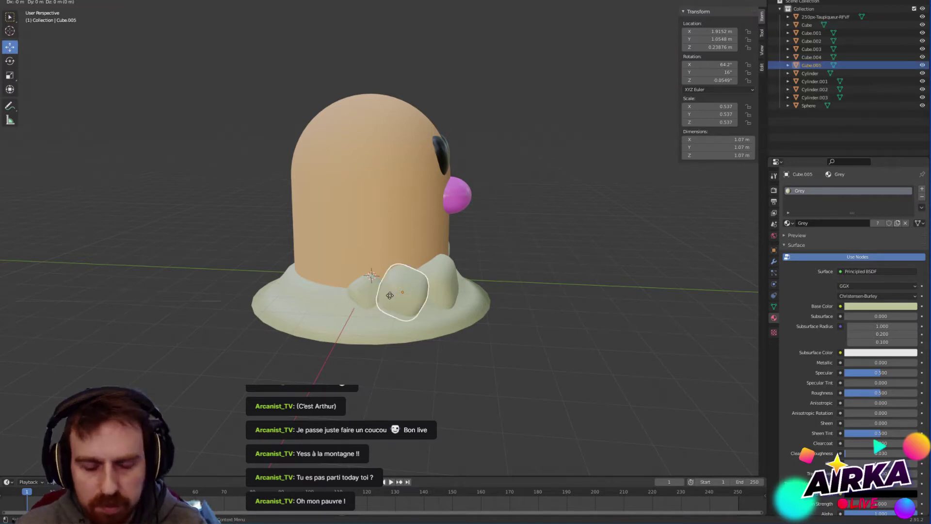
pyautogui.press('y')
pyautogui.click(317, 297)
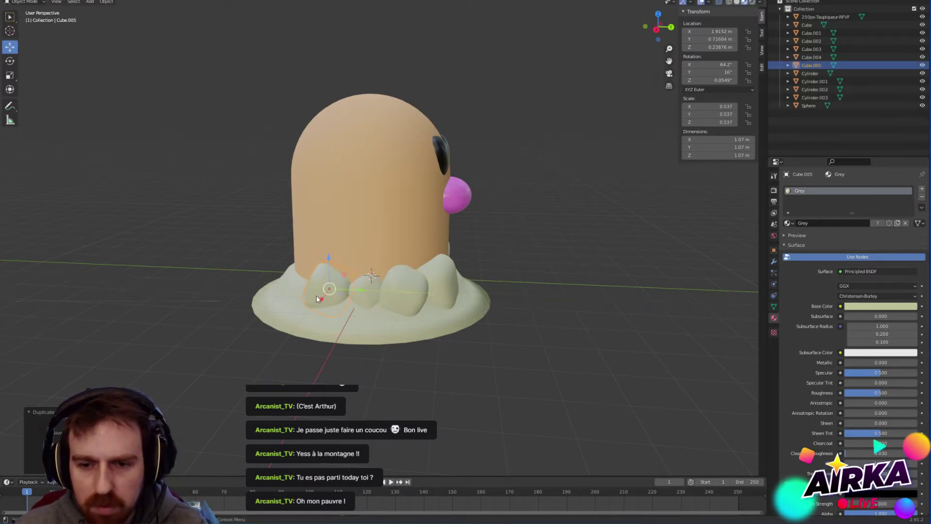
pyautogui.click(600, 325)
# Step: Select the smallest stone on the opposite side of the base
pyautogui.moveTo(599, 325); pyautogui.dragTo(371, 296, button='middle')
pyautogui.moveTo(441, 261); pyautogui.dragTo(429, 280, button='middle')
pyautogui.click(430, 279)
pyautogui.hotkey('shift', 'd')
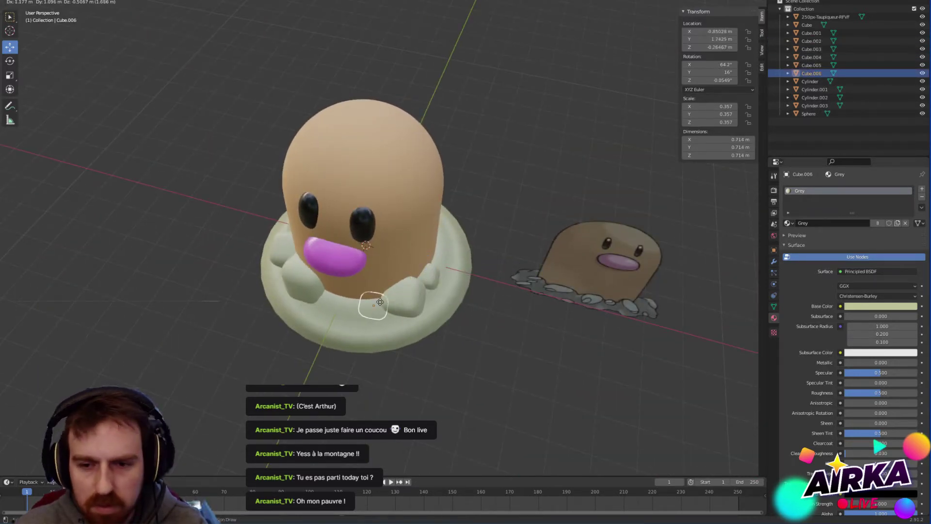
pyautogui.click(379, 301)
pyautogui.hotkey('ctrl', 'z')
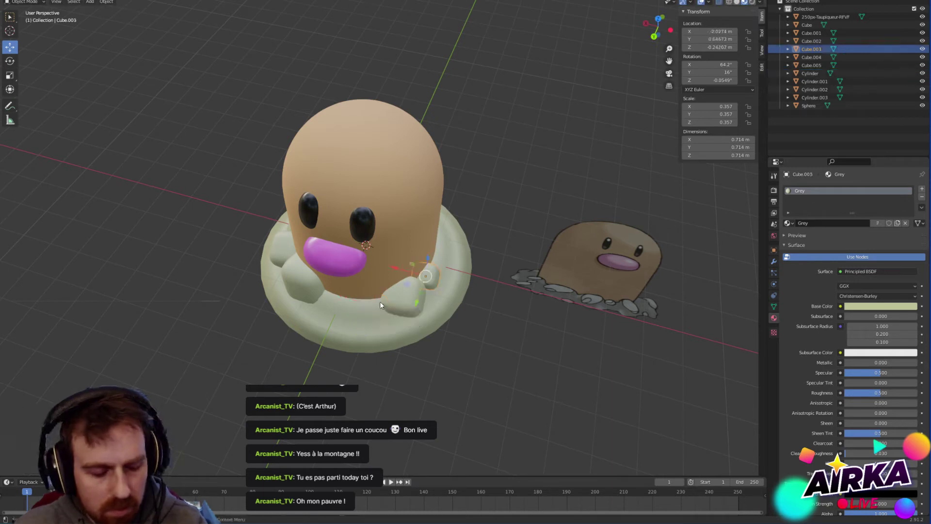
# Step: Duplicate the smallest stone and bring the copy forward along Y beside the front stone
pyautogui.hotkey('shift', 'd')
pyautogui.click(415, 321)
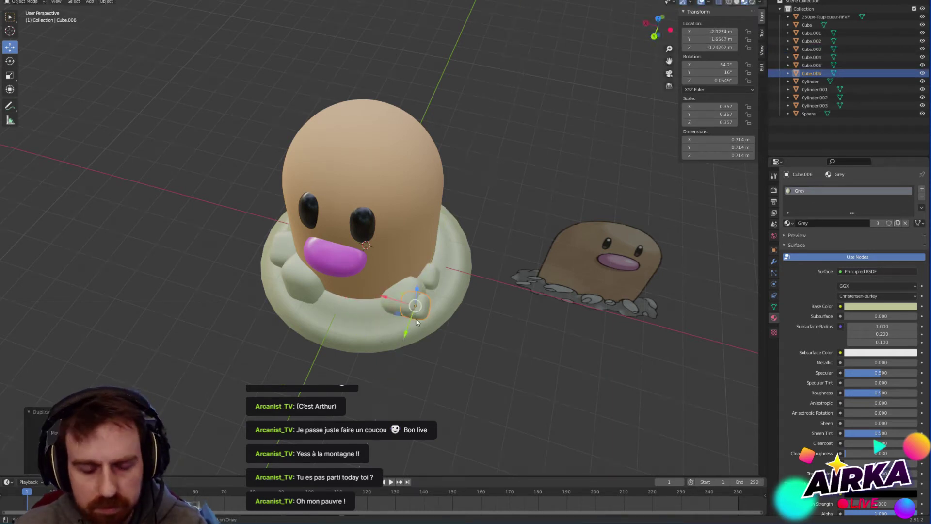
pyautogui.press('x')
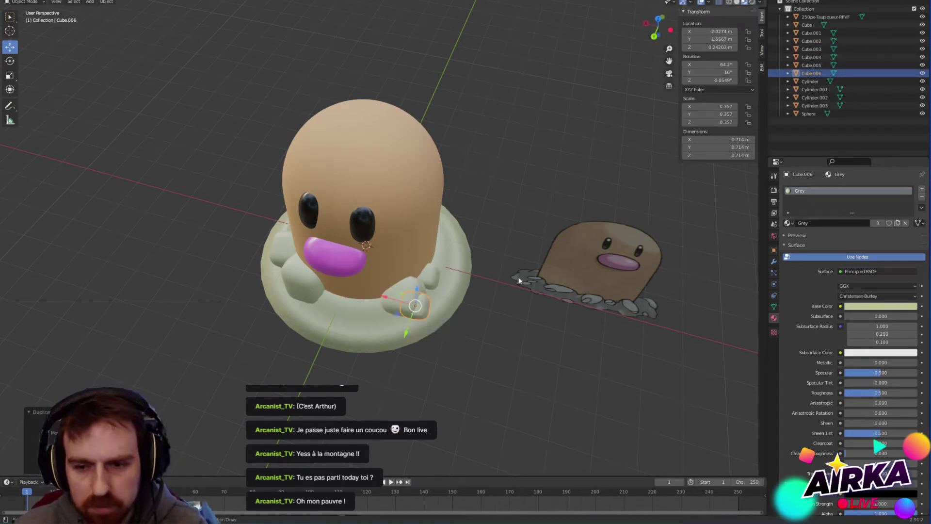
pyautogui.click(519, 277)
pyautogui.click(421, 311)
# Step: Move the small copy along X to about -0.86 m and adjust its Y position so it rests in front of the body
pyautogui.press('g')
pyautogui.press('x')
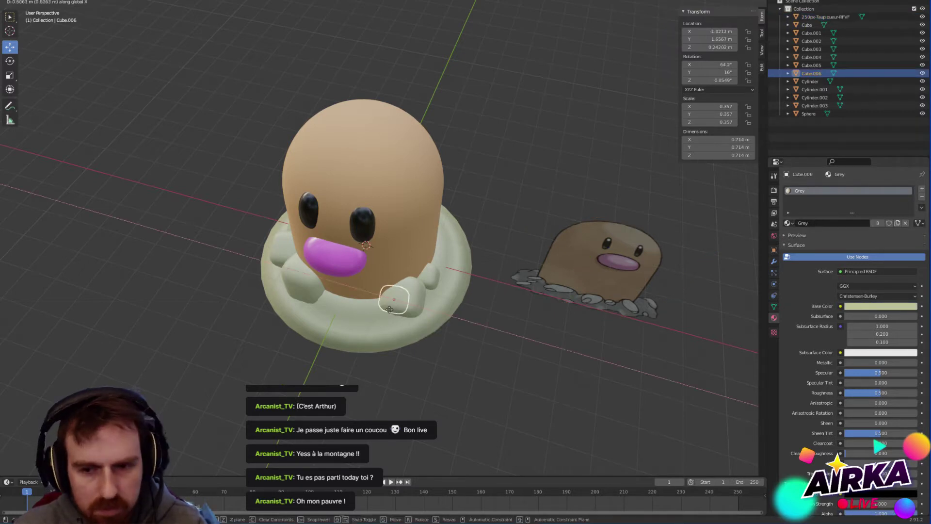
pyautogui.click(337, 297)
pyautogui.moveTo(336, 297); pyautogui.dragTo(359, 329)
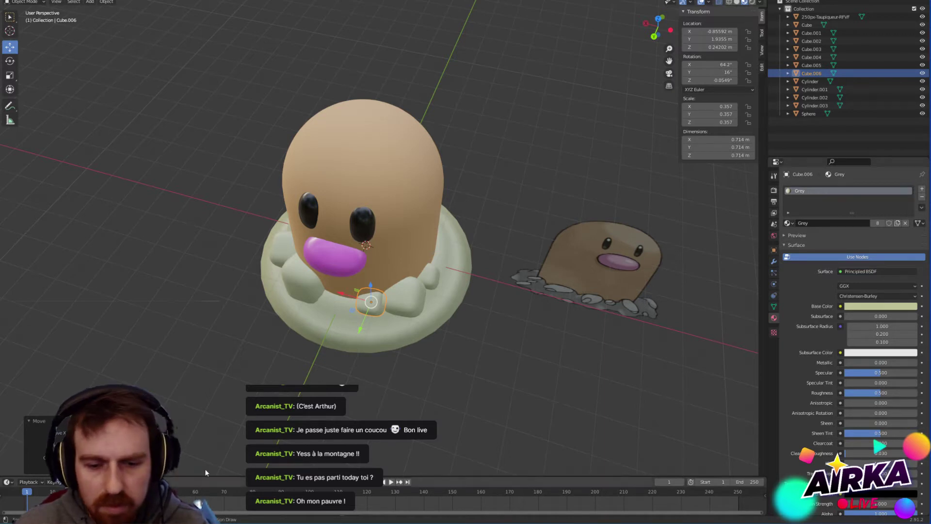
pyautogui.moveTo(388, 391); pyautogui.dragTo(372, 282, button='middle')
pyautogui.click(516, 375)
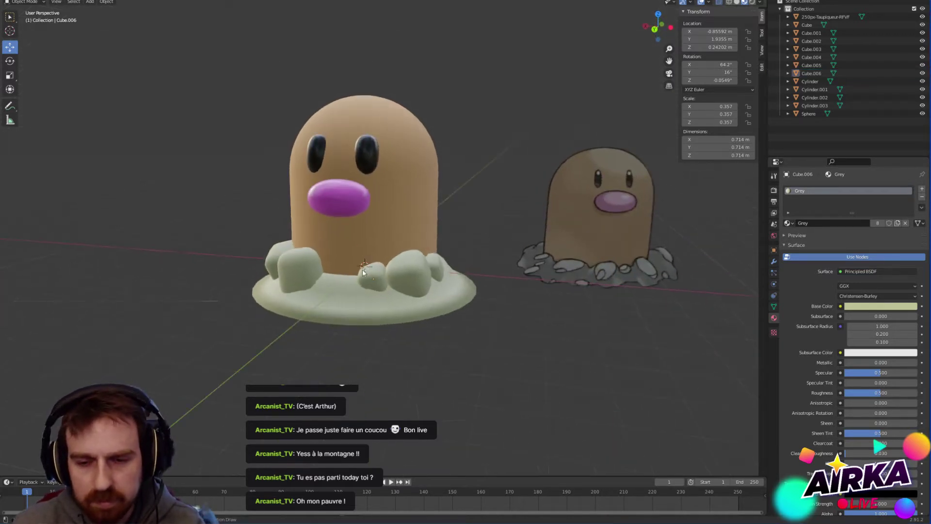
# Step: Duplicate the large front stone and position the copy beside the body at about X -2.22 m, Y -0.34 m
pyautogui.click(337, 275)
pyautogui.moveTo(447, 287); pyautogui.dragTo(412, 319, button='middle')
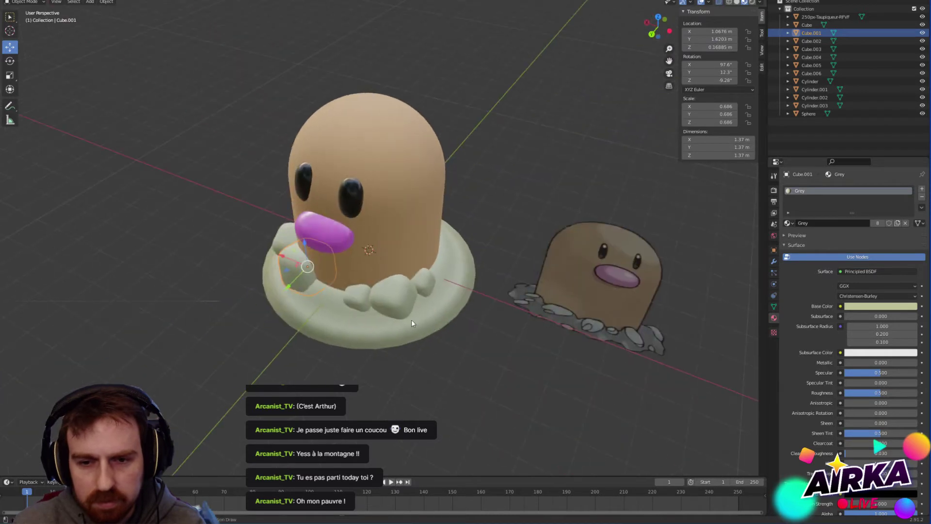
pyautogui.hotkey('shift', 'd')
pyautogui.click(487, 358)
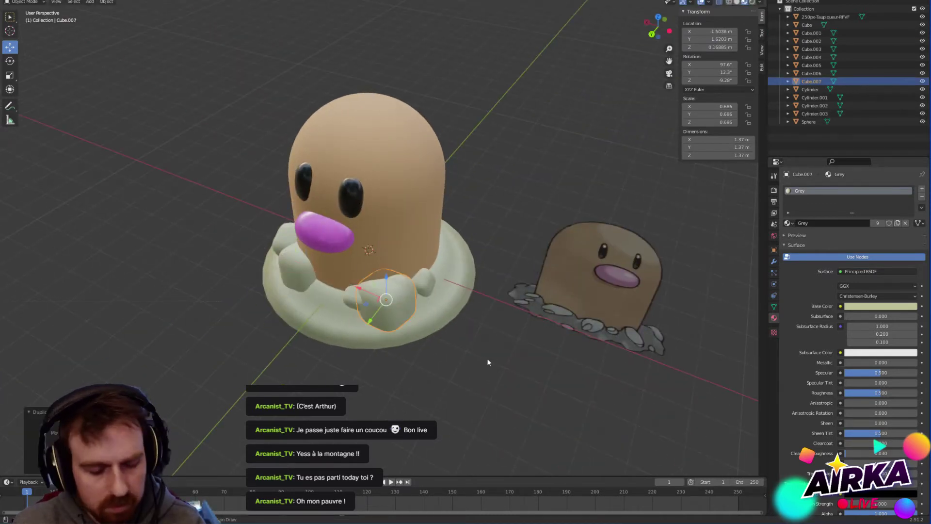
pyautogui.press('g')
pyautogui.press('y')
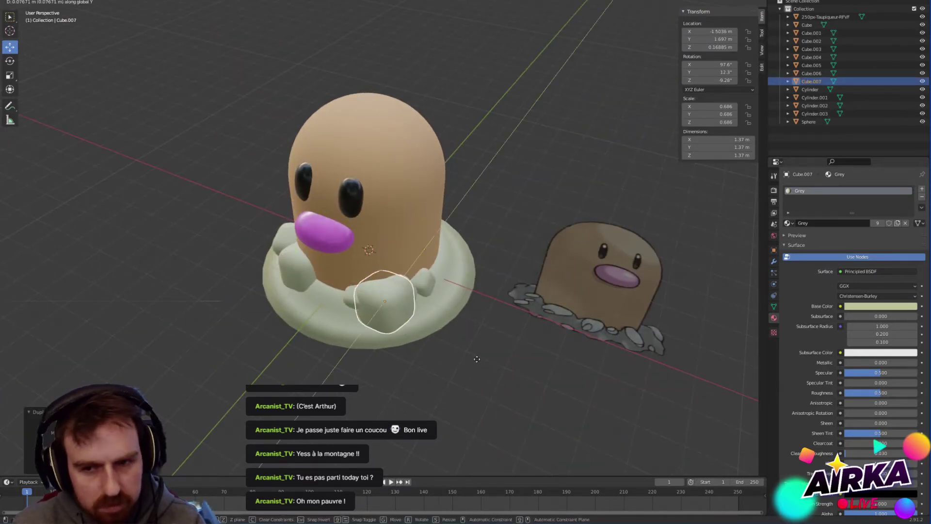
pyautogui.click(528, 327)
pyautogui.moveTo(528, 327); pyautogui.dragTo(459, 334, button='middle')
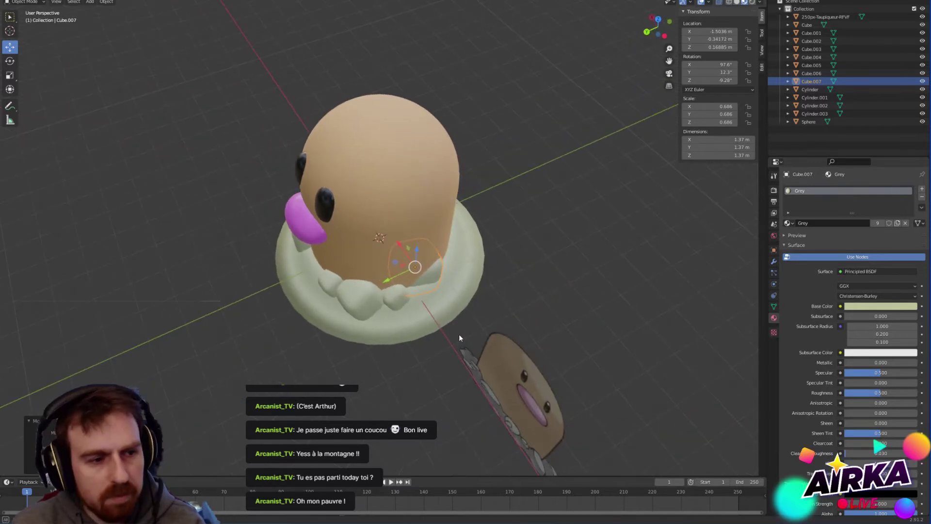
pyautogui.moveTo(399, 246); pyautogui.dragTo(416, 269)
pyautogui.click(551, 302)
# Step: Duplicate the small side stone, bring the copy in front of the body, and scale it down to about 0.249
pyautogui.moveTo(479, 308); pyautogui.dragTo(436, 272, button='middle')
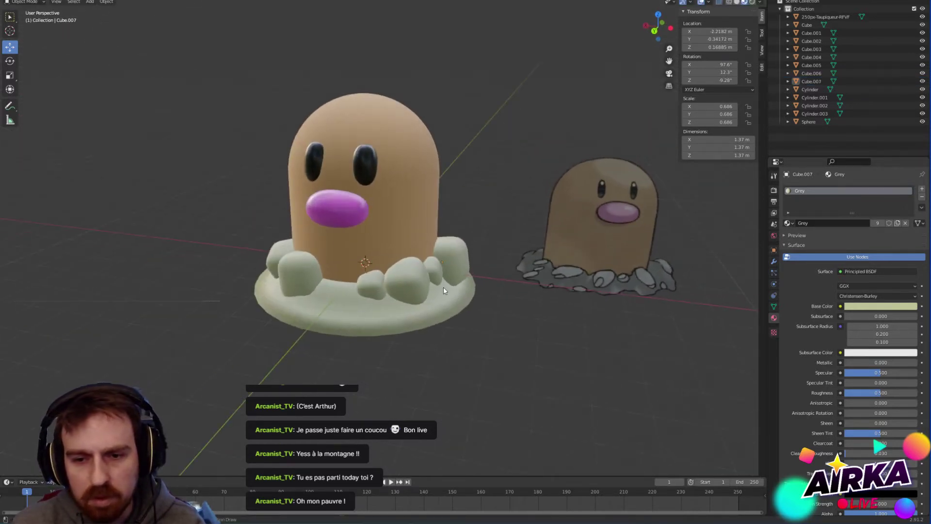
pyautogui.click(437, 273)
pyautogui.hotkey('shift', 'd')
pyautogui.press('y')
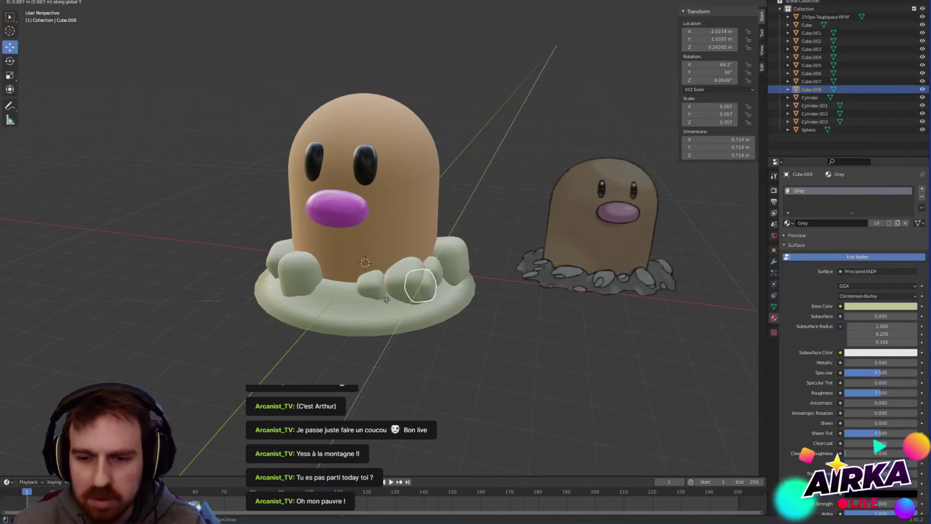
pyautogui.click(421, 302)
pyautogui.moveTo(389, 289); pyautogui.dragTo(334, 300)
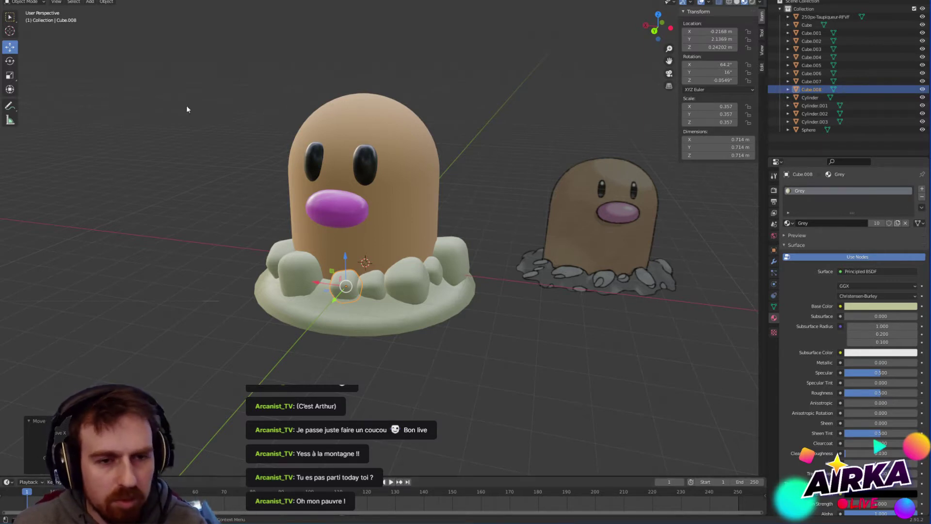
pyautogui.click(9, 75)
pyautogui.moveTo(388, 286); pyautogui.dragTo(375, 286)
pyautogui.click(9, 47)
# Step: Move the tiny stone beside the large front stone, at about X -2.33 m, Y 1.22 m, Z -0.13 m
pyautogui.moveTo(395, 290); pyautogui.dragTo(353, 310, button='middle')
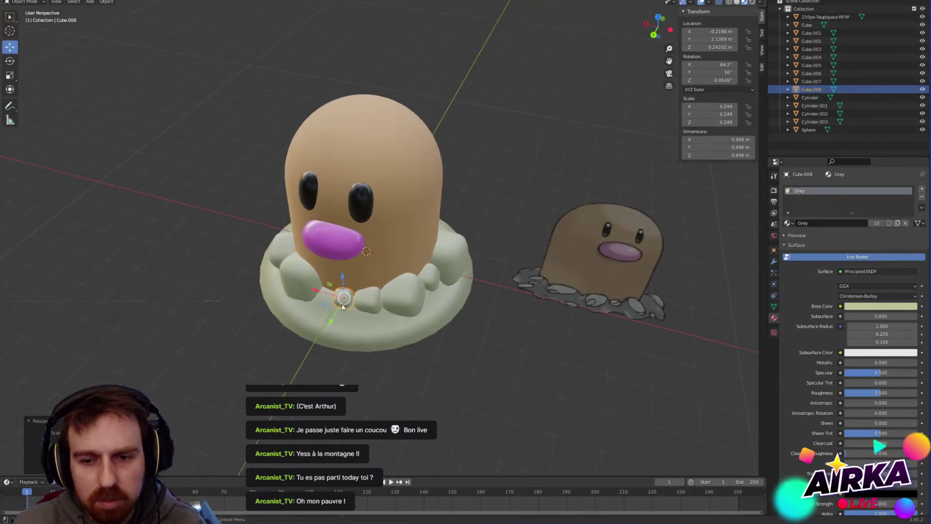
pyautogui.moveTo(322, 308); pyautogui.dragTo(410, 303)
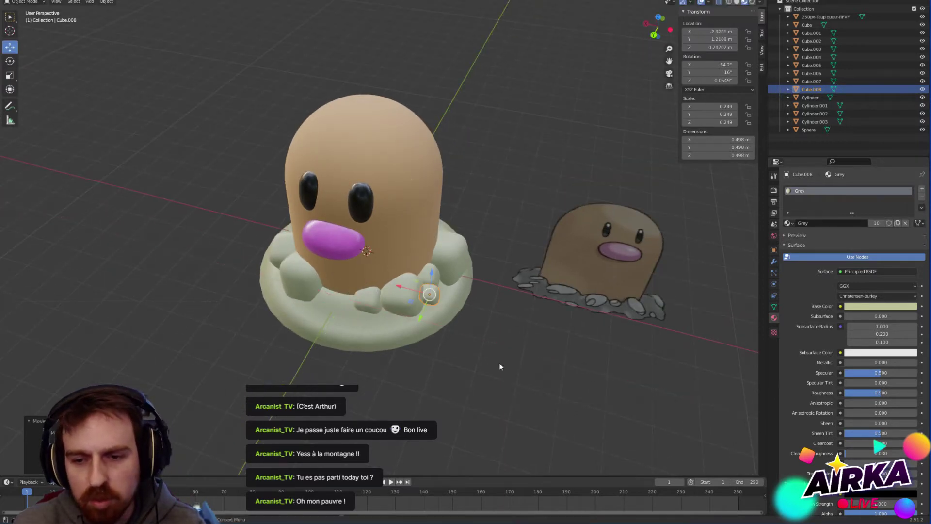
pyautogui.moveTo(502, 365); pyautogui.dragTo(408, 237, button='middle')
pyautogui.moveTo(409, 238); pyautogui.dragTo(429, 300)
pyautogui.moveTo(428, 300); pyautogui.dragTo(442, 335, button='middle')
# Step: Rotate the tiny stone freely to about X 125°, Y 102°, Z 114° so its shape differs from its neighbours, and deselect it
pyautogui.scroll(4, 491, 317)
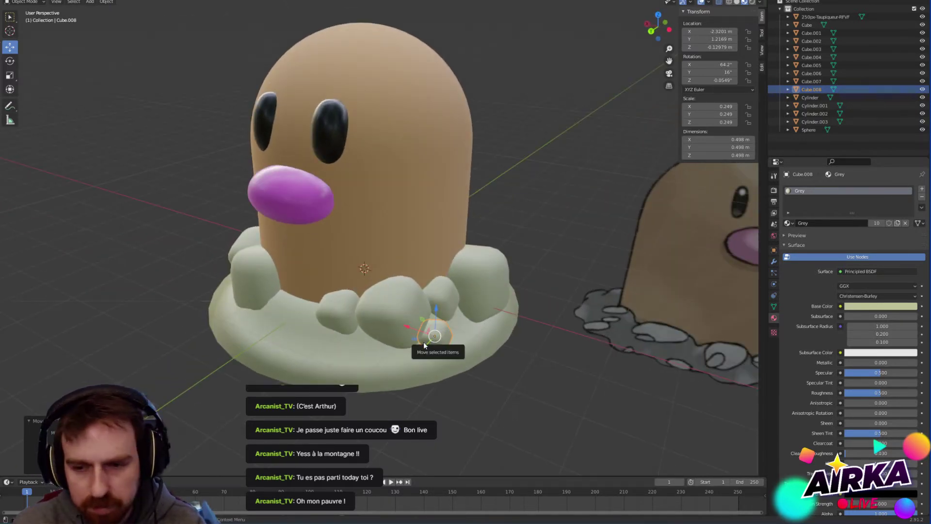
pyautogui.press('z')
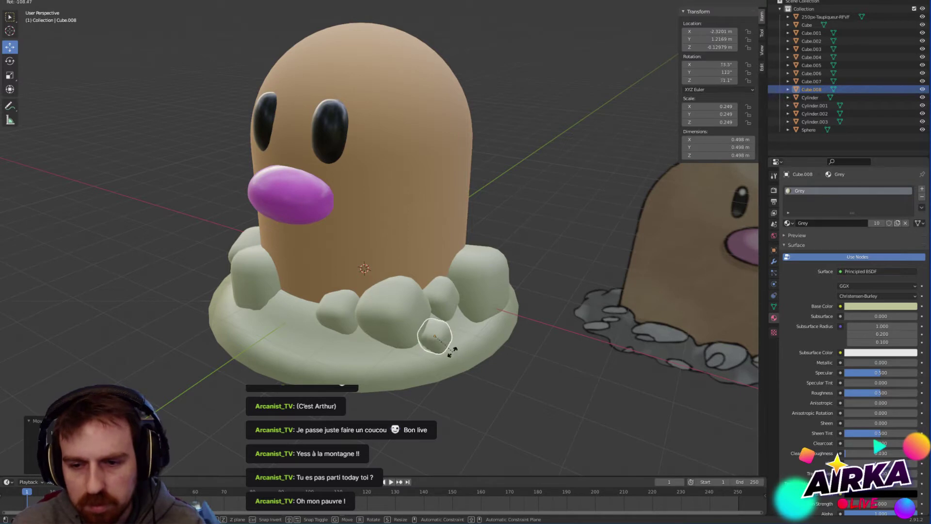
pyautogui.click(447, 358)
pyautogui.hotkey('alt', 'a')
pyautogui.scroll(-5, 407, 339)
pyautogui.scroll(6, 407, 339)
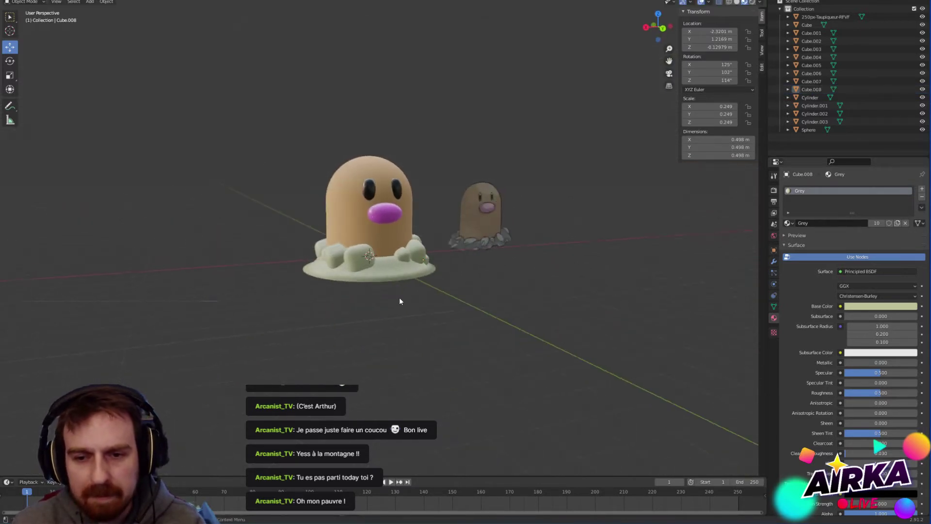
# Step: Duplicate the small front stone along X and place the copy in front of the body at about X 0.19 m, Y 2.26 m
pyautogui.moveTo(431, 318); pyautogui.dragTo(433, 325, button='middle')
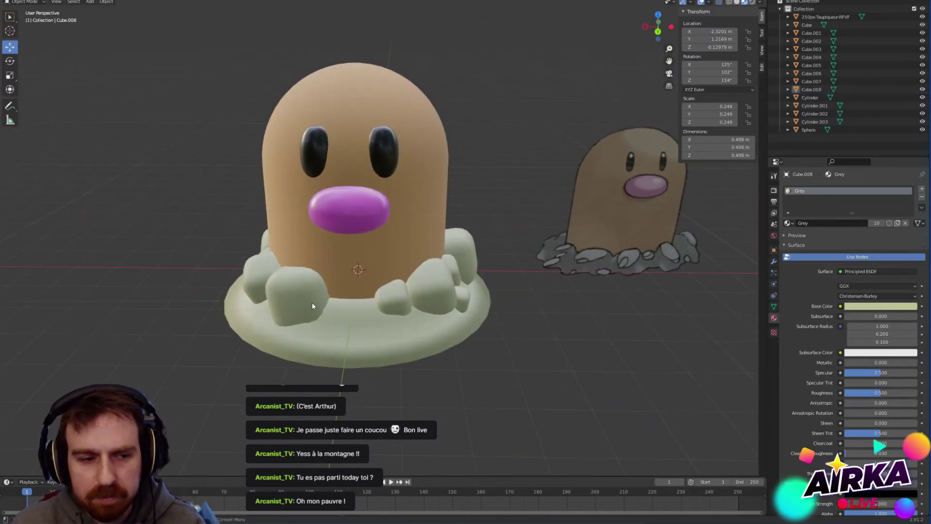
pyautogui.click(395, 301)
pyautogui.hotkey('shift', 'd')
pyautogui.press('x')
pyautogui.click(344, 314)
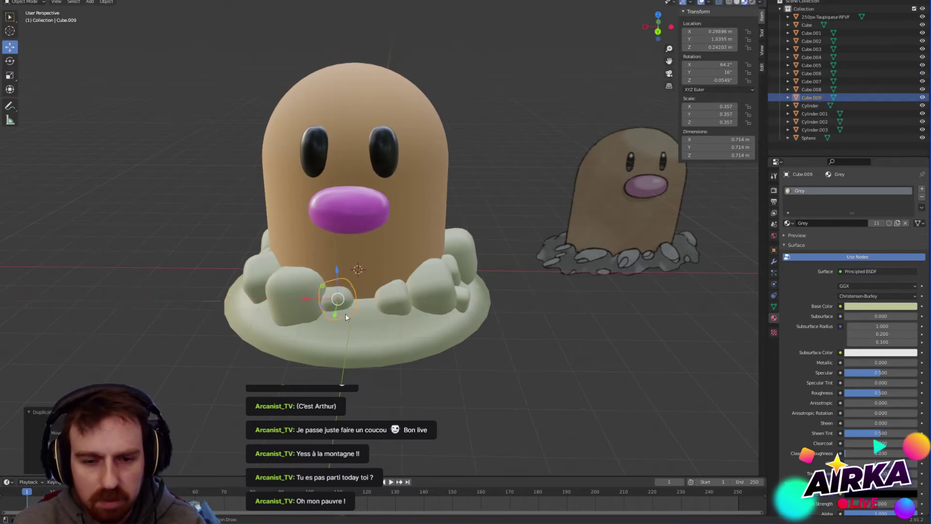
pyautogui.moveTo(456, 319); pyautogui.dragTo(418, 346, button='middle')
pyautogui.moveTo(293, 313); pyautogui.dragTo(285, 325)
pyautogui.moveTo(279, 290); pyautogui.dragTo(282, 291)
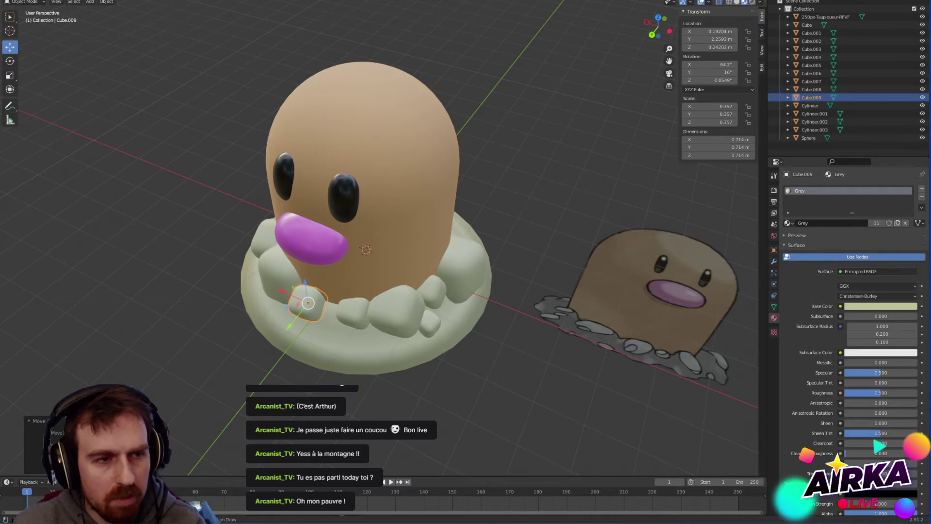
# Step: Rotate the large front stone next to the new copy around Z to about 30.4° and adjust its tilt
pyautogui.click(268, 317)
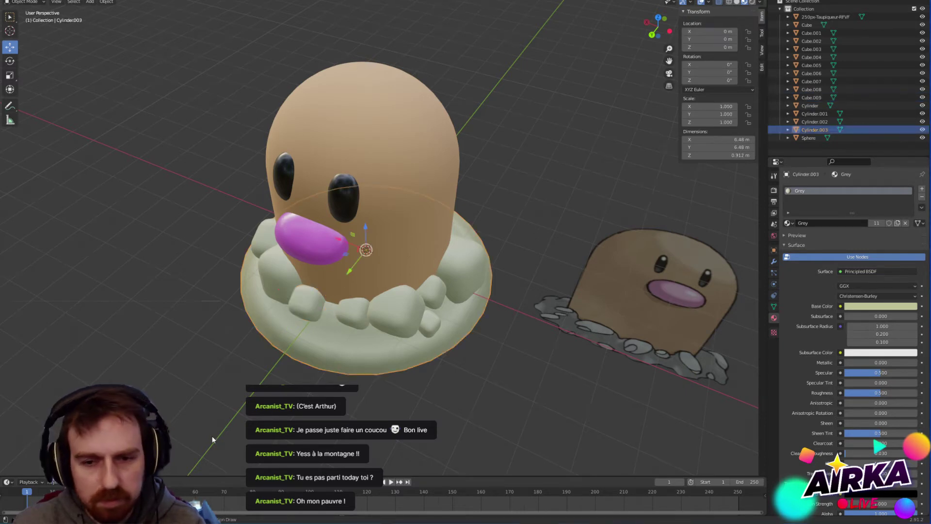
pyautogui.moveTo(349, 306); pyautogui.dragTo(353, 347, button='middle')
pyautogui.moveTo(426, 346); pyautogui.dragTo(314, 338, button='middle')
pyautogui.click(329, 291)
pyautogui.click(10, 77)
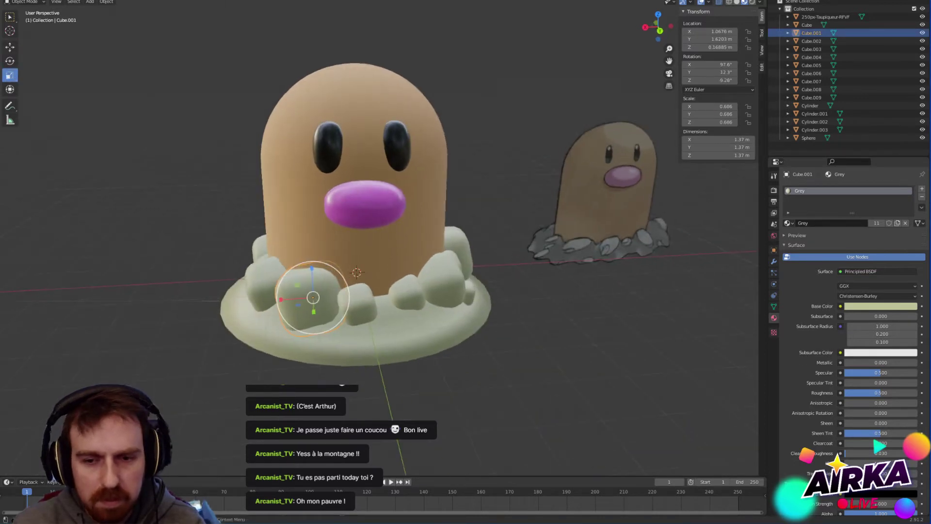
pyautogui.click(10, 61)
pyautogui.moveTo(299, 312); pyautogui.dragTo(311, 315)
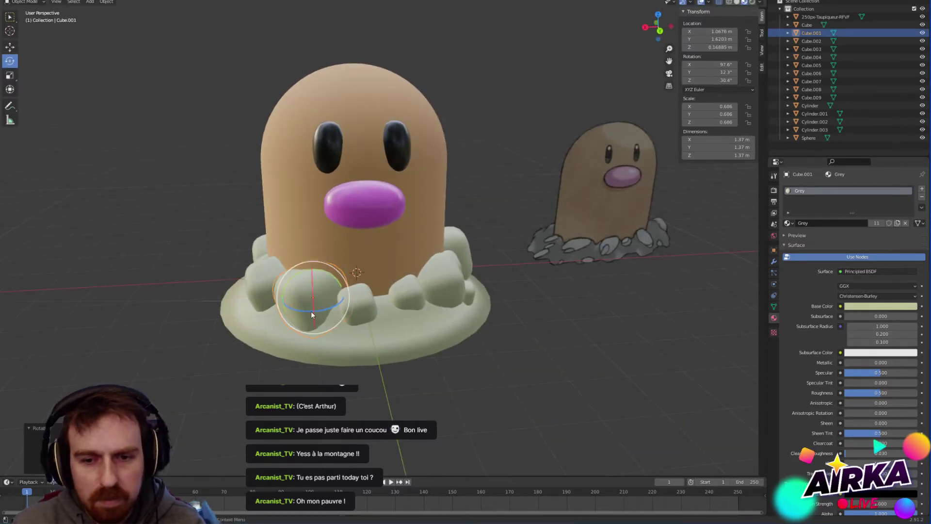
pyautogui.moveTo(298, 281); pyautogui.dragTo(311, 276)
pyautogui.click(459, 388)
# Step: Select seven stones around the front and side of the base, duplicate them, and rotate the copies 180° around global Z
pyautogui.moveTo(513, 319); pyautogui.dragTo(450, 283, button='middle')
pyautogui.scroll(-3, 485, 286)
pyautogui.moveTo(428, 232); pyautogui.dragTo(480, 272, button='middle')
pyautogui.click(410, 269)
pyautogui.keyDown('shift'); pyautogui.click(385, 276); pyautogui.keyUp('shift')
pyautogui.keyDown('shift'); pyautogui.click(350, 279); pyautogui.keyUp('shift')
pyautogui.keyDown('shift'); pyautogui.click(317, 271); pyautogui.keyUp('shift')
pyautogui.keyDown('shift'); pyautogui.click(289, 260); pyautogui.keyUp('shift')
pyautogui.moveTo(411, 287); pyautogui.dragTo(386, 318, button='middle')
pyautogui.keyDown('shift'); pyautogui.click(420, 269); pyautogui.keyUp('shift')
pyautogui.keyDown('shift'); pyautogui.click(423, 290); pyautogui.keyUp('shift')
pyautogui.moveTo(446, 276)
pyautogui.mouseDown(button='middle')
pyautogui.moveTo(342, 272)
pyautogui.moveTo(439, 278)
pyautogui.mouseUp(button='middle')
pyautogui.hotkey('shift', 'd')
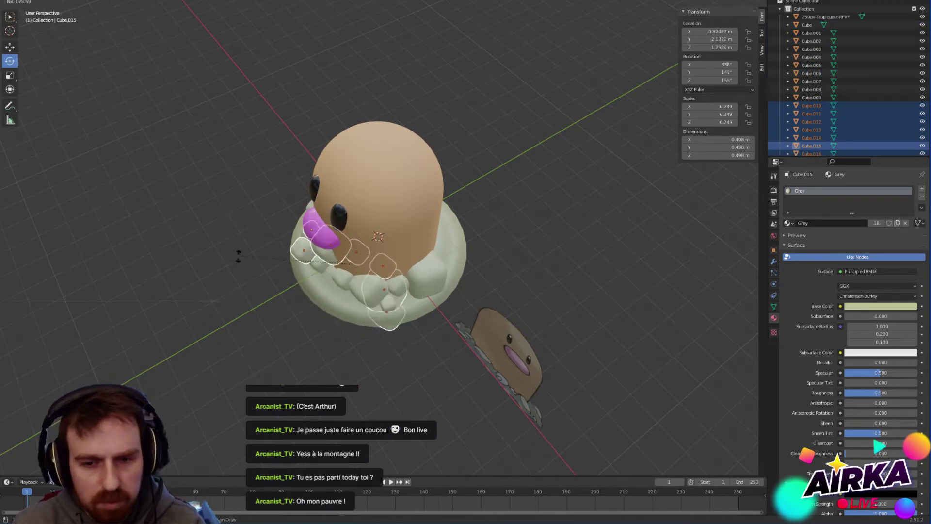
pyautogui.write('z')
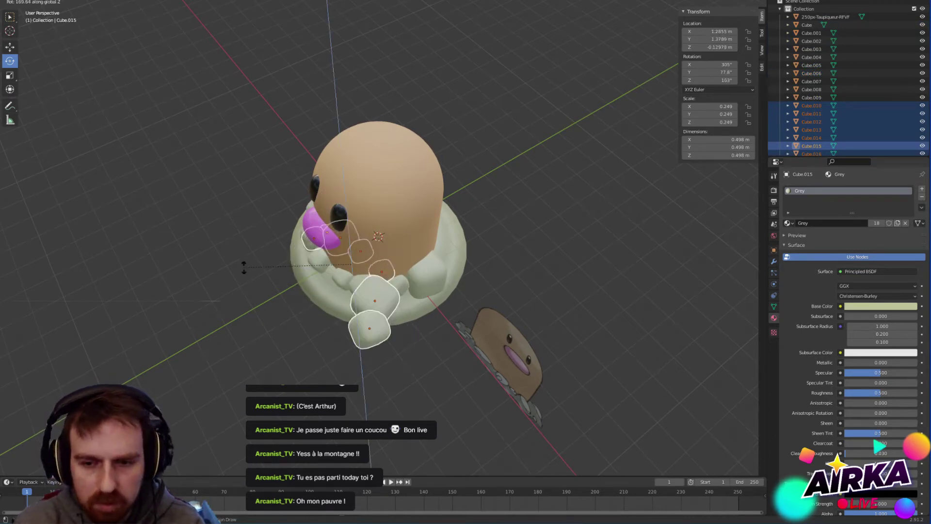
pyautogui.write('180')
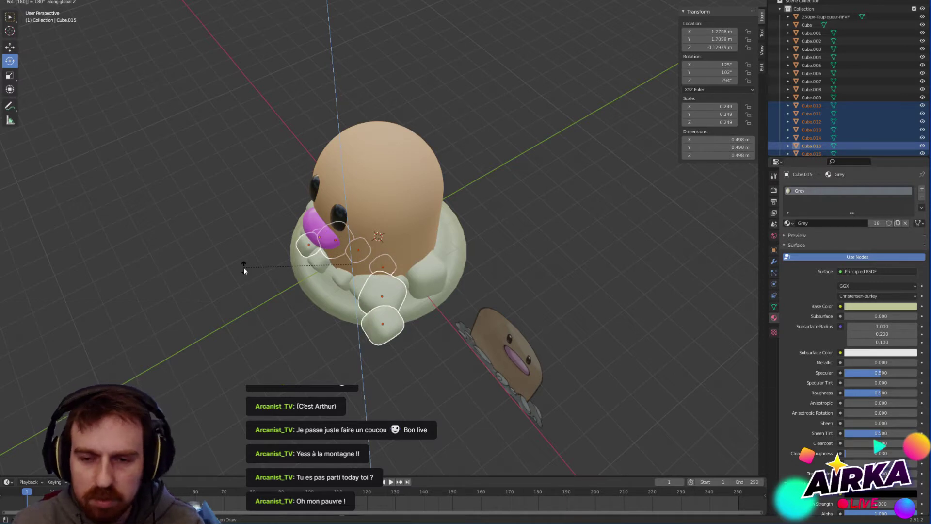
pyautogui.press('Return')
# Step: Move the seven rotated stones around the back of the base, bringing the tiny one to about X 2.20 m, Y -1.41 m
pyautogui.hotkey('shift', 'd')
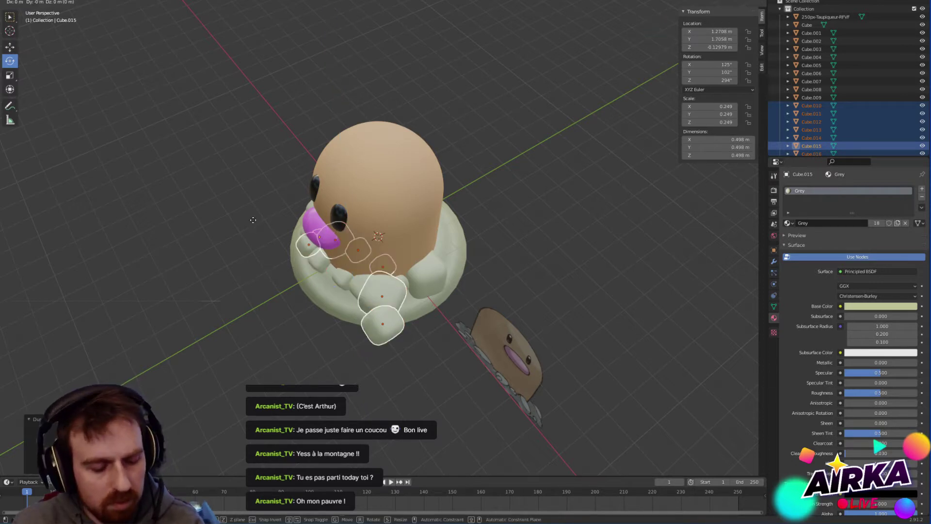
pyautogui.press('y')
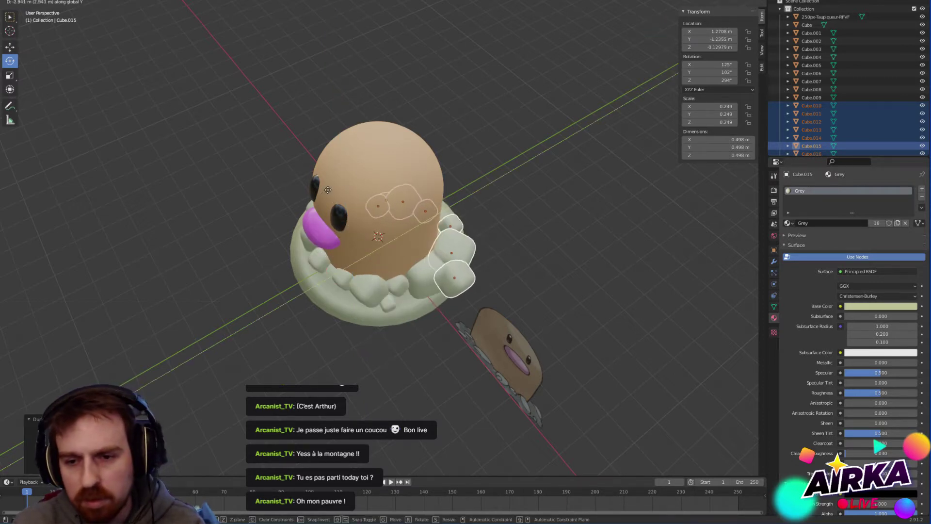
pyautogui.click(545, 247)
pyautogui.moveTo(546, 247); pyautogui.dragTo(170, 140, button='middle')
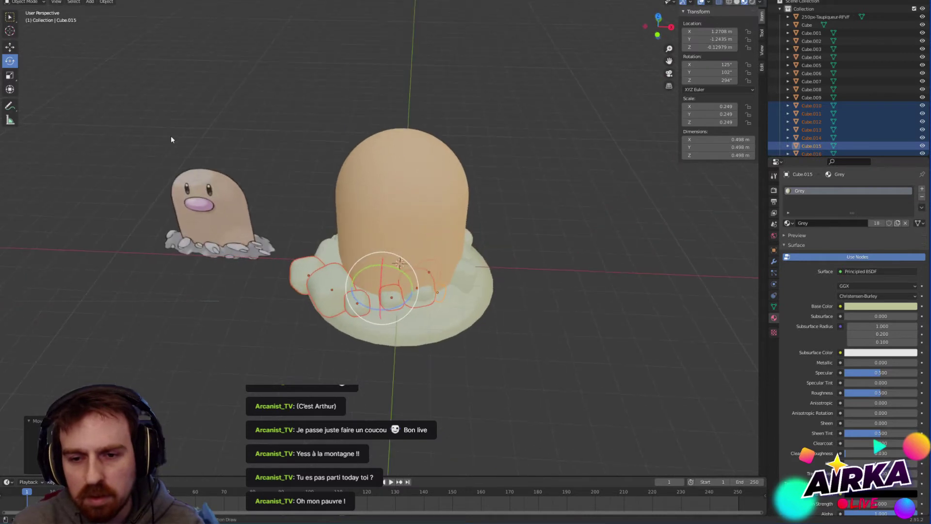
pyautogui.click(10, 46)
pyautogui.moveTo(429, 297); pyautogui.dragTo(425, 343, button='middle')
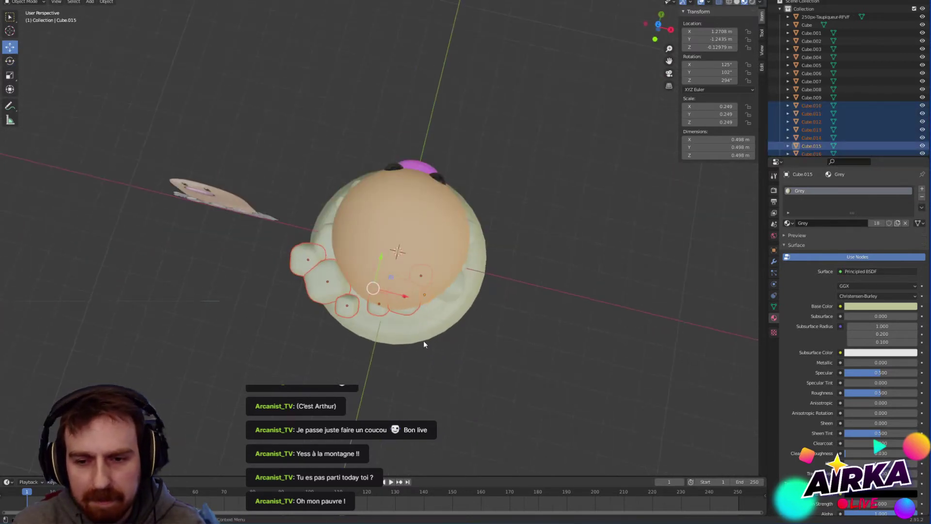
pyautogui.moveTo(393, 279); pyautogui.dragTo(429, 305)
pyautogui.hotkey('alt', 'a')
pyautogui.moveTo(428, 305); pyautogui.dragTo(436, 347, button='middle')
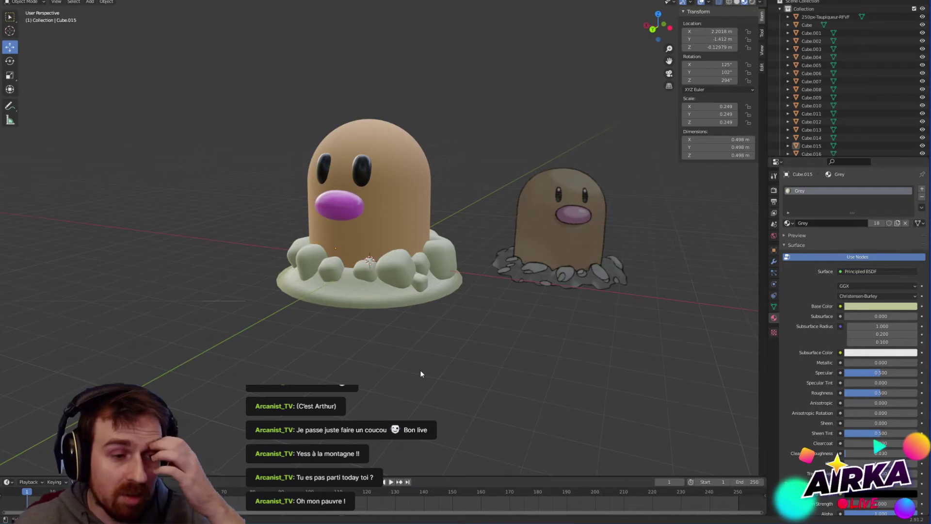
# Step: Delete one of the copied stones and duplicate the small side stone along Y to about -1.17 m, past the large side stone
pyautogui.moveTo(402, 365); pyautogui.dragTo(340, 310, button='middle')
pyautogui.click(424, 311)
pyautogui.press('Delete')
pyautogui.click(338, 309)
pyautogui.hotkey('shift', 'd')
pyautogui.press('y')
pyautogui.click(391, 306)
pyautogui.click(482, 353)
# Step: Duplicate the small stone in front of the body straight down along Z to about -0.28 m
pyautogui.moveTo(482, 353); pyautogui.dragTo(324, 347, button='middle')
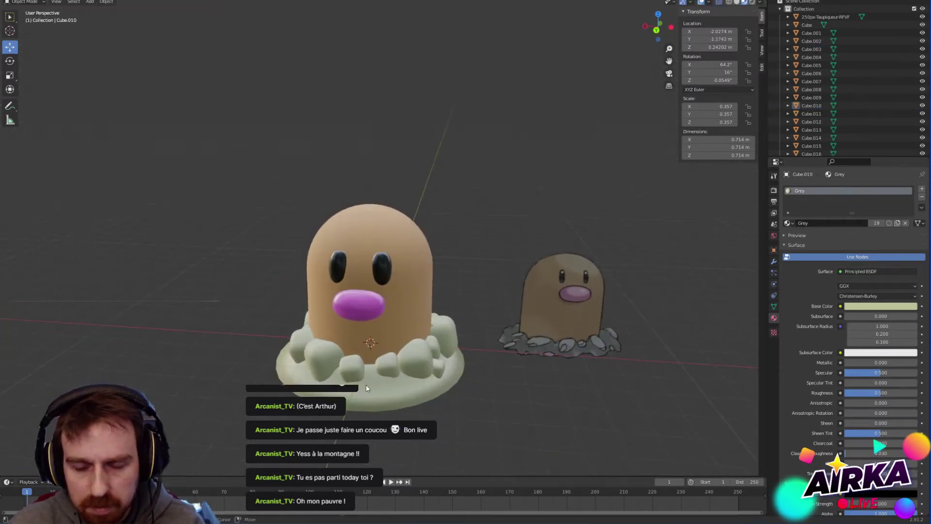
pyautogui.scroll(4, 366, 387)
pyautogui.click(318, 348)
pyautogui.hotkey('shift', 'd')
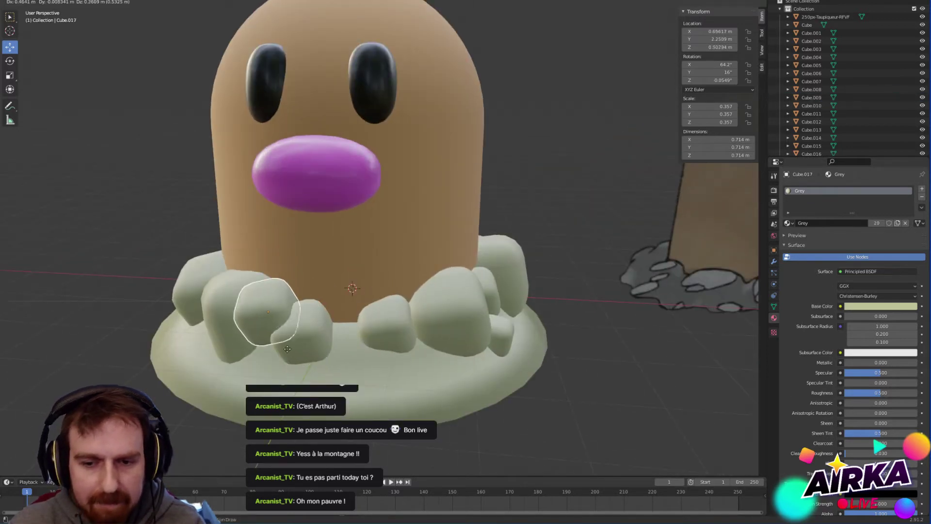
pyautogui.press('z')
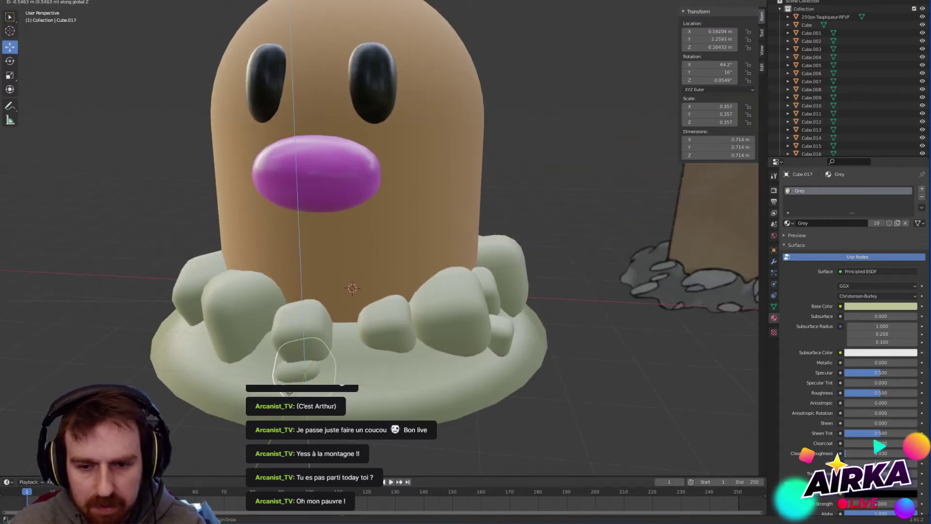
pyautogui.click(288, 392)
# Step: Scale the lowered copy to about 0.217 and move it to about X 0.70 m, Y 2.41 m, Z -0.23 m on the base
pyautogui.click(10, 75)
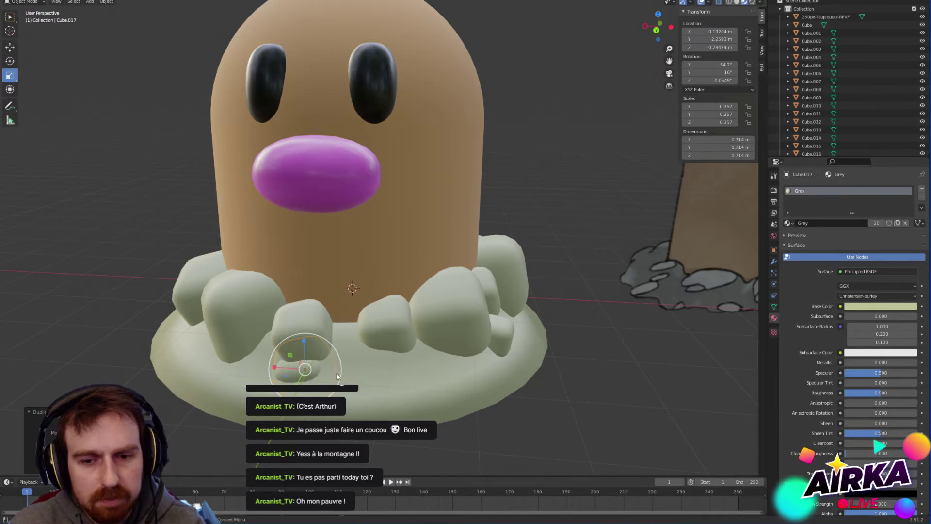
pyautogui.moveTo(304, 370); pyautogui.dragTo(242, 385)
pyautogui.hotkey('shift', 'z')
pyautogui.moveTo(261, 340); pyautogui.dragTo(261, 335)
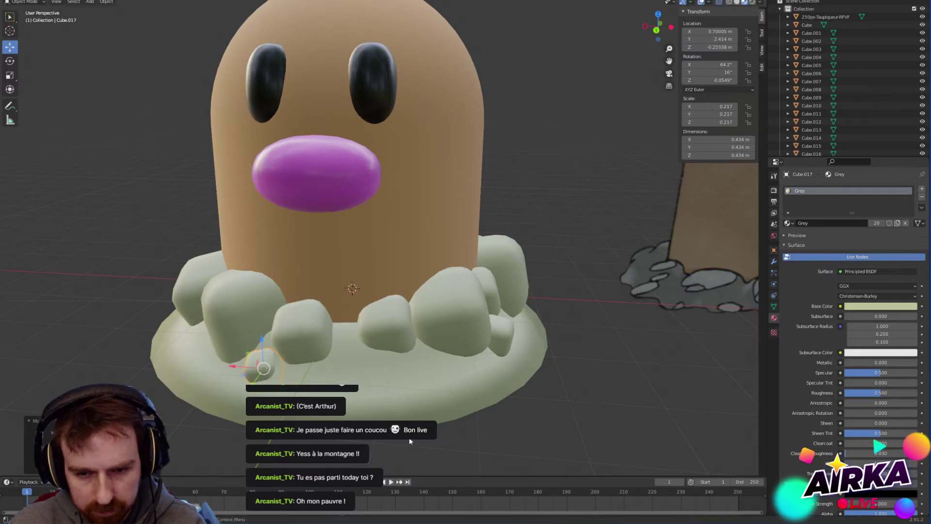
# Step: Duplicate the small stone beside the large front stone and bring the copy forward along Y to about 2.61 m
pyautogui.scroll(-2, 436, 373)
pyautogui.moveTo(415, 348); pyautogui.dragTo(304, 261, button='middle')
pyautogui.scroll(2, 394, 349)
pyautogui.click(301, 270)
pyautogui.hotkey('shift', 'd')
pyautogui.press('y')
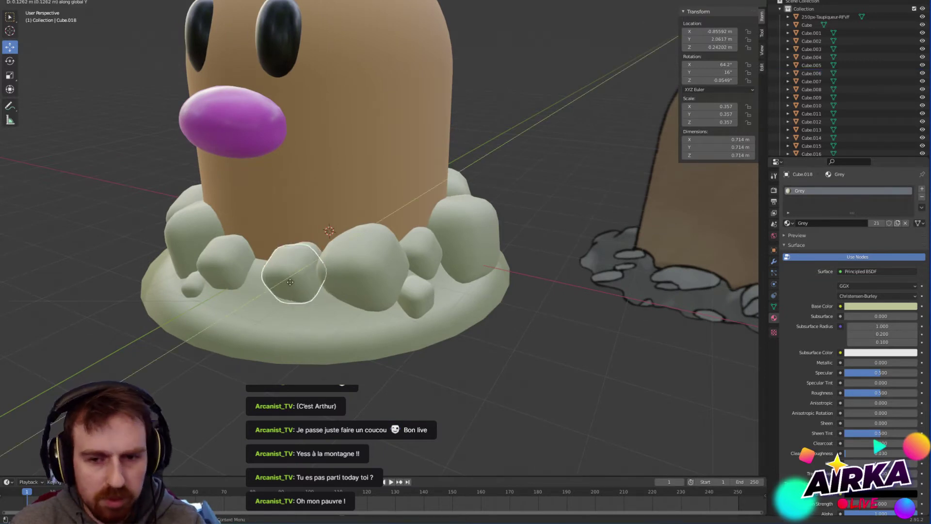
pyautogui.click(274, 294)
# Step: Lower the forward stone copy along Z to about -0.20 m so it sinks into the base
pyautogui.click(265, 264)
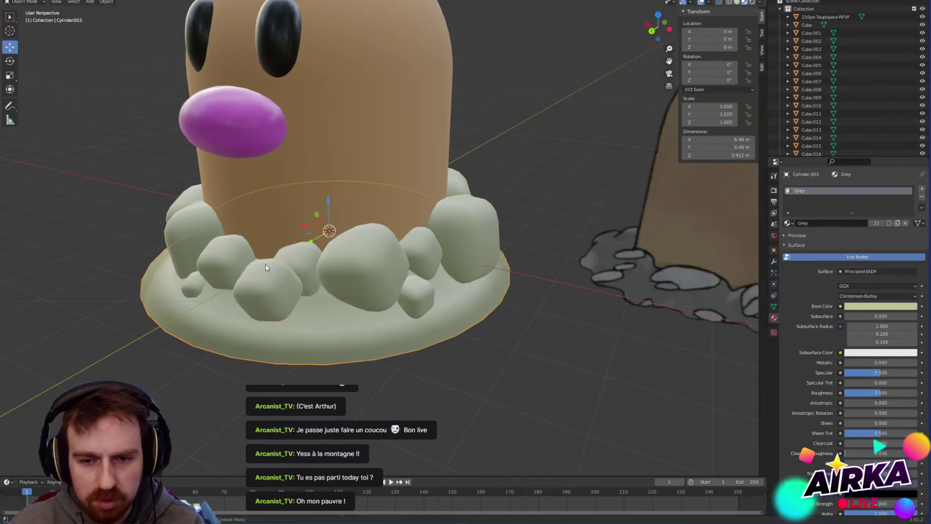
pyautogui.click(266, 290)
pyautogui.press('g')
pyautogui.press('z')
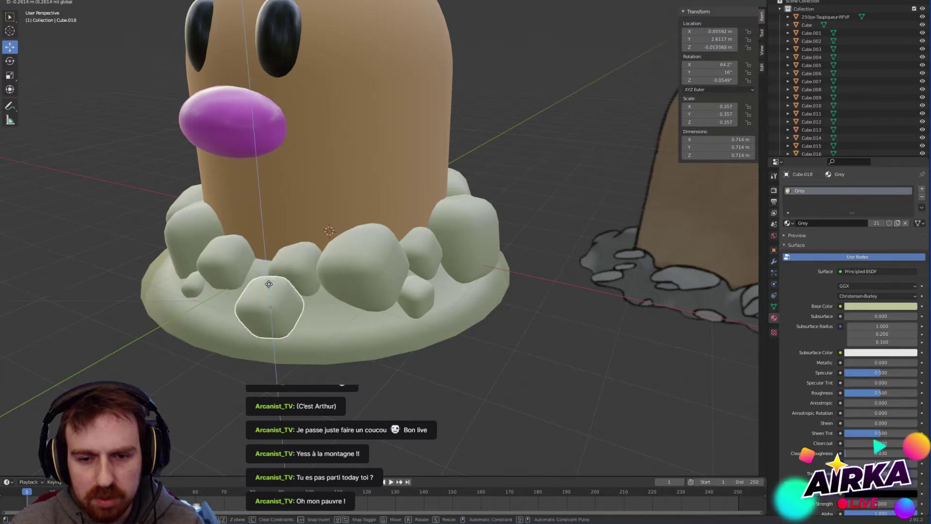
pyautogui.click(272, 298)
pyautogui.scroll(-3, 307, 311)
pyautogui.moveTo(307, 311); pyautogui.dragTo(310, 325, button='middle')
pyautogui.scroll(5, 316, 345)
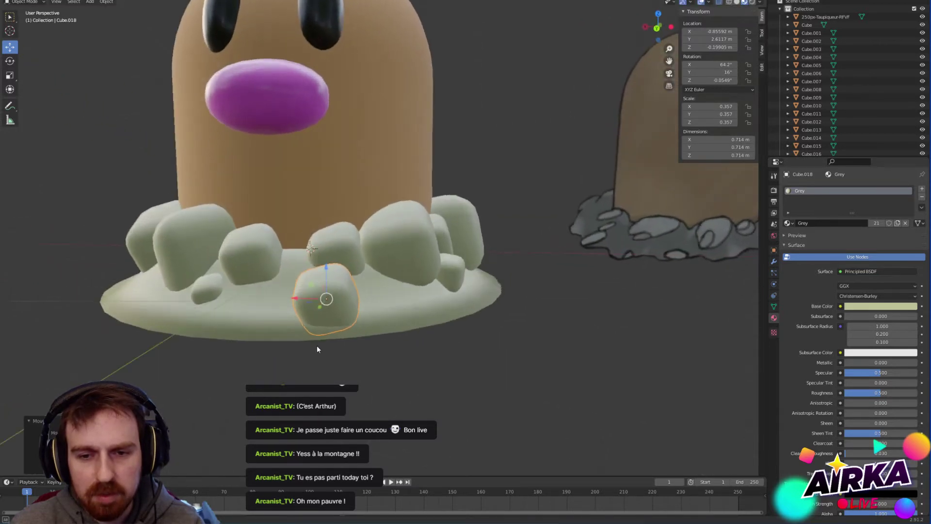
# Step: Move the sunken front stone copy closer to the body, to about X -0.33 m, Y 2.12 m
pyautogui.moveTo(338, 352); pyautogui.dragTo(297, 330)
pyautogui.scroll(-5, 480, 383)
pyautogui.moveTo(474, 376); pyautogui.dragTo(351, 302, button='middle')
pyautogui.scroll(2, 365, 236)
pyautogui.scroll(2, 351, 302)
pyautogui.moveTo(426, 400); pyautogui.dragTo(348, 371, button='middle')
pyautogui.scroll(3, 348, 371)
# Step: Rotate the large front stone on the positive-X side of the body freely to vary its orientation
pyautogui.click(226, 383)
pyautogui.hotkey('shift', 'space')
pyautogui.press('r')
pyautogui.moveTo(227, 382); pyautogui.dragTo(197, 358)
pyautogui.click(539, 409)
pyautogui.keyDown('shift'); pyautogui.moveTo(537, 409); pyautogui.dragTo(511, 354, button='middle'); pyautogui.keyUp('shift')
# Step: Duplicate the sunken front stone and place the copy at about X 1.85 m, Y 1.63 m on the base
pyautogui.click(348, 332)
pyautogui.hotkey('shift', 'd')
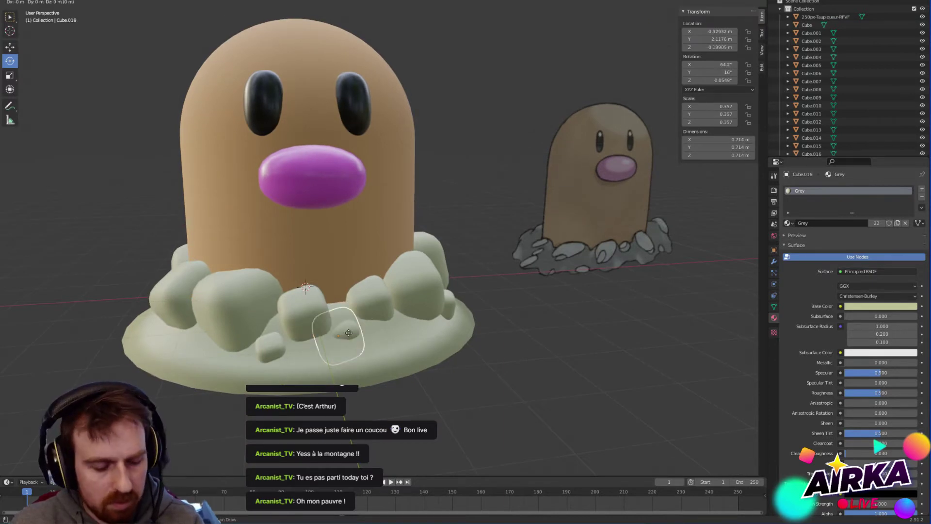
pyautogui.click(198, 346)
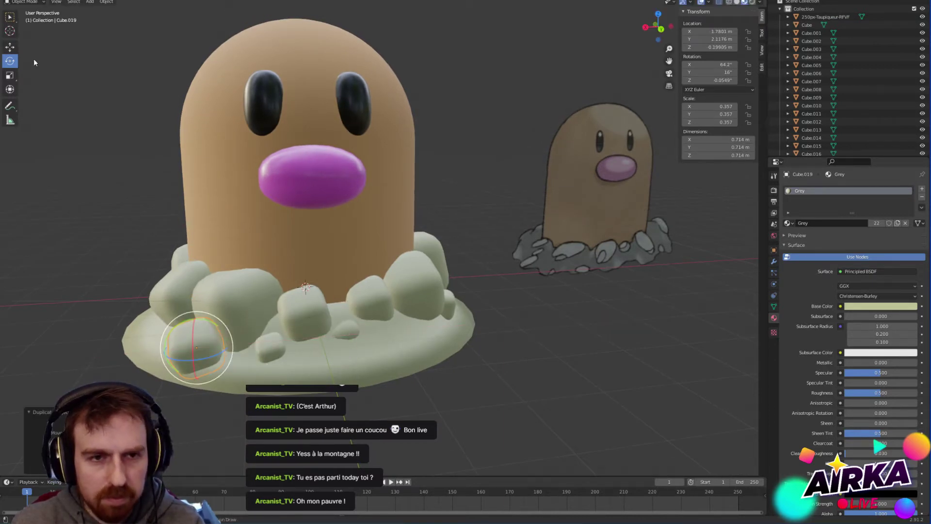
pyautogui.click(10, 48)
pyautogui.moveTo(295, 252); pyautogui.dragTo(276, 290, button='middle')
pyautogui.moveTo(186, 389); pyautogui.dragTo(181, 326)
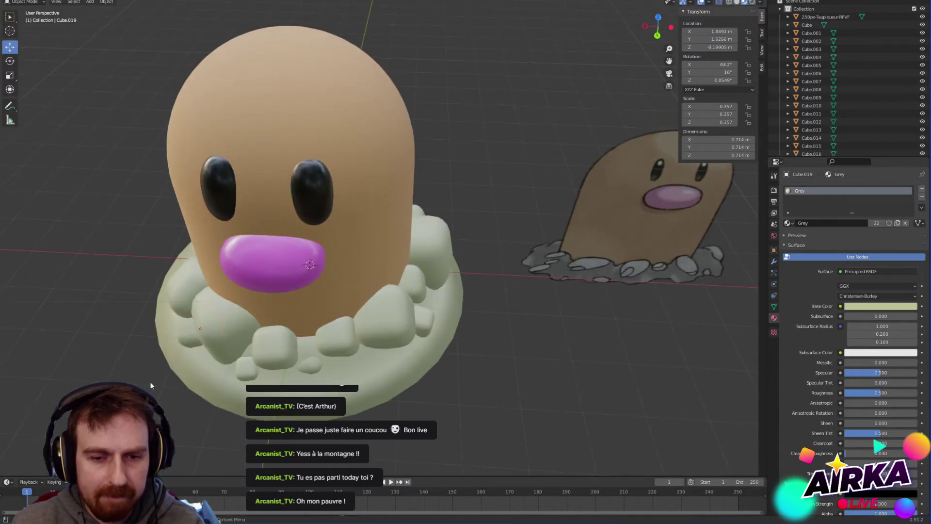
# Step: Shift the tall stone on the body's negative-X side inward to about X -2.01 m and lower it slightly
pyautogui.scroll(-3, 174, 341)
pyautogui.moveTo(174, 341); pyautogui.dragTo(456, 259, button='middle')
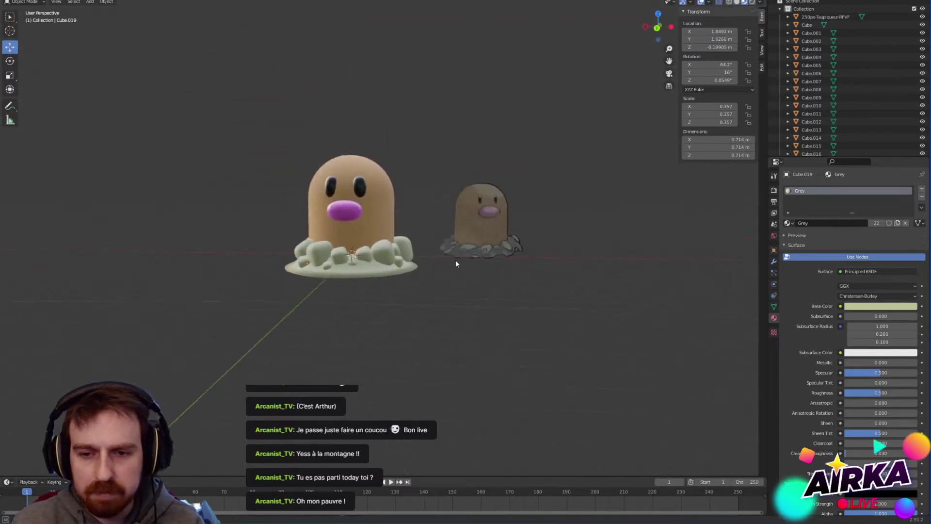
pyautogui.scroll(2, 455, 260)
pyautogui.scroll(2, 395, 257)
pyautogui.click(420, 243)
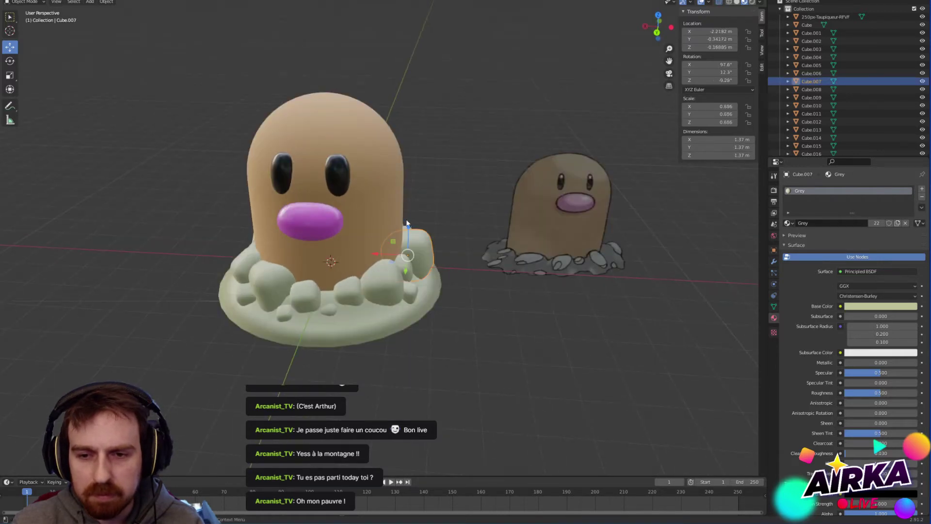
pyautogui.moveTo(377, 265); pyautogui.dragTo(396, 266)
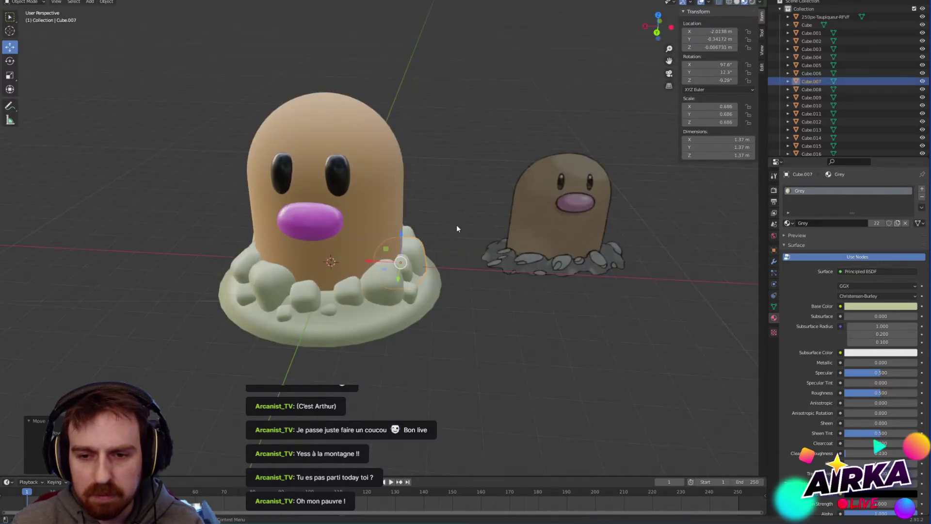
pyautogui.click(451, 228)
pyautogui.scroll(-4, 464, 344)
pyautogui.moveTo(433, 354); pyautogui.dragTo(446, 320, button='middle')
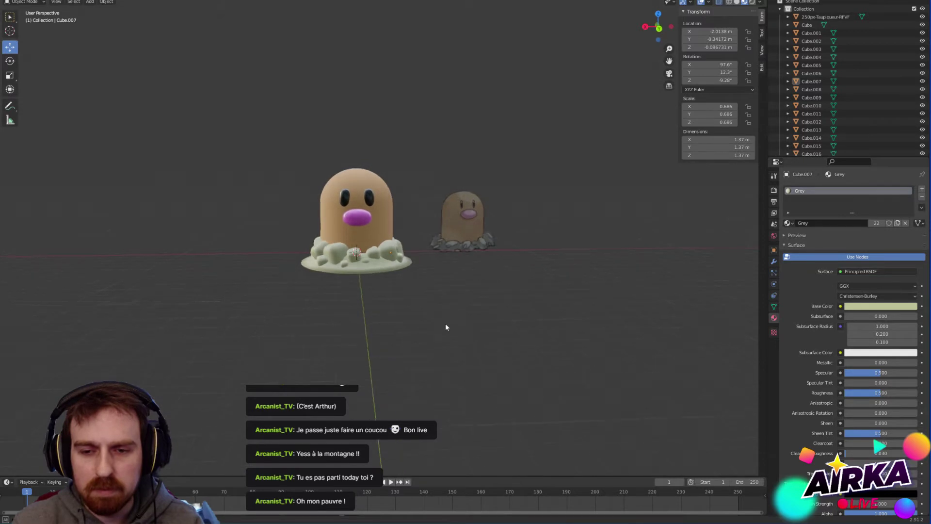
pyautogui.scroll(5, 385, 301)
pyautogui.scroll(-2, 397, 305)
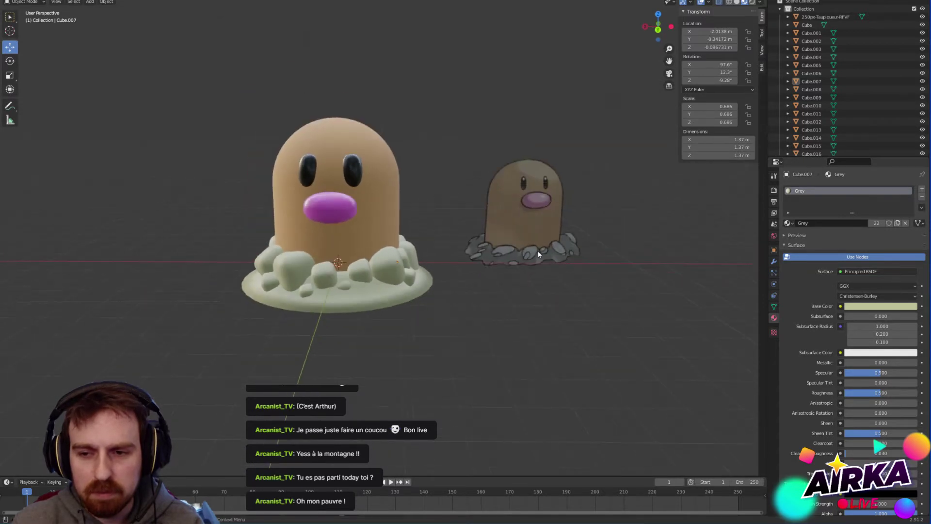
# Step: Duplicate the smallest front stone and move the copy to about X -1.83 m, Y 1.90 m on the base
pyautogui.click(362, 265)
pyautogui.scroll(3, 312, 315)
pyautogui.moveTo(315, 318); pyautogui.dragTo(376, 330, button='middle')
pyautogui.scroll(3, 384, 346)
pyautogui.scroll(2, 276, 314)
pyautogui.click(273, 327)
pyautogui.press('g')
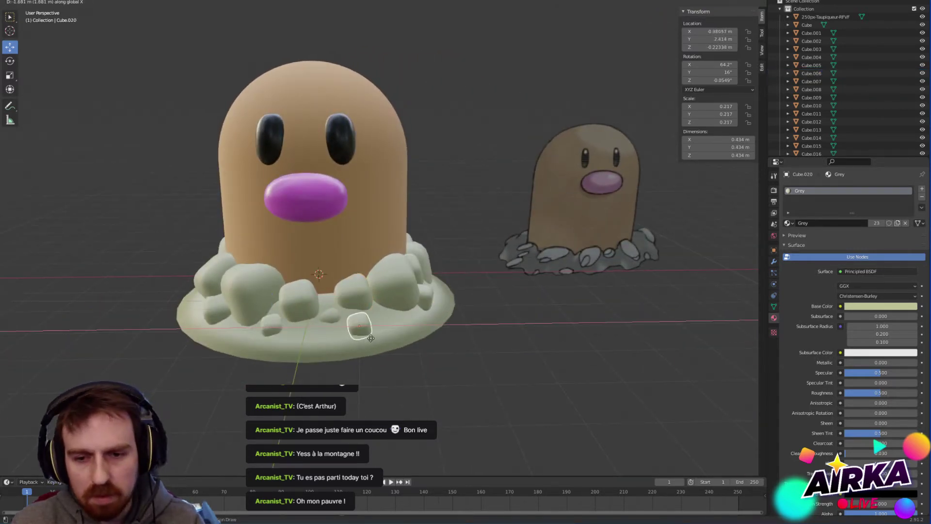
pyautogui.click(397, 335)
pyautogui.moveTo(394, 339); pyautogui.dragTo(393, 329)
pyautogui.scroll(-5, 470, 348)
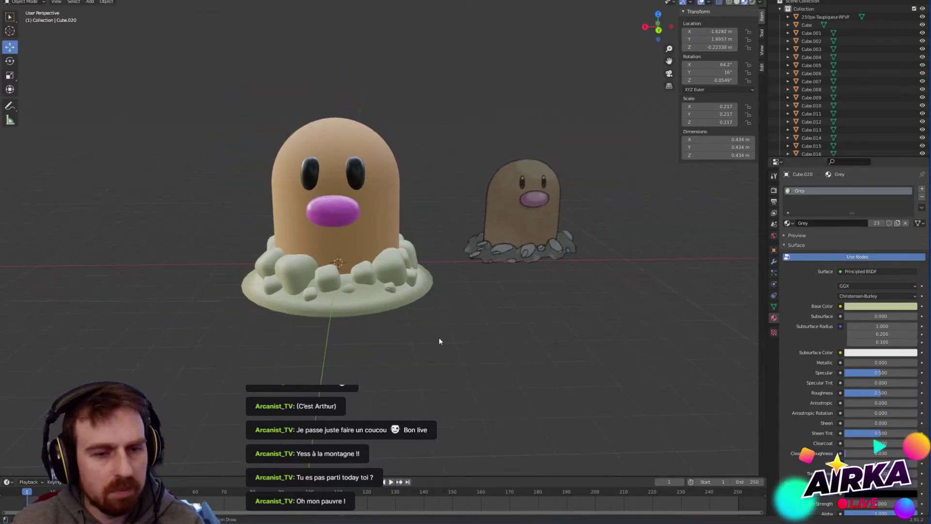
pyautogui.scroll(5, 425, 322)
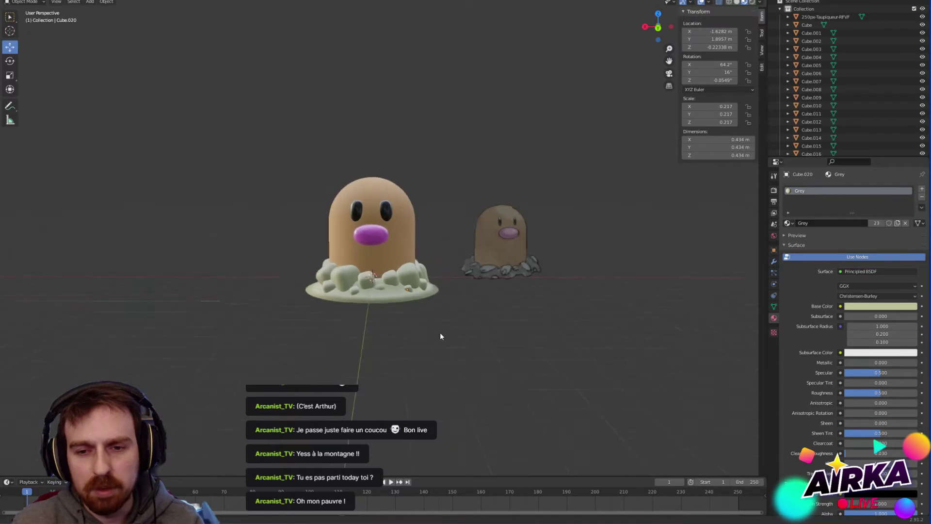
# Step: Duplicate a stone on the body's positive-X side and place the copy at about X 2.40 m, Y 0.43 m, Z -0.39 m
pyautogui.moveTo(304, 363); pyautogui.dragTo(322, 353, button='middle')
pyautogui.click(323, 352)
pyautogui.hotkey('shift', 'd')
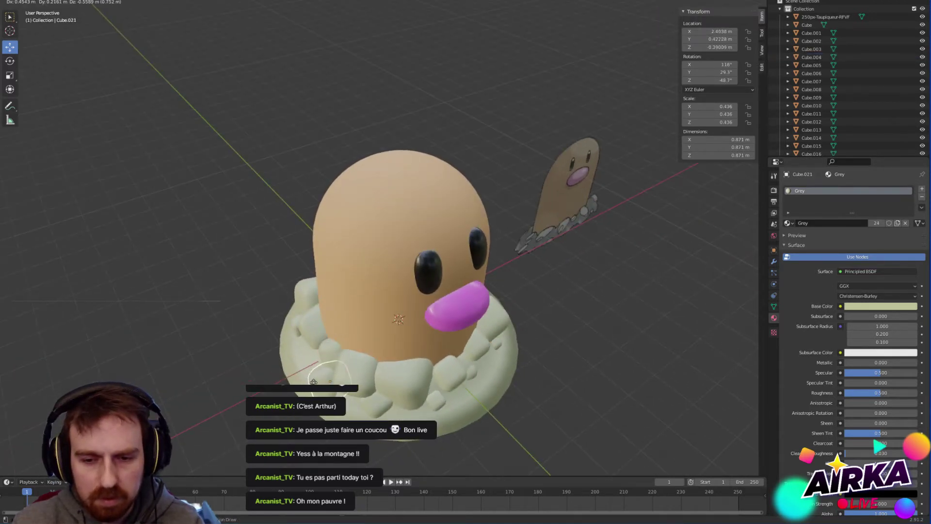
pyautogui.click(320, 371)
pyautogui.moveTo(542, 467); pyautogui.dragTo(428, 343, button='middle')
pyautogui.moveTo(522, 391); pyautogui.dragTo(512, 375, button='middle')
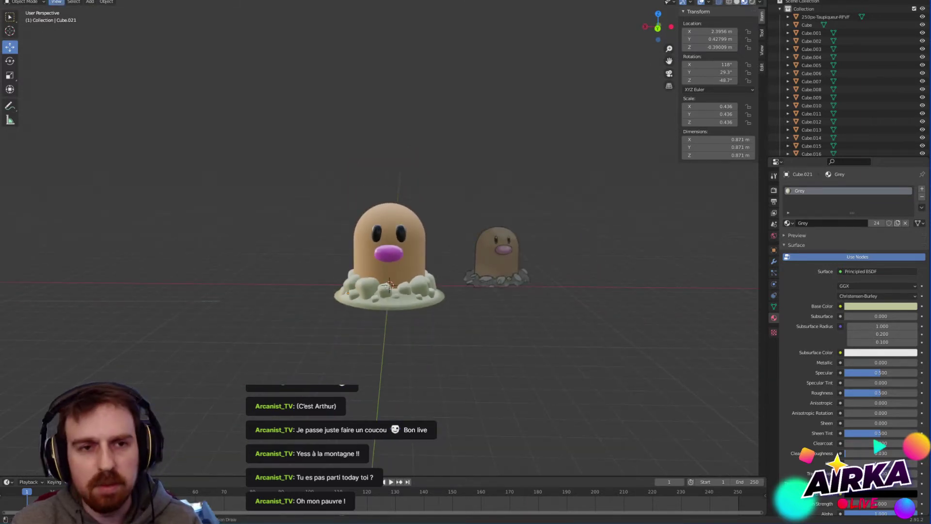
# Step: Append Scene.001 from Chenipan02.blend in the POKEMON favourite's 010 - CHENIPAN folder
pyautogui.click(17, 0)
pyautogui.click(45, 71)
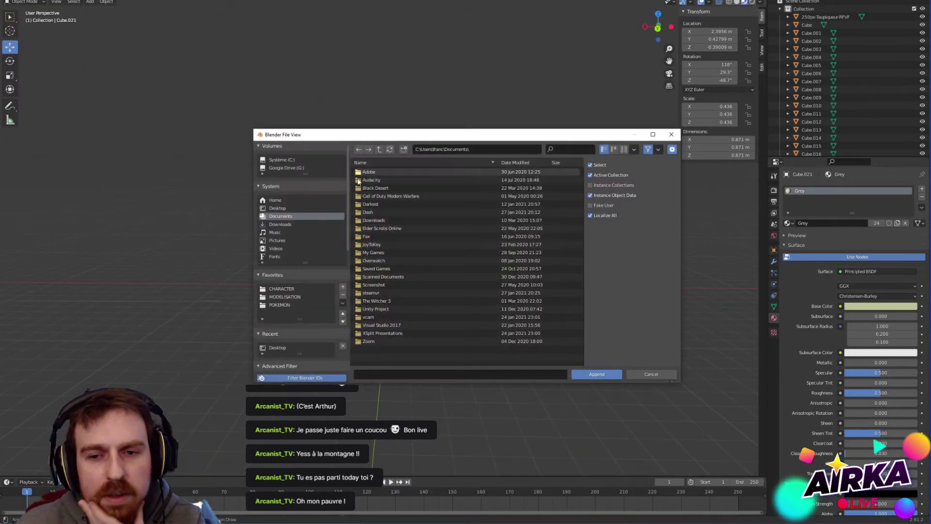
pyautogui.click(295, 288)
pyautogui.click(298, 305)
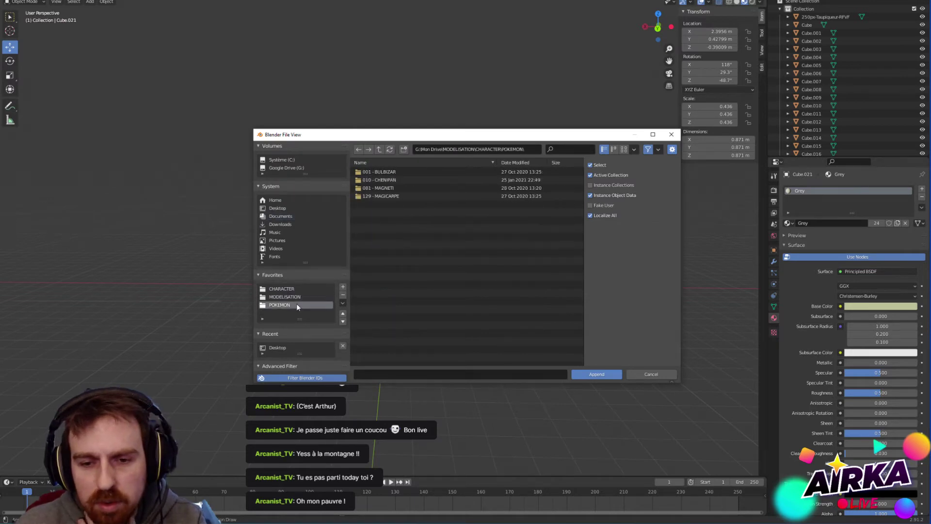
pyautogui.click(401, 180)
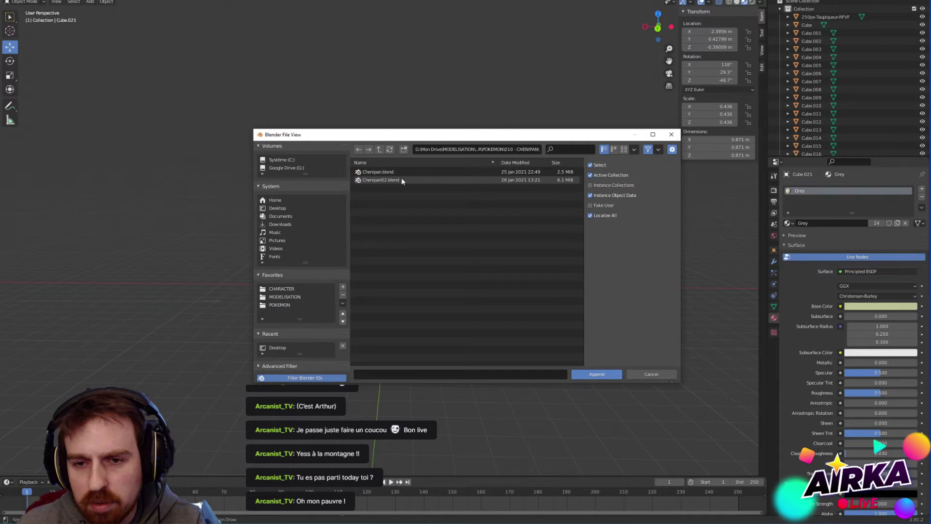
pyautogui.doubleClick(401, 180)
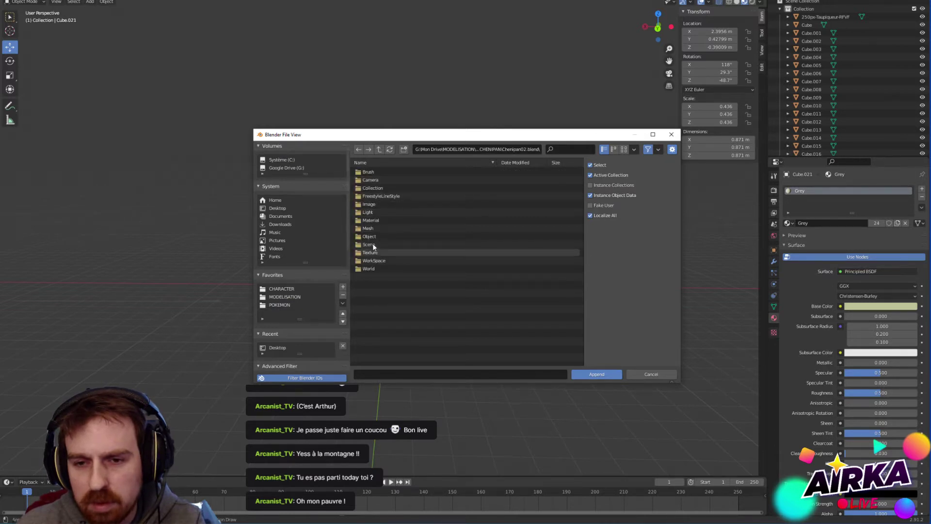
pyautogui.doubleClick(373, 246)
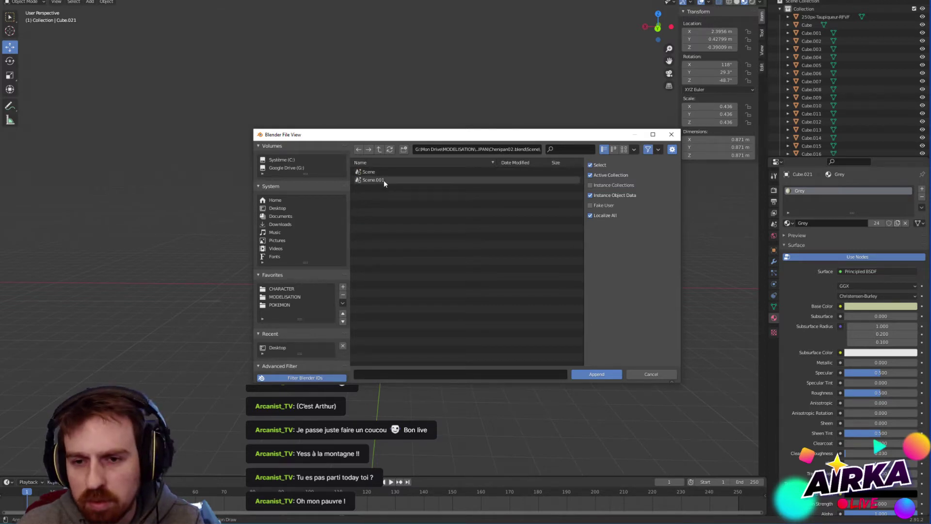
pyautogui.doubleClick(383, 179)
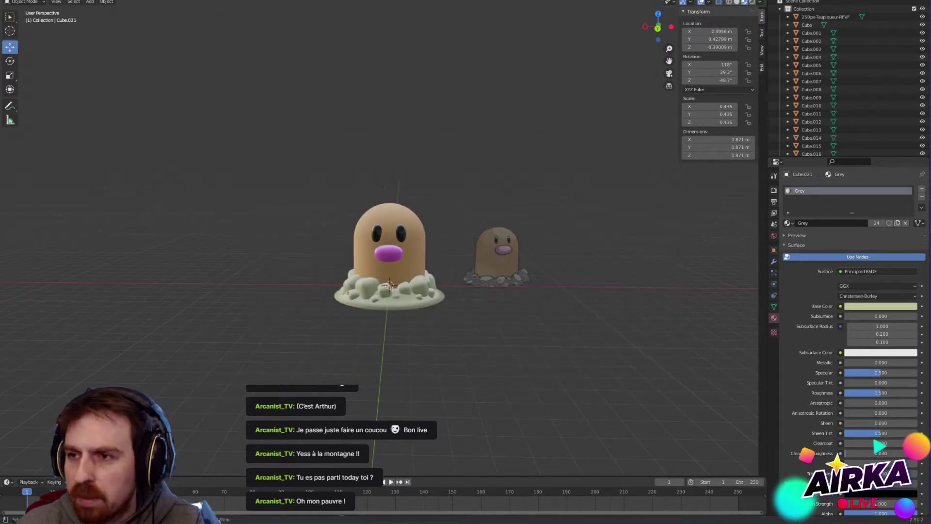
# Step: Switch to the appended Scene.001 and display it with rendered shading
pyautogui.click(780, 0)
pyautogui.click(791, 4)
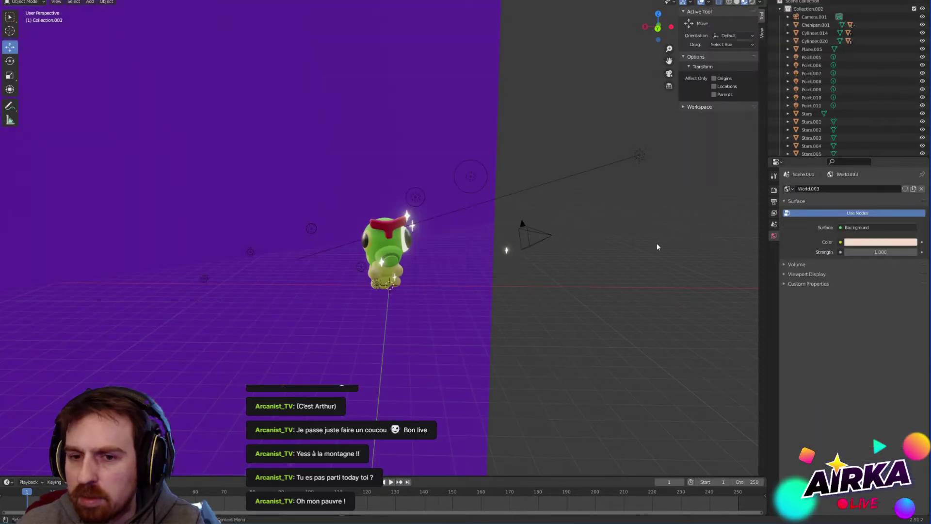
pyautogui.moveTo(514, 259); pyautogui.dragTo(467, 258, button='middle')
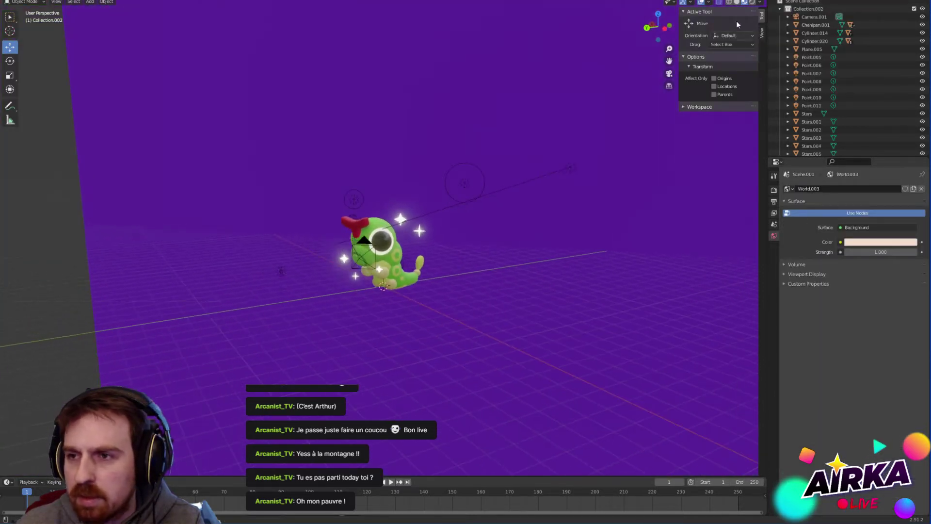
pyautogui.click(754, 3)
pyautogui.moveTo(416, 275); pyautogui.dragTo(421, 238, button='middle')
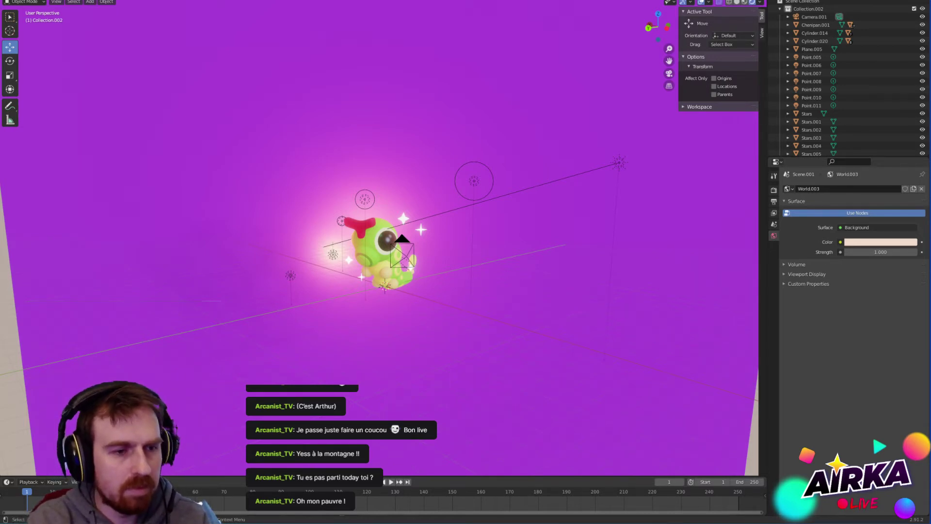
# Step: Select the purple background plane together with all the point lights around the caterpillar
pyautogui.click(479, 363)
pyautogui.moveTo(479, 362); pyautogui.dragTo(469, 312, button='middle')
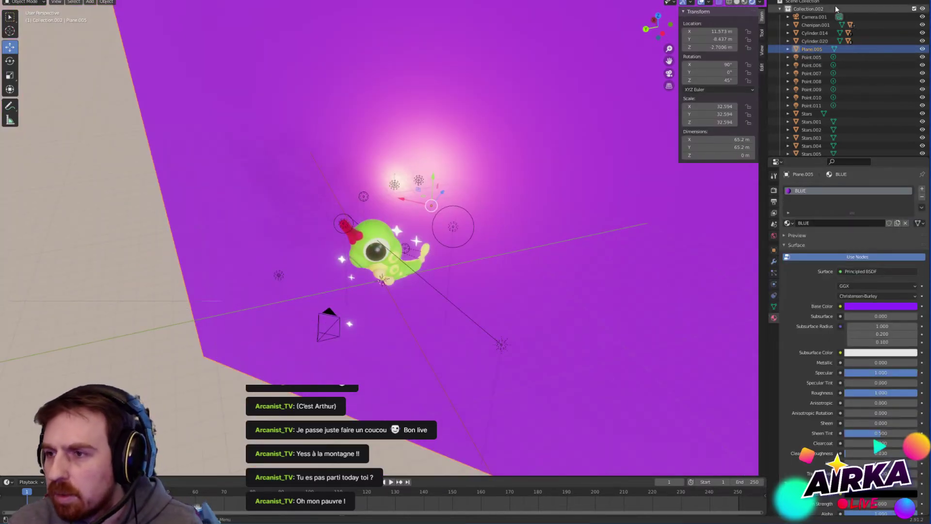
pyautogui.moveTo(514, 193); pyautogui.dragTo(501, 224, button='middle')
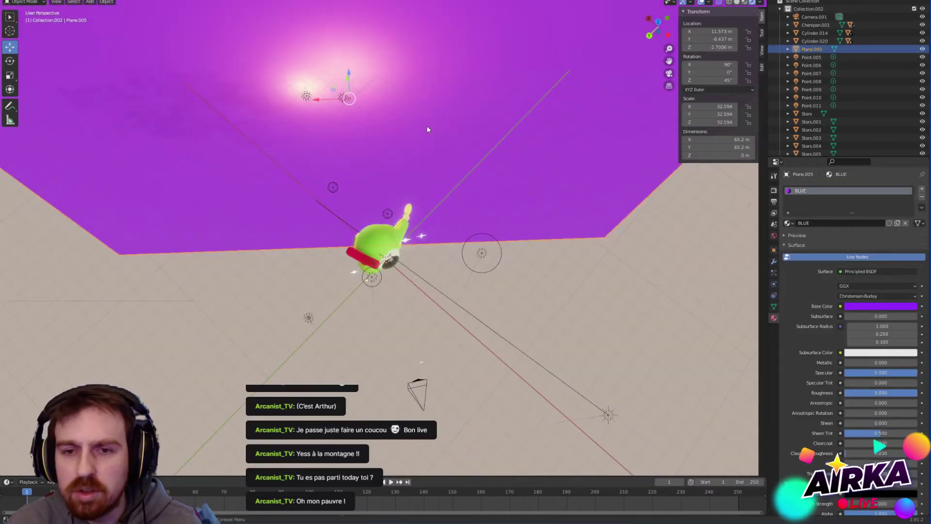
pyautogui.scroll(3, 304, 60)
pyautogui.keyDown('shift'); pyautogui.moveTo(344, 92); pyautogui.dragTo(400, 206, button='middle'); pyautogui.keyUp('shift')
pyautogui.keyDown('shift'); pyautogui.click(310, 105); pyautogui.keyUp('shift')
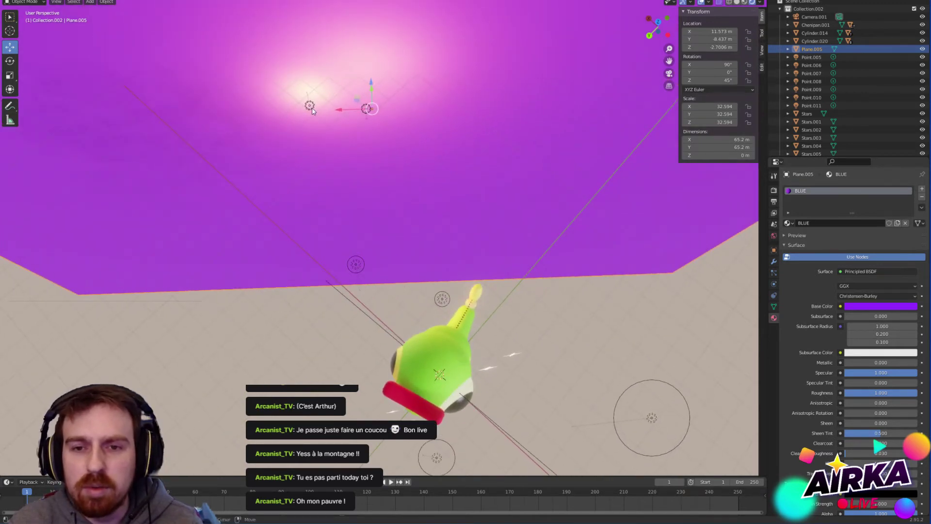
pyautogui.keyDown('shift'); pyautogui.click(367, 109); pyautogui.keyUp('shift')
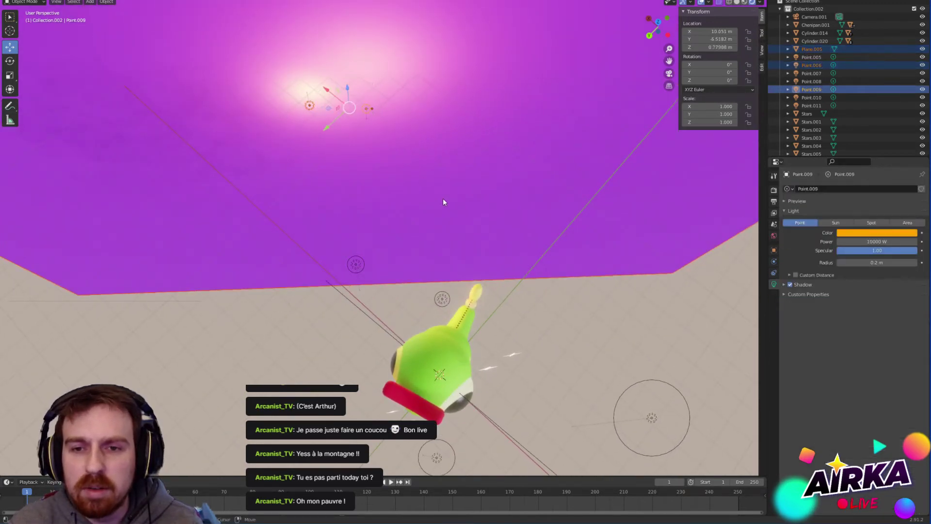
pyautogui.keyDown('shift'); pyautogui.click(355, 265); pyautogui.keyUp('shift')
pyautogui.keyDown('shift'); pyautogui.click(441, 299); pyautogui.keyUp('shift')
pyautogui.keyDown('shift'); pyautogui.click(654, 418); pyautogui.keyUp('shift')
pyautogui.scroll(-2, 576, 418)
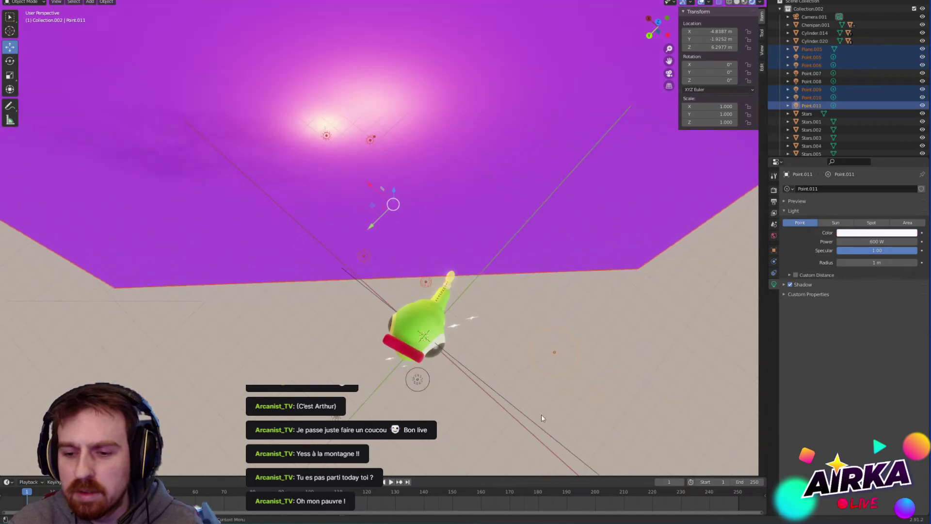
pyautogui.keyDown('shift'); pyautogui.click(418, 379); pyautogui.keyUp('shift')
pyautogui.keyDown('shift'); pyautogui.click(337, 417); pyautogui.keyUp('shift')
pyautogui.scroll(2, 445, 419)
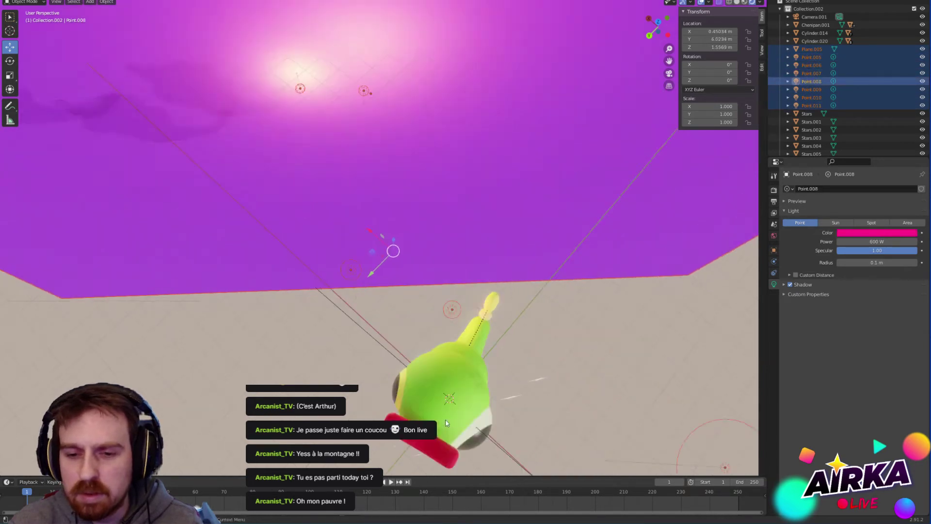
# Step: Add the sparkle stars and the camera to the selection and copy the selected objects
pyautogui.keyDown('shift'); pyautogui.moveTo(467, 391); pyautogui.dragTo(449, 201, button='middle'); pyautogui.keyUp('shift')
pyautogui.keyDown('shift'); pyautogui.click(450, 190); pyautogui.keyUp('shift')
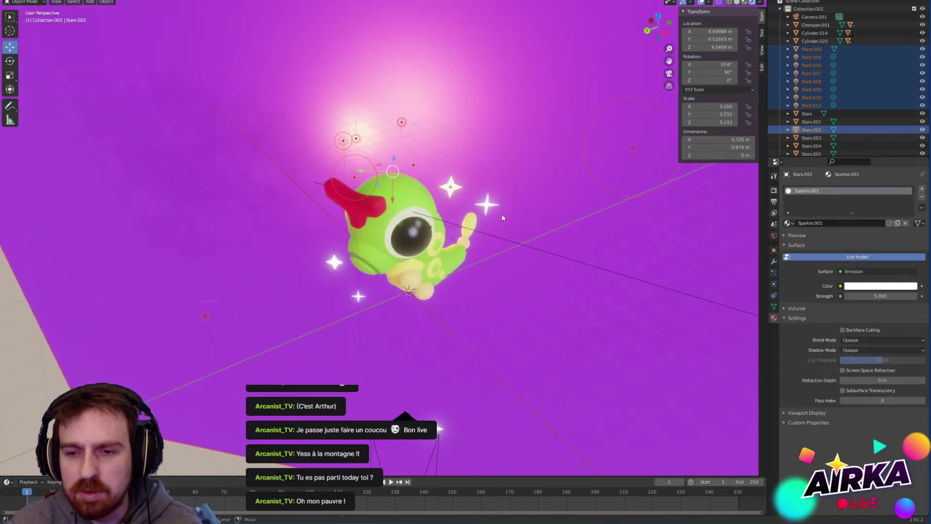
pyautogui.keyDown('shift'); pyautogui.click(488, 206); pyautogui.keyUp('shift')
pyautogui.keyDown('shift'); pyautogui.click(332, 267); pyautogui.keyUp('shift')
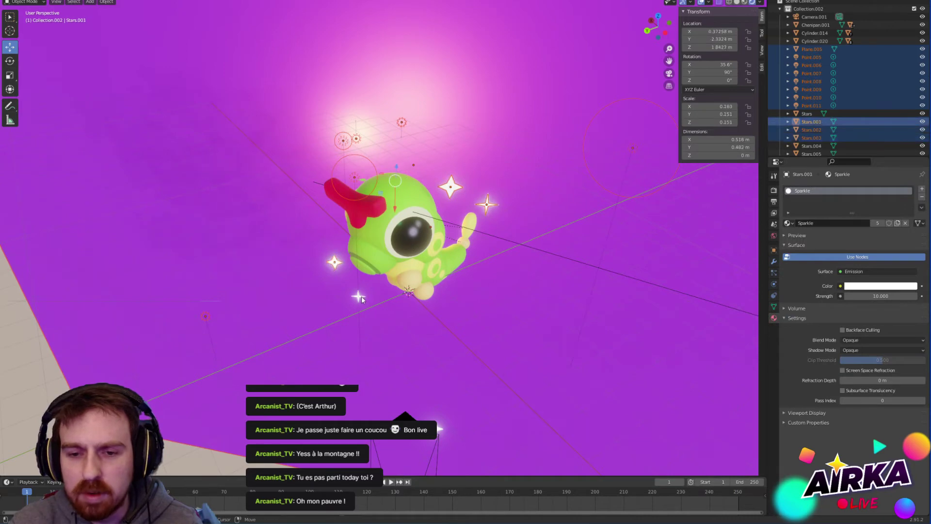
pyautogui.keyDown('shift'); pyautogui.click(358, 296); pyautogui.keyUp('shift')
pyautogui.moveTo(374, 310); pyautogui.dragTo(443, 334, button='middle')
pyautogui.keyDown('shift'); pyautogui.click(386, 283); pyautogui.keyUp('shift')
pyautogui.keyDown('shift'); pyautogui.click(381, 281); pyautogui.keyUp('shift')
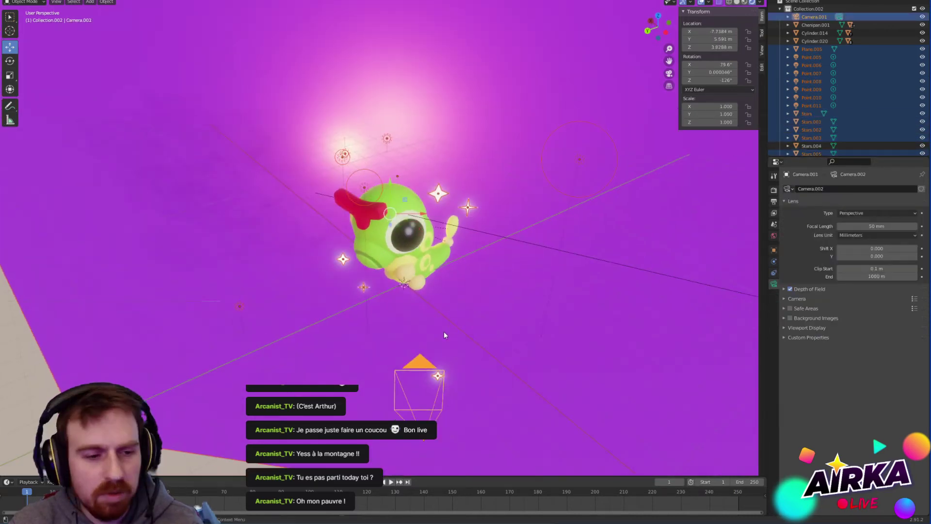
pyautogui.hotkey('ctrl', 'c')
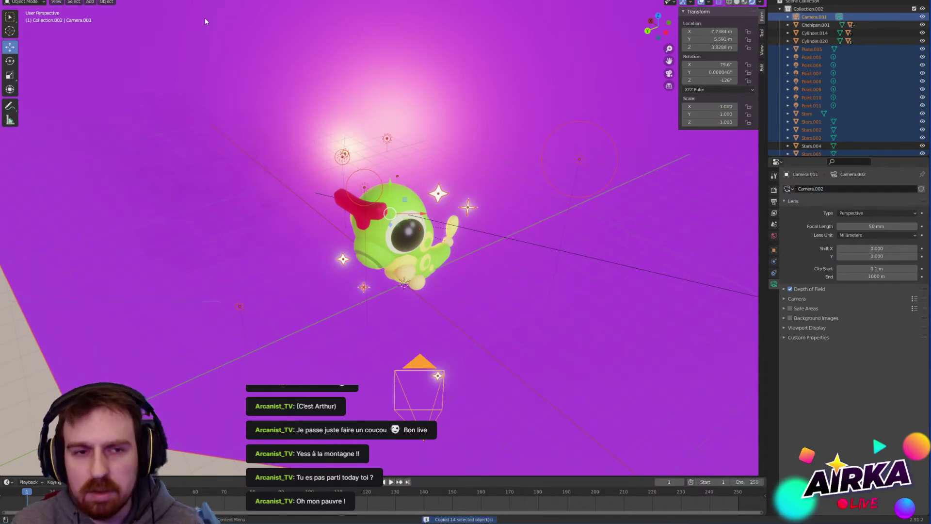
# Step: Return to the original Taupiqueur scene and delete the reference image
pyautogui.click(774, 0)
pyautogui.click(805, 1)
pyautogui.scroll(-3, 406, 235)
pyautogui.moveTo(400, 234); pyautogui.dragTo(511, 238, button='middle')
pyautogui.click(511, 241)
pyautogui.press('Delete')
pyautogui.scroll(-2, 418, 202)
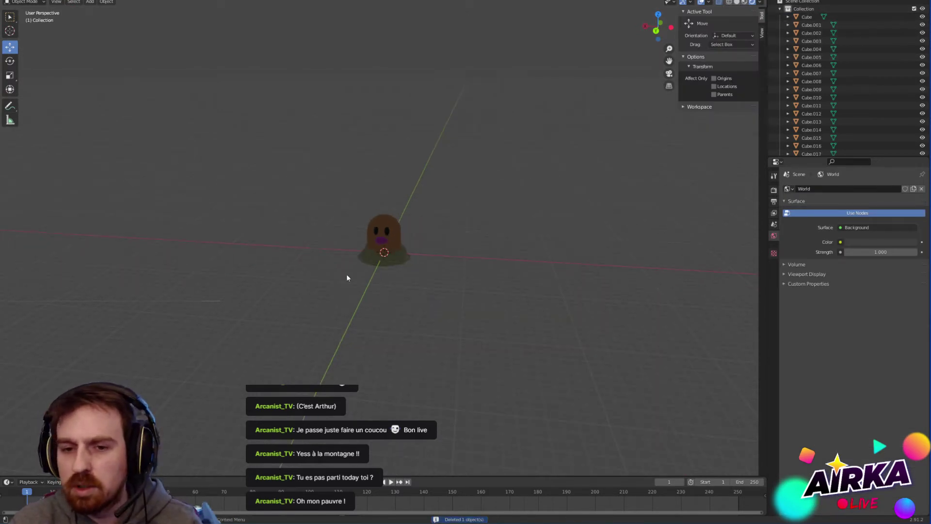
# Step: Parent all of the Taupiqueur's parts and stones to the brown body, keeping their transforms
pyautogui.press('a')
pyautogui.moveTo(472, 179); pyautogui.dragTo(416, 218, button='middle')
pyautogui.moveTo(421, 257); pyautogui.dragTo(509, 251, button='middle')
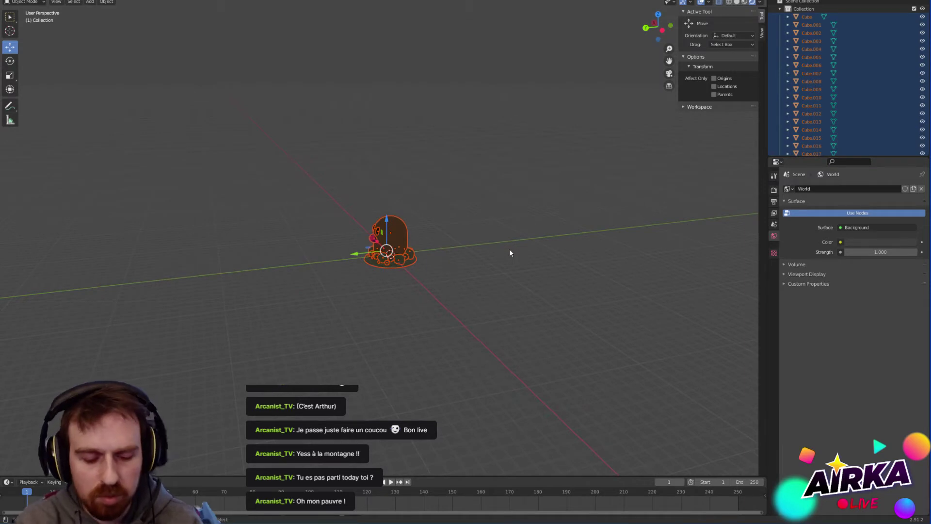
pyautogui.scroll(5, 424, 241)
pyautogui.keyDown('shift'); pyautogui.click(438, 261); pyautogui.keyUp('shift')
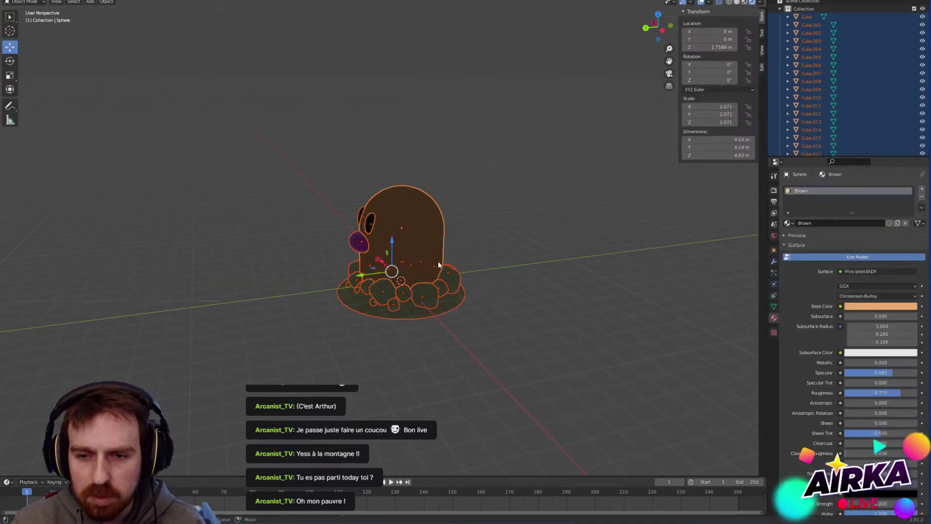
pyautogui.hotkey('ctrl', 'p')
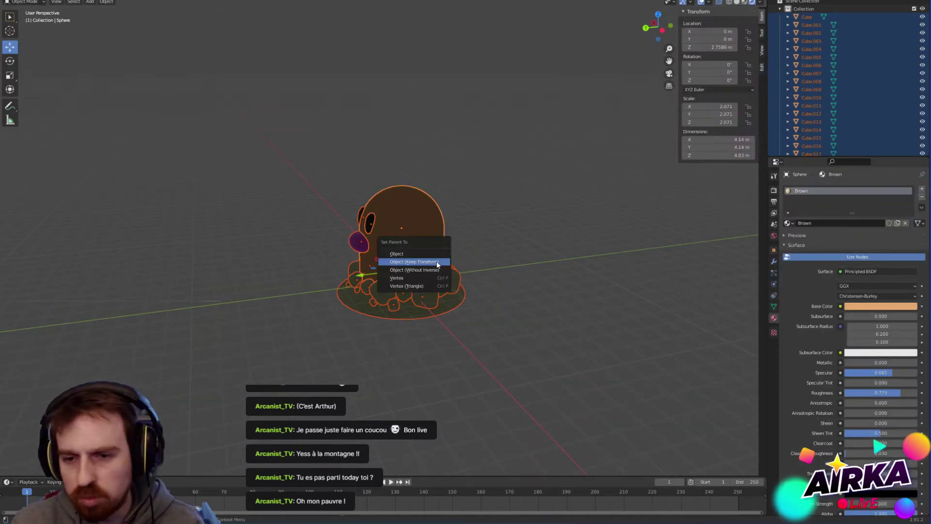
pyautogui.click(436, 261)
# Step: Try moving the brown body to test the parenting, and undo the move
pyautogui.moveTo(368, 316); pyautogui.dragTo(426, 255, button='middle')
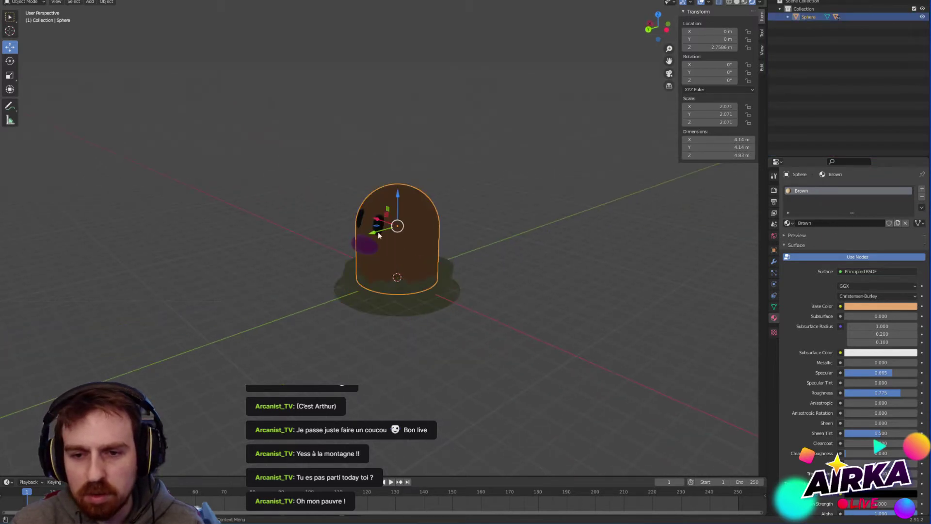
pyautogui.moveTo(378, 221); pyautogui.dragTo(344, 214)
pyautogui.hotkey('ctrl', 'z')
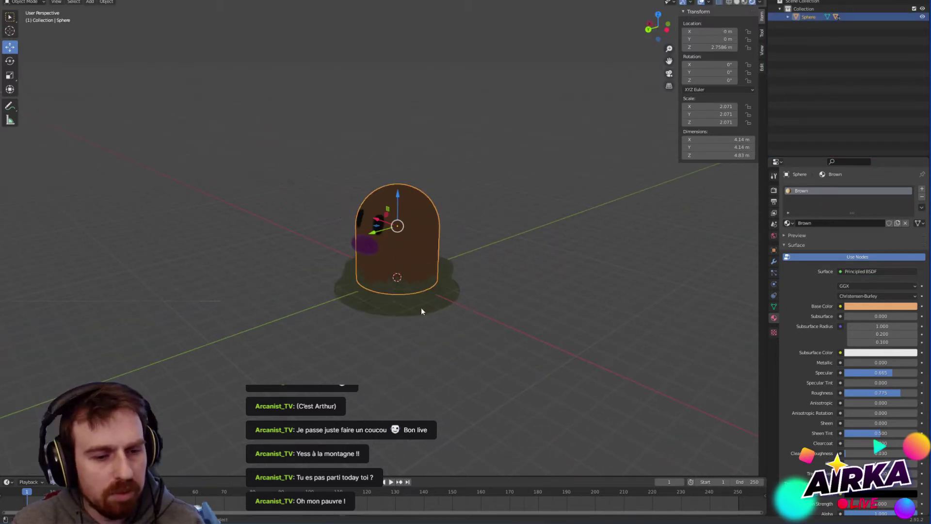
# Step: Paste the copied backdrop, point lights, stars and camera into the Taupiqueur scene
pyautogui.click(490, 316)
pyautogui.hotkey('ctrl', 'v')
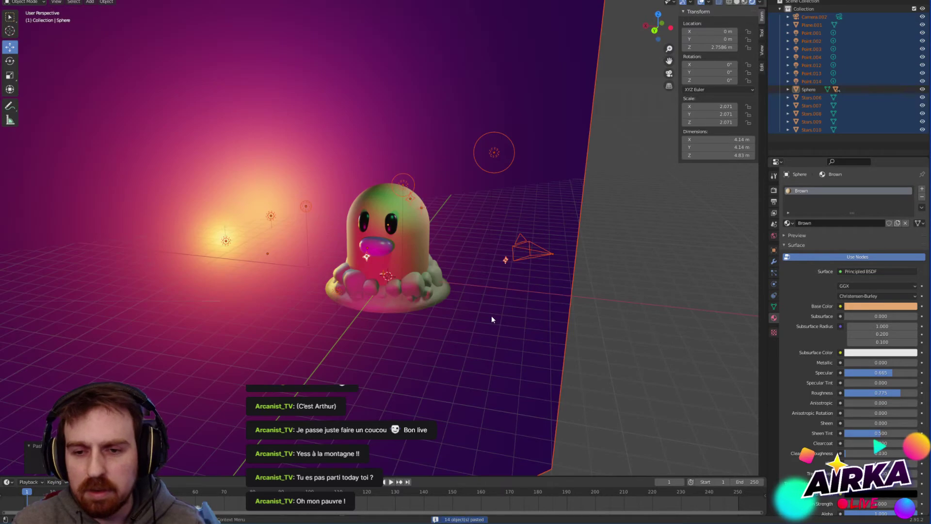
pyautogui.scroll(-1, 491, 315)
# Step: Keep Eevee as the render engine and enable Ambient Occlusion, Bloom and Screen Space Reflections, leaving Motion Blur off
pyautogui.click(773, 189)
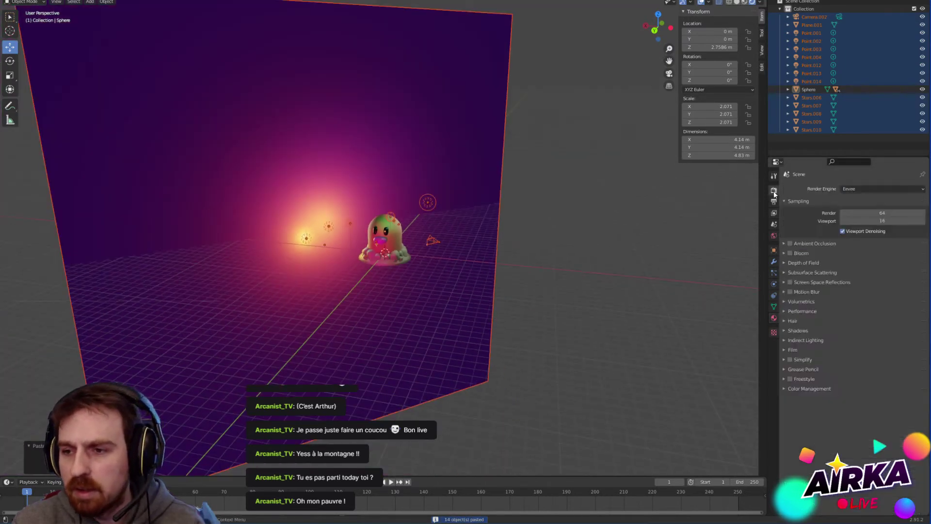
pyautogui.click(857, 189)
pyautogui.click(864, 197)
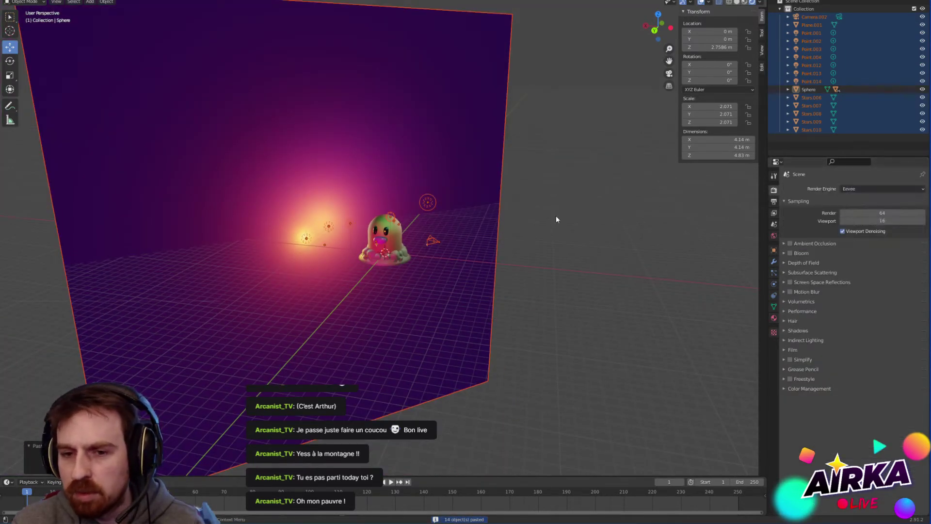
pyautogui.moveTo(790, 243); pyautogui.dragTo(790, 253)
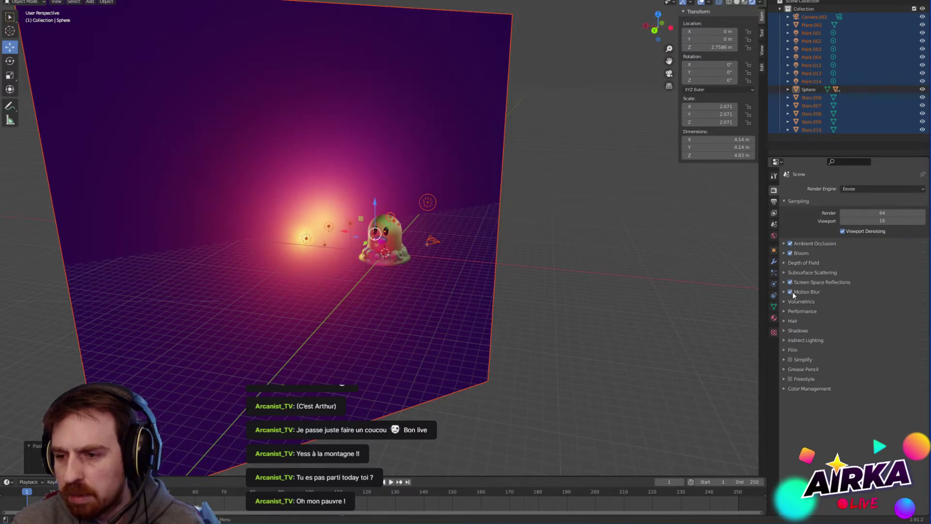
pyautogui.click(790, 292)
# Step: Select the background plane and change its BLUE.001 material's base color to a light cyan
pyautogui.click(664, 245)
pyautogui.moveTo(637, 242); pyautogui.dragTo(600, 238, button='middle')
pyautogui.click(531, 172)
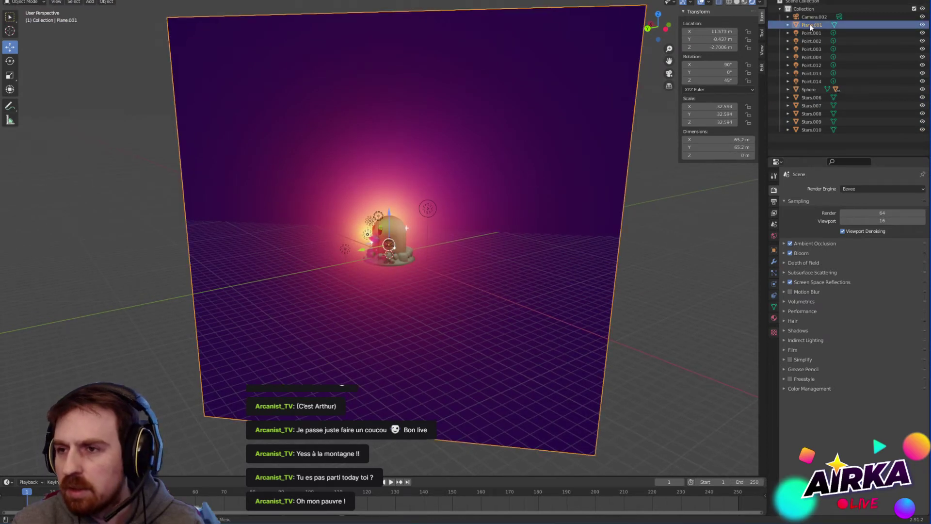
pyautogui.click(774, 318)
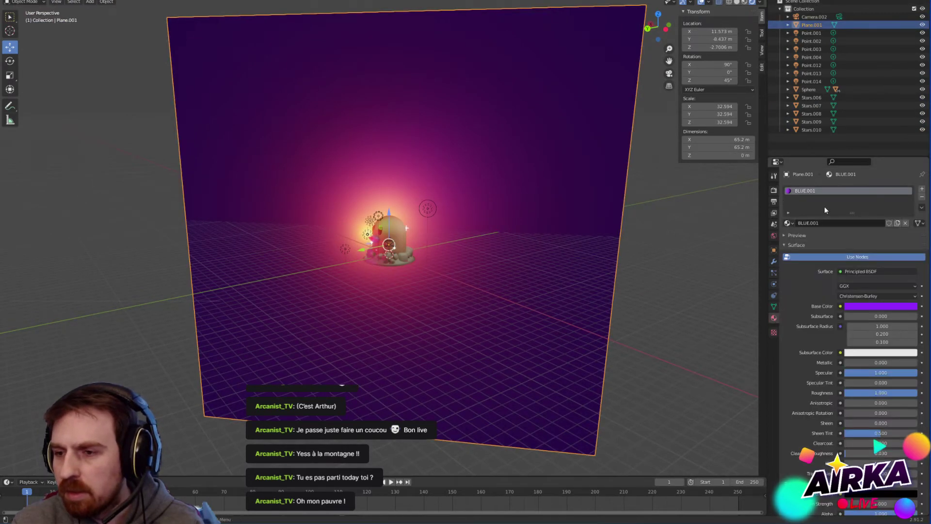
pyautogui.moveTo(601, 203)
pyautogui.mouseDown(button='middle')
pyautogui.moveTo(557, 175)
pyautogui.moveTo(542, 203)
pyautogui.moveTo(548, 194)
pyautogui.moveTo(504, 156)
pyautogui.moveTo(442, 190)
pyautogui.mouseUp(button='middle')
pyautogui.click(745, 2)
pyautogui.click(753, 3)
pyautogui.click(883, 307)
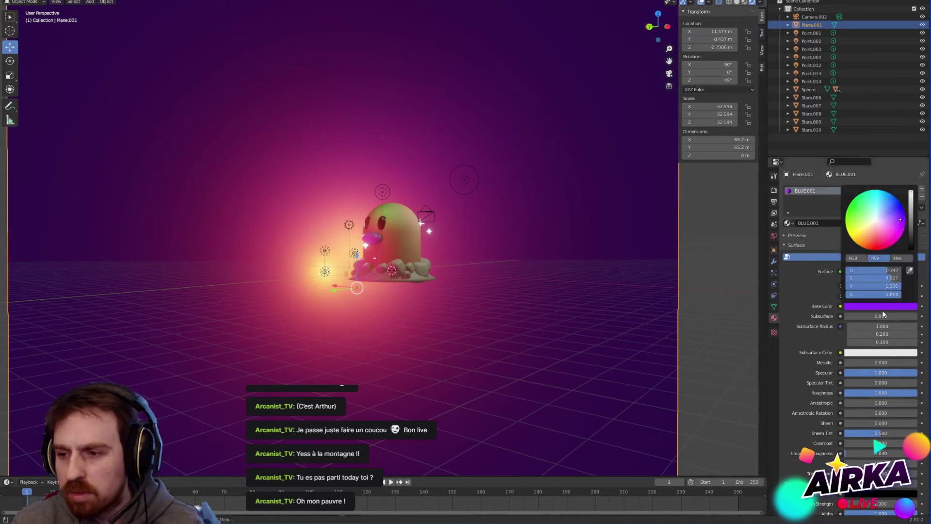
pyautogui.click(872, 270)
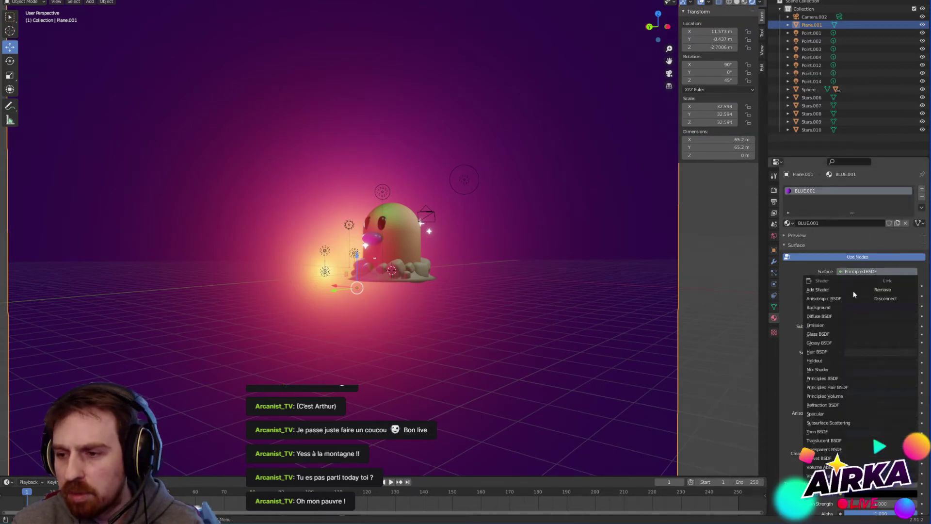
pyautogui.click(870, 307)
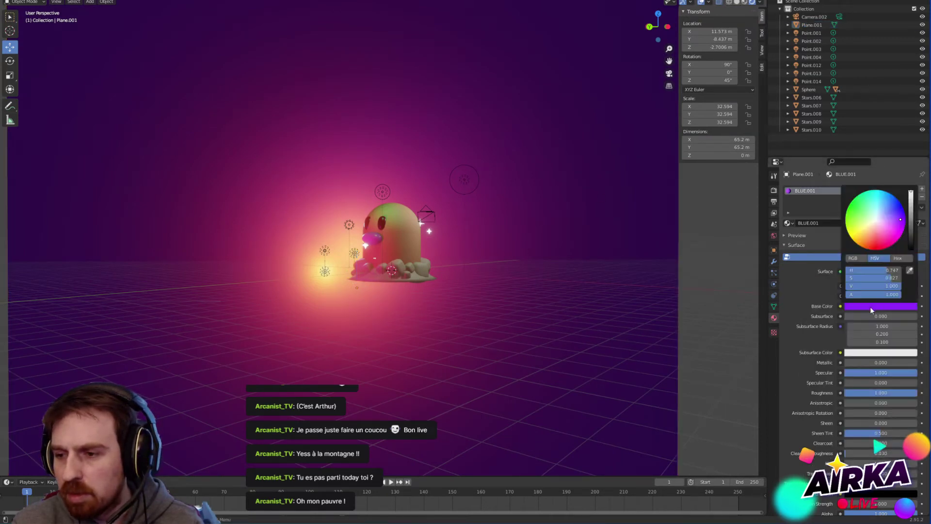
pyautogui.click(875, 207)
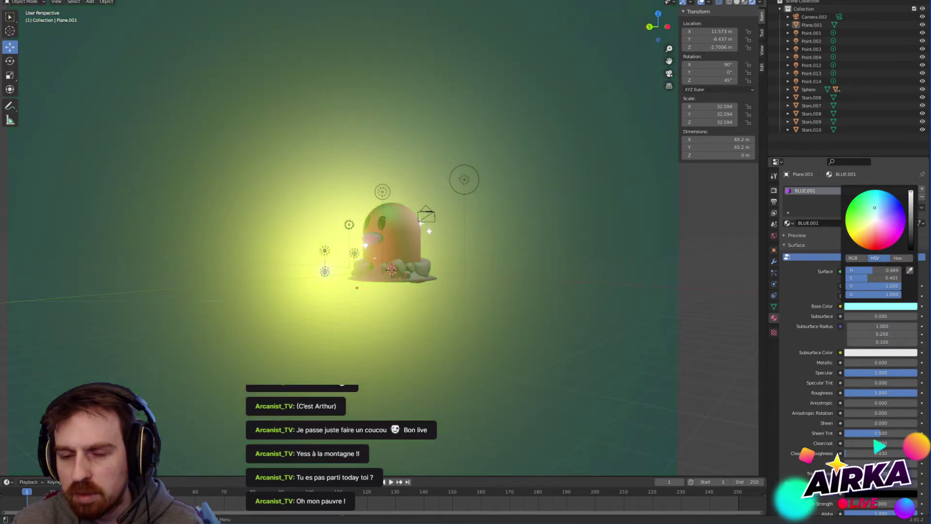
# Step: Rotate the Taupiqueur to face the camera, about 59° around Z with a slight tilt on X and Y
pyautogui.click(668, 75)
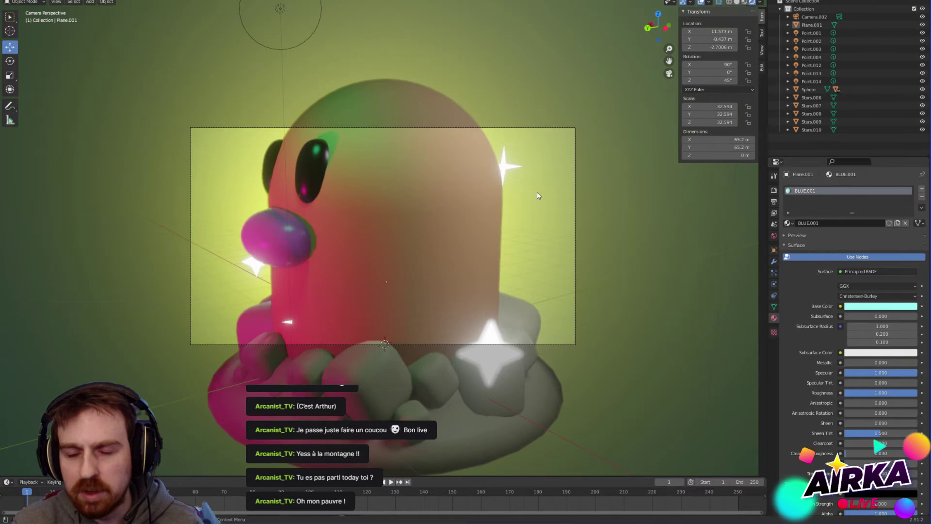
pyautogui.scroll(-10, 537, 195)
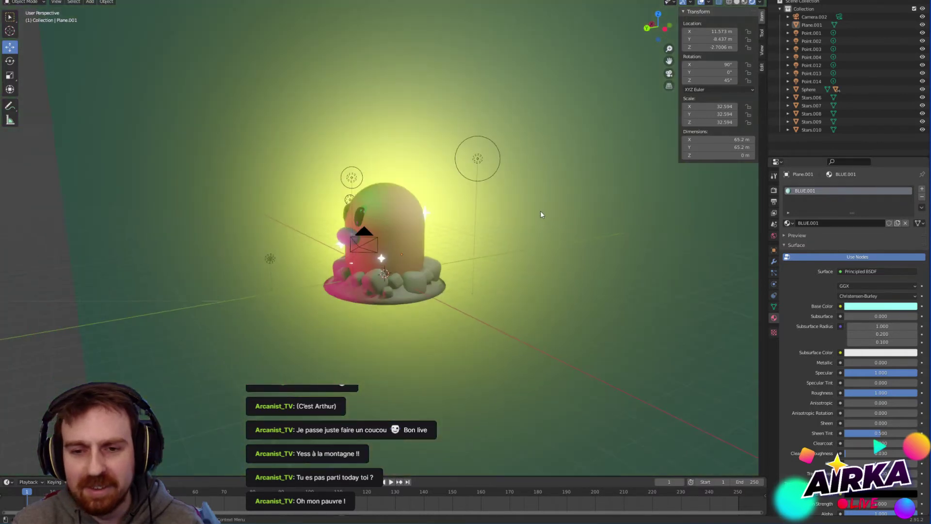
pyautogui.click(400, 231)
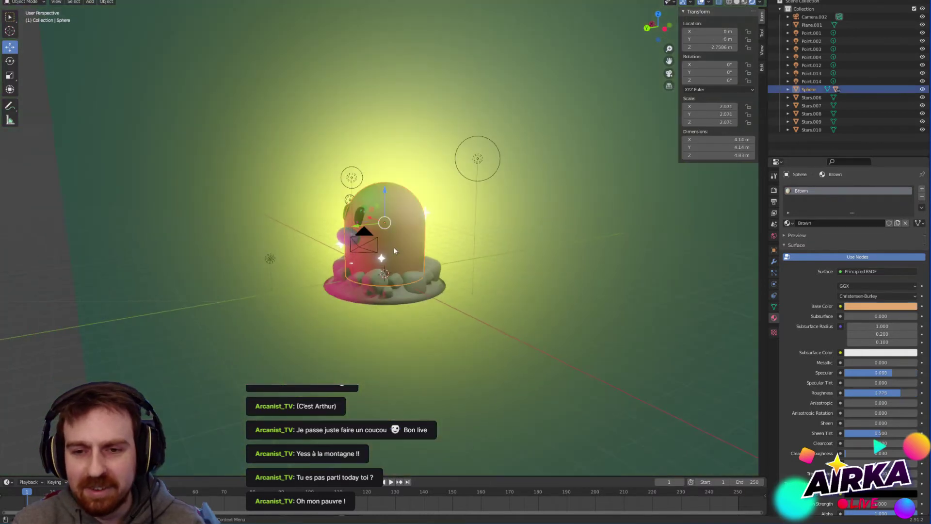
pyautogui.click(9, 61)
pyautogui.moveTo(384, 231)
pyautogui.mouseDown()
pyautogui.moveTo(398, 216)
pyautogui.moveTo(386, 220)
pyautogui.mouseUp()
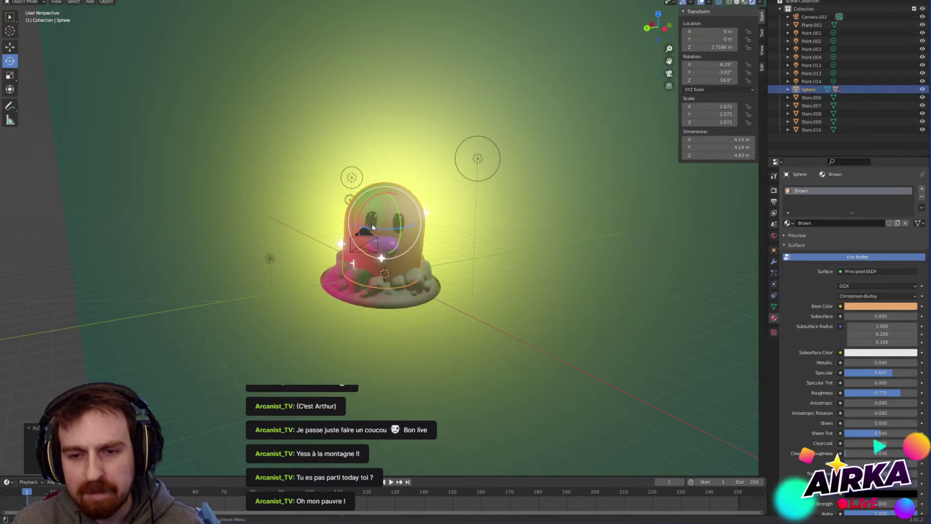
pyautogui.moveTo(372, 225); pyautogui.dragTo(474, 232, button='middle')
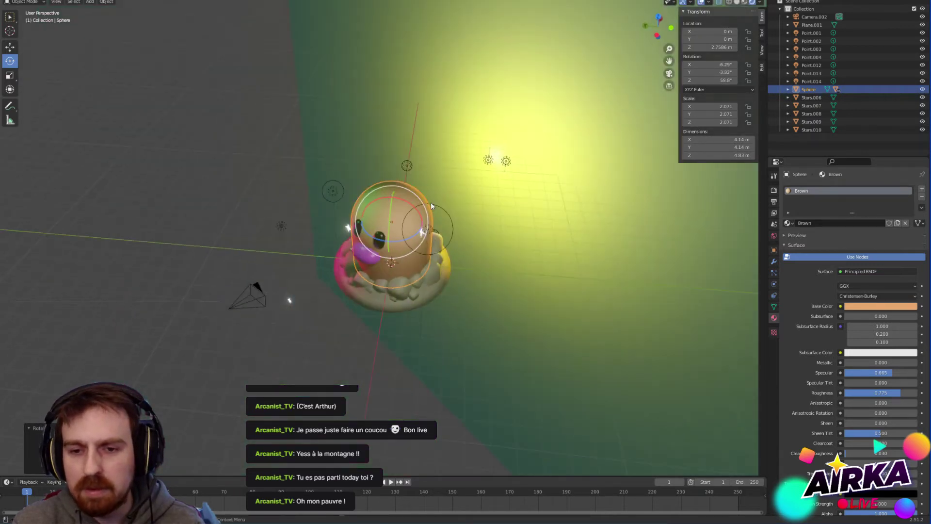
# Step: Move the Taupiqueur back toward the backdrop, to about X 4.7 m and Y -3.2 m, and check the framing through the camera
pyautogui.click(11, 47)
pyautogui.moveTo(382, 217); pyautogui.dragTo(448, 167)
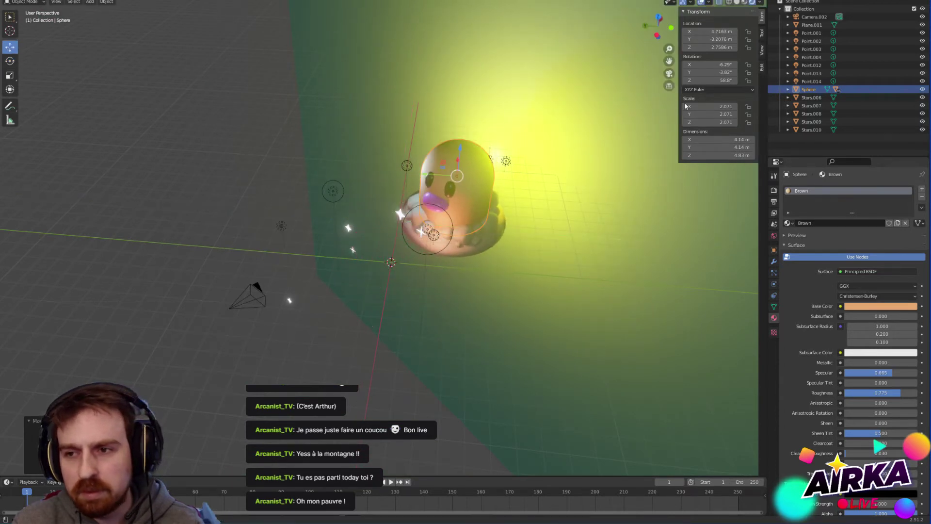
pyautogui.click(670, 74)
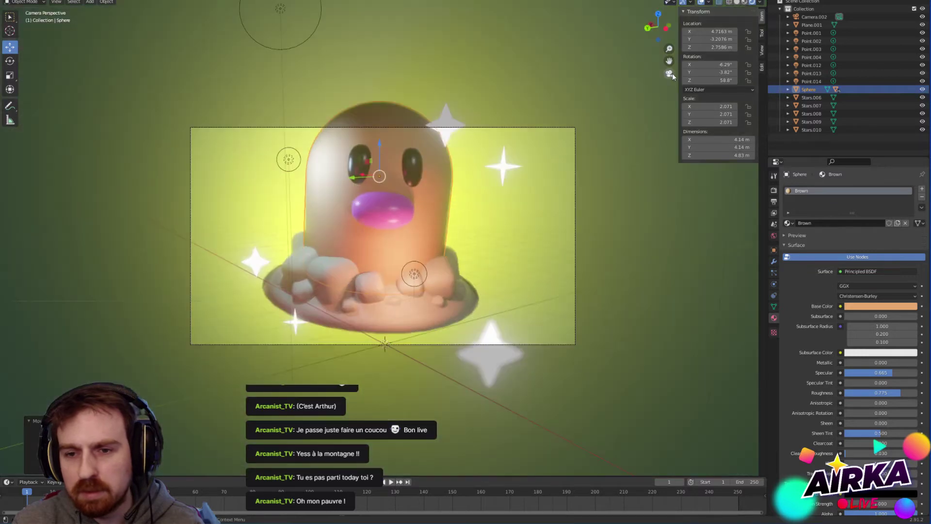
# Step: Set the output resolution to a square 1080 × 1080 px
pyautogui.click(773, 191)
pyautogui.click(774, 201)
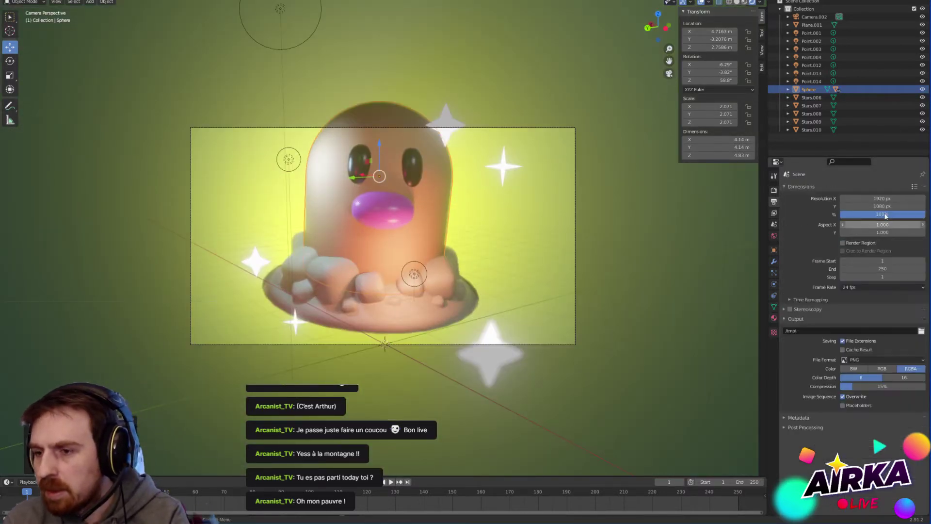
pyautogui.click(886, 199)
pyautogui.write('1080')
pyautogui.press('Tab')
pyautogui.write('1080')
pyautogui.press('Return')
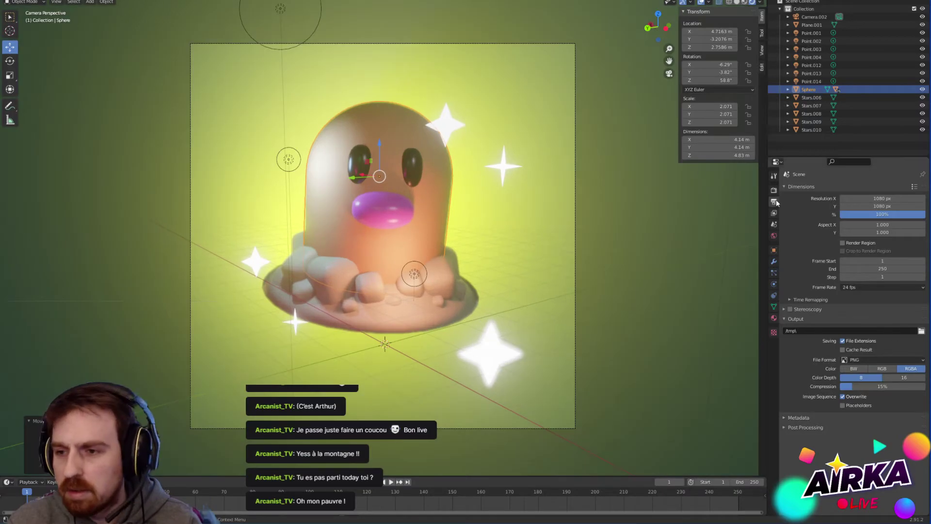
# Step: Preview the camera view with the Cycles render engine and switch back to Eevee
pyautogui.click(773, 190)
pyautogui.click(860, 190)
pyautogui.click(860, 213)
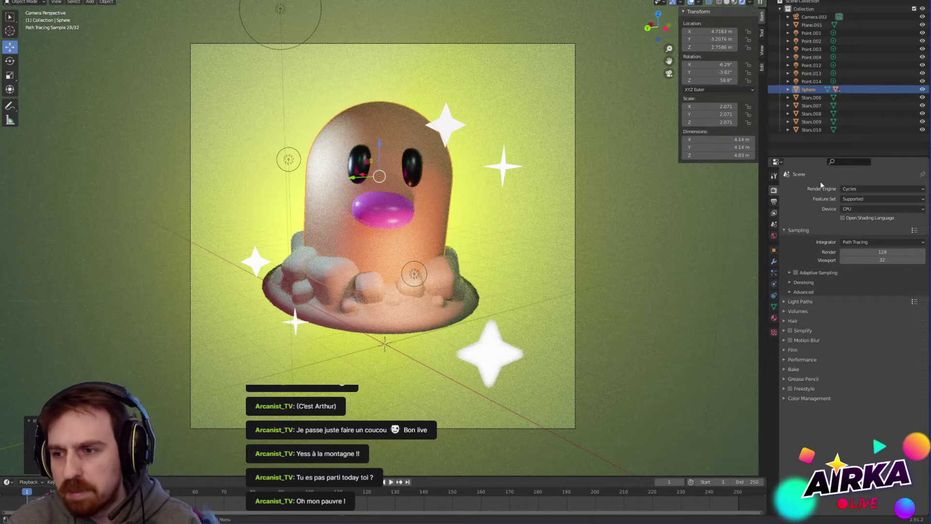
pyautogui.click(874, 188)
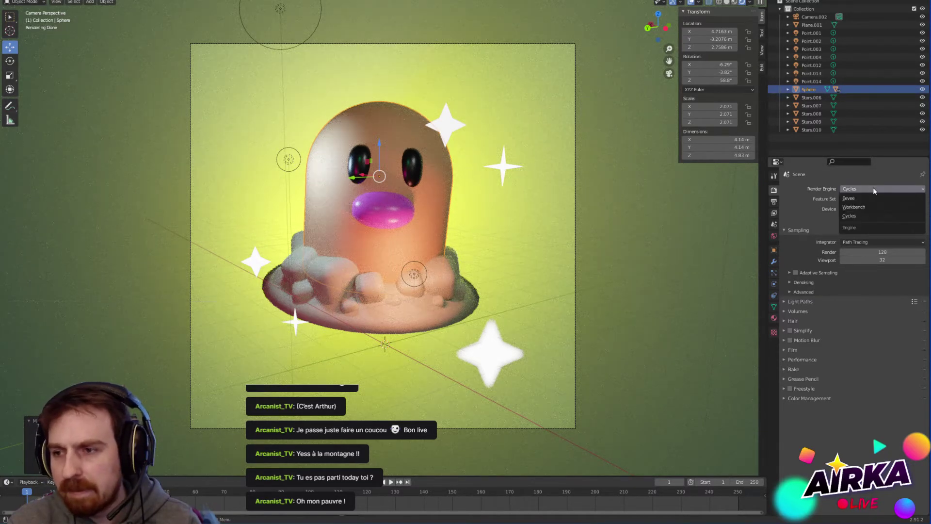
pyautogui.click(856, 200)
# Step: Switch to Scene.001, select the sun light near the caterpillar and copy it
pyautogui.scroll(-3, 496, 214)
pyautogui.moveTo(495, 214); pyautogui.dragTo(545, 173, button='middle')
pyautogui.scroll(-3, 488, 219)
pyautogui.click(587, 200)
pyautogui.moveTo(588, 199); pyautogui.dragTo(297, 197, button='middle')
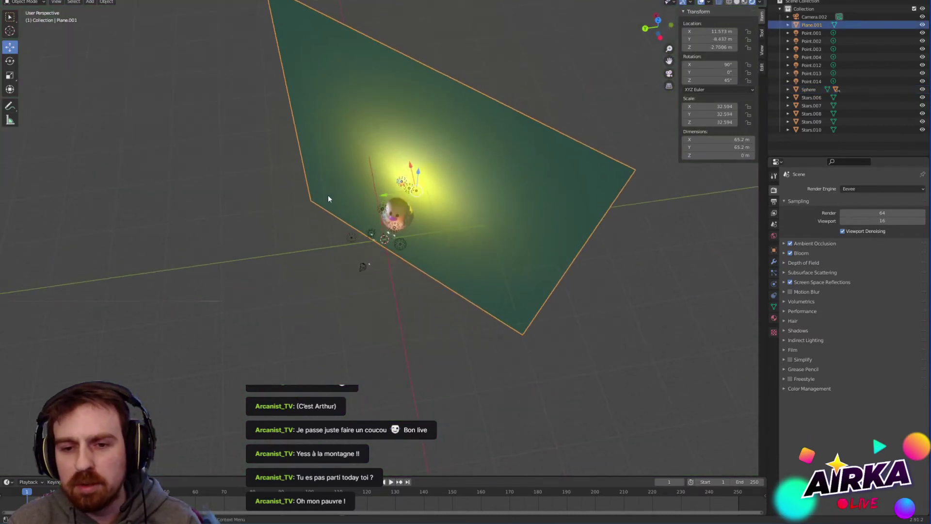
pyautogui.click(777, 0)
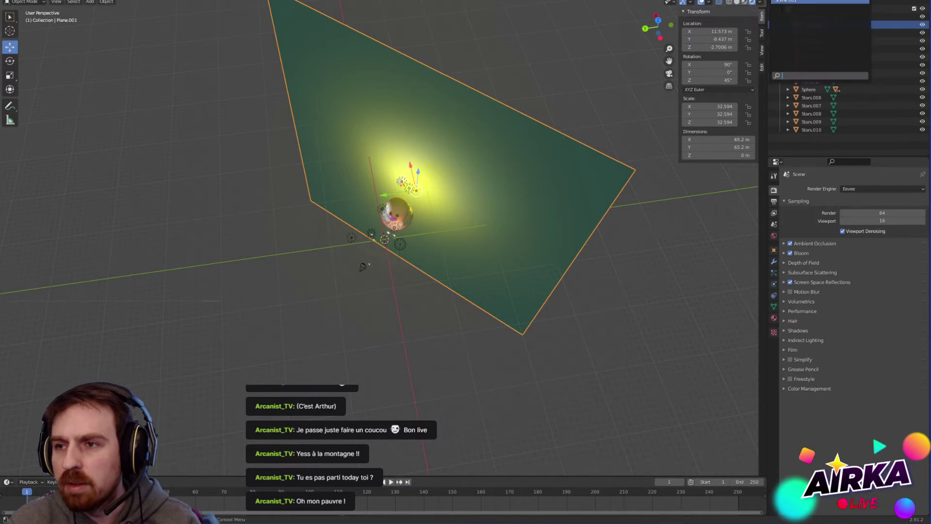
pyautogui.click(805, 1)
pyautogui.scroll(-5, 535, 143)
pyautogui.moveTo(492, 281); pyautogui.dragTo(505, 252, button='middle')
pyautogui.click(406, 239)
pyautogui.scroll(4, 507, 269)
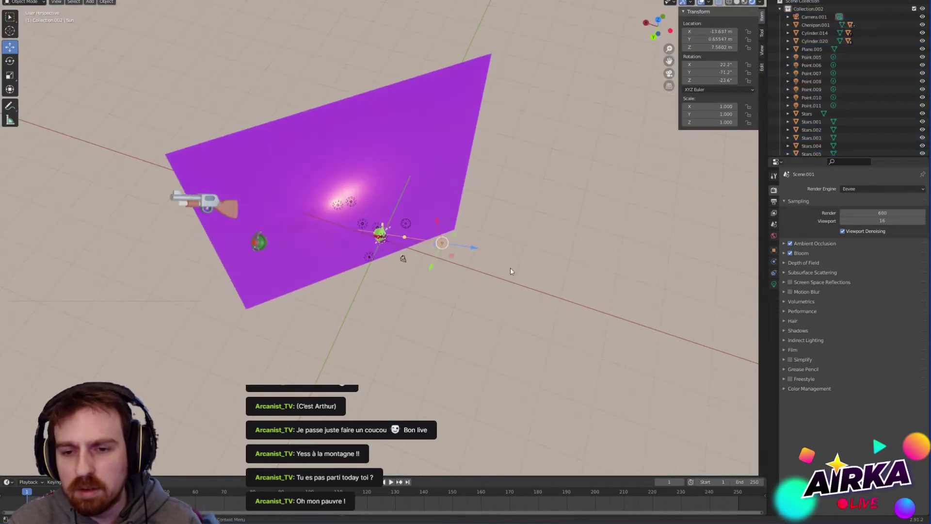
pyautogui.hotkey('ctrl', 'c')
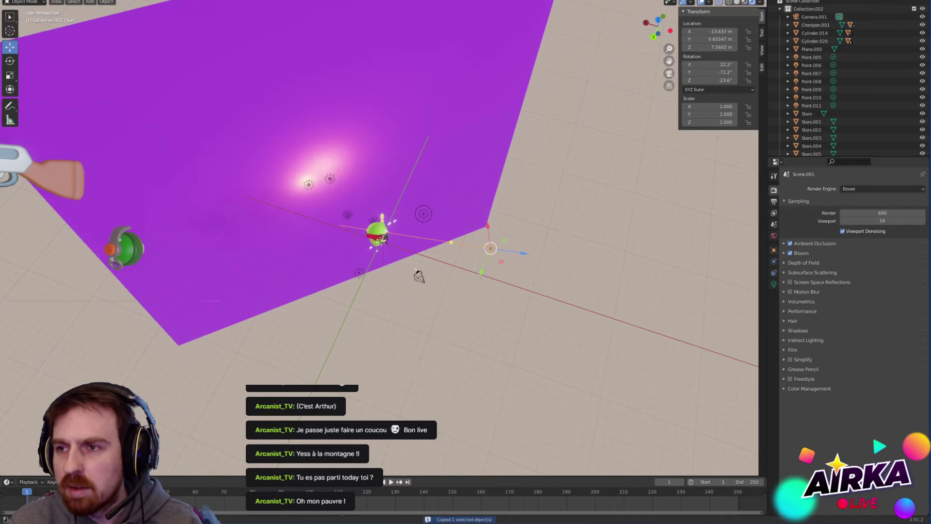
# Step: Return to the original scene containing the Taupiqueur
pyautogui.click(777, 0)
pyautogui.click(804, 1)
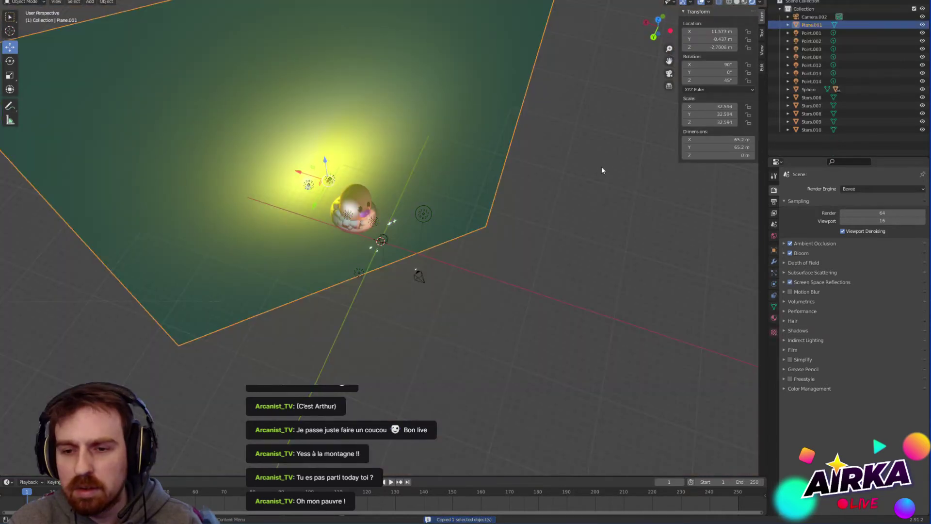
pyautogui.scroll(-8, 571, 170)
pyautogui.scroll(8, 570, 171)
pyautogui.scroll(8, 564, 202)
# Step: Rename the brown body object Taupiqueur and select it together with its whole hierarchy of child parts
pyautogui.click(405, 199)
pyautogui.moveTo(472, 162); pyautogui.dragTo(533, 165, button='middle')
pyautogui.rightClick(805, 89)
pyautogui.press('F2')
pyautogui.write('Taup')
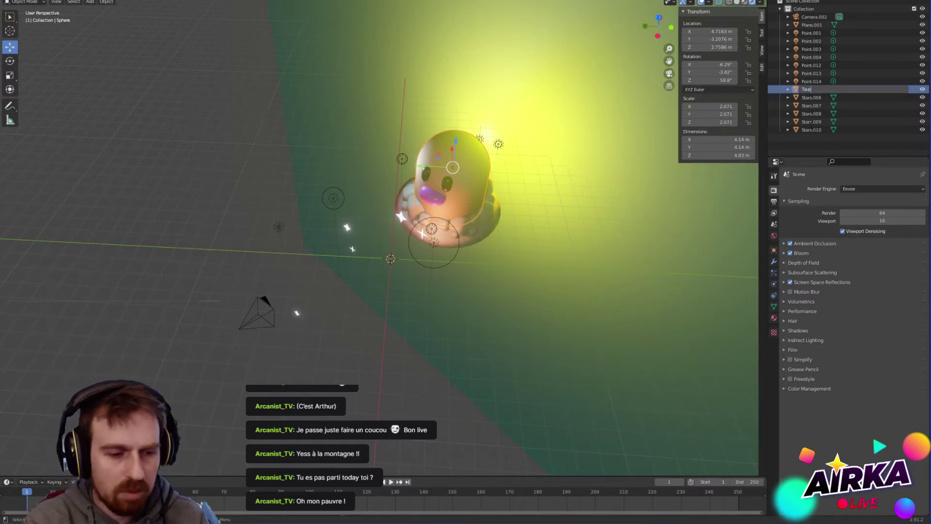
pyautogui.write('iqueur')
pyautogui.press('Return')
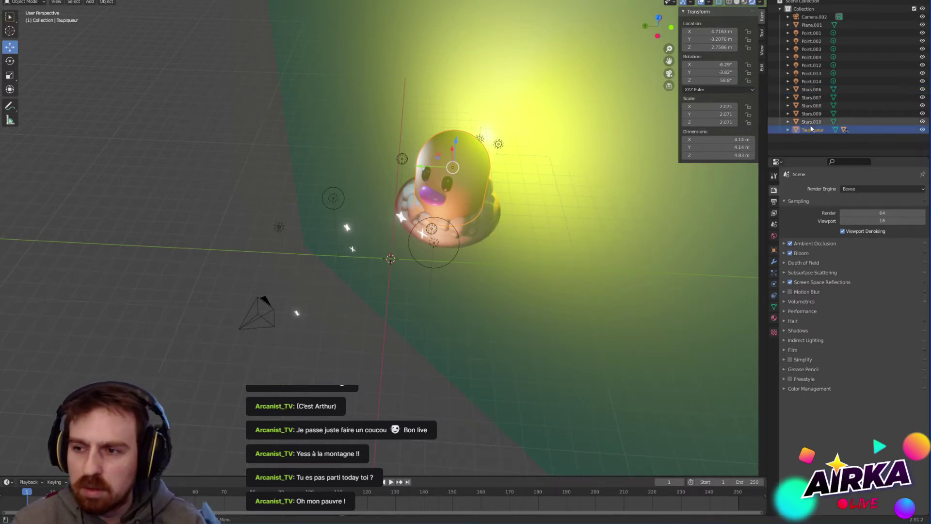
pyautogui.rightClick(815, 131)
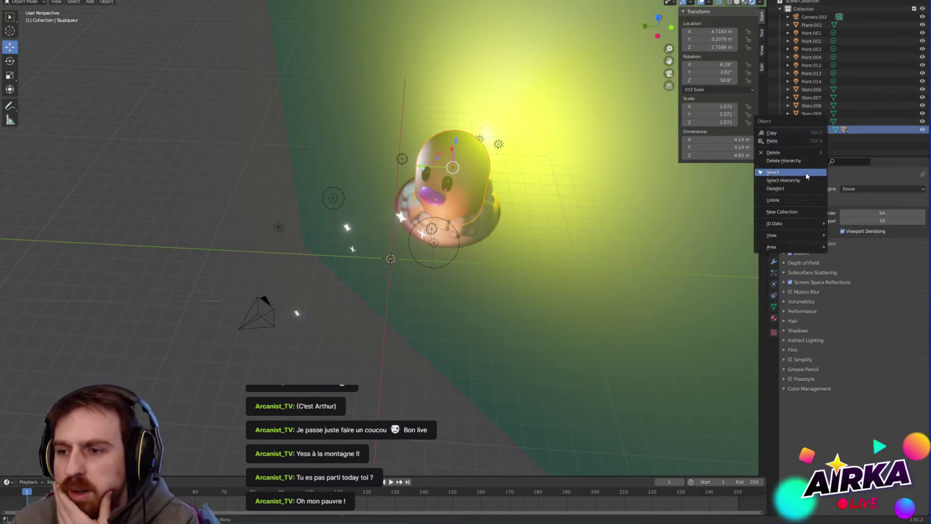
pyautogui.click(782, 180)
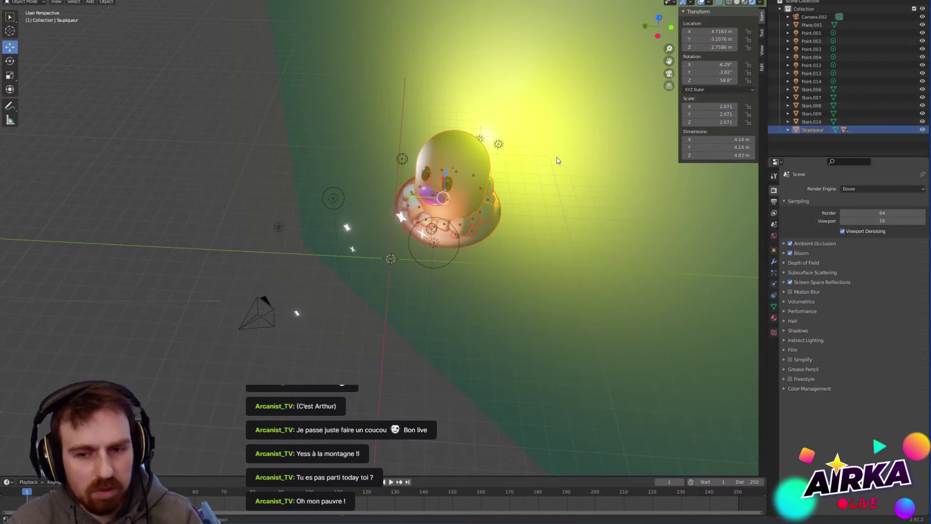
# Step: Copy the selected Taupiqueur with all its child parts and switch to Scene.001
pyautogui.hotkey('ctrl', 'c')
pyautogui.click(776, 0)
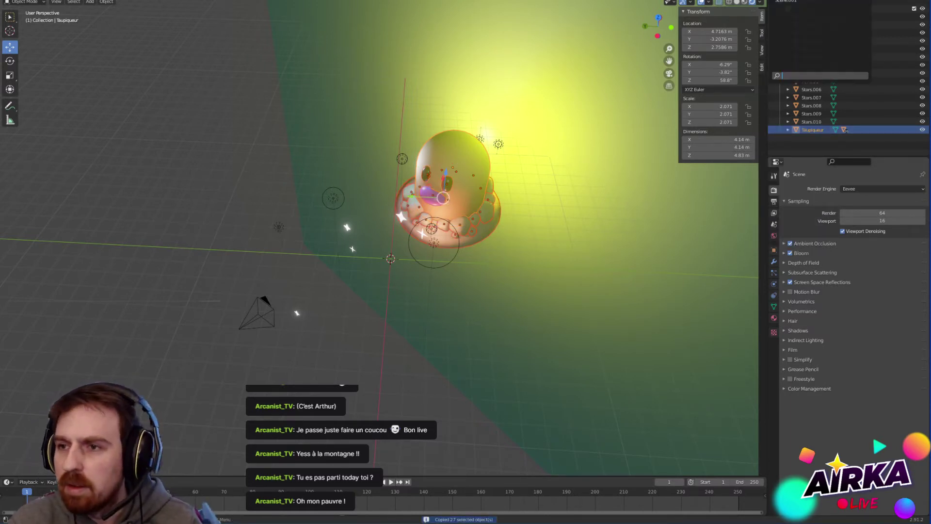
pyautogui.click(788, 2)
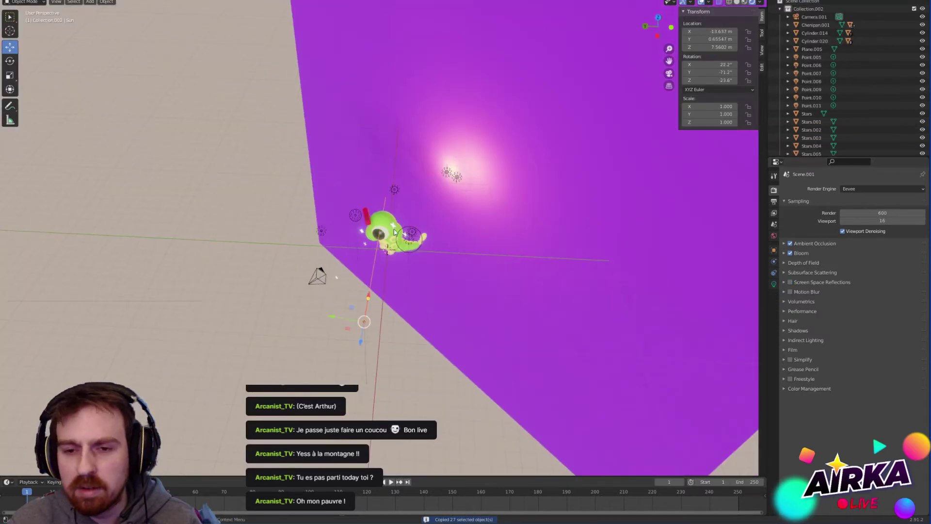
# Step: Move the Chenipan caterpillar off the backdrop to beside the shotgun and grenade, at about X 27.6, Y 27.8, Z 22.8 m
pyautogui.click(395, 232)
pyautogui.moveTo(414, 266); pyautogui.dragTo(456, 269, button='middle')
pyautogui.scroll(4, 376, 224)
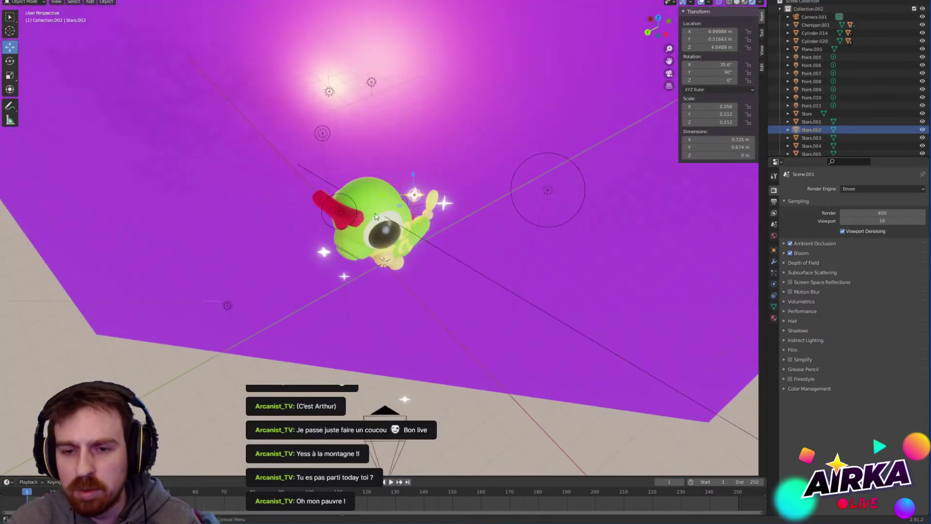
pyautogui.click(378, 214)
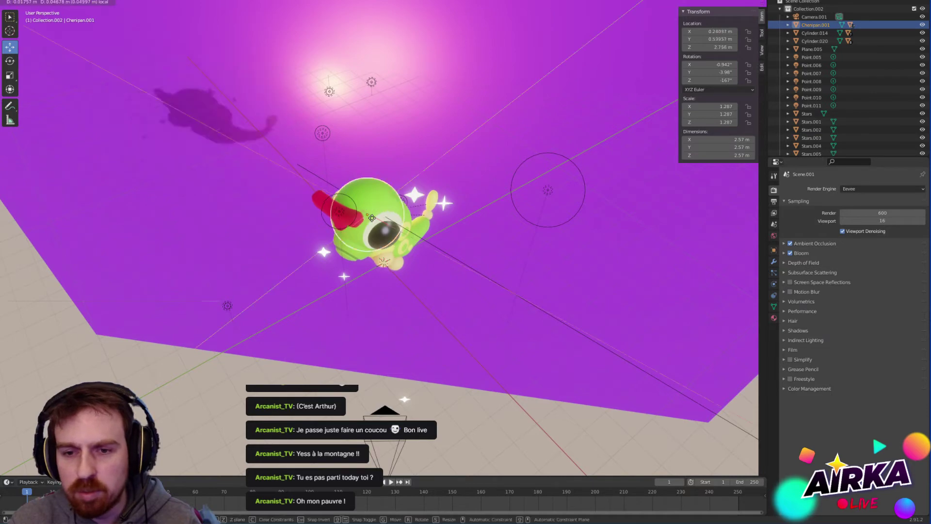
pyautogui.moveTo(383, 212); pyautogui.dragTo(164, 237)
pyautogui.scroll(-10, 365, 233)
pyautogui.scroll(2, 373, 239)
pyautogui.scroll(1, 373, 239)
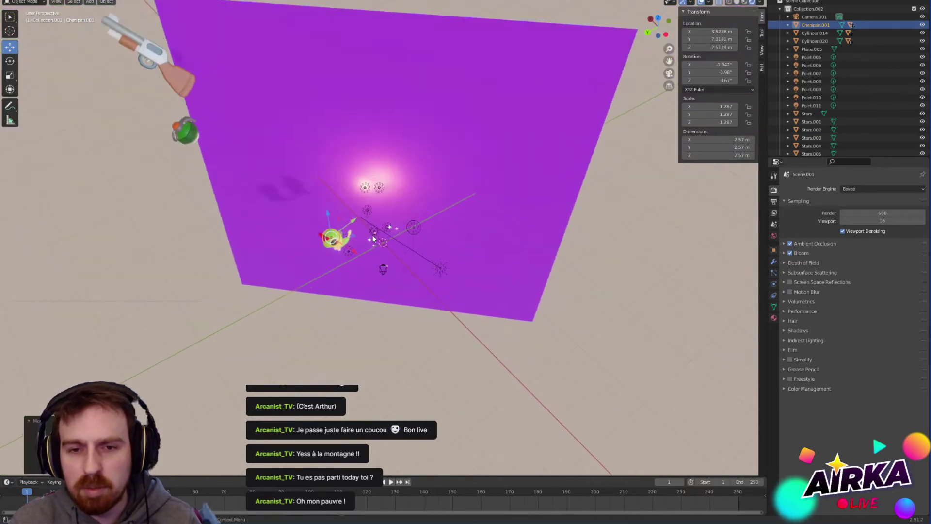
pyautogui.moveTo(353, 237); pyautogui.dragTo(115, 126)
pyautogui.moveTo(114, 126); pyautogui.dragTo(129, 90, button='middle')
pyautogui.moveTo(148, 124); pyautogui.dragTo(419, 189, button='middle')
# Step: Paste the copied Taupiqueur with all its parts in front of the purple backdrop
pyautogui.hotkey('ctrl', 'v')
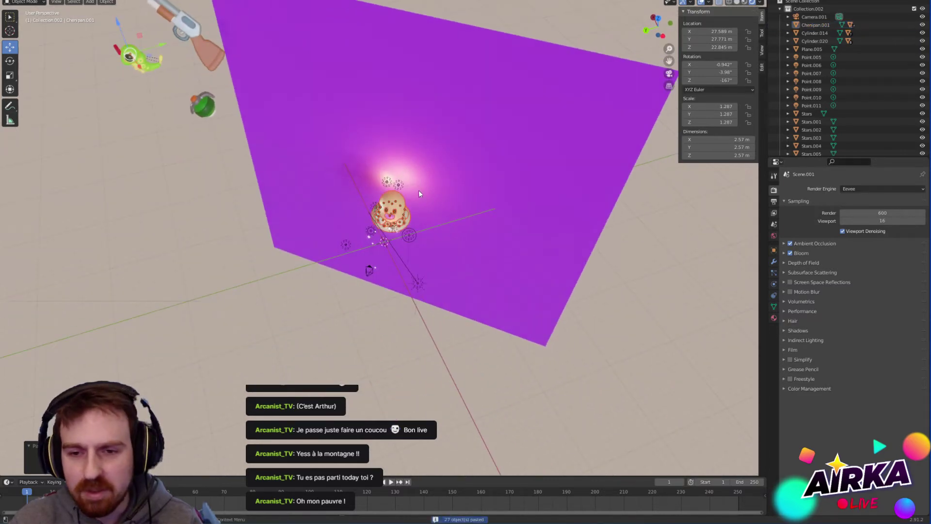
pyautogui.press('KP_0')
pyautogui.scroll(4, 411, 228)
pyautogui.moveTo(468, 232)
pyautogui.mouseDown(button='middle')
pyautogui.moveTo(477, 228)
pyautogui.moveTo(470, 229)
pyautogui.mouseUp(button='middle')
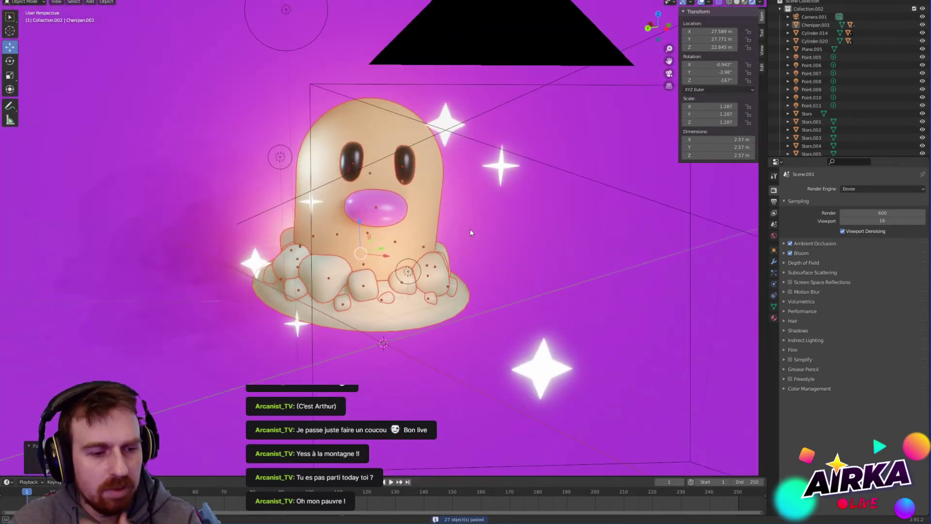
# Step: Examine the film, output and color management settings of Scene.001
pyautogui.click(783, 349)
pyautogui.click(783, 349)
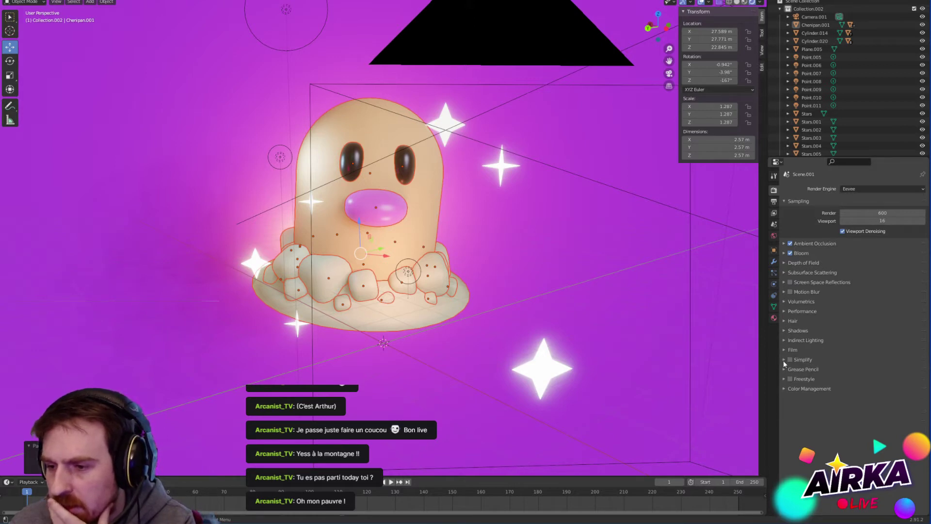
pyautogui.click(773, 202)
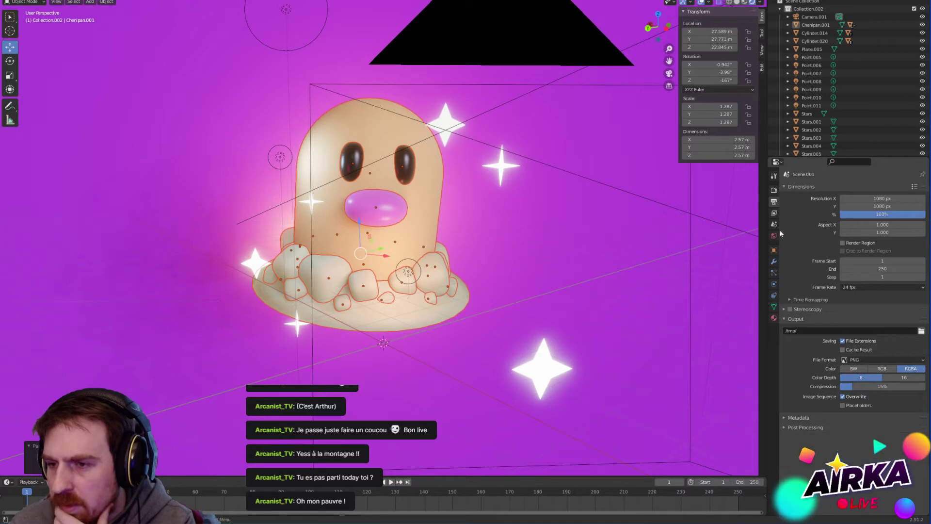
pyautogui.click(773, 189)
pyautogui.click(783, 350)
pyautogui.click(783, 349)
pyautogui.click(784, 389)
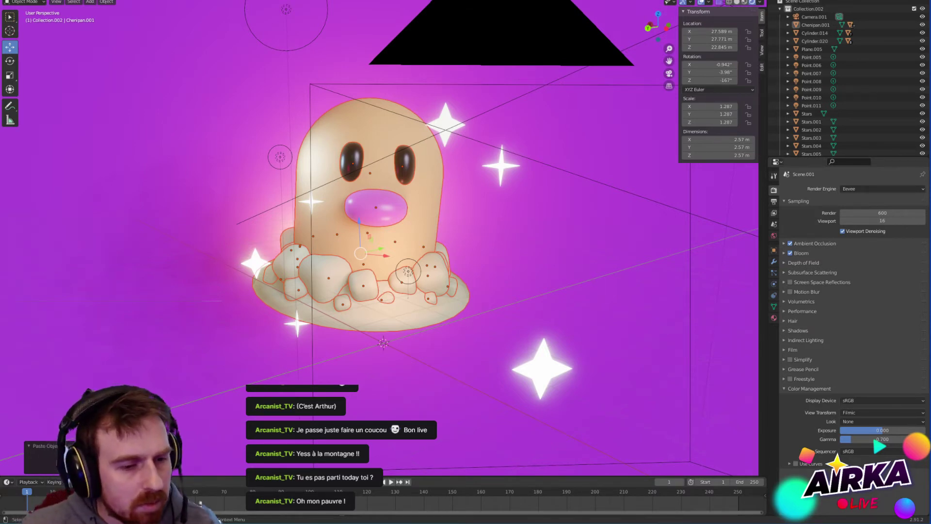
# Step: Rotate the Taupiqueur body in the camera view to about X -12.2°, Y -4.47°, Z 67.7°
pyautogui.click(181, 255)
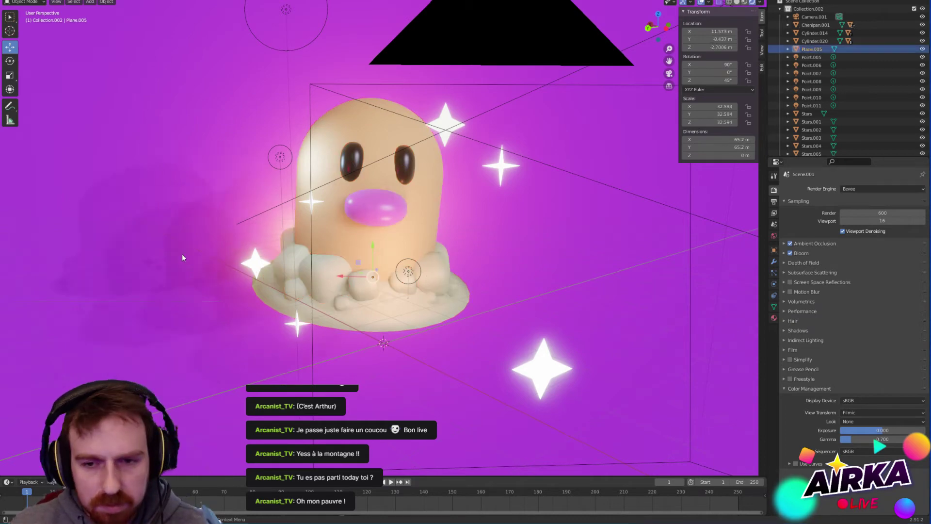
pyautogui.scroll(-2, 266, 228)
pyautogui.moveTo(392, 197); pyautogui.dragTo(376, 201, button='middle')
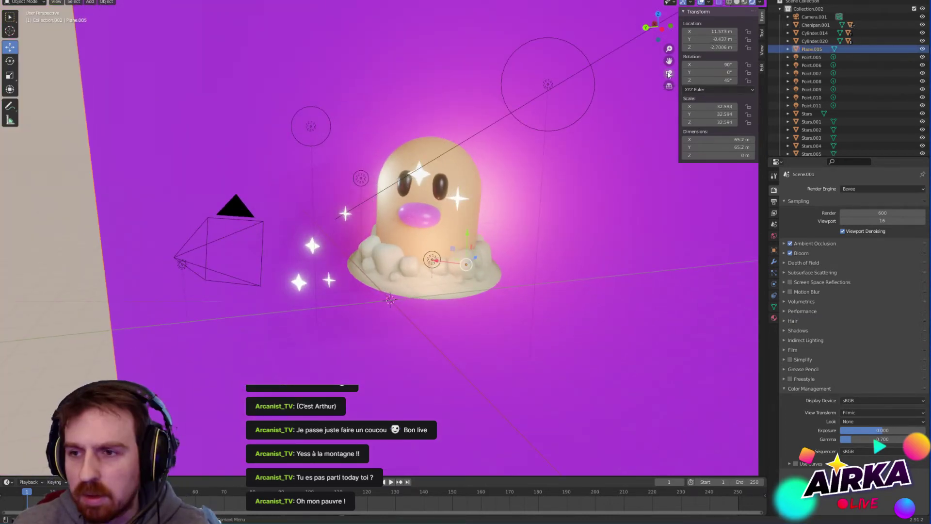
pyautogui.press('KP_0')
pyautogui.click(445, 192)
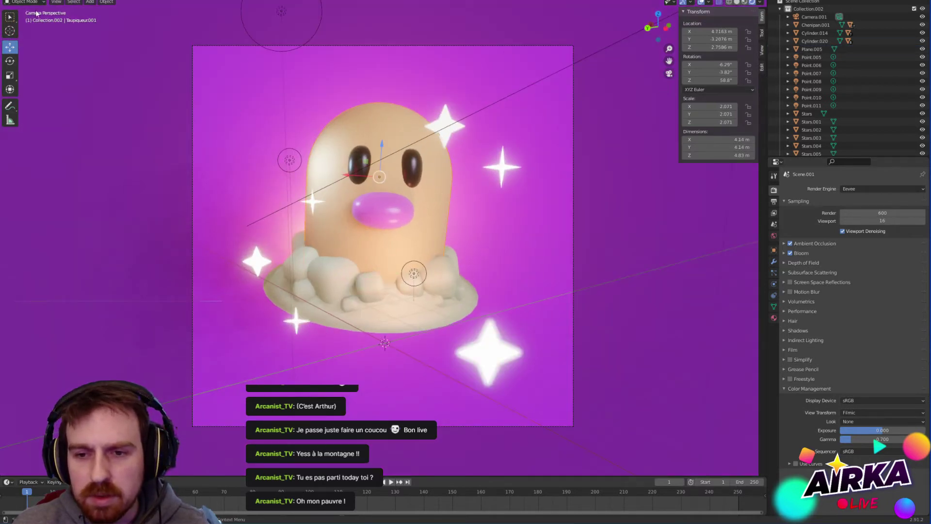
pyautogui.click(9, 62)
pyautogui.moveTo(389, 167)
pyautogui.mouseDown()
pyautogui.moveTo(374, 158)
pyautogui.moveTo(395, 171)
pyautogui.moveTo(387, 166)
pyautogui.mouseUp()
# Step: Use the Global transform orientation to reposition the Taupiqueur and make it larger within the camera frame
pyautogui.click(9, 46)
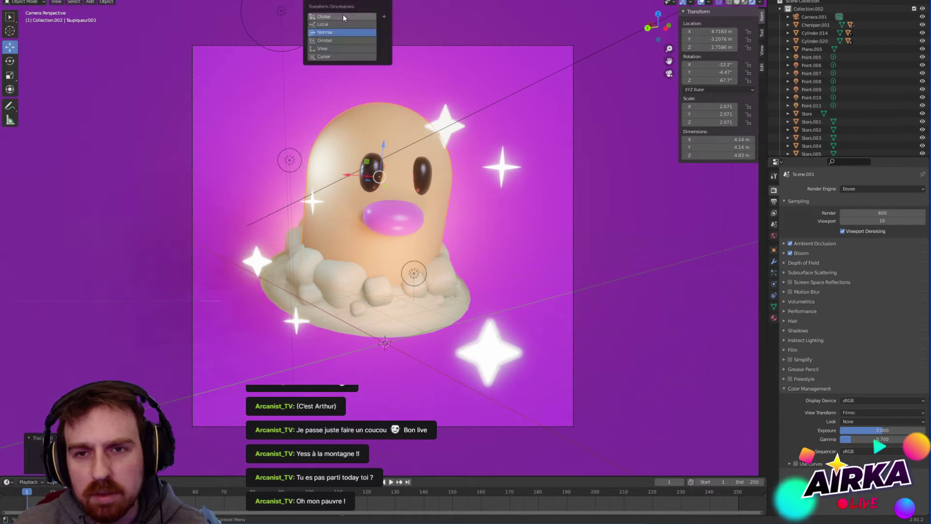
pyautogui.moveTo(383, 144); pyautogui.dragTo(406, 164)
pyautogui.click(9, 75)
# Step: Move the small star covering the body up beside the head, to about Y 1.45 m, Z 3.88 m
pyautogui.click(312, 203)
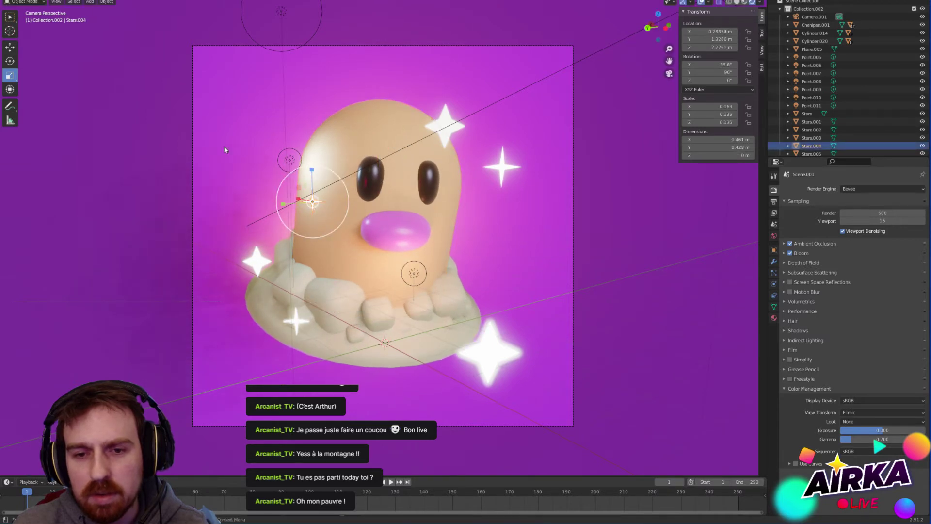
pyautogui.click(10, 48)
pyautogui.moveTo(311, 166); pyautogui.dragTo(269, 134)
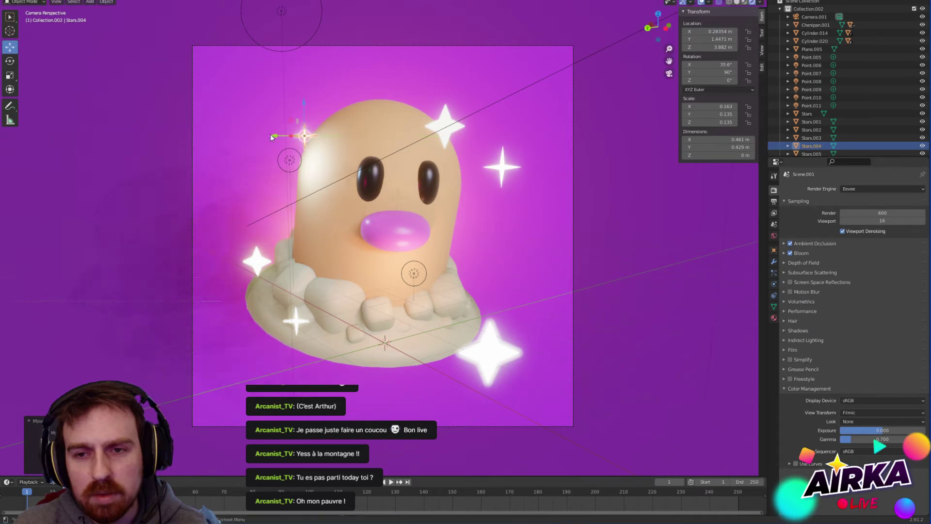
# Step: Select the Taupiqueur's pink nose object
pyautogui.click(460, 132)
pyautogui.click(459, 131)
pyautogui.click(456, 126)
pyautogui.click(408, 244)
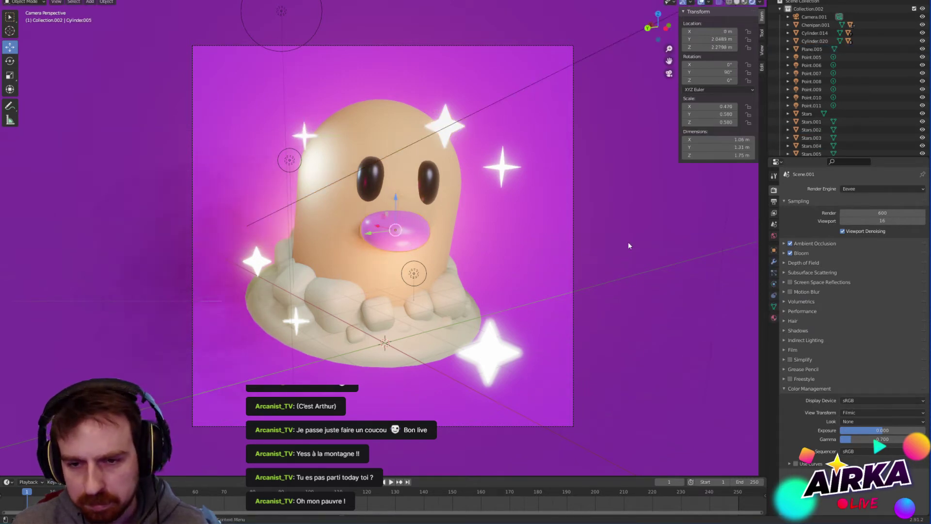
# Step: Check the camera's depth-of-field focus object and aperture settings, then select the mole's body
pyautogui.click(774, 307)
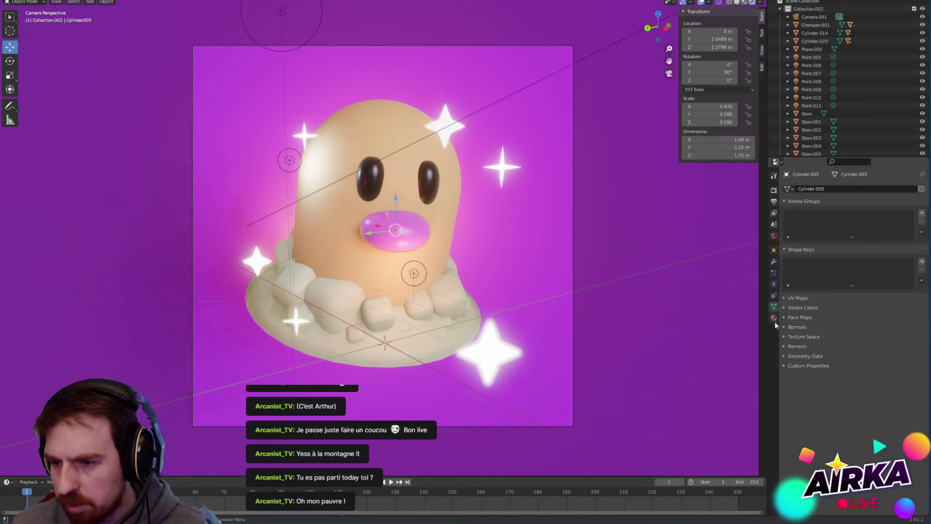
pyautogui.click(812, 17)
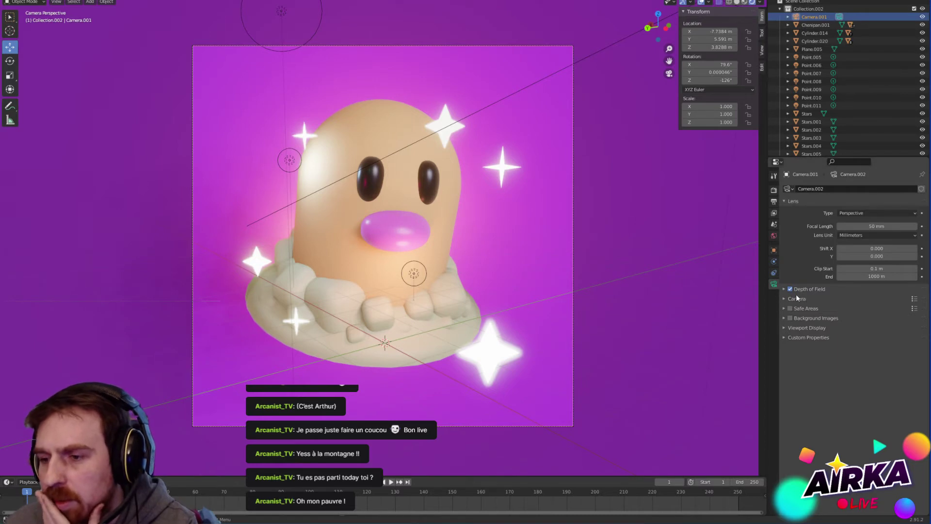
pyautogui.click(784, 289)
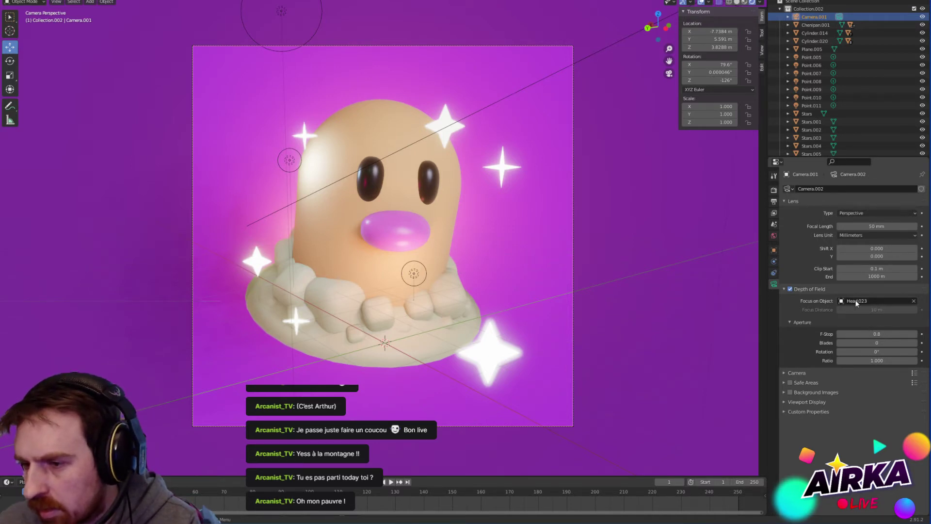
pyautogui.click(416, 145)
pyautogui.click(384, 114)
pyautogui.click(393, 108)
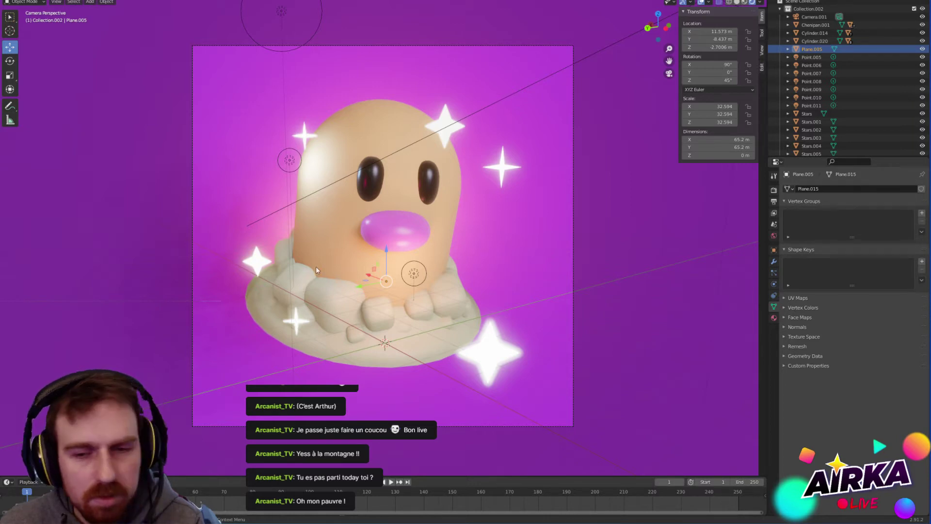
pyautogui.click(440, 208)
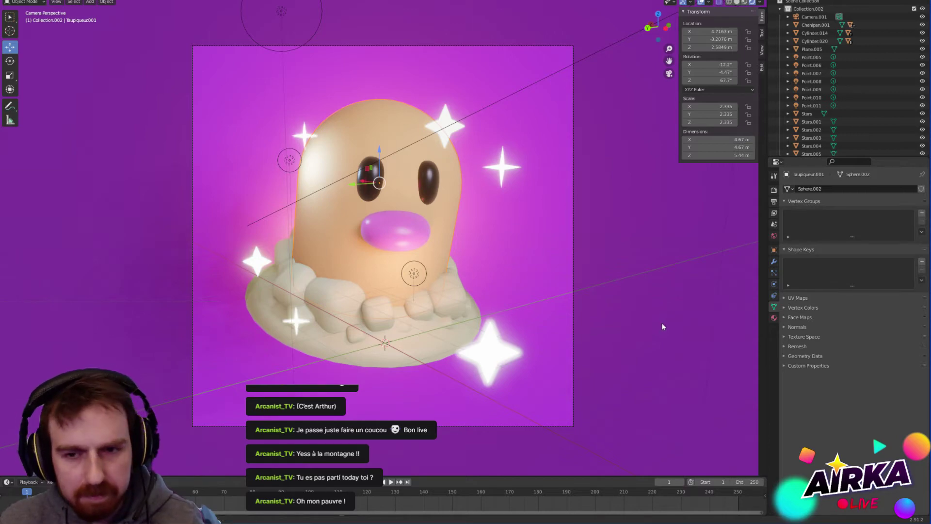
# Step: Capture a screen snip of the camera-framed mole render
pyautogui.press('super+shift+s')
pyautogui.moveTo(182, 31); pyautogui.dragTo(602, 436)
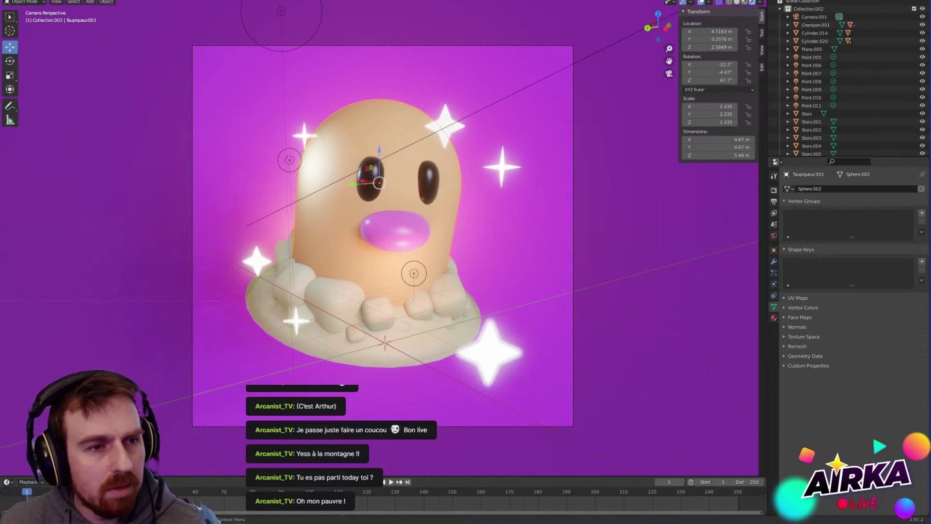
# Step: Raise the large star beside the mole to a Z of about 3.1 m and shift the small star on the mound outward to Y about 2.29 m
pyautogui.click(592, 300)
pyautogui.scroll(-2, 511, 215)
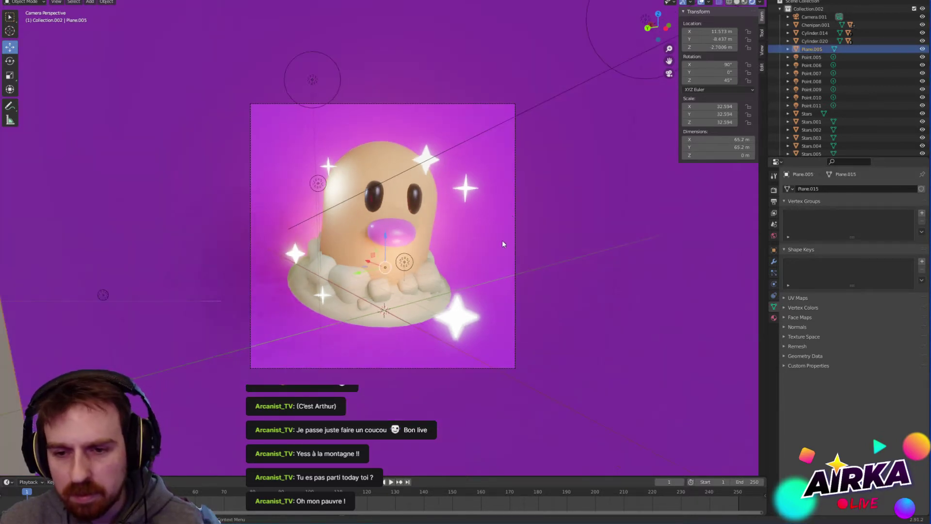
pyautogui.click(459, 318)
pyautogui.moveTo(459, 285); pyautogui.dragTo(437, 249)
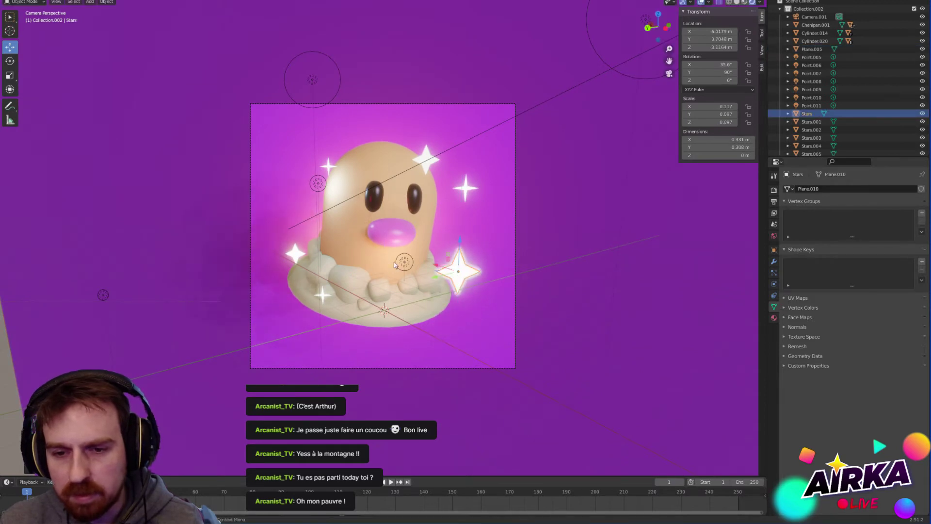
pyautogui.click(320, 297)
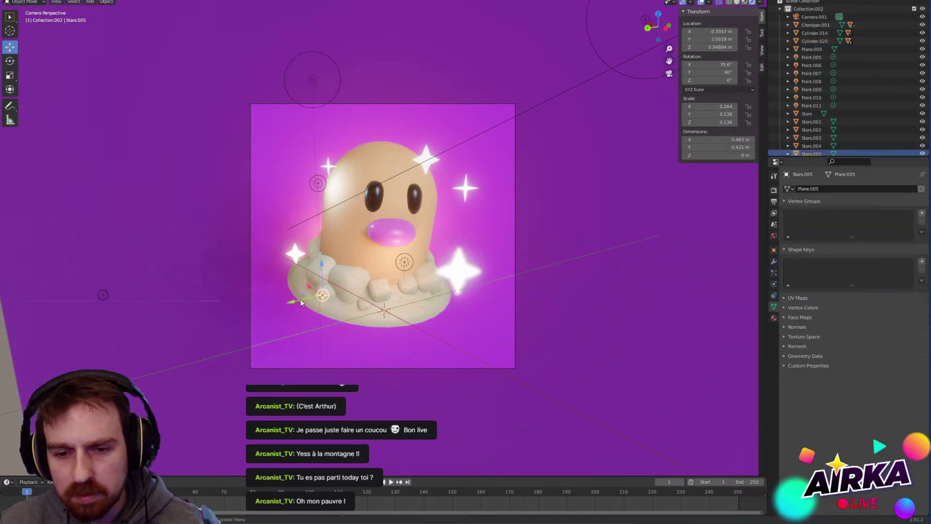
pyautogui.moveTo(300, 303); pyautogui.dragTo(291, 303)
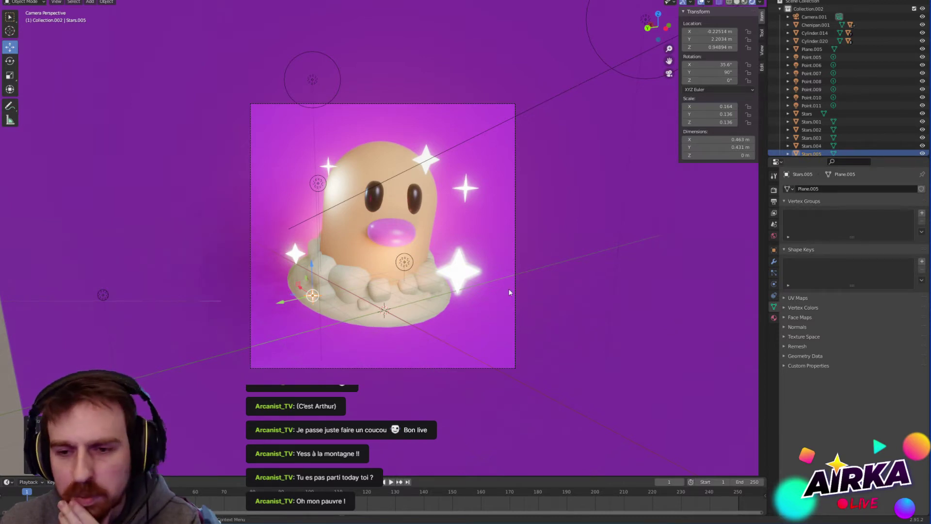
# Step: Raise the star above the mole's head by about 0.45 m along Z
pyautogui.click(475, 266)
pyautogui.click(427, 157)
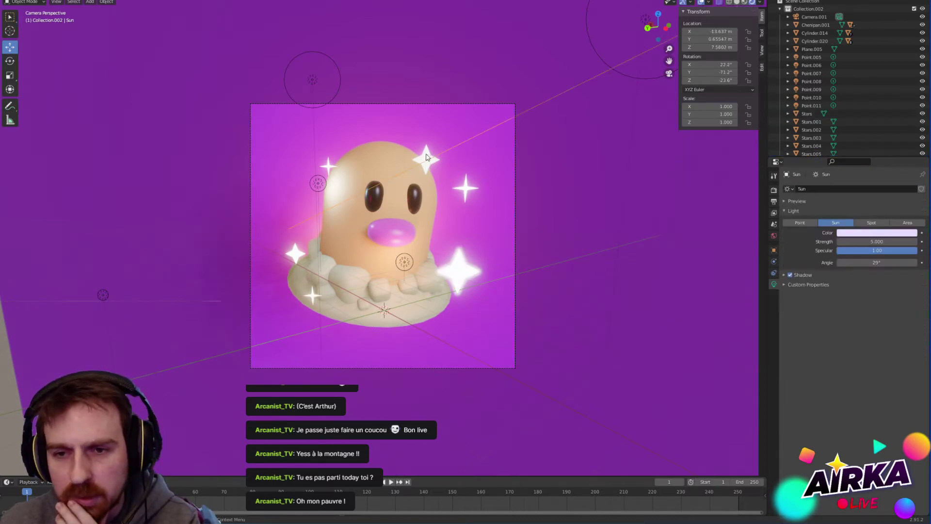
pyautogui.moveTo(430, 131); pyautogui.dragTo(424, 112)
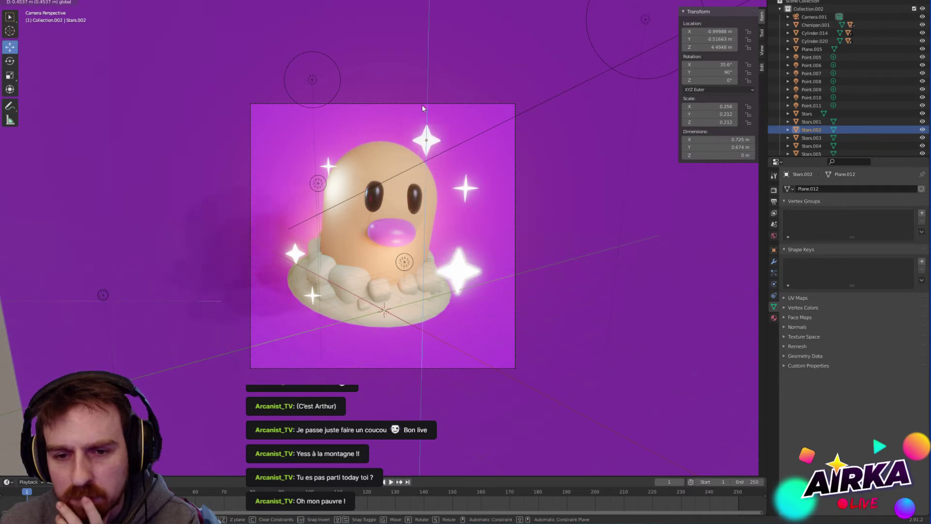
# Step: Move the star beside the rocks slightly outward, and shift the small star on the mound outward to Y about 2.32 m
pyautogui.click(295, 255)
pyautogui.moveTo(272, 258); pyautogui.dragTo(265, 258)
pyautogui.click(312, 296)
pyautogui.moveTo(286, 295); pyautogui.dragTo(276, 291)
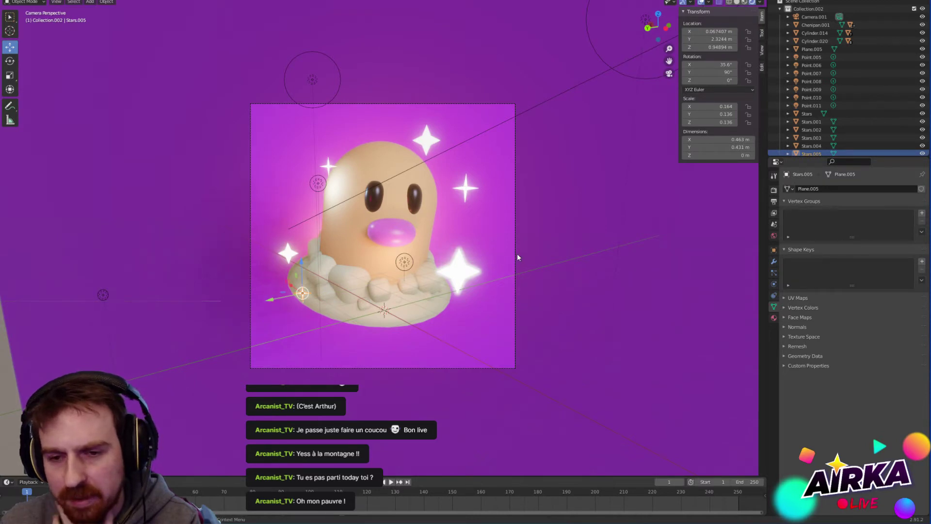
pyautogui.scroll(-3, 429, 236)
pyautogui.scroll(4, 470, 232)
pyautogui.scroll(-1, 498, 201)
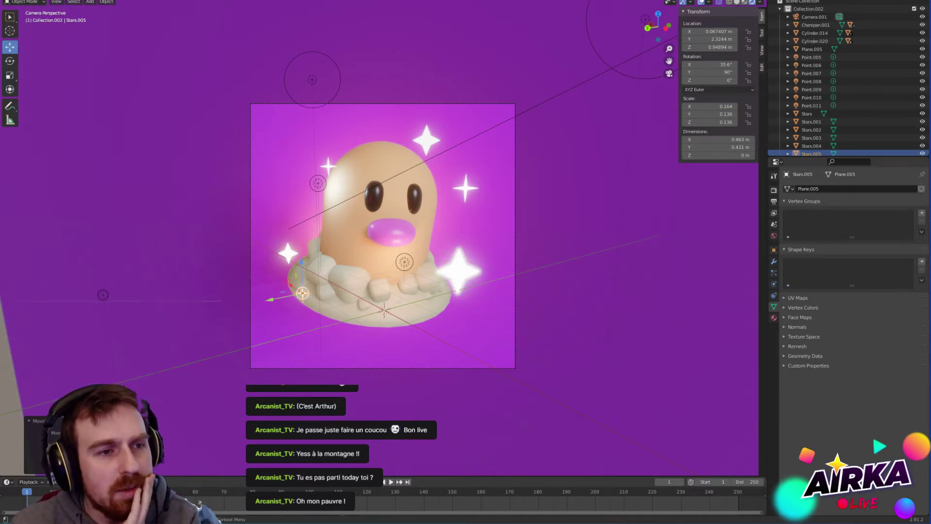
# Step: Switch to the browser to consult the "cercle chromatique" colour wheel, then minimize it
pyautogui.moveTo(0, 50); pyautogui.dragTo(714, 114)
pyautogui.click(414, 231)
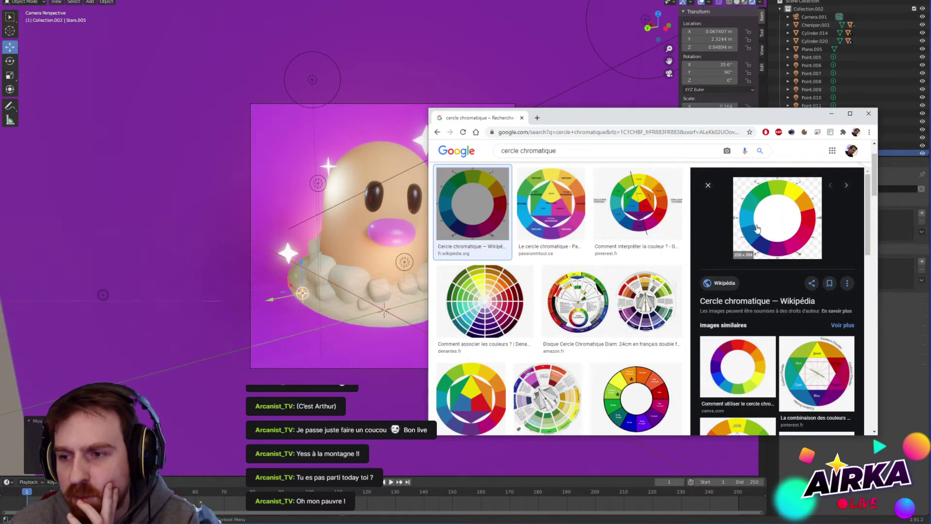
pyautogui.click(831, 113)
# Step: Try light blue on the backdrop plane's BLUE material, then set its base colour to bright turquoise
pyautogui.click(520, 204)
pyautogui.scroll(-3, 533, 185)
pyautogui.moveTo(564, 155); pyautogui.dragTo(556, 97, button='middle')
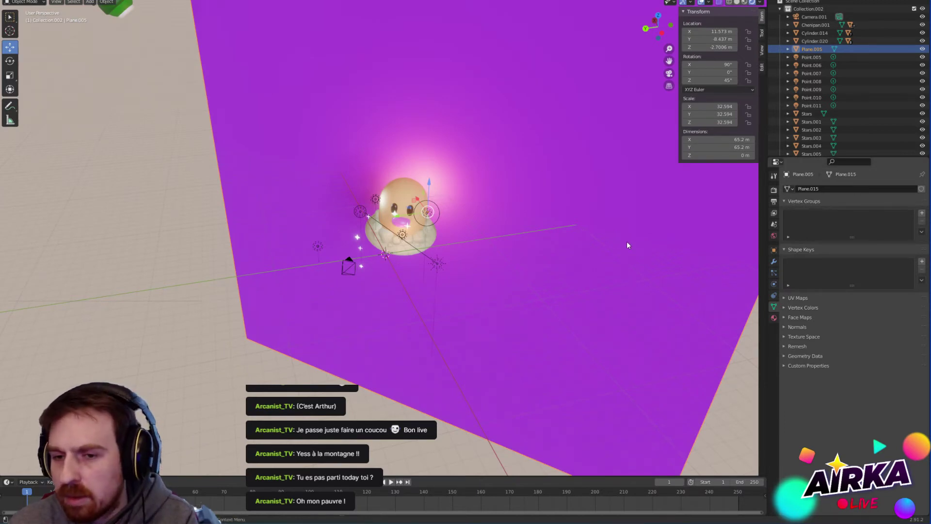
pyautogui.click(773, 318)
pyautogui.click(883, 306)
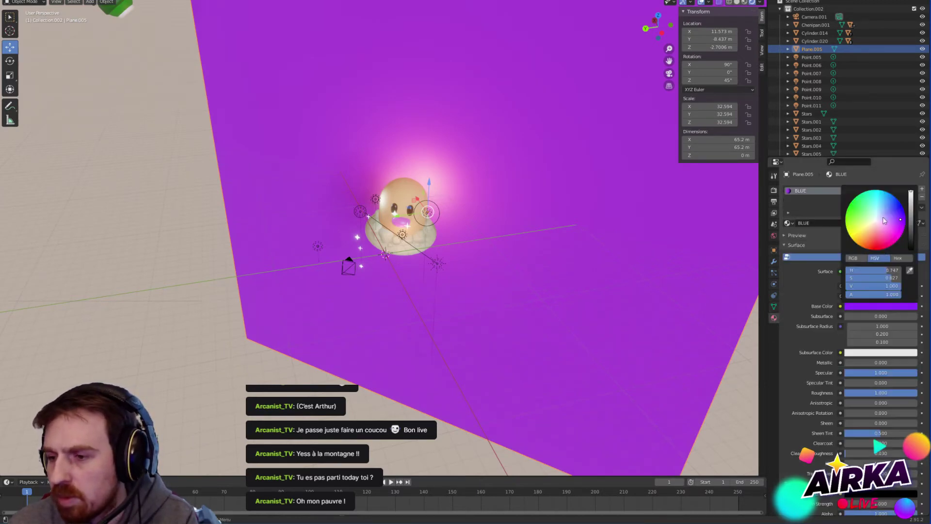
pyautogui.moveTo(891, 270); pyautogui.dragTo(879, 270)
pyautogui.click(668, 73)
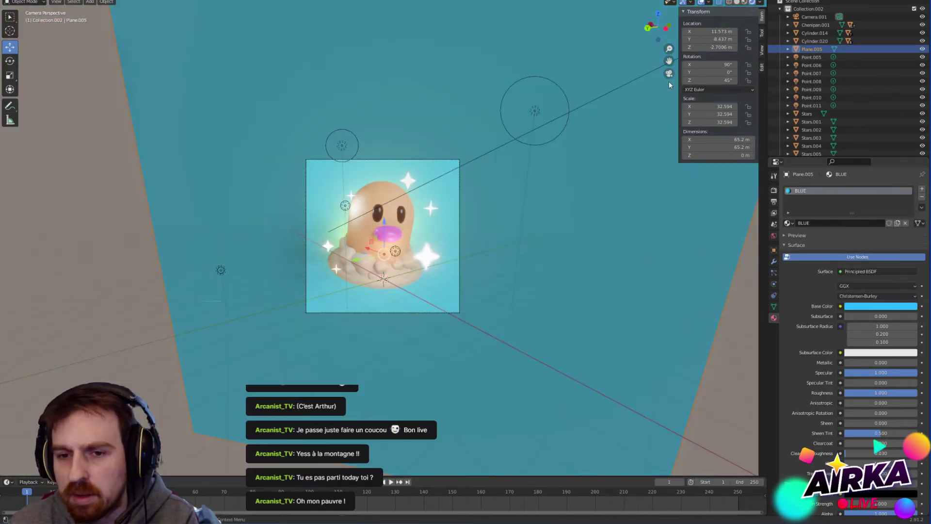
pyautogui.press('Home')
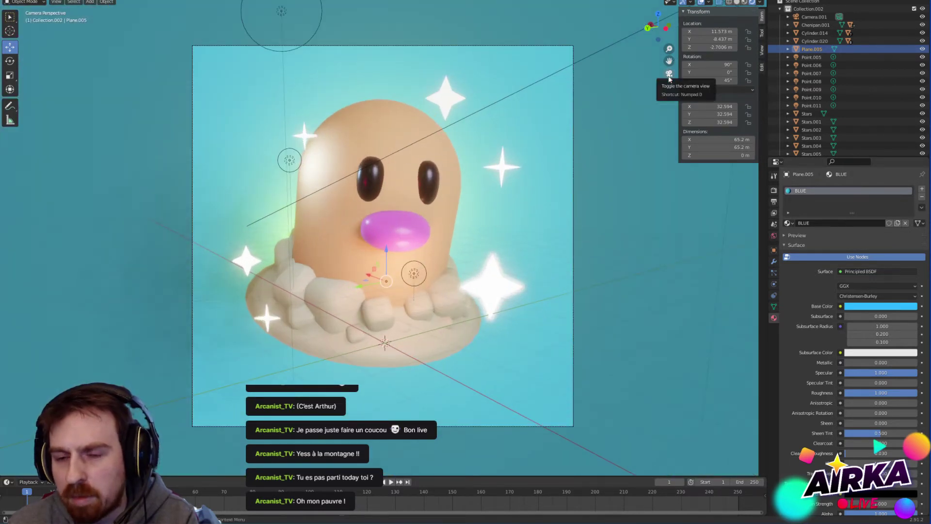
pyautogui.click(873, 306)
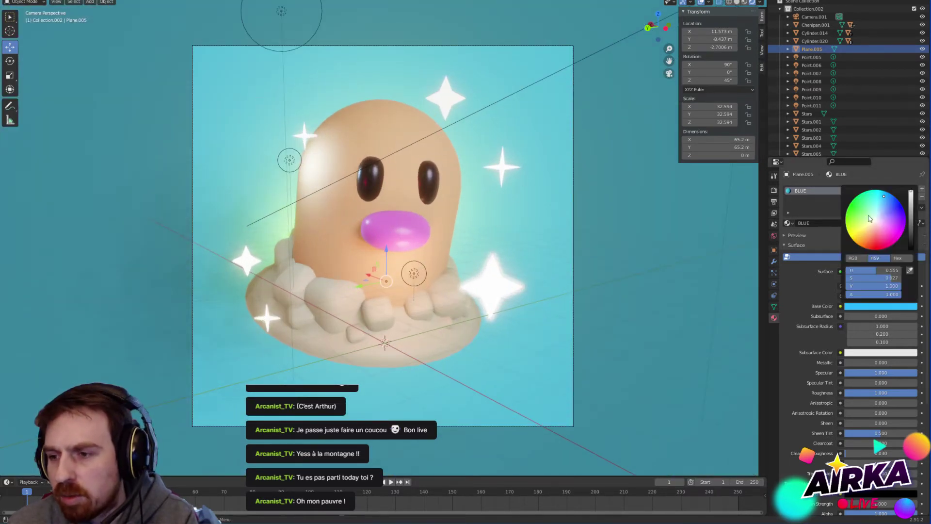
pyautogui.moveTo(888, 270); pyautogui.dragTo(872, 270)
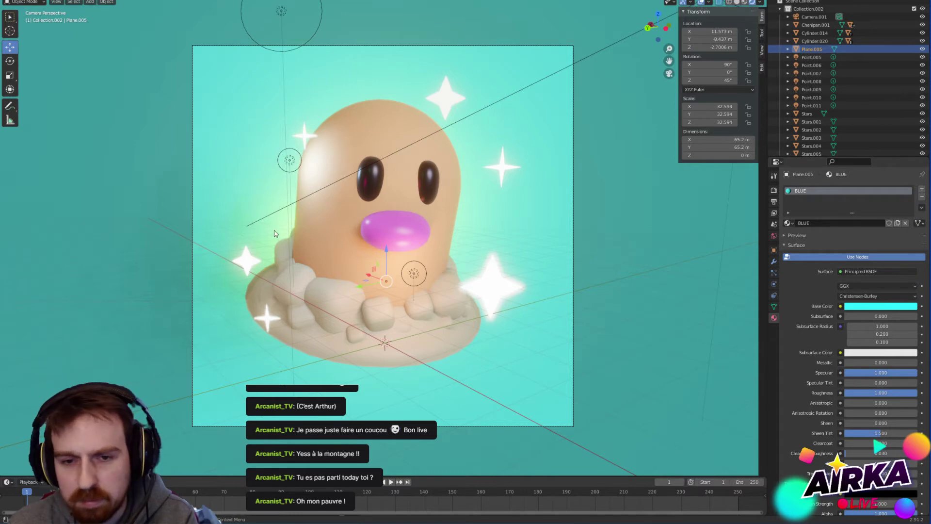
# Step: Colour the point light beside the mole's head orange and move it away from the head along Y to about 0.01 m
pyautogui.click(289, 160)
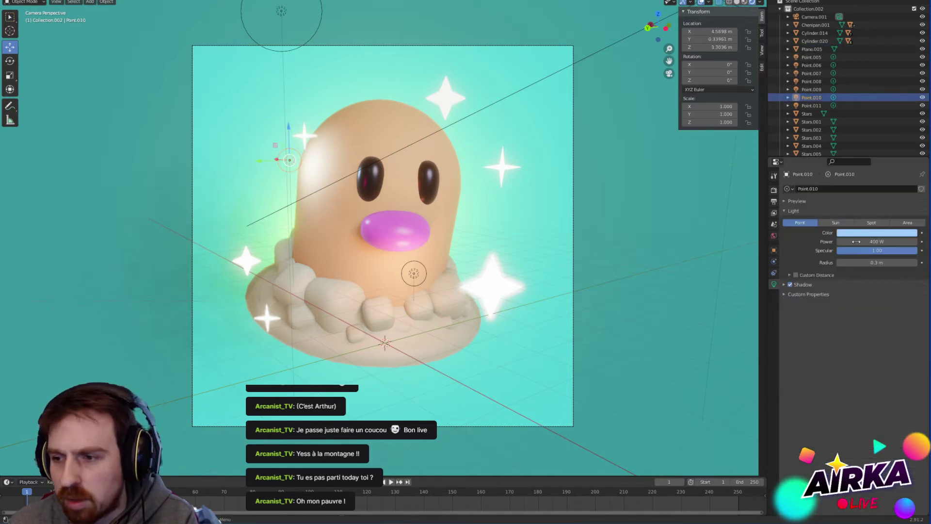
pyautogui.click(857, 234)
pyautogui.click(881, 232)
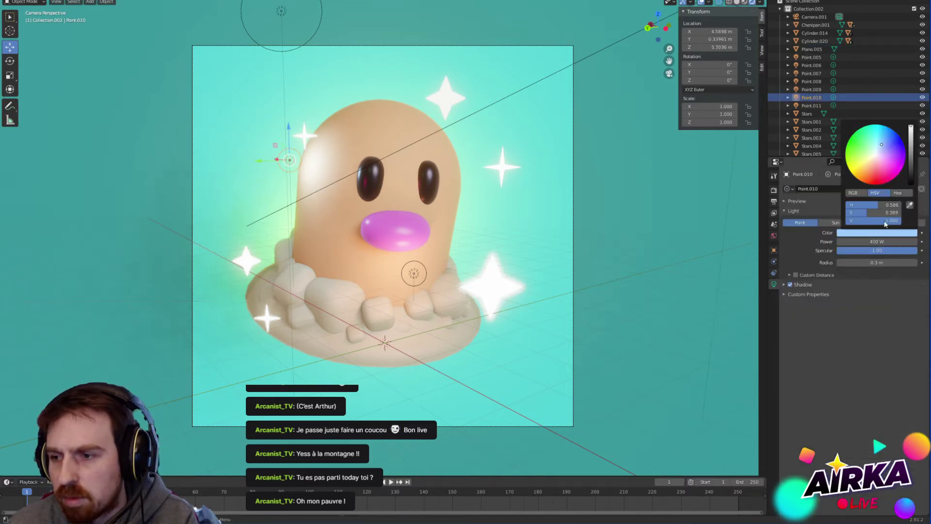
pyautogui.moveTo(881, 144)
pyautogui.mouseDown()
pyautogui.moveTo(853, 168)
pyautogui.moveTo(861, 182)
pyautogui.mouseUp()
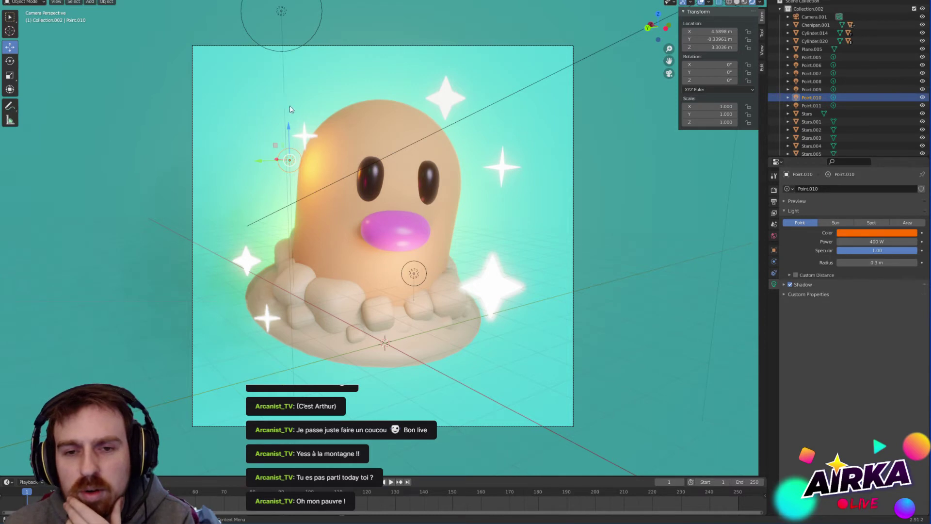
pyautogui.moveTo(260, 164); pyautogui.dragTo(246, 164)
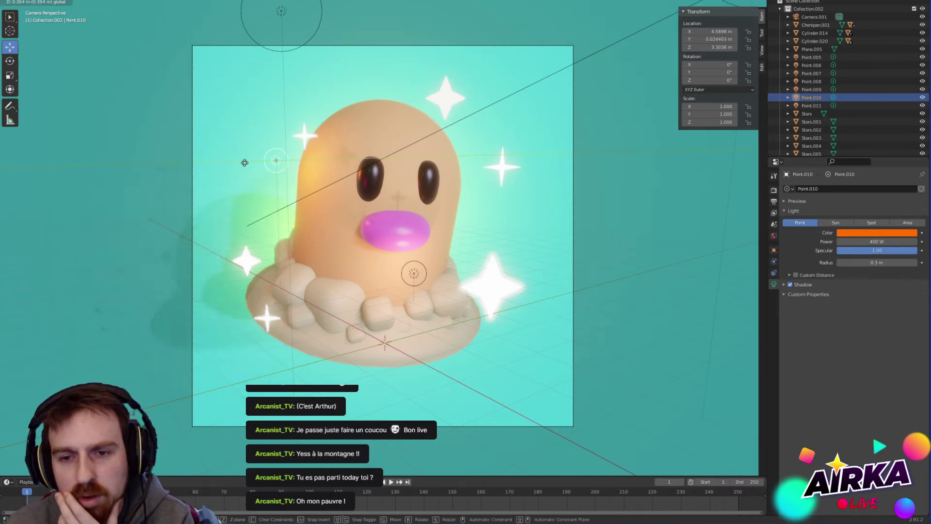
pyautogui.click(456, 102)
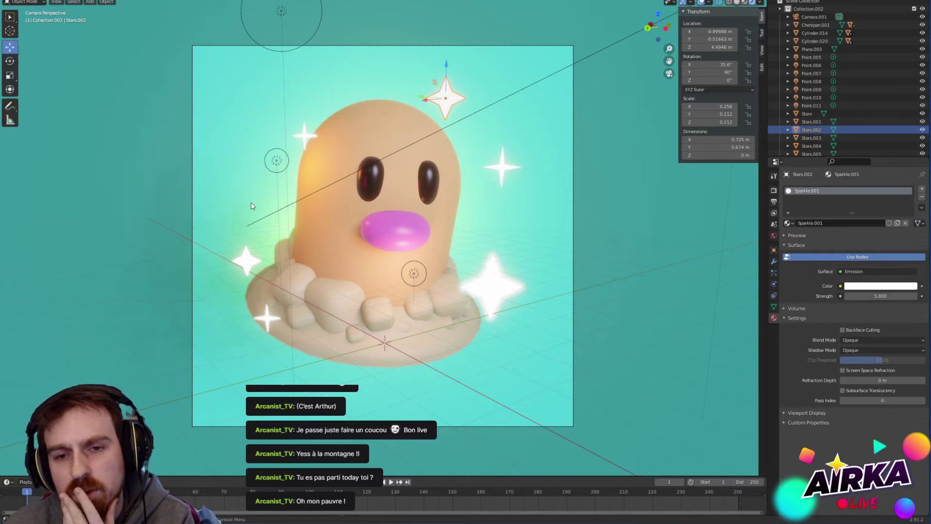
# Step: Try a 1 m radius on the orange light beside the mole's head, then set the radius to 0.6 m
pyautogui.click(276, 161)
pyautogui.click(875, 262)
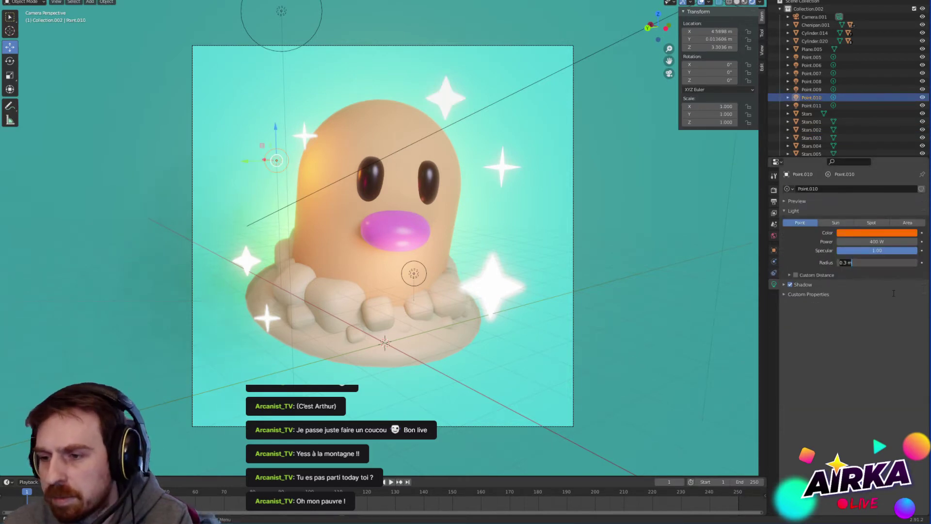
pyautogui.write('1')
pyautogui.press('Return')
pyautogui.click(876, 265)
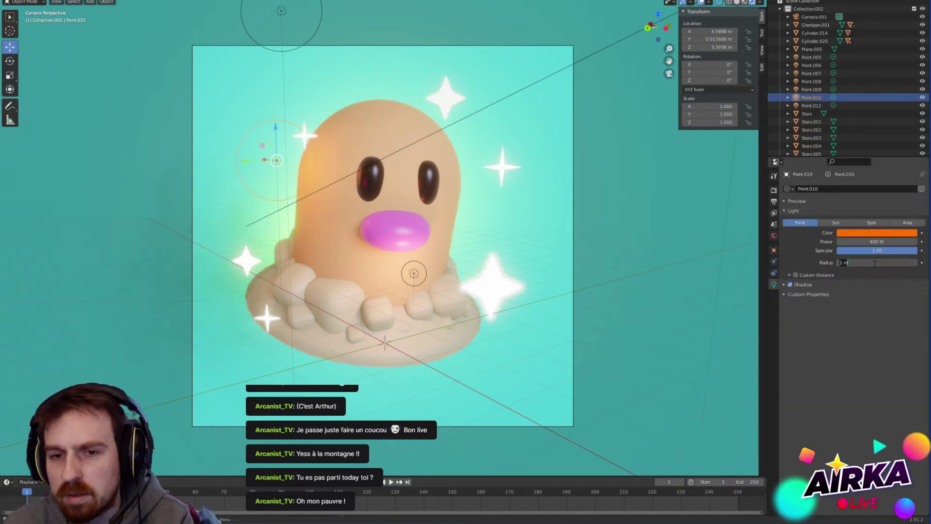
pyautogui.write('0.6')
pyautogui.press('Return')
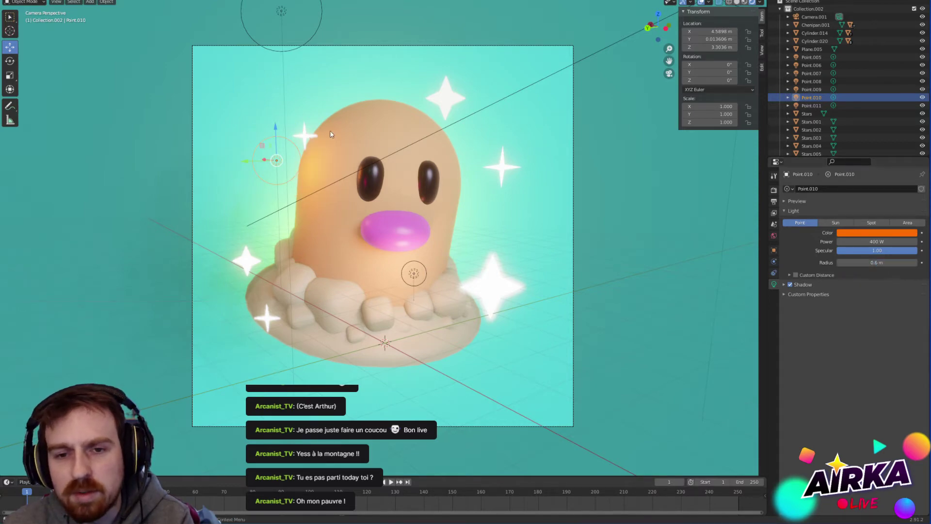
# Step: Select the 5000 W orange point light behind the mole and try cyan as its colour from the camera view
pyautogui.press('KP_0')
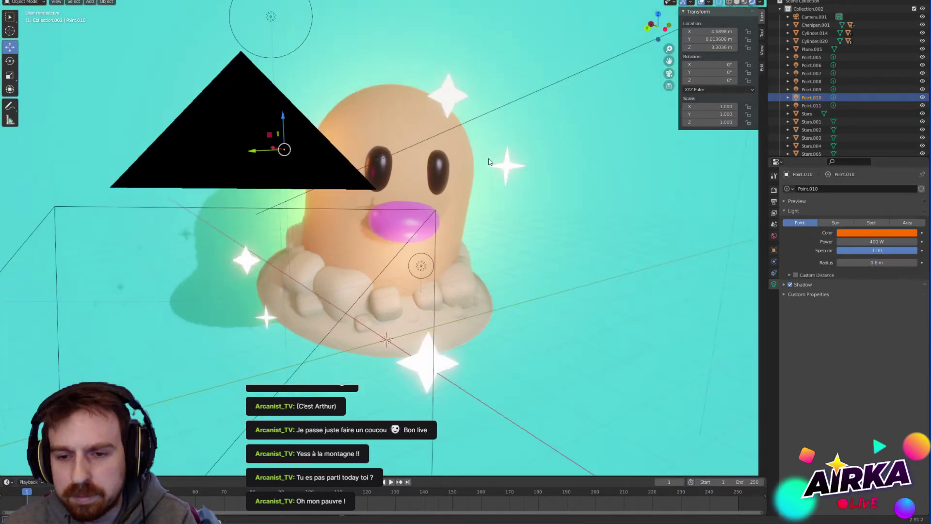
pyautogui.moveTo(474, 167); pyautogui.dragTo(458, 211, button='middle')
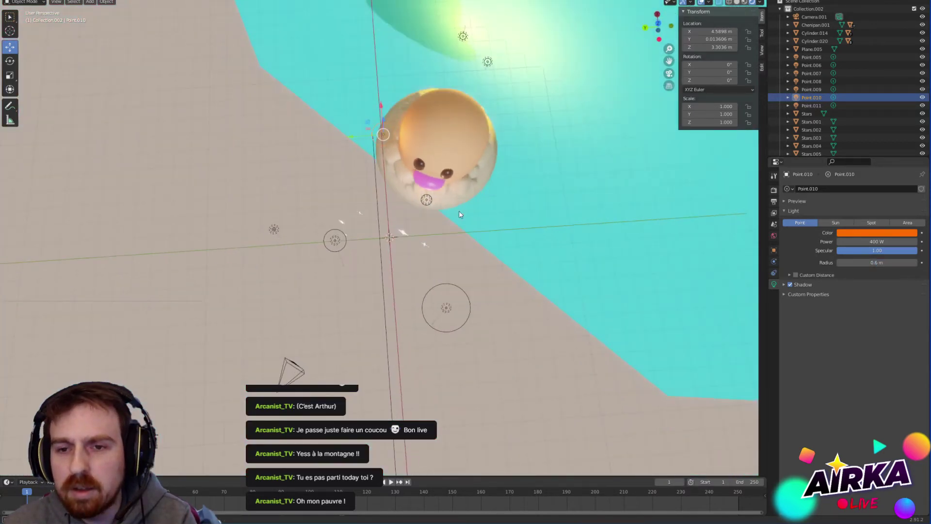
pyautogui.click(464, 39)
pyautogui.moveTo(717, 184); pyautogui.dragTo(509, 169, button='middle')
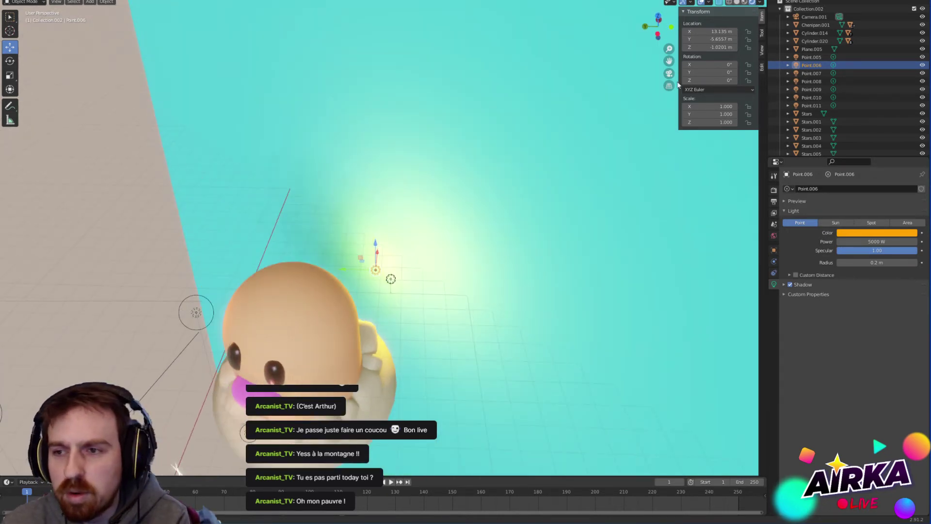
pyautogui.press('KP_0')
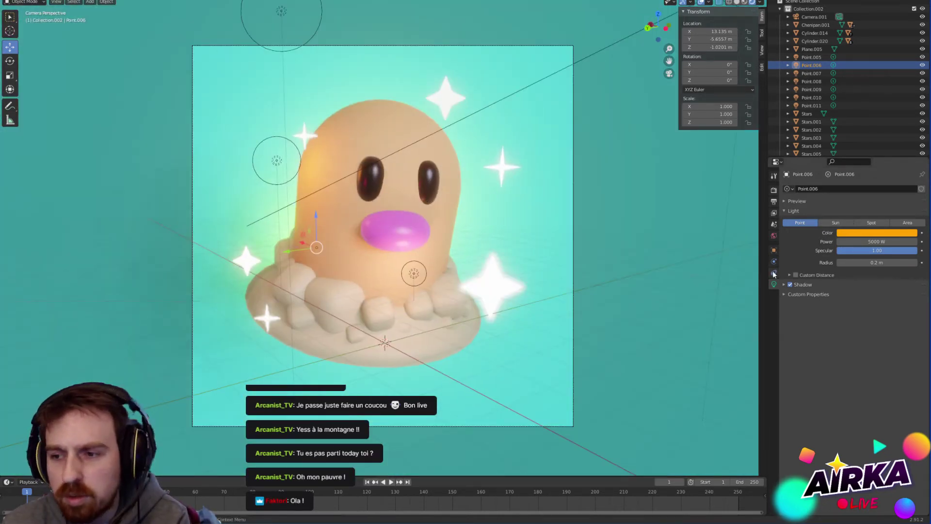
pyautogui.moveTo(664, 73); pyautogui.dragTo(490, 156, button='middle')
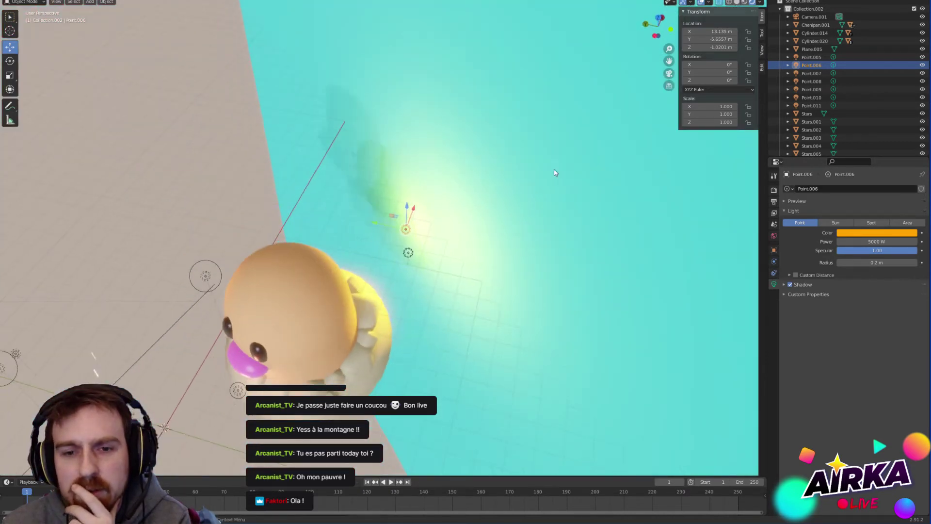
pyautogui.click(856, 234)
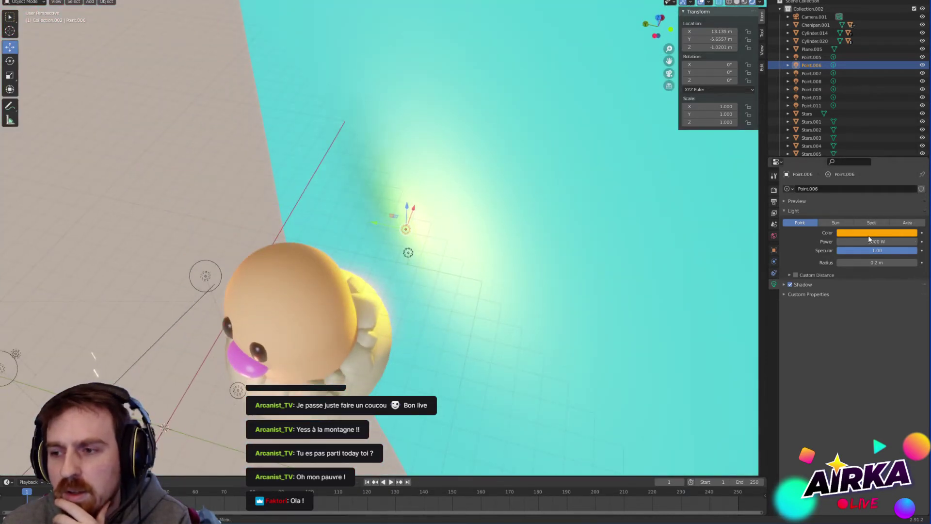
pyautogui.click(870, 235)
pyautogui.click(878, 135)
pyautogui.moveTo(878, 135); pyautogui.dragTo(879, 132)
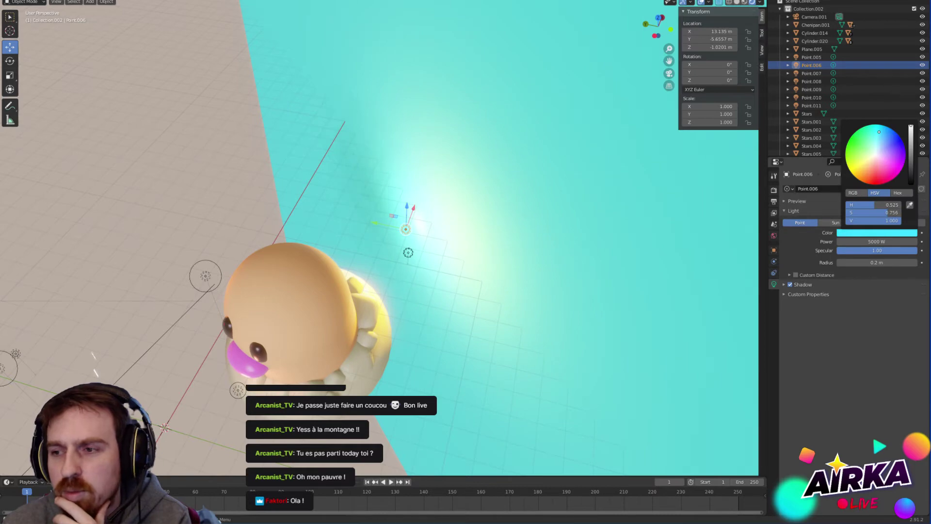
pyautogui.press('KP_0')
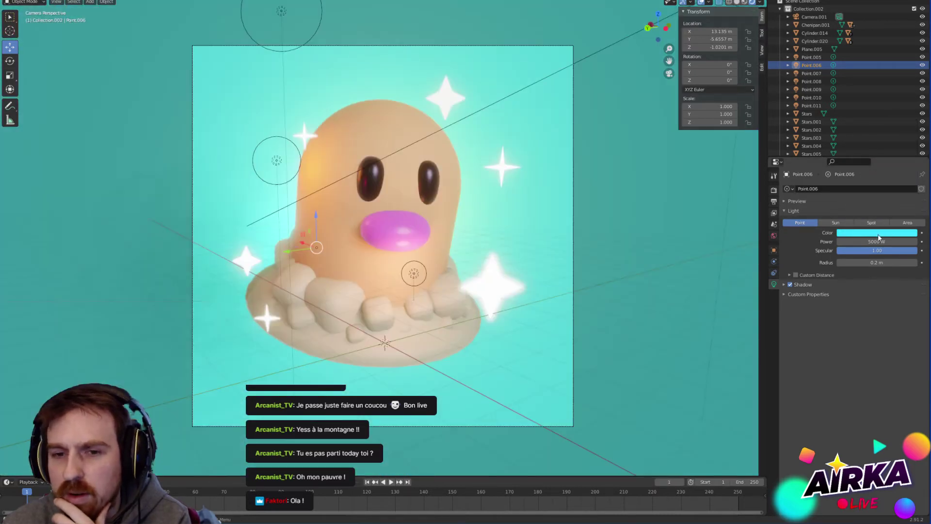
# Step: Try green on the light behind the mole, then set its colour to a fully saturated violet with hue 0.734
pyautogui.click(875, 232)
pyautogui.click(863, 138)
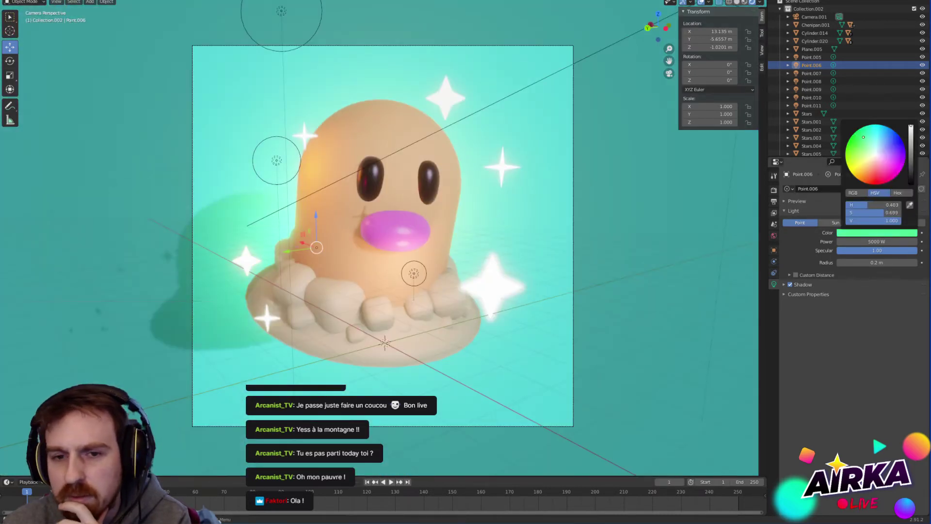
pyautogui.moveTo(860, 142)
pyautogui.mouseDown()
pyautogui.moveTo(867, 125)
pyautogui.moveTo(894, 133)
pyautogui.moveTo(905, 155)
pyautogui.mouseUp()
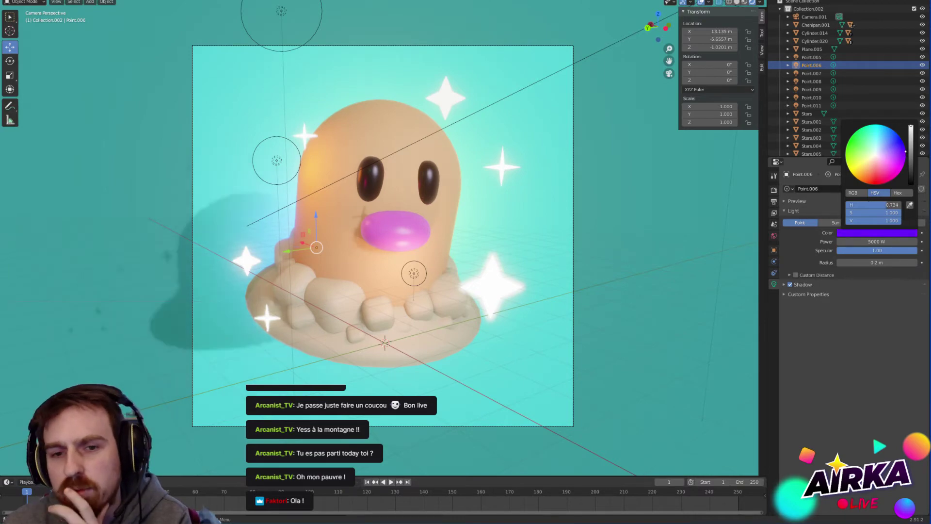
# Step: Duplicate the violet backlight, place the copy beside it and raise it along Z to about 0.41 m
pyautogui.moveTo(564, 234); pyautogui.dragTo(421, 139, button='middle')
pyautogui.hotkey('shift', 'd')
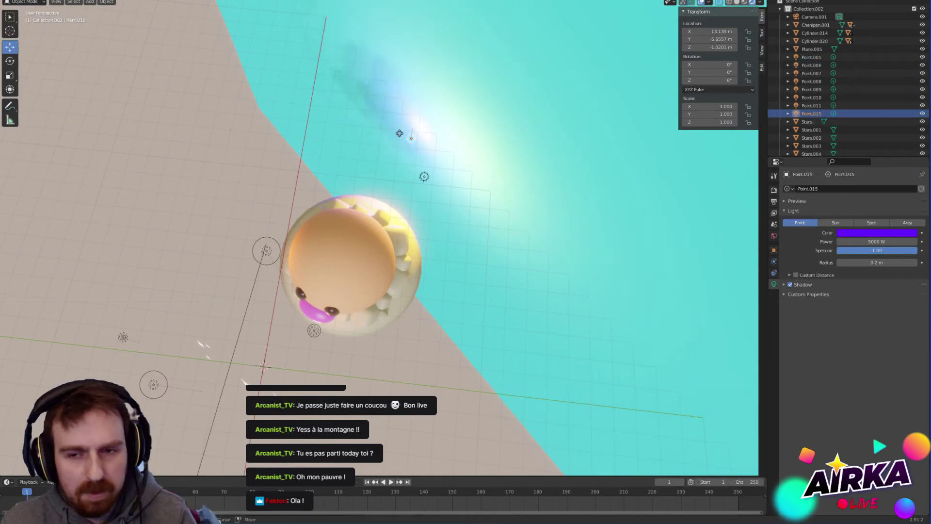
pyautogui.click(438, 136)
pyautogui.moveTo(438, 136); pyautogui.dragTo(378, 158, button='middle')
pyautogui.press('g')
pyautogui.press('z')
pyautogui.click(392, 140)
# Step: Increase the power of the duplicated violet light and set its radius to 0.1 m, returning to the camera view
pyautogui.click(882, 262)
pyautogui.click(875, 242)
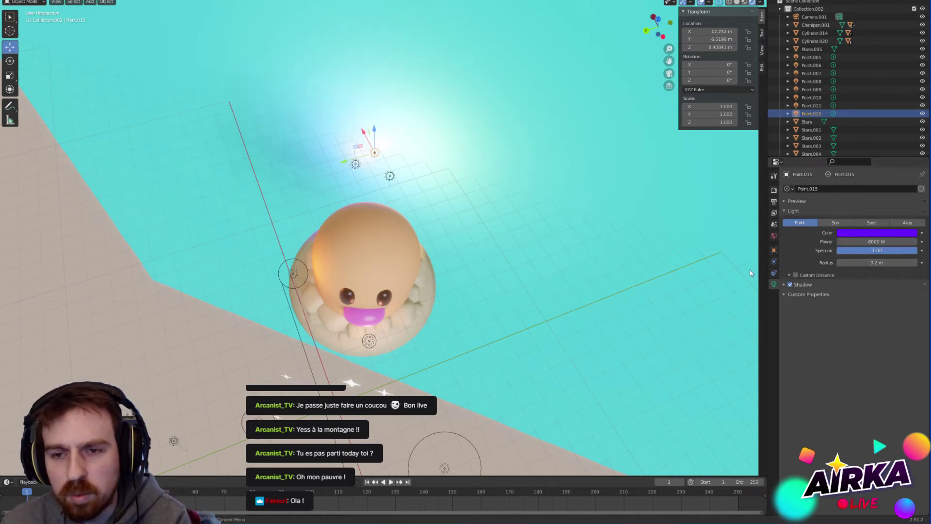
pyautogui.click(873, 263)
pyautogui.write('0.1')
pyautogui.press('Return')
pyautogui.click(674, 85)
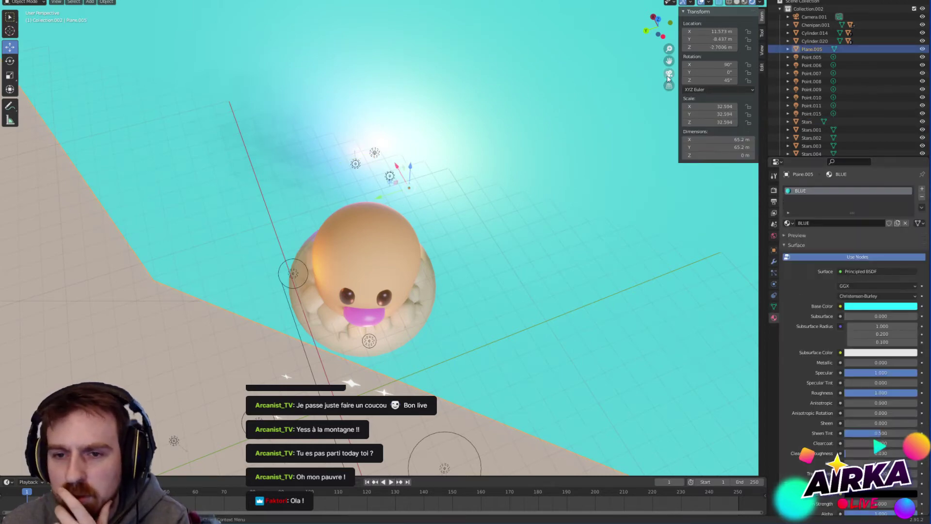
pyautogui.click(669, 73)
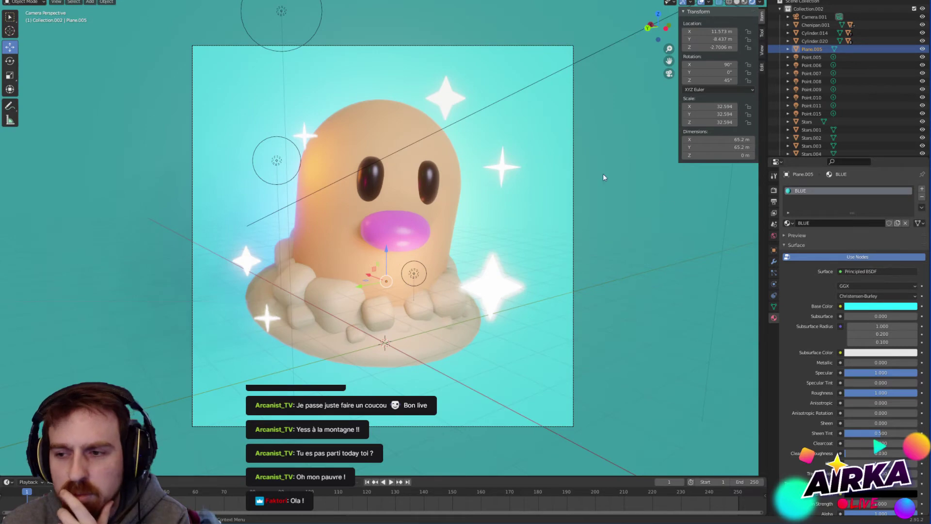
# Step: Raise the duplicated violet light behind the mole's head to about 2.9 m in Z and set its radius to 1 m
pyautogui.moveTo(603, 173); pyautogui.dragTo(400, 126, button='middle')
pyautogui.click(395, 115)
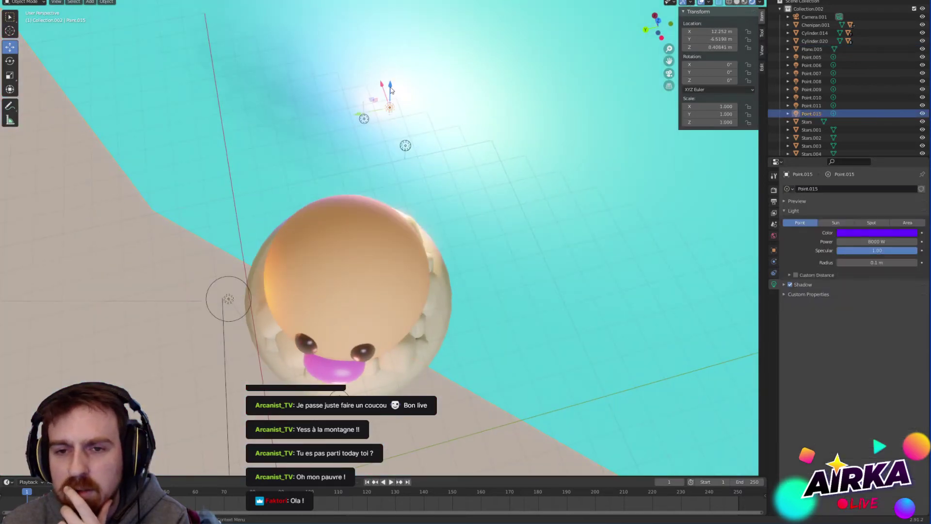
pyautogui.moveTo(390, 90); pyautogui.dragTo(391, 54)
pyautogui.click(870, 262)
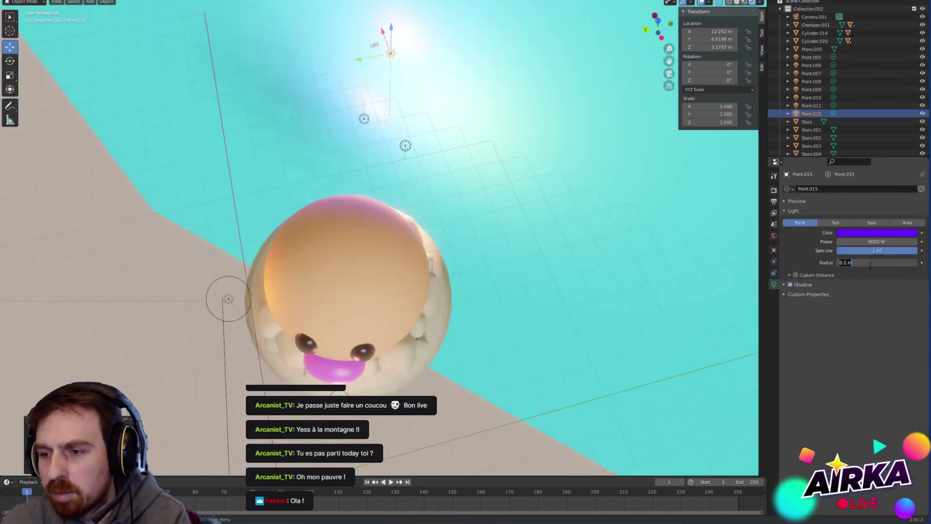
pyautogui.write('1')
pyautogui.press('Return')
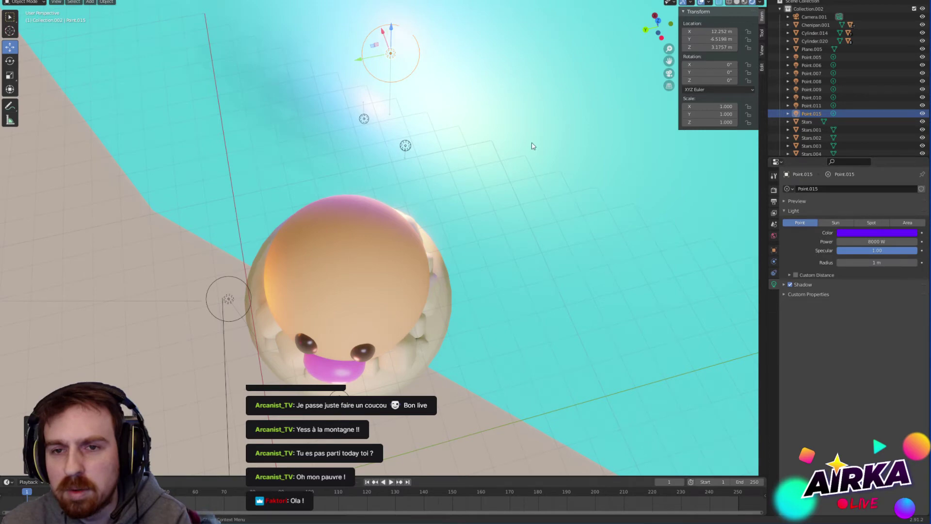
pyautogui.click(669, 74)
pyautogui.moveTo(329, 141); pyautogui.dragTo(325, 146)
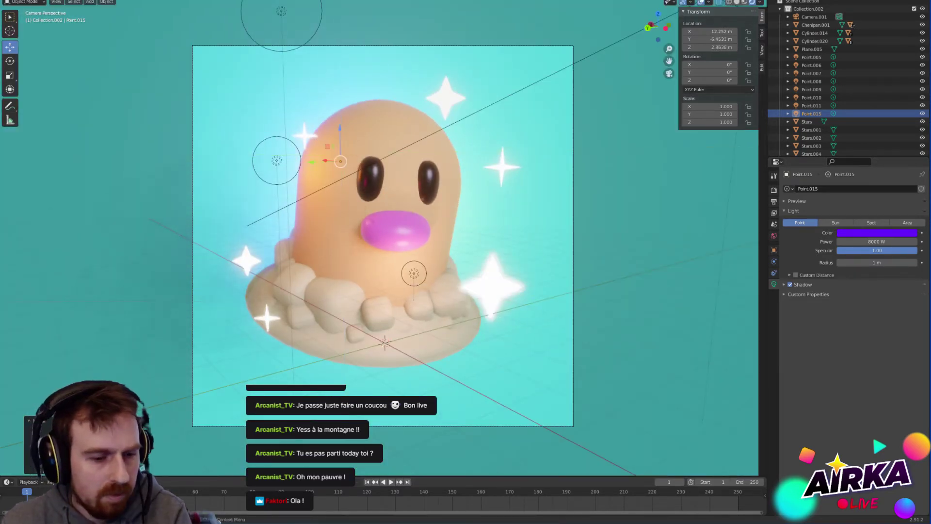
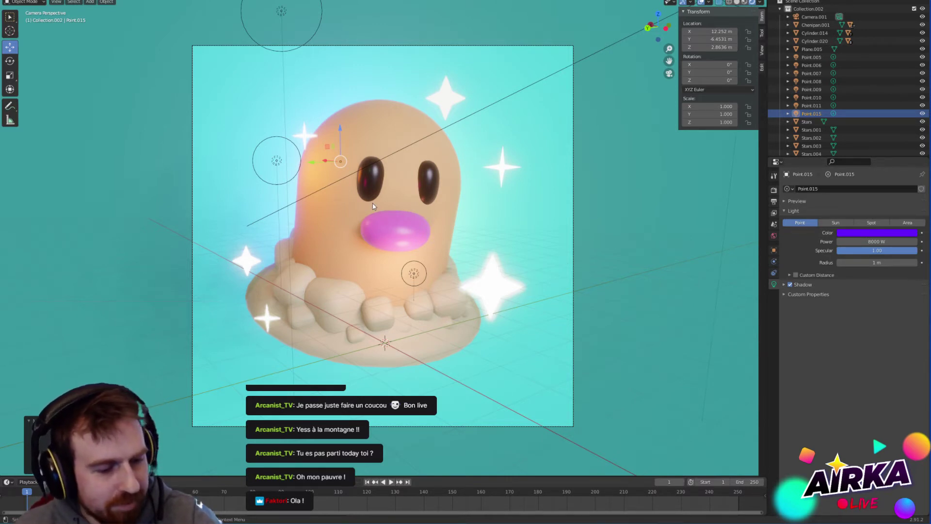
# Step: Examine the orange light beside the mole's head and the white light in front of it, then return to the camera view
pyautogui.moveTo(502, 221); pyautogui.dragTo(477, 273, button='middle')
pyautogui.scroll(-7, 473, 240)
pyautogui.click(354, 251)
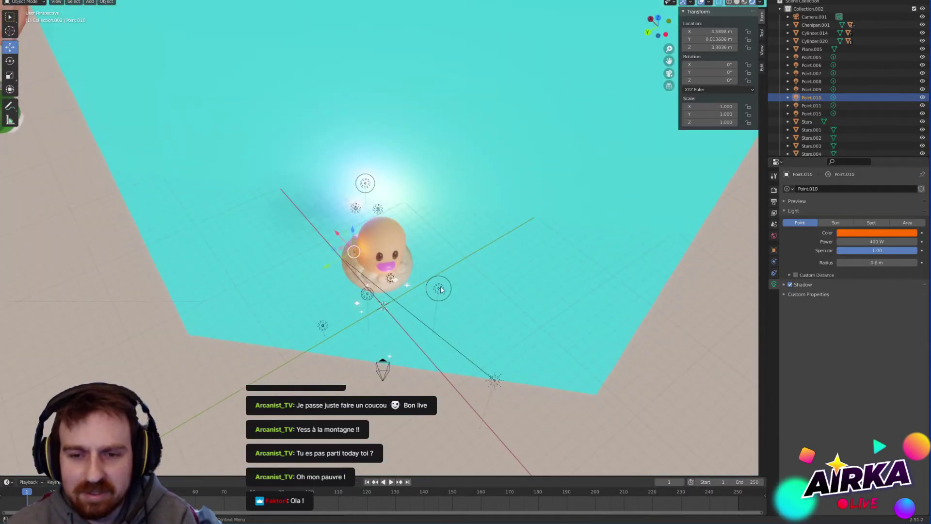
pyautogui.click(438, 289)
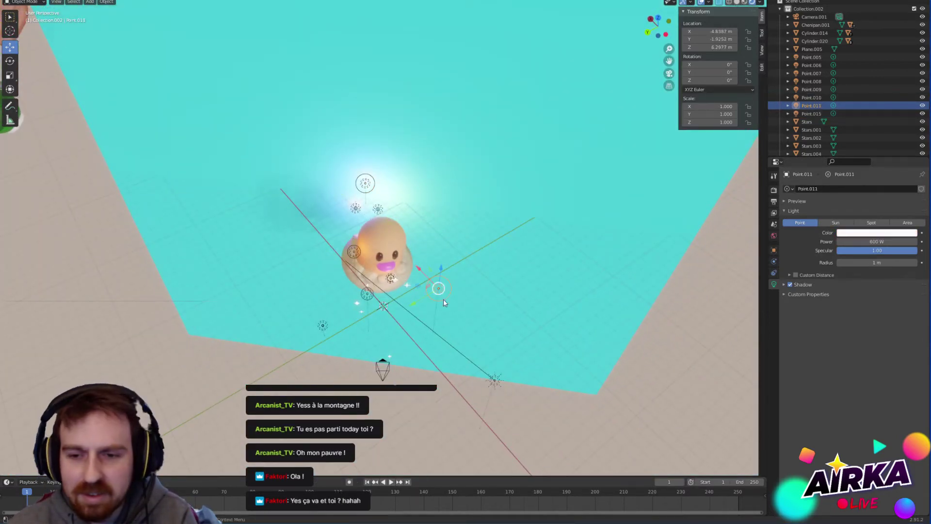
pyautogui.moveTo(399, 245); pyautogui.dragTo(385, 217, button='middle')
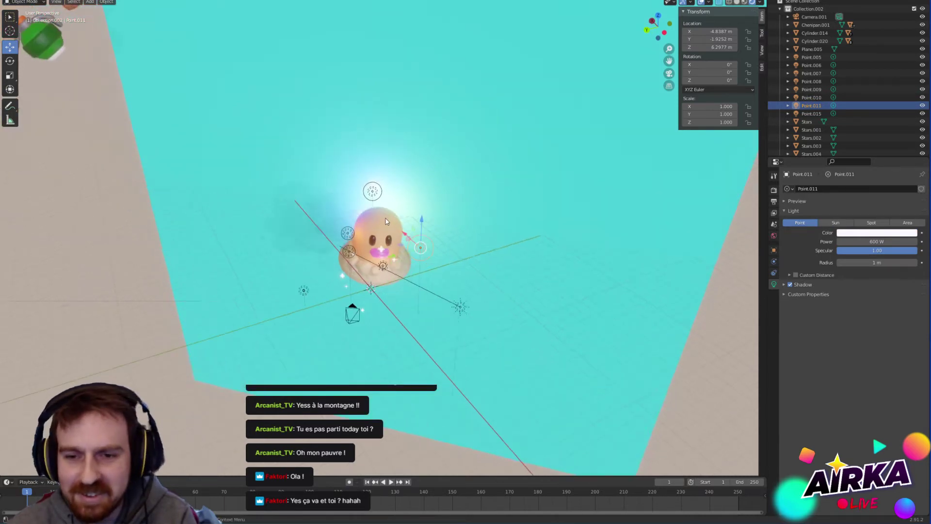
pyautogui.scroll(4, 383, 219)
pyautogui.scroll(-4, 383, 220)
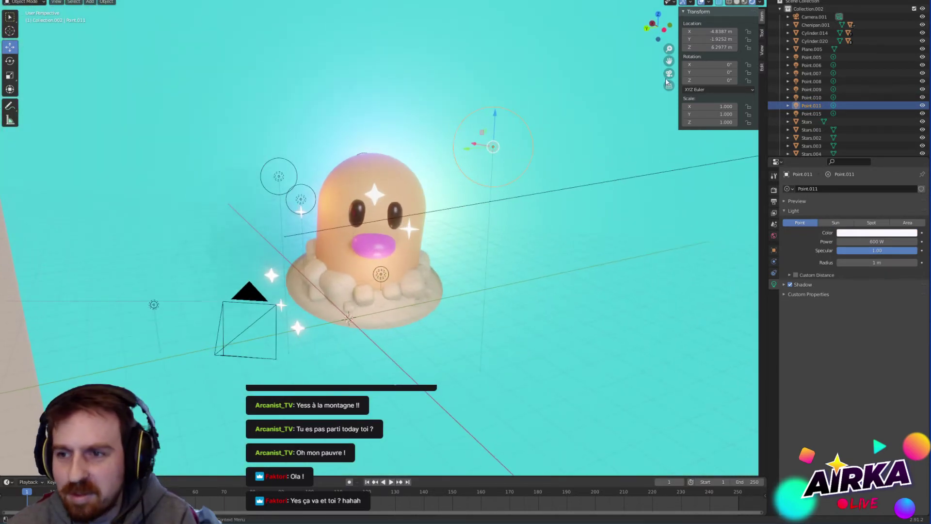
pyautogui.press('KP_0')
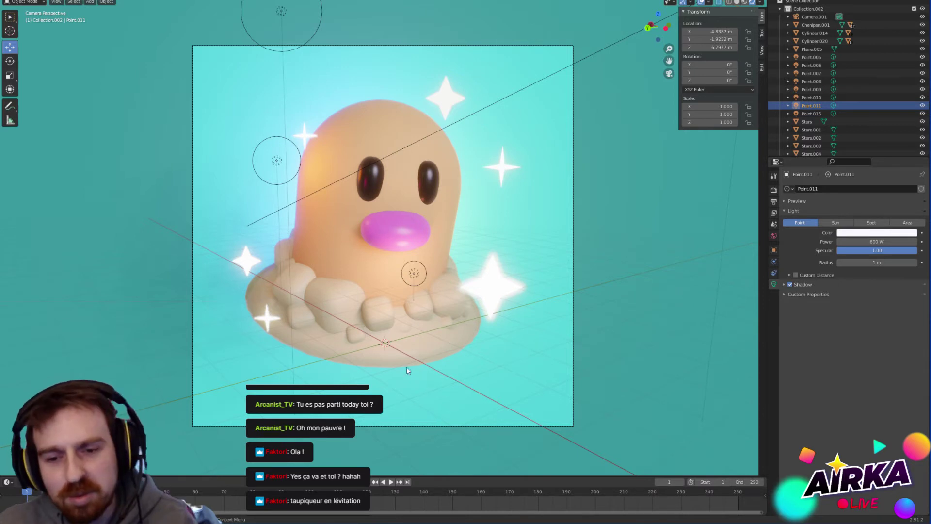
# Step: Add a plane mesh at the world origin, near the mole's base
pyautogui.scroll(-3, 411, 390)
pyautogui.hotkey('shift', 'a')
pyautogui.moveTo(389, 341)
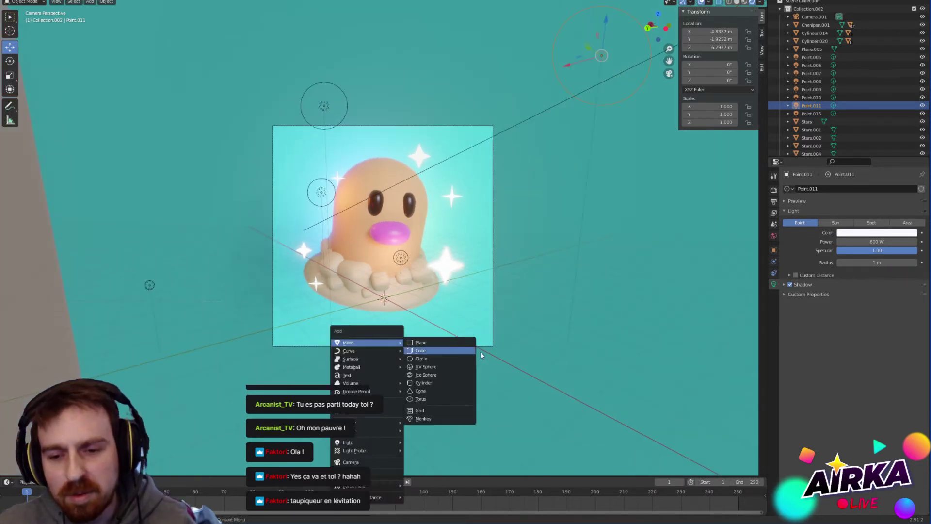
pyautogui.click(441, 342)
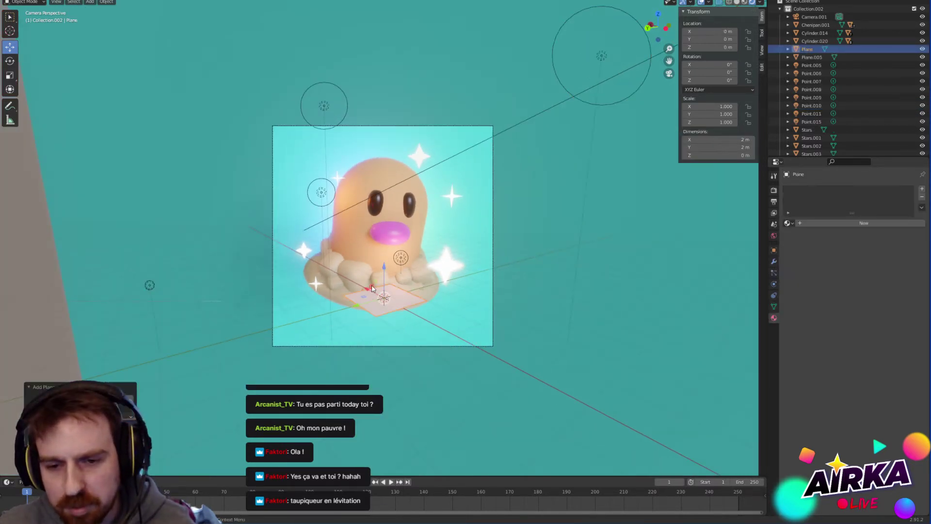
# Step: Match the new plane's tilt to the mole's body by setting its rotation to X -12°, Y -4° and Z 67°
pyautogui.click(356, 230)
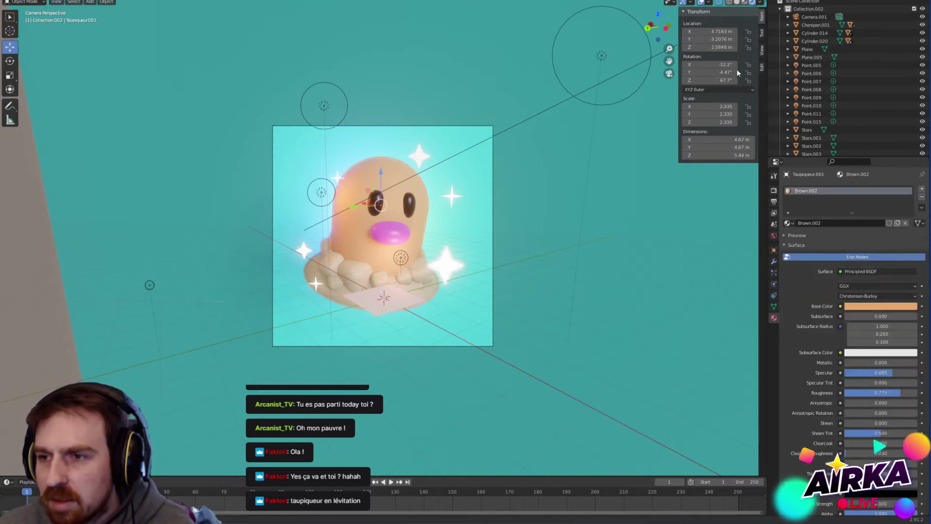
pyautogui.click(376, 310)
pyautogui.click(710, 65)
pyautogui.write('-12')
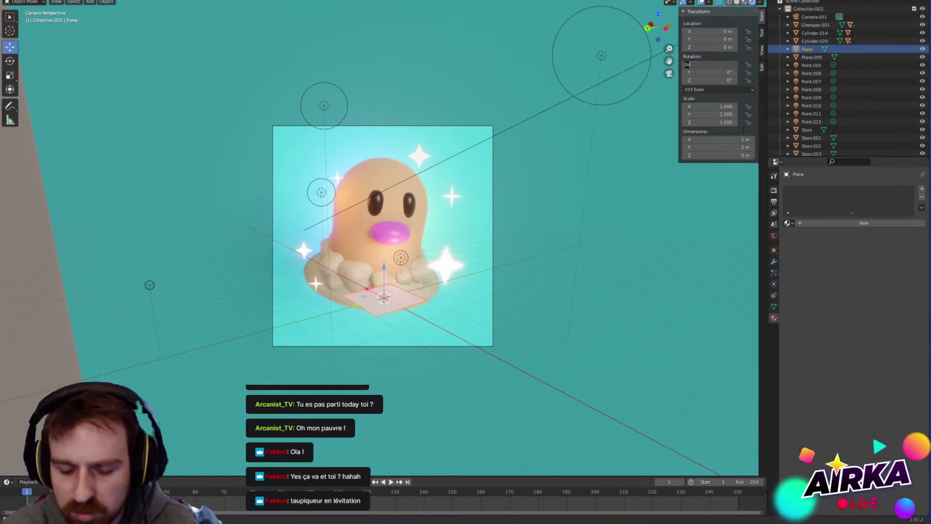
pyautogui.press('Tab')
pyautogui.write('-4')
pyautogui.press('Return')
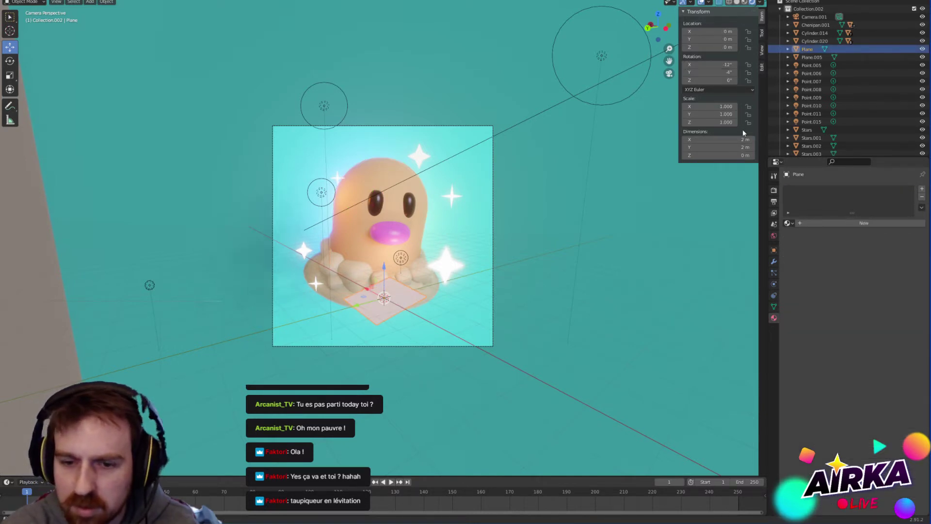
pyautogui.click(725, 80)
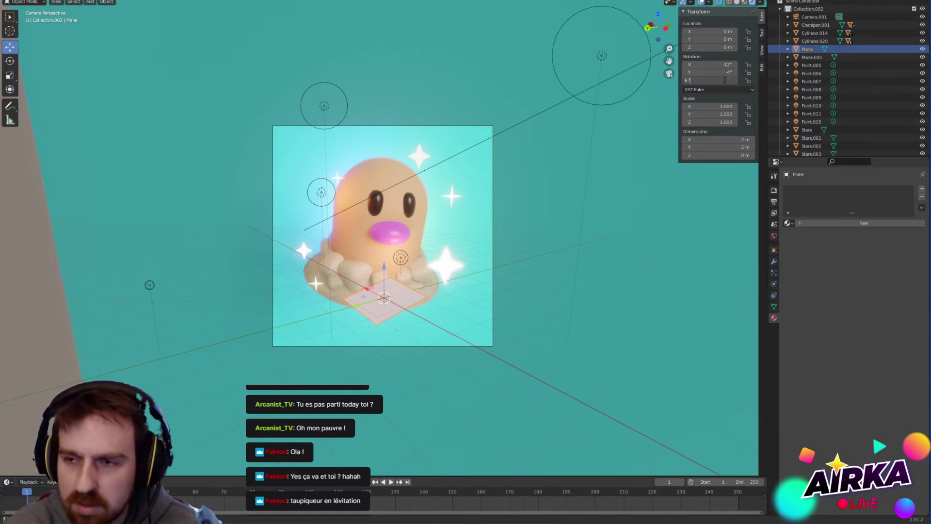
pyautogui.write('67')
pyautogui.press('Return')
# Step: Move the plane along its local axes beneath the mole's dirt base and enlarge it to about 25 m per side
pyautogui.click(10, 76)
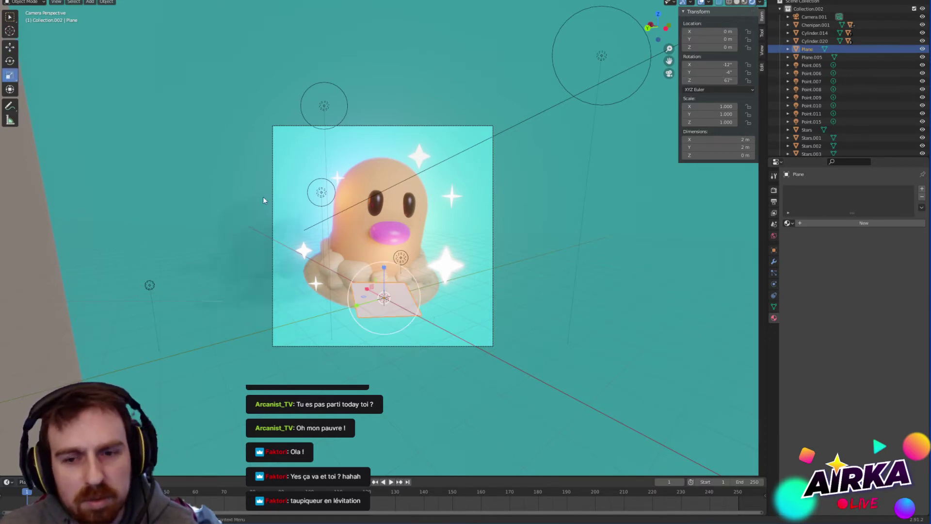
pyautogui.moveTo(412, 276); pyautogui.dragTo(455, 247)
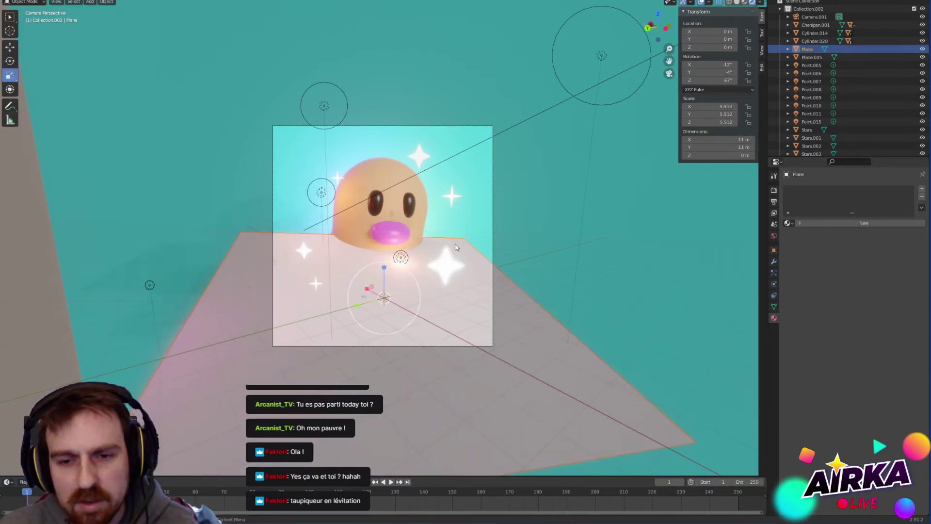
pyautogui.click(8, 48)
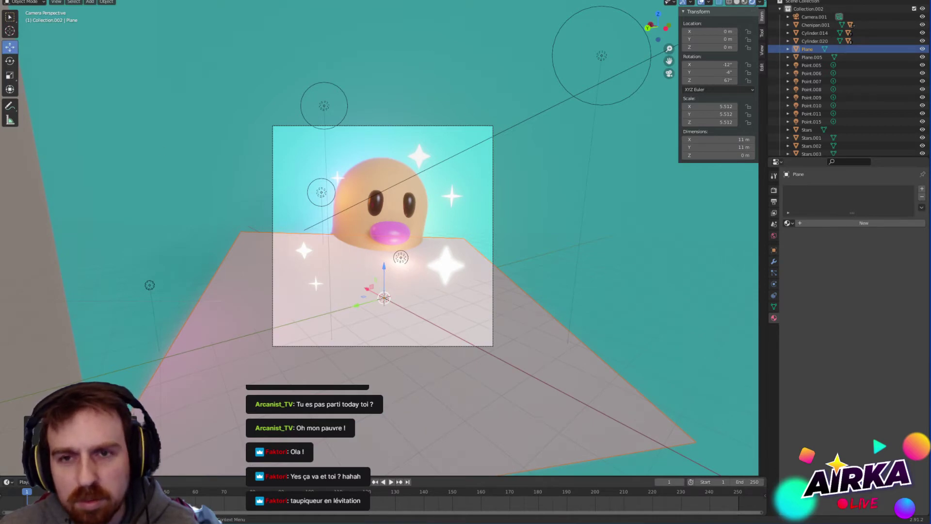
pyautogui.click(349, 1)
pyautogui.click(341, 33)
pyautogui.moveTo(386, 270); pyautogui.dragTo(365, 332)
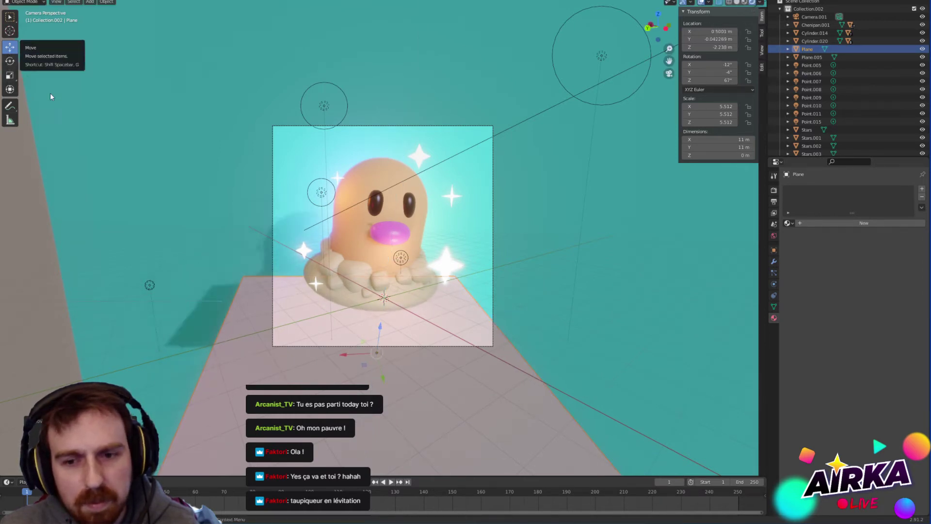
pyautogui.moveTo(365, 365); pyautogui.dragTo(451, 289)
pyautogui.click(9, 75)
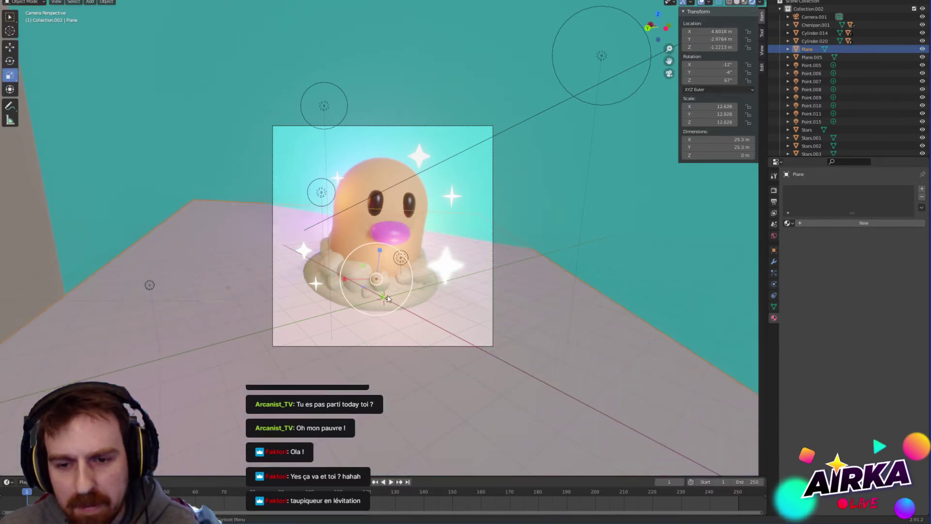
# Step: Shrink the ground plane along its local Y axis to about 11 m deep and check it from the camera view
pyautogui.moveTo(383, 297)
pyautogui.mouseDown()
pyautogui.moveTo(379, 285)
pyautogui.moveTo(372, 290)
pyautogui.mouseUp()
pyautogui.click(10, 46)
pyautogui.scroll(-3, 473, 312)
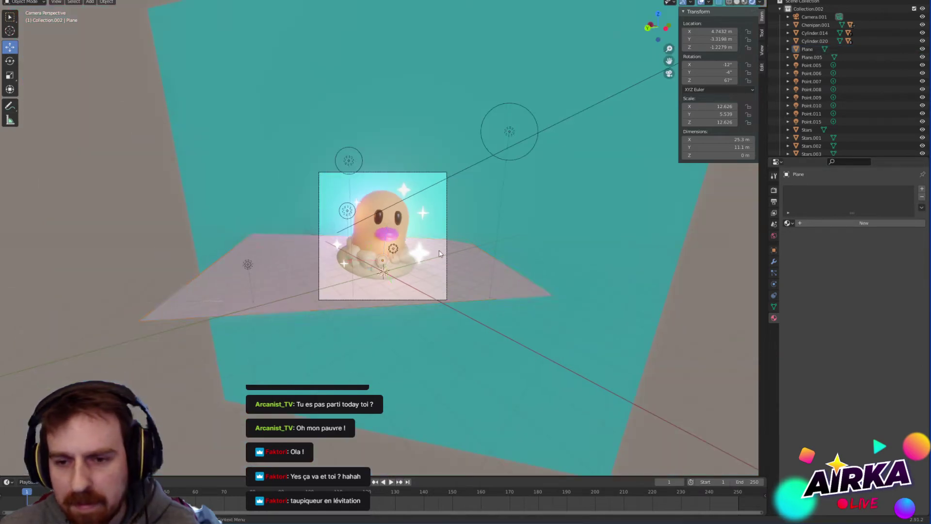
pyautogui.click(665, 80)
pyautogui.click(668, 74)
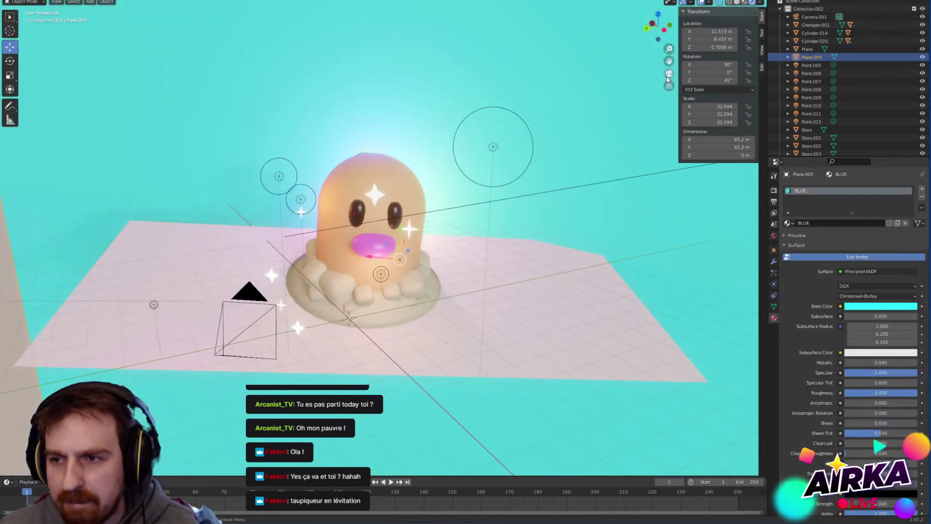
pyautogui.click(668, 75)
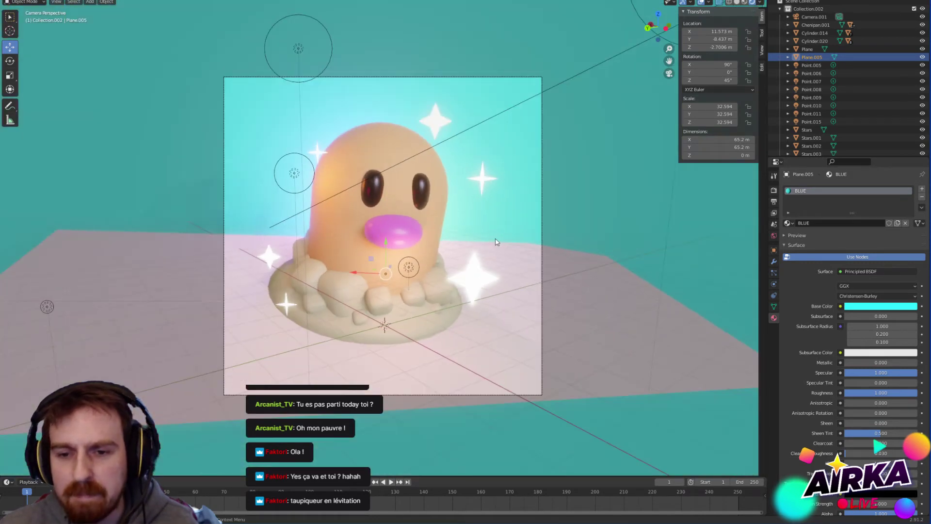
# Step: Try the existing Brown material on the ground plane, and assign the existing Grey material instead
pyautogui.click(561, 354)
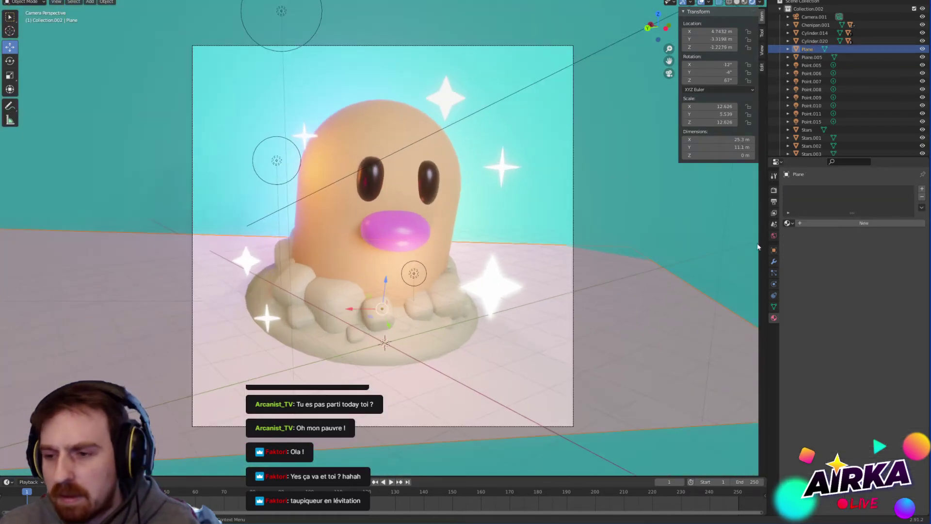
pyautogui.click(788, 223)
pyautogui.click(802, 273)
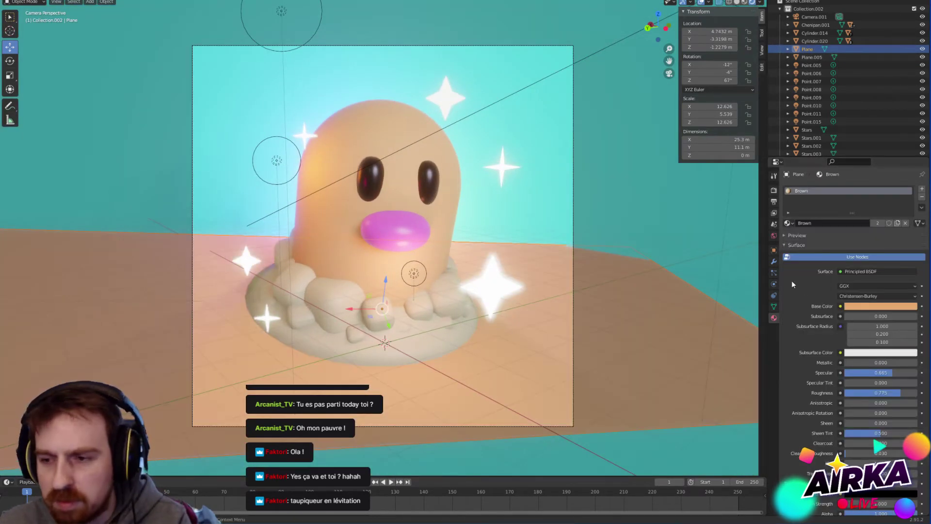
pyautogui.click(787, 223)
pyautogui.scroll(-3, 814, 291)
pyautogui.click(800, 282)
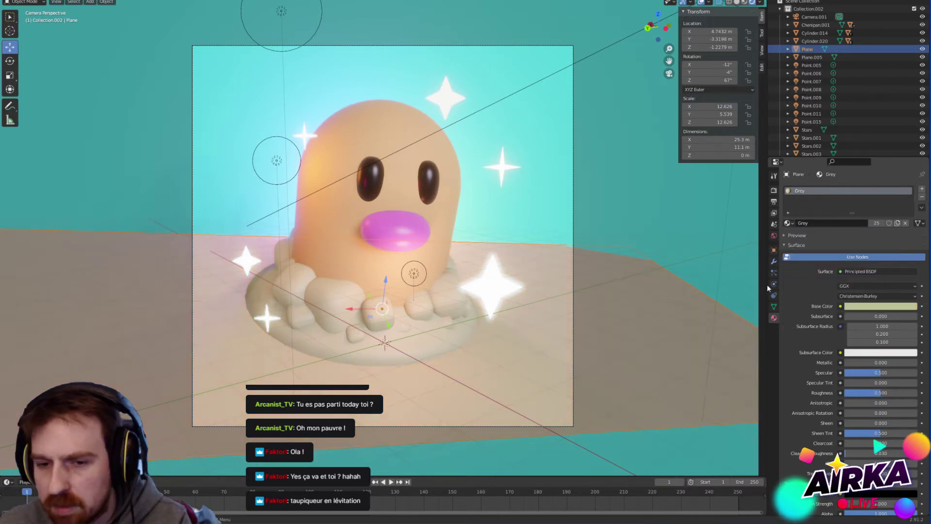
# Step: Shift the ground plane slightly along its local Y axis towards the camera and check the framing of the mole
pyautogui.scroll(-2, 356, 323)
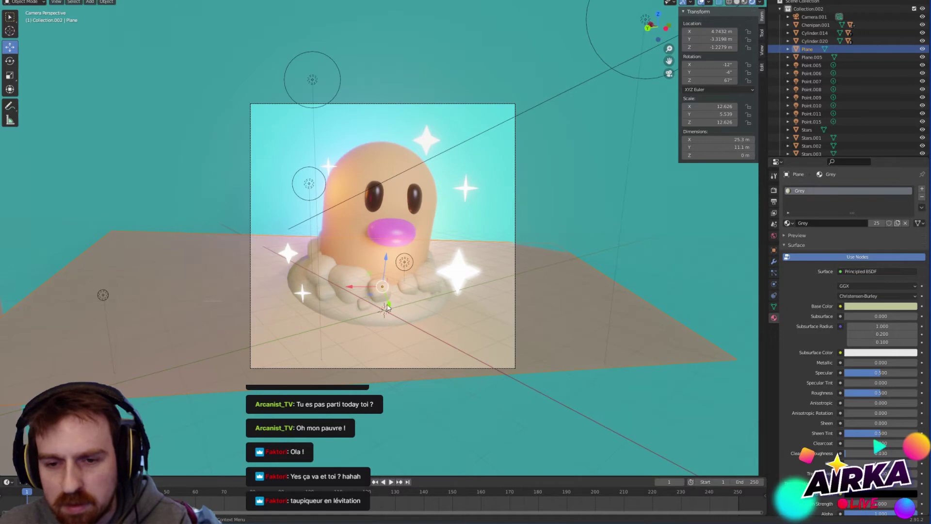
pyautogui.moveTo(388, 307); pyautogui.dragTo(394, 317)
pyautogui.click(681, 227)
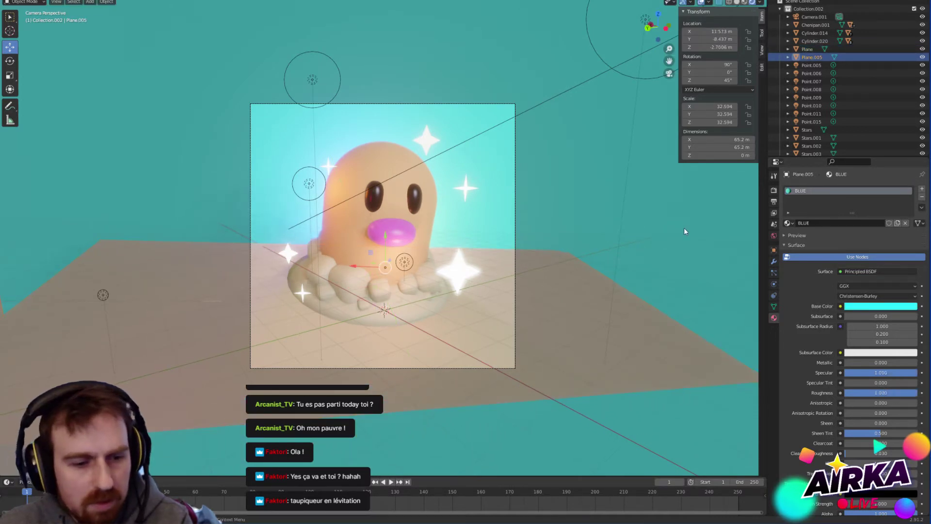
pyautogui.scroll(1, 665, 228)
pyautogui.scroll(-2, 596, 195)
pyautogui.scroll(3, 502, 147)
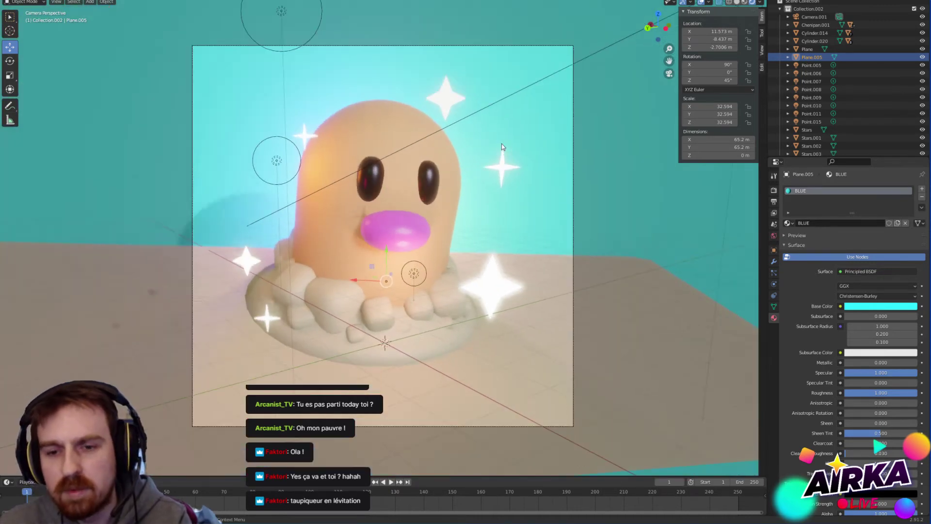
pyautogui.keyDown('shift'); pyautogui.moveTo(559, 200); pyautogui.dragTo(544, 232, button='middle'); pyautogui.keyUp('shift')
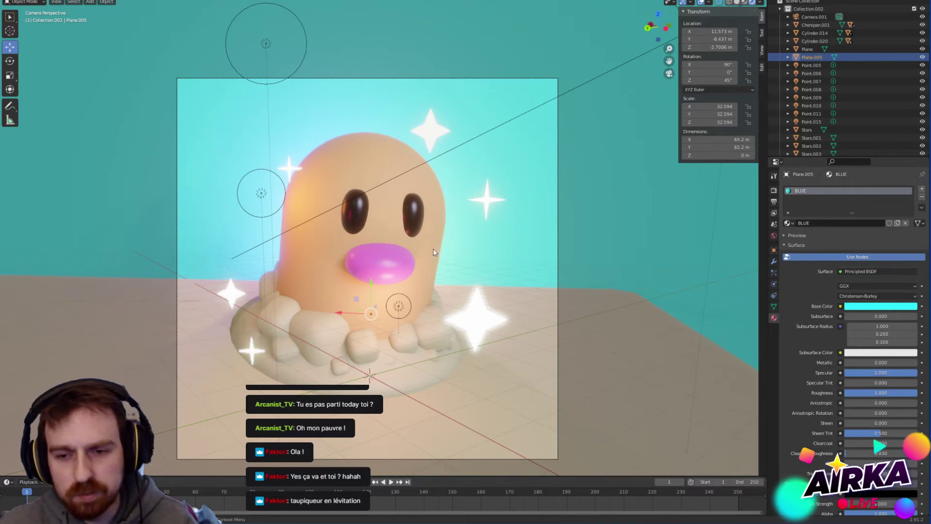
# Step: Select the three lights behind the mole together with the turquoise backdrop plane
pyautogui.moveTo(416, 229); pyautogui.dragTo(352, 258, button='middle')
pyautogui.scroll(-5, 300, 282)
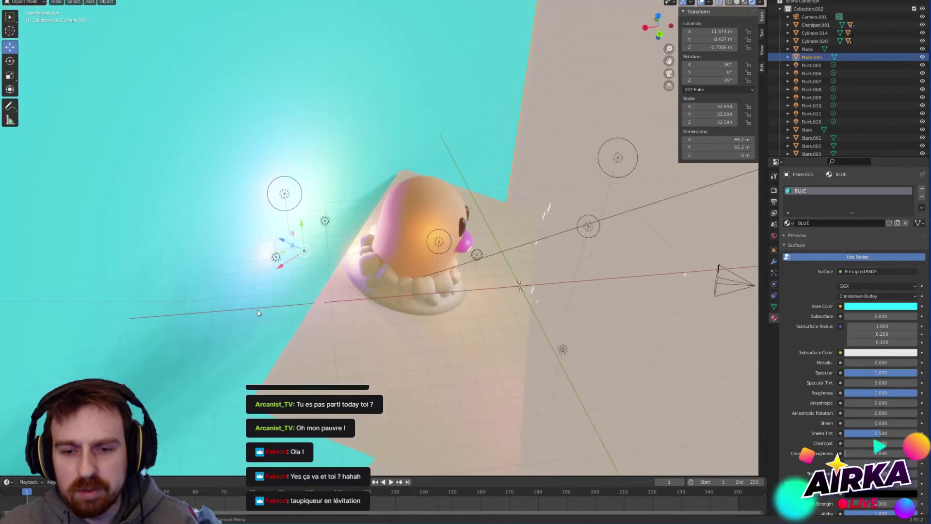
pyautogui.scroll(-6, 315, 214)
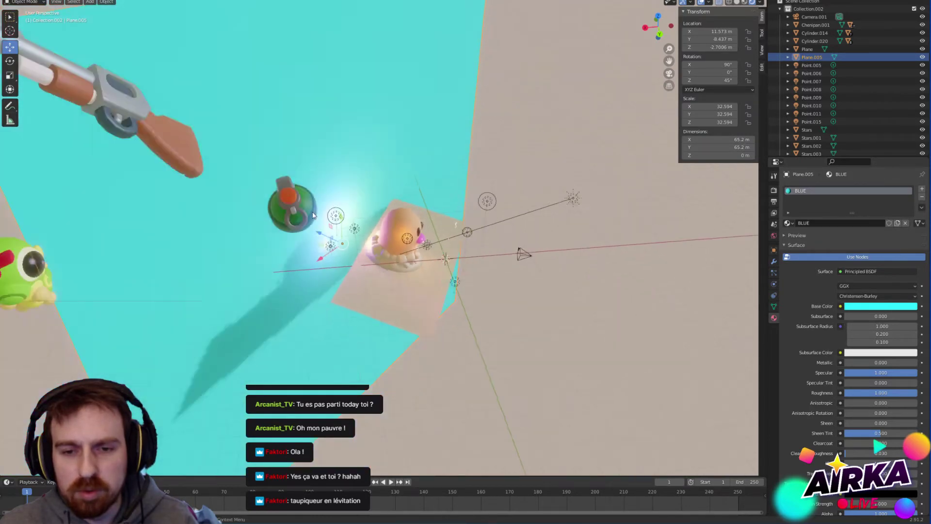
pyautogui.scroll(4, 345, 239)
pyautogui.click(320, 247)
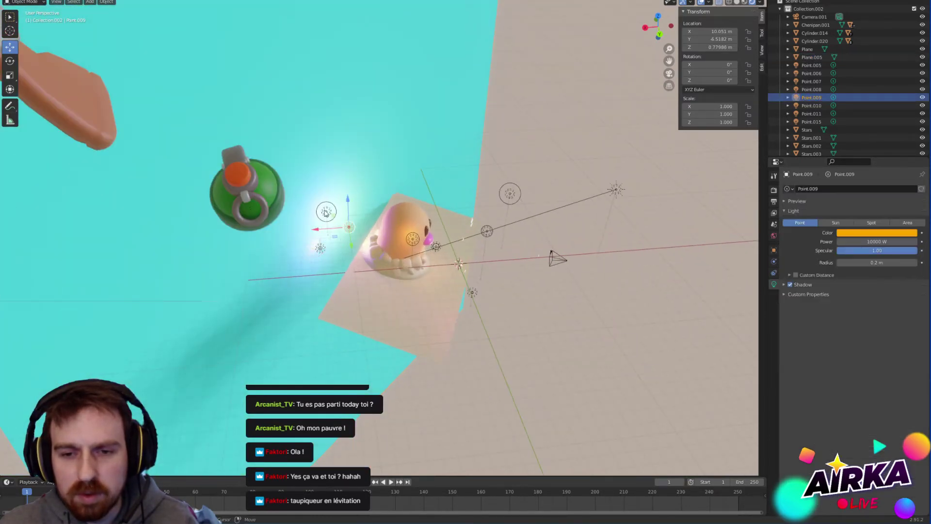
pyautogui.keyDown('shift'); pyautogui.click(349, 227); pyautogui.keyUp('shift')
pyautogui.keyDown('shift'); pyautogui.click(326, 211); pyautogui.keyUp('shift')
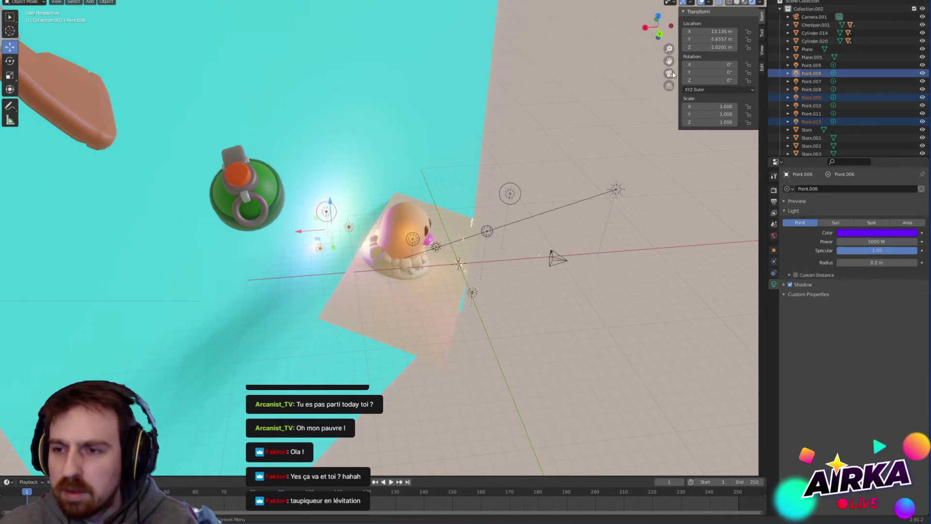
pyautogui.press('KP_0')
pyautogui.moveTo(316, 181); pyautogui.dragTo(357, 247, button='middle')
pyautogui.keyDown('shift'); pyautogui.click(361, 182); pyautogui.keyUp('shift')
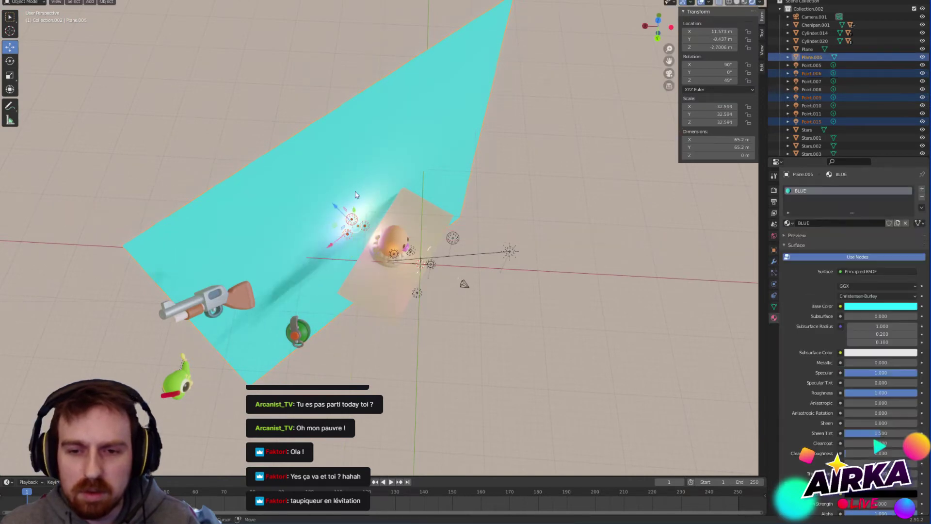
# Step: Try to move the backdrop and its three lights away from the mole using the local orientation, and undo the move
pyautogui.press('g')
pyautogui.press('x')
pyautogui.click(251, 143)
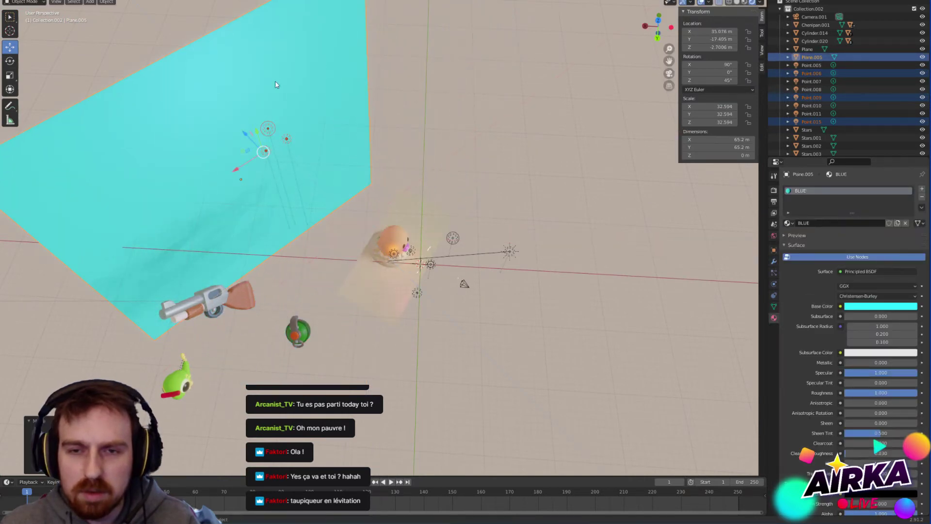
pyautogui.hotkey('ctrl', 'z')
# Step: Set the transform orientation to Global and move the backdrop with its lights far behind the mole, to about X 44.6 m and Y -23 m
pyautogui.click(345, 1)
pyautogui.click(343, 16)
pyautogui.click(378, 1)
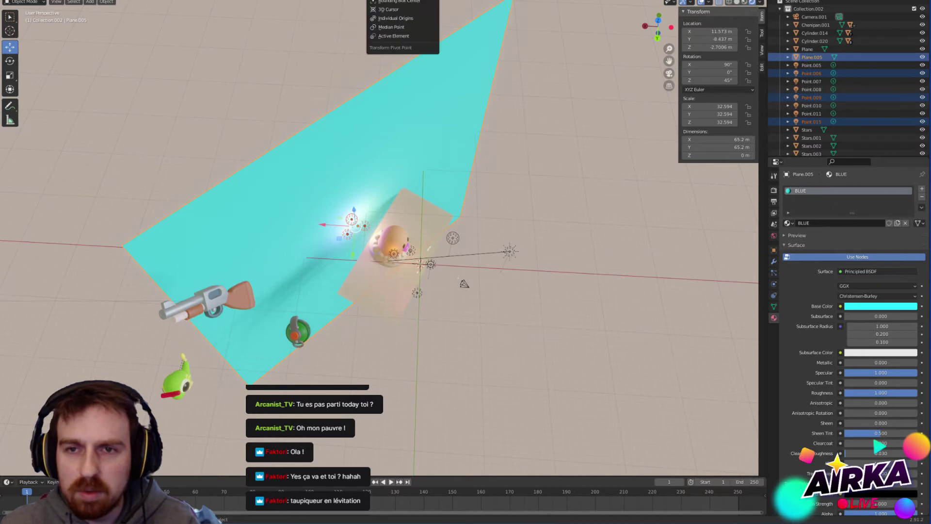
pyautogui.press('g')
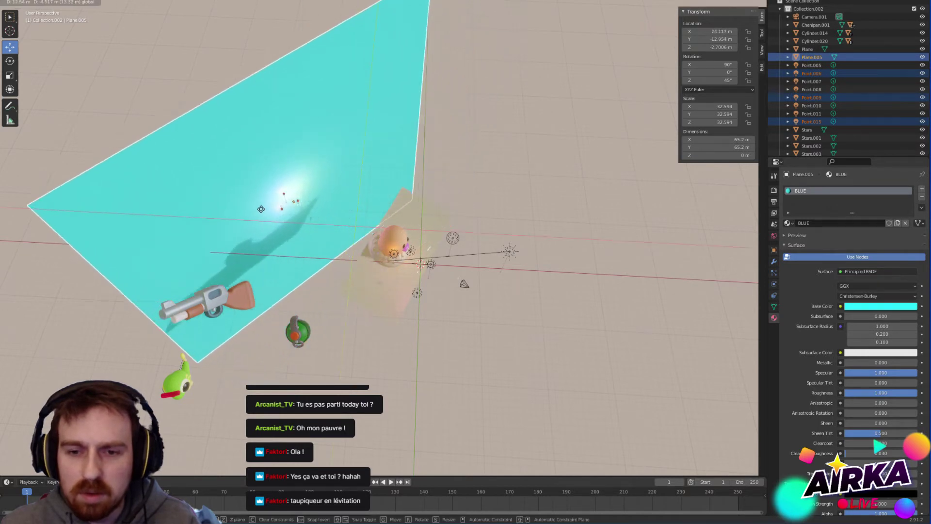
pyautogui.click(168, 154)
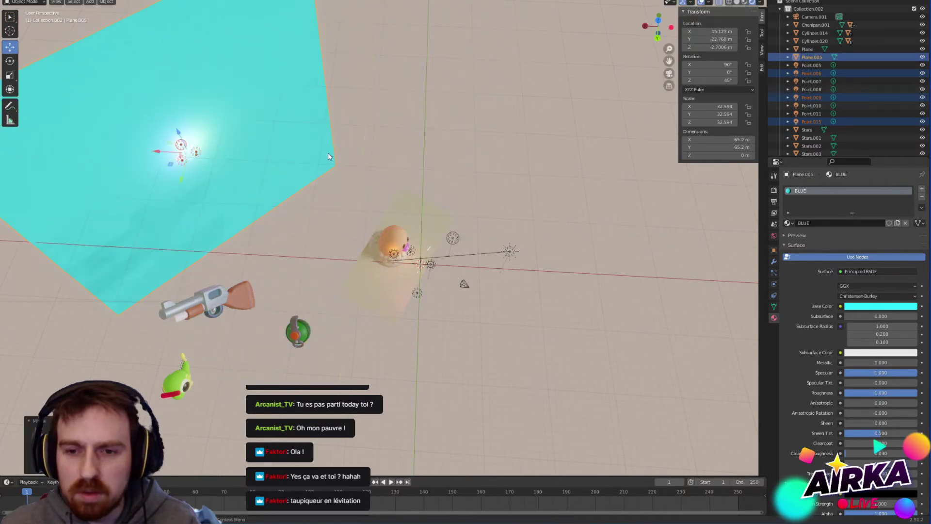
pyautogui.click(668, 74)
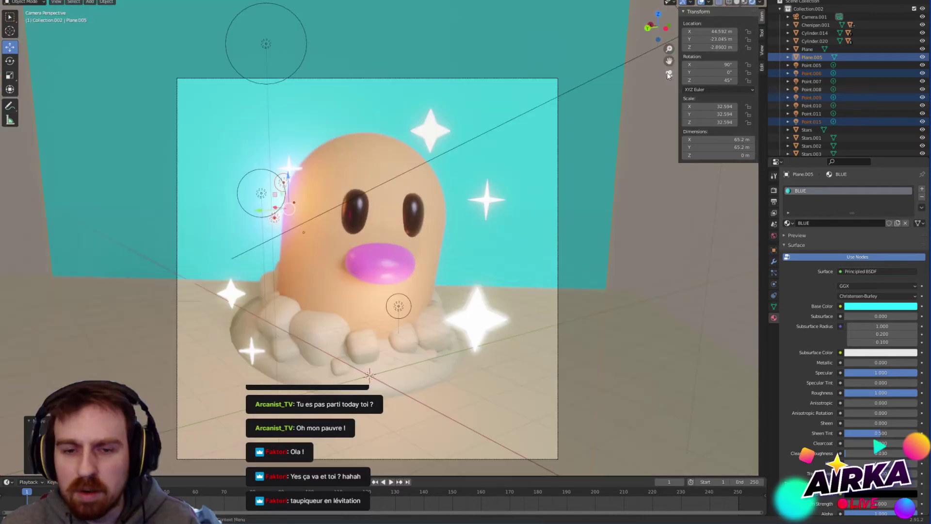
# Step: Split the 3D viewport vertically into two side-by-side views, both in rendered shading, and make them roughly equal in width
pyautogui.rightClick(760, 276)
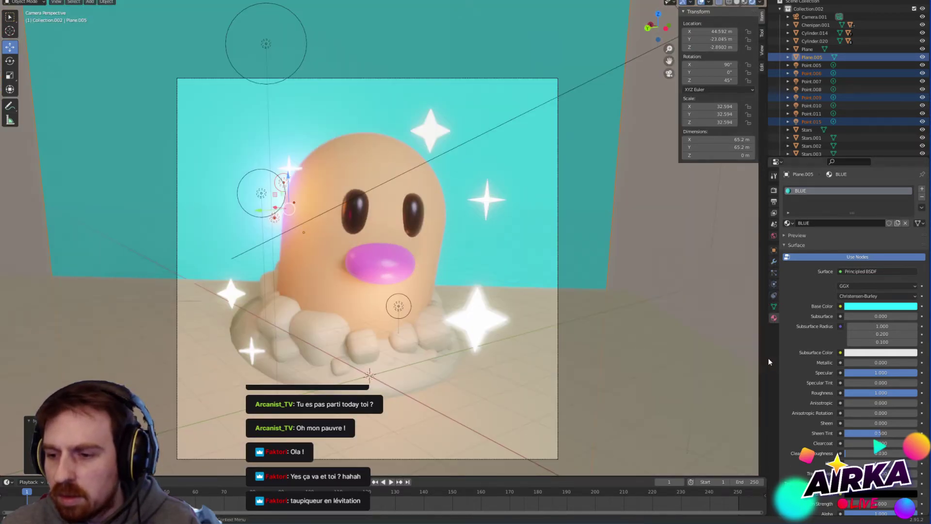
pyautogui.rightClick(768, 361)
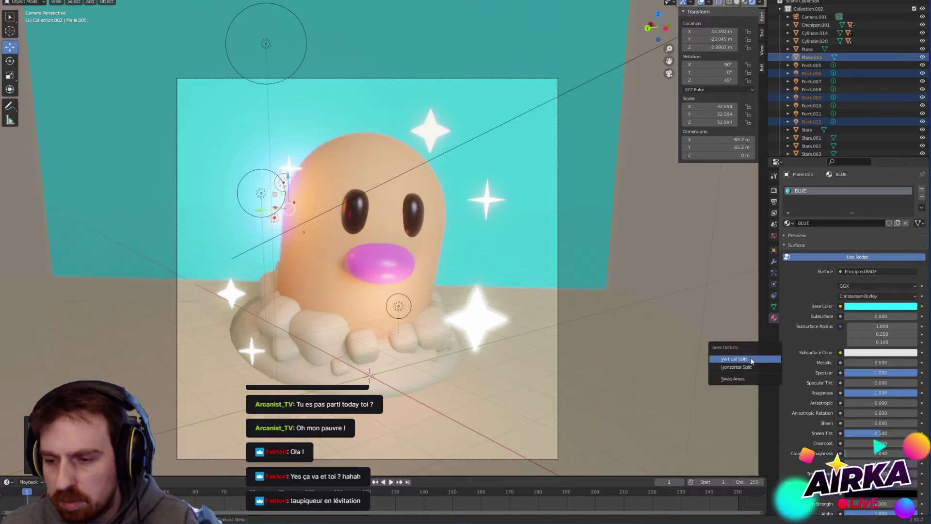
pyautogui.click(751, 362)
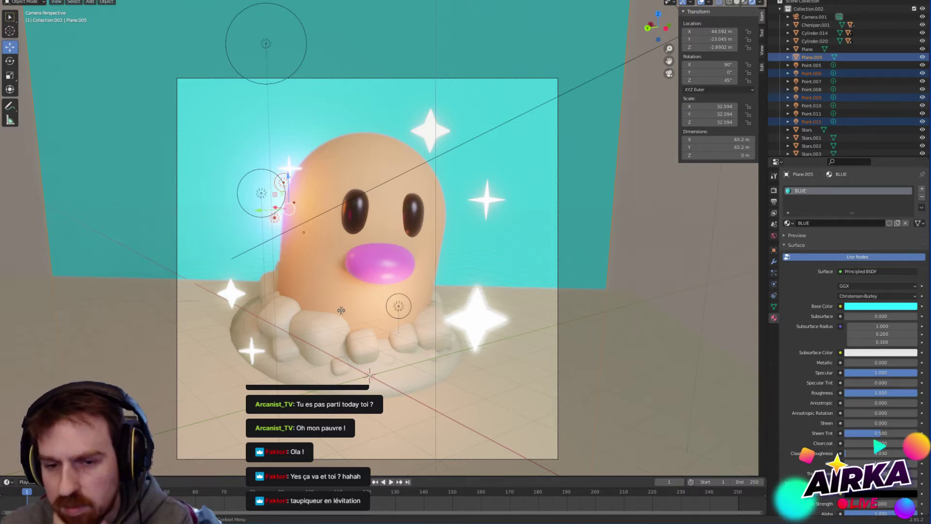
pyautogui.click(200, 293)
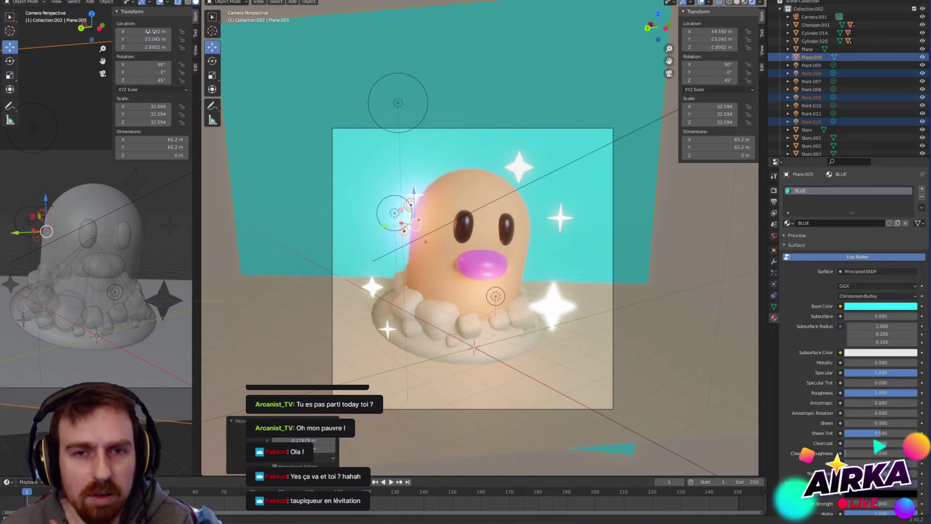
pyautogui.moveTo(203, 205); pyautogui.dragTo(323, 156)
pyautogui.click(300, 2)
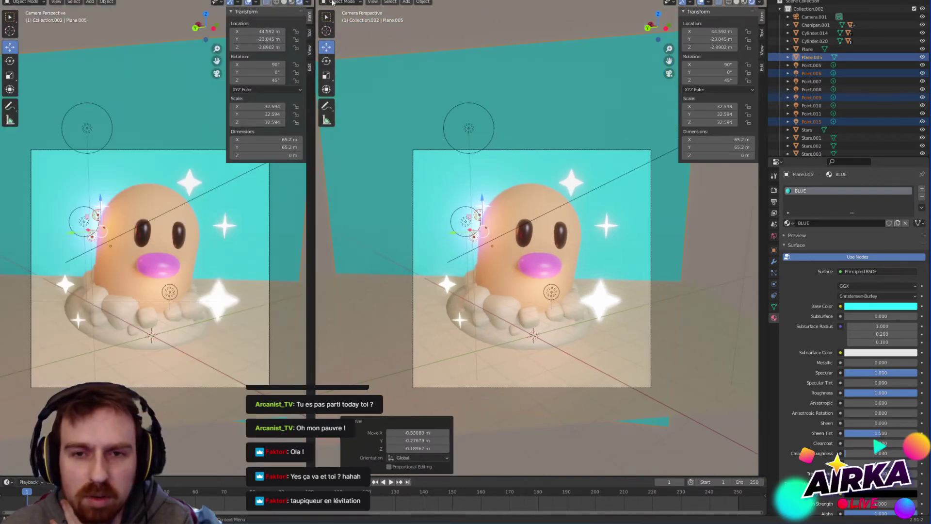
pyautogui.moveTo(313, 11); pyautogui.dragTo(445, 21)
# Step: Replace the transform values in the left view's sidebar with the Bool Tool section and turn that view to show the whole scene
pyautogui.click(433, 4)
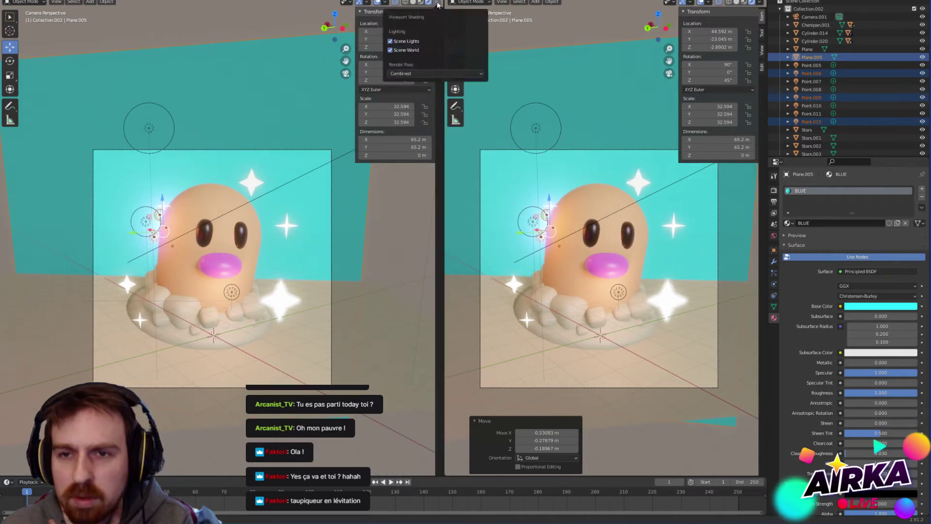
pyautogui.click(439, 33)
pyautogui.click(438, 50)
pyautogui.click(438, 68)
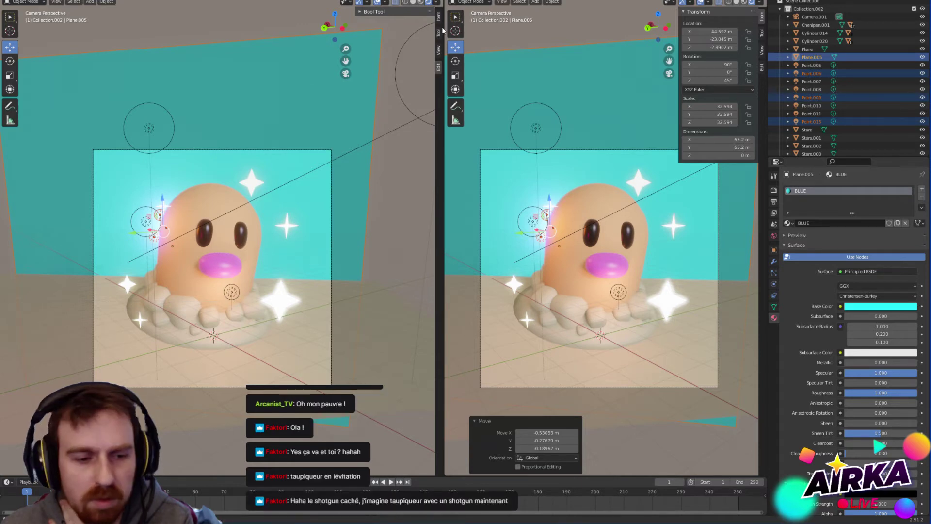
pyautogui.scroll(-6, 368, 73)
pyautogui.moveTo(189, 77); pyautogui.dragTo(250, 120, button='middle')
pyautogui.scroll(7, 203, 140)
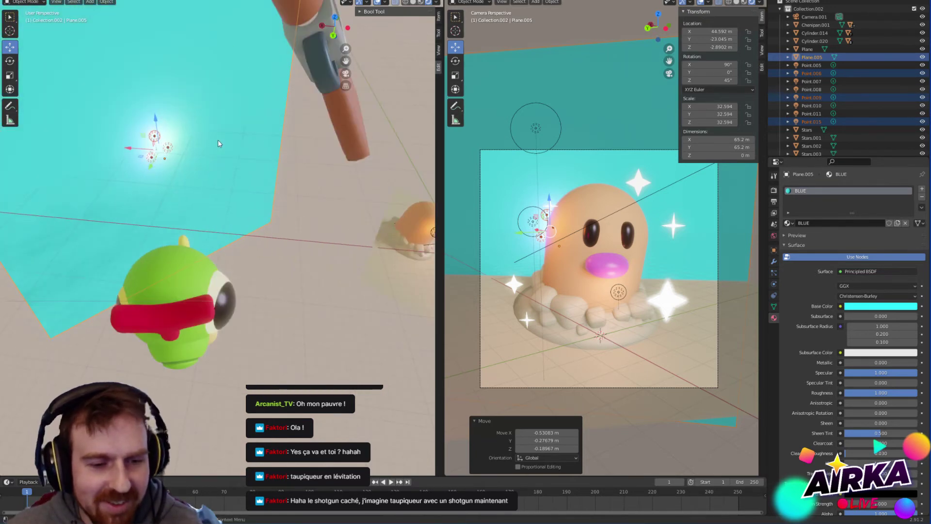
pyautogui.scroll(-5, 220, 140)
pyautogui.moveTo(353, 141); pyautogui.dragTo(338, 124, button='middle')
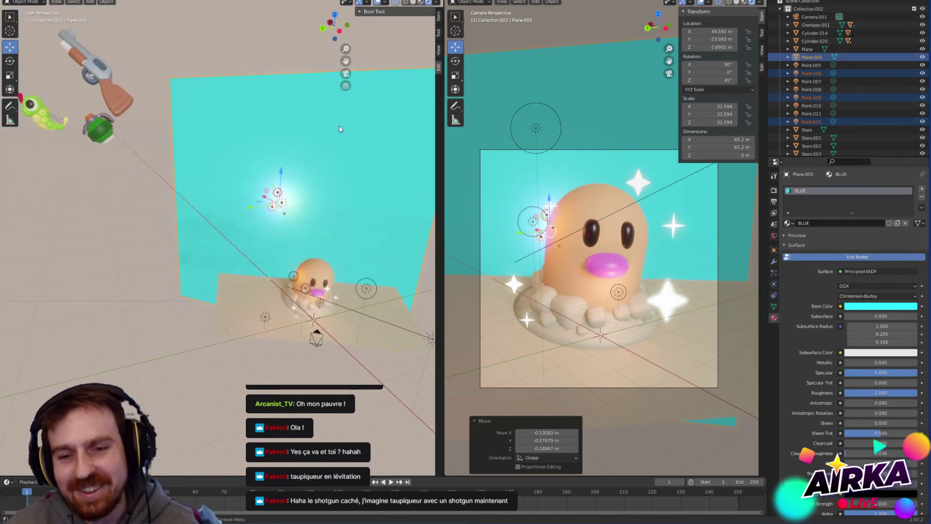
# Step: Select the shotgun by its barrel and rotate it to about X -323°, Y 37.4° and Z -253°
pyautogui.click(74, 27)
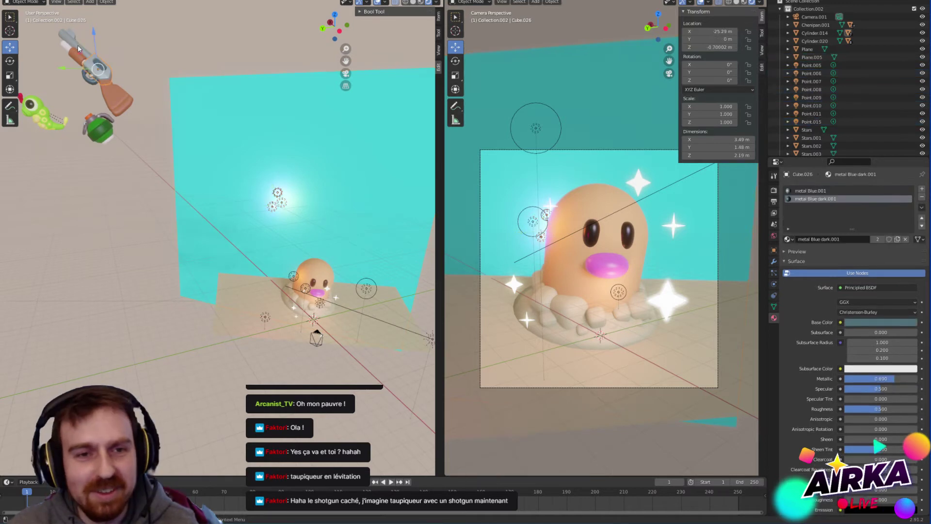
pyautogui.click(77, 42)
pyautogui.click(10, 61)
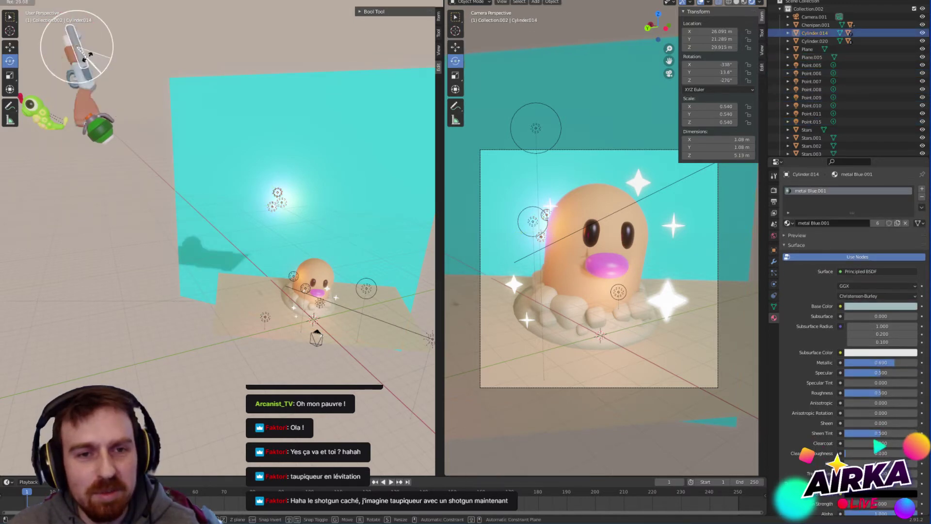
pyautogui.scroll(-3, 161, 66)
# Step: Move the shotgun across the scene to the mole and lower it in front of the body, to about Z 1.5 m
pyautogui.click(10, 47)
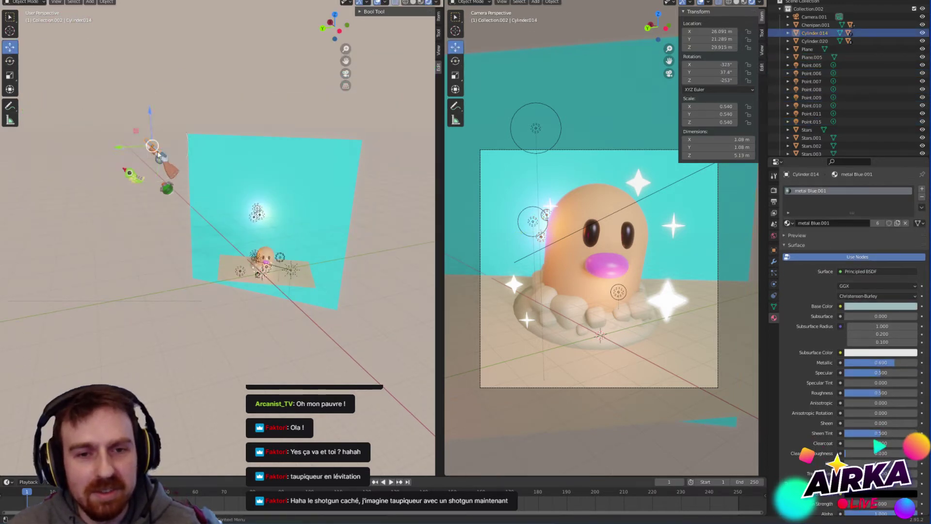
pyautogui.moveTo(149, 154); pyautogui.dragTo(184, 204, button='middle')
pyautogui.moveTo(130, 233); pyautogui.dragTo(261, 279)
pyautogui.scroll(4, 359, 291)
pyautogui.keyDown('shift'); pyautogui.moveTo(409, 335); pyautogui.dragTo(290, 216, button='middle'); pyautogui.keyUp('shift')
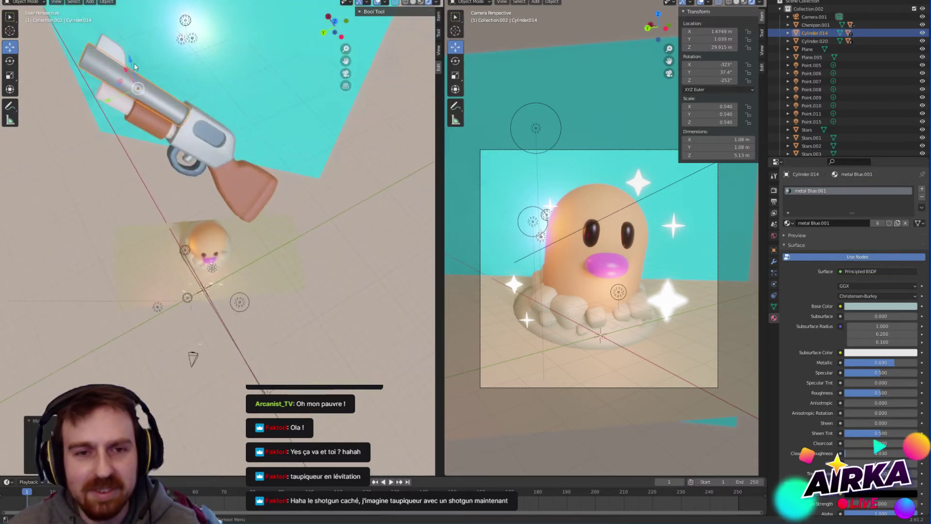
pyautogui.press('g')
pyautogui.press('z')
pyautogui.click(48, 201)
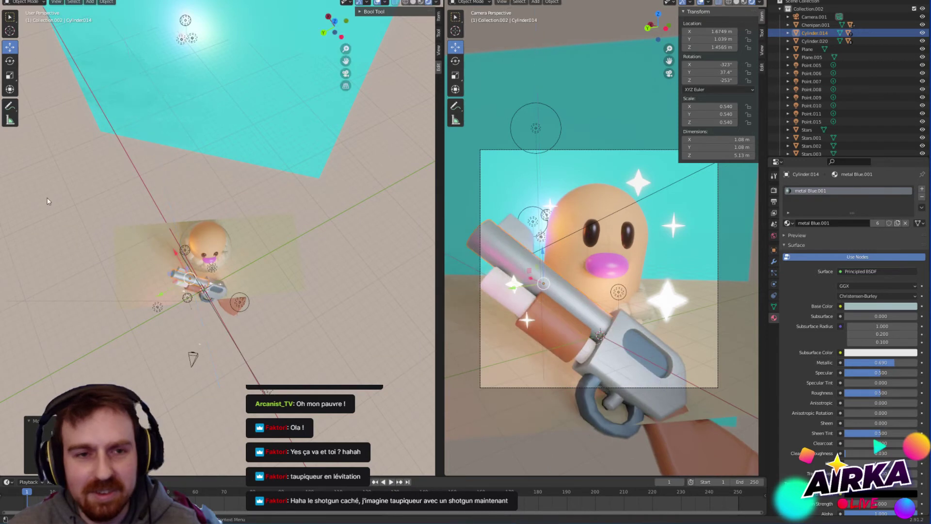
# Step: Scale the shotgun down uniformly to about 0.28, roughly 2.7 m long, in front of the mole
pyautogui.click(9, 75)
pyautogui.moveTo(225, 271); pyautogui.dragTo(208, 277)
pyautogui.click(10, 47)
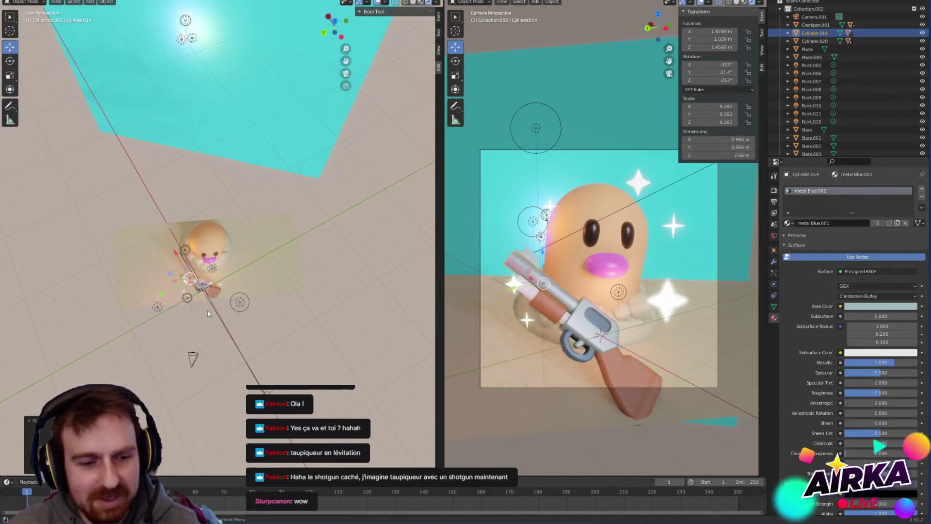
# Step: Raise the shotgun to about Z 2.5 m so that it lies across the front of the mole's body
pyautogui.moveTo(171, 276); pyautogui.dragTo(185, 259)
pyautogui.moveTo(171, 233); pyautogui.dragTo(191, 180, button='middle')
pyautogui.moveTo(181, 179); pyautogui.dragTo(182, 167)
pyautogui.click(718, 333)
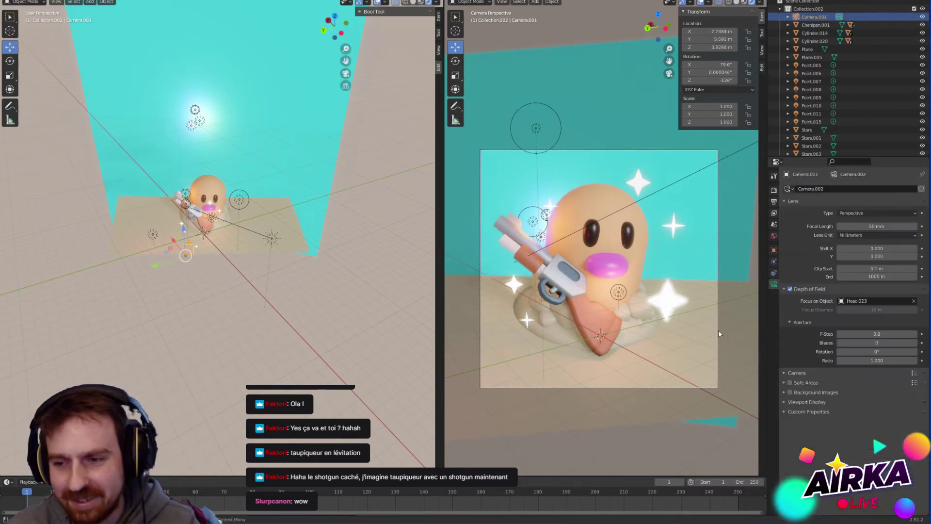
pyautogui.click(718, 332)
pyautogui.scroll(-3, 612, 290)
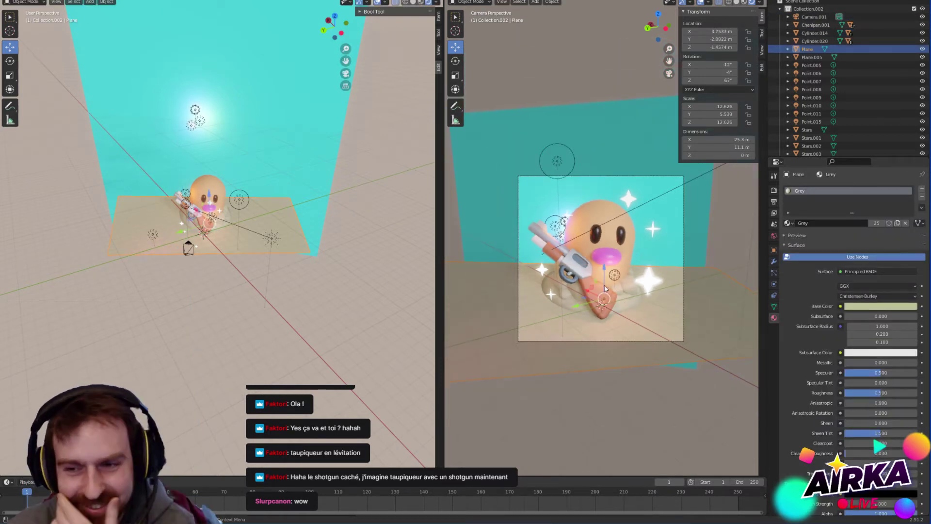
pyautogui.scroll(2, 563, 233)
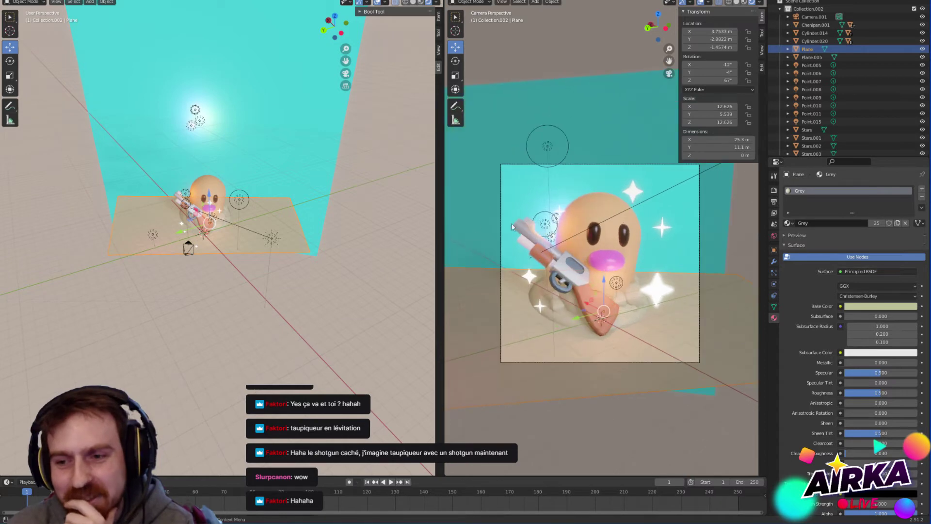
# Step: Switch the left view to the camera, narrow it to the framed image, and turn the widened right view into a free perspective of the mole
pyautogui.click(346, 73)
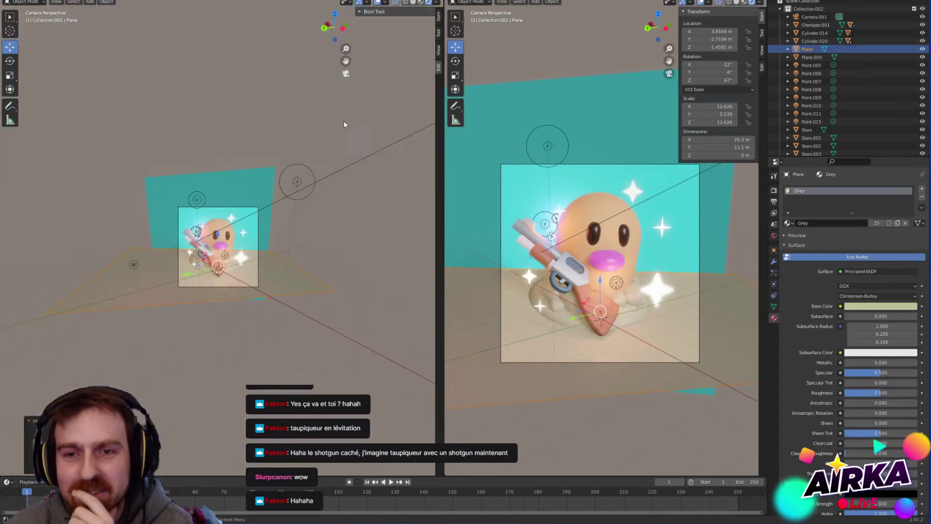
pyautogui.moveTo(444, 213); pyautogui.dragTo(185, 216)
pyautogui.scroll(6, 155, 233)
pyautogui.moveTo(188, 249); pyautogui.dragTo(256, 249)
pyautogui.moveTo(524, 316); pyautogui.dragTo(503, 291, button='middle')
pyautogui.scroll(-4, 553, 318)
pyautogui.scroll(5, 494, 290)
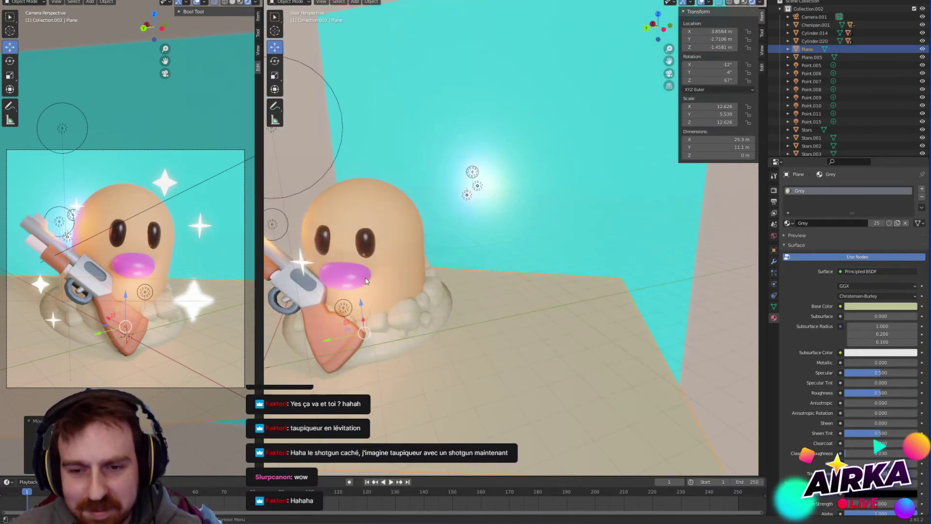
# Step: Select the shotgun by its barrel and shift it horizontally to about X 4.3 m, Y 0.64 m
pyautogui.moveTo(367, 278); pyautogui.dragTo(397, 257, button='middle')
pyautogui.click(409, 285)
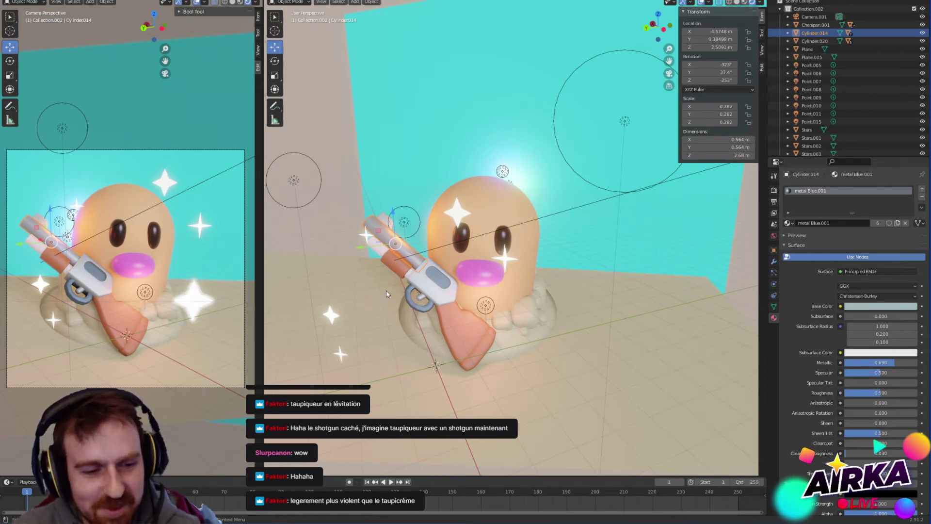
pyautogui.moveTo(401, 246); pyautogui.dragTo(389, 280, button='middle')
pyautogui.moveTo(398, 276); pyautogui.dragTo(384, 315)
# Step: Select the uppermost violet point light near the backdrop and move it horizontally to about X 41.6 m, Y -25.3 m
pyautogui.moveTo(504, 310); pyautogui.dragTo(491, 290, button='middle')
pyautogui.scroll(3, 499, 315)
pyautogui.moveTo(498, 321); pyautogui.dragTo(557, 382, button='middle')
pyautogui.click(375, 48)
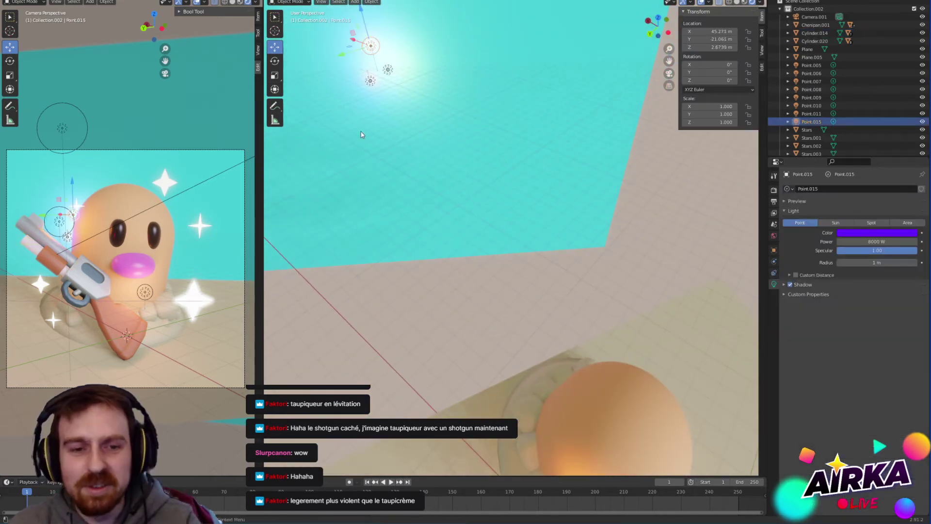
pyautogui.press('g')
pyautogui.hotkey('shift', 'z')
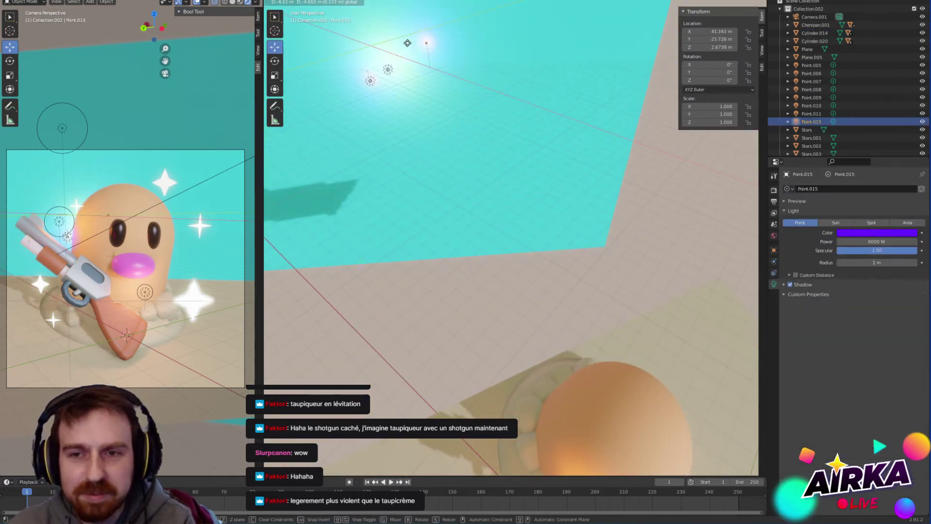
pyautogui.click(418, 51)
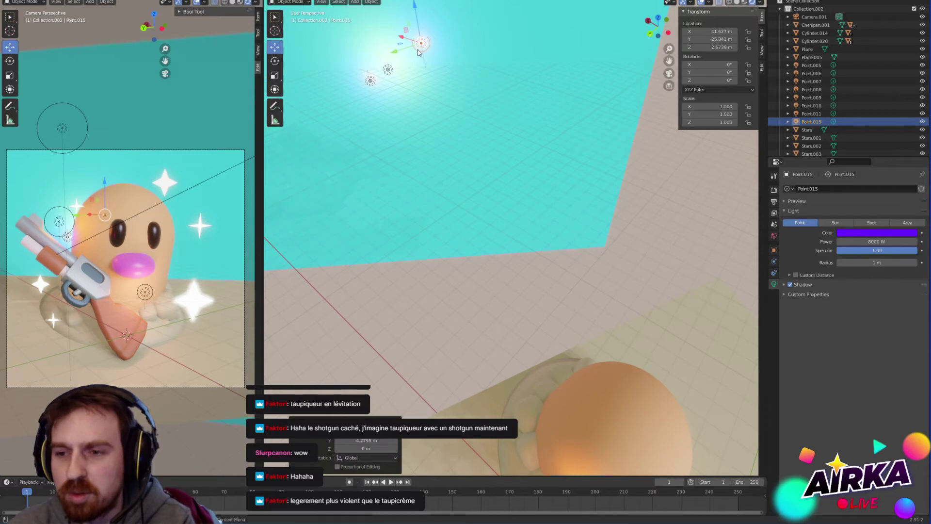
# Step: Give the violet light a 10 m radius and a power of 70000 W, after trying 20000 W and 200000 W
pyautogui.click(873, 262)
pyautogui.write('10')
pyautogui.press('Return')
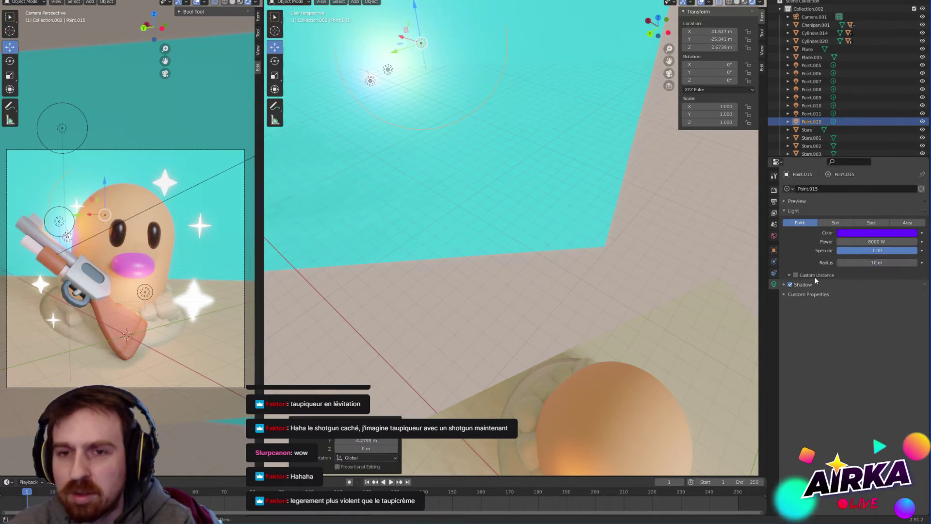
pyautogui.click(856, 241)
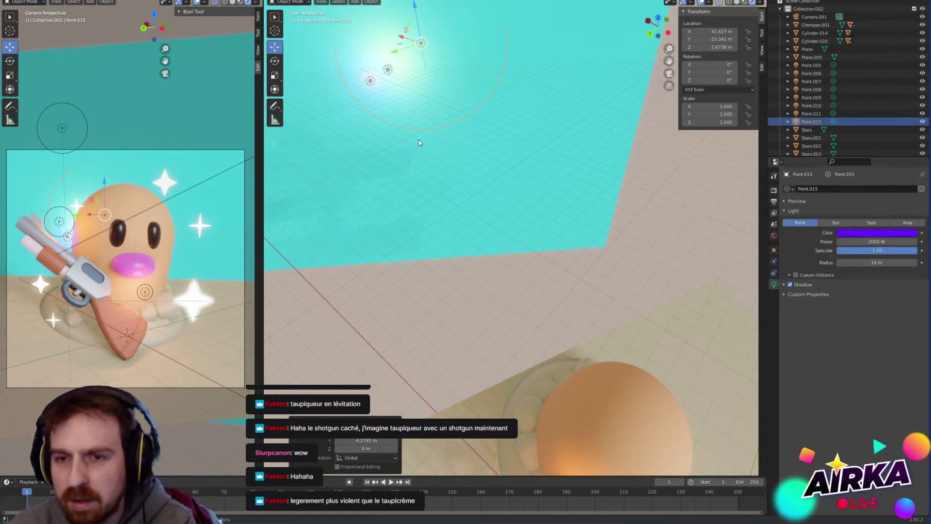
pyautogui.write('00')
pyautogui.press('Return')
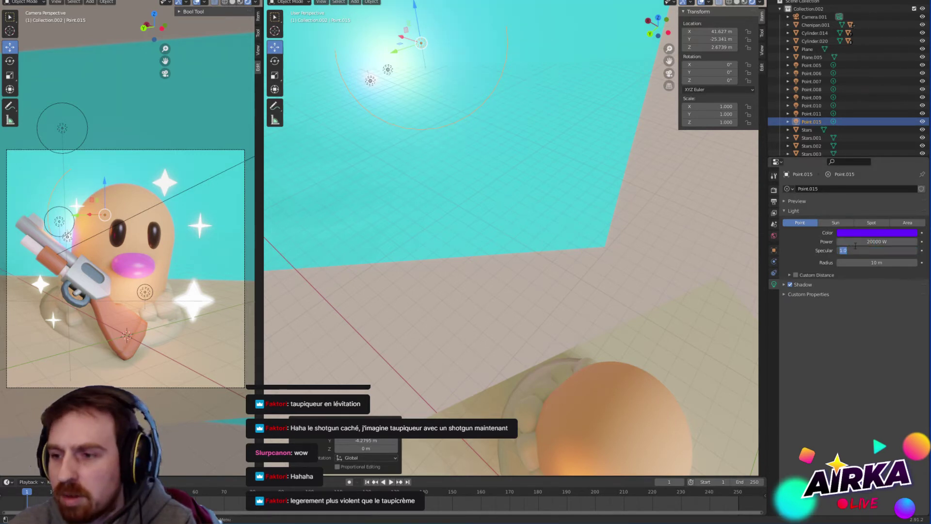
pyautogui.click(852, 241)
pyautogui.write('0')
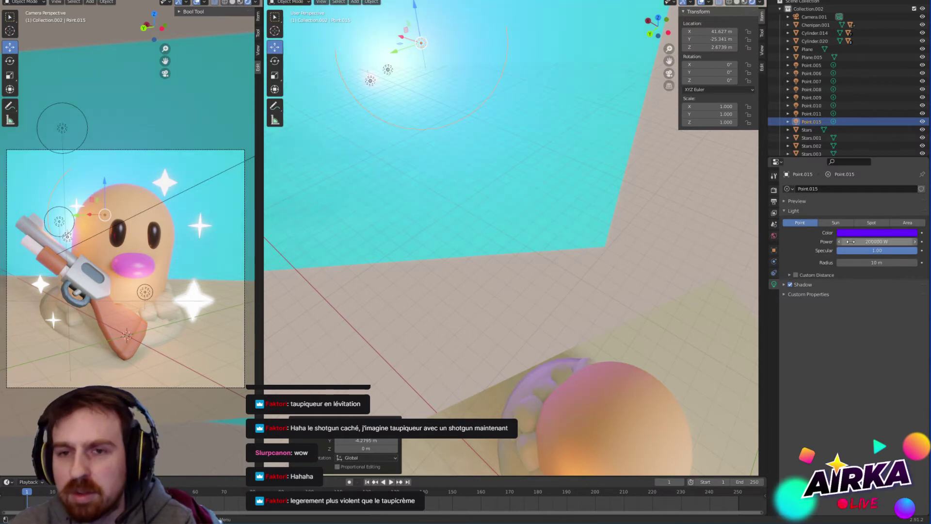
pyautogui.doubleClick(847, 242)
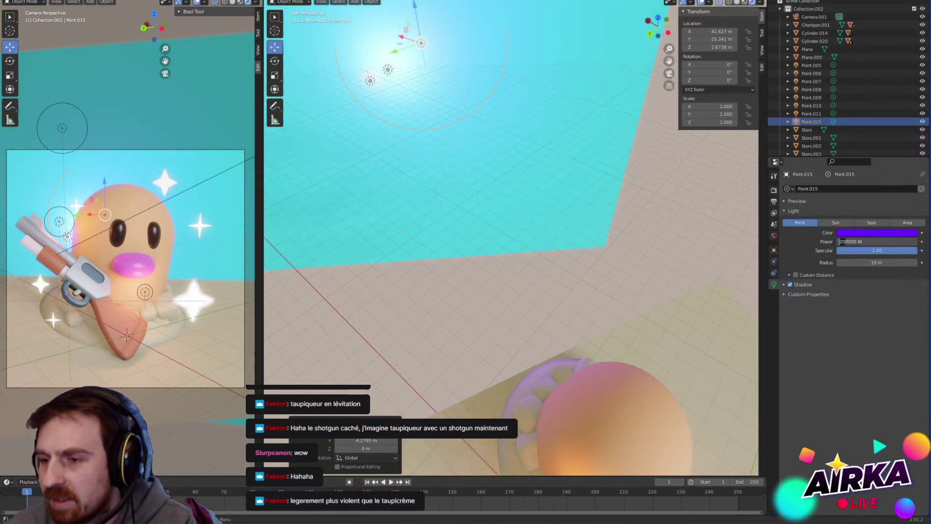
pyautogui.press('Delete')
pyautogui.press('Return')
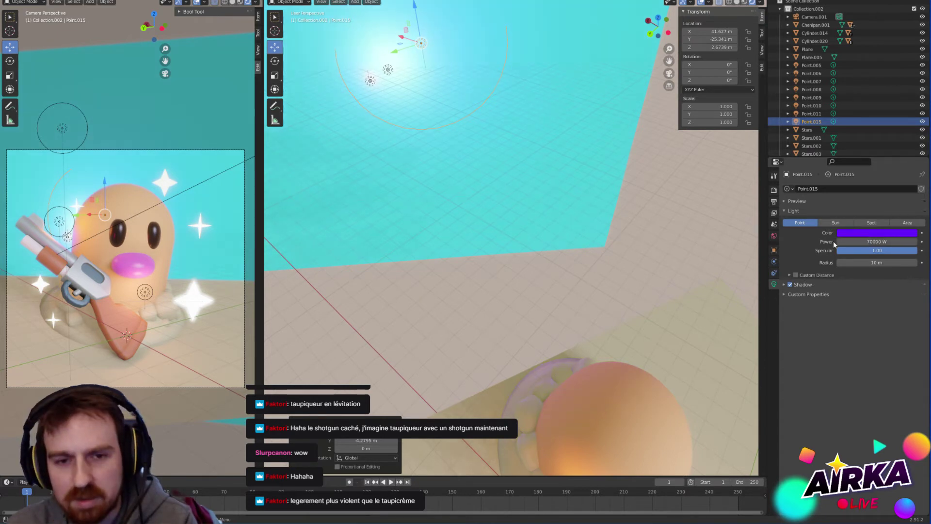
# Step: Set the violet light's radius to 4 m and raise it to about Z 5.9 m
pyautogui.scroll(3, 583, 324)
pyautogui.scroll(-5, 583, 324)
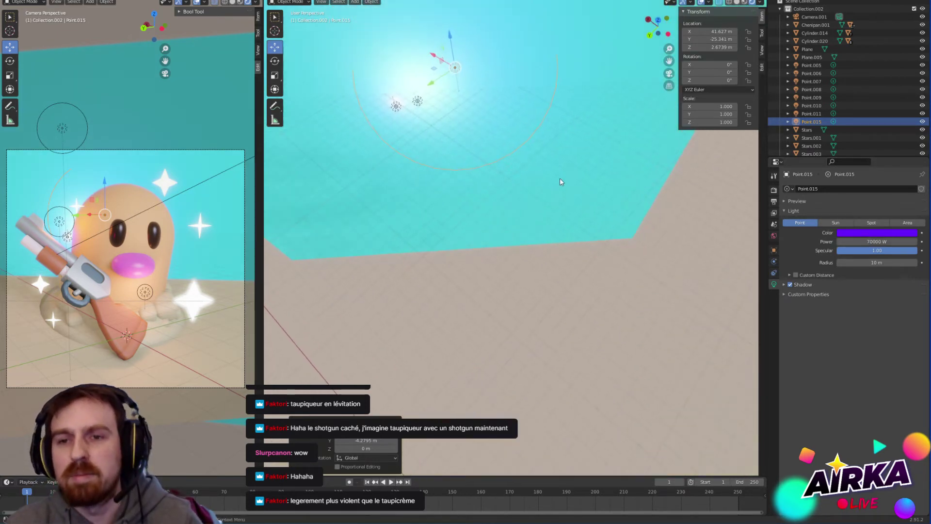
pyautogui.click(867, 263)
pyautogui.write('4')
pyautogui.press('Return')
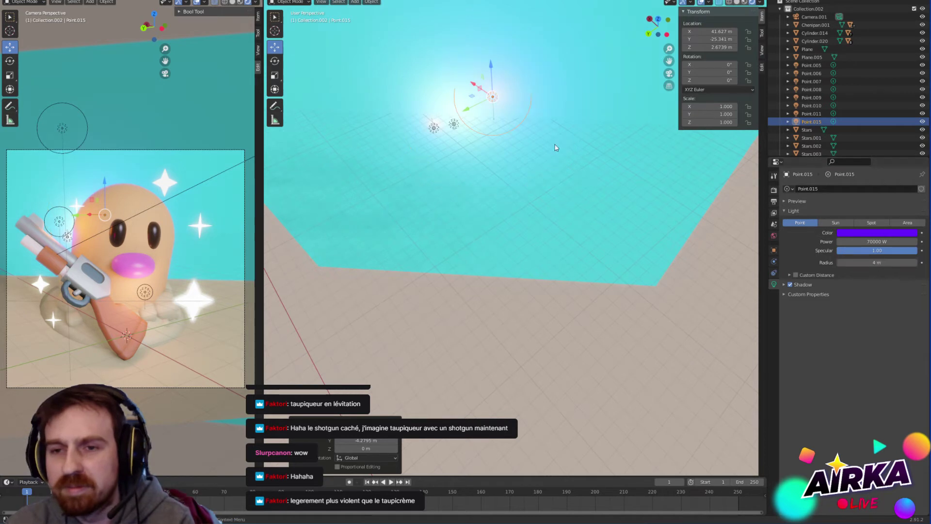
pyautogui.moveTo(490, 66); pyautogui.dragTo(486, 35)
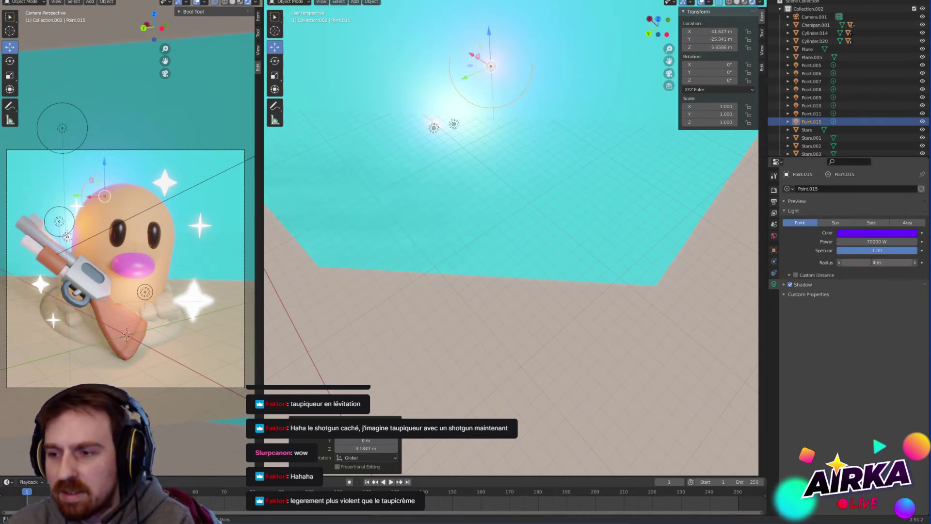
# Step: Set the violet light's radius to 5 m, shift it to about X 39.1 m, Y -25.4 m and lower it slightly
pyautogui.moveTo(877, 262); pyautogui.dragTo(887, 263)
pyautogui.moveTo(471, 75); pyautogui.dragTo(516, 87)
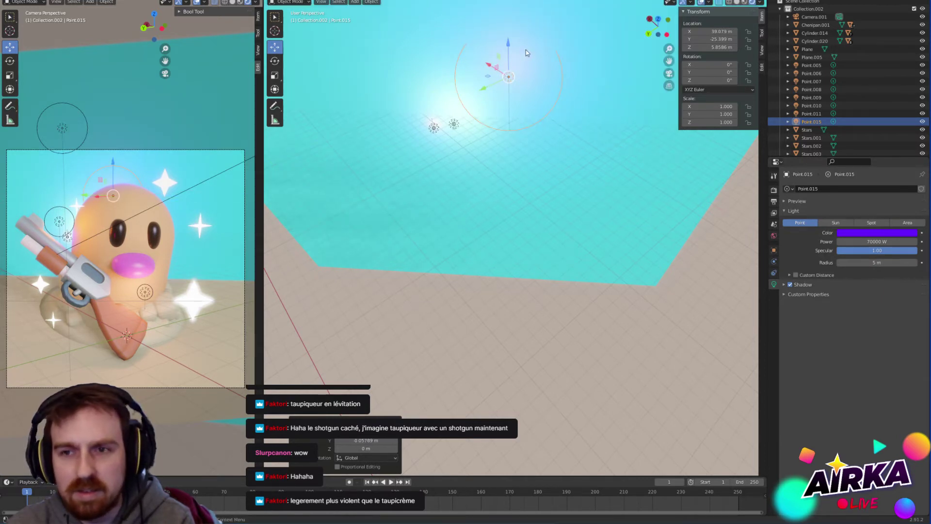
pyautogui.moveTo(509, 45); pyautogui.dragTo(509, 50)
# Step: Move the violet 5000 W light to about X 43.3 m, Y -21.1 m, Z -4.6 m, and nudge the neighbouring light horizontally
pyautogui.click(435, 128)
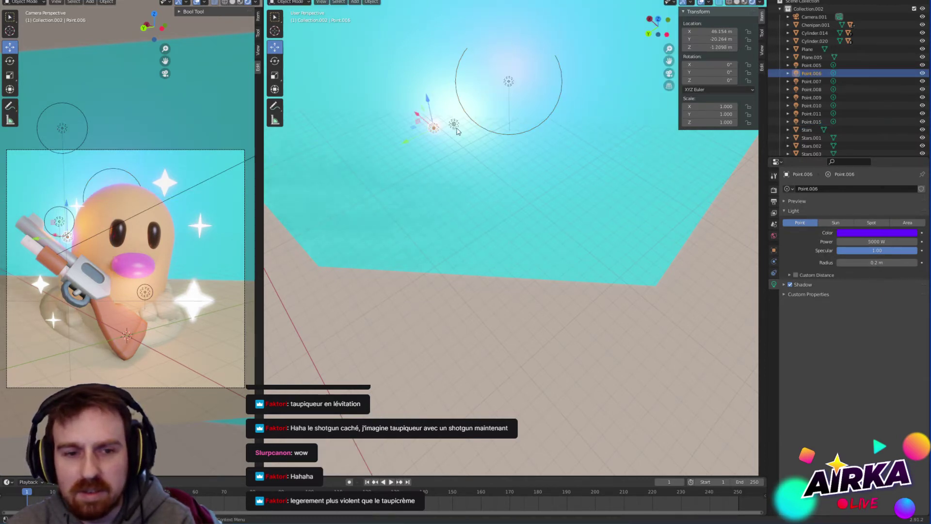
pyautogui.moveTo(415, 129); pyautogui.dragTo(455, 134)
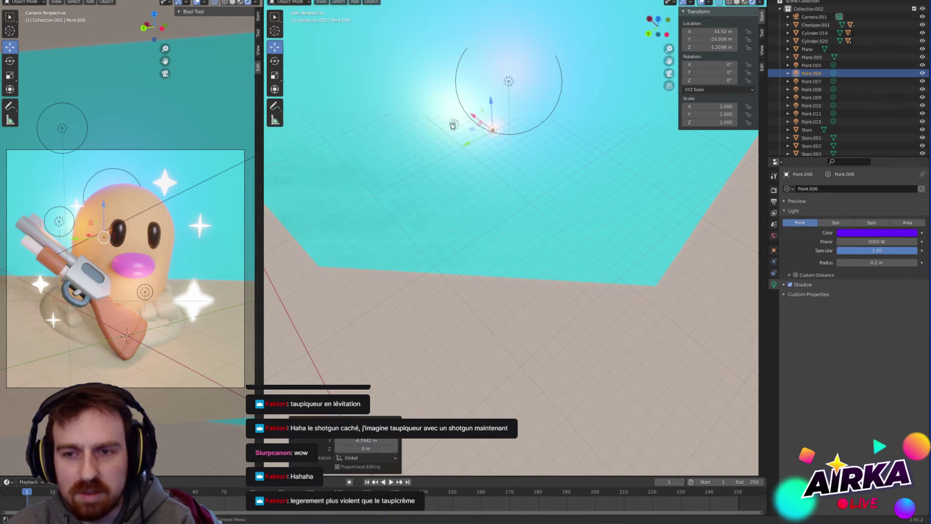
pyautogui.click(453, 125)
pyautogui.press('g')
pyautogui.hotkey('shift', 'z')
pyautogui.moveTo(441, 124); pyautogui.dragTo(451, 140)
pyautogui.click(490, 129)
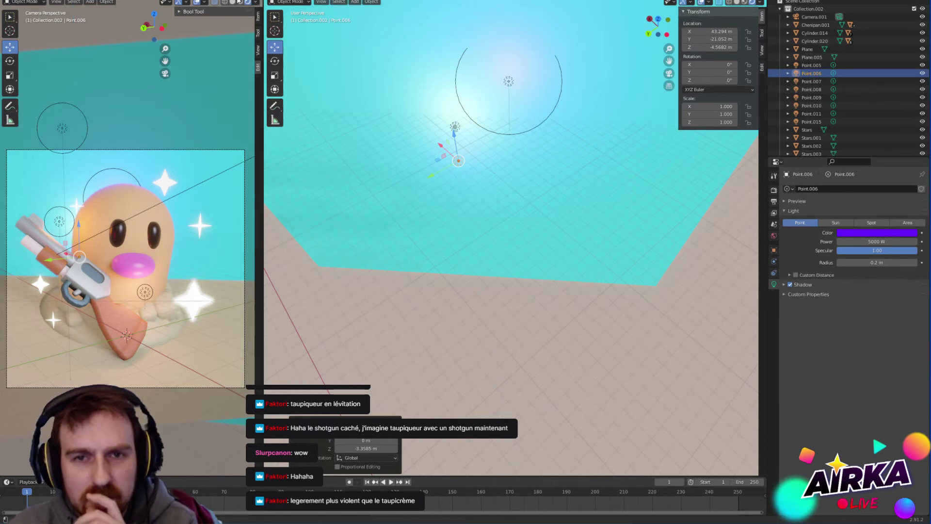
# Step: Turn off the text info, 3D cursor, annotations and X and Y axes overlays in the camera view
pyautogui.click(204, 3)
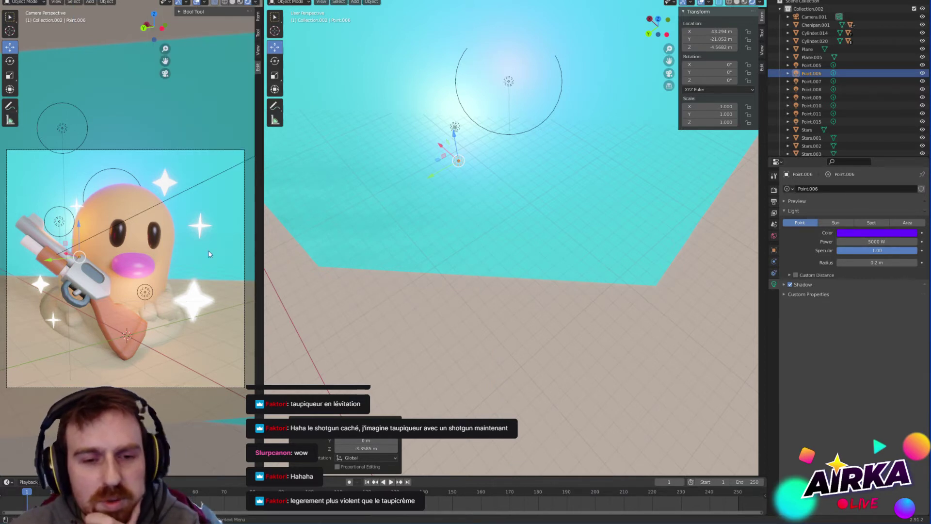
pyautogui.click(59, 130)
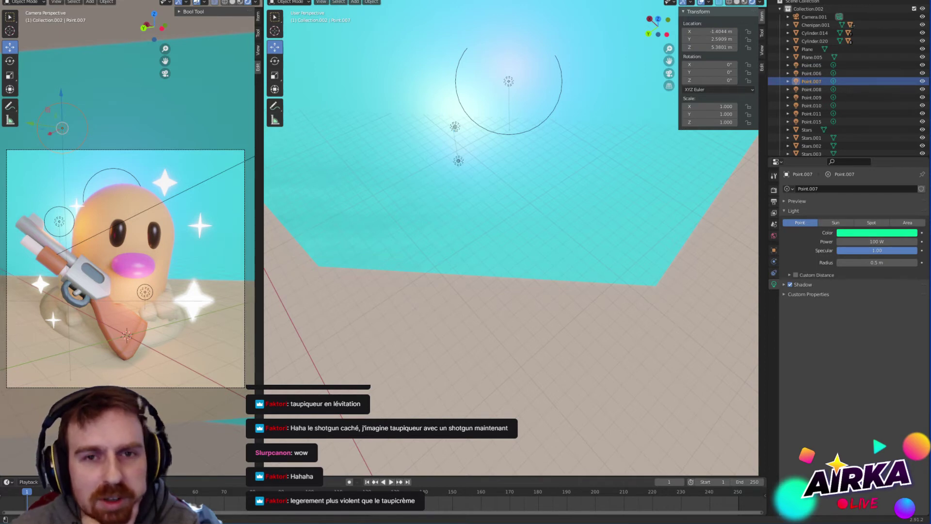
pyautogui.click(188, 2)
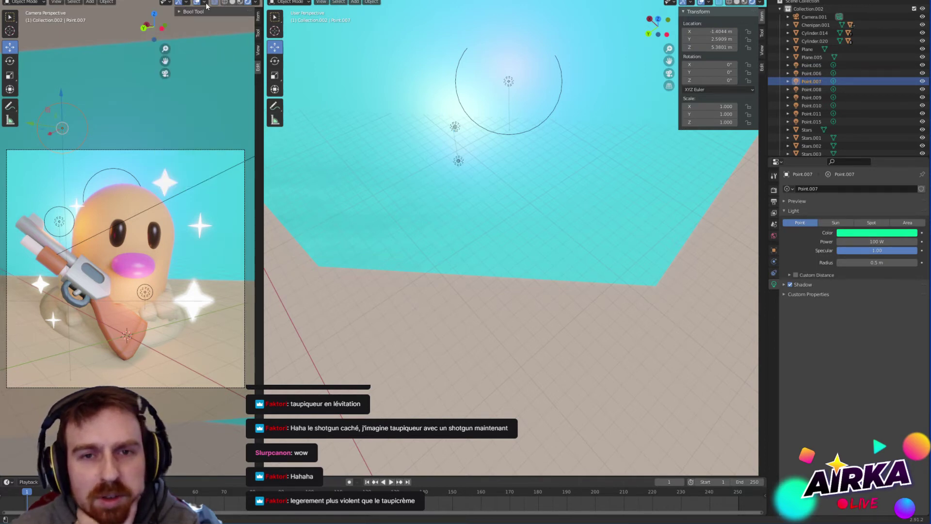
pyautogui.click(204, 2)
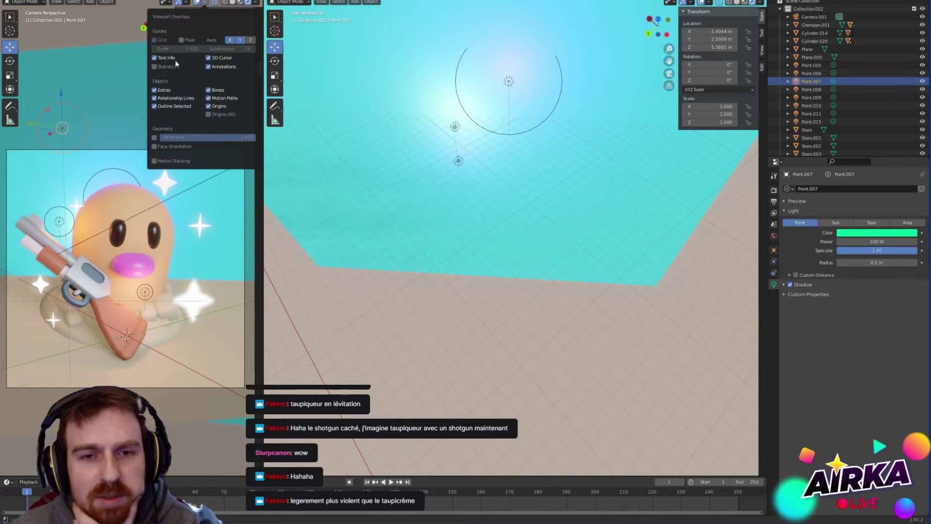
pyautogui.click(155, 58)
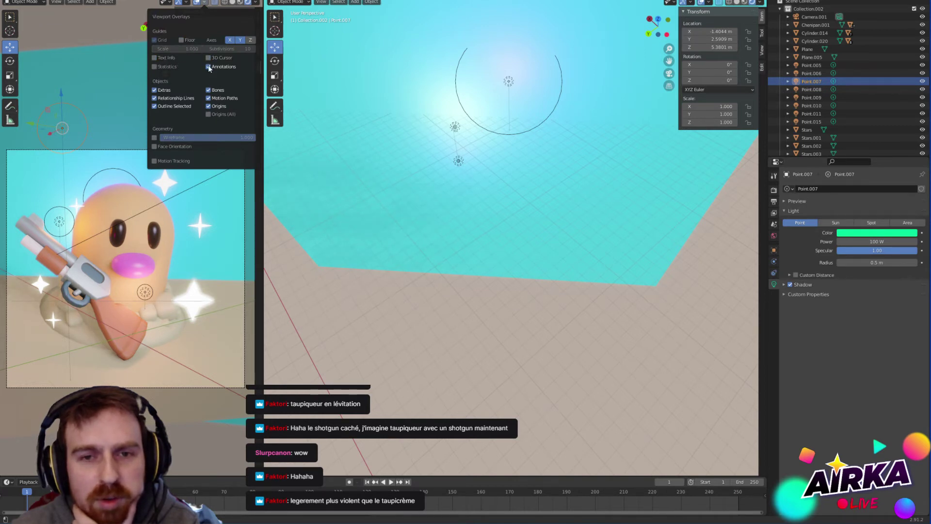
pyautogui.click(231, 40)
pyautogui.click(240, 40)
# Step: Hide the extras, selection outline and origins overlays in the camera view, and deselect the green light
pyautogui.click(154, 90)
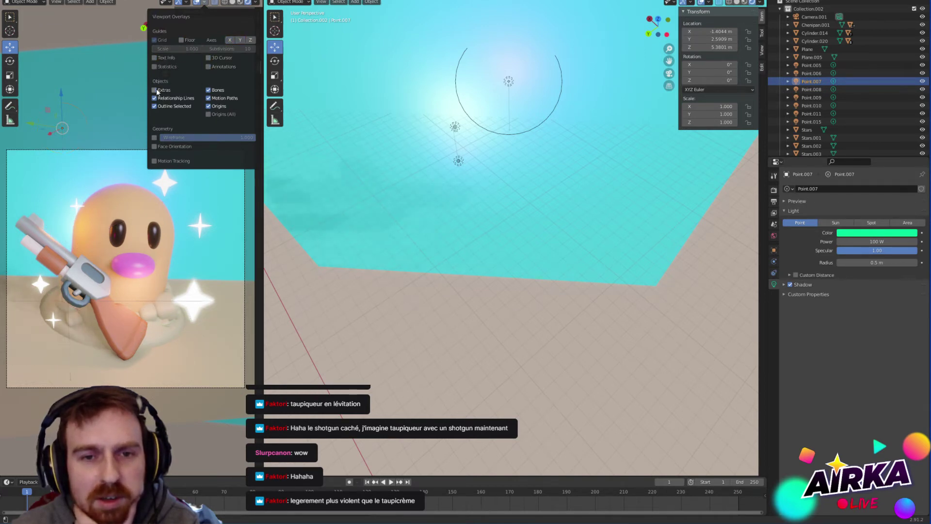
pyautogui.moveTo(155, 108); pyautogui.dragTo(208, 107)
pyautogui.click(203, 3)
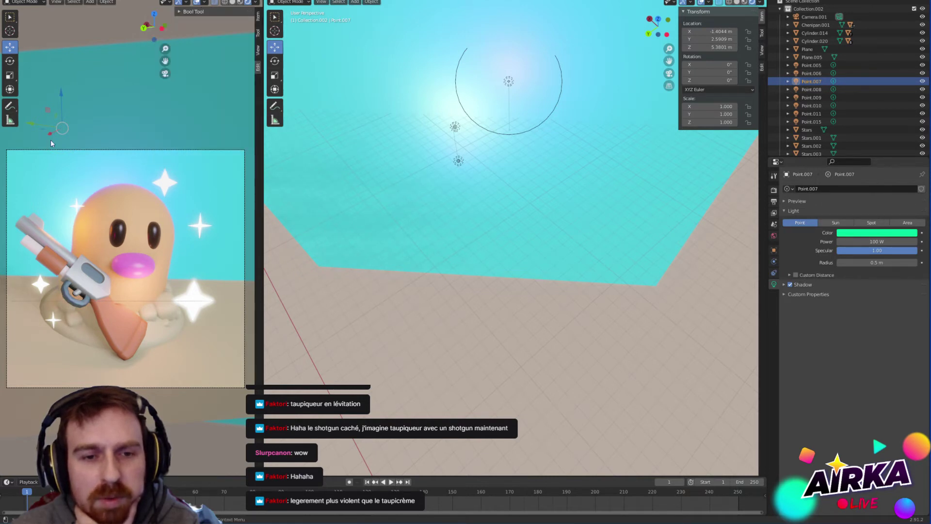
pyautogui.click(96, 32)
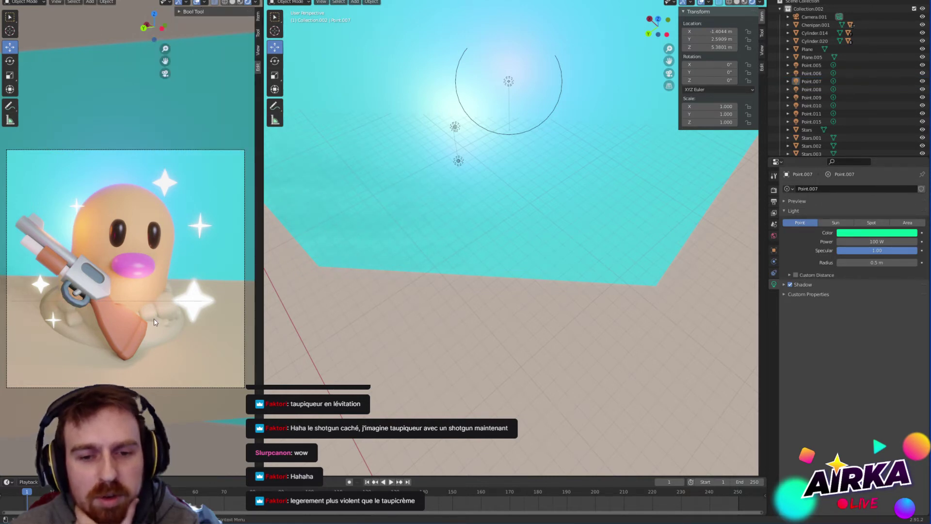
# Step: Select the ground plane and lower it to about Z -11 m, out of the camera frame
pyautogui.keyDown('shift'); pyautogui.moveTo(189, 325); pyautogui.dragTo(186, 304, button='middle'); pyautogui.keyUp('shift')
pyautogui.click(172, 308)
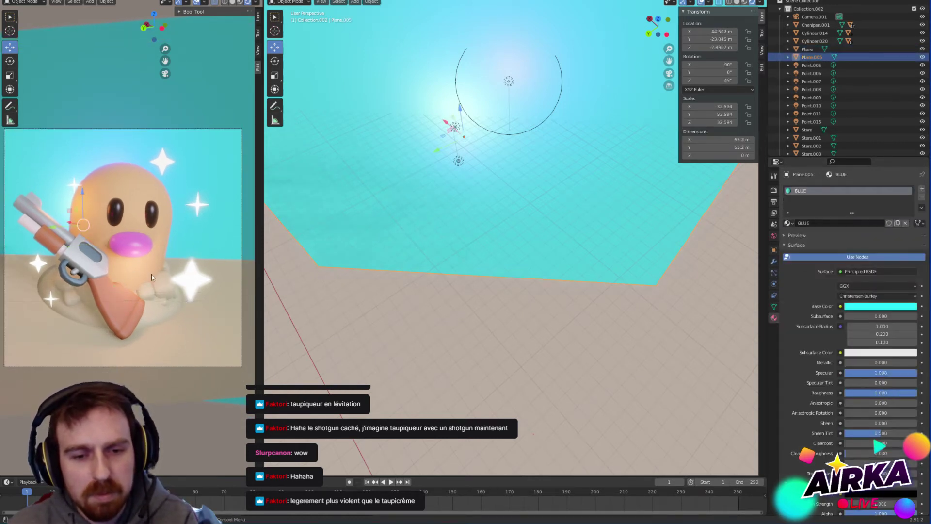
pyautogui.click(201, 337)
pyautogui.moveTo(125, 277); pyautogui.dragTo(124, 417)
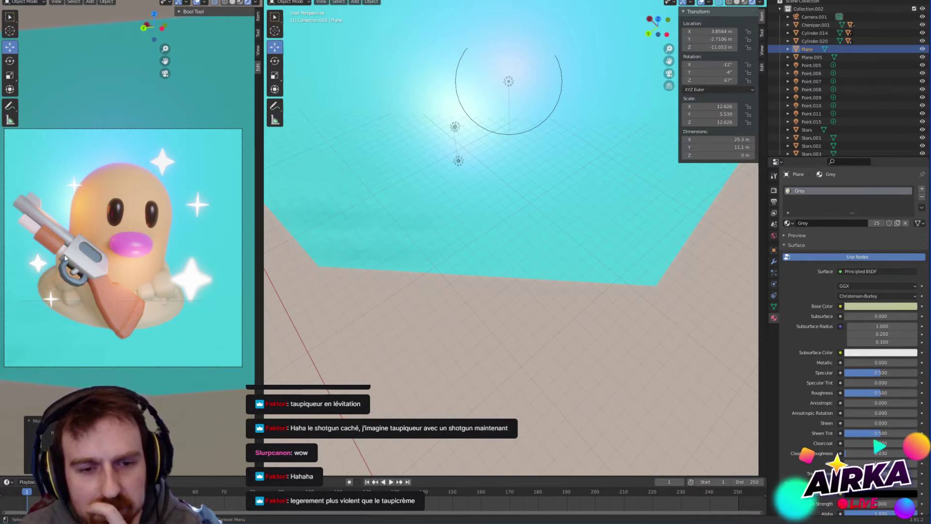
# Step: Select the shotgun by its barrel and move it along the Y axis to about 0.54 m
pyautogui.click(60, 234)
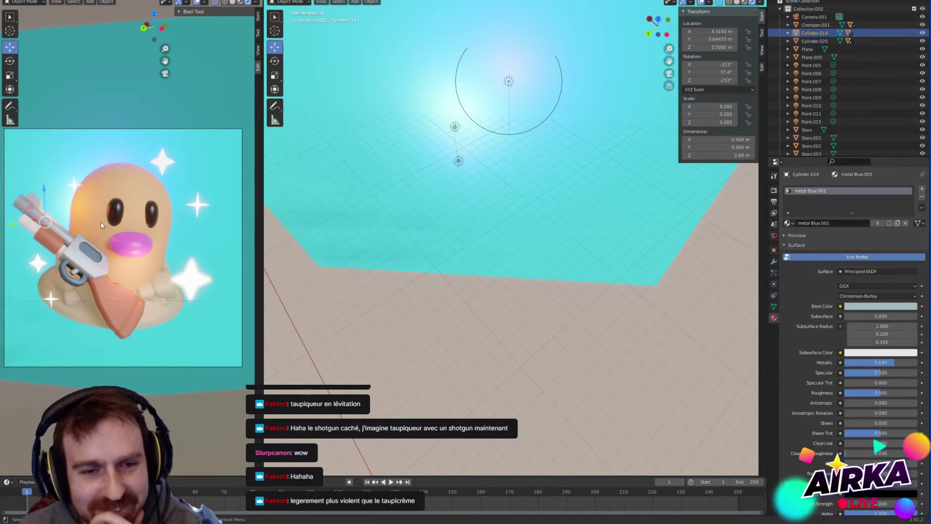
pyautogui.press('g')
pyautogui.press('y')
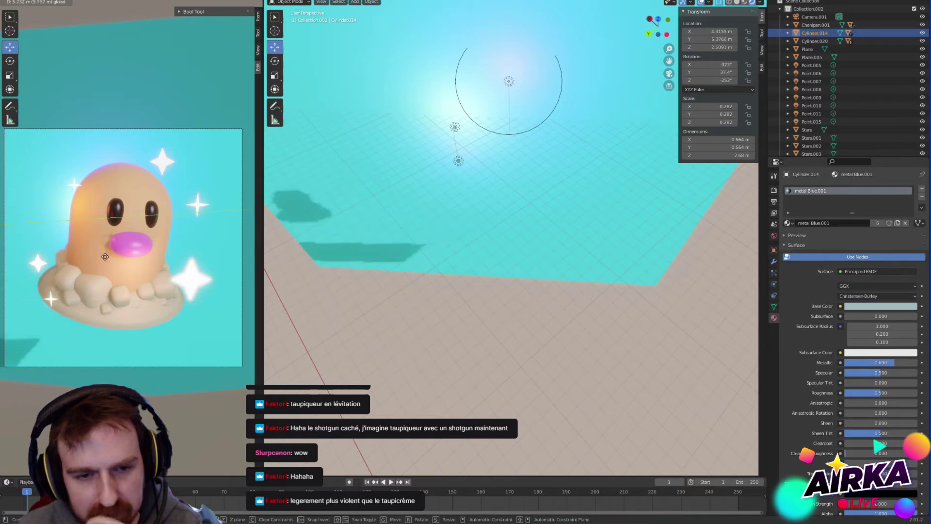
pyautogui.click(5, 284)
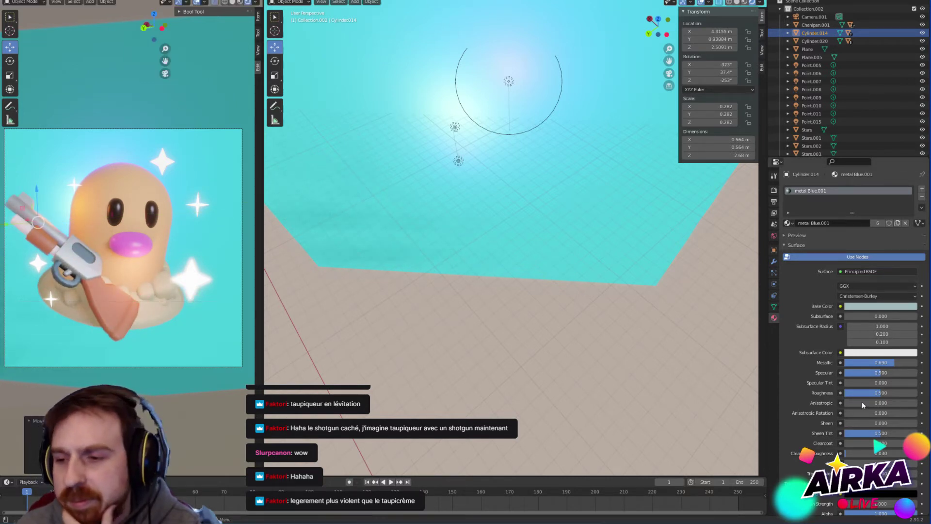
# Step: Select the camera and examine its lens, depth of field, sensor, safe areas, background image and viewport display settings
pyautogui.click(811, 17)
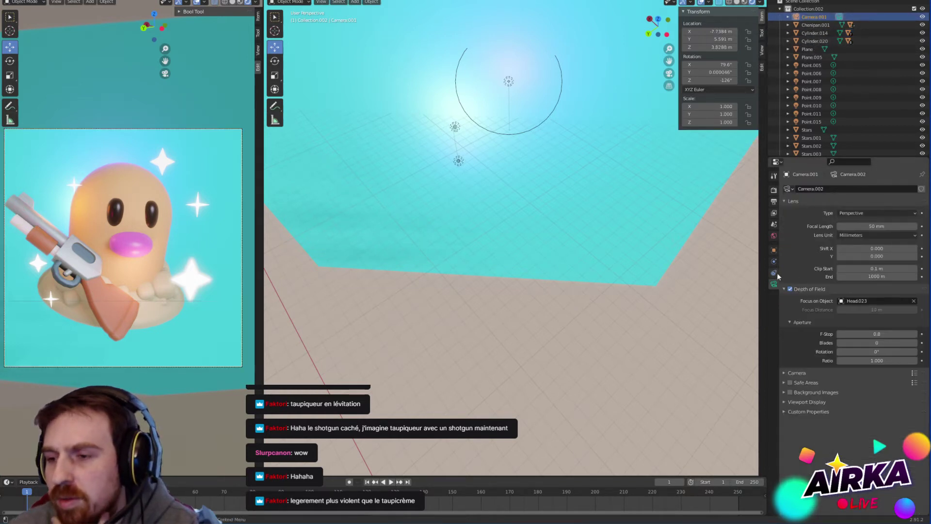
pyautogui.click(784, 392)
pyautogui.click(785, 372)
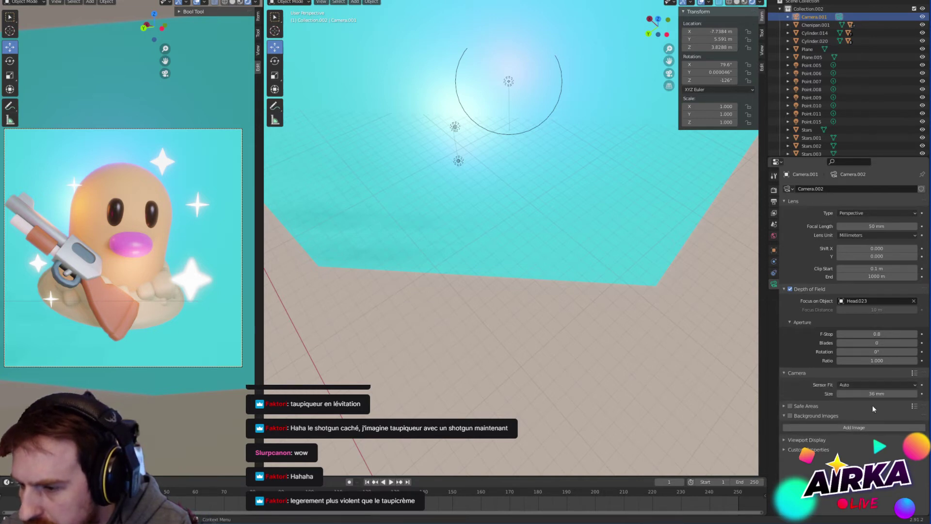
pyautogui.click(782, 406)
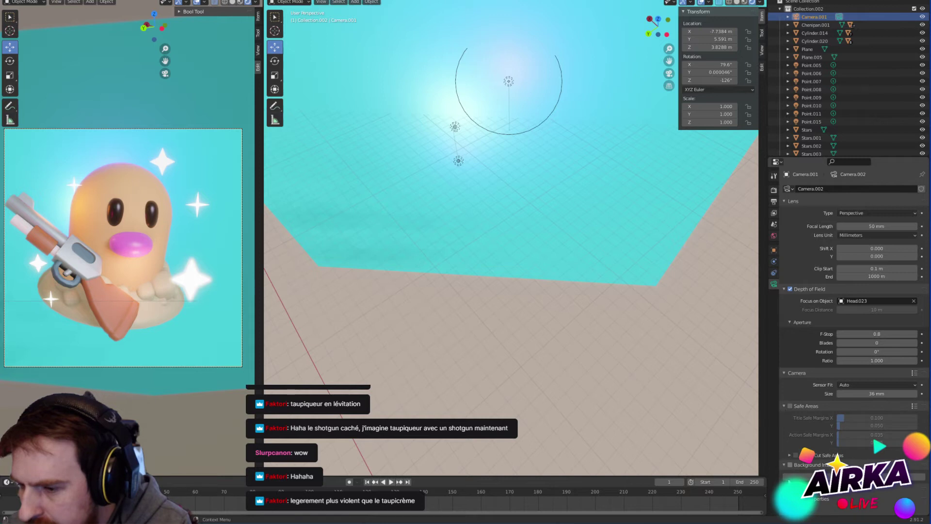
pyautogui.scroll(-3, 790, 478)
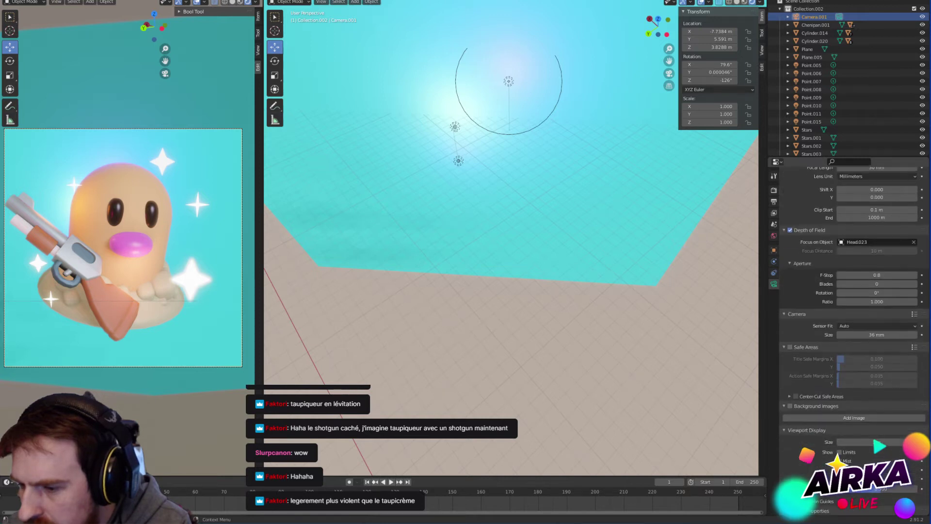
pyautogui.scroll(-1, 792, 463)
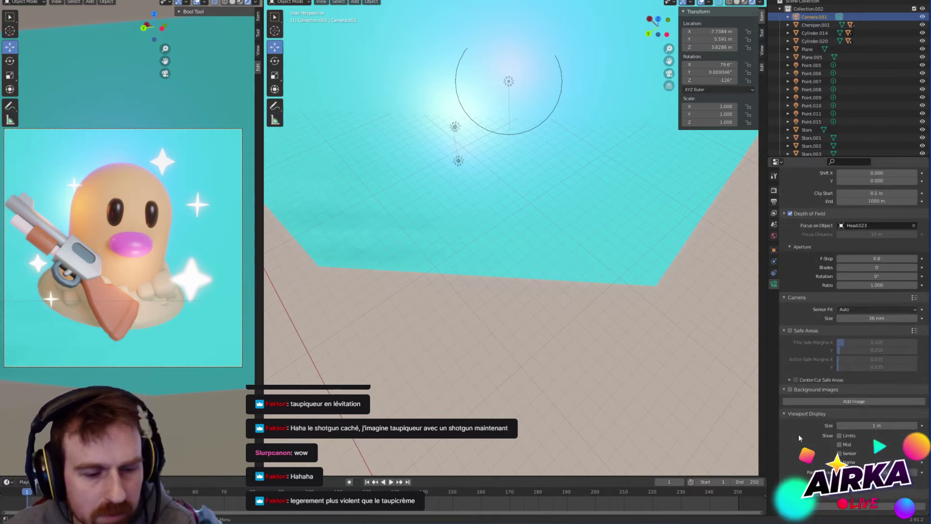
pyautogui.scroll(4, 798, 435)
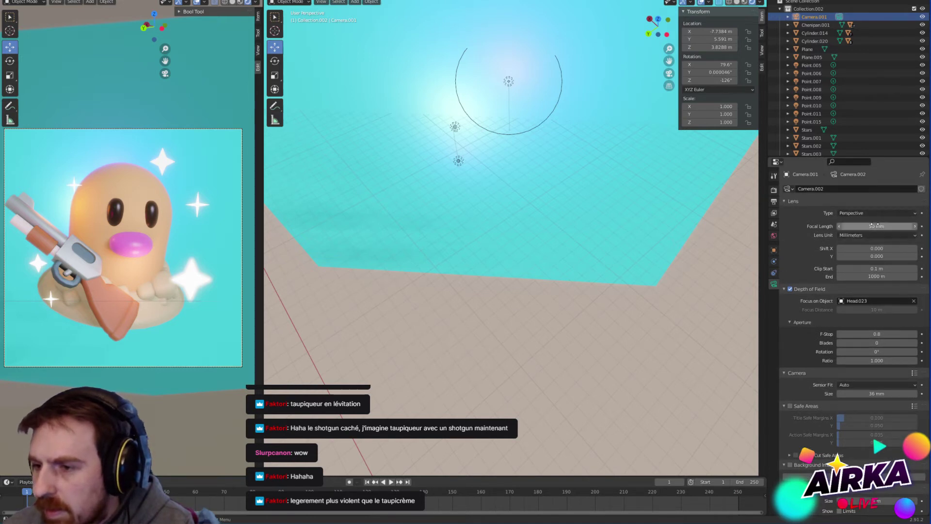
# Step: Try adjusting the camera's focal length, reset it to 50 mm, and check the aperture blades and sensor fit options
pyautogui.moveTo(874, 225); pyautogui.dragTo(880, 226)
pyautogui.click(873, 226)
pyautogui.write('50')
pyautogui.press('Return')
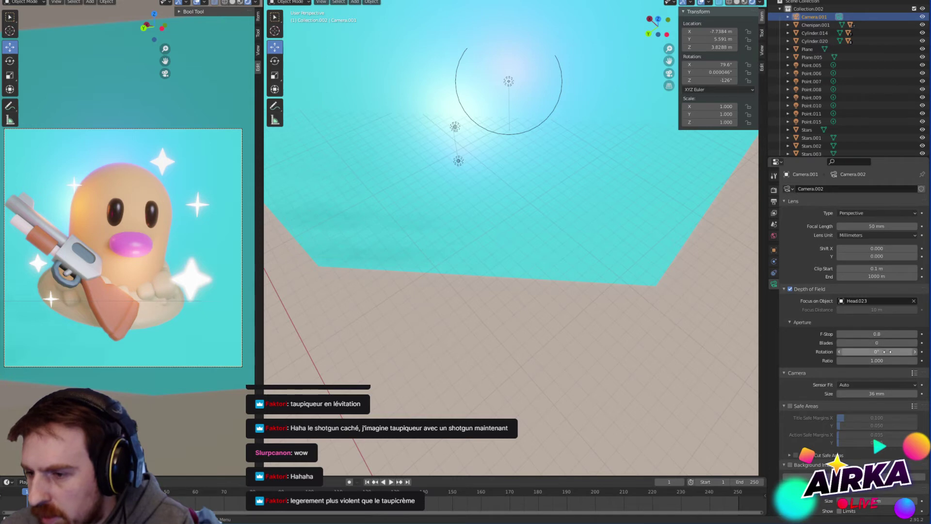
pyautogui.moveTo(877, 343)
pyautogui.mouseDown()
pyautogui.moveTo(897, 342)
pyautogui.moveTo(858, 342)
pyautogui.mouseUp()
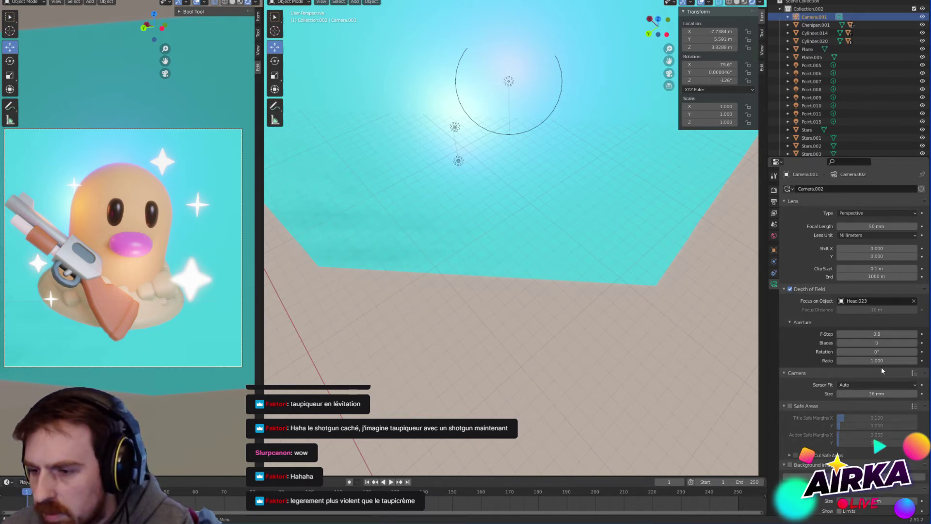
pyautogui.click(857, 385)
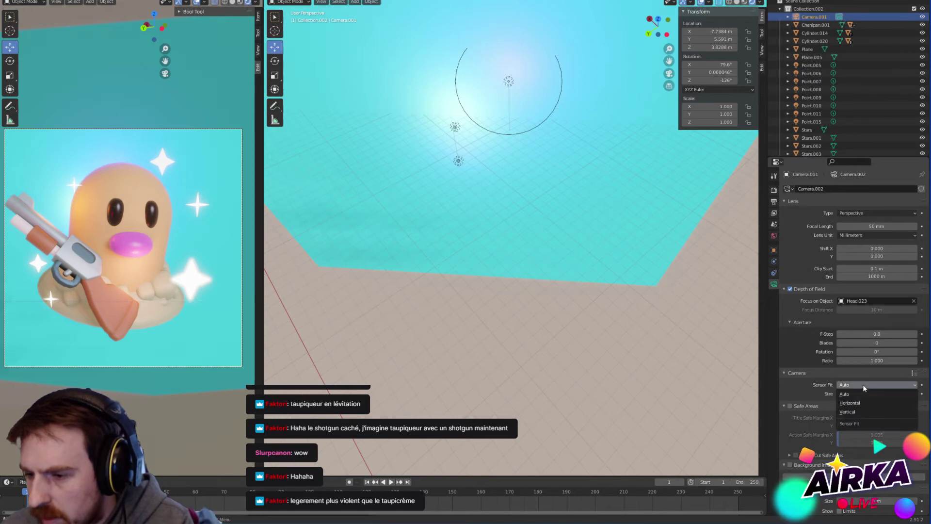
pyautogui.click(789, 405)
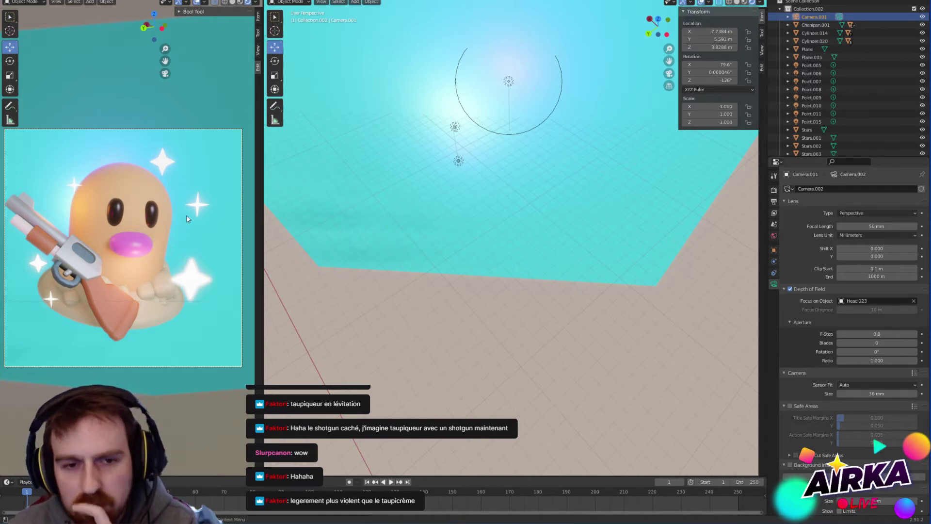
# Step: Select the turquoise backdrop plane and change its material's base colour to a medium blue
pyautogui.click(164, 165)
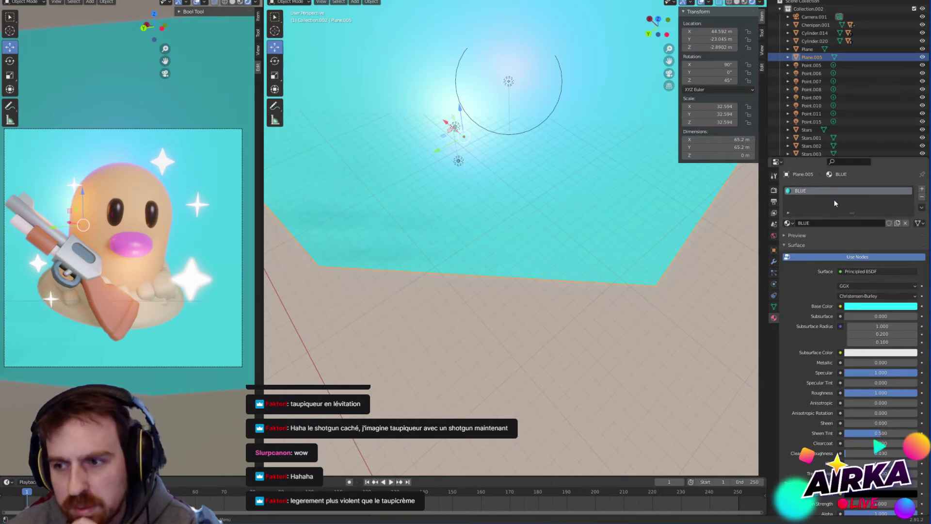
pyautogui.click(868, 305)
pyautogui.moveTo(885, 194); pyautogui.dragTo(888, 196)
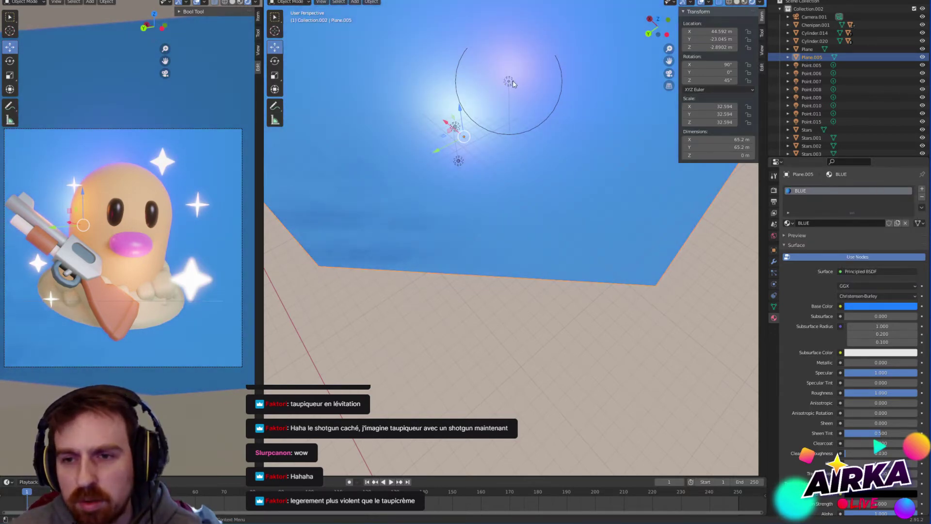
# Step: Move the violet point light along the backdrop to about X 38.3 m, Y -19.5 m, undoing a deletion of it
pyautogui.click(512, 82)
pyautogui.moveTo(488, 80); pyautogui.dragTo(442, 108)
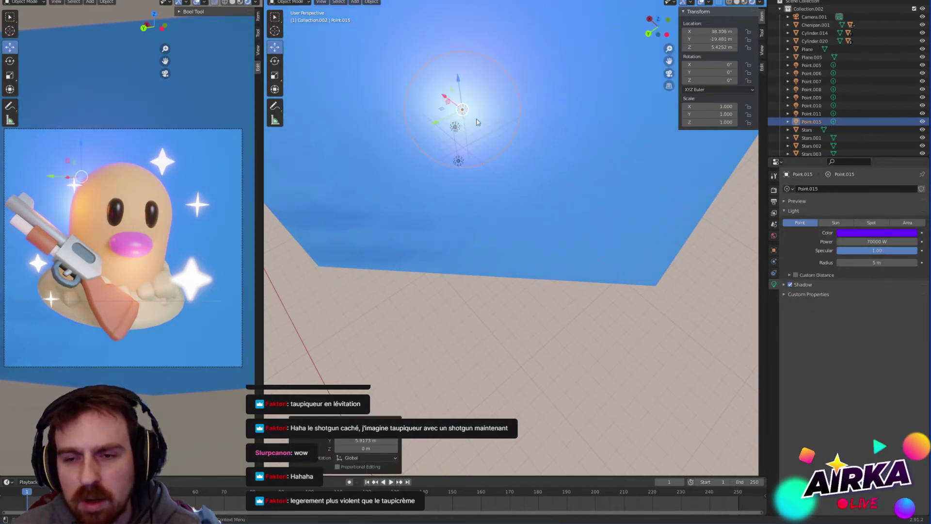
pyautogui.press('Delete')
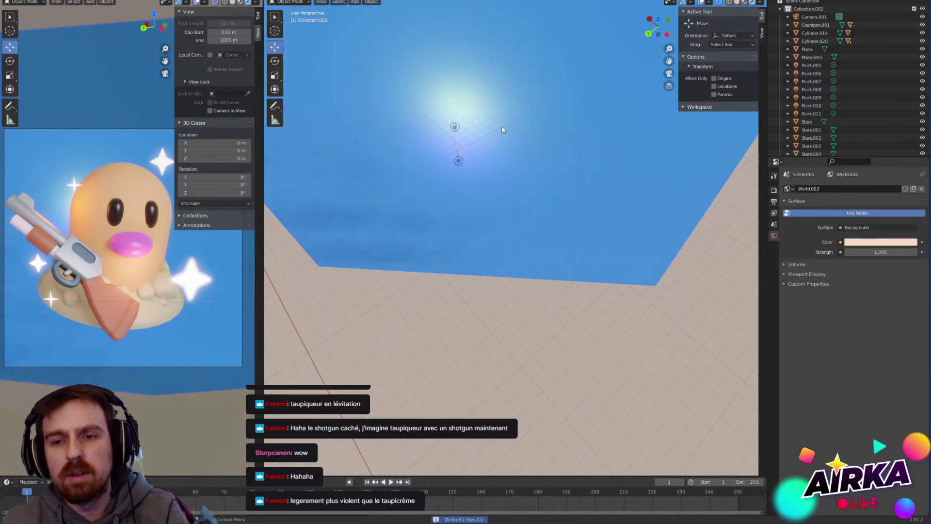
pyautogui.hotkey('ctrl', 'z')
# Step: Add a circle mesh and move it behind the mole to about X 18.2 m, Y -2.3 m
pyautogui.hotkey('shift', 'a')
pyautogui.moveTo(443, 132)
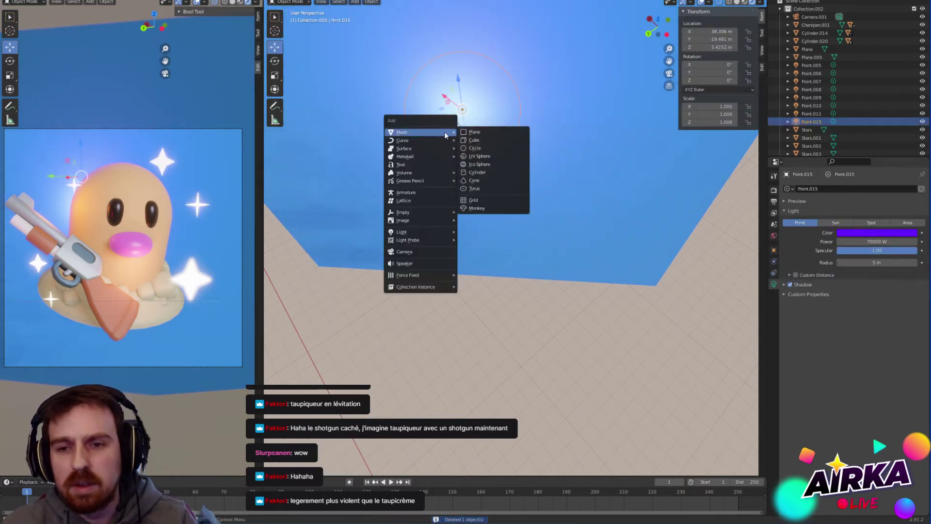
pyautogui.click(485, 150)
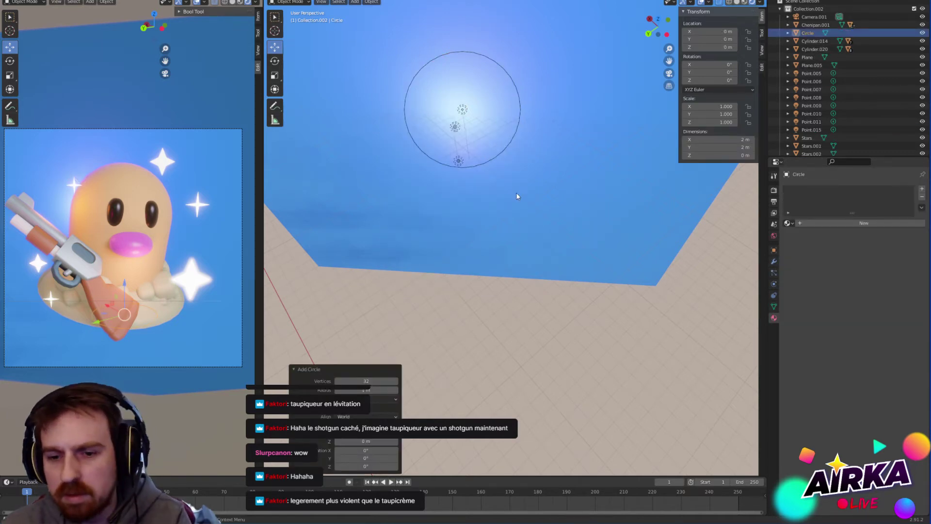
pyautogui.scroll(-8, 514, 195)
pyautogui.scroll(3, 551, 339)
pyautogui.keyDown('shift'); pyautogui.moveTo(587, 366); pyautogui.dragTo(567, 324, button='middle'); pyautogui.keyUp('shift')
pyautogui.rightClick(533, 368)
pyautogui.moveTo(551, 351); pyautogui.dragTo(459, 284)
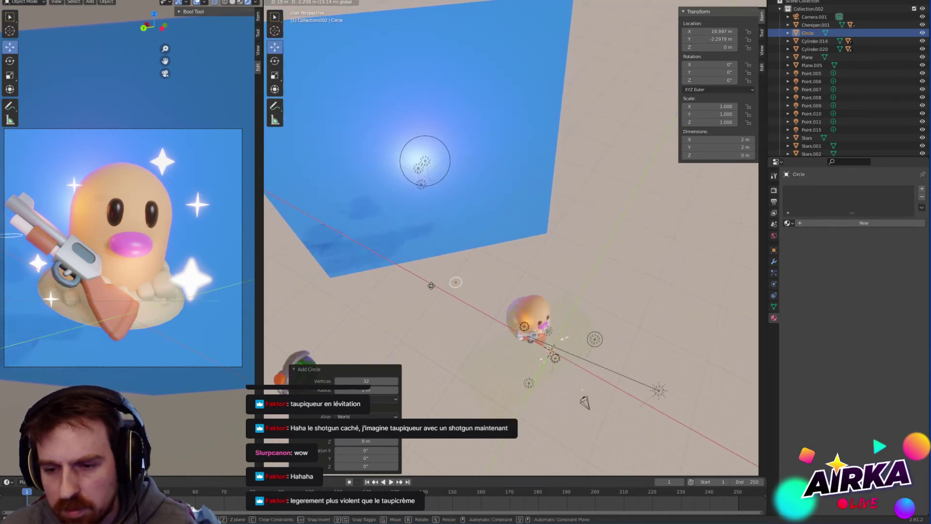
# Step: Give the circle a new material named "Bleu clair" with a light cyan-blue base colour
pyautogui.click(833, 223)
pyautogui.click(822, 223)
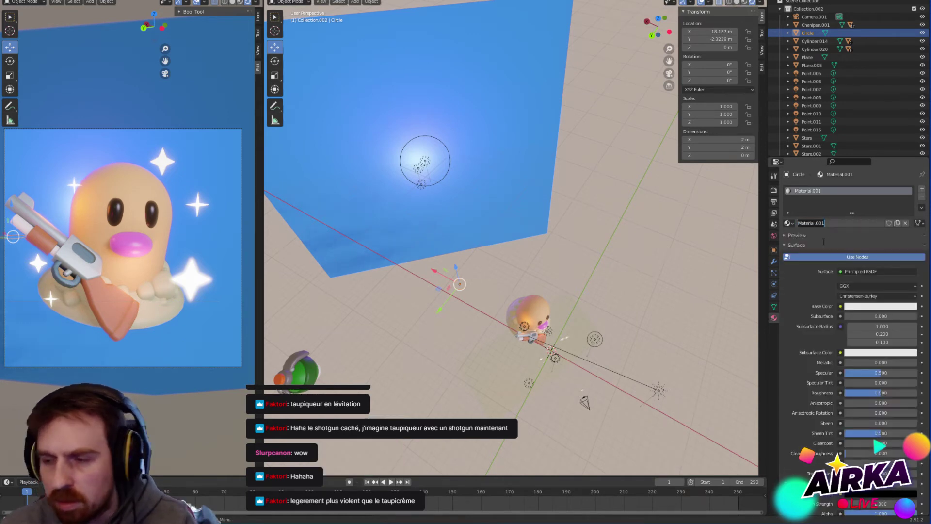
pyautogui.write('Bleu clair')
pyautogui.press('Return')
pyautogui.click(860, 309)
pyautogui.moveTo(872, 237); pyautogui.dragTo(878, 190)
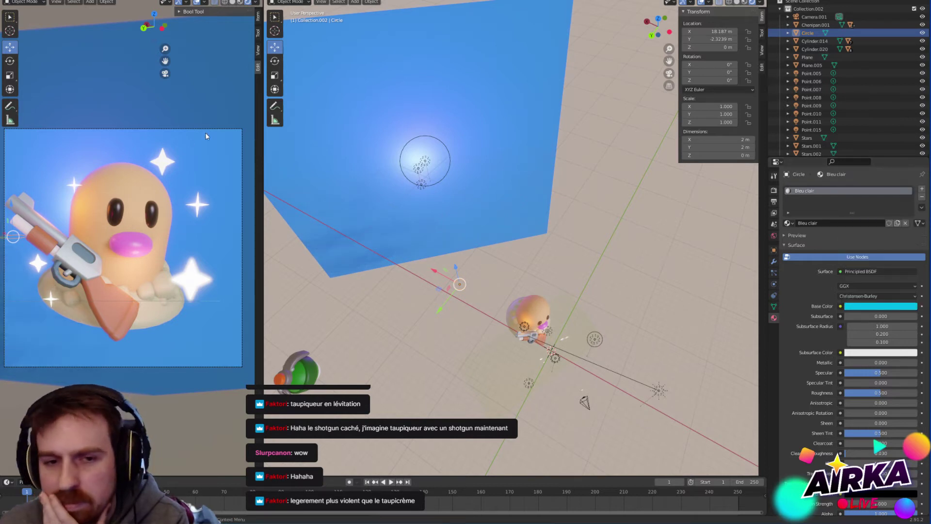
# Step: Scale the circle to about 6.63, fill it with a face, and rotate it to about X -70°, Y -34.5°, Z 41.1°
pyautogui.click(274, 75)
pyautogui.moveTo(486, 272); pyautogui.dragTo(625, 231)
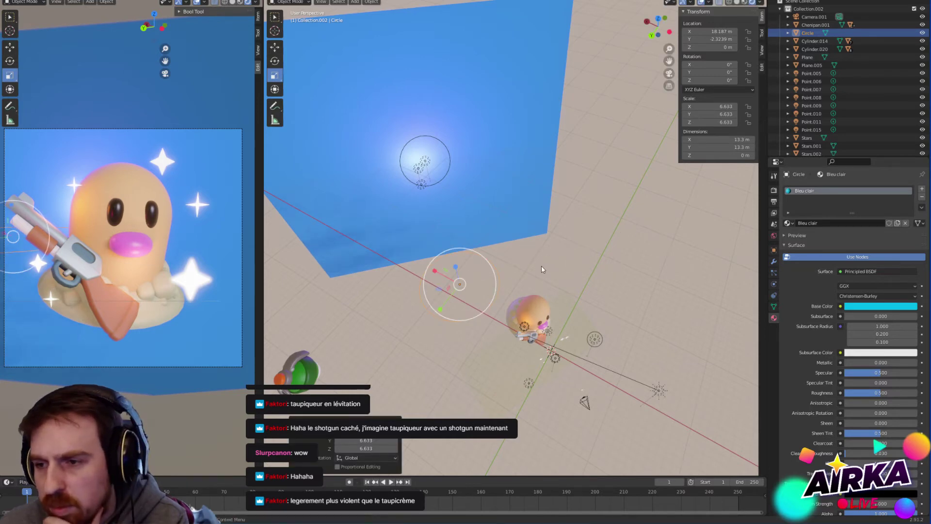
pyautogui.press('Tab')
pyautogui.press('Tab')
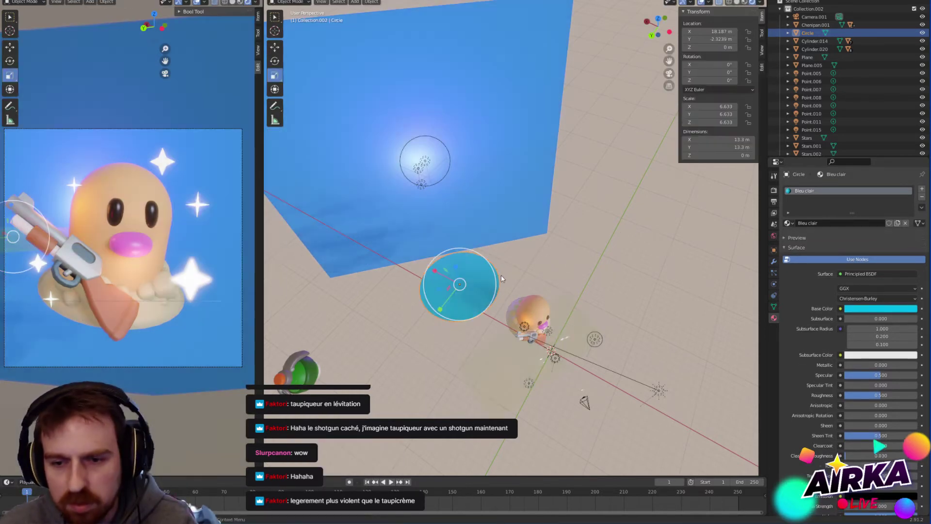
pyautogui.click(15, 62)
pyautogui.moveTo(464, 285); pyautogui.dragTo(478, 329)
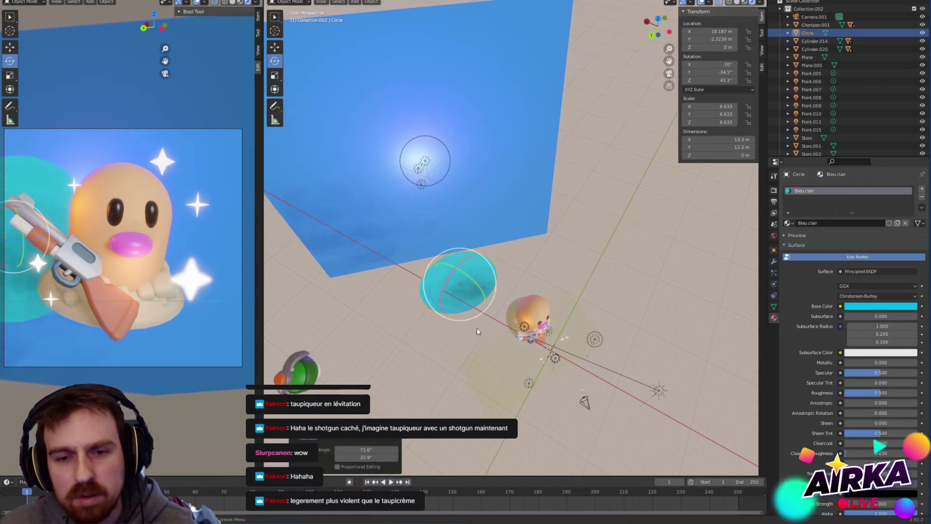
# Step: Try the light-blue disc close to the backdrop above the mole's head, and delete it
pyautogui.click(9, 47)
pyautogui.moveTo(450, 294); pyautogui.dragTo(419, 178)
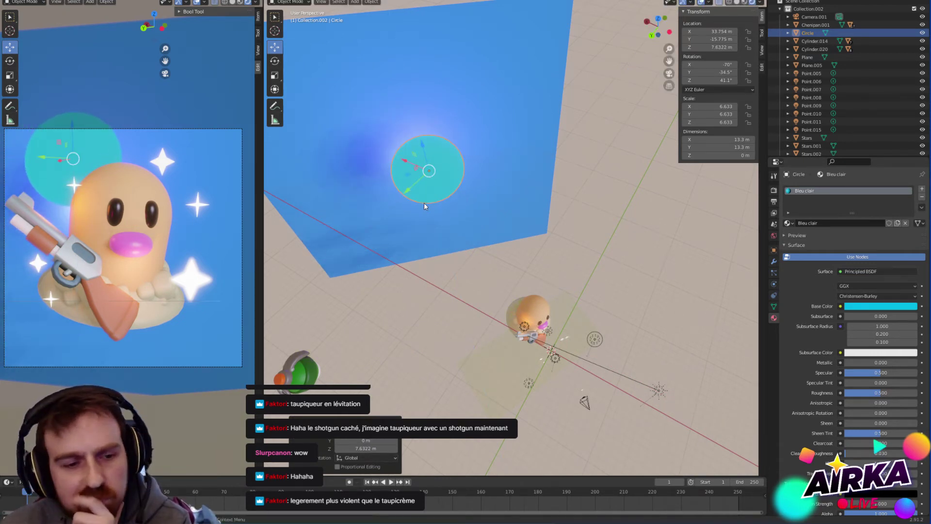
pyautogui.press('g')
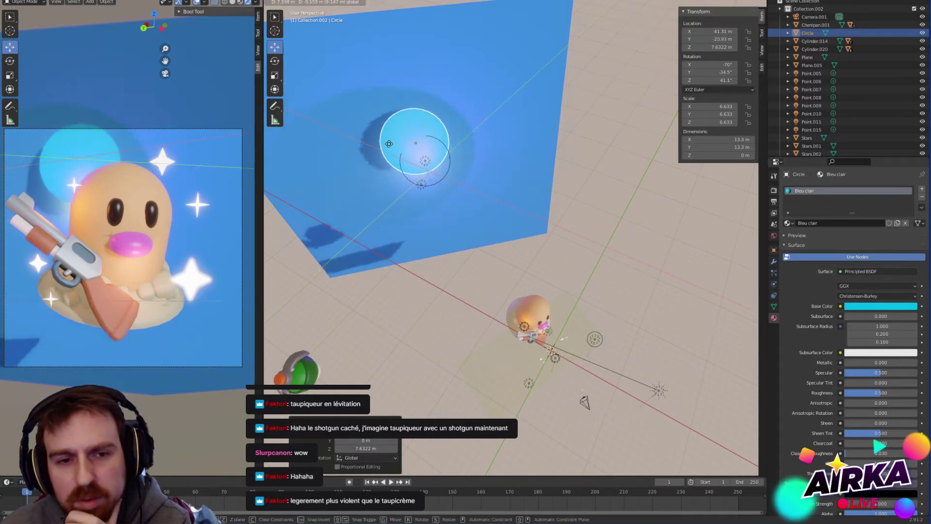
pyautogui.click(394, 146)
pyautogui.press('Delete')
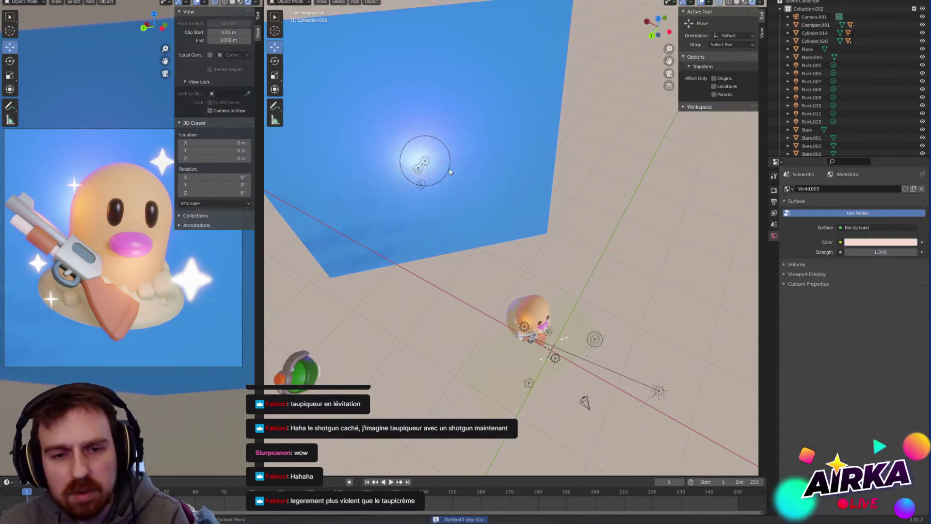
# Step: Select the violet point light in front of the backdrop and set its radius to 30 m
pyautogui.click(491, 115)
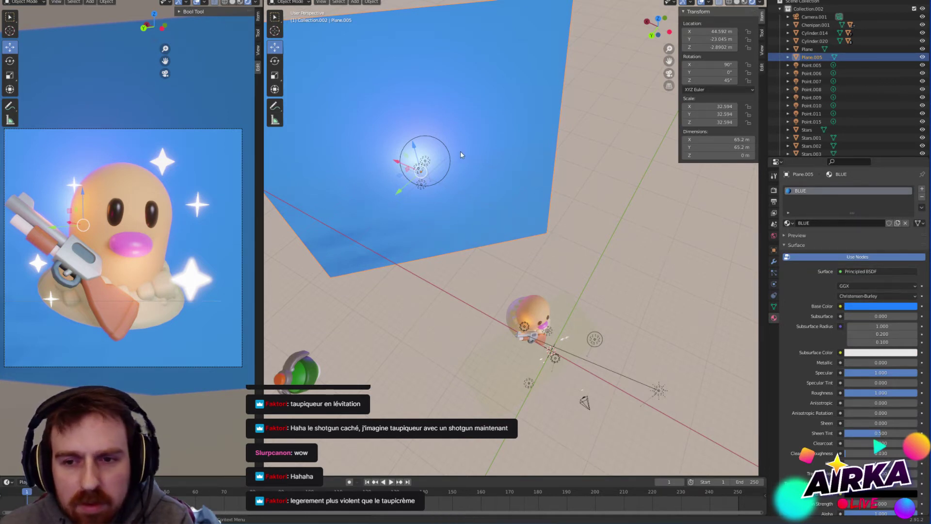
pyautogui.click(425, 163)
pyautogui.click(877, 263)
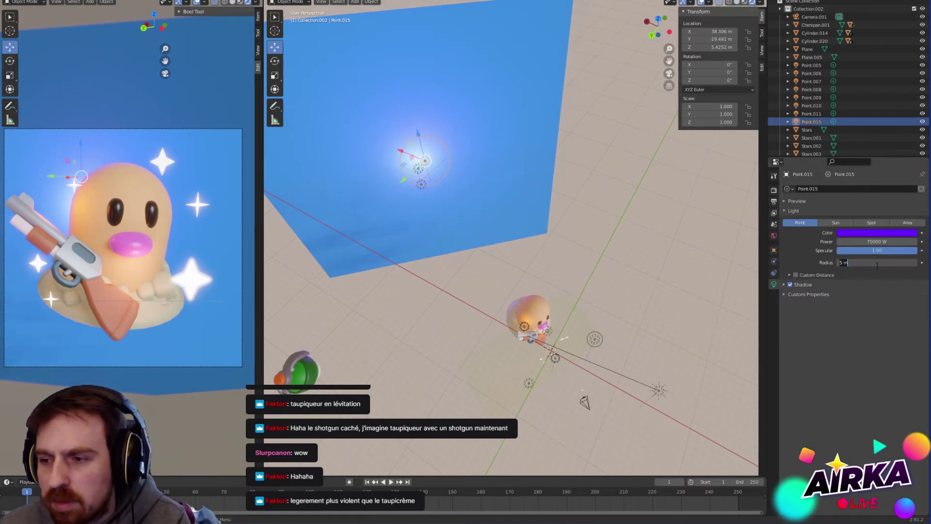
pyautogui.write('30')
pyautogui.press('Return')
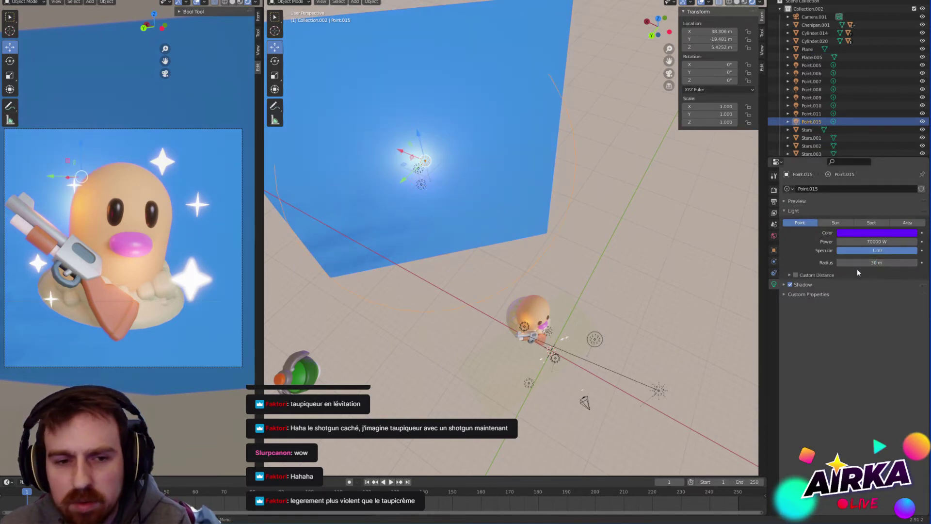
# Step: Try raising the violet light's power to 7 MW, and restore it to 70000 W
pyautogui.click(843, 241)
pyautogui.click(842, 242)
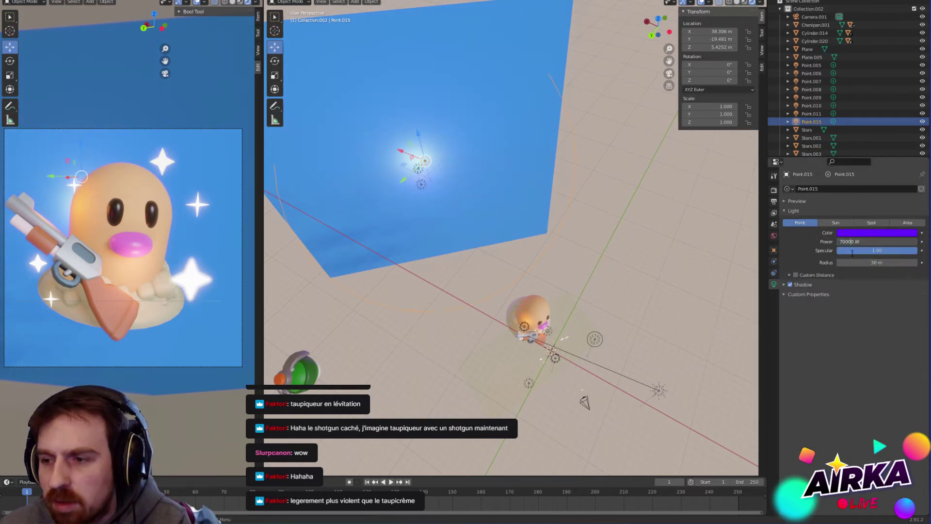
pyautogui.write('00')
pyautogui.press('Return')
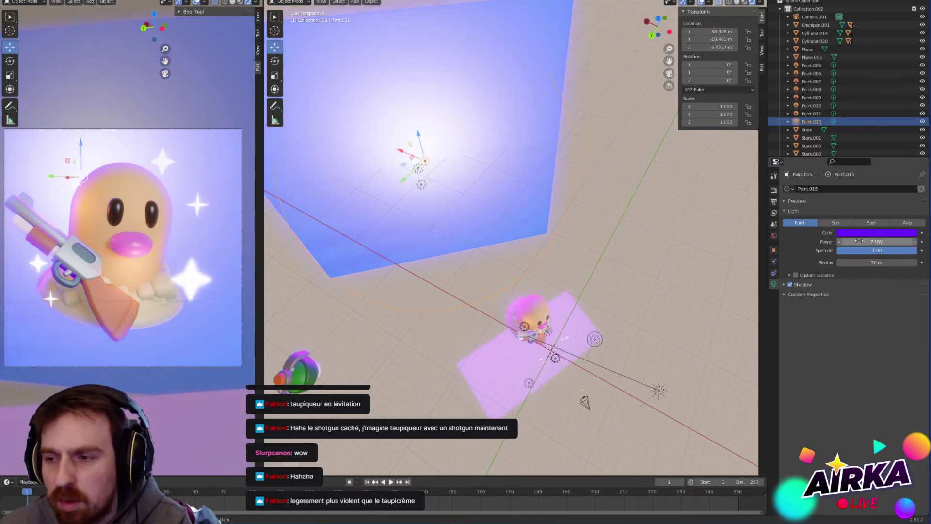
pyautogui.click(868, 241)
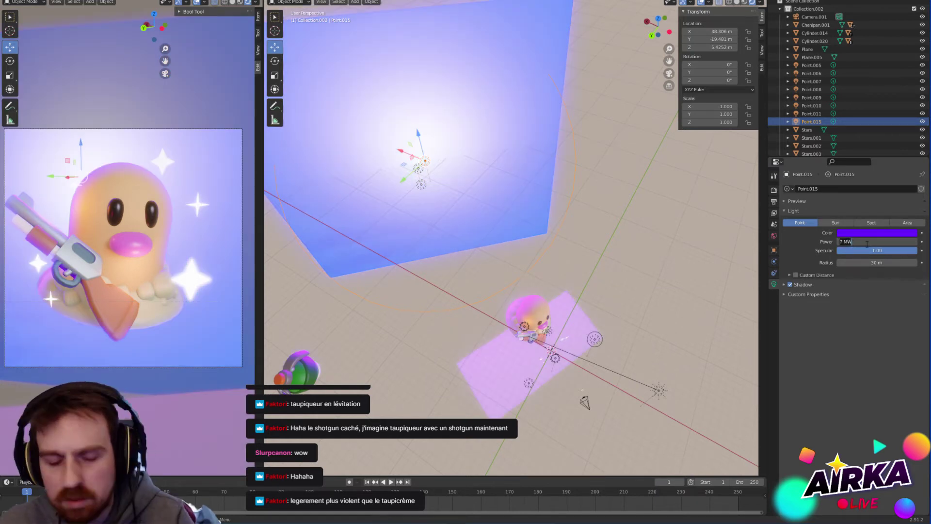
pyautogui.press('Return')
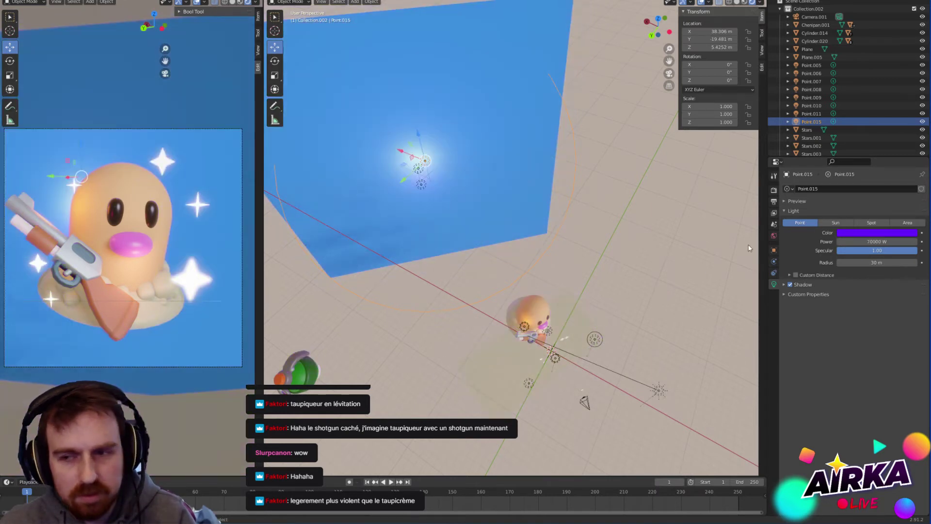
# Step: Set the violet light's power to 700000 W and its radius to 10 m
pyautogui.click(867, 241)
pyautogui.write('70000 W')
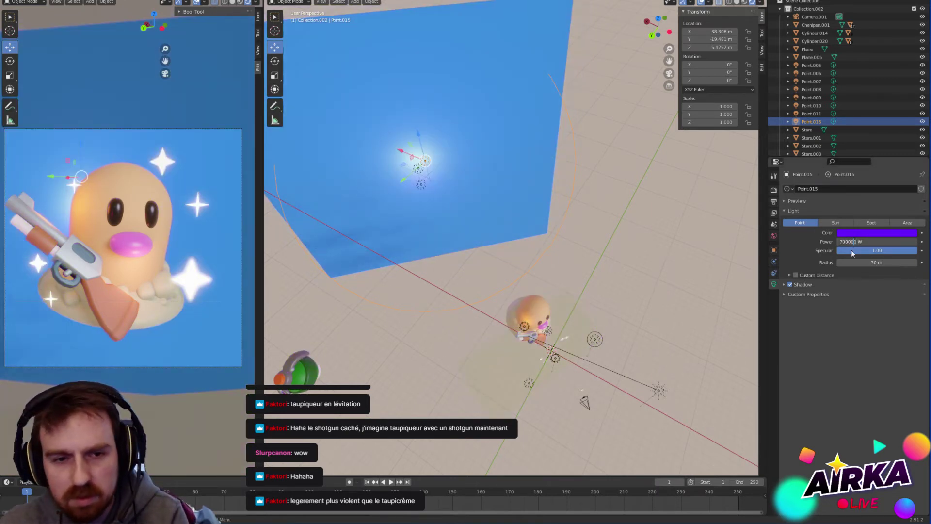
pyautogui.press('Return')
pyautogui.click(879, 262)
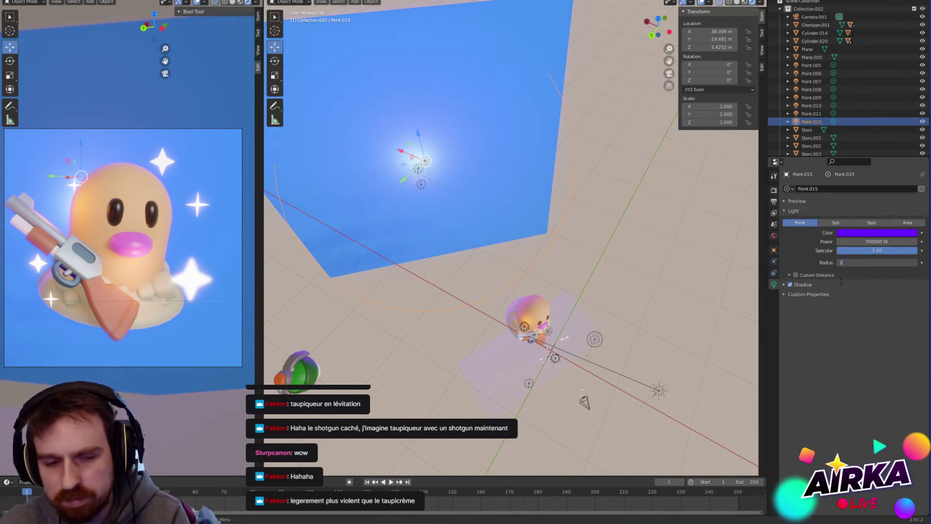
pyautogui.write('10')
pyautogui.press('Return')
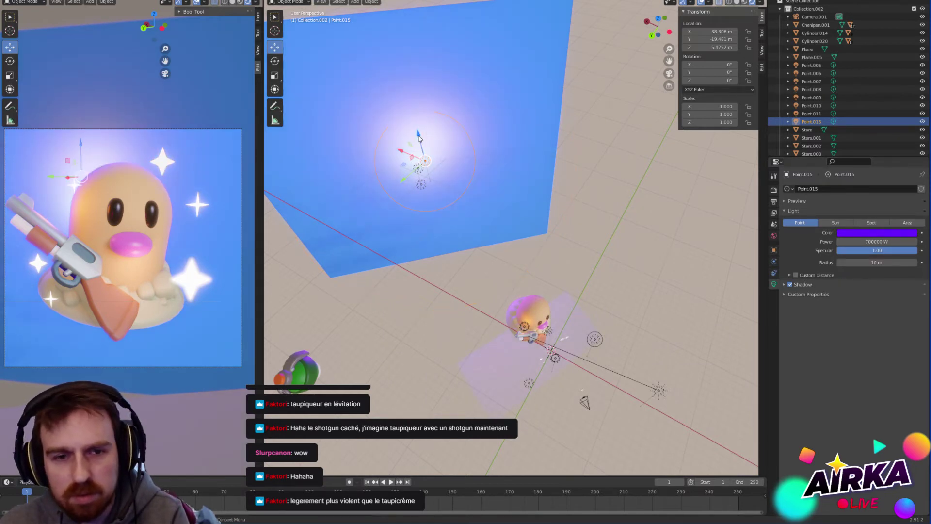
# Step: Move the violet point light down and across in front of the backdrop so its glow sits behind the mole in the camera view
pyautogui.press('g')
pyautogui.press('z')
pyautogui.click(433, 167)
pyautogui.press('g')
pyautogui.hotkey('shift', 'z')
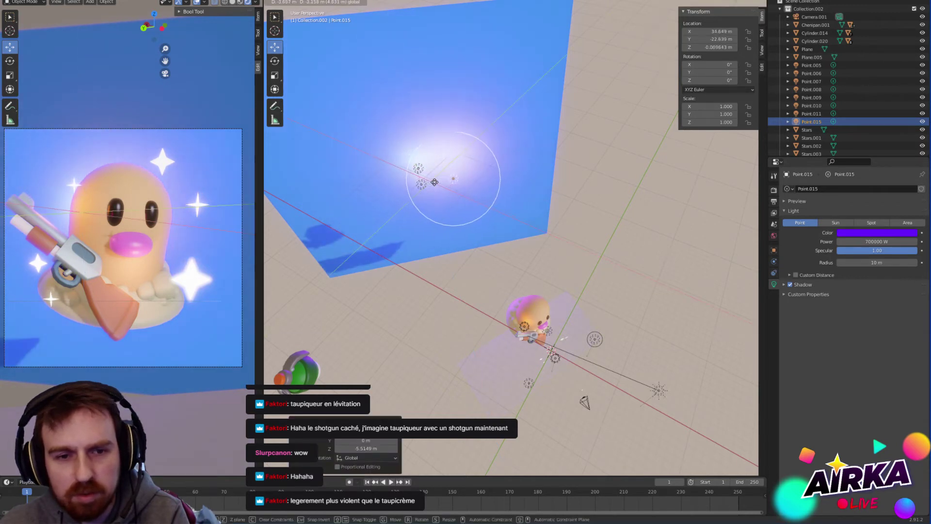
pyautogui.click(436, 181)
pyautogui.press('g')
pyautogui.press('z')
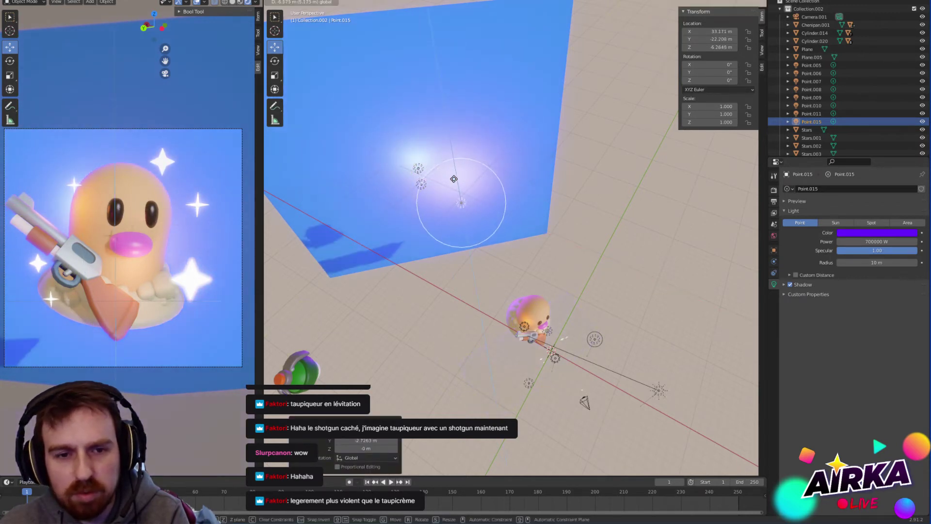
pyautogui.click(454, 178)
# Step: Set the violet light's radius to 15 m and shift it horizontally along the backdrop toward the other lights
pyautogui.click(880, 263)
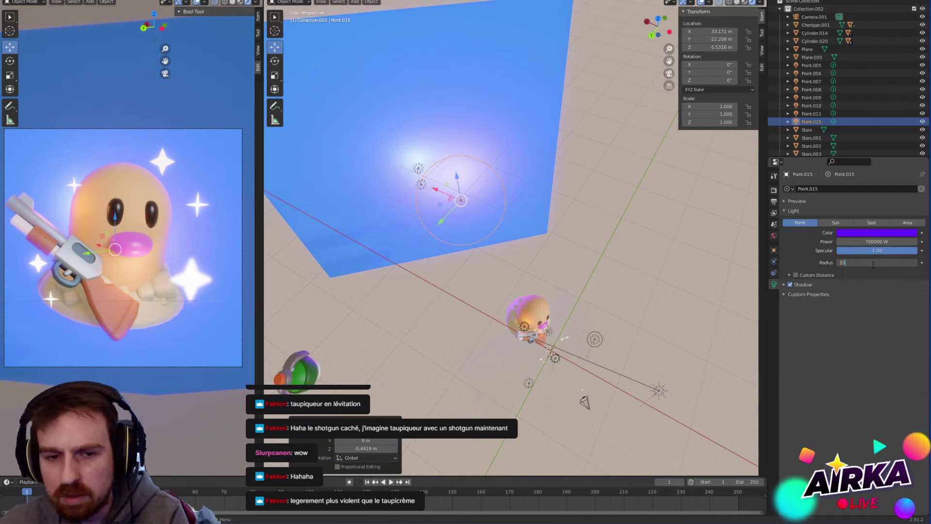
pyautogui.press('Return')
pyautogui.moveTo(441, 207); pyautogui.dragTo(416, 197)
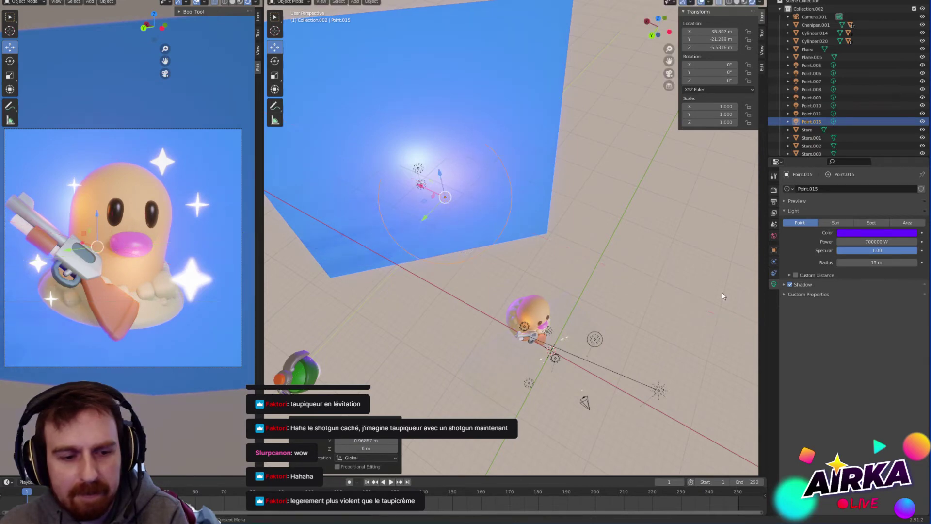
# Step: Recolor the violet point light to a softer periwinkle blue, and shift the backdrop's base color to a blue of hue 0.616
pyautogui.click(871, 233)
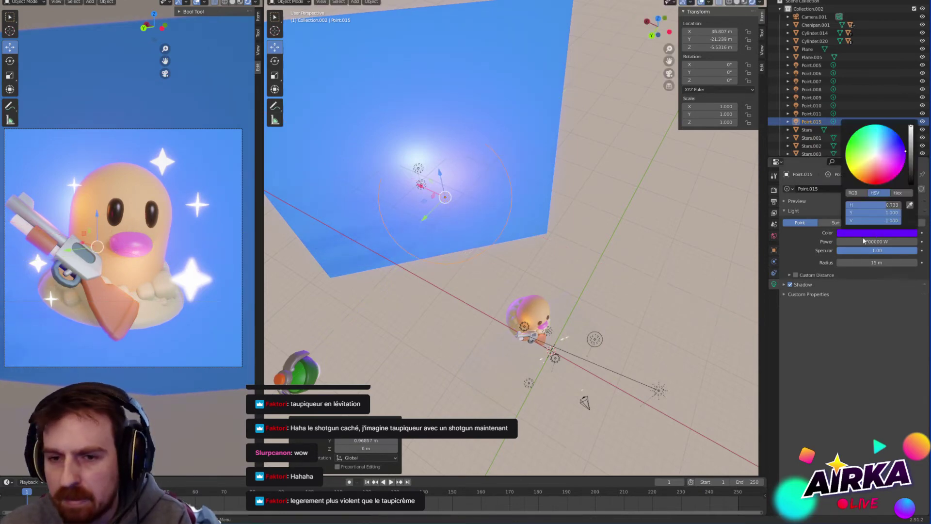
pyautogui.moveTo(870, 160); pyautogui.dragTo(887, 141)
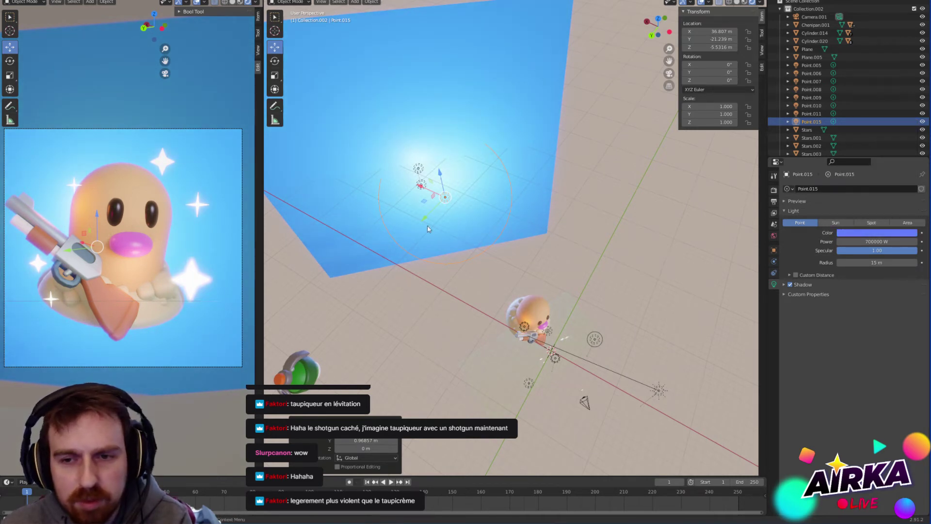
pyautogui.click(530, 66)
pyautogui.click(880, 306)
pyautogui.moveTo(889, 198); pyautogui.dragTo(893, 201)
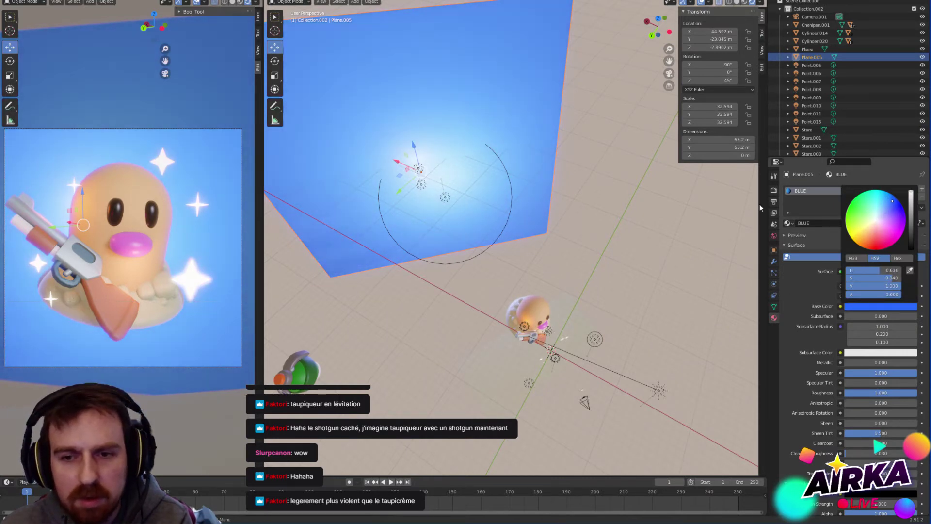
pyautogui.click(445, 198)
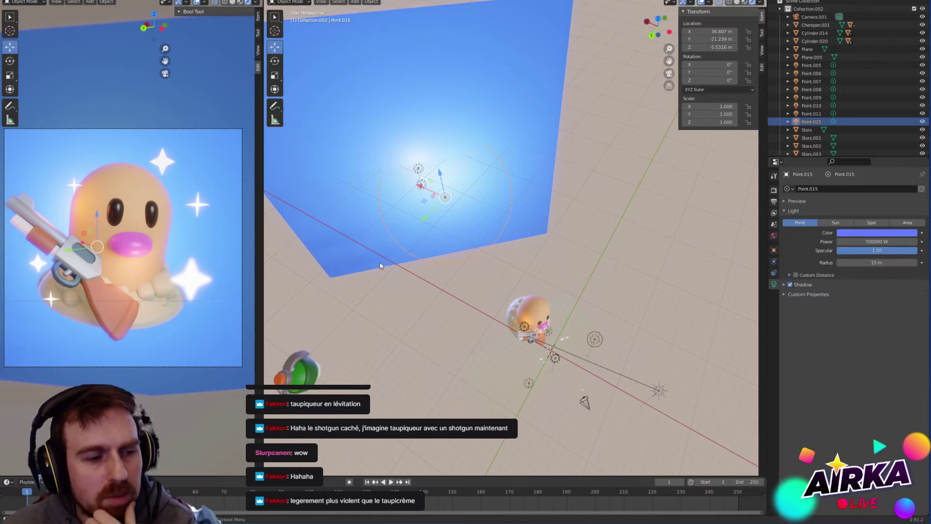
pyautogui.hotkey('alt', 'a')
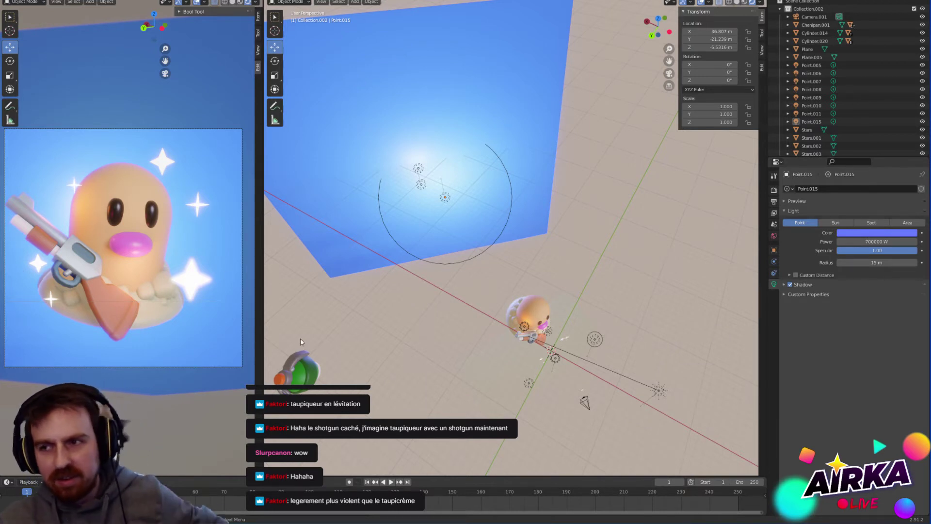
# Step: Move the shotgun away from the mole along the Y axis, out of the camera view
pyautogui.click(61, 237)
pyautogui.click(62, 237)
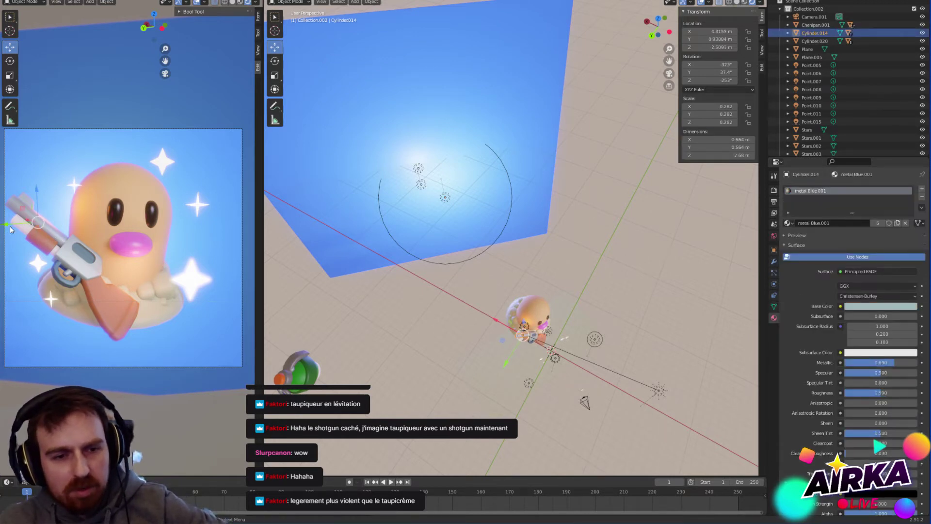
pyautogui.press('g')
pyautogui.click(14, 260)
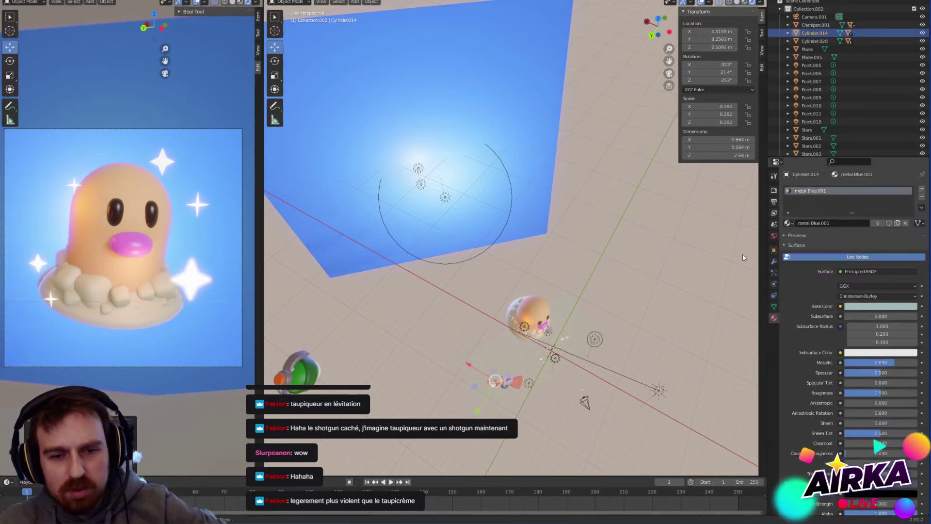
pyautogui.click(197, 204)
pyautogui.moveTo(611, 346); pyautogui.dragTo(484, 315, button='middle')
pyautogui.scroll(3, 568, 340)
pyautogui.press('g')
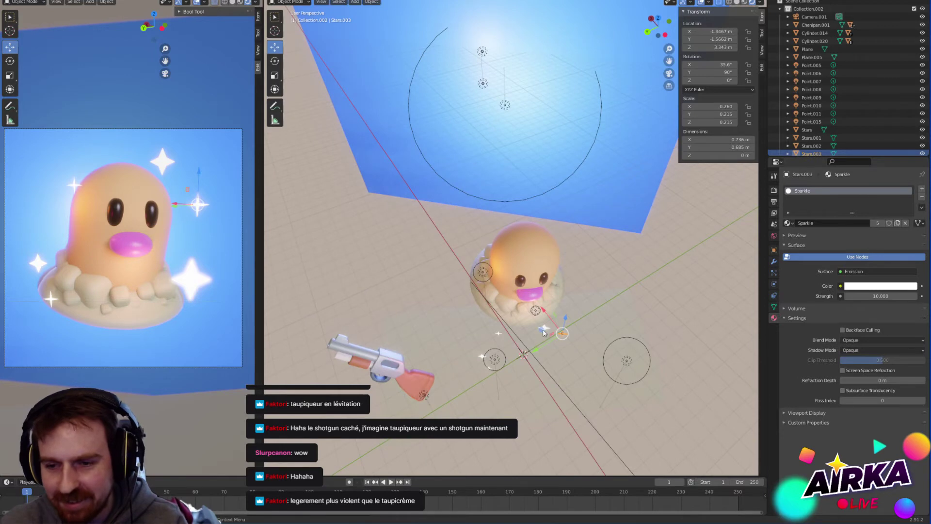
pyautogui.rightClick(412, 212)
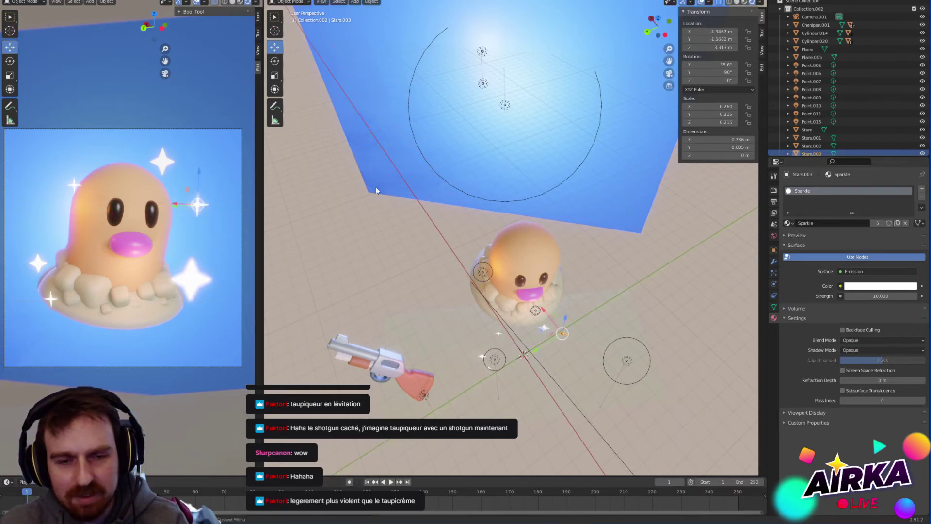
# Step: Move the large sparkle from beside the top of the mole's head to the upper left corner of the camera frame
pyautogui.moveTo(598, 268); pyautogui.dragTo(623, 270, button='middle')
pyautogui.scroll(-2, 622, 269)
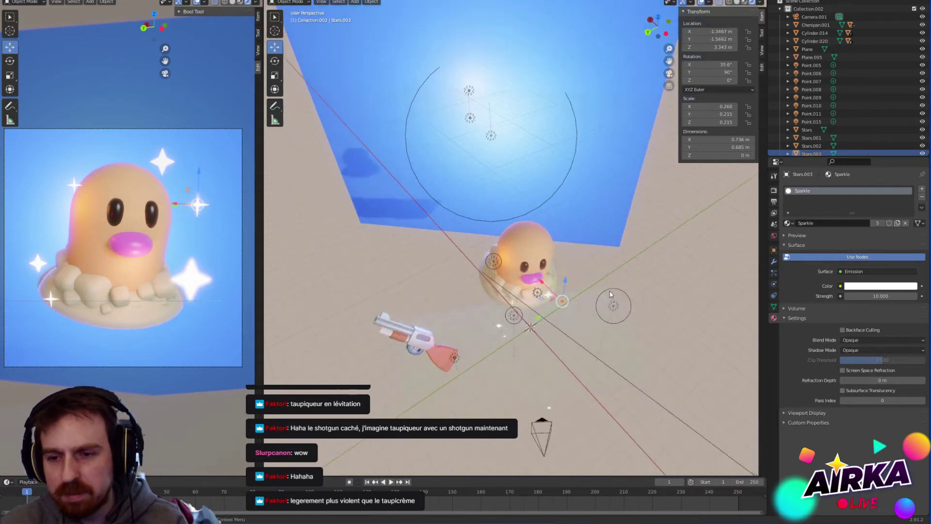
pyautogui.scroll(3, 622, 272)
pyautogui.click(572, 338)
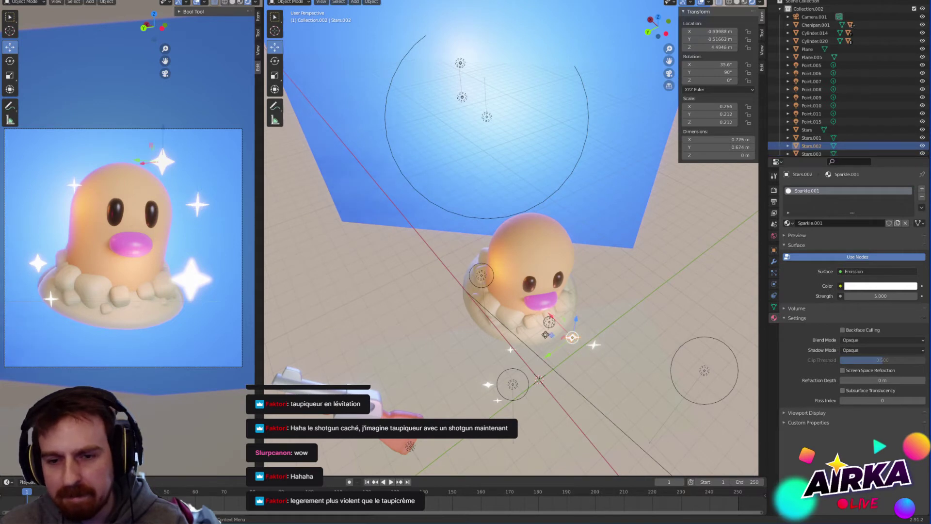
pyautogui.press('g')
pyautogui.click(457, 329)
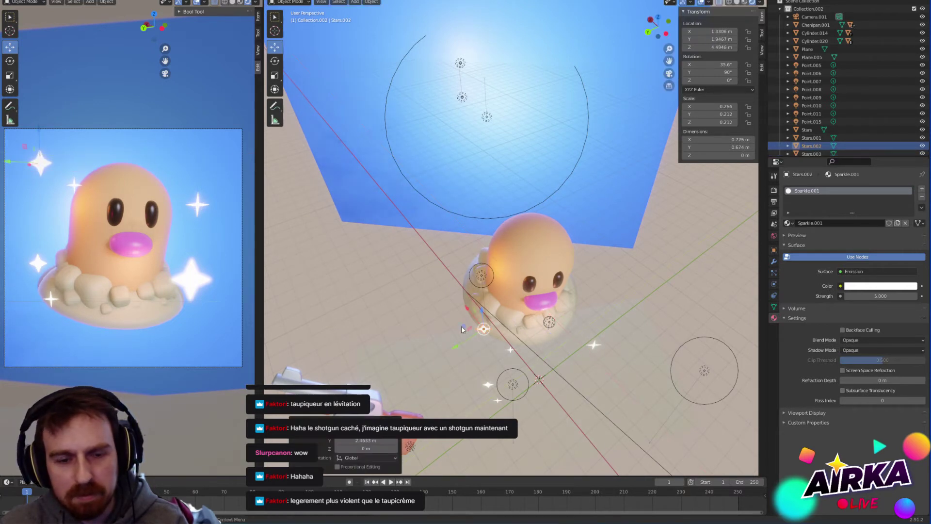
# Step: Scale up the mole with its mound by a factor of about 1.07
pyautogui.click(567, 268)
pyautogui.click(536, 251)
pyautogui.hotkey('ctrl', 'z')
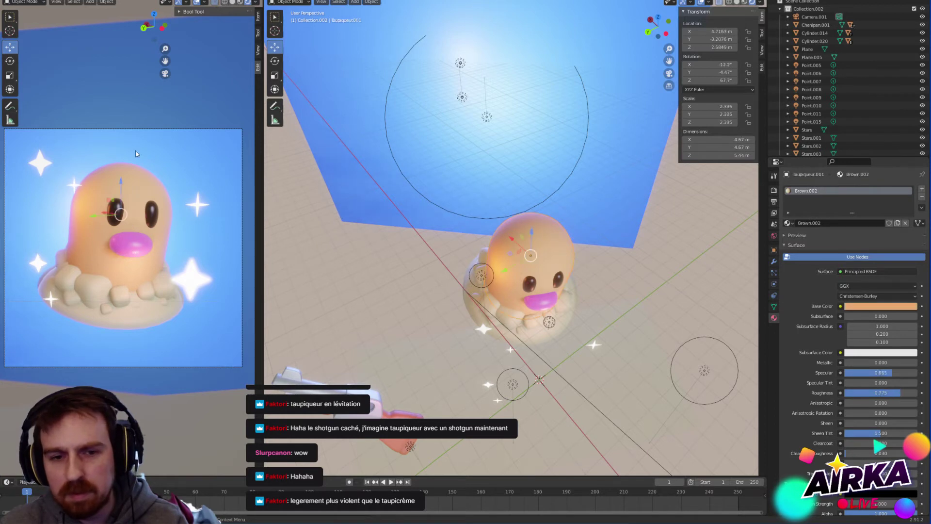
pyautogui.click(9, 75)
pyautogui.press('s')
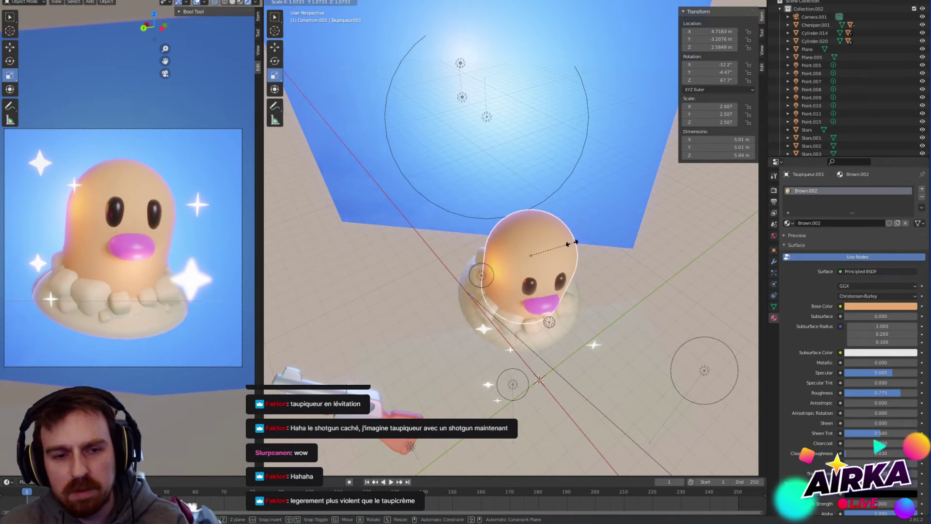
pyautogui.click(572, 242)
pyautogui.click(660, 298)
# Step: Try the High Contrast look in the scene's color management
pyautogui.moveTo(584, 331); pyautogui.dragTo(581, 304, button='middle')
pyautogui.scroll(-2, 790, 409)
pyautogui.click(814, 17)
pyautogui.click(774, 190)
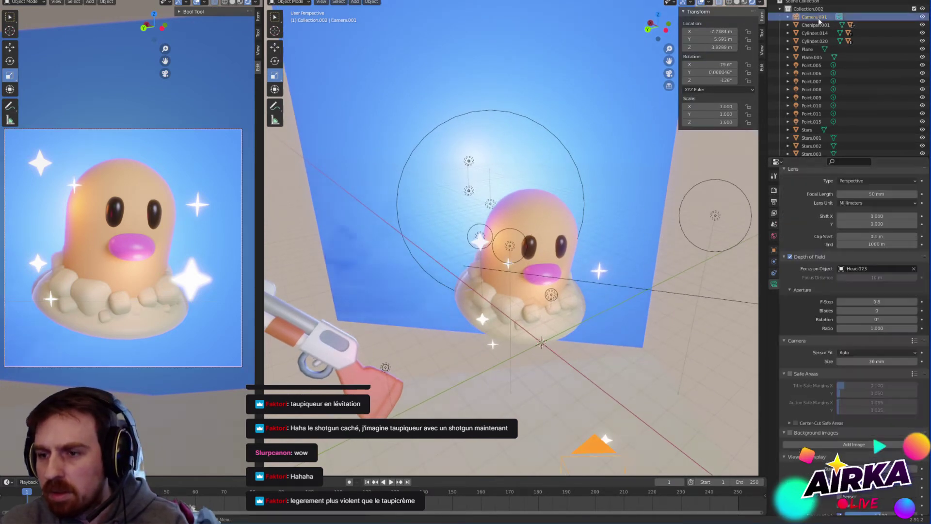
pyautogui.scroll(2, 824, 366)
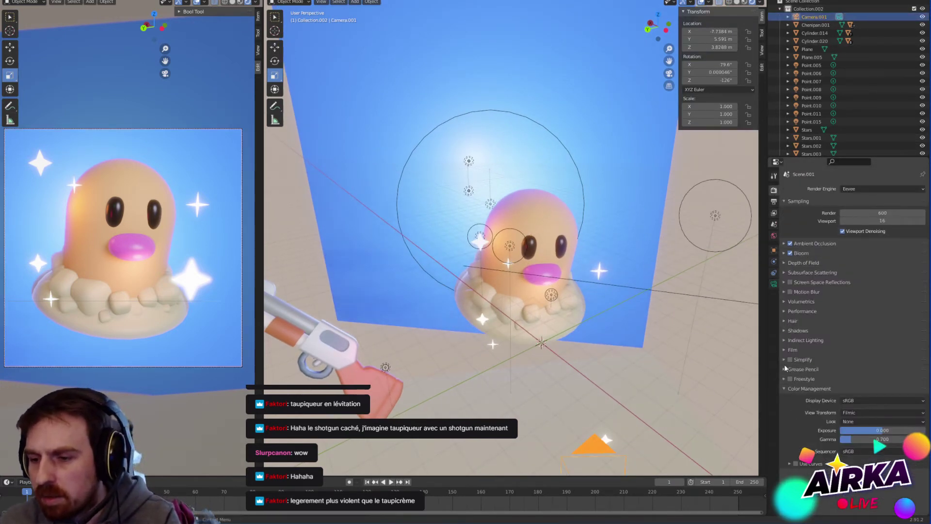
pyautogui.click(866, 421)
pyautogui.click(868, 448)
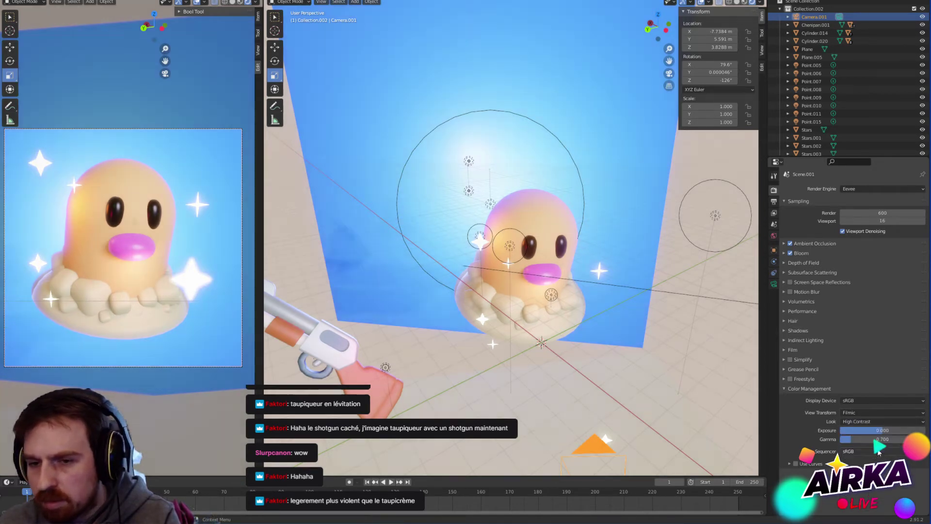
# Step: Try lowering the color management exposure to about 1, and restore it to 3
pyautogui.moveTo(840, 430); pyautogui.dragTo(876, 430)
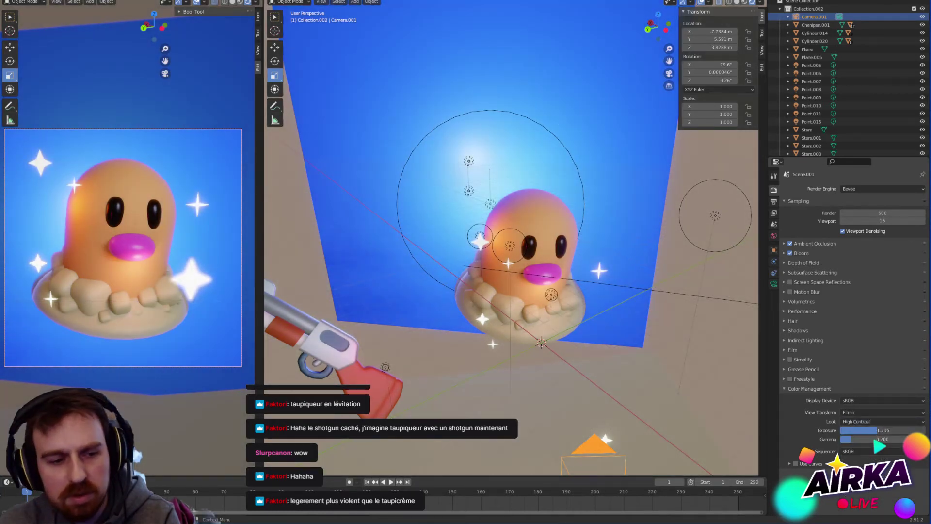
pyautogui.click(879, 430)
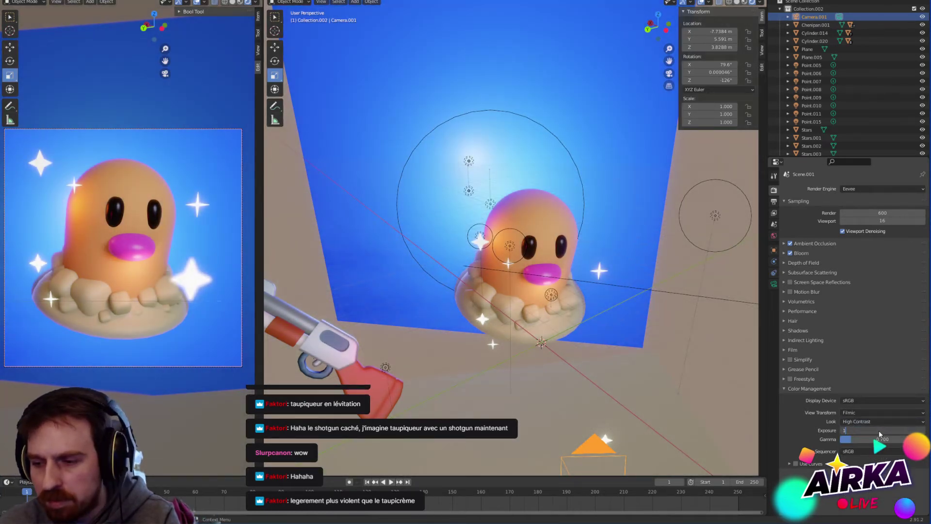
pyautogui.press('Return')
pyautogui.click(880, 431)
pyautogui.write('0')
pyautogui.press('Return')
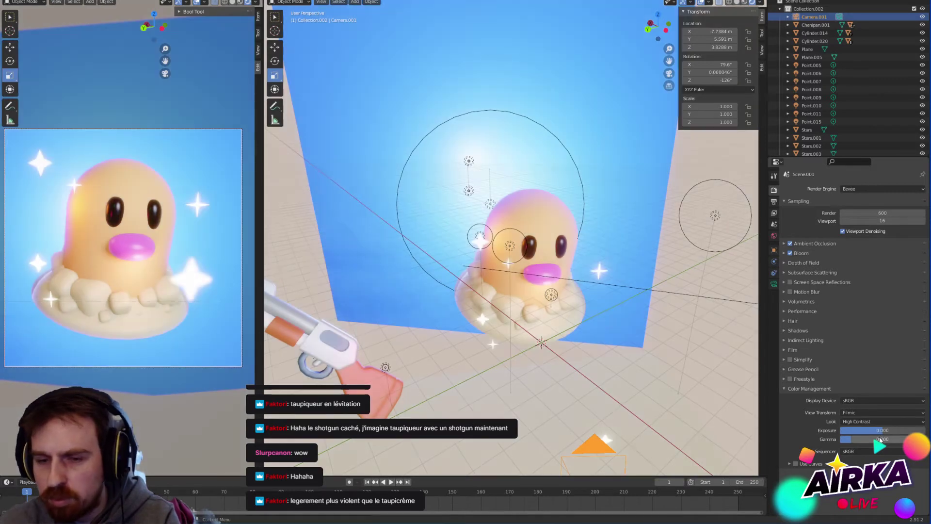
# Step: Try different gamma values in the color management, and restore the gamma to 0.7
pyautogui.click(880, 438)
pyautogui.write('0.7')
pyautogui.press('Return')
pyautogui.hotkey('ctrl', 'z')
pyautogui.moveTo(879, 440); pyautogui.dragTo(871, 440)
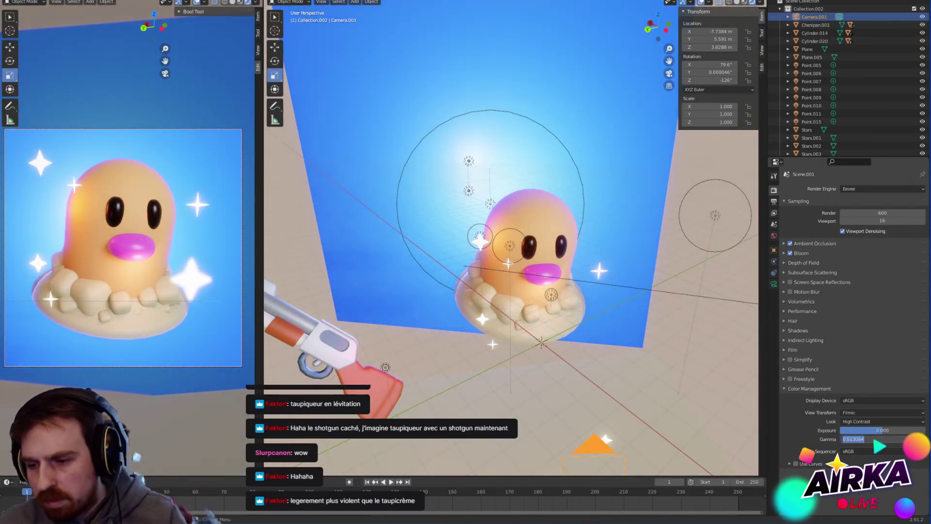
pyautogui.hotkey('ctrl', 'z')
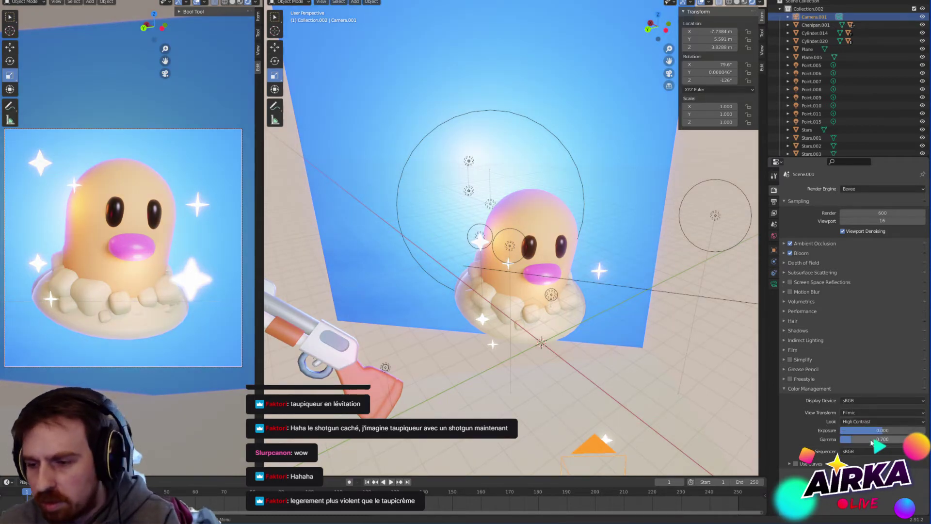
# Step: Try the Low Contrast look, and return the color management look to None
pyautogui.click(868, 421)
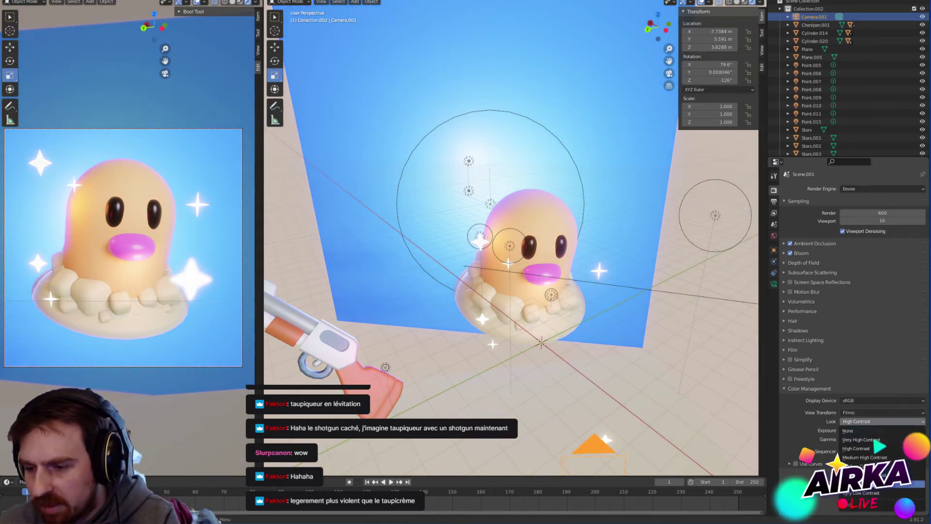
pyautogui.click(863, 484)
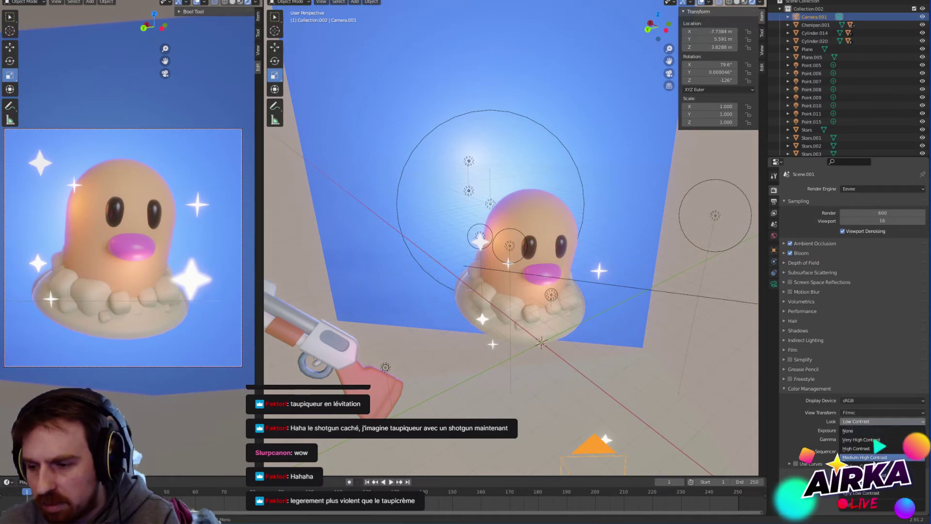
pyautogui.hotkey('ctrl', 'z')
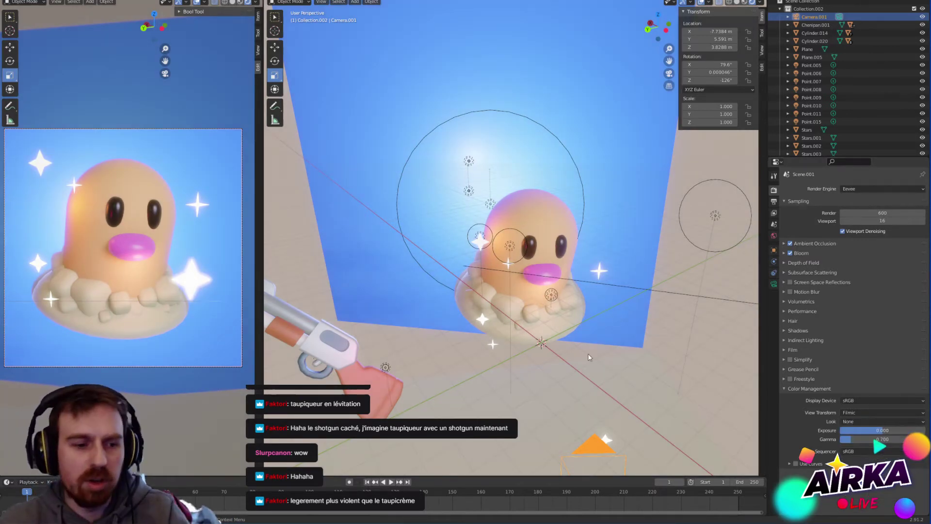
# Step: Select the sun lamp at the side of the scene and open its light settings
pyautogui.scroll(-3, 588, 305)
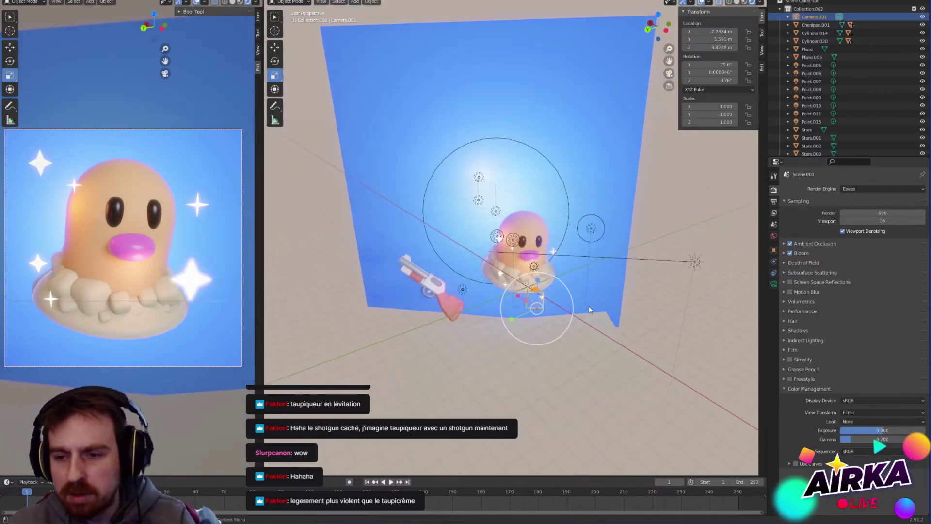
pyautogui.click(694, 262)
pyautogui.click(773, 284)
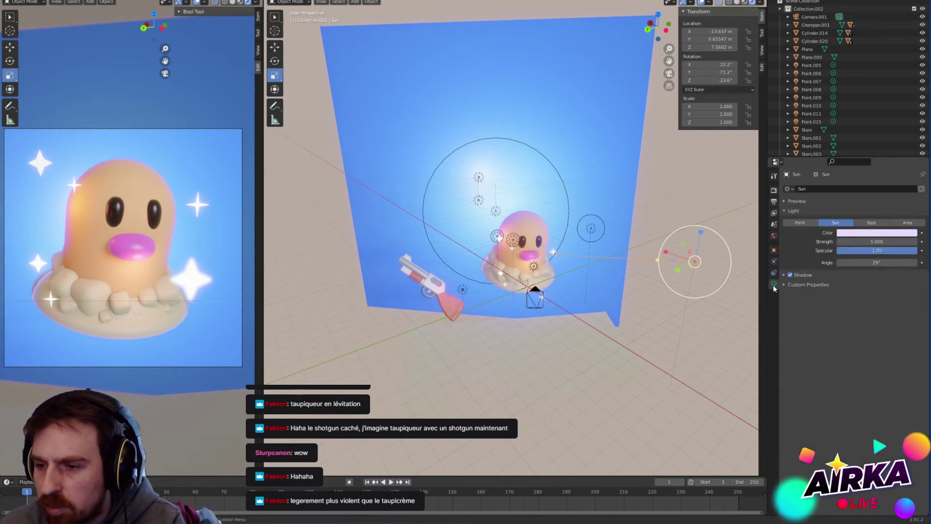
# Step: Try lowering the sun's strength to 4, and undo the change
pyautogui.click(876, 241)
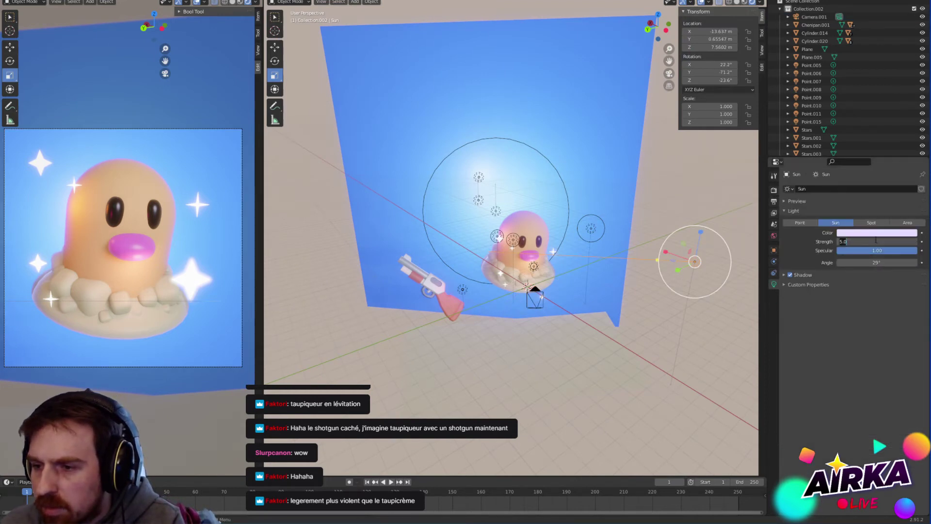
pyautogui.write('4')
pyautogui.press('Return')
pyautogui.hotkey('ctrl', 'z')
# Step: Tint the sun's color to a more saturated lavender, and render the image from the camera
pyautogui.click(867, 234)
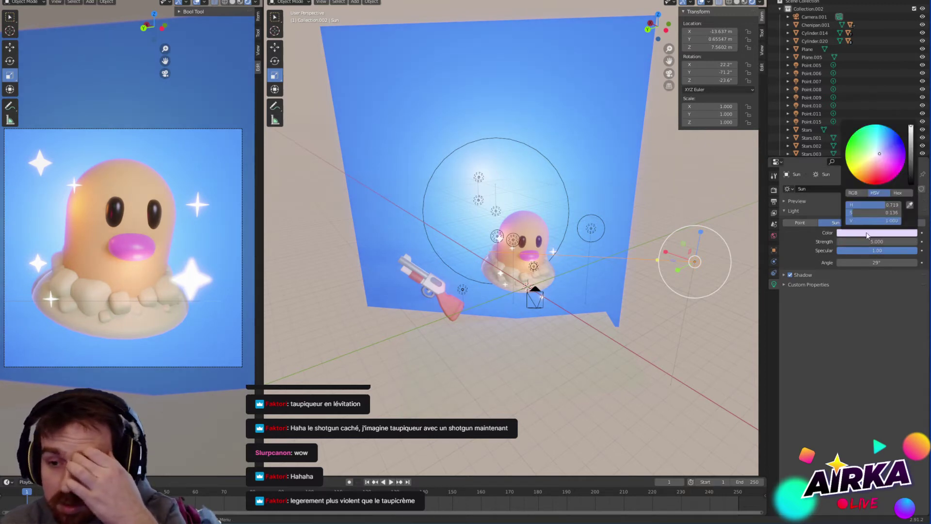
pyautogui.moveTo(879, 154)
pyautogui.mouseDown()
pyautogui.moveTo(876, 145)
pyautogui.moveTo(883, 152)
pyautogui.mouseUp()
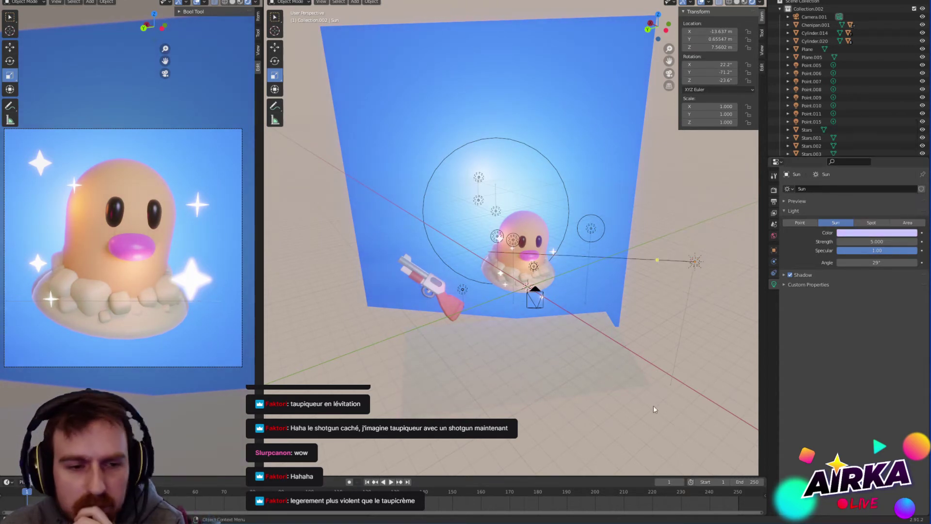
pyautogui.press('F12')
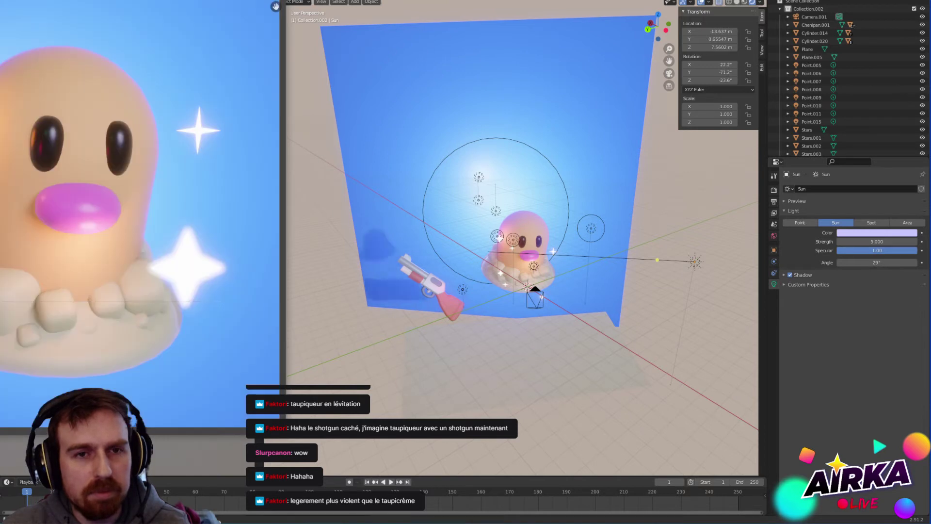
# Step: Start saving the rendered image as a PNG and create a folder named 050 - TAUPIQUEUR inside the POKEMON folder
pyautogui.moveTo(121, 0); pyautogui.dragTo(459, 5)
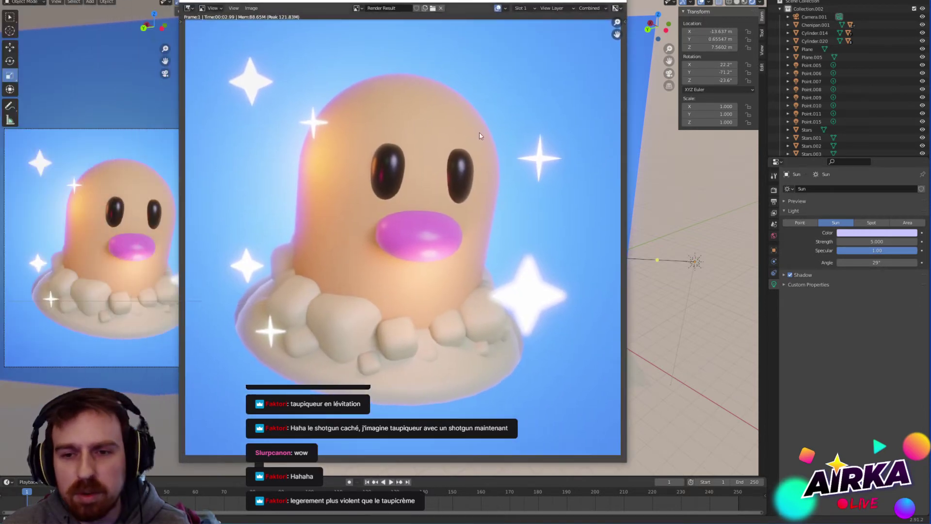
pyautogui.click(233, 8)
pyautogui.moveTo(251, 7)
pyautogui.click(264, 72)
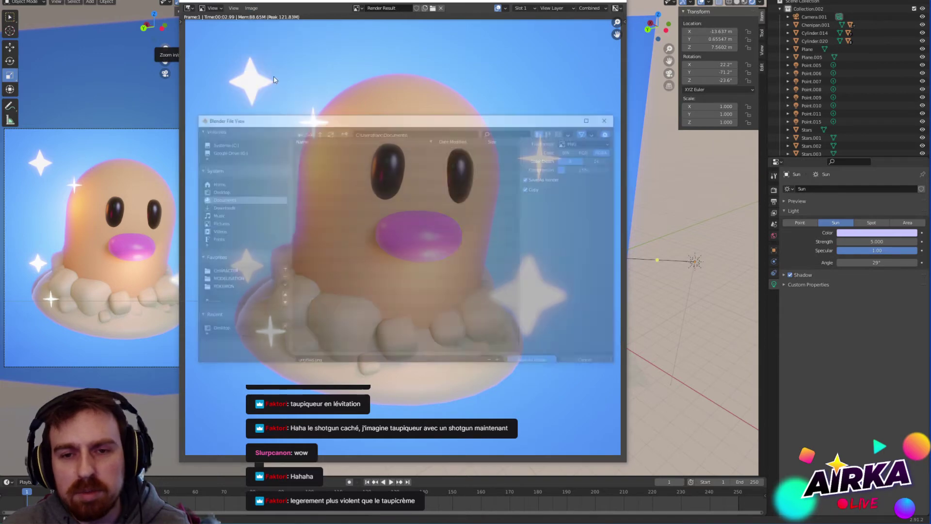
pyautogui.click(227, 288)
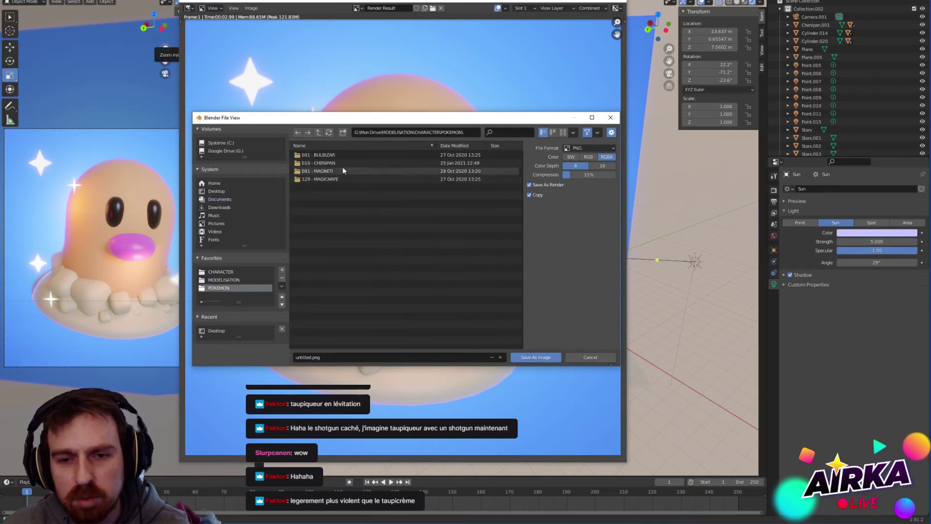
pyautogui.click(343, 132)
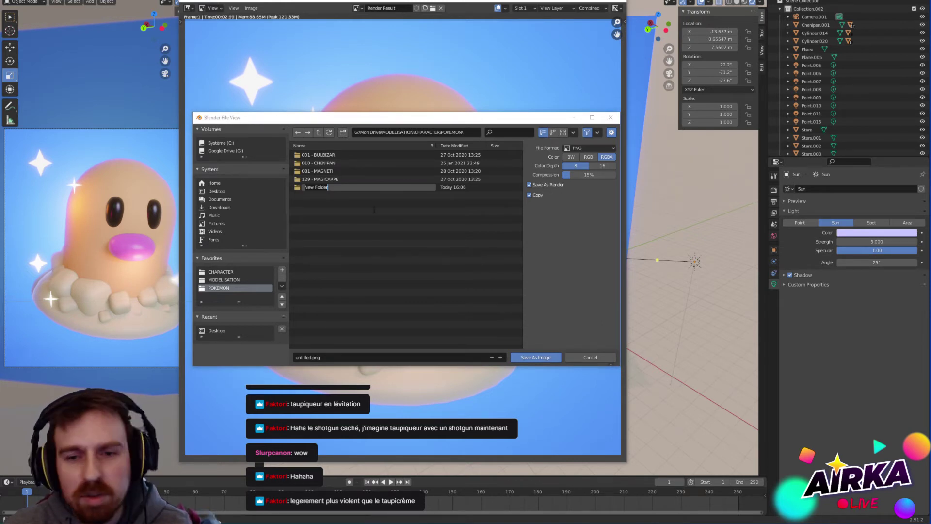
pyautogui.write('50')
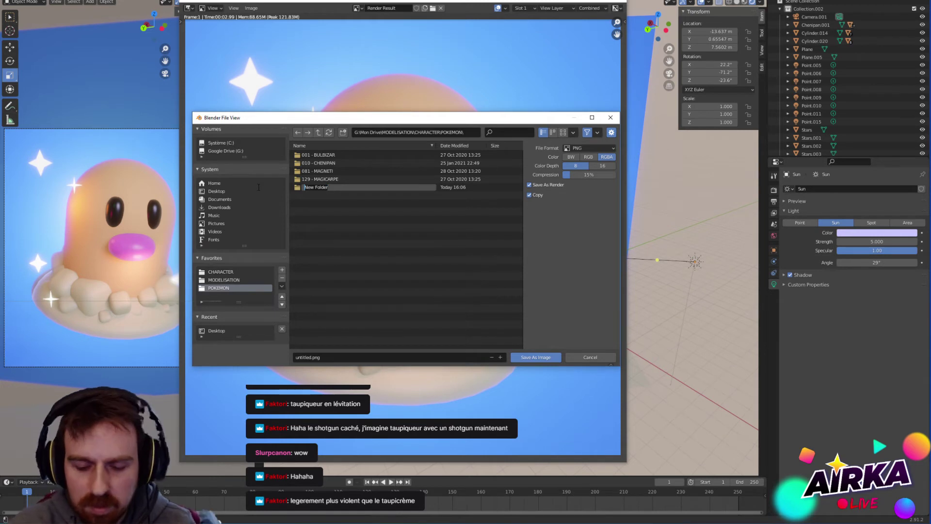
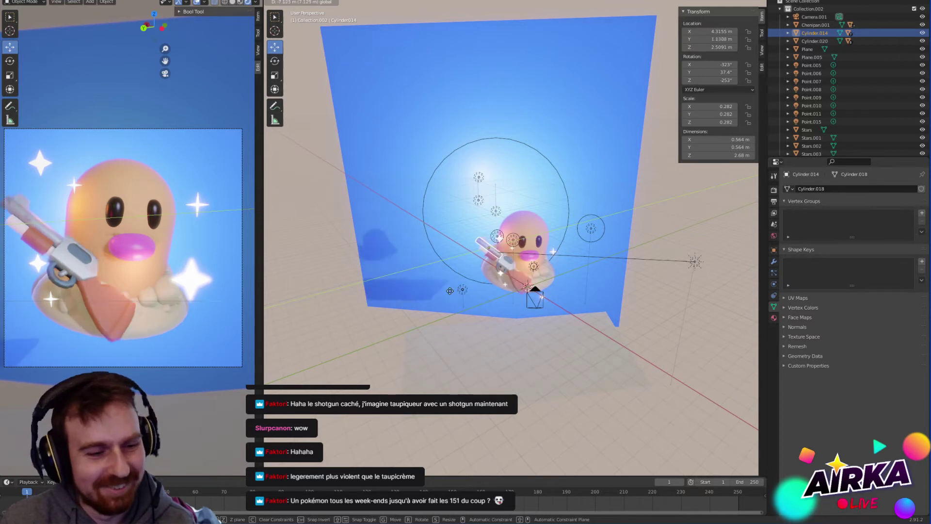
# Step: Leave the shotgun outside the camera view, clear the selection, and save the mole scene
pyautogui.click(560, 370)
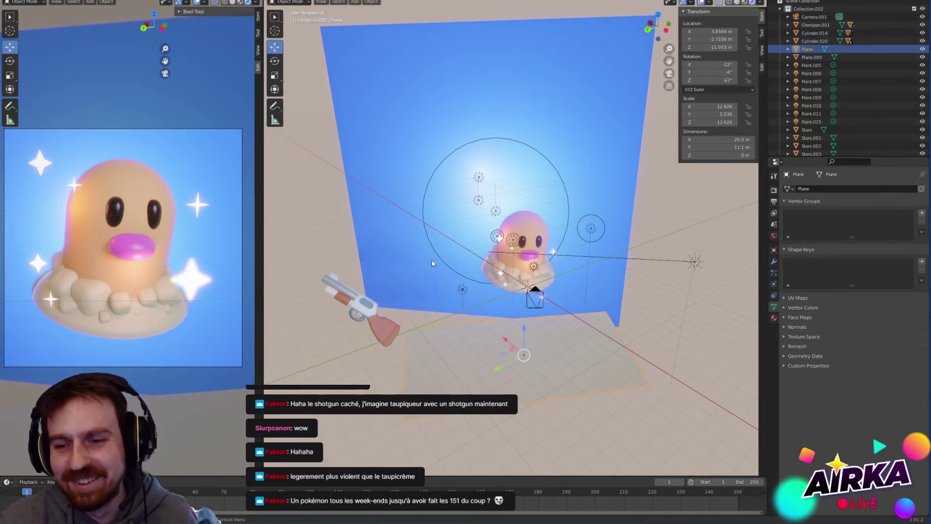
pyautogui.click(304, 191)
pyautogui.hotkey('ctrl', 's')
pyautogui.click(18, 0)
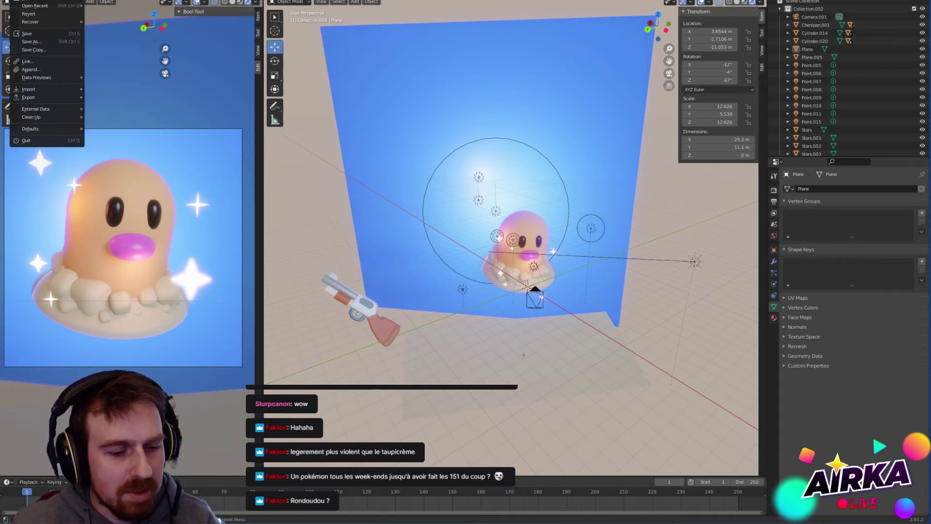
pyautogui.press('Escape')
pyautogui.click(20, 1)
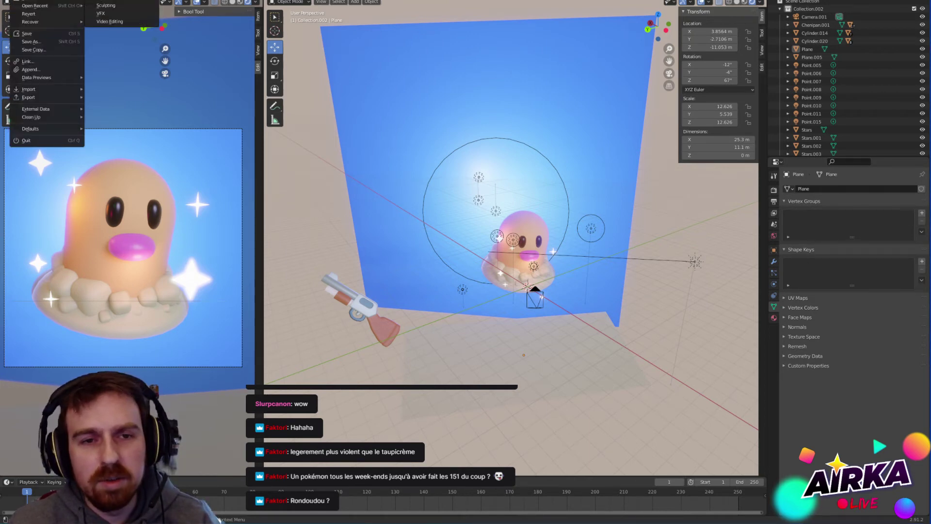
pyautogui.press('Escape')
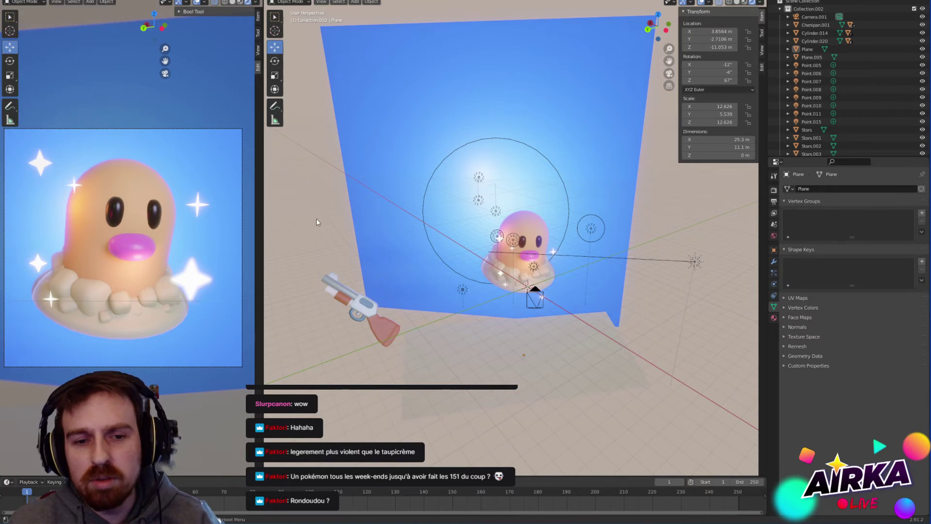
# Step: Move the mole with its rocks and the shotgun far away from the backdrop, out of the camera view, keeping the sparkles and lights
pyautogui.scroll(-3, 224, 217)
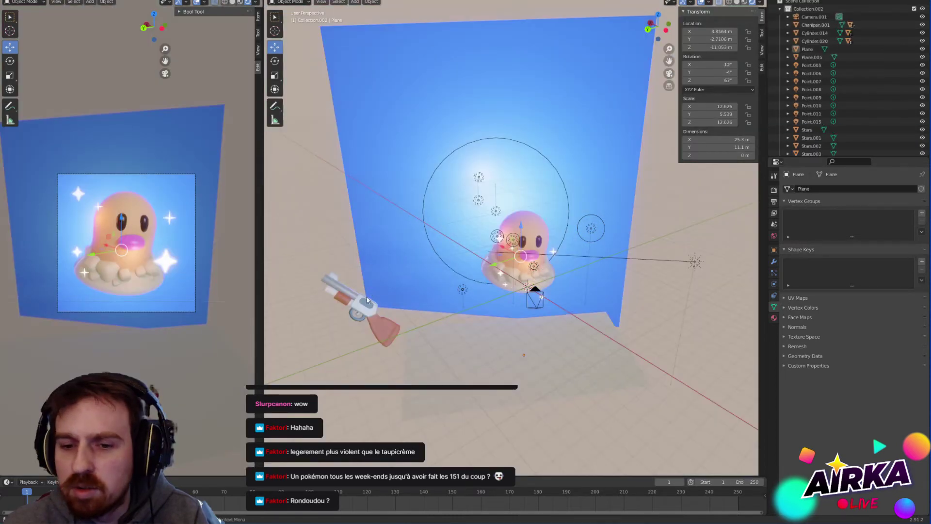
pyautogui.hotkey('ctrl', 'z')
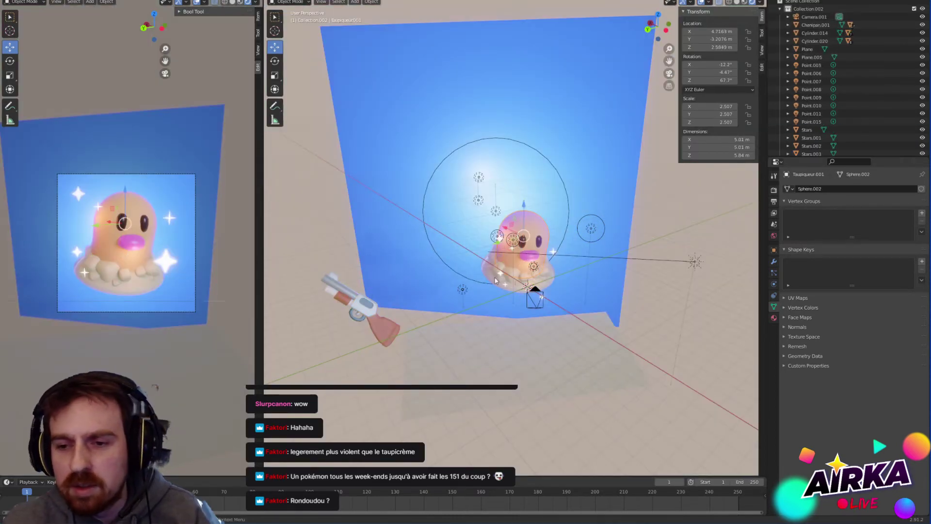
pyautogui.click(339, 291)
pyautogui.scroll(-6, 340, 291)
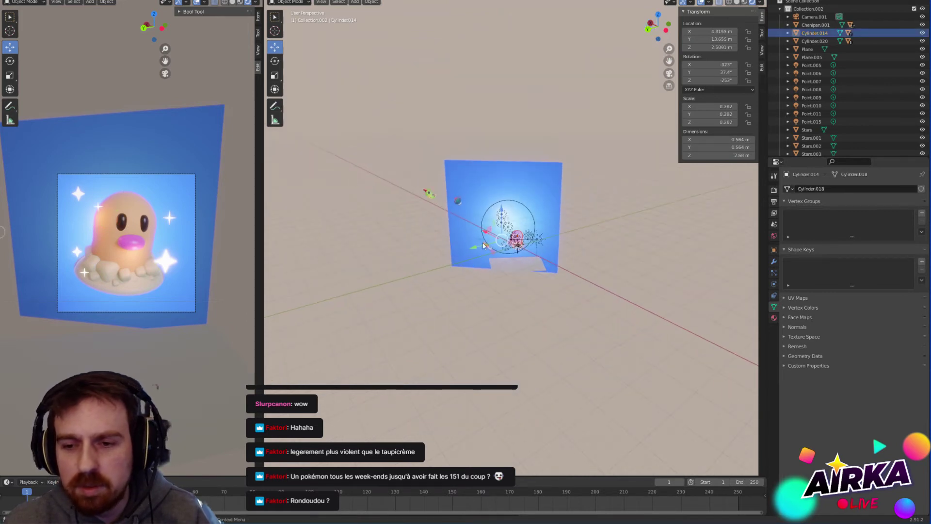
pyautogui.press('g')
pyautogui.click(363, 276)
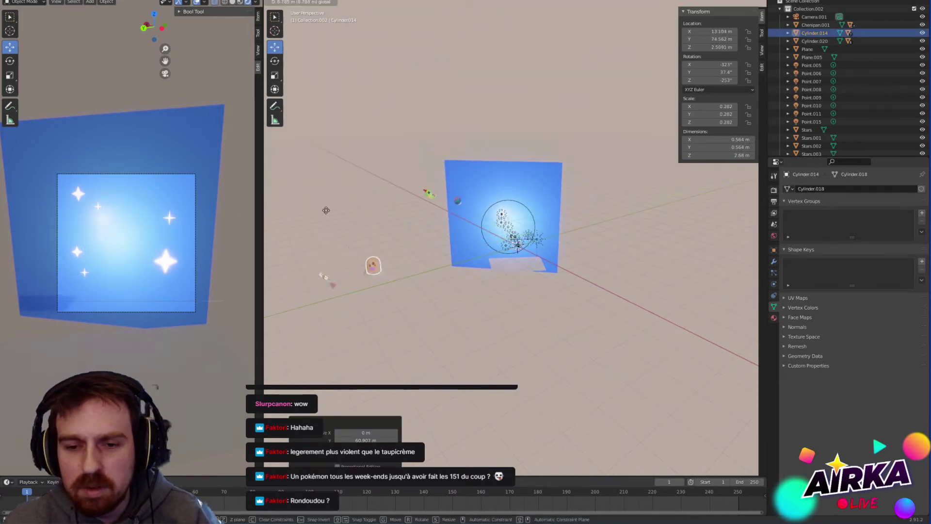
pyautogui.moveTo(270, 202); pyautogui.dragTo(338, 194)
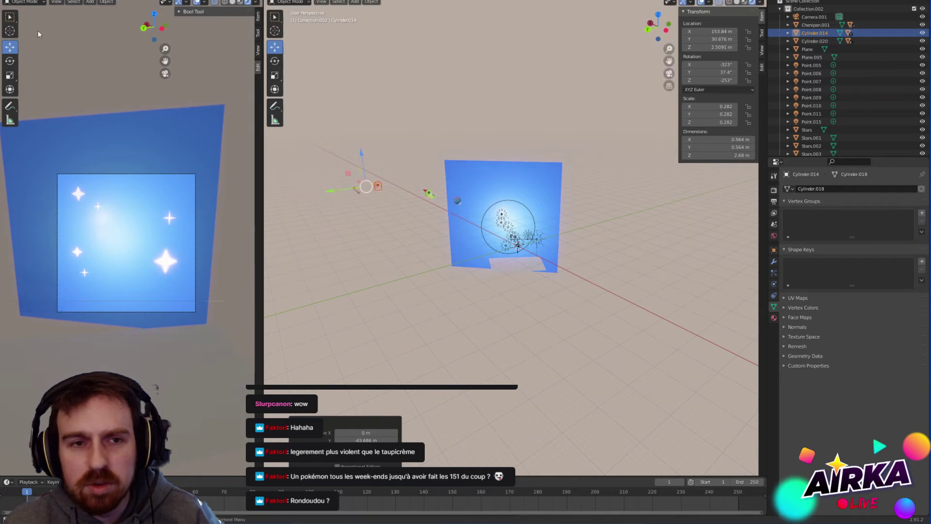
# Step: Start saving the scene under a new name and create a folder named 039 - RONDOUDOU inside the POKEMON folder
pyautogui.click(15, 1)
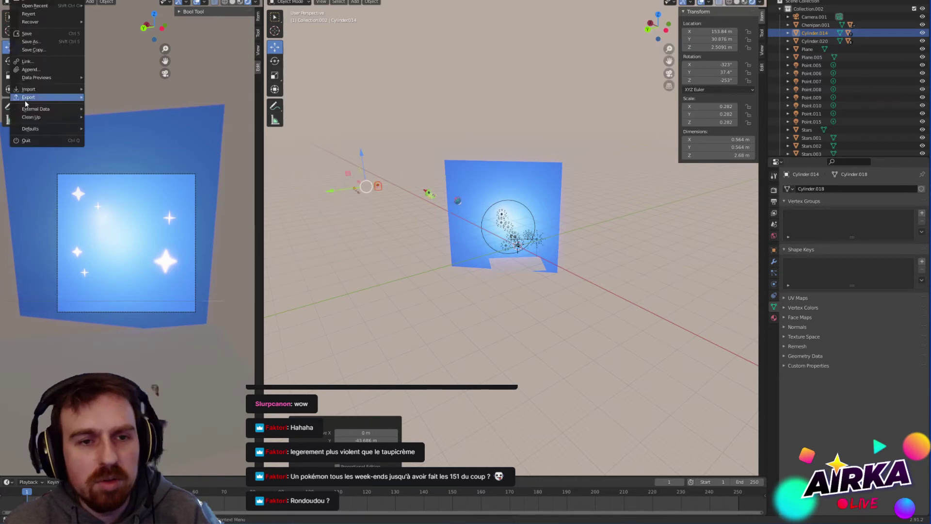
pyautogui.click(43, 42)
pyautogui.click(380, 149)
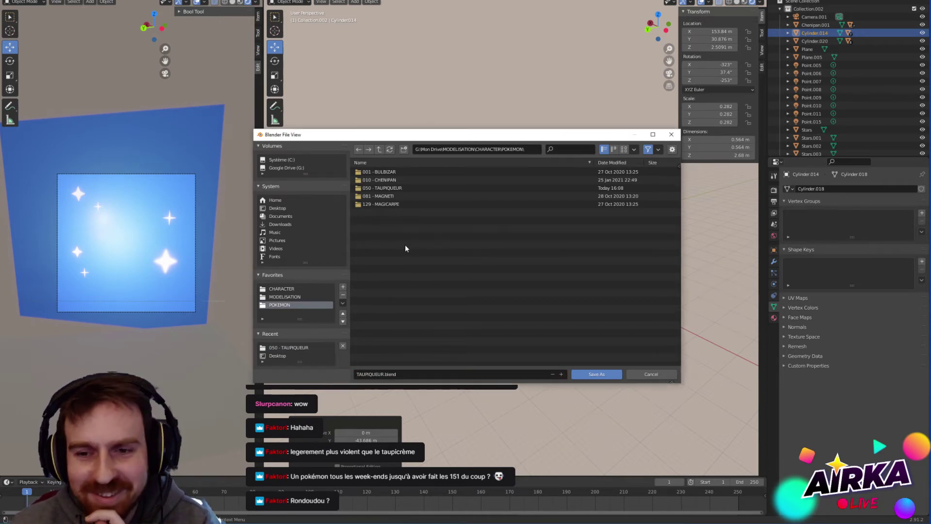
pyautogui.click(403, 150)
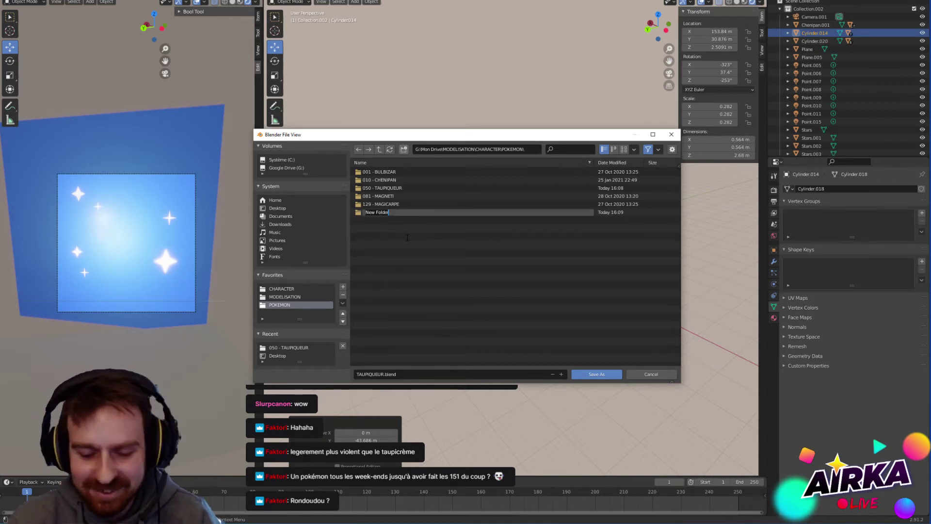
pyautogui.write('RONDOUD')
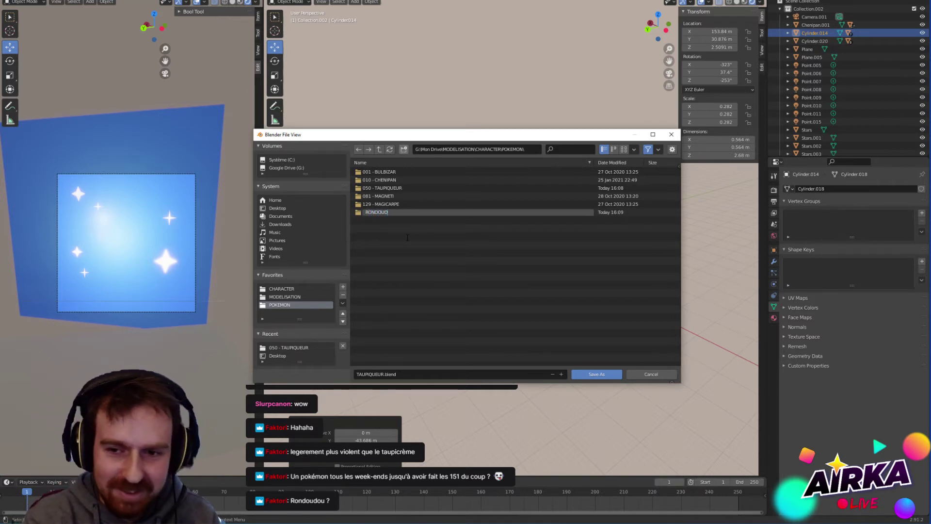
pyautogui.write('OU')
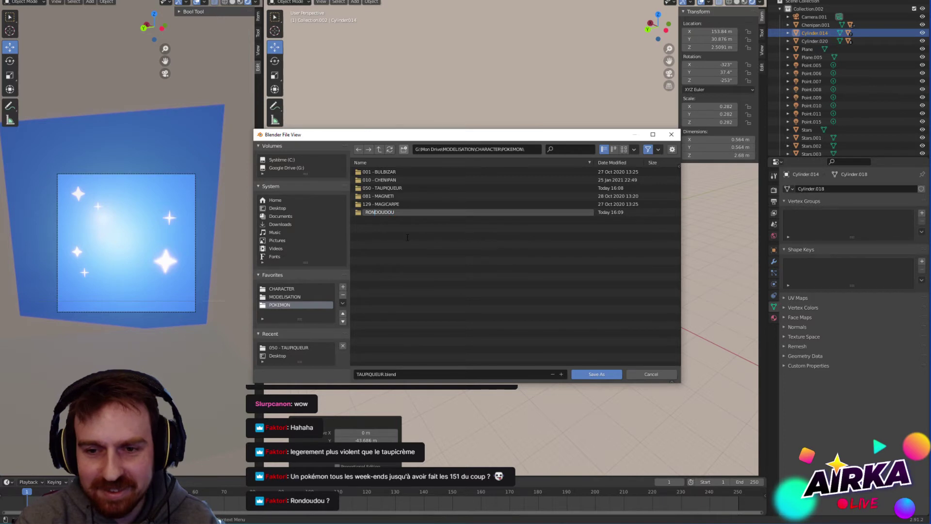
pyautogui.write(' -')
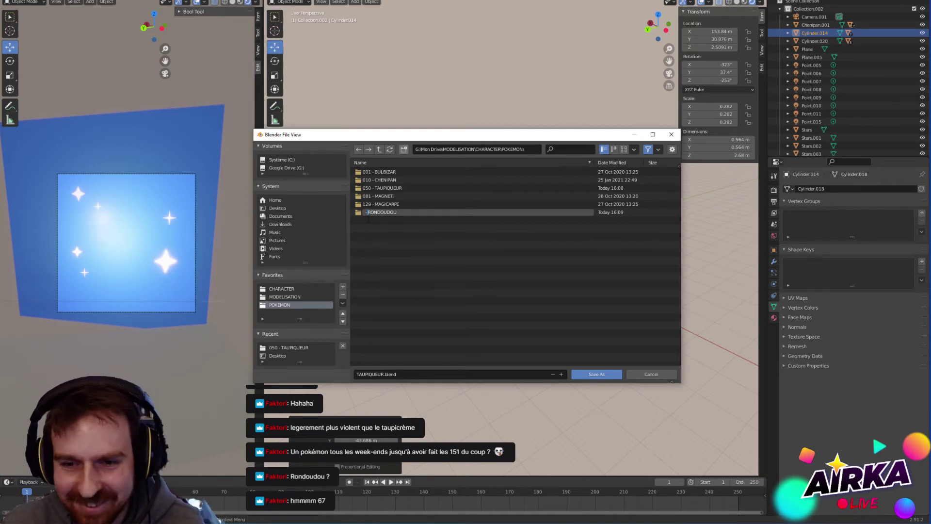
pyautogui.write('039 -')
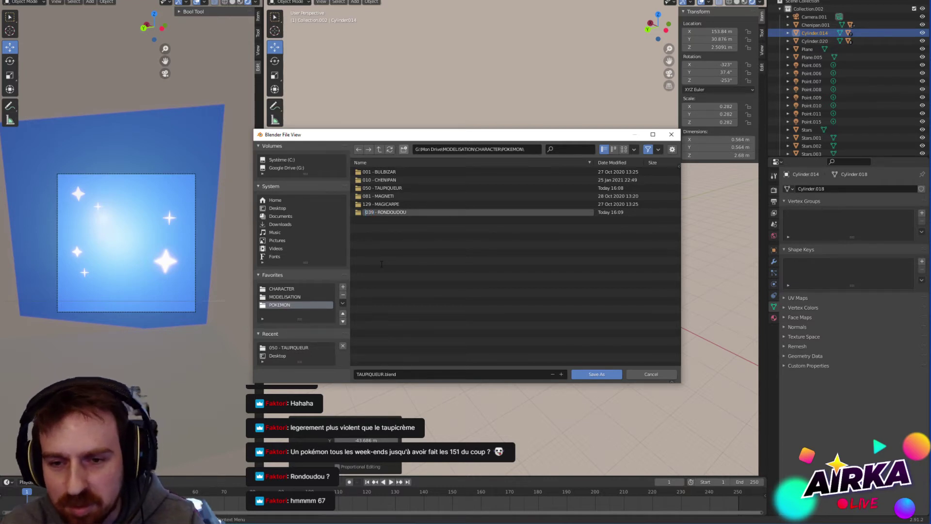
pyautogui.press('Return')
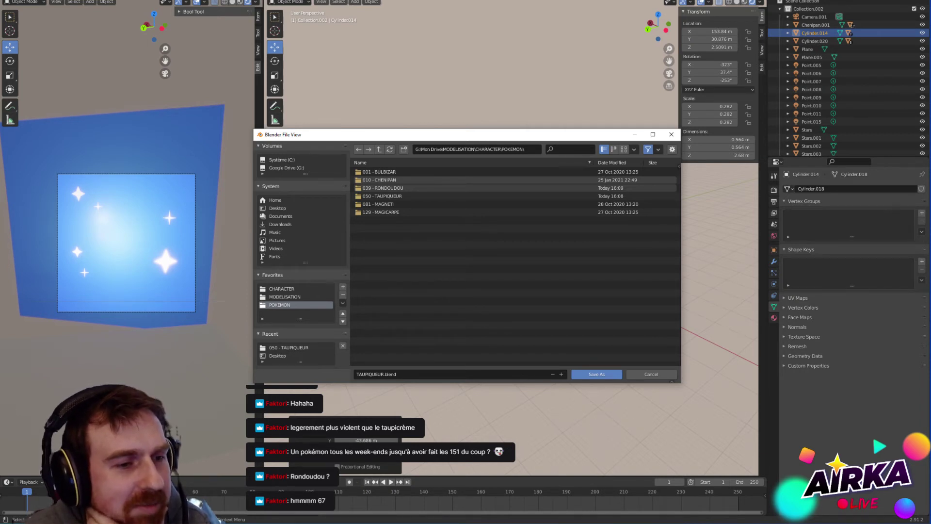
# Step: Save the scene as RONDOUDOU.blend inside the 039 - RONDOUDOU folder
pyautogui.doubleClick(381, 187)
pyautogui.click(413, 374)
pyautogui.write('ROND')
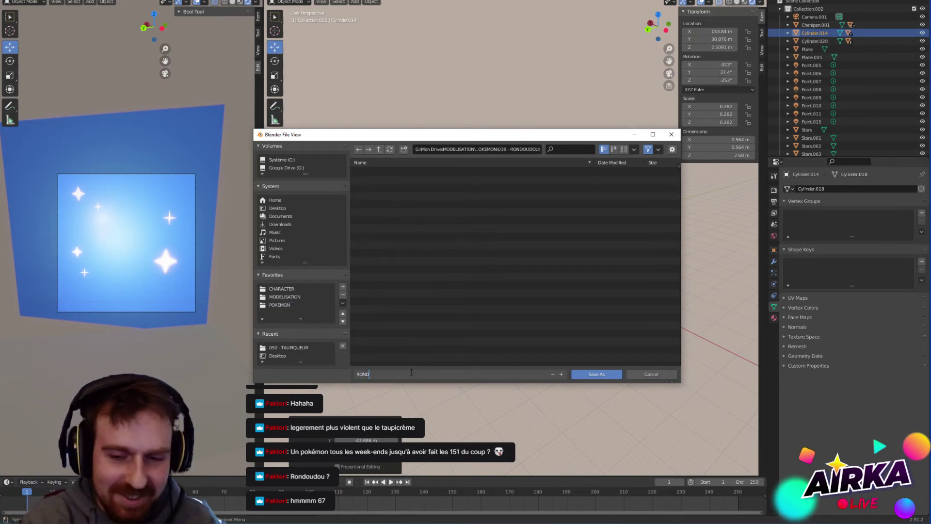
pyautogui.write('OUDOU')
pyautogui.press('Return')
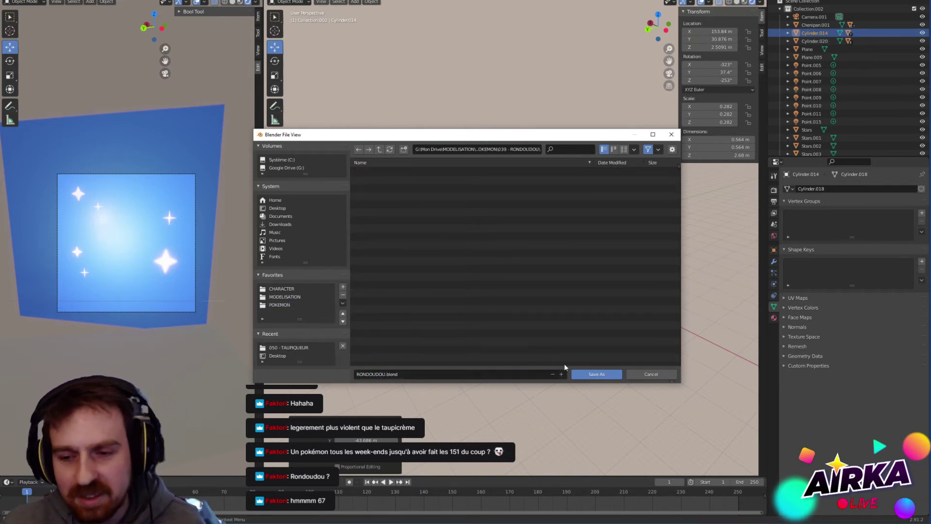
pyautogui.click(582, 374)
# Step: Check in the add-on preferences whether Import Images as Planes is enabled, searching for "impor"
pyautogui.click(15, 1)
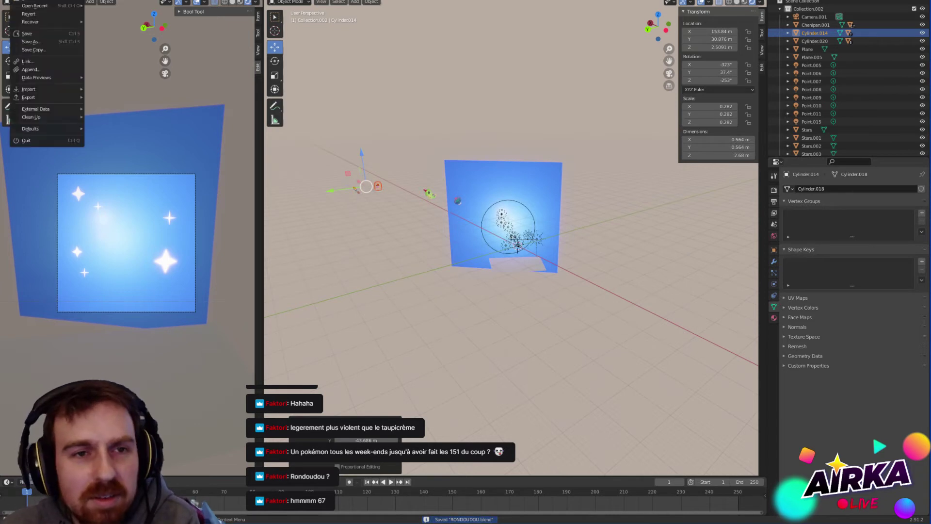
pyautogui.moveTo(30, 1)
pyautogui.click(49, 99)
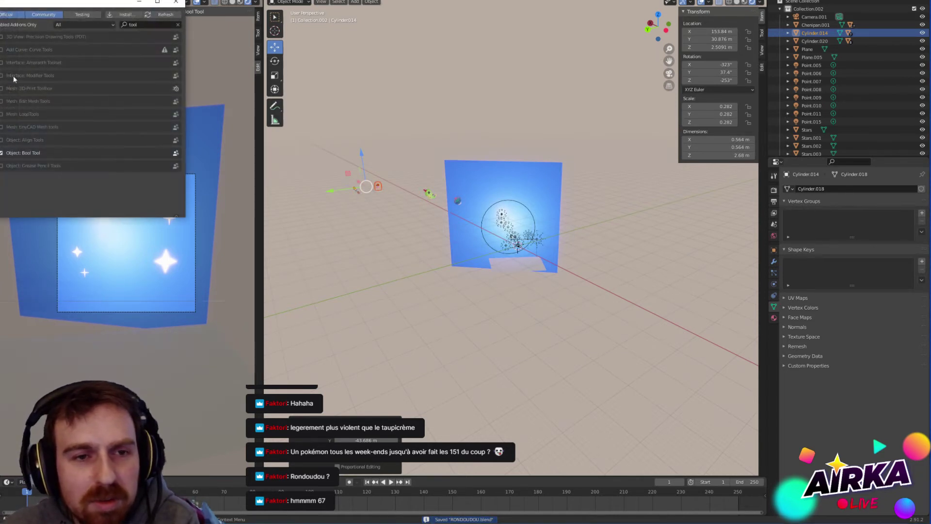
pyautogui.click(138, 24)
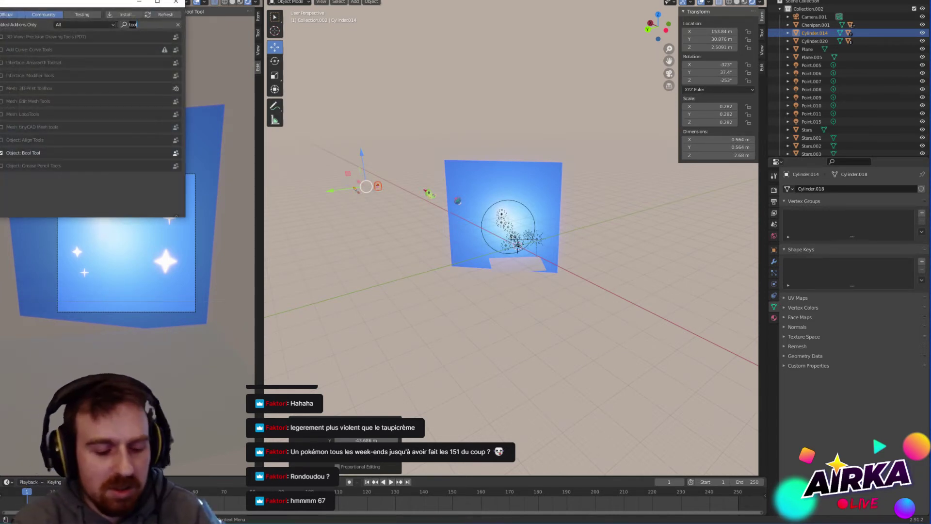
pyautogui.write('impor')
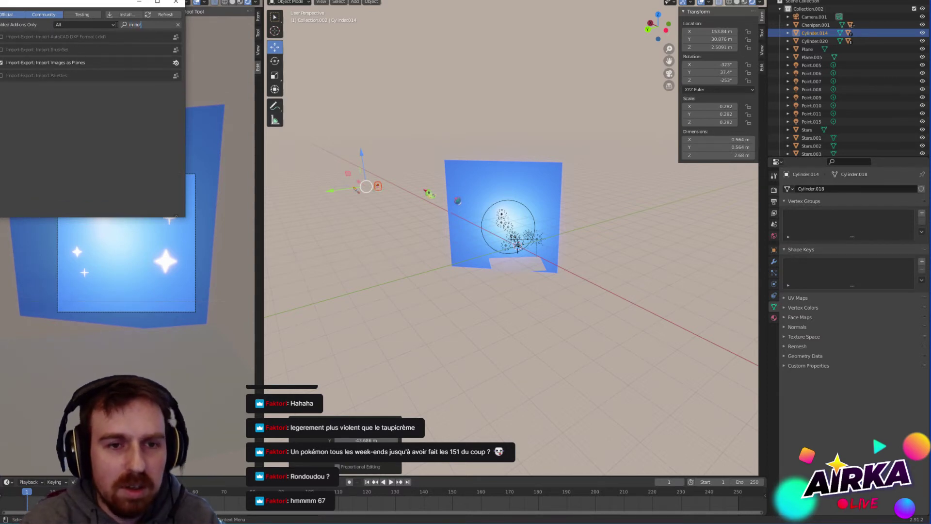
pyautogui.click(176, 2)
# Step: Import Rondoudou-RFVF.png from the Desktop as an image plane
pyautogui.click(16, 0)
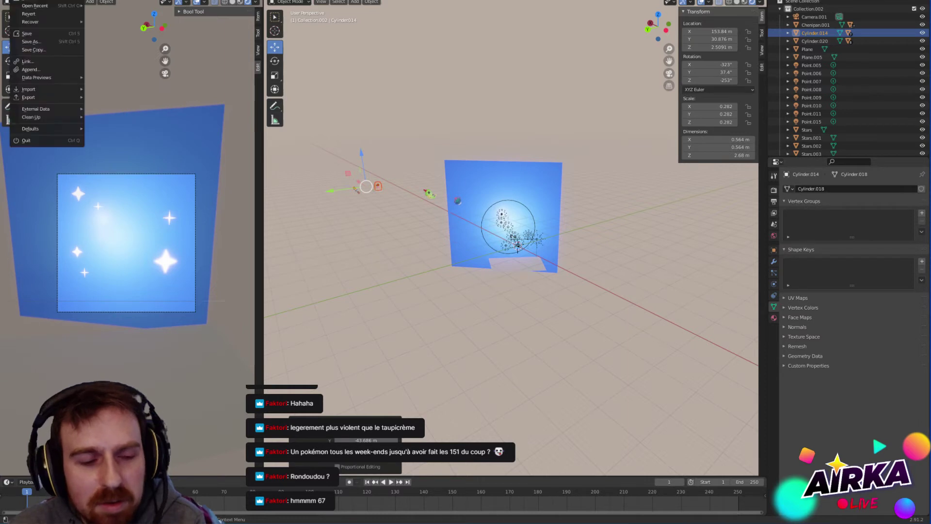
pyautogui.moveTo(58, 89)
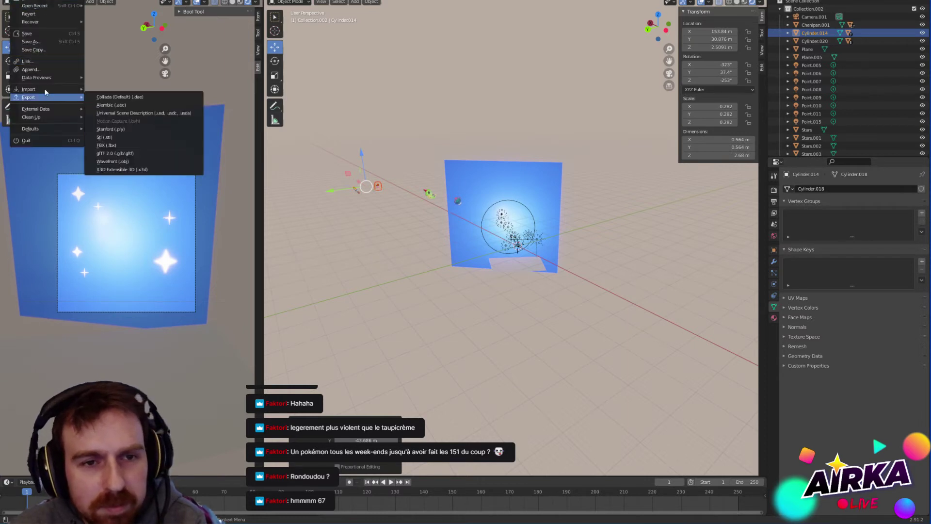
pyautogui.click(132, 170)
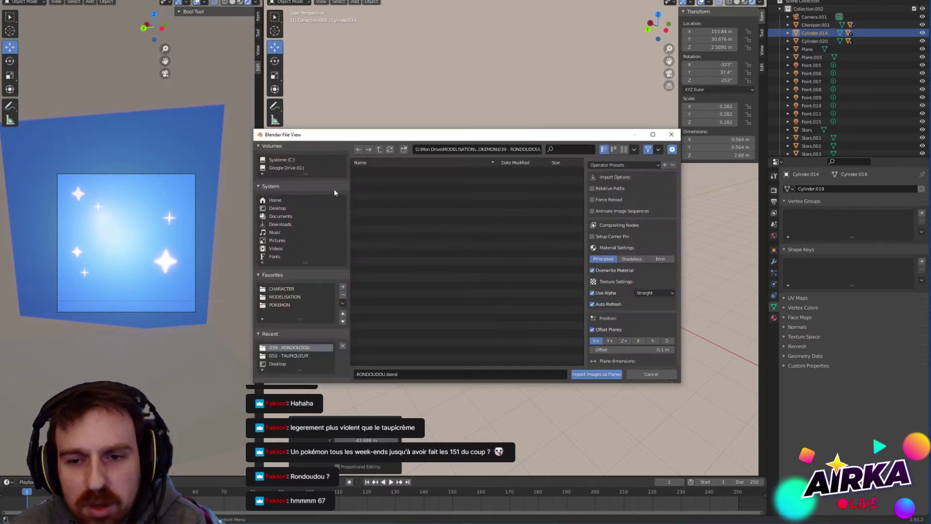
pyautogui.click(280, 208)
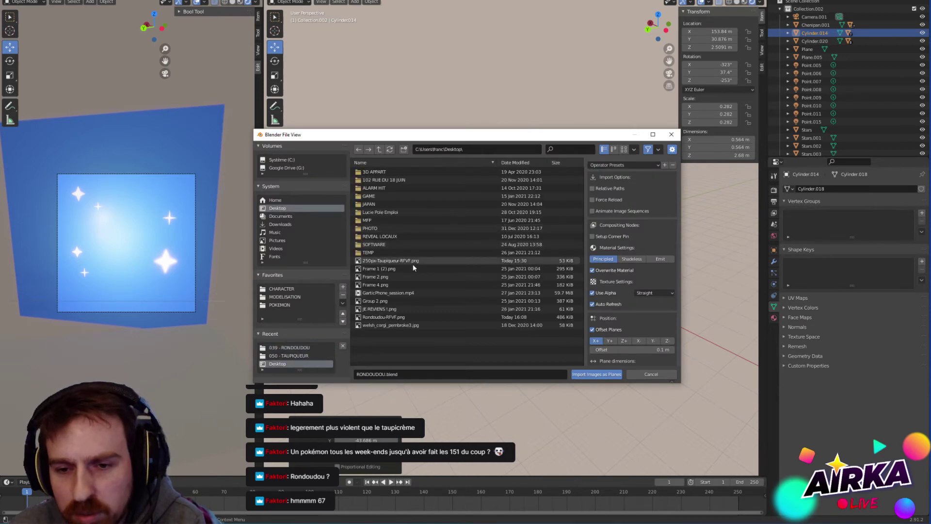
pyautogui.doubleClick(398, 319)
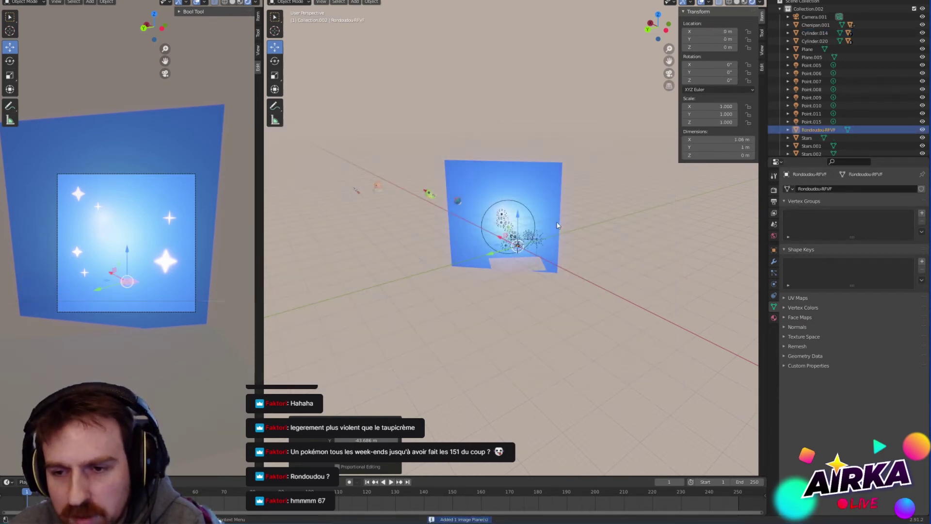
pyautogui.moveTo(548, 231); pyautogui.dragTo(512, 232, button='middle')
pyautogui.press('g')
pyautogui.press('z')
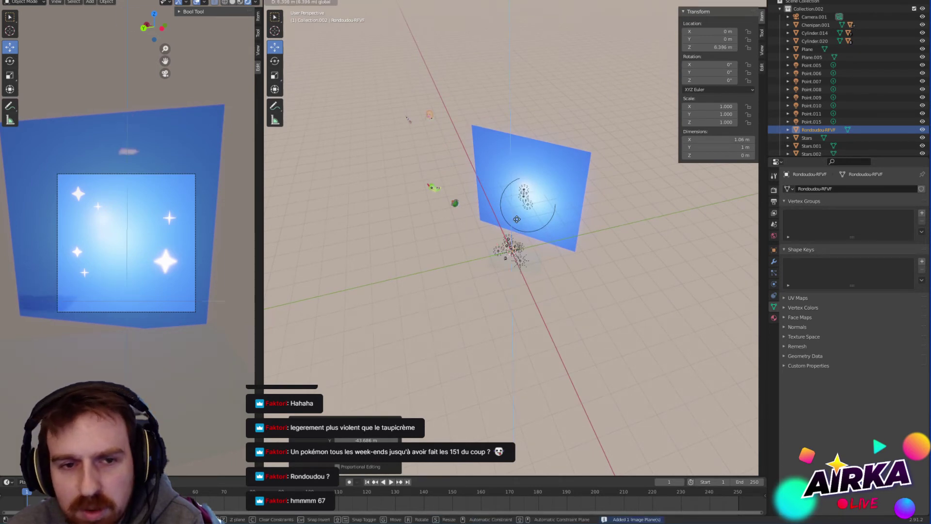
pyautogui.press('Escape')
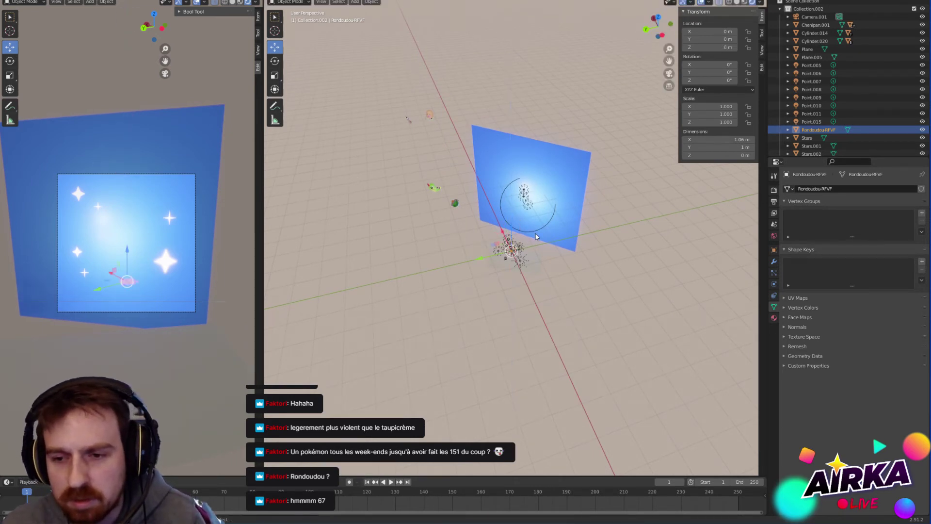
# Step: Stand the Rondoudou reference image upright by rotating it 90° about X, and turn it freehand about 70° around Z
pyautogui.scroll(10, 522, 231)
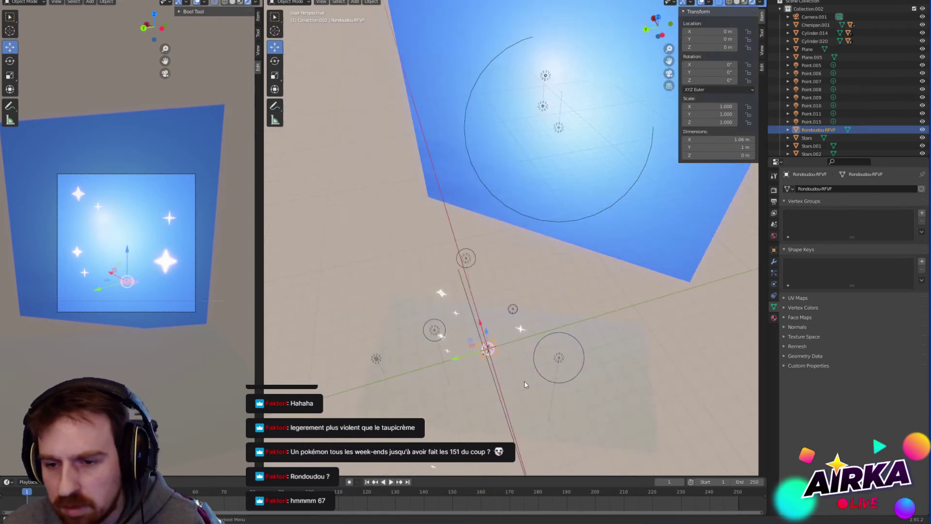
pyautogui.keyDown('shift'); pyautogui.moveTo(527, 345); pyautogui.dragTo(563, 168, button='middle'); pyautogui.keyUp('shift')
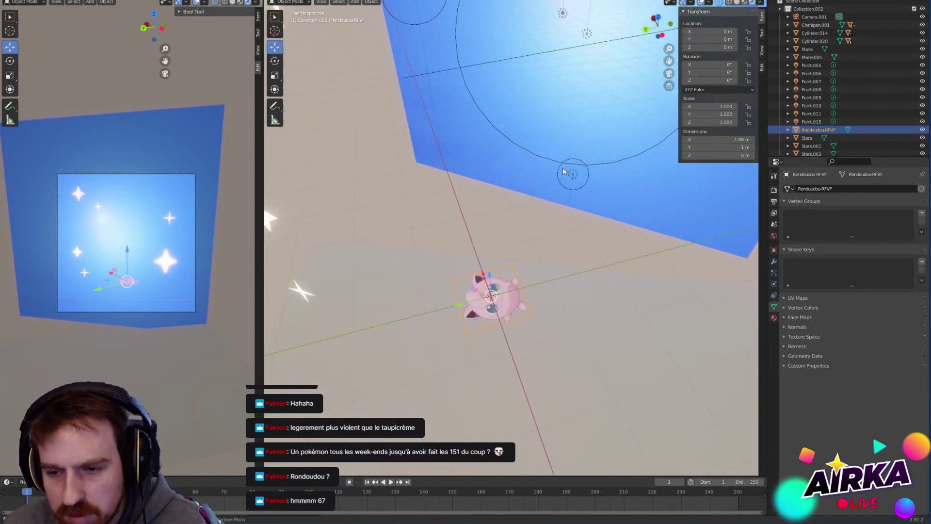
pyautogui.press('r')
pyautogui.press('x')
pyautogui.press('9')
pyautogui.press('0')
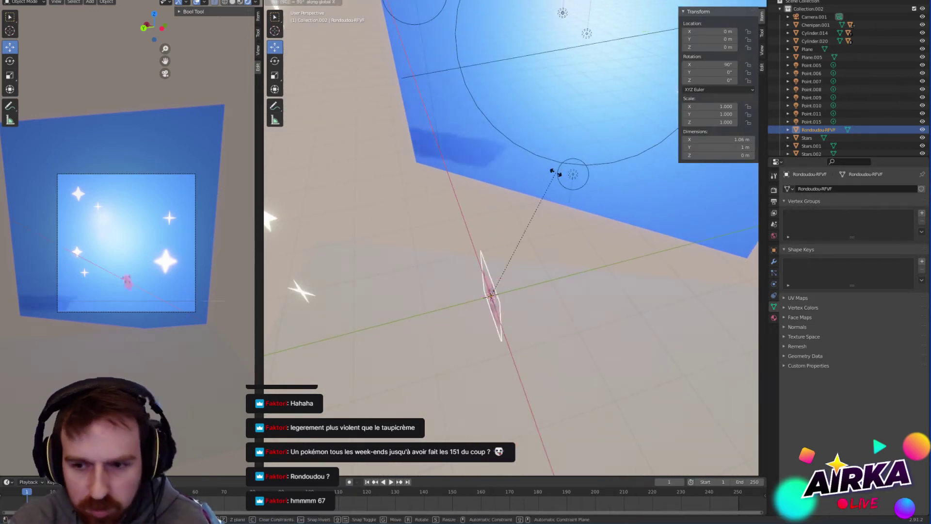
pyautogui.press('Return')
pyautogui.click(9, 61)
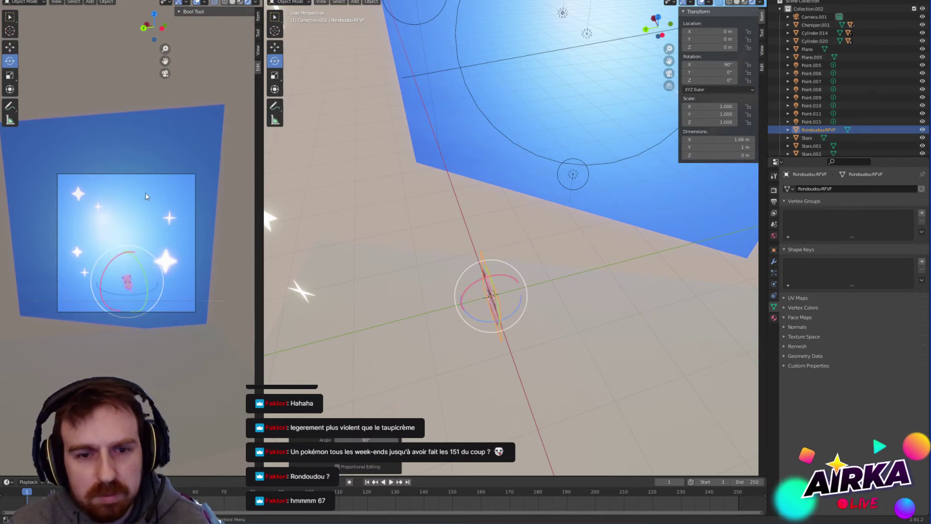
pyautogui.moveTo(476, 319); pyautogui.dragTo(526, 313)
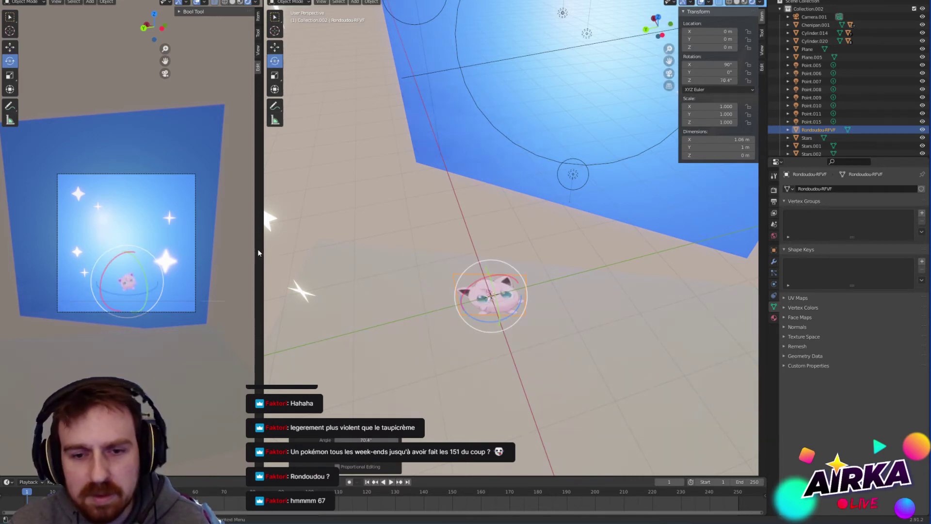
# Step: Widen the main 3D viewport over the camera view and switch to the Move tool
pyautogui.moveTo(263, 248); pyautogui.dragTo(17, 239)
pyautogui.scroll(-10, 426, 306)
pyautogui.click(32, 52)
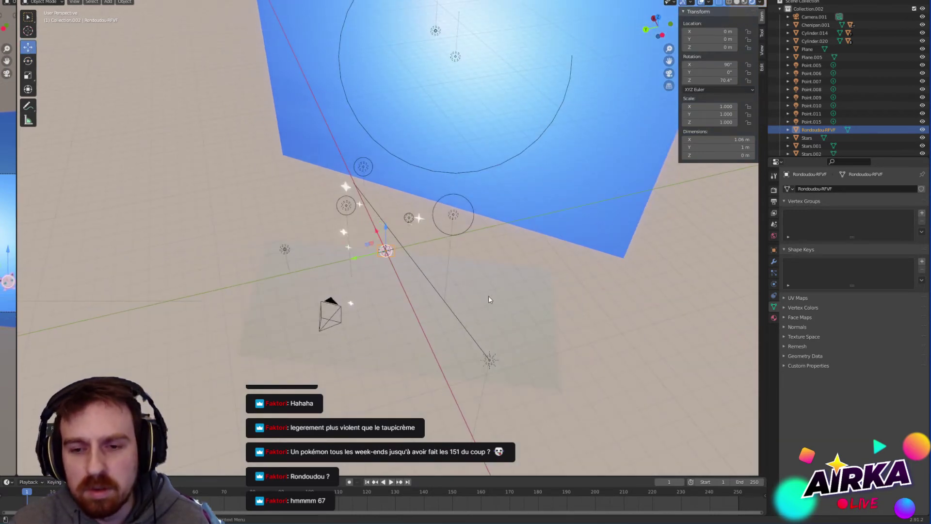
pyautogui.moveTo(488, 299); pyautogui.dragTo(402, 230, button='middle')
pyautogui.scroll(5, 368, 235)
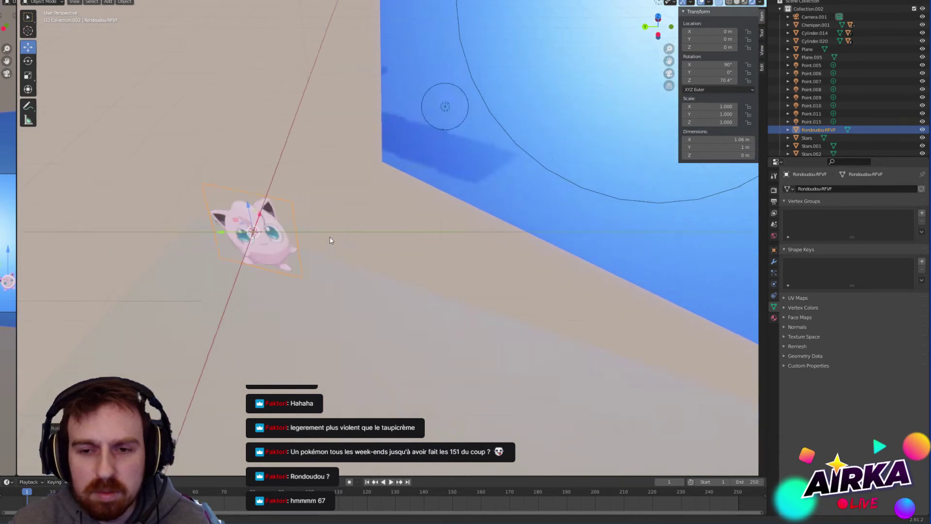
pyautogui.moveTo(330, 240); pyautogui.dragTo(452, 265, button='middle')
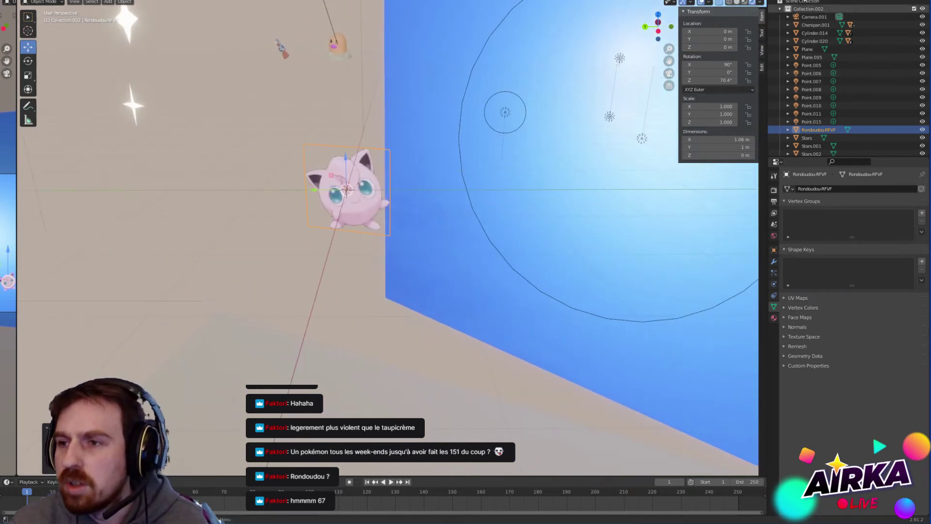
# Step: Take the Rondoudou-RFVF image out of Collection.002 into the Scene Collection and hide Collection.002
pyautogui.click(922, 9)
pyautogui.click(922, 9)
pyautogui.click(802, 2)
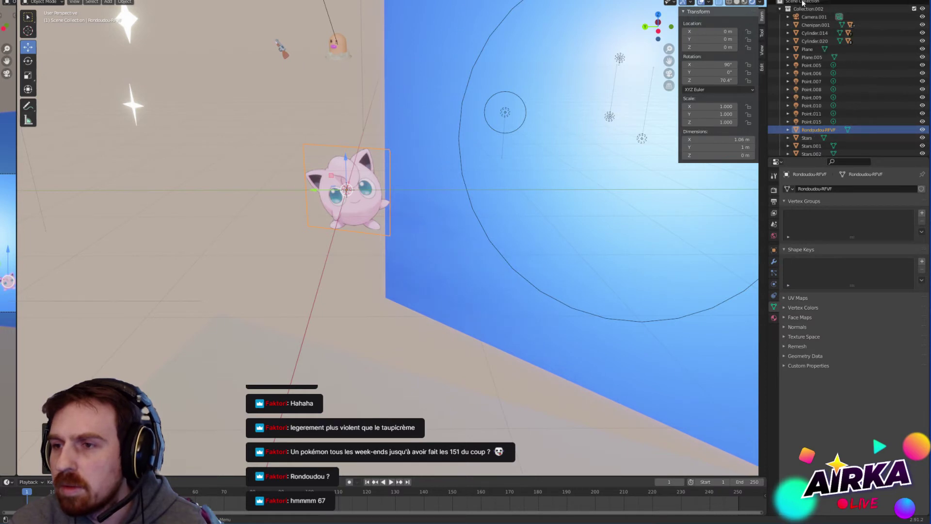
pyautogui.click(808, 132)
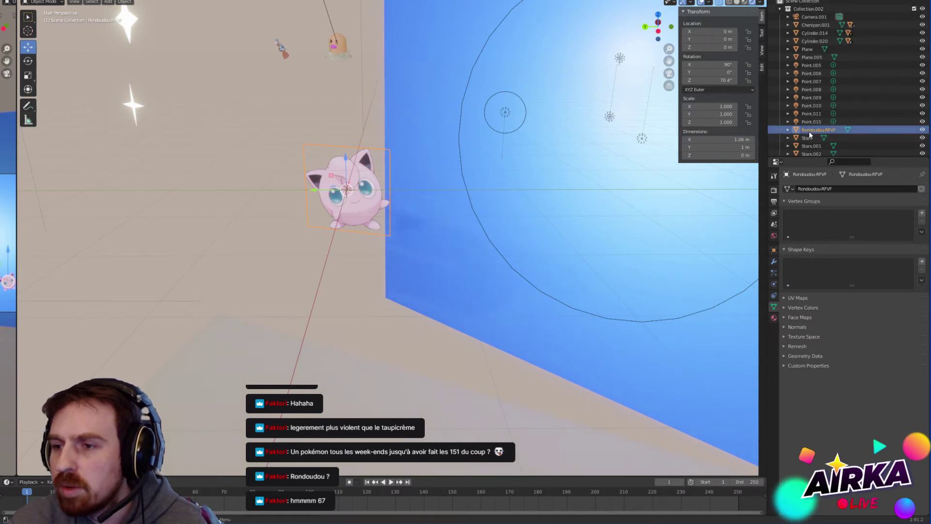
pyautogui.moveTo(809, 135); pyautogui.dragTo(810, 153)
pyautogui.scroll(3, 848, 78)
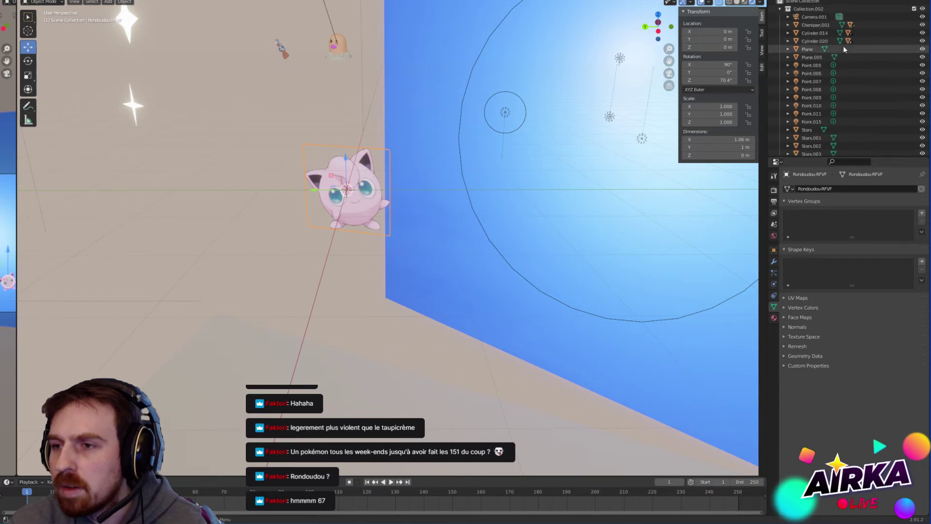
pyautogui.click(921, 8)
# Step: Set the reference image's Z rotation to 0°
pyautogui.moveTo(421, 201); pyautogui.dragTo(503, 175, button='middle')
pyautogui.click(724, 81)
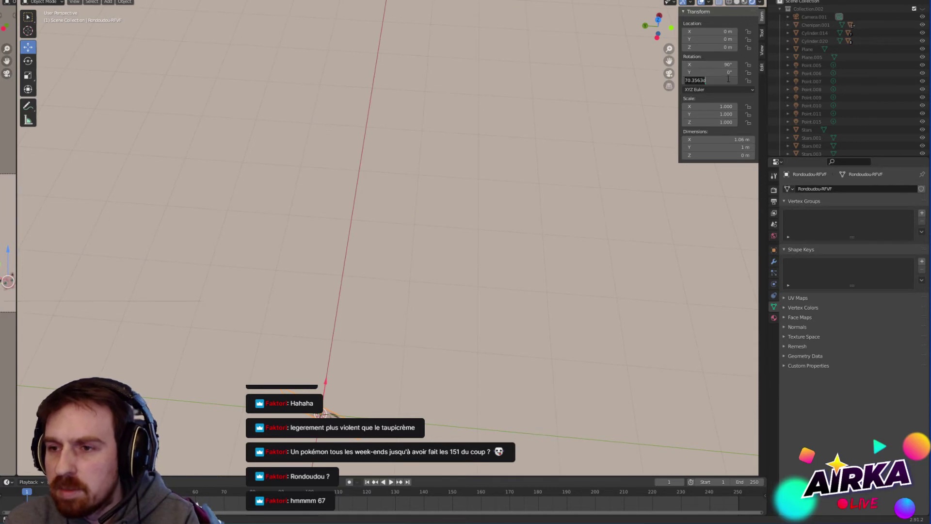
pyautogui.write('0')
pyautogui.press('Return')
# Step: Add a UV sphere in Material Preview shading and move it along X to about 2.42 m, clear of the image
pyautogui.moveTo(401, 307); pyautogui.dragTo(473, 249, button='middle')
pyautogui.hotkey('shift', 'a')
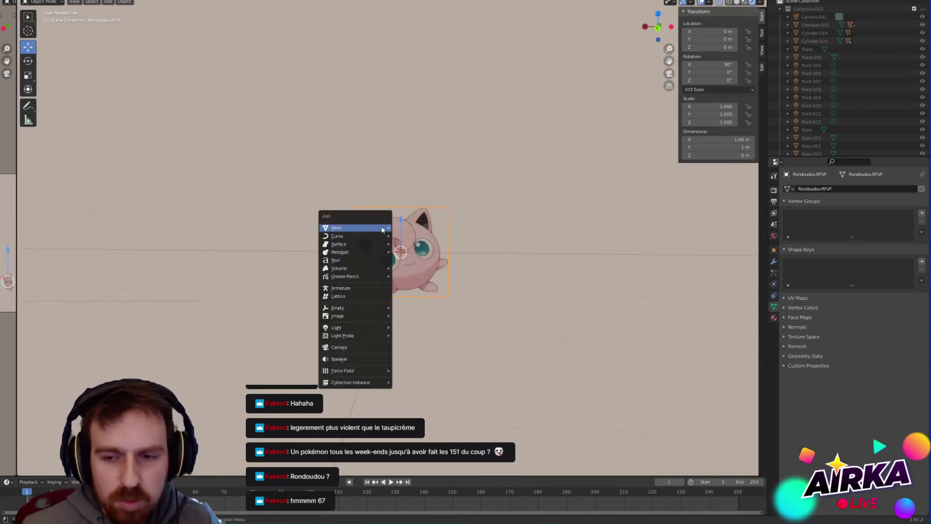
pyautogui.moveTo(378, 227)
pyautogui.click(426, 251)
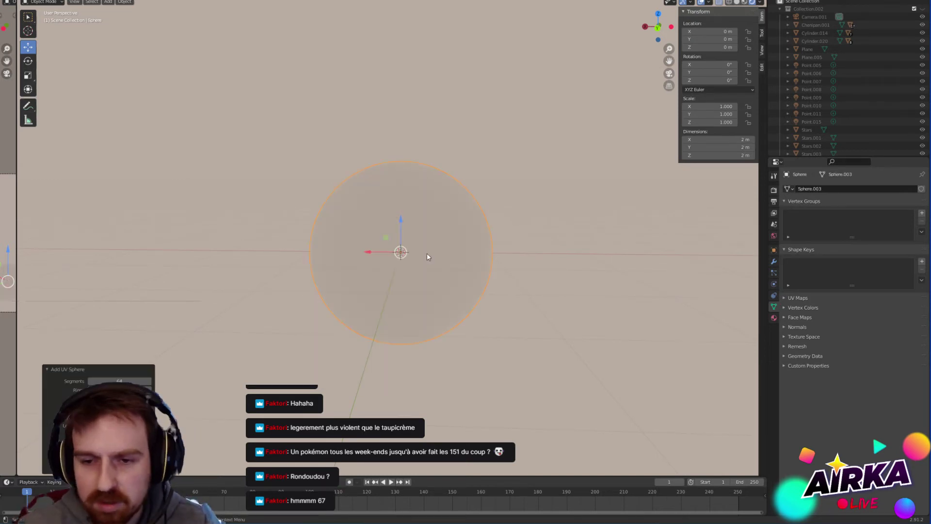
pyautogui.moveTo(450, 240); pyautogui.dragTo(461, 228, button='middle')
pyautogui.click(744, 3)
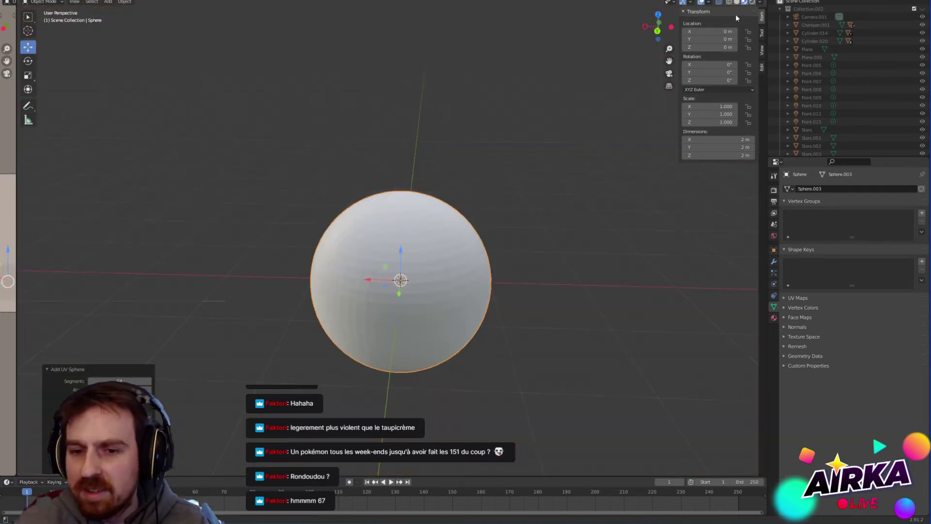
pyautogui.scroll(-3, 426, 276)
pyautogui.moveTo(363, 259); pyautogui.dragTo(251, 258)
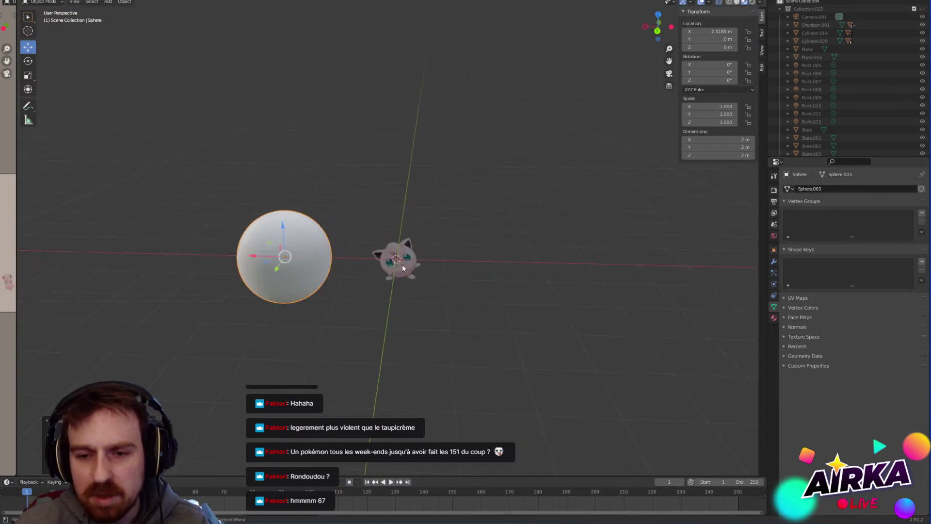
# Step: Scale the Rondoudou reference image up uniformly to about 2.54
pyautogui.click(405, 265)
pyautogui.click(28, 75)
pyautogui.moveTo(423, 242); pyautogui.dragTo(442, 202)
pyautogui.click(29, 47)
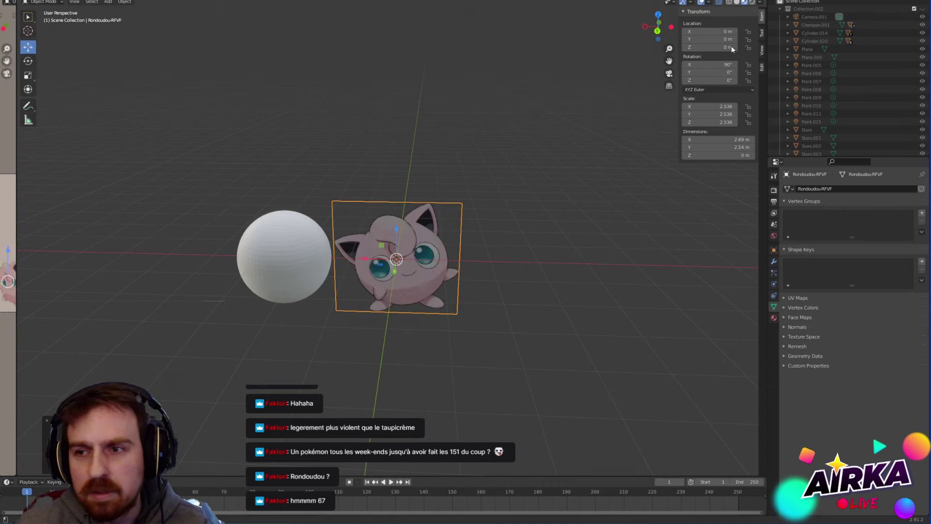
# Step: In the back orthographic view, raise the reference image to about Z 1.2 m and shift it to about X -2.8 m
pyautogui.click(657, 31)
pyautogui.moveTo(403, 206); pyautogui.dragTo(400, 155)
pyautogui.moveTo(367, 187); pyautogui.dragTo(484, 187)
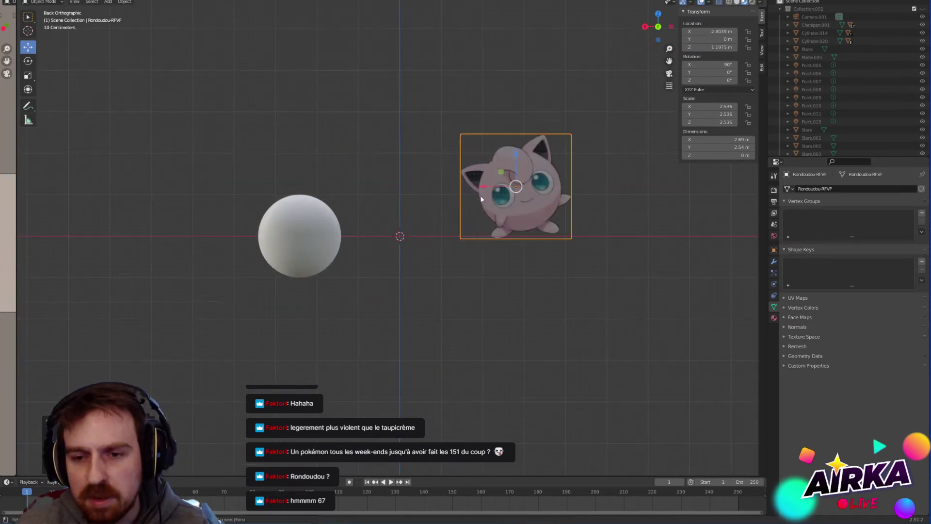
# Step: Add a second UV sphere at the origin, between the first sphere and the reference image
pyautogui.click(328, 270)
pyautogui.moveTo(352, 211); pyautogui.dragTo(344, 243, button='middle')
pyautogui.scroll(5, 310, 262)
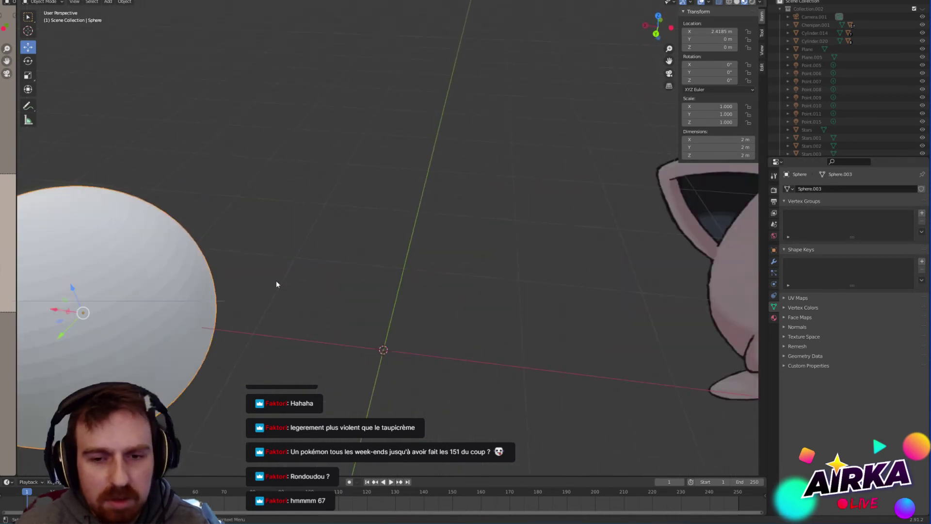
pyautogui.moveTo(276, 285); pyautogui.dragTo(266, 221, button='middle')
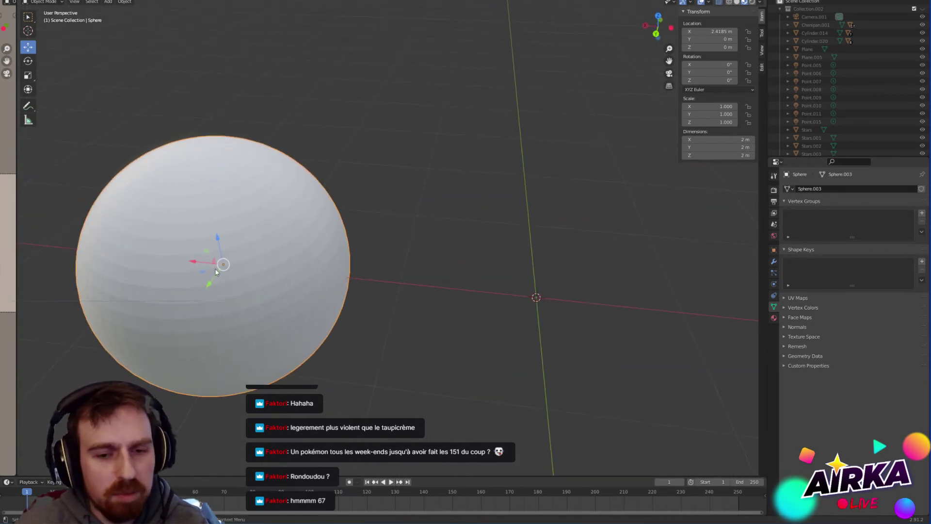
pyautogui.hotkey('shift', 'a')
pyautogui.moveTo(449, 237)
pyautogui.click(501, 269)
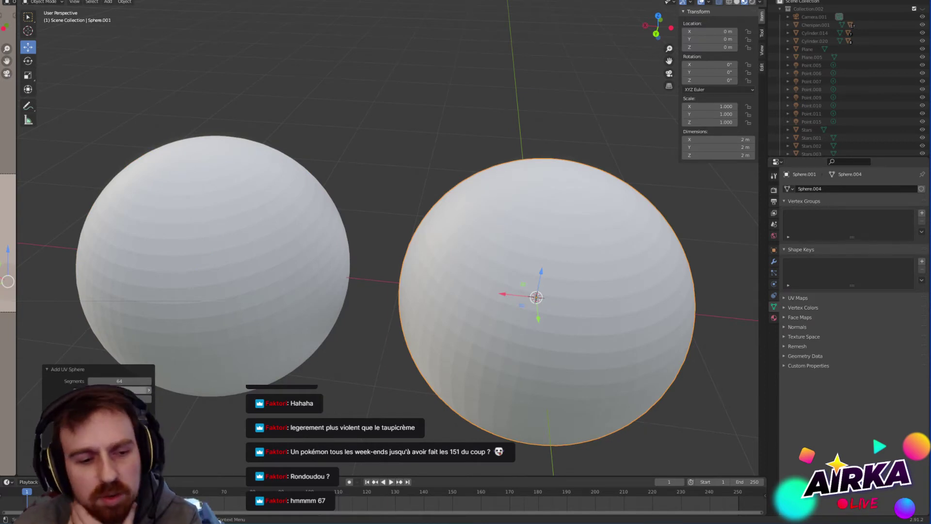
pyautogui.scroll(-4, 557, 232)
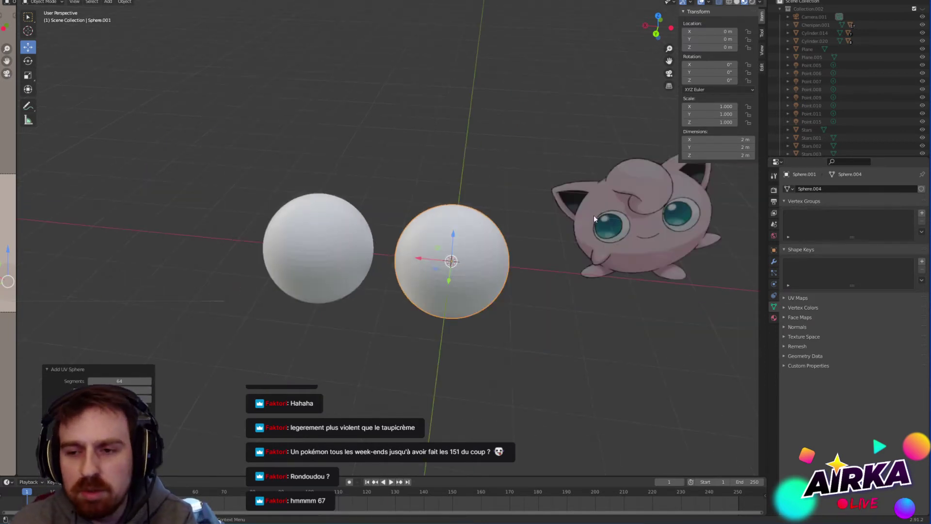
pyautogui.moveTo(557, 200); pyautogui.dragTo(490, 210, button='middle')
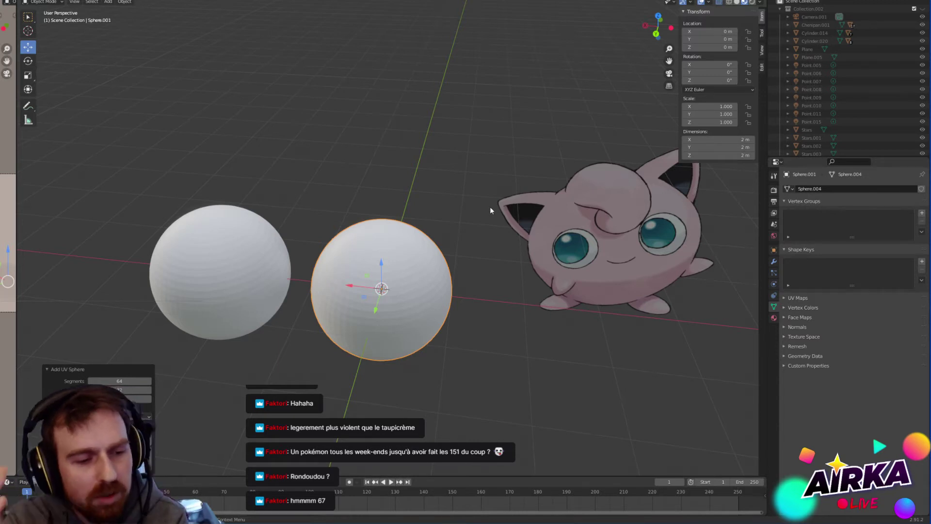
# Step: Delete the first sphere, the one offset along X from the origin
pyautogui.click(222, 256)
pyautogui.press('Delete')
pyautogui.moveTo(392, 283); pyautogui.dragTo(402, 261, button='middle')
pyautogui.moveTo(471, 224); pyautogui.dragTo(391, 276, button='middle')
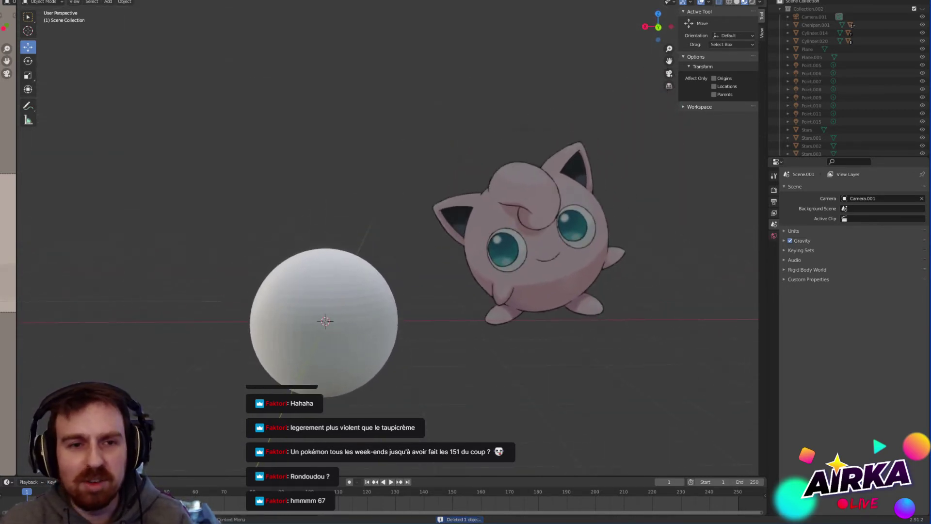
# Step: Raise the remaining sphere along Z to about 1.16 m and shade it smooth
pyautogui.click(317, 286)
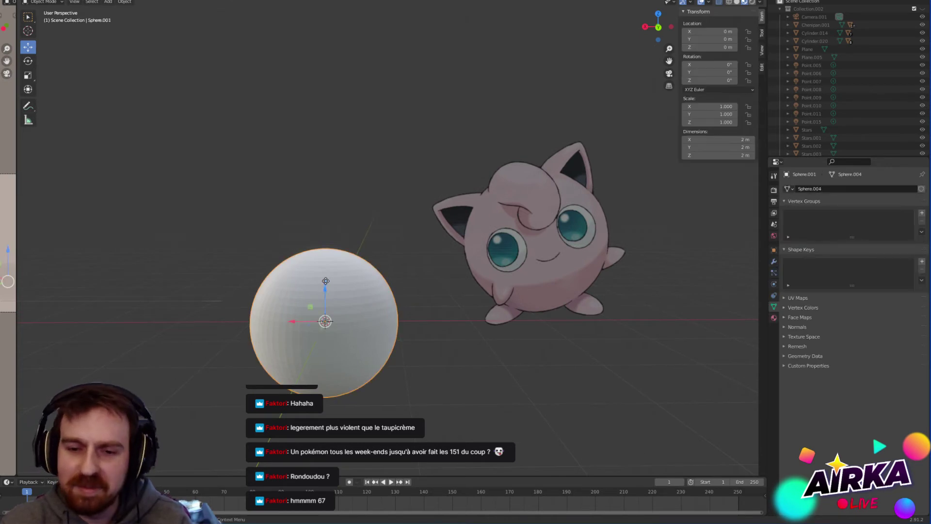
pyautogui.moveTo(326, 281); pyautogui.dragTo(325, 195)
pyautogui.rightClick(333, 208)
pyautogui.click(333, 208)
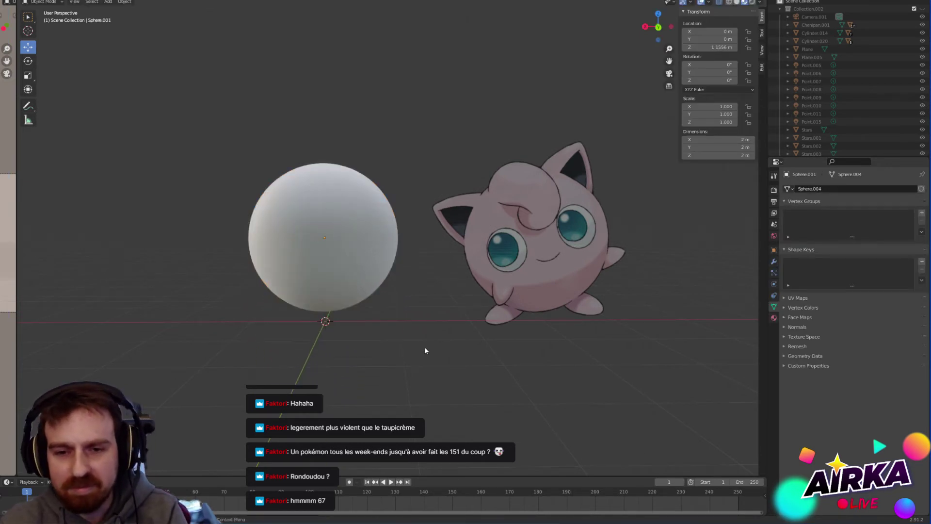
# Step: Lower the sphere along Z to about 1.08 m to align it with the reference body
pyautogui.moveTo(425, 348); pyautogui.dragTo(426, 336, button='middle')
pyautogui.keyDown('shift'); pyautogui.moveTo(401, 262); pyautogui.dragTo(401, 287, button='middle'); pyautogui.keyUp('shift')
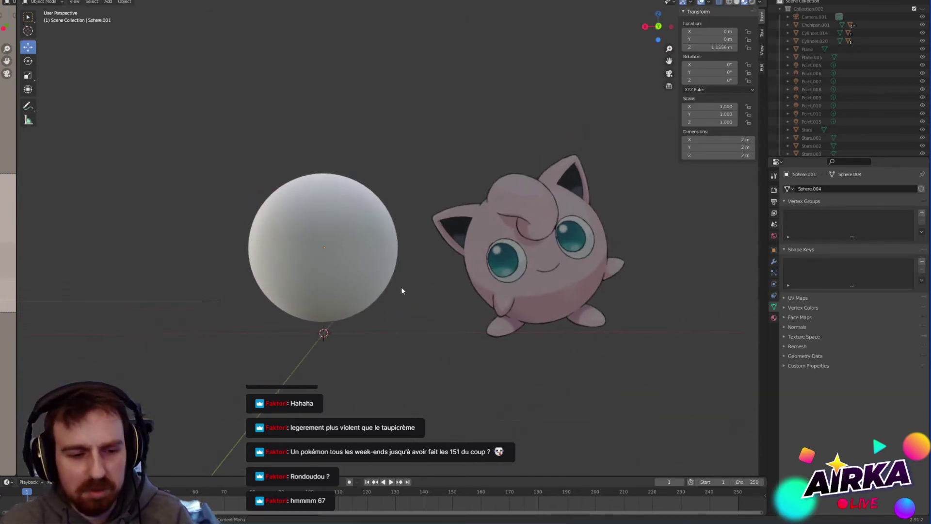
pyautogui.click(334, 267)
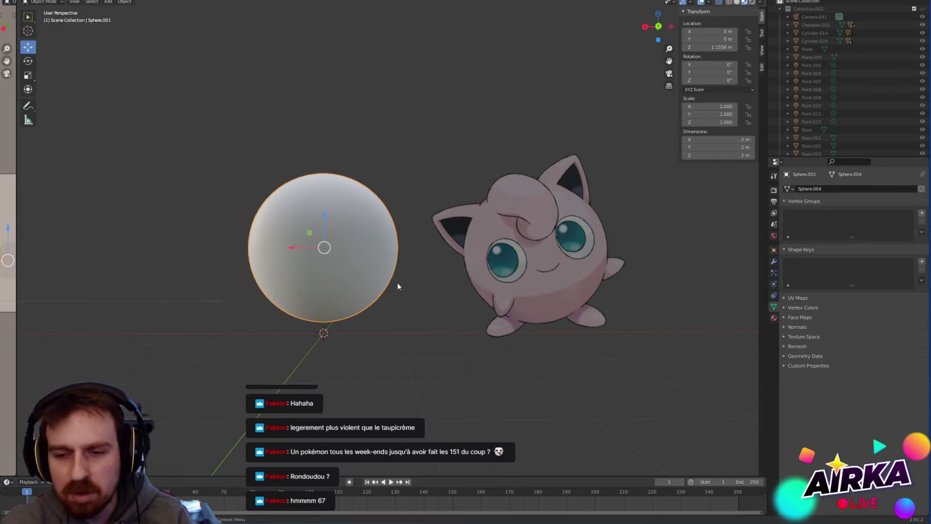
pyautogui.moveTo(326, 213); pyautogui.dragTo(327, 218)
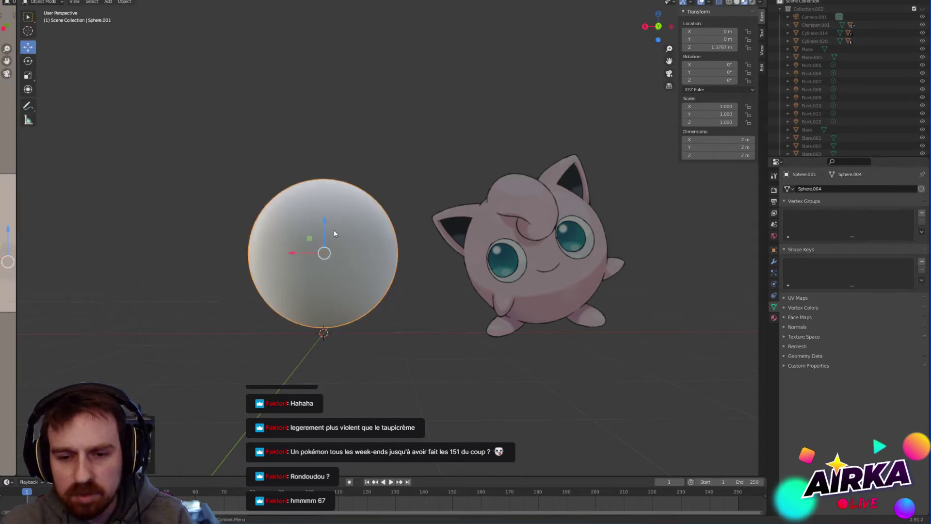
# Step: Add a cube mesh at the origin beneath the body sphere
pyautogui.click(440, 318)
pyautogui.click(385, 372)
pyautogui.hotkey('shift', 'a')
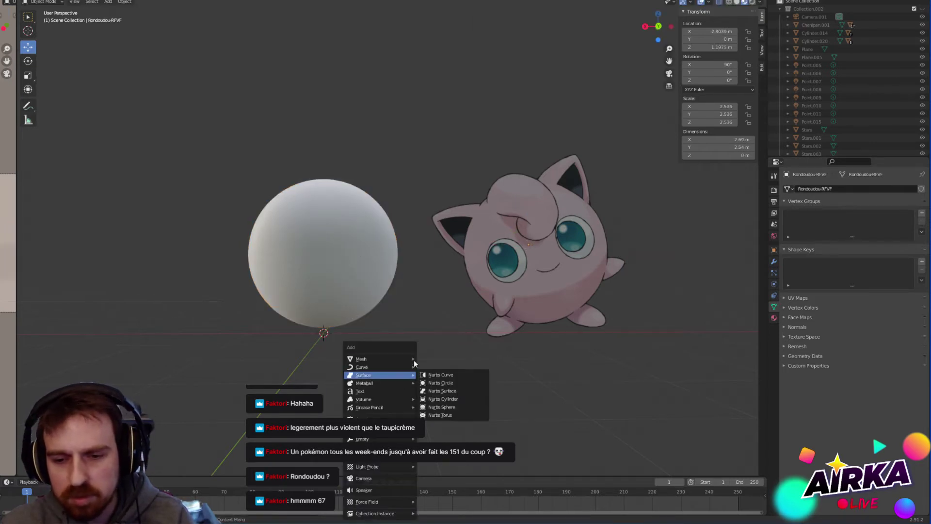
pyautogui.moveTo(414, 360)
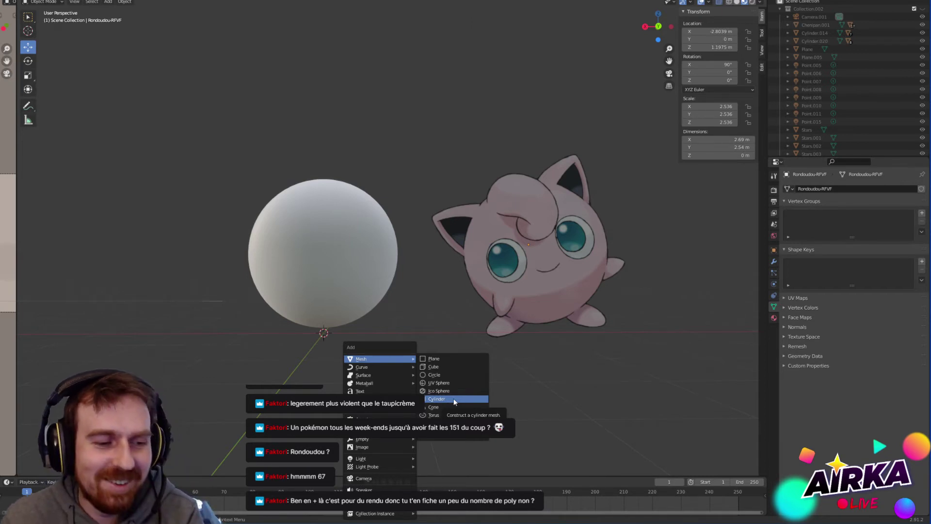
pyautogui.click(442, 367)
pyautogui.moveTo(321, 266); pyautogui.dragTo(357, 339, button='middle')
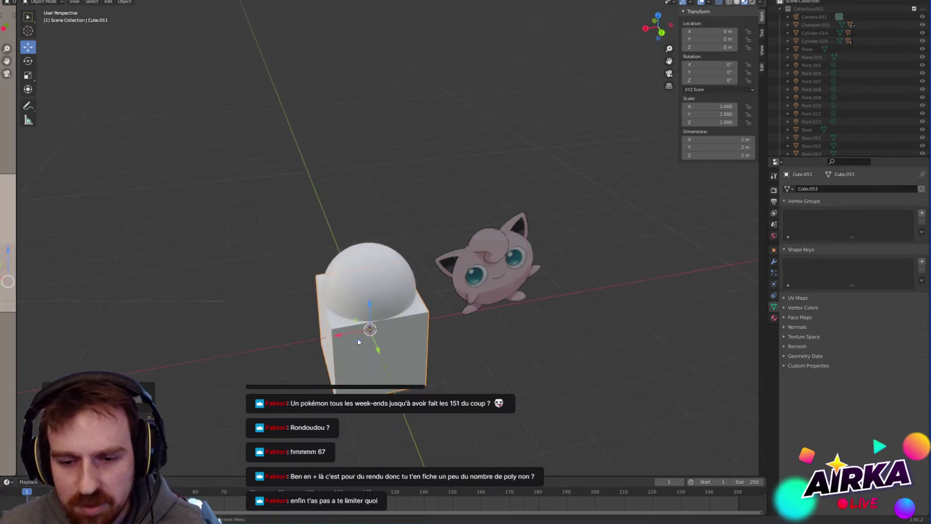
# Step: Flatten the cube to about 1.84 × 1.14 × 0.74 m and move it along X beside the sphere
pyautogui.click(28, 74)
pyautogui.moveTo(372, 304); pyautogui.dragTo(248, 339)
pyautogui.click(27, 47)
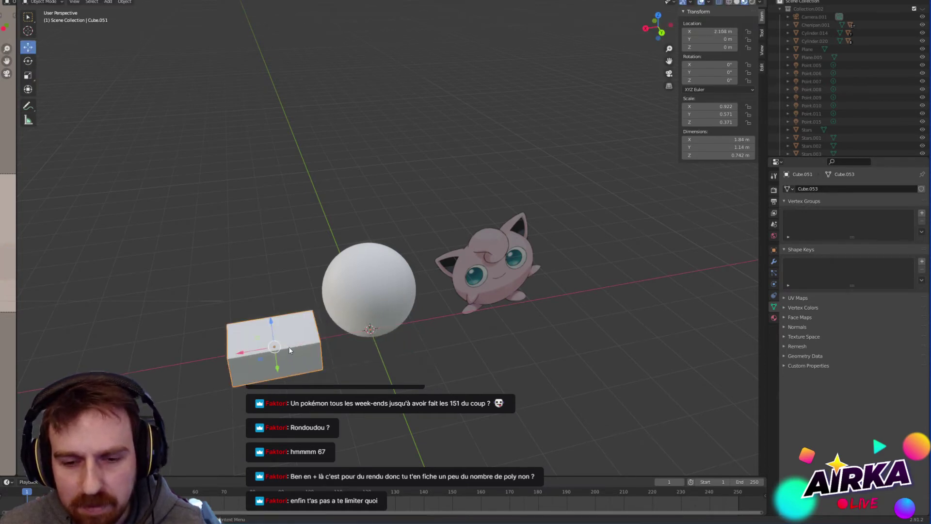
# Step: Apply the flattened box's scale so that its dimensions are kept at a scale of 1
pyautogui.moveTo(289, 346); pyautogui.dragTo(318, 333, button='middle')
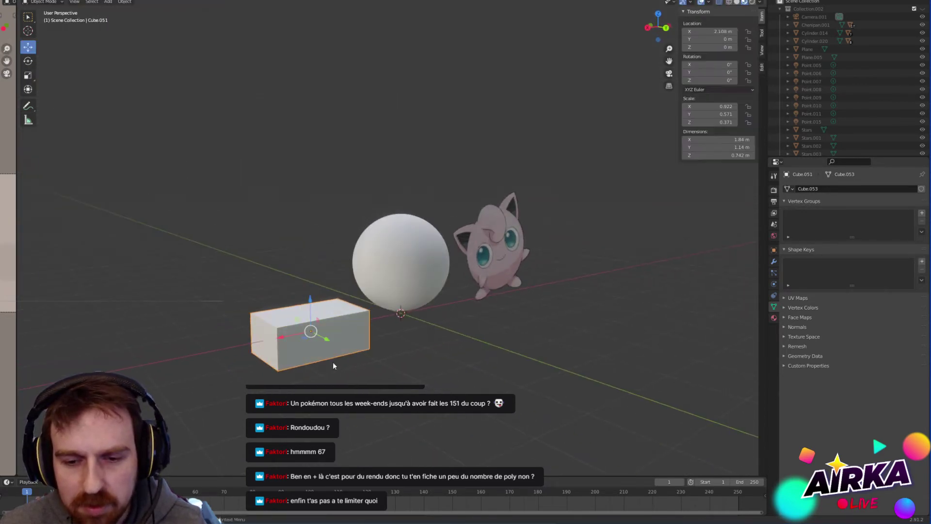
pyautogui.rightClick(317, 339)
pyautogui.press('Escape')
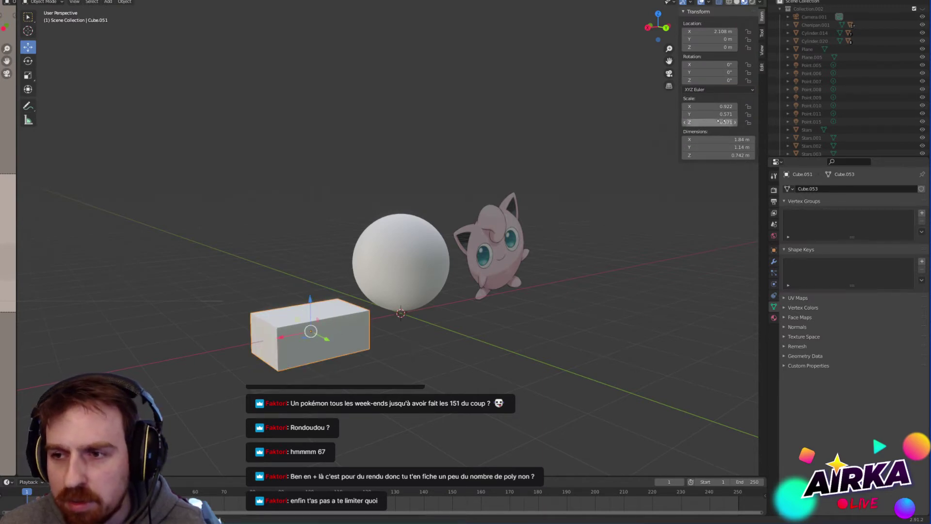
pyautogui.hotkey('ctrl', 'a')
pyautogui.click(290, 321)
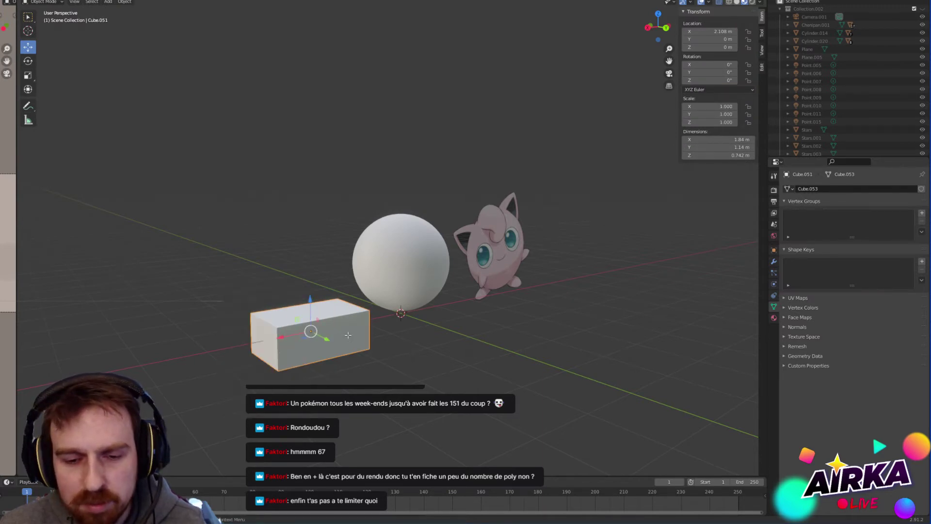
# Step: Try to bevel all edges of the flattened box in Edit Mode, and undo the bevel
pyautogui.press('Tab')
pyautogui.click(276, 371)
pyautogui.press('a')
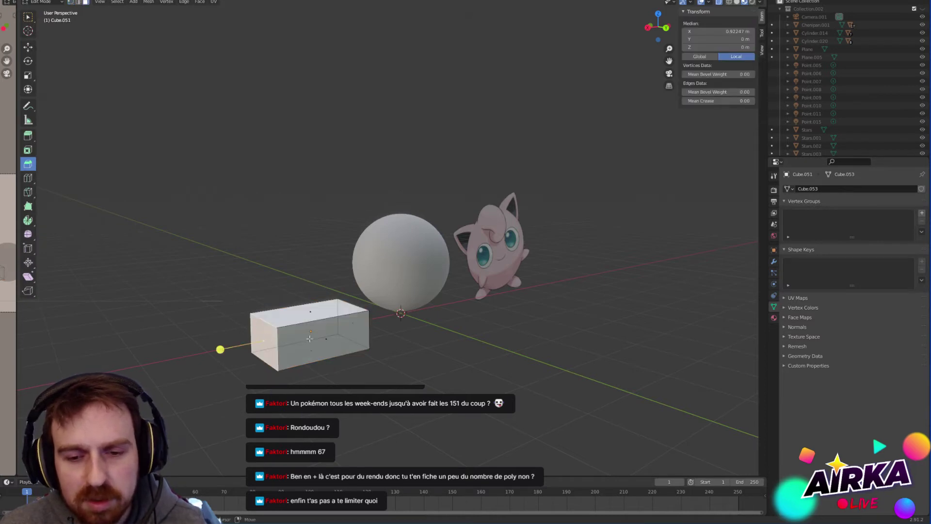
pyautogui.press('a')
pyautogui.moveTo(309, 338); pyautogui.dragTo(168, 252, button='middle')
pyautogui.click(289, 279)
pyautogui.moveTo(160, 246); pyautogui.dragTo(289, 296)
pyautogui.moveTo(289, 296); pyautogui.dragTo(320, 328, button='middle')
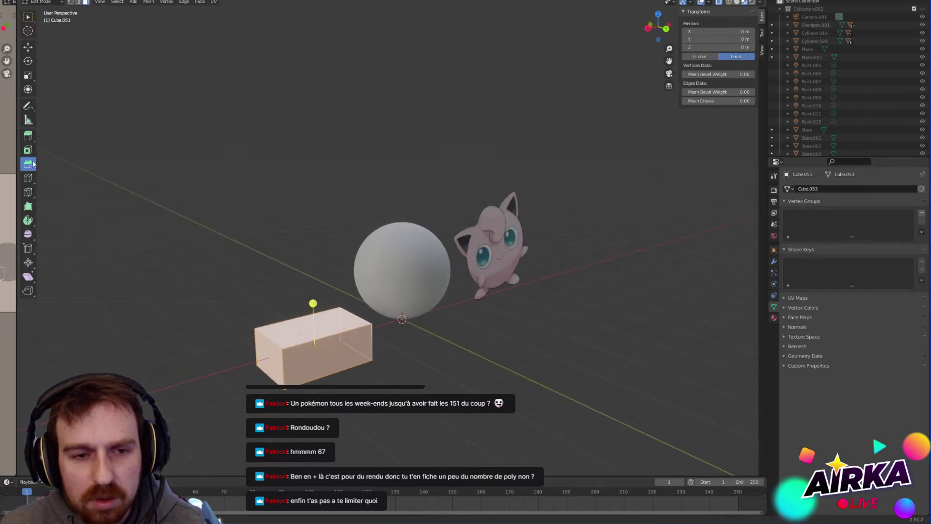
pyautogui.hotkey('ctrl', 'b')
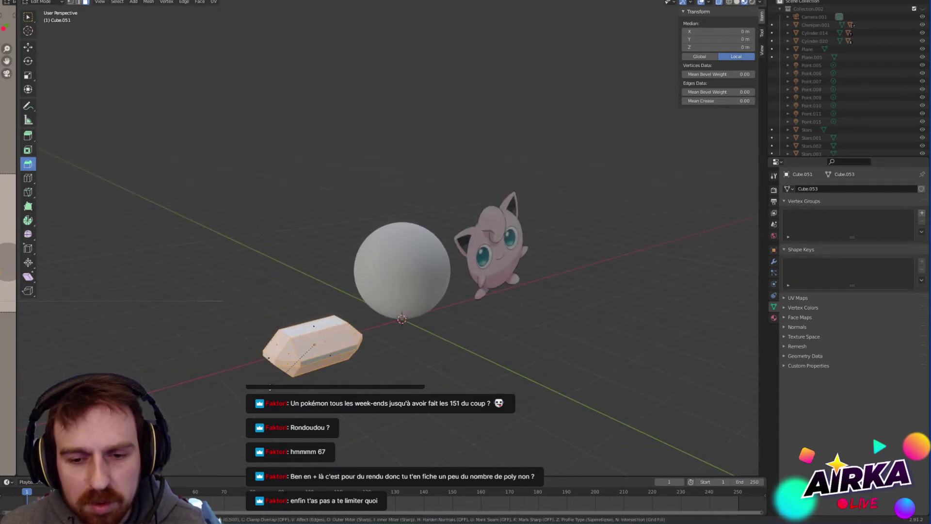
pyautogui.click(272, 382)
pyautogui.hotkey('ctrl', 'z')
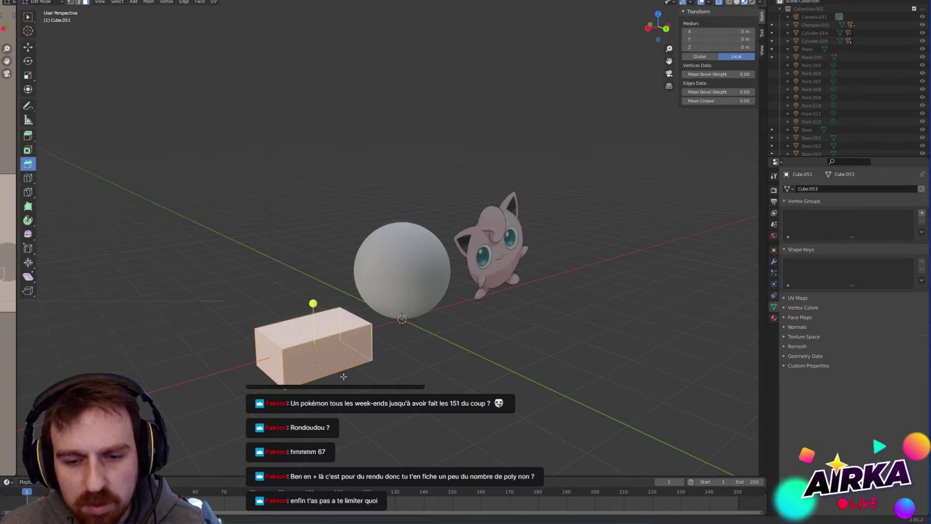
# Step: Try to bevel only the edges around the box's top face
pyautogui.click(389, 390)
pyautogui.press('2')
pyautogui.moveTo(376, 402); pyautogui.dragTo(363, 375, button='middle')
pyautogui.moveTo(200, 250); pyautogui.dragTo(373, 306)
pyautogui.moveTo(341, 310); pyautogui.dragTo(356, 335, button='middle')
pyautogui.hotkey('ctrl', 'b')
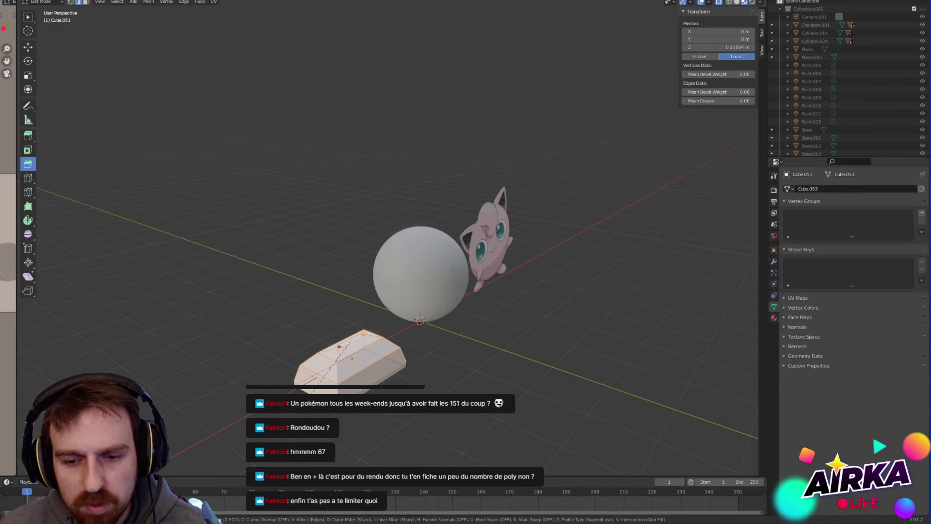
pyautogui.click(450, 415)
pyautogui.hotkey('alt', 'a')
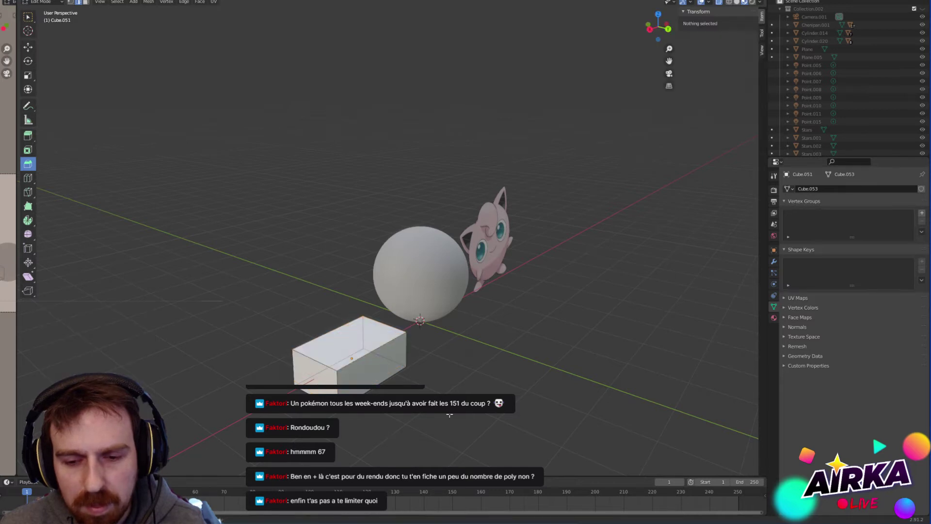
# Step: Cut a centred edge loop along the length of the flattened box
pyautogui.click(28, 178)
pyautogui.click(331, 366)
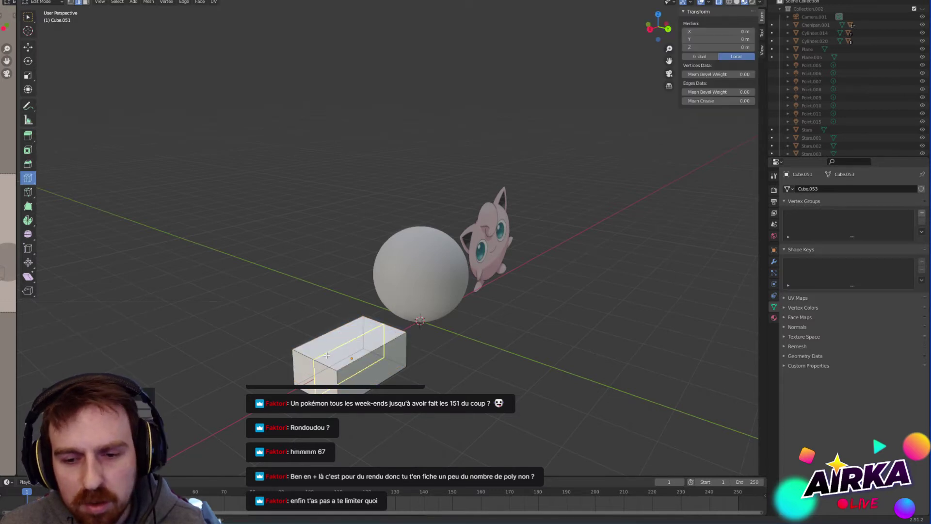
pyautogui.moveTo(413, 396)
pyautogui.mouseDown(button='middle')
pyautogui.moveTo(420, 391)
pyautogui.moveTo(408, 413)
pyautogui.mouseUp(button='middle')
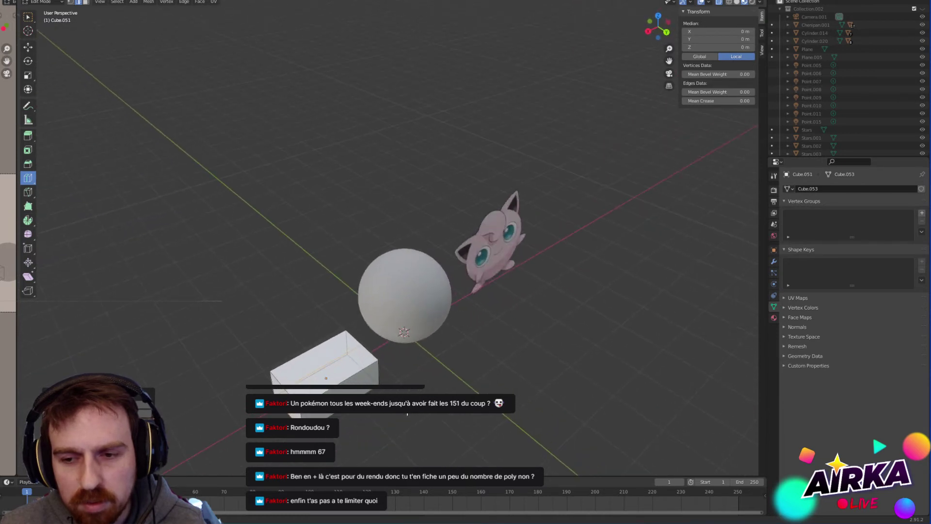
# Step: Pull the central vertical edge at the box's outer end outward along X to a local position of about 1.32 m
pyautogui.click(28, 50)
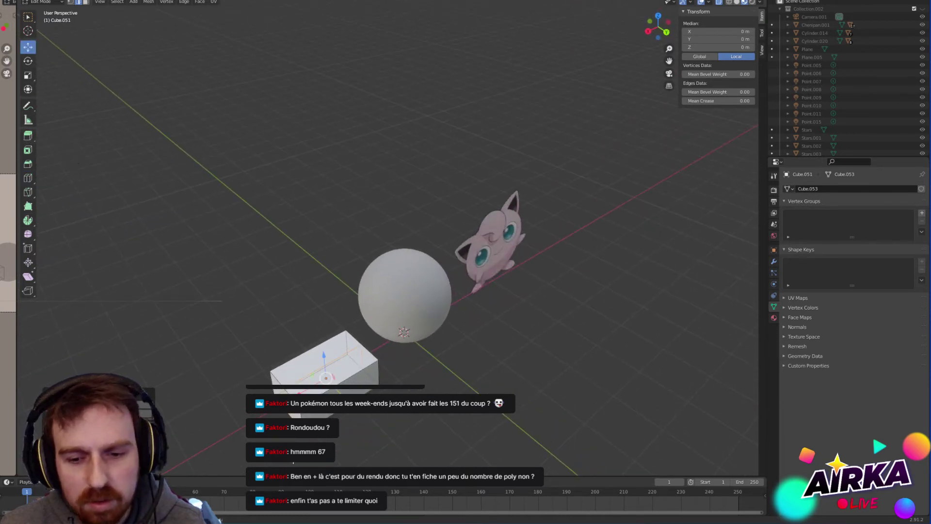
pyautogui.click(293, 466)
pyautogui.click(285, 402)
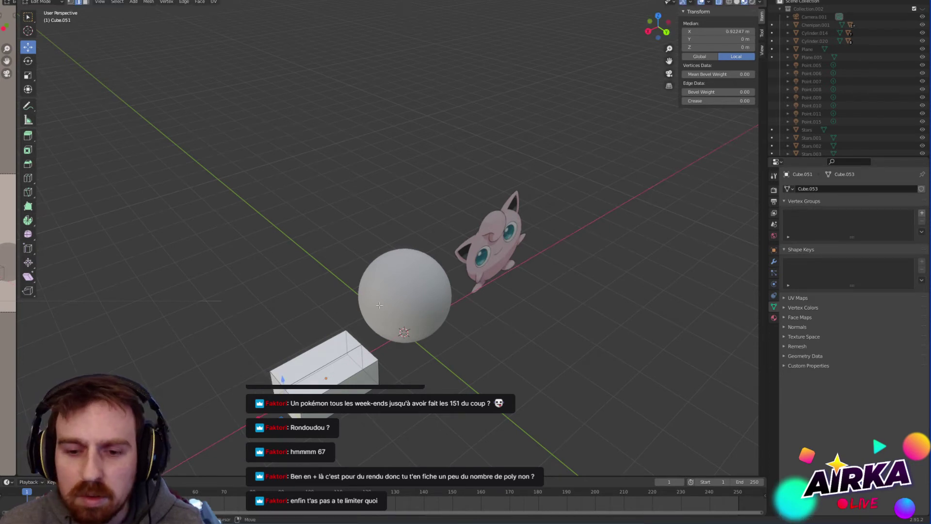
pyautogui.keyDown('shift'); pyautogui.moveTo(339, 340); pyautogui.dragTo(339, 192, button='middle'); pyautogui.keyUp('shift')
pyautogui.scroll(4, 291, 218)
pyautogui.moveTo(137, 252); pyautogui.dragTo(93, 272)
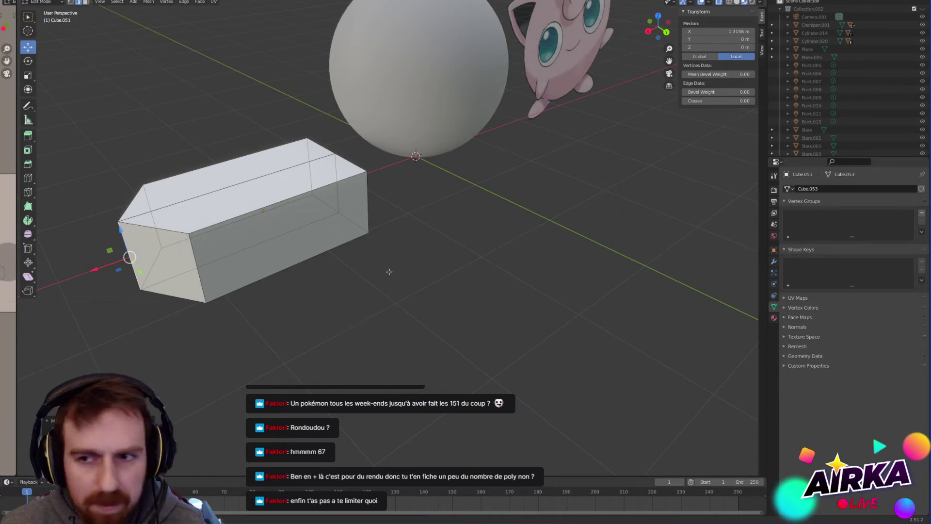
# Step: Pull the central vertical edge nearest the sphere outward along X, making the box about 2.37 m long
pyautogui.moveTo(388, 260); pyautogui.dragTo(351, 267, button='middle')
pyautogui.click(305, 175)
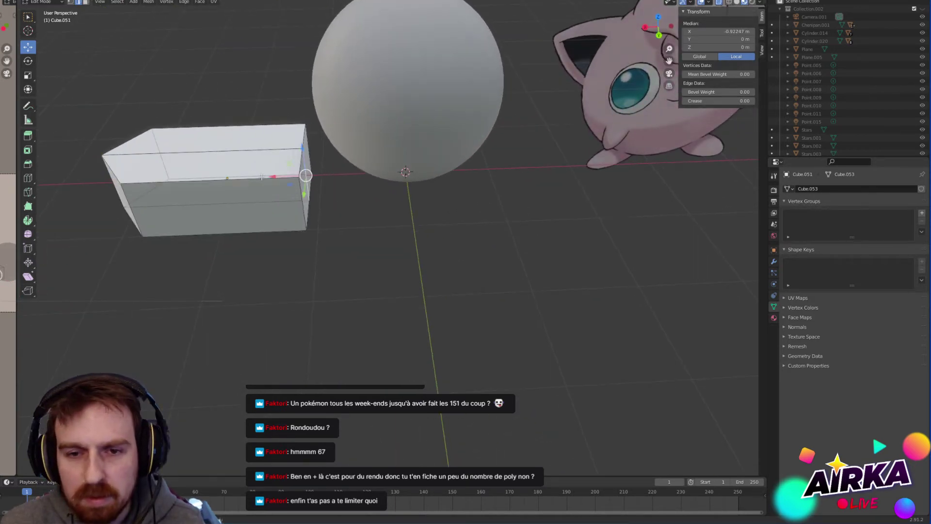
pyautogui.moveTo(280, 177); pyautogui.dragTo(294, 176)
# Step: Try a bevel of about 0.22 m on the box's top edges, and undo it
pyautogui.moveTo(245, 251); pyautogui.dragTo(297, 262, button='middle')
pyautogui.click(398, 361)
pyautogui.moveTo(398, 361); pyautogui.dragTo(405, 310, button='middle')
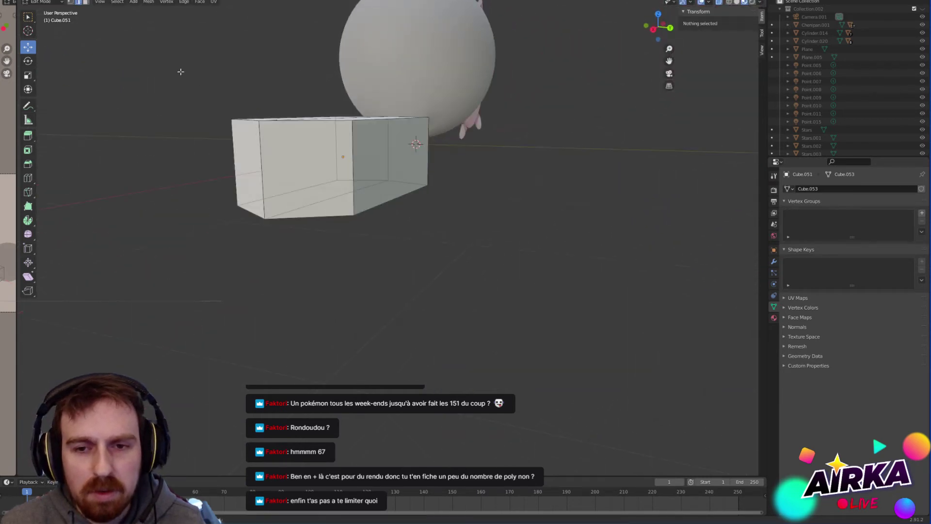
pyautogui.moveTo(181, 70); pyautogui.dragTo(451, 166)
pyautogui.moveTo(453, 166); pyautogui.dragTo(436, 221, button='middle')
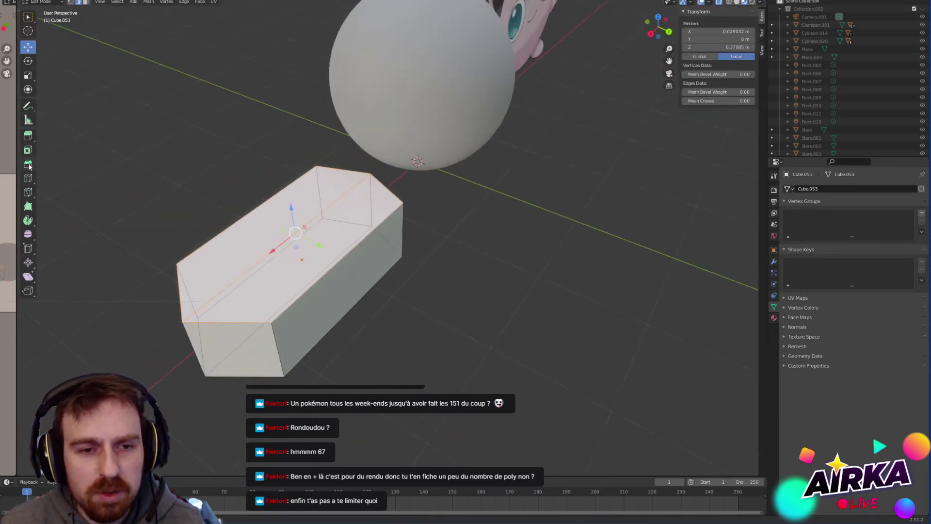
pyautogui.click(27, 164)
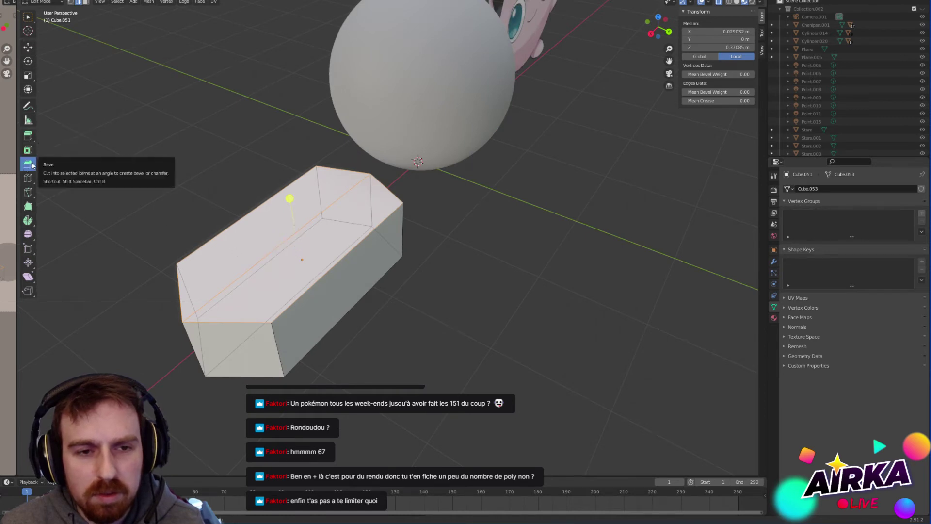
pyautogui.moveTo(291, 196); pyautogui.dragTo(352, 255)
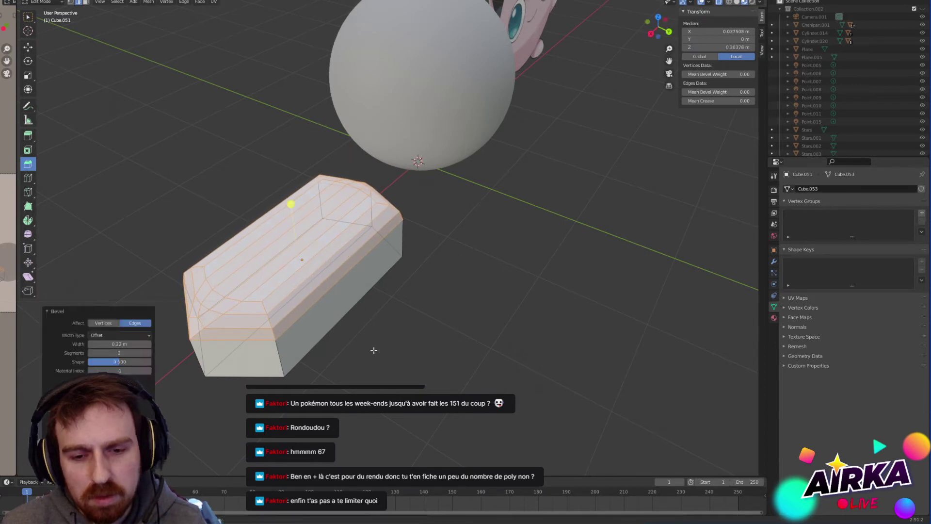
pyautogui.hotkey('ctrl', 'z')
# Step: Bevel the box's top edges together with the central vertical edge at its outer end by about 0.267 m
pyautogui.moveTo(221, 355); pyautogui.dragTo(222, 332, button='middle')
pyautogui.keyDown('shift'); pyautogui.click(198, 290); pyautogui.keyUp('shift')
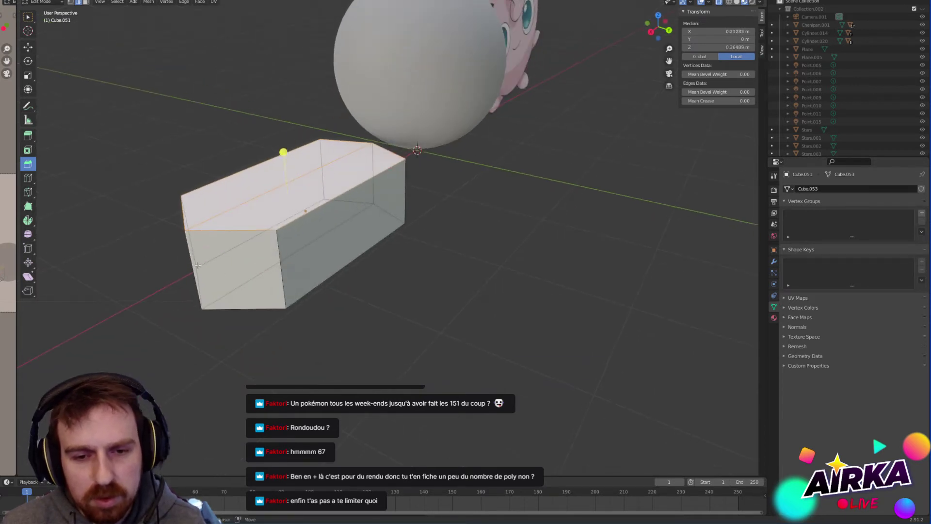
pyautogui.moveTo(283, 152); pyautogui.dragTo(333, 133)
pyautogui.moveTo(368, 228)
pyautogui.mouseDown(button='middle')
pyautogui.moveTo(444, 231)
pyautogui.moveTo(383, 229)
pyautogui.moveTo(368, 269)
pyautogui.moveTo(411, 264)
pyautogui.moveTo(376, 231)
pyautogui.mouseUp(button='middle')
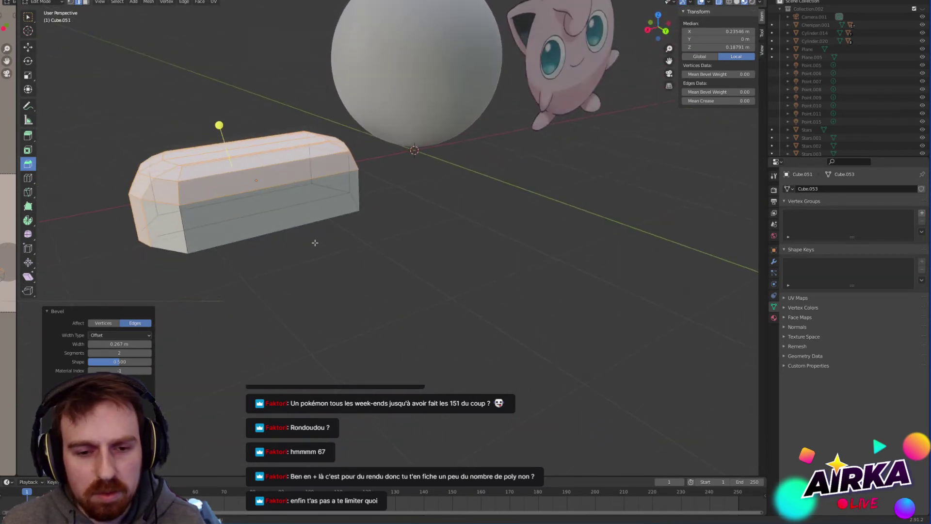
# Step: Set the bevel to 4 segments and return to Object Mode
pyautogui.click(120, 352)
pyautogui.write('32')
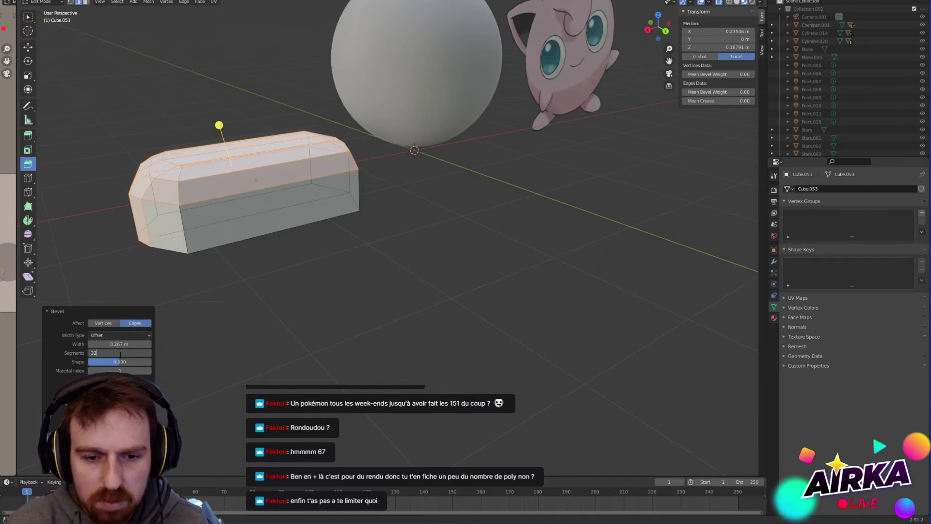
pyautogui.press('Return')
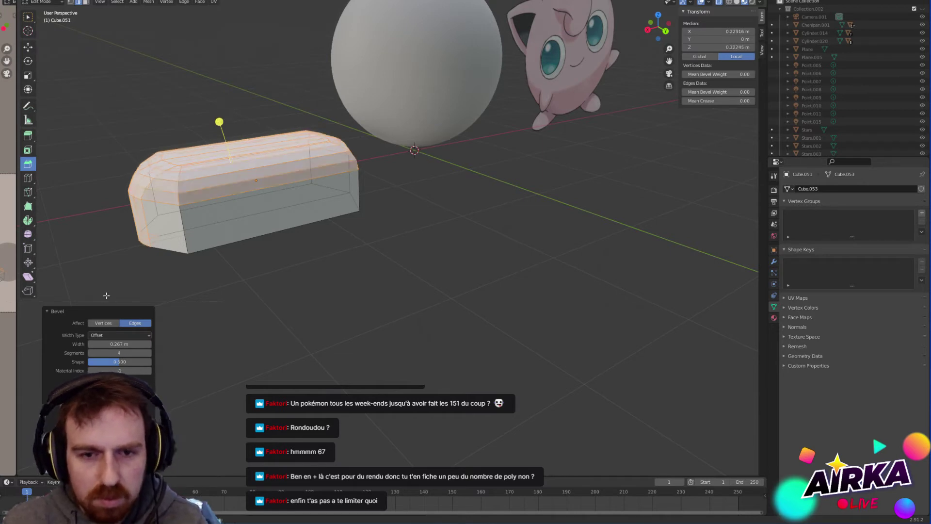
pyautogui.click(238, 259)
pyautogui.moveTo(238, 259); pyautogui.dragTo(261, 272, button='middle')
pyautogui.moveTo(452, 291); pyautogui.dragTo(391, 267, button='middle')
pyautogui.scroll(-4, 393, 218)
pyautogui.press('Tab')
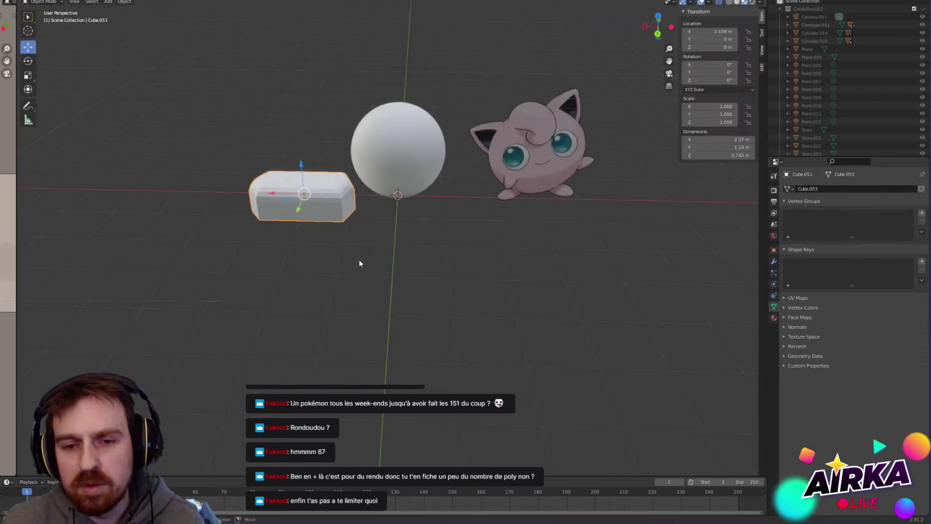
# Step: Add a cylinder at the origin and lay it on its side with an X rotation of about -90°
pyautogui.hotkey('shift', 'a')
pyautogui.moveTo(359, 260)
pyautogui.click(405, 299)
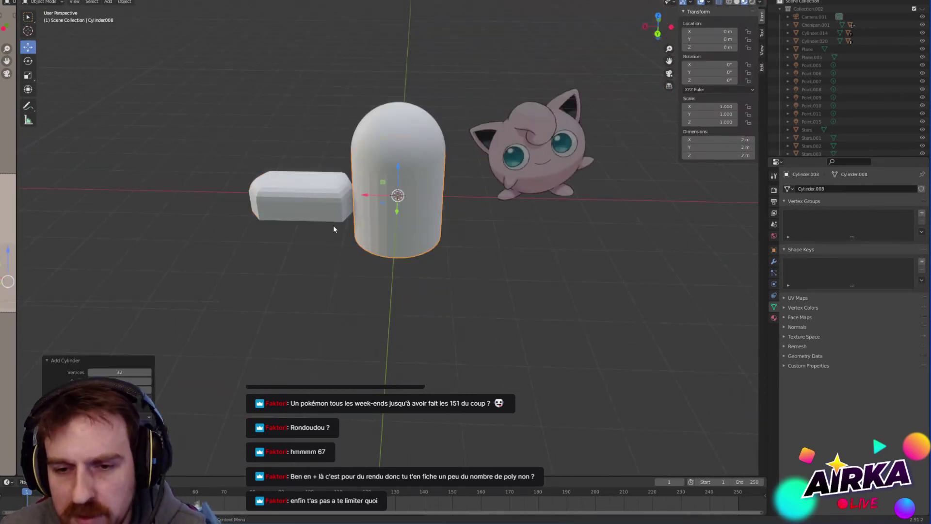
pyautogui.press('r')
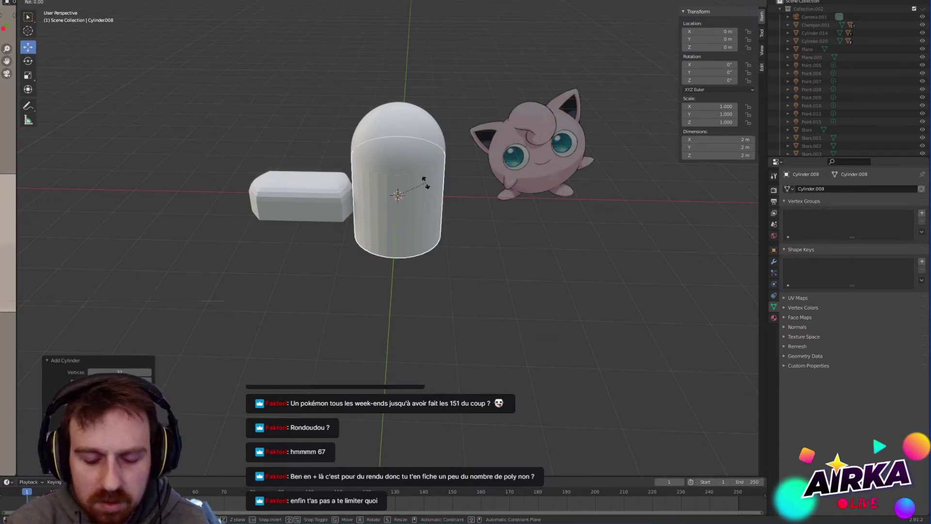
pyautogui.write('z90r')
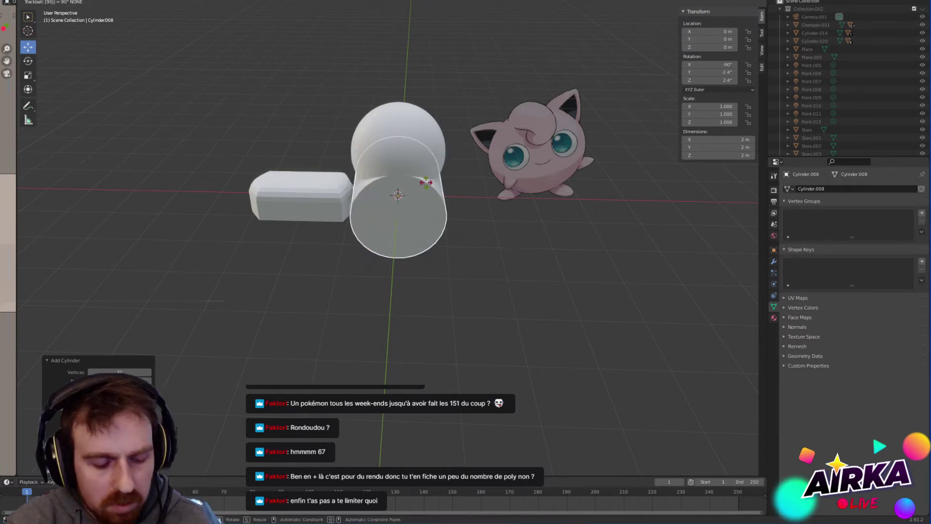
pyautogui.write('rr')
pyautogui.click(429, 181)
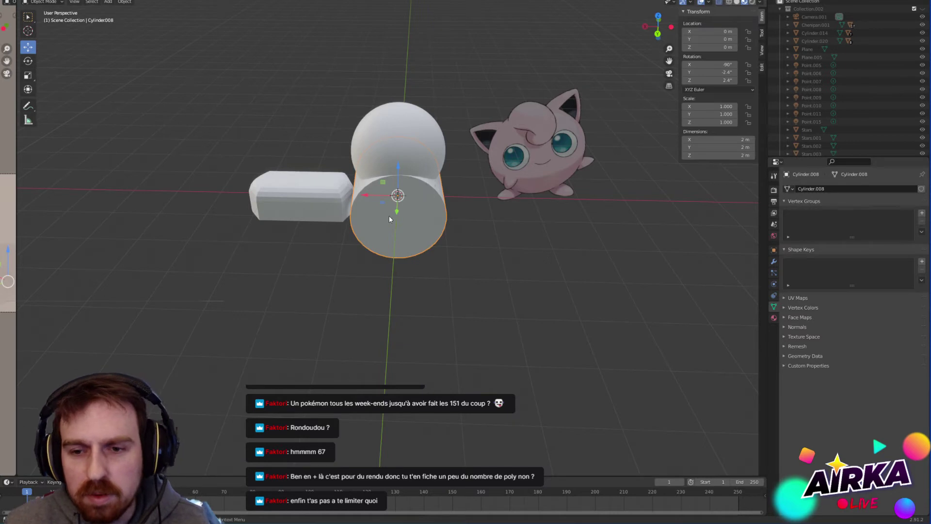
# Step: Move the cylinder along Y, clear of the body sphere
pyautogui.press('g')
pyautogui.press('y')
pyautogui.click(400, 298)
# Step: Bevel the rims of the cylinder's two flat end faces into a rounded barrel shape
pyautogui.moveTo(400, 298); pyautogui.dragTo(549, 212, button='middle')
pyautogui.press('Tab')
pyautogui.click(526, 252)
pyautogui.press('a')
pyautogui.keyDown('shift'); pyautogui.click(421, 224); pyautogui.keyUp('shift')
pyautogui.moveTo(420, 225); pyautogui.dragTo(351, 224, button='middle')
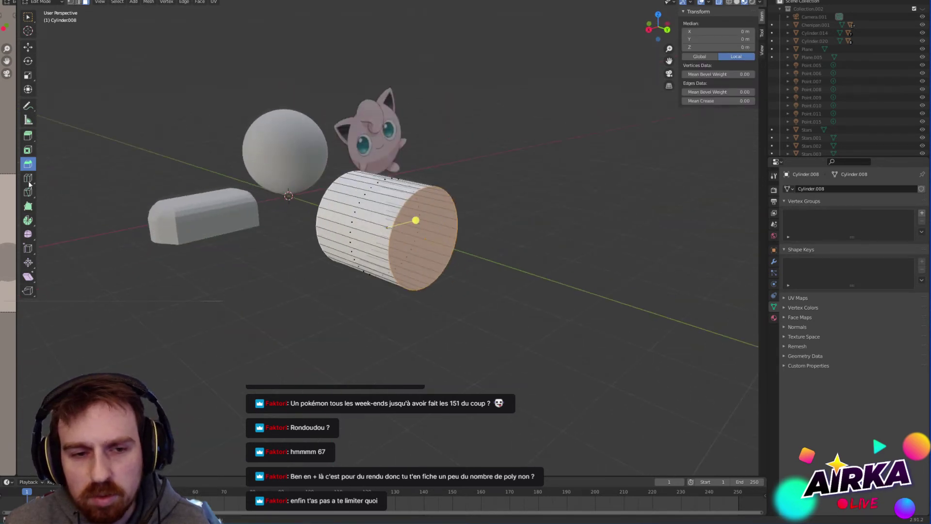
pyautogui.moveTo(413, 219); pyautogui.dragTo(352, 174)
# Step: Examine the bevelled cylinder's profile and mesh from the right orthographic view and at an angle
pyautogui.moveTo(372, 266); pyautogui.dragTo(638, 87, button='middle')
pyautogui.press('Tab')
pyautogui.press('Tab')
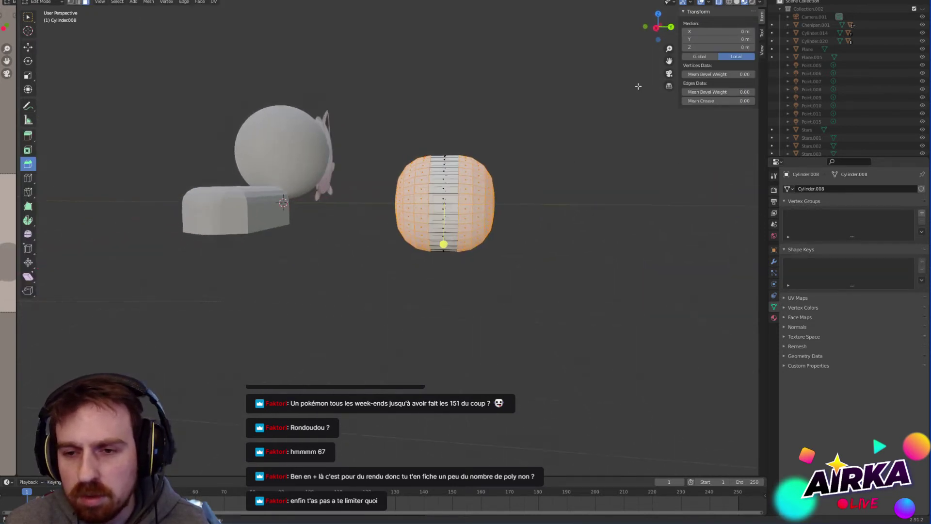
pyautogui.click(656, 27)
pyautogui.scroll(3, 602, 205)
pyautogui.keyDown('shift'); pyautogui.moveTo(604, 205); pyautogui.dragTo(495, 214, button='middle'); pyautogui.keyUp('shift')
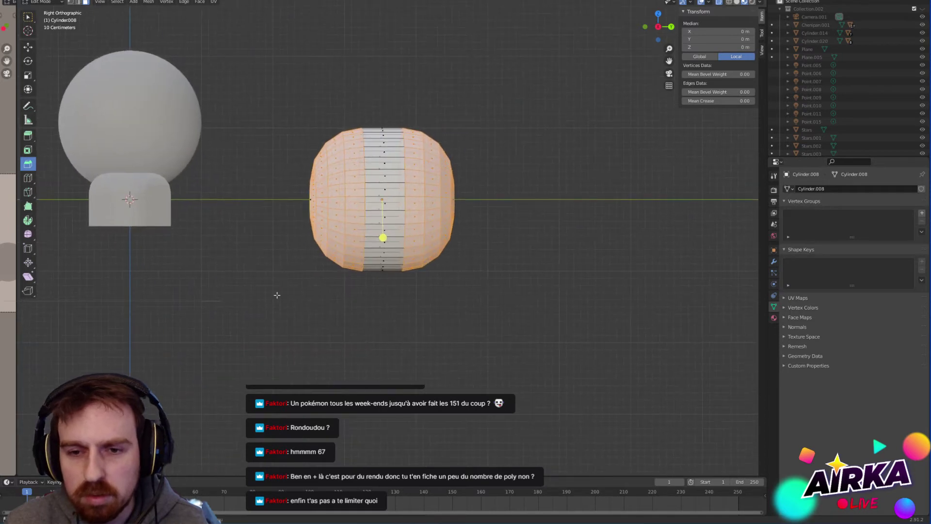
pyautogui.scroll(3, 396, 163)
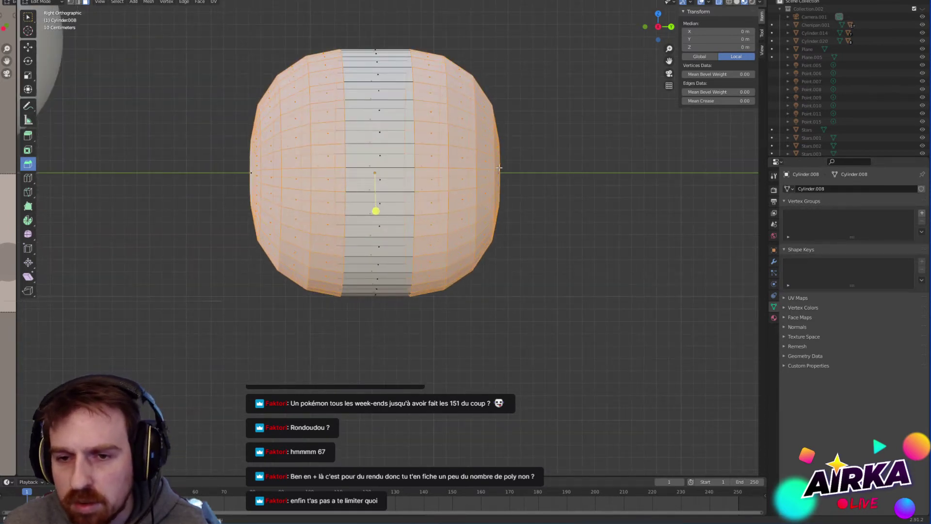
pyautogui.moveTo(499, 168); pyautogui.dragTo(446, 156, button='middle')
# Step: Delete the bevelled cylinder in Object Mode
pyautogui.press('Tab')
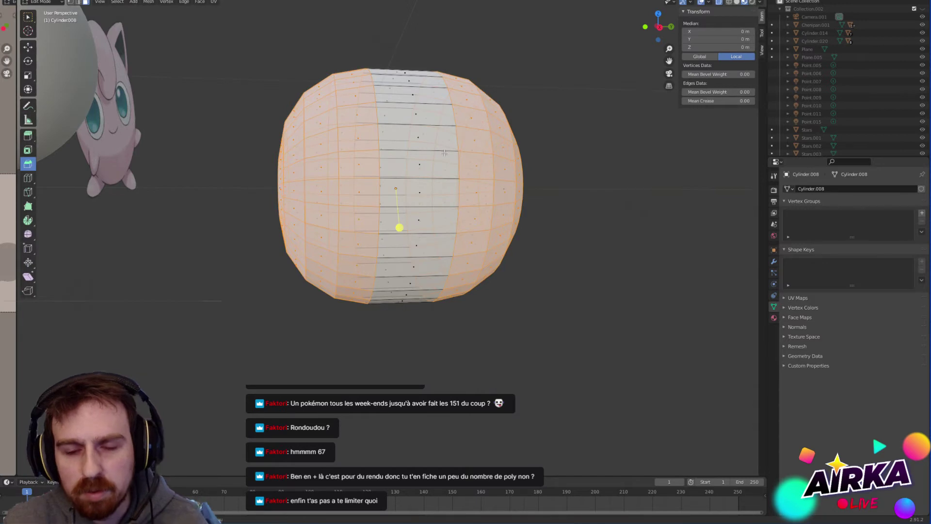
pyautogui.press('Tab')
pyautogui.press('Delete')
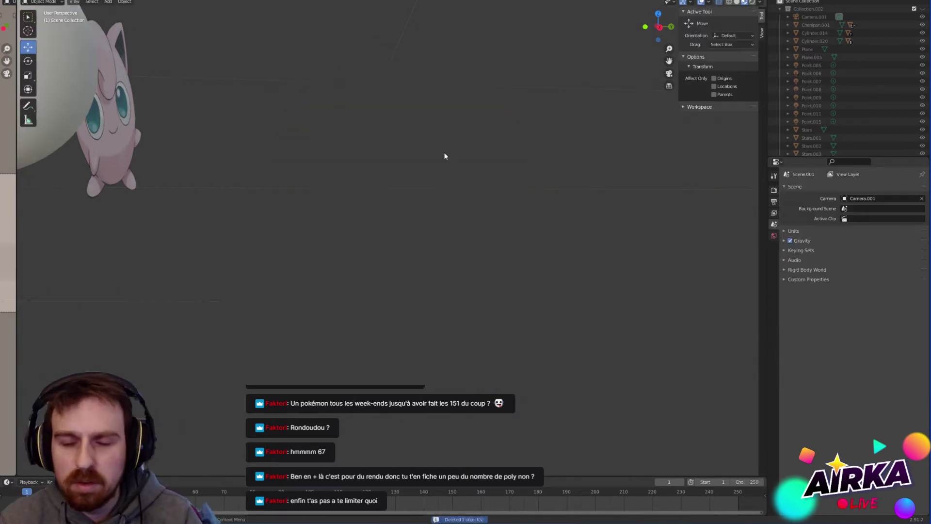
# Step: Add a new default cylinder, 2 m in each dimension, at the origin
pyautogui.hotkey('shift', 'a')
pyautogui.moveTo(444, 153)
pyautogui.click(478, 193)
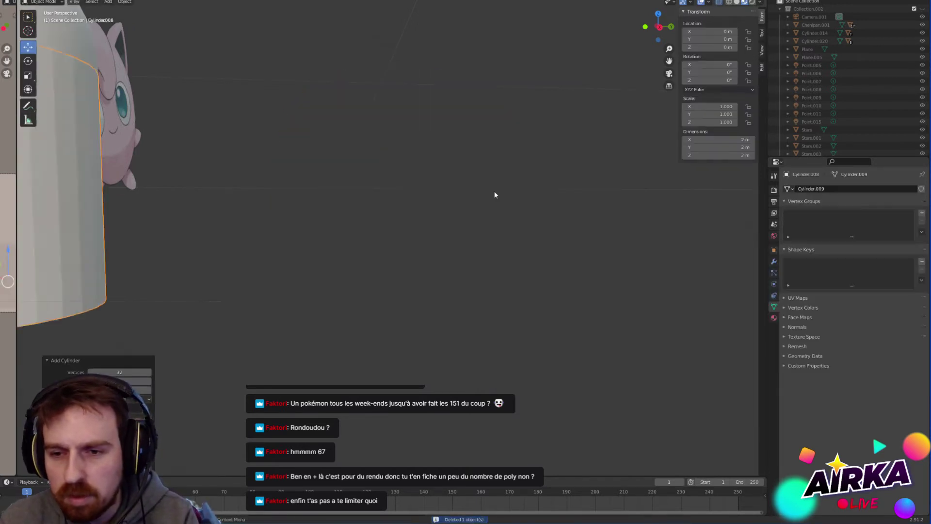
# Step: Frame the new cylinder and set its vertex count to 64 for a smoother round side
pyautogui.press('KP_Decimal')
pyautogui.doubleClick(119, 373)
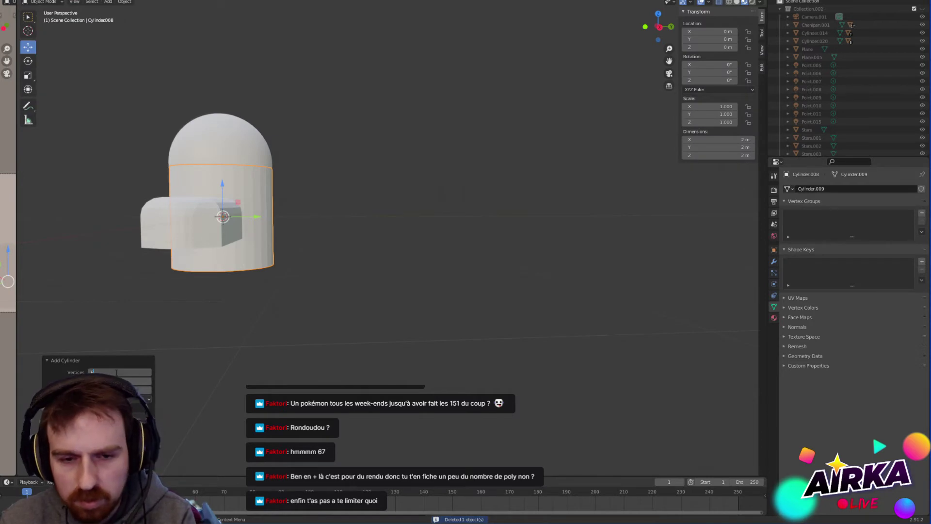
pyautogui.write('64')
pyautogui.press('Return')
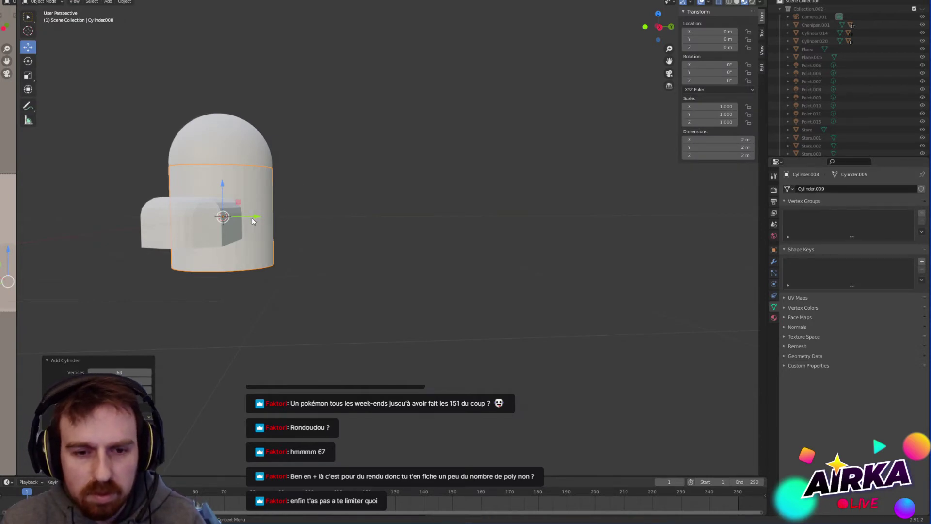
pyautogui.doubleClick(122, 372)
pyautogui.press('Return')
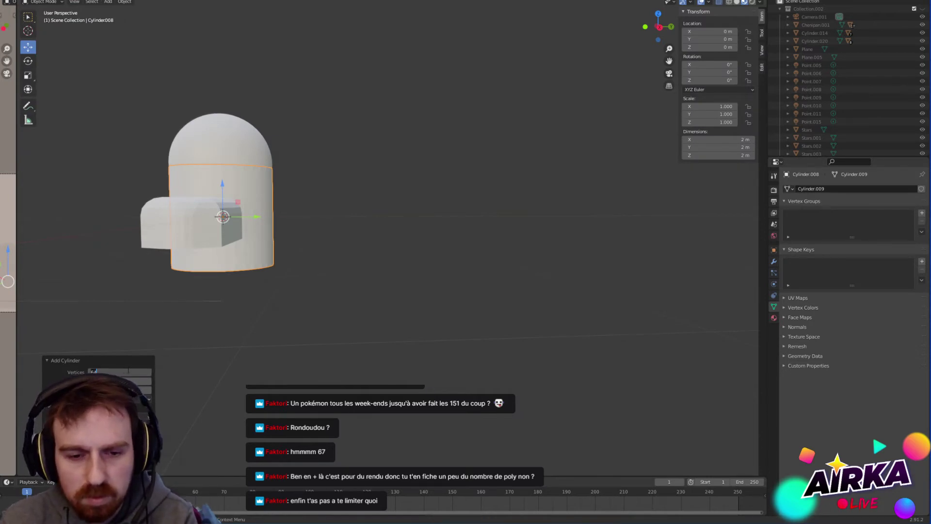
# Step: Move the cylinder about 2.5 m along Y, clear of the sphere, and rotate it 90° around X
pyautogui.press('g')
pyautogui.press('y')
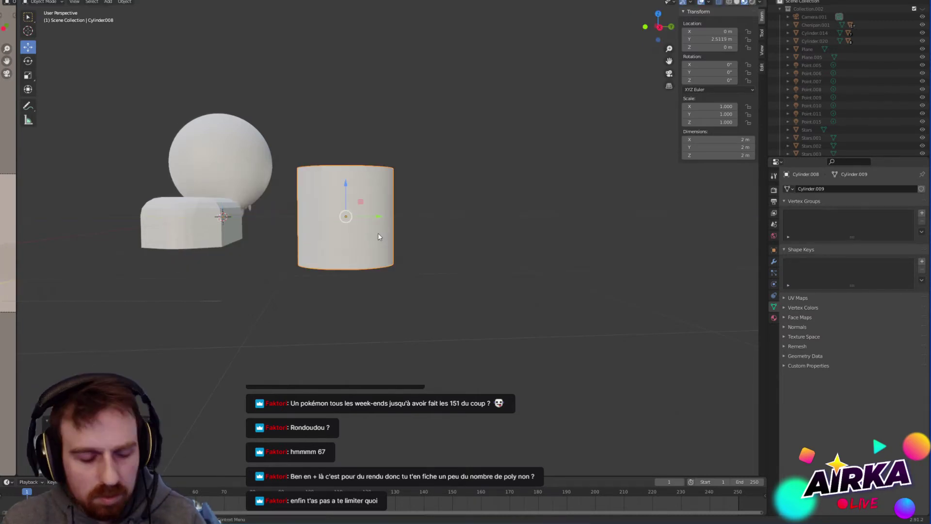
pyautogui.click(377, 233)
pyautogui.write('rx90')
pyautogui.press('Return')
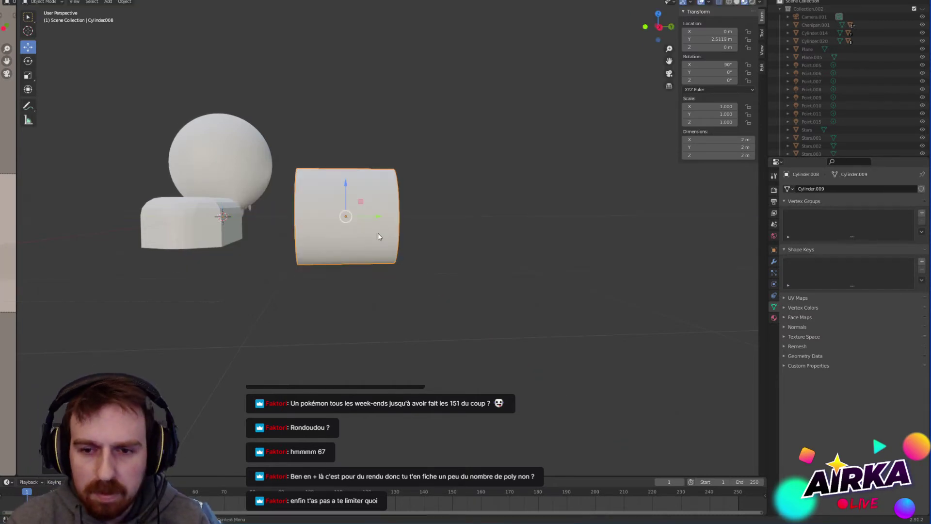
# Step: Inspect the cylinder's mesh in Edit Mode and, in Object Mode, stretch the cylinder to about 2.98 m long
pyautogui.press('Tab')
pyautogui.scroll(4, 377, 233)
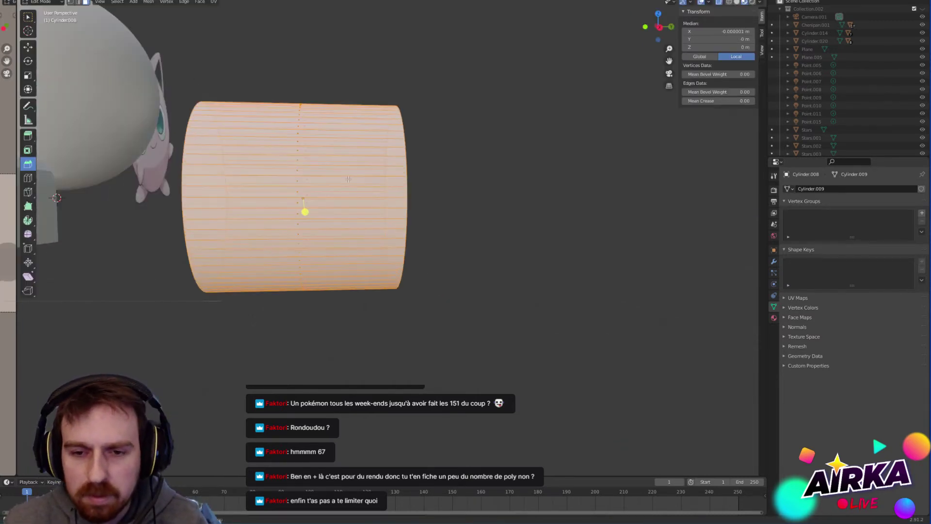
pyautogui.click(659, 27)
pyautogui.keyDown('shift'); pyautogui.moveTo(419, 167); pyautogui.dragTo(517, 210, button='middle'); pyautogui.keyUp('shift')
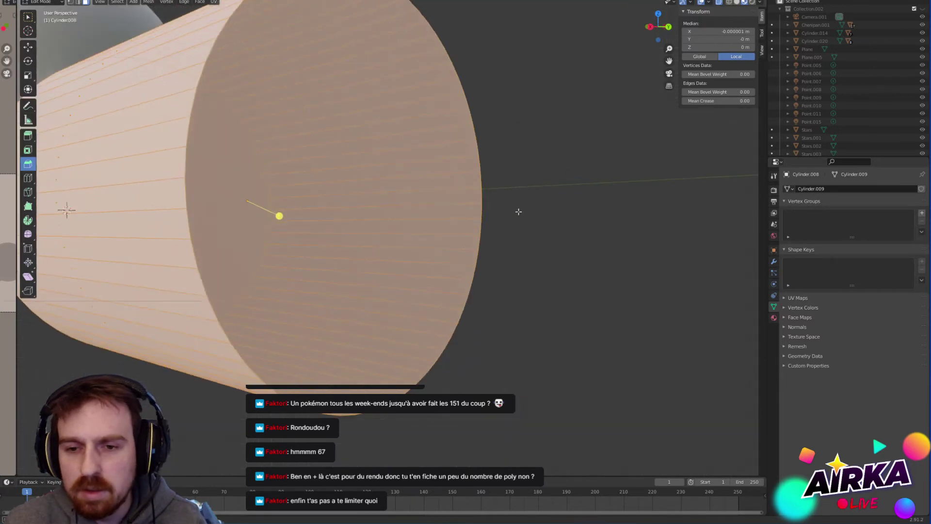
pyautogui.scroll(-6, 523, 212)
pyautogui.press('Tab')
pyautogui.moveTo(382, 221); pyautogui.dragTo(398, 232, button='middle')
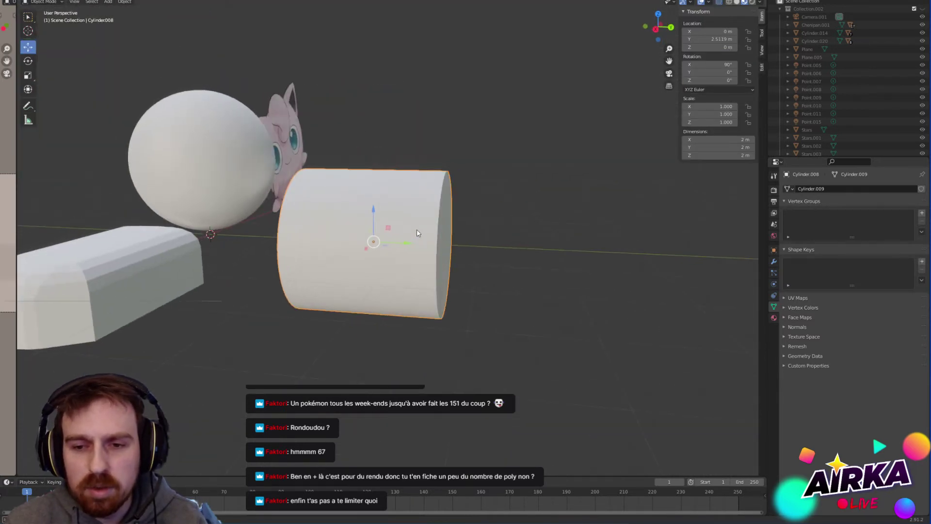
pyautogui.click(26, 78)
pyautogui.moveTo(409, 244); pyautogui.dragTo(429, 241)
# Step: Check the stretched cylinder's mesh and apply its scale in Object Mode
pyautogui.press('Tab')
pyautogui.moveTo(538, 285); pyautogui.dragTo(512, 281, button='middle')
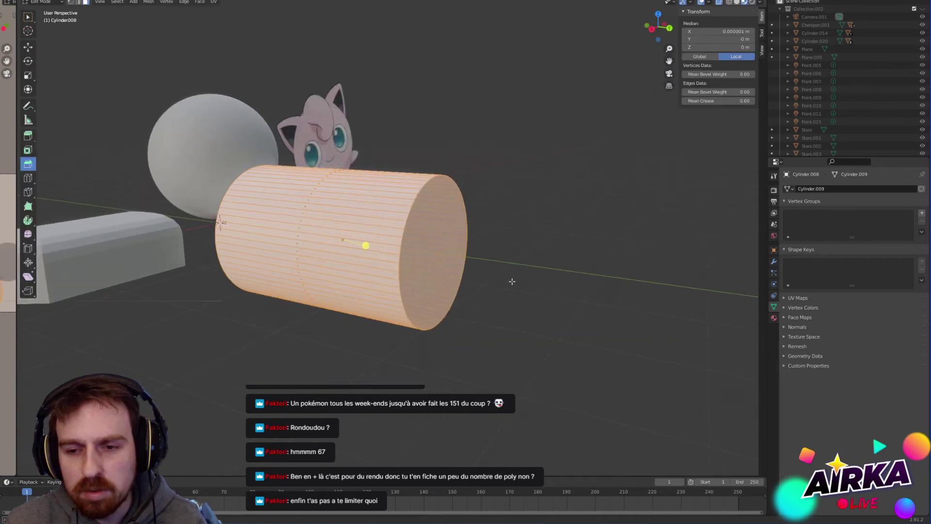
pyautogui.press('Tab')
pyautogui.hotkey('ctrl', 'a')
pyautogui.click(467, 280)
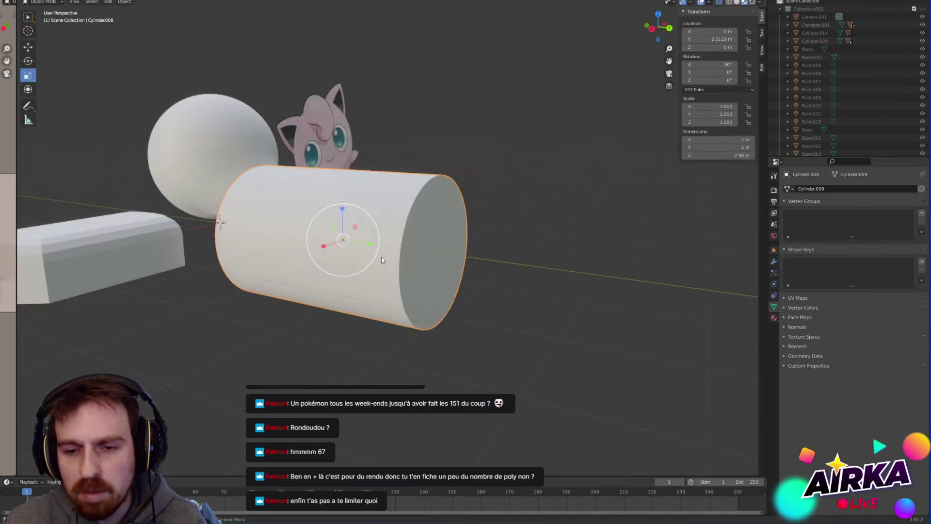
# Step: Select the cylinder's flat end face on the side away from the sphere in Edit Mode
pyautogui.press('Tab')
pyautogui.moveTo(406, 248)
pyautogui.mouseDown(button='middle')
pyautogui.moveTo(427, 252)
pyautogui.moveTo(413, 247)
pyautogui.mouseUp(button='middle')
pyautogui.click(452, 254)
pyautogui.moveTo(359, 239); pyautogui.dragTo(386, 231, button='middle')
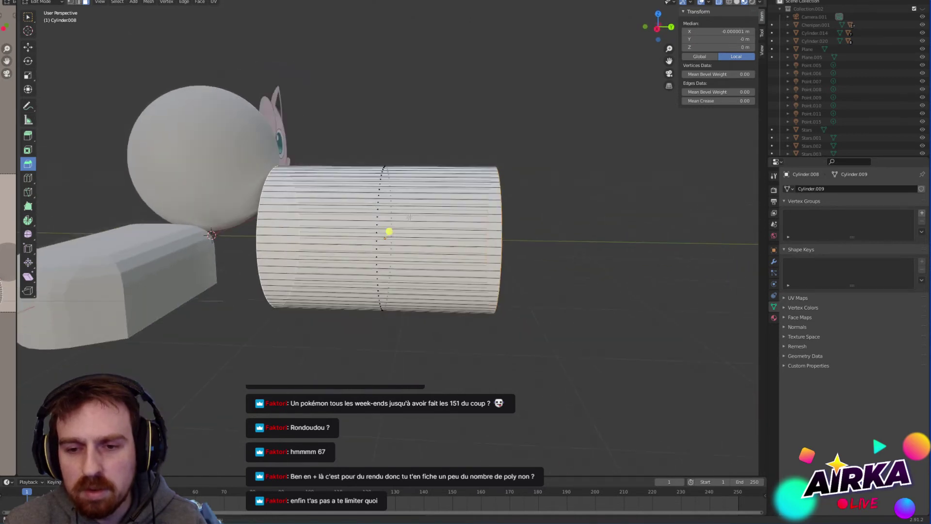
# Step: Bevel the cylinder's two end rims with a 0.838 m width and 5 segments
pyautogui.hotkey('ctrl', 'b')
pyautogui.scroll(8, 432, 258)
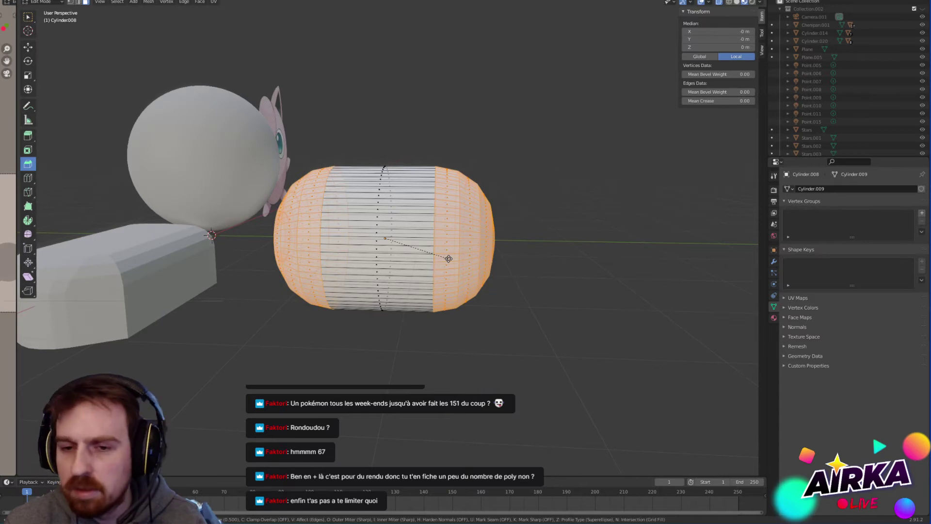
pyautogui.click(446, 259)
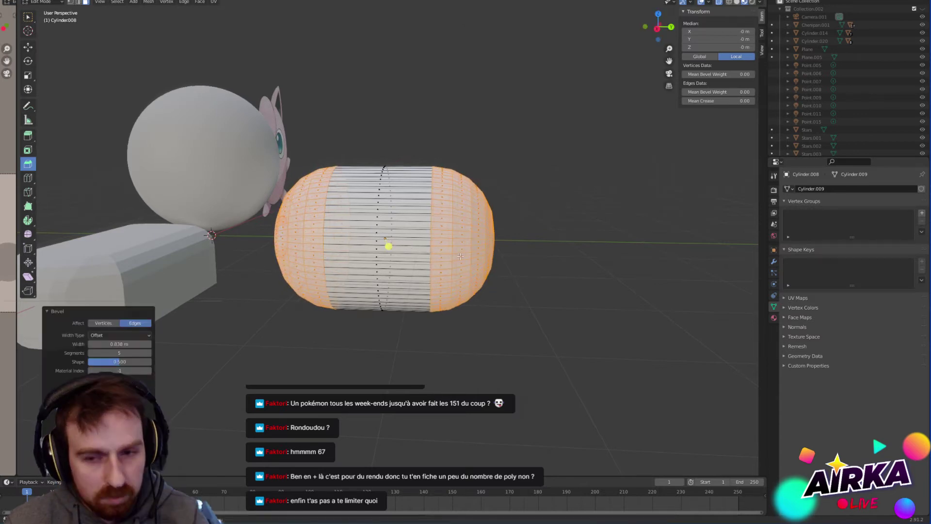
# Step: In the right side view, select the faces of the capsule's lower half, try deleting them as edge loops, and undo that deletion
pyautogui.click(657, 27)
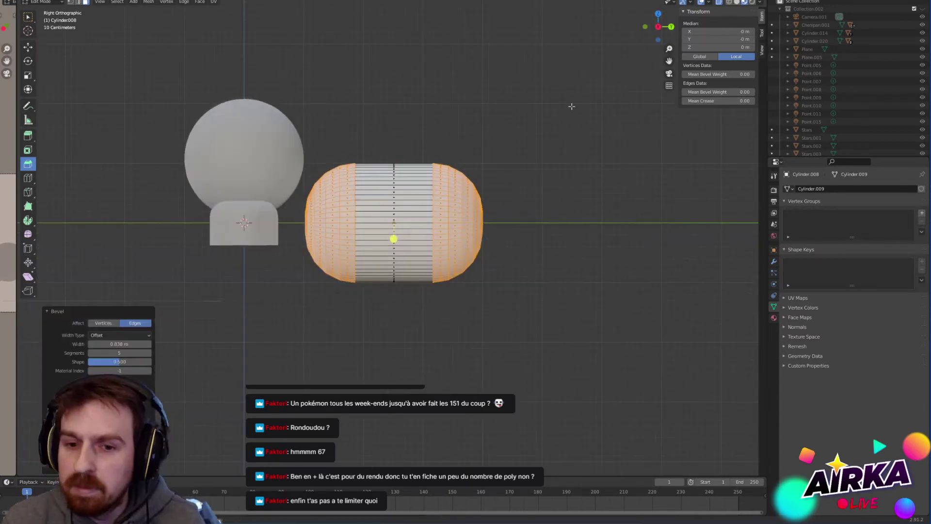
pyautogui.hotkey('alt', 'a')
pyautogui.scroll(3, 420, 209)
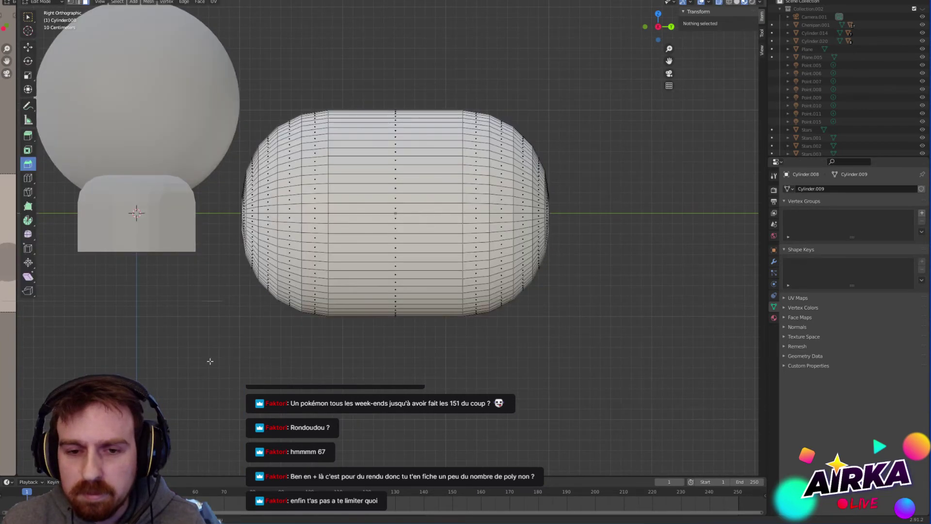
pyautogui.moveTo(210, 360); pyautogui.dragTo(631, 213)
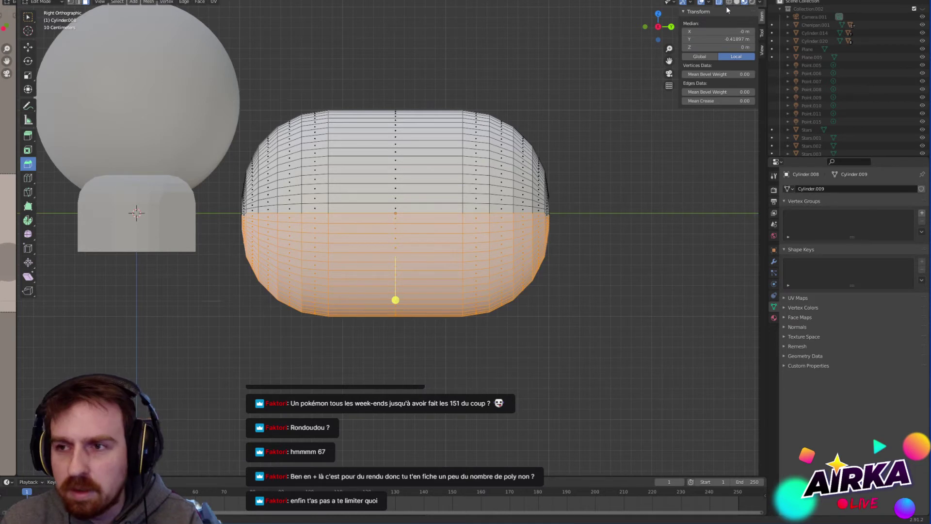
pyautogui.hotkey('alt', 'a')
pyautogui.moveTo(196, 361); pyautogui.dragTo(612, 214)
pyautogui.press('x')
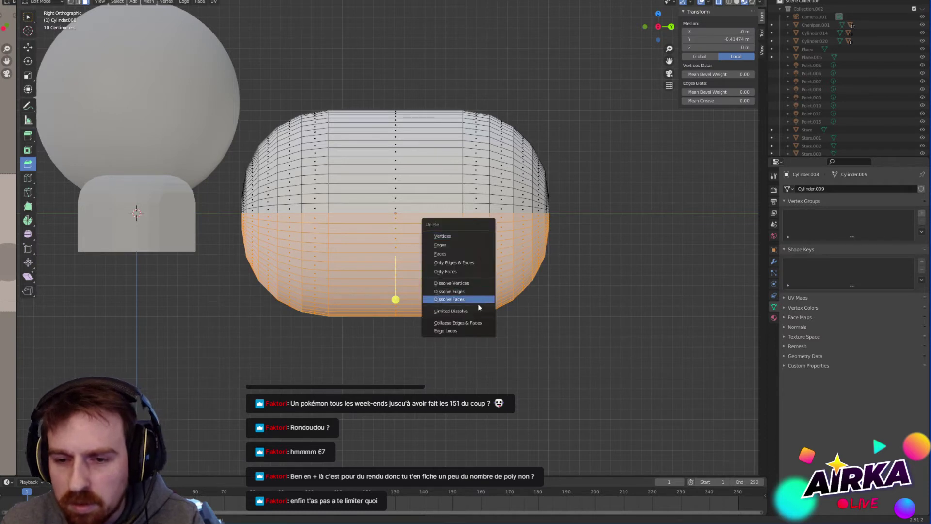
pyautogui.click(473, 331)
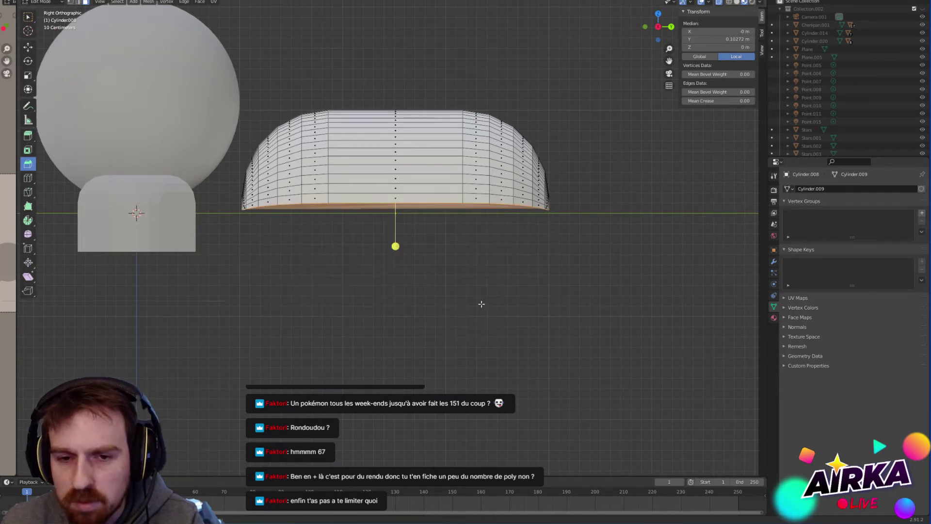
pyautogui.hotkey('ctrl', 'z')
# Step: Delete the selected faces of the capsule's lower half
pyautogui.press('x')
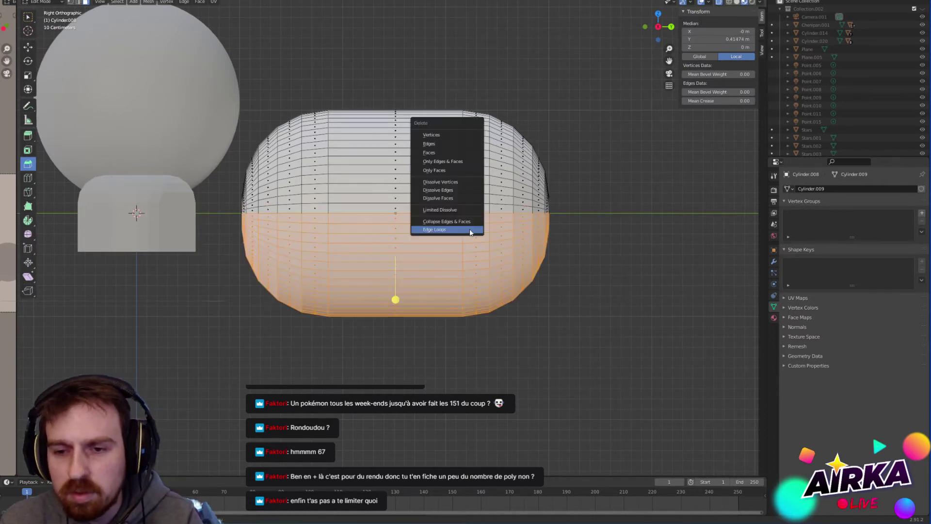
pyautogui.click(449, 152)
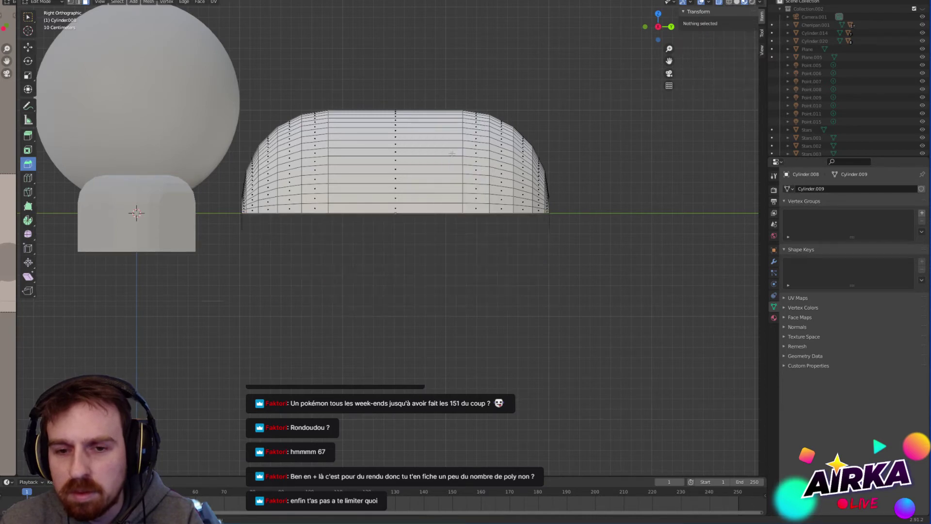
pyautogui.moveTo(686, 233); pyautogui.dragTo(498, 128, button='middle')
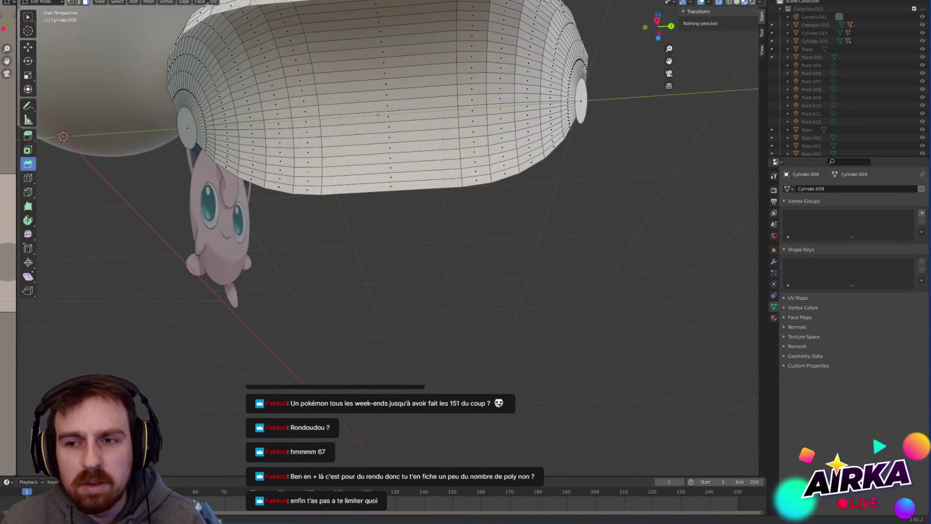
# Step: Connect the two opposite vertices at the cut line of one flat end cap to split its face
pyautogui.moveTo(465, 100); pyautogui.dragTo(367, 222, button='middle')
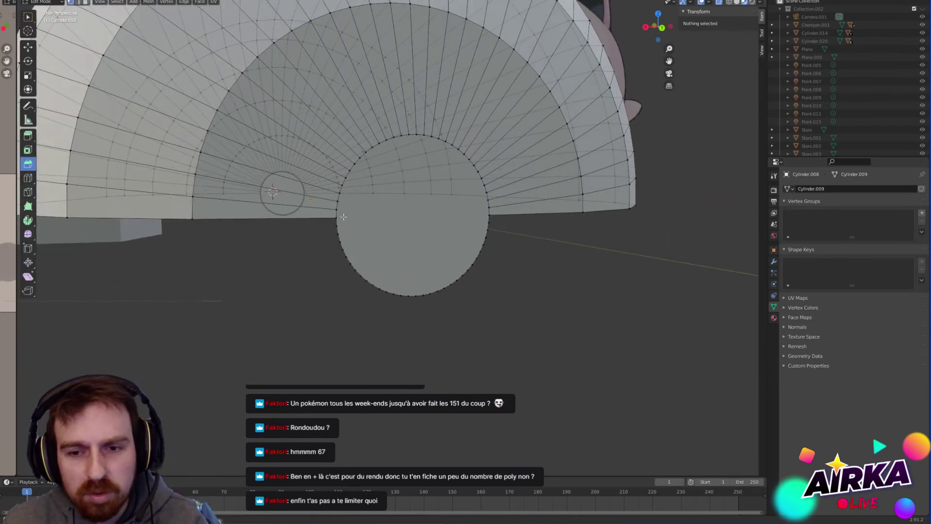
pyautogui.click(342, 220)
pyautogui.keyDown('shift'); pyautogui.click(488, 215); pyautogui.keyUp('shift')
pyautogui.press('j')
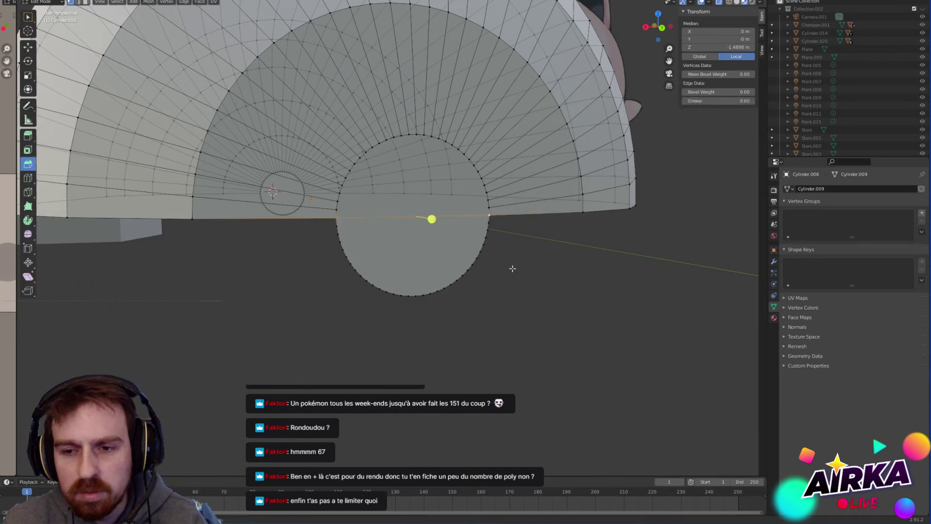
pyautogui.click(534, 281)
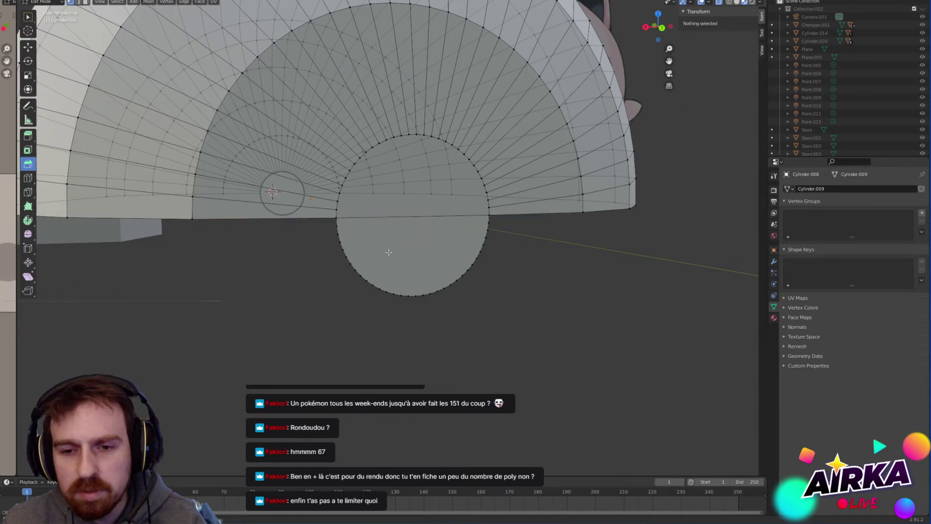
# Step: Split the other flat end cap by connecting its two opposite vertices at the cut line
pyautogui.moveTo(389, 252); pyautogui.dragTo(252, 233, button='middle')
pyautogui.click(222, 228)
pyautogui.keyDown('shift'); pyautogui.click(382, 253); pyautogui.keyUp('shift')
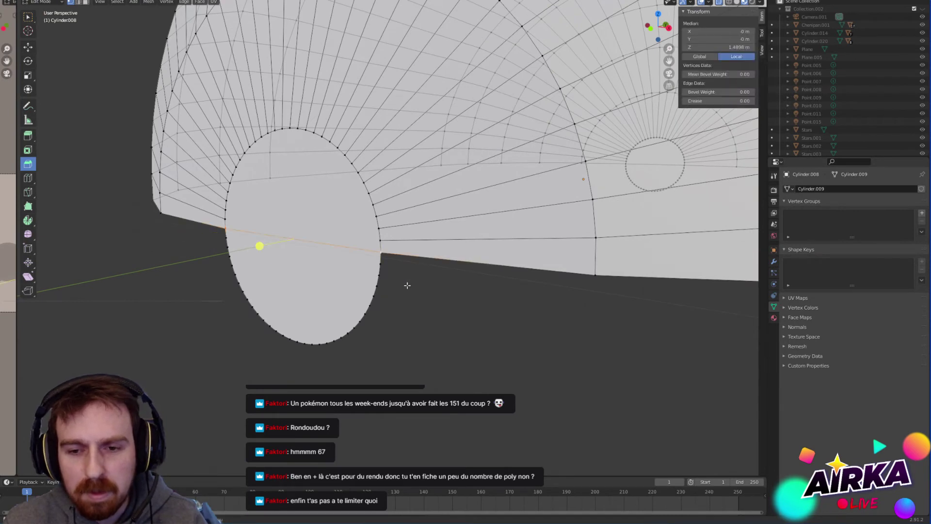
pyautogui.moveTo(490, 292); pyautogui.dragTo(455, 284, button='middle')
# Step: Try to select the lower half of the split end cap, switching between face and vertex selection
pyautogui.press('3')
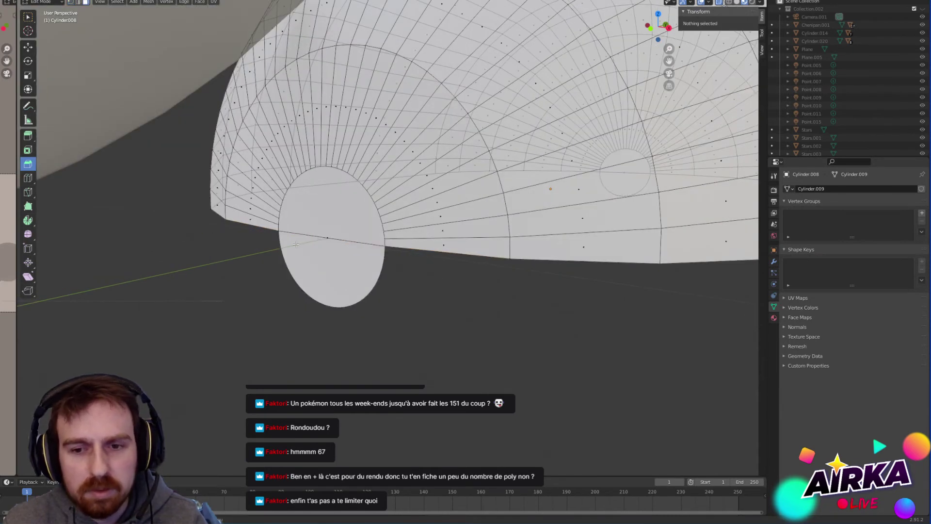
pyautogui.click(324, 247)
pyautogui.keyDown('shift'); pyautogui.click(333, 244); pyautogui.keyUp('shift')
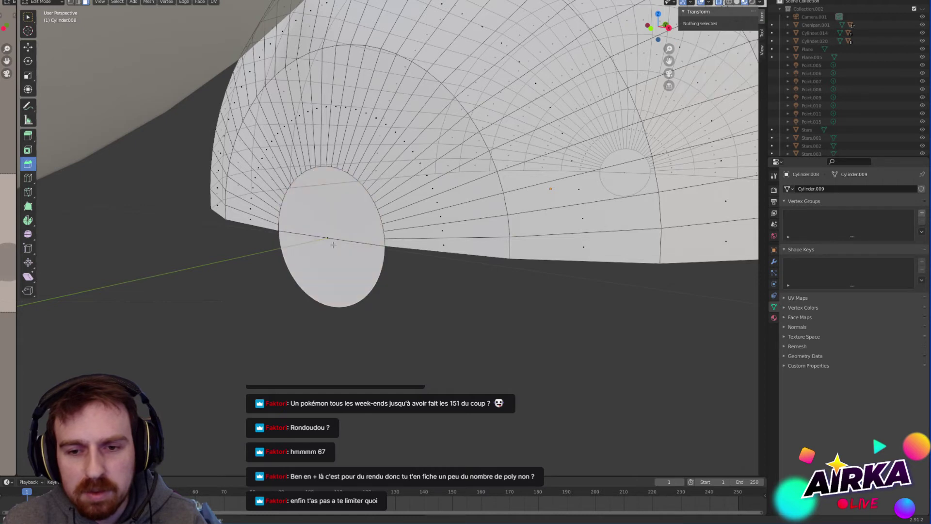
pyautogui.scroll(4, 310, 257)
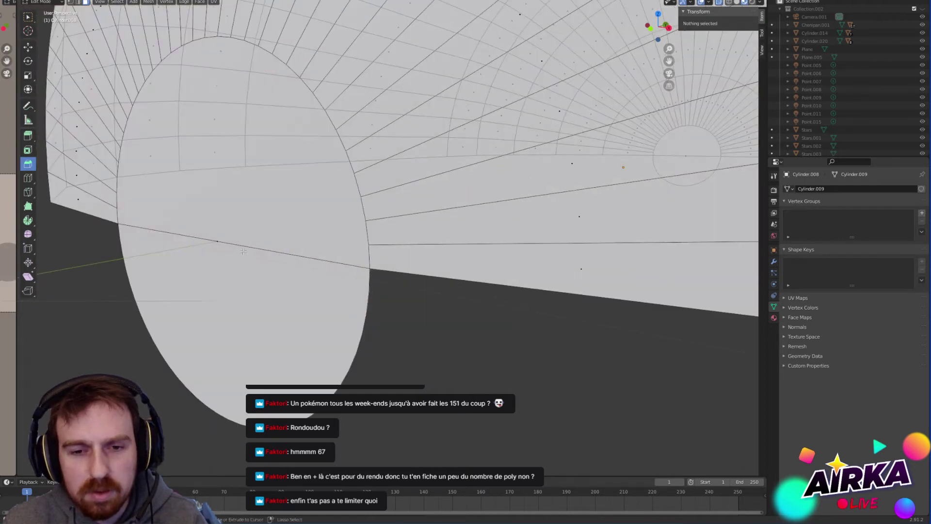
pyautogui.click(235, 251)
pyautogui.press('1')
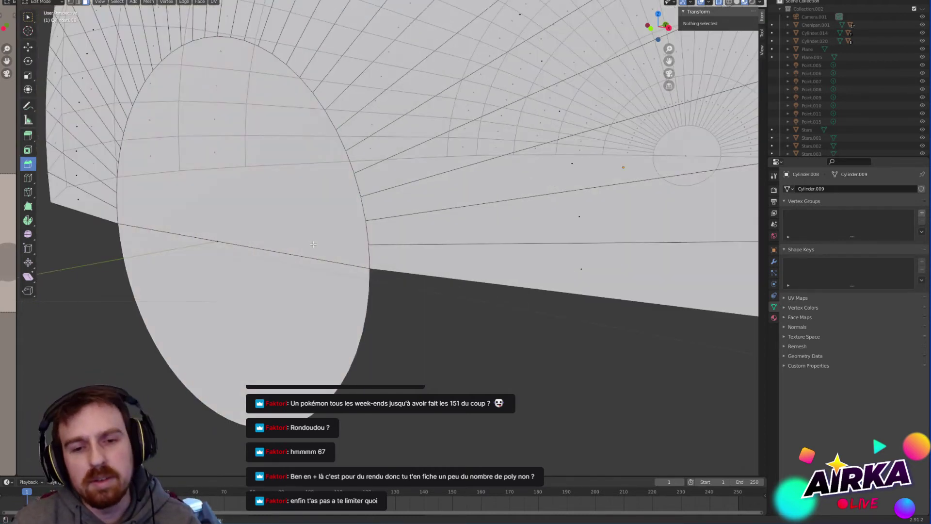
pyautogui.keyDown('alt'); pyautogui.click(313, 244); pyautogui.keyUp('alt')
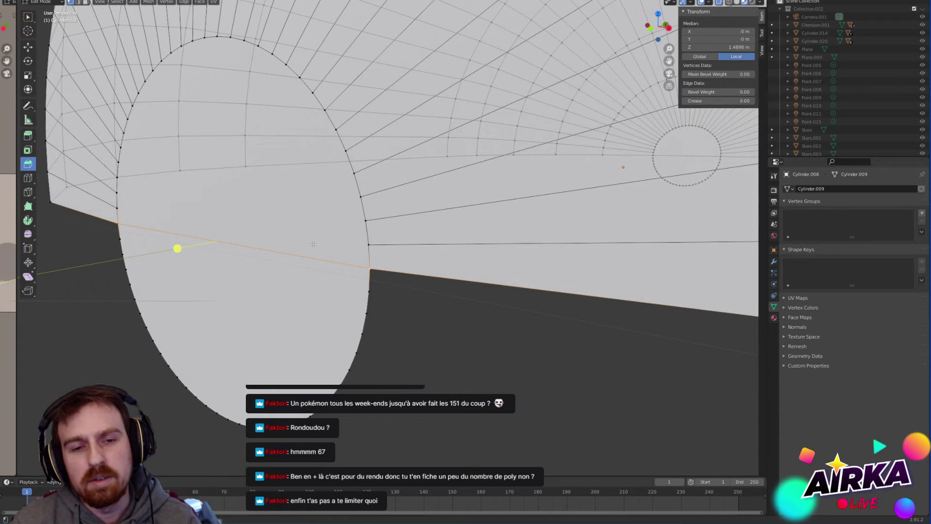
pyautogui.click(47, 198)
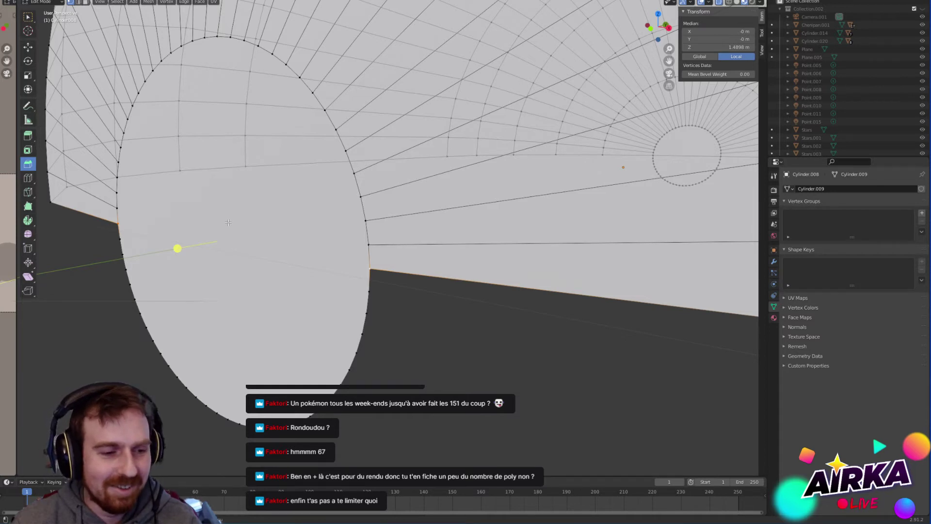
pyautogui.click(69, 226)
pyautogui.click(690, 152)
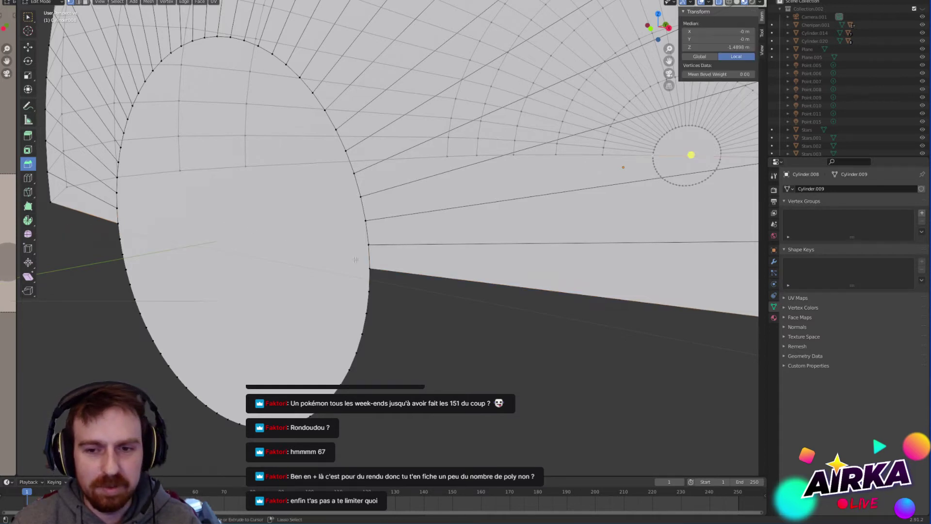
# Step: Undo the end cap splits and the deletion of the capsule's lower half
pyautogui.hotkey('alt', 'a')
pyautogui.hotkey('ctrl', 'z')
pyautogui.hotkey('ctrl', 'z')
pyautogui.hotkey('ctrl', 'z')
pyautogui.hotkey('ctrl', 'z')
pyautogui.hotkey('ctrl', 'z')
pyautogui.hotkey('ctrl', 'z')
# Step: Select the two opposite side vertices of the capsule's end cap and try to split the cap face between them
pyautogui.scroll(-10, 362, 262)
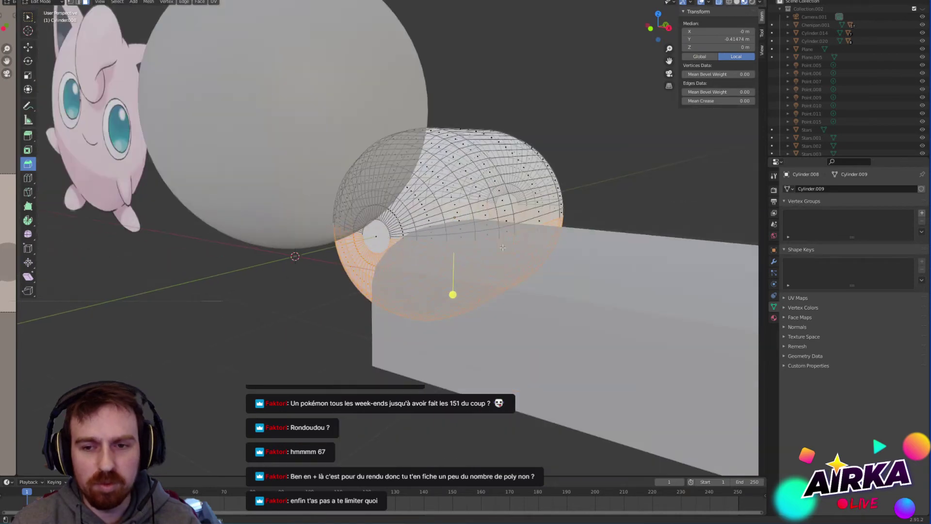
pyautogui.moveTo(509, 246); pyautogui.dragTo(429, 194, button='middle')
pyautogui.scroll(10, 487, 241)
pyautogui.hotkey('alt', 'a')
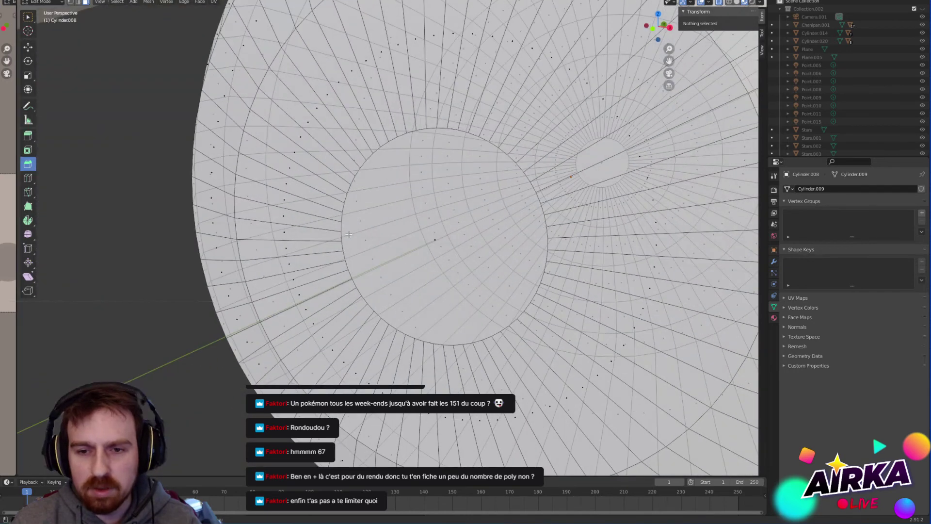
pyautogui.press('KP_1')
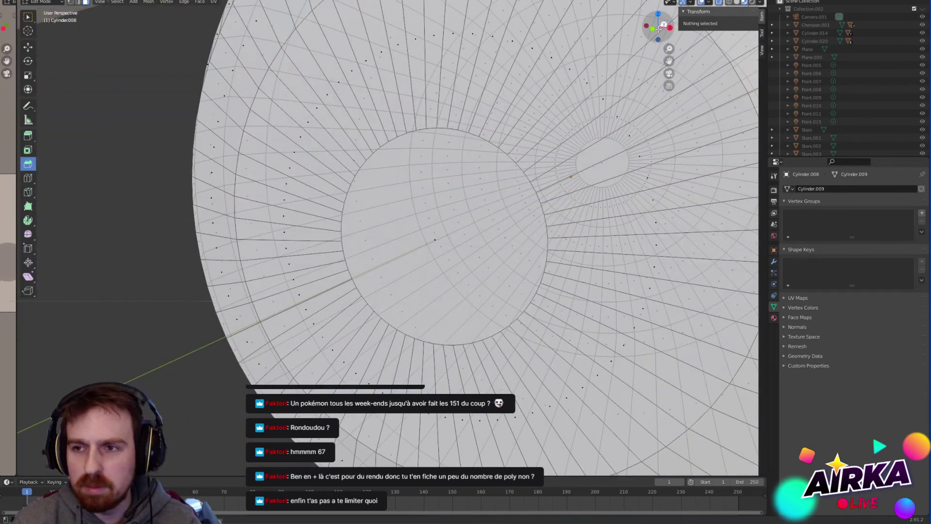
pyautogui.scroll(3, 572, 169)
pyautogui.keyDown('shift'); pyautogui.moveTo(573, 170); pyautogui.dragTo(381, 200, button='middle'); pyautogui.keyUp('shift')
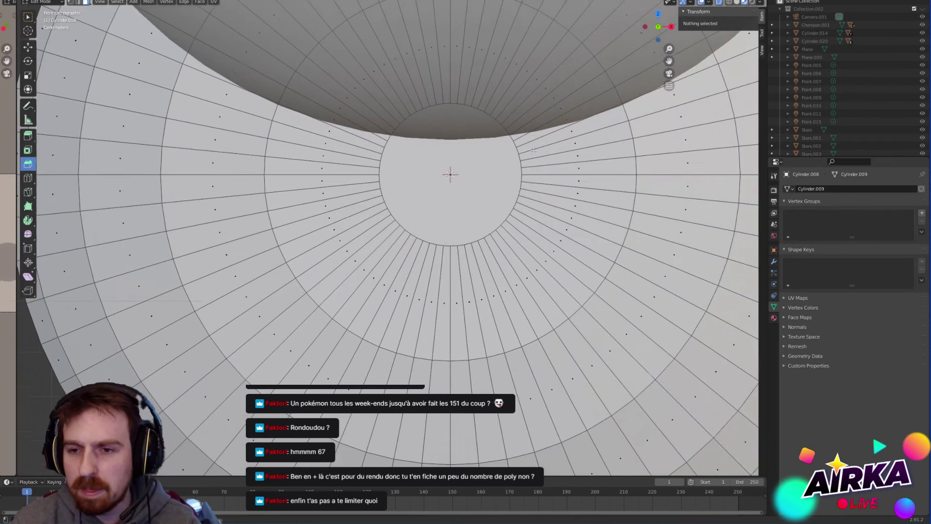
pyautogui.scroll(2, 382, 199)
pyautogui.keyDown('shift'); pyautogui.moveTo(564, 155); pyautogui.dragTo(428, 273, button='middle'); pyautogui.keyUp('shift')
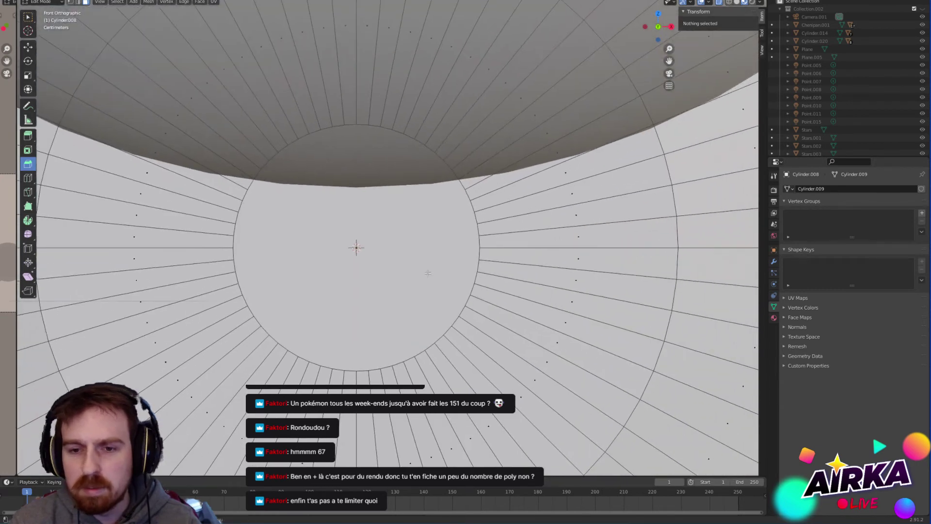
pyautogui.click(231, 246)
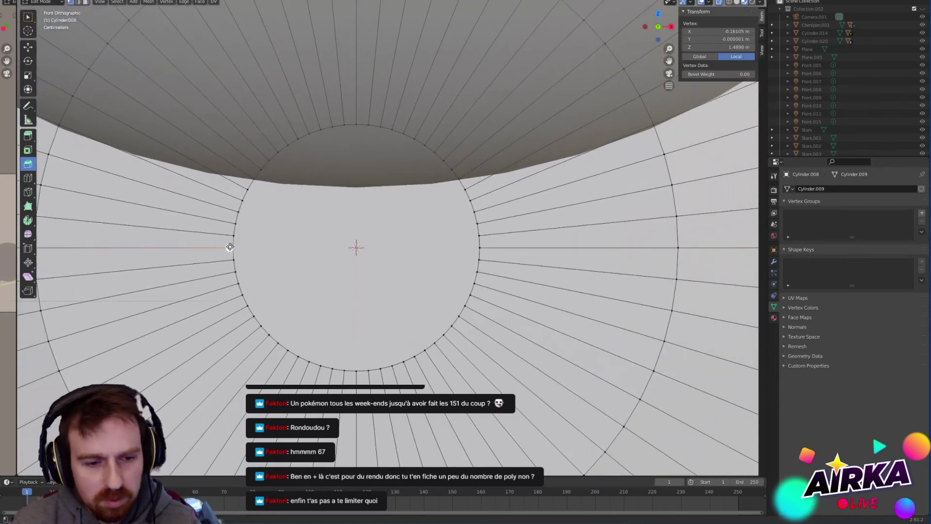
pyautogui.keyDown('shift'); pyautogui.click(480, 248); pyautogui.keyUp('shift')
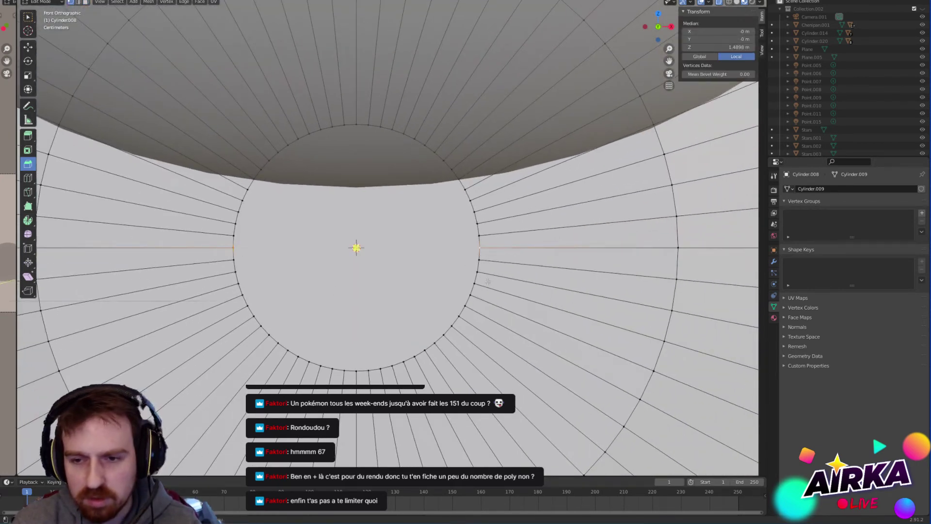
pyautogui.click(392, 278)
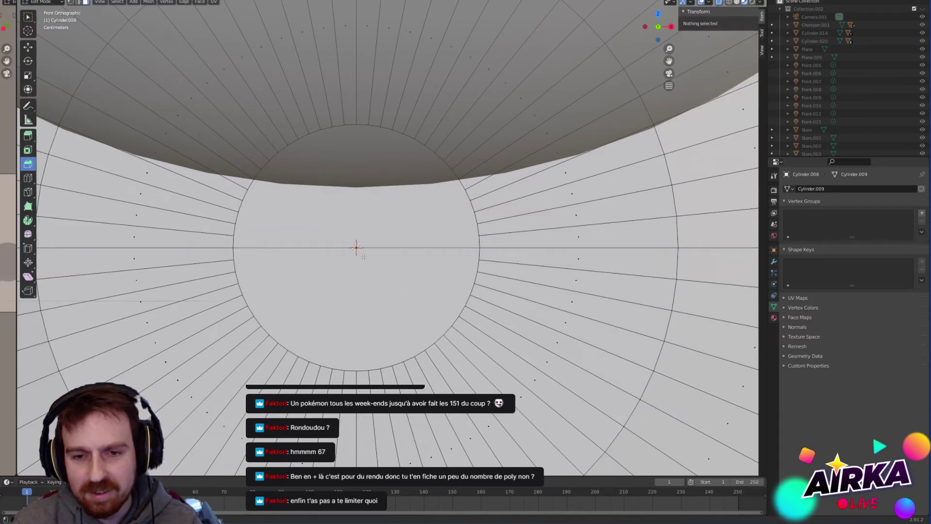
pyautogui.keyDown('alt'); pyautogui.click(484, 250); pyautogui.keyUp('alt')
pyautogui.scroll(-2, 484, 256)
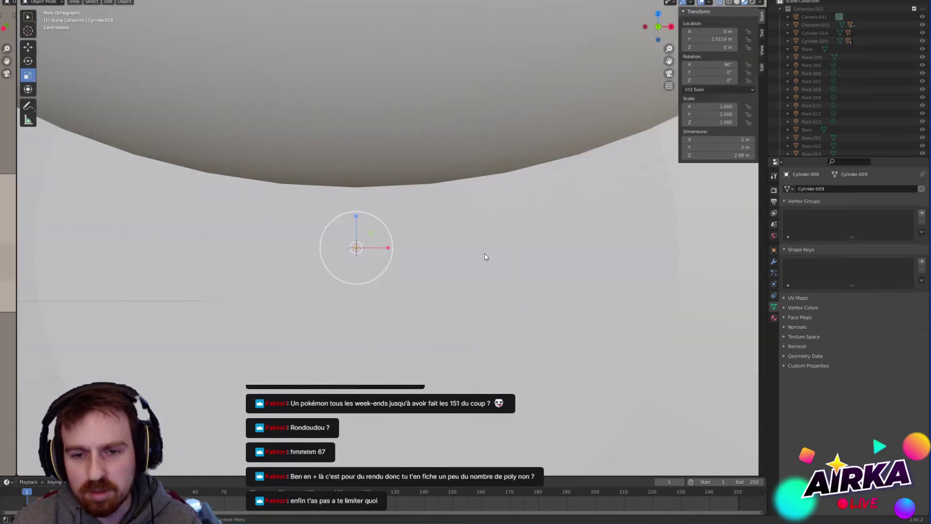
# Step: Add a 2 m cube at the world origin in Object Mode and activate the Move tool
pyautogui.scroll(-3, 485, 253)
pyautogui.moveTo(484, 253); pyautogui.dragTo(505, 250, button='middle')
pyautogui.scroll(3, 524, 254)
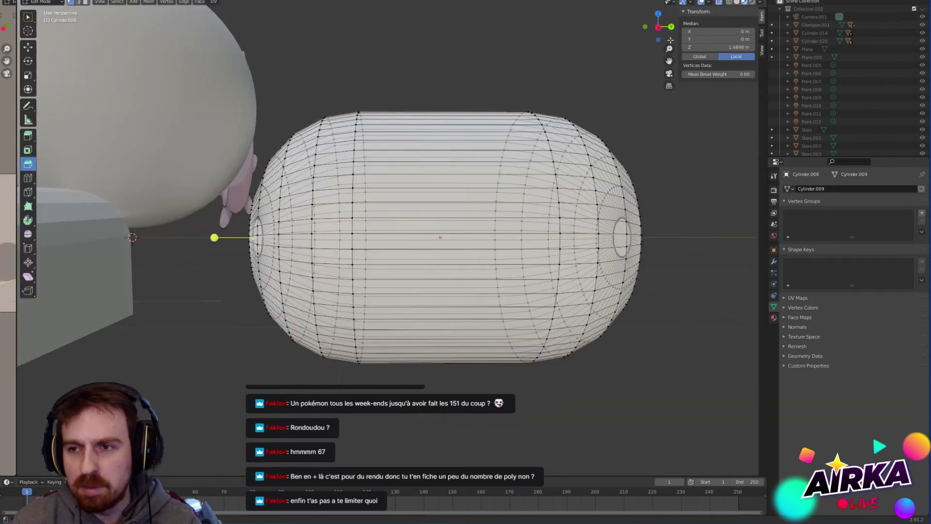
pyautogui.click(658, 26)
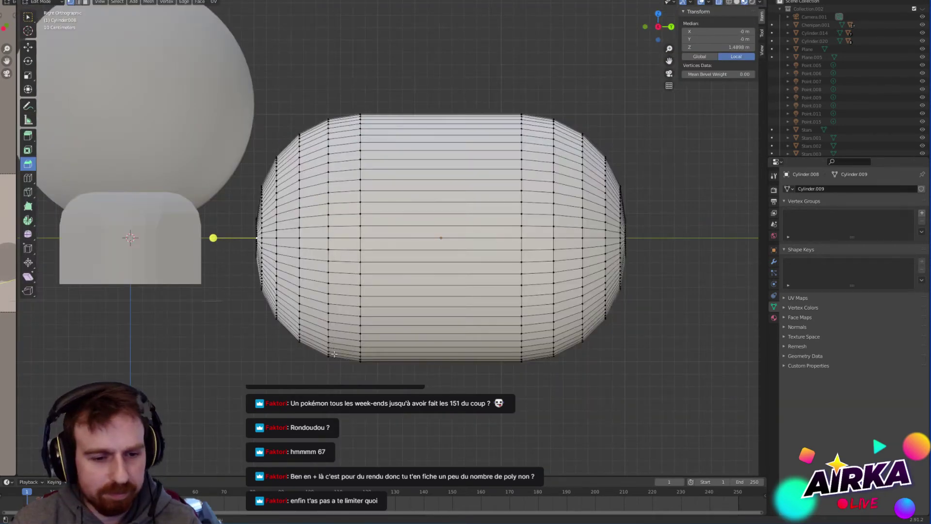
pyautogui.press('Tab')
pyautogui.hotkey('shift', 'a')
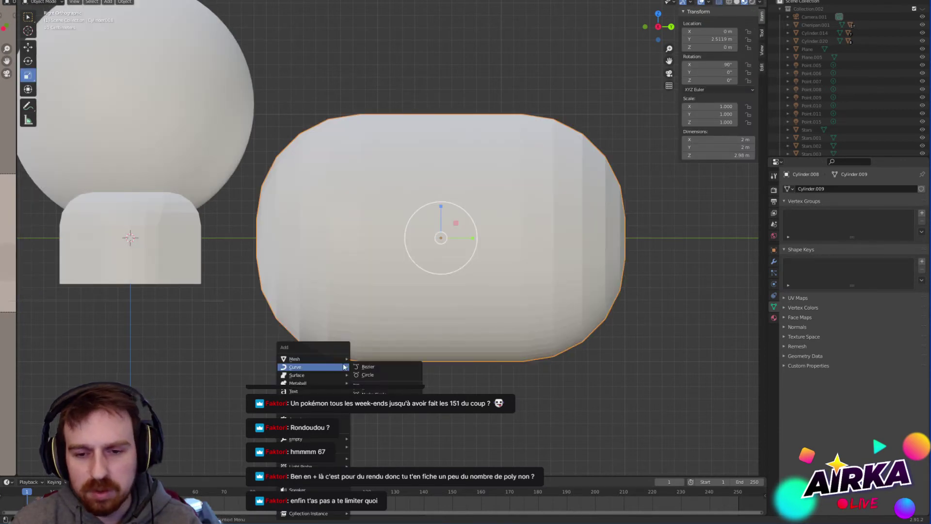
pyautogui.moveTo(337, 361)
pyautogui.click(385, 363)
pyautogui.scroll(-5, 342, 260)
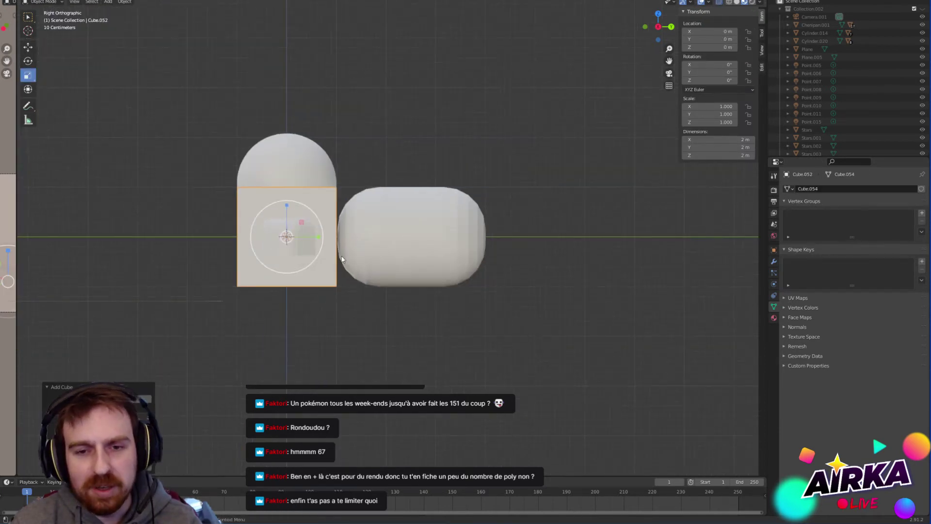
pyautogui.click(28, 47)
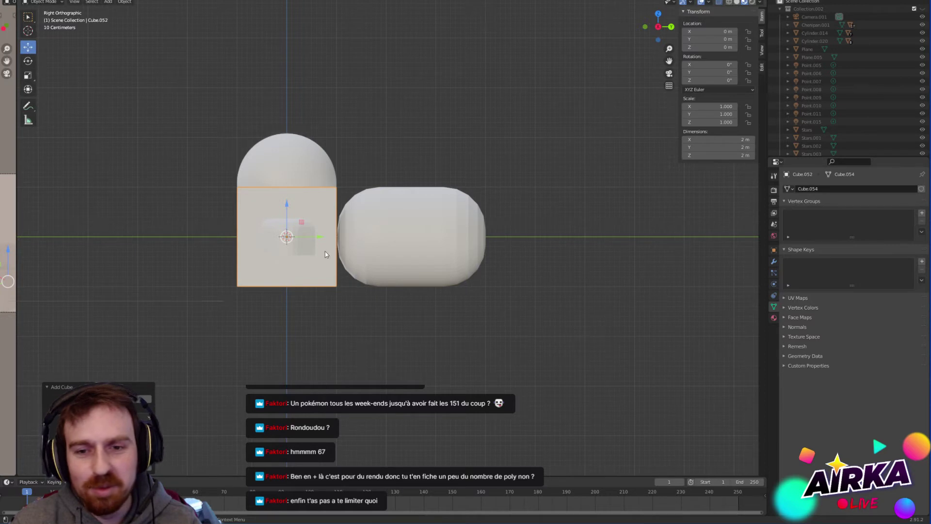
# Step: Move the cube over the capsule's lower half, at about Y 2.52 m and Z -0.98 m, and stretch it along Y to about 3.93 m
pyautogui.moveTo(320, 238); pyautogui.dragTo(409, 258)
pyautogui.scroll(3, 408, 258)
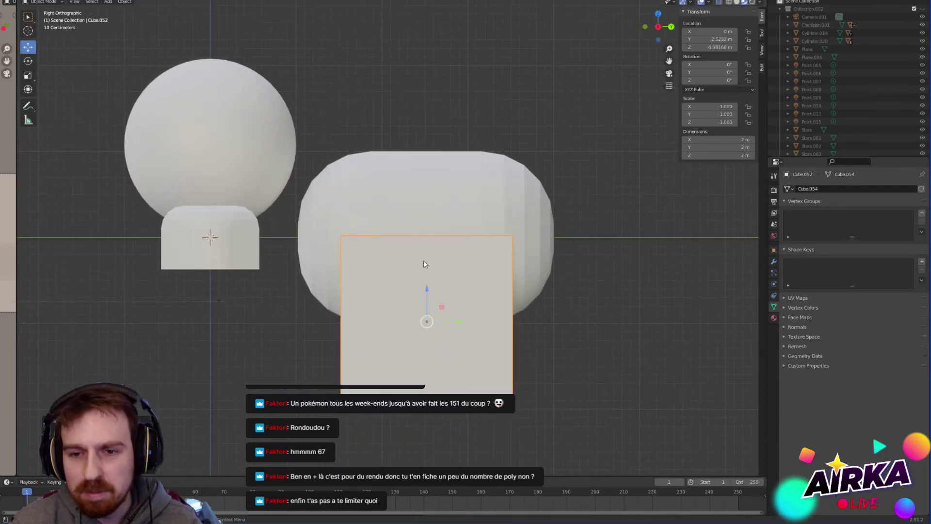
pyautogui.scroll(2, 423, 264)
pyautogui.click(30, 76)
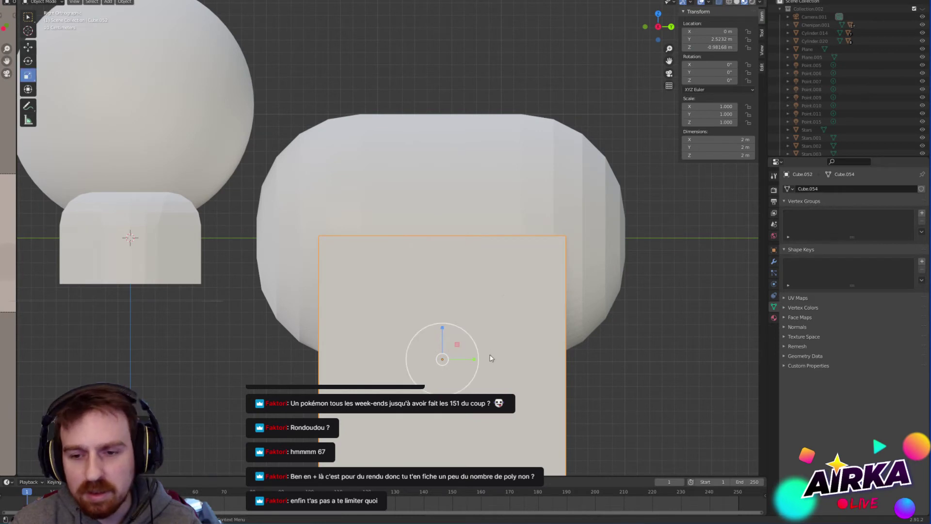
pyautogui.moveTo(474, 363); pyautogui.dragTo(511, 357)
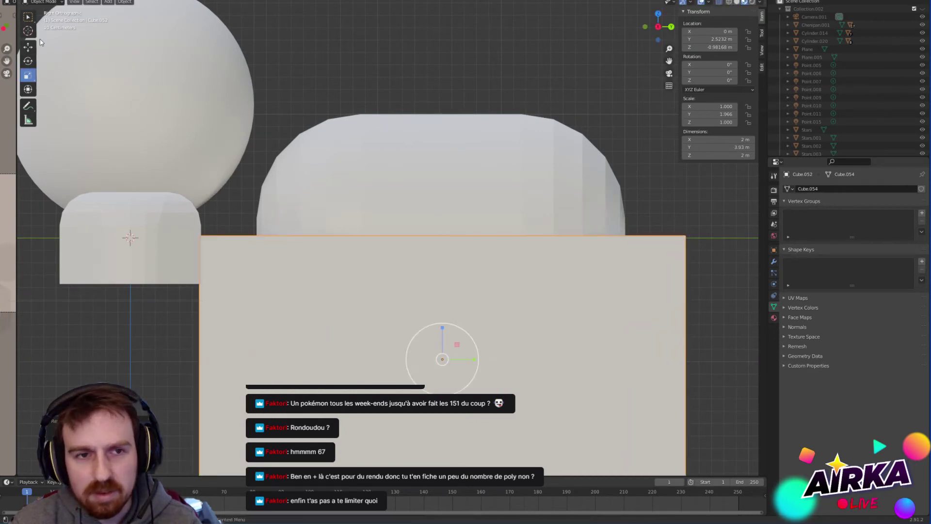
pyautogui.click(29, 60)
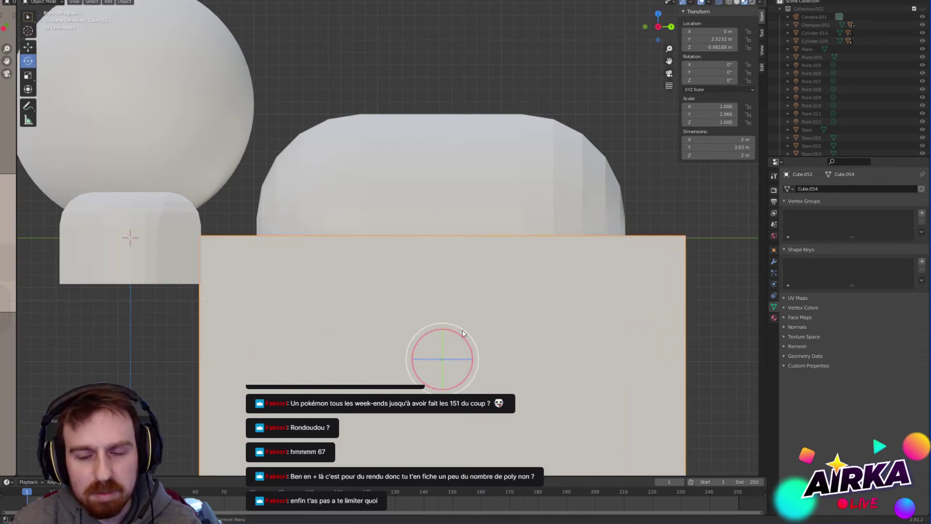
pyautogui.click(28, 47)
pyautogui.scroll(1, 396, 281)
pyautogui.moveTo(452, 359); pyautogui.dragTo(454, 361)
# Step: Add the capsule to the selection and subtract the cube from it with the Bool Tool's Auto Boolean Difference
pyautogui.click(515, 289)
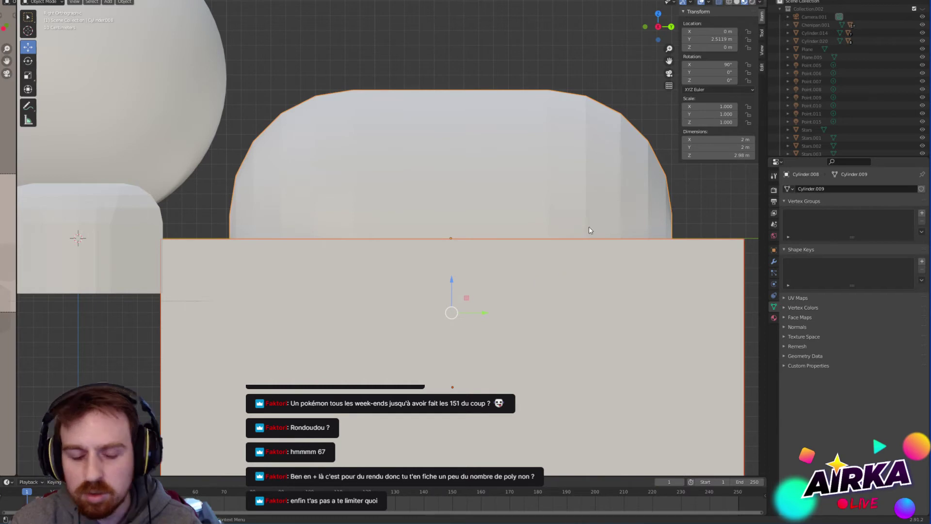
pyautogui.click(762, 67)
pyautogui.click(685, 11)
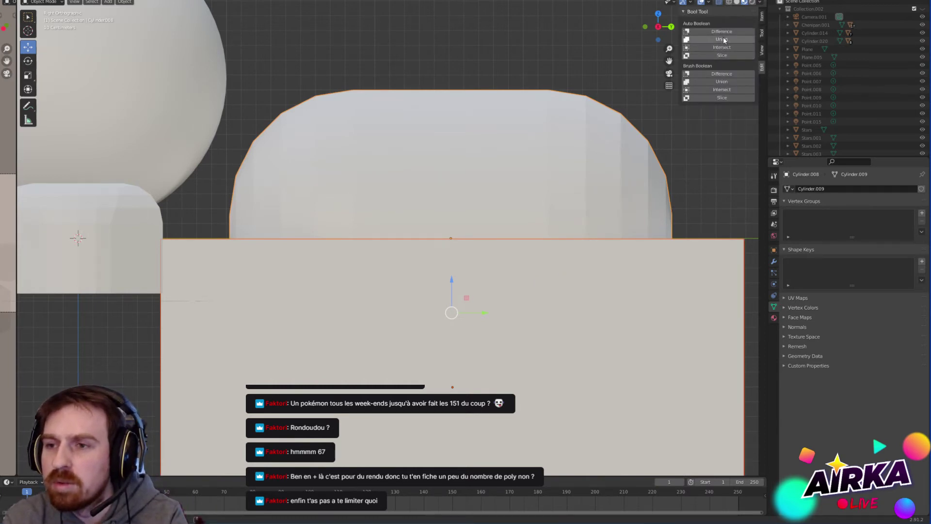
pyautogui.click(721, 40)
# Step: Examine the cut base of the half capsule and the vertices along its lower rim in Edit Mode
pyautogui.moveTo(557, 119); pyautogui.dragTo(565, 136, button='middle')
pyautogui.press('Tab')
pyautogui.moveTo(469, 255); pyautogui.dragTo(445, 247, button='middle')
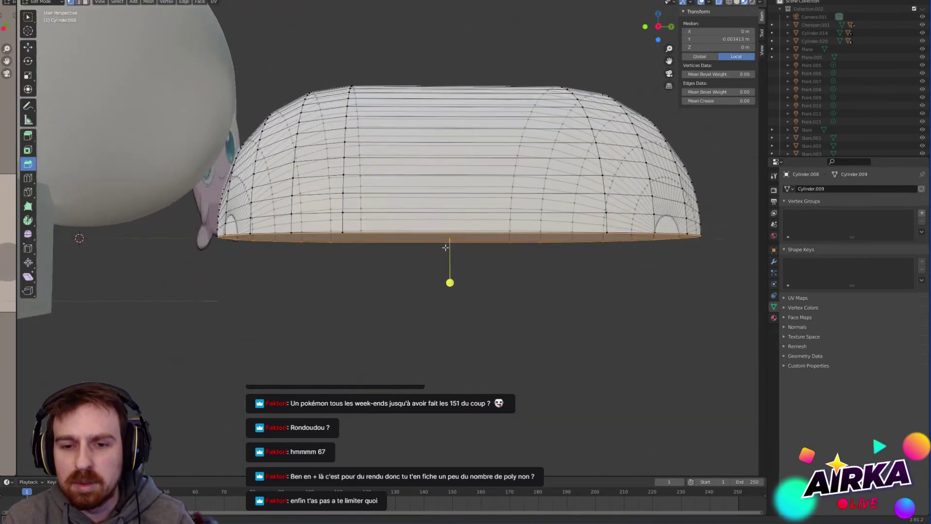
pyautogui.scroll(4, 308, 266)
pyautogui.moveTo(293, 261); pyautogui.dragTo(360, 264, button='middle')
pyautogui.moveTo(479, 277); pyautogui.dragTo(418, 264, button='middle')
pyautogui.scroll(-3, 475, 262)
pyautogui.moveTo(474, 261)
pyautogui.mouseDown(button='middle')
pyautogui.moveTo(521, 258)
pyautogui.moveTo(484, 258)
pyautogui.mouseUp(button='middle')
pyautogui.hotkey('alt', 'z')
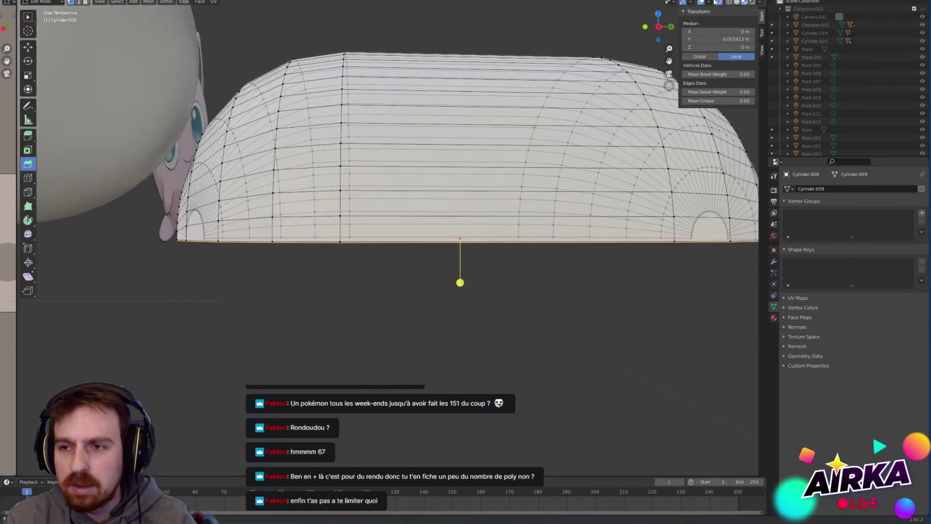
pyautogui.click(658, 27)
pyautogui.scroll(6, 378, 216)
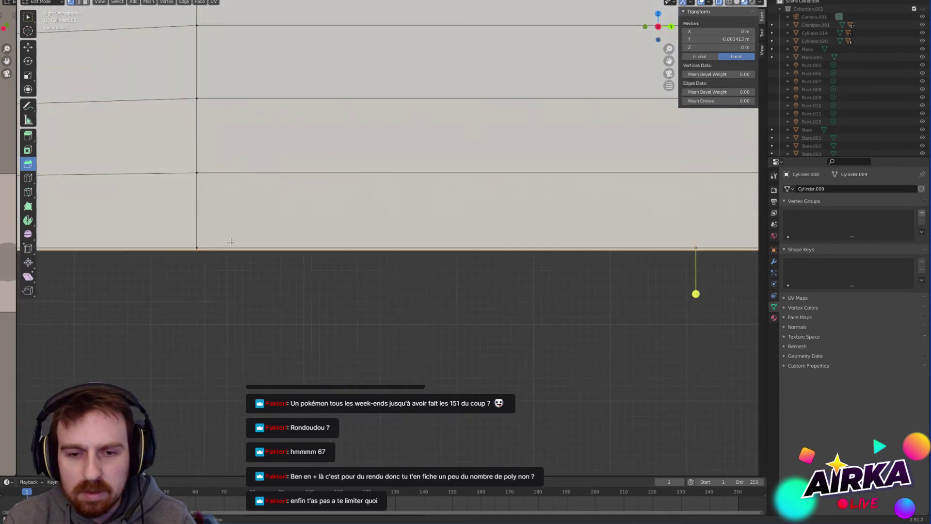
pyautogui.click(178, 246)
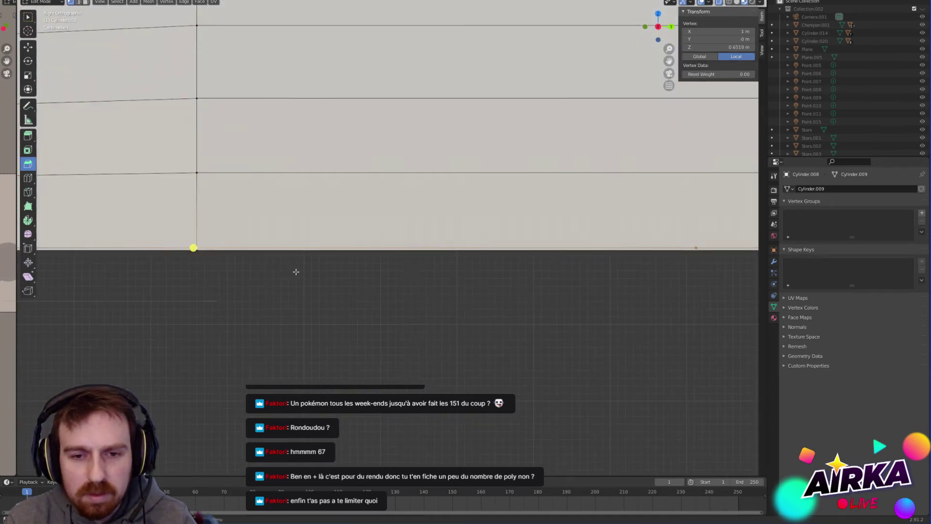
pyautogui.scroll(-6, 247, 261)
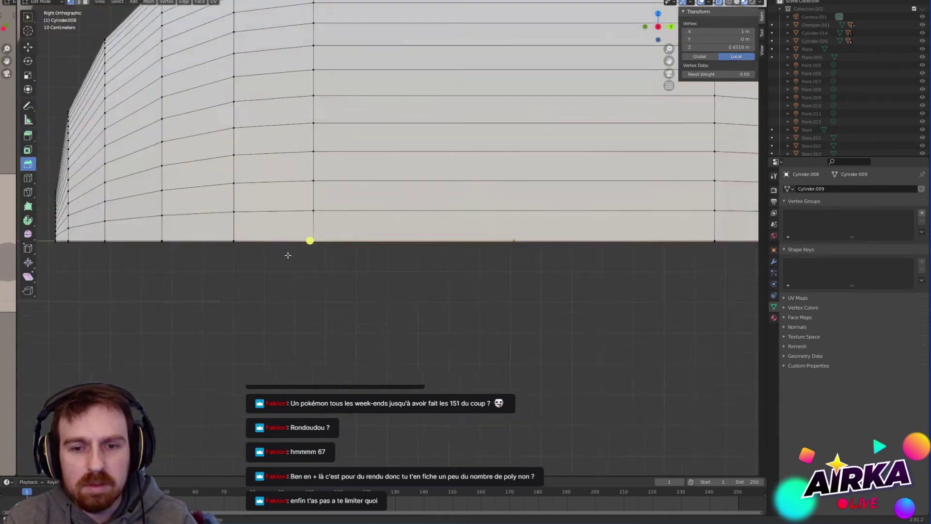
# Step: Undo the cut, raise the cube slightly, and subtract it from the capsule again
pyautogui.keyDown('alt'); pyautogui.click(419, 272); pyautogui.keyUp('alt')
pyautogui.press('Tab')
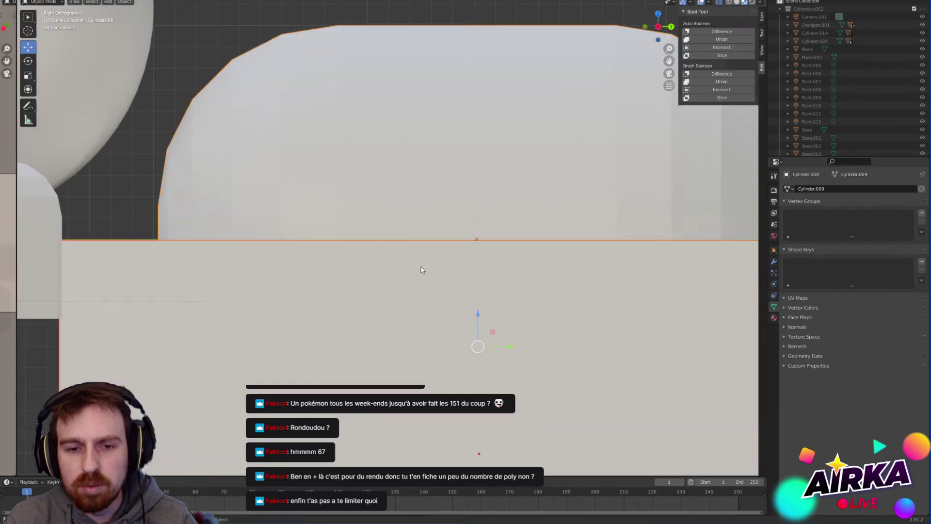
pyautogui.click(332, 312)
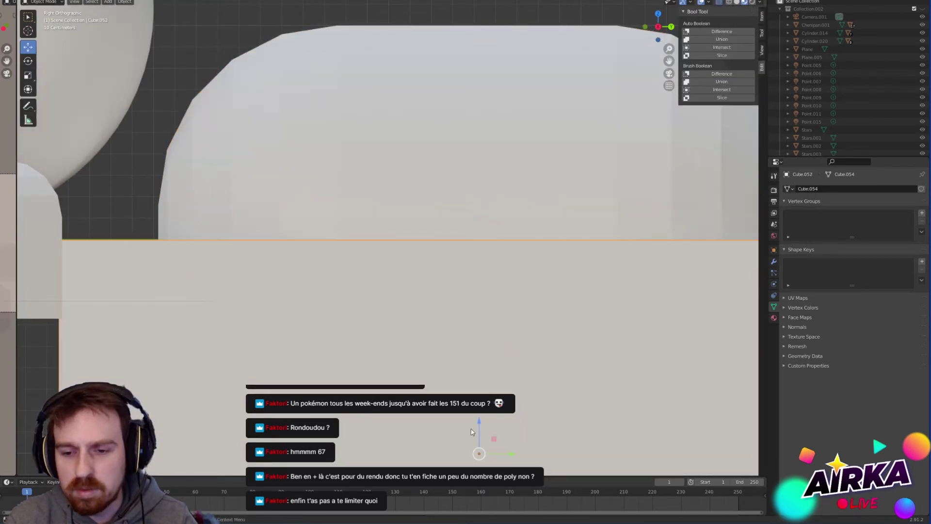
pyautogui.click(418, 197)
pyautogui.press('Tab')
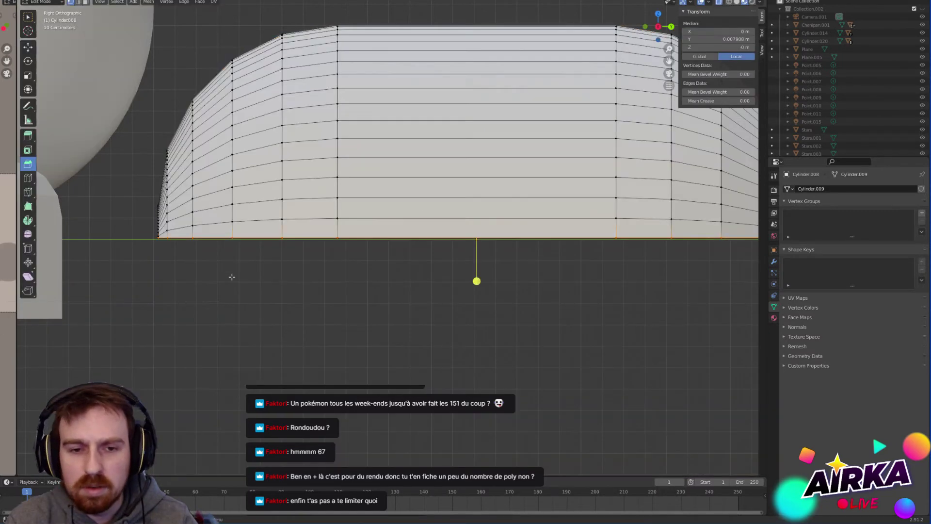
# Step: Try to bevel the edges around the half capsule's flat base, and undo the bevel
pyautogui.moveTo(210, 252); pyautogui.dragTo(225, 243, button='middle')
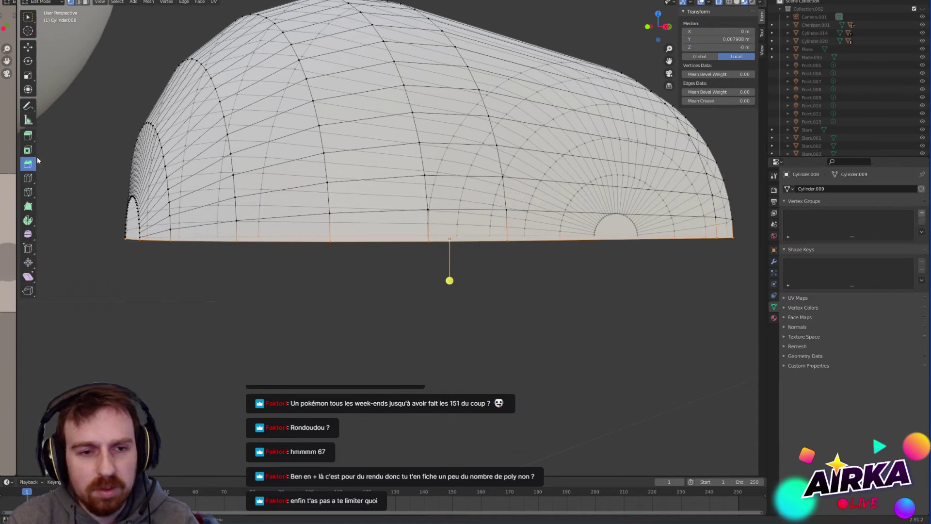
pyautogui.moveTo(451, 281); pyautogui.dragTo(457, 243)
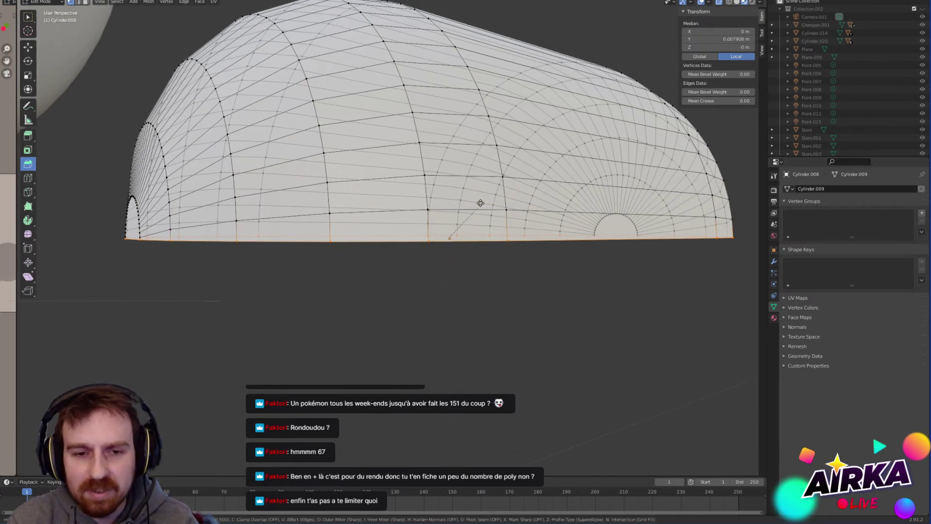
pyautogui.moveTo(480, 202)
pyautogui.mouseDown()
pyautogui.moveTo(482, 188)
pyautogui.moveTo(482, 202)
pyautogui.mouseUp()
pyautogui.click(523, 325)
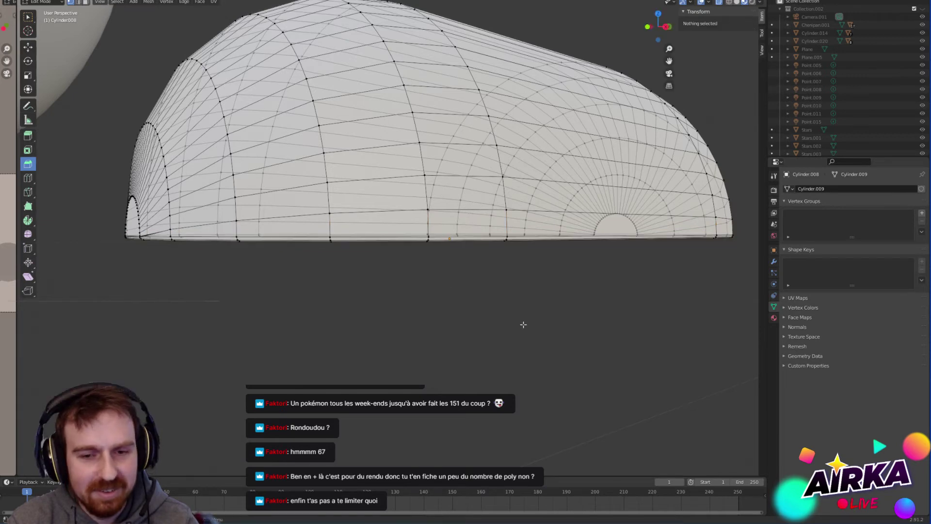
pyautogui.moveTo(523, 324); pyautogui.dragTo(115, 177, button='middle')
pyautogui.keyDown('alt'); pyautogui.click(323, 205); pyautogui.keyUp('alt')
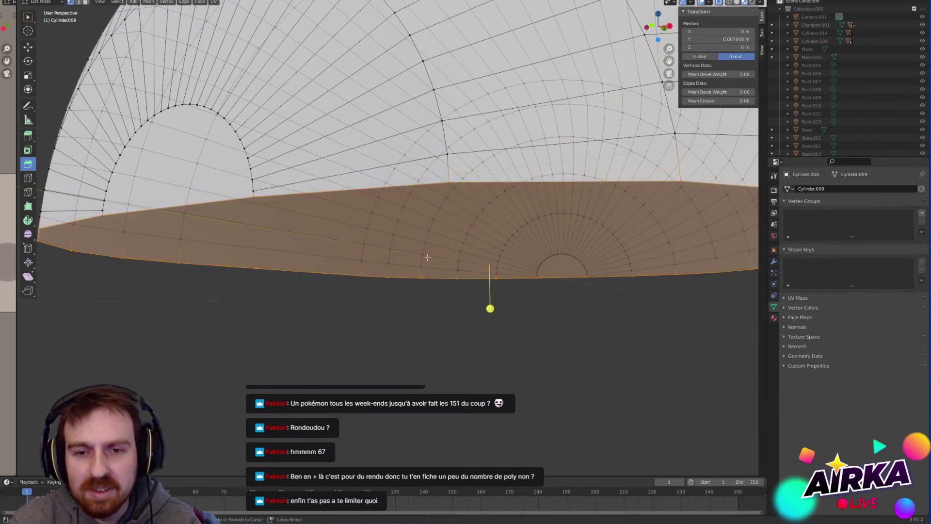
# Step: Return to Object Mode and shade the half capsule smooth
pyautogui.press('KP_Divide')
pyautogui.press('Tab')
pyautogui.hotkey('alt', 'z')
pyautogui.scroll(-6, 451, 268)
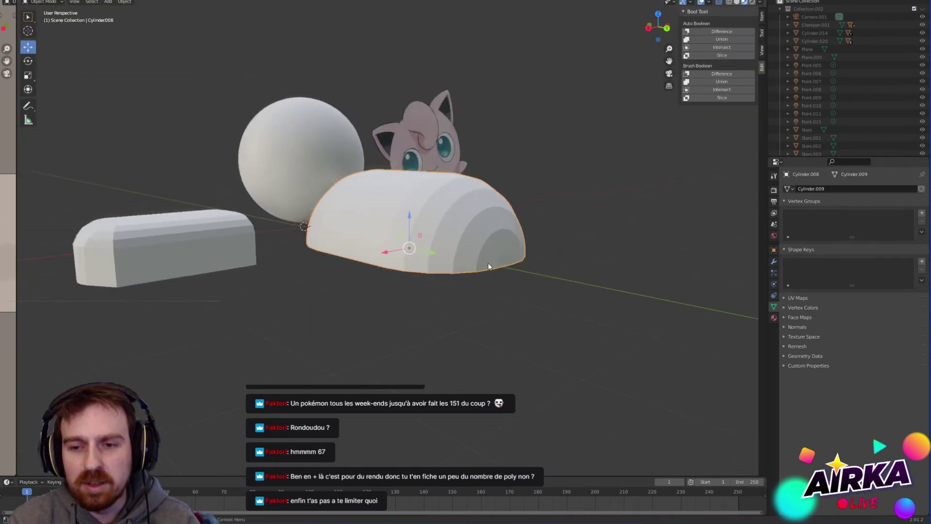
pyautogui.moveTo(487, 263)
pyautogui.mouseDown(button='middle')
pyautogui.moveTo(419, 263)
pyautogui.moveTo(463, 243)
pyautogui.mouseUp(button='middle')
pyautogui.rightClick(414, 260)
pyautogui.click(414, 261)
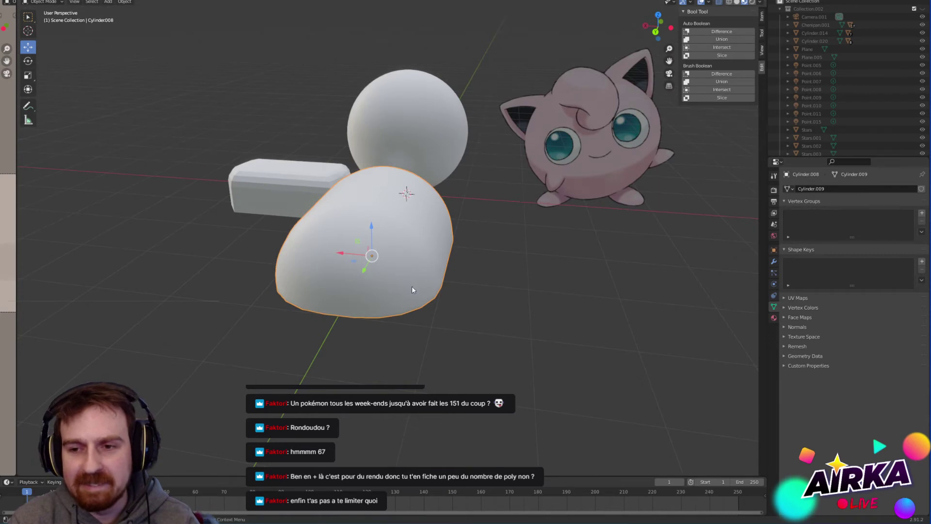
# Step: Select the half capsule's front end face in Edit Mode and pull it outward along the Y axis
pyautogui.moveTo(412, 286); pyautogui.dragTo(404, 321, button='middle')
pyautogui.press('Tab')
pyautogui.press('3')
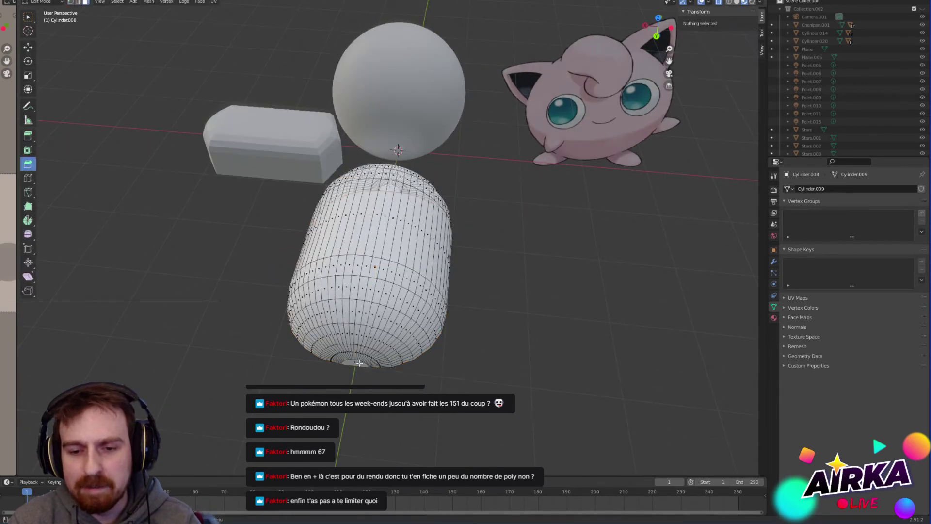
pyautogui.click(356, 370)
pyautogui.click(29, 52)
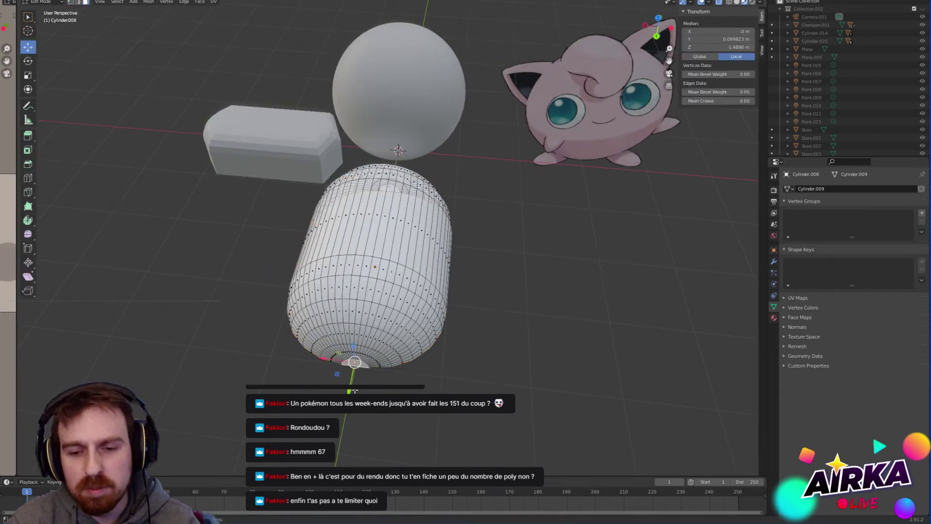
pyautogui.moveTo(351, 391); pyautogui.dragTo(350, 397)
pyautogui.hotkey('ctrl', 'z')
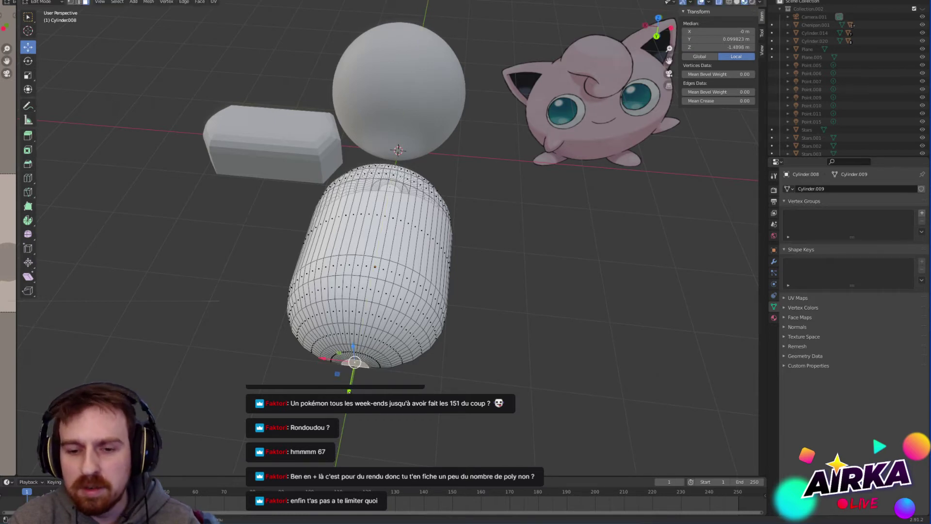
pyautogui.moveTo(349, 391); pyautogui.dragTo(350, 422)
pyautogui.press('Tab')
# Step: Delete the long bevelled box beside the sphere
pyautogui.scroll(-3, 468, 357)
pyautogui.moveTo(471, 356); pyautogui.dragTo(493, 270, button='middle')
pyautogui.scroll(3, 254, 233)
pyautogui.click(227, 205)
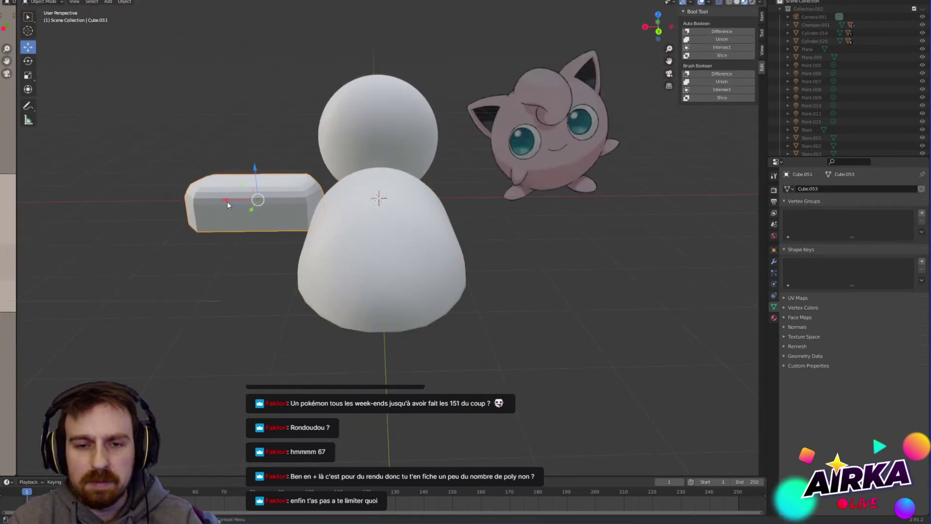
pyautogui.press('Delete')
# Step: Duplicate the half capsule to the side of the original and delete the duplicate
pyautogui.click(414, 290)
pyautogui.hotkey('shift', 'd')
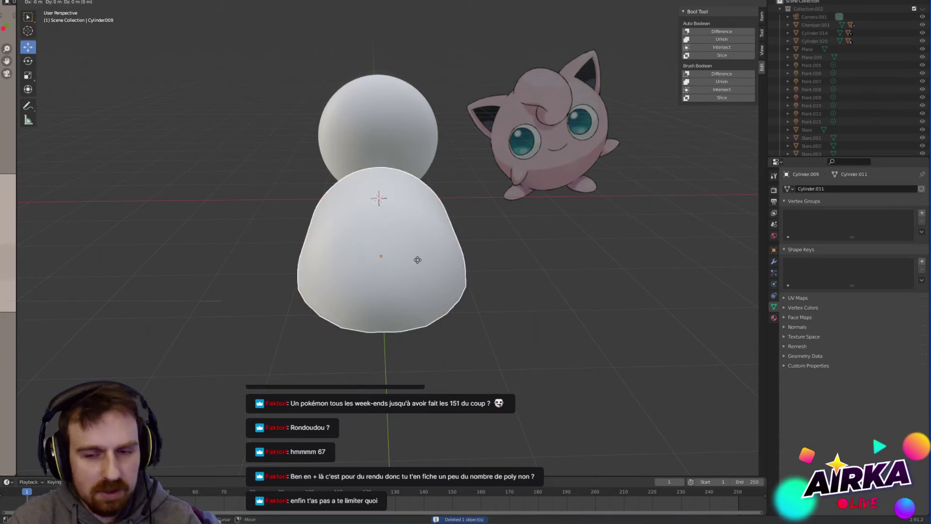
pyautogui.click(539, 266)
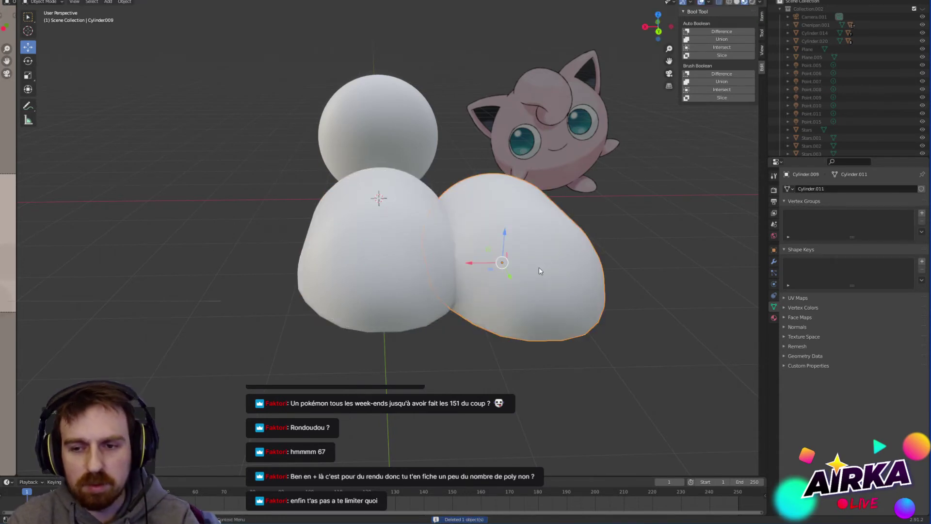
pyautogui.press('Delete')
# Step: Scale the half capsule down to foot size below the sphere and shift it along X to one side
pyautogui.click(411, 253)
pyautogui.click(28, 75)
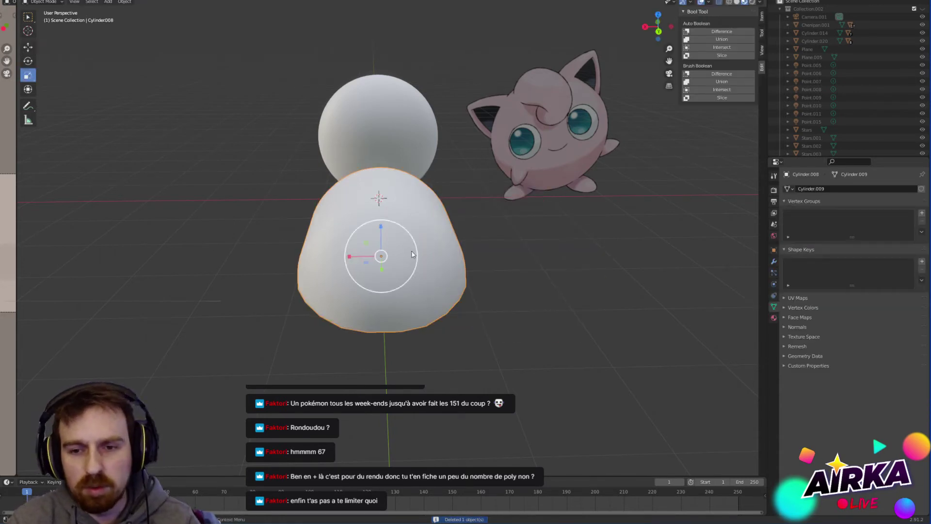
pyautogui.moveTo(411, 254); pyautogui.dragTo(383, 224)
pyautogui.click(27, 48)
pyautogui.scroll(4, 395, 189)
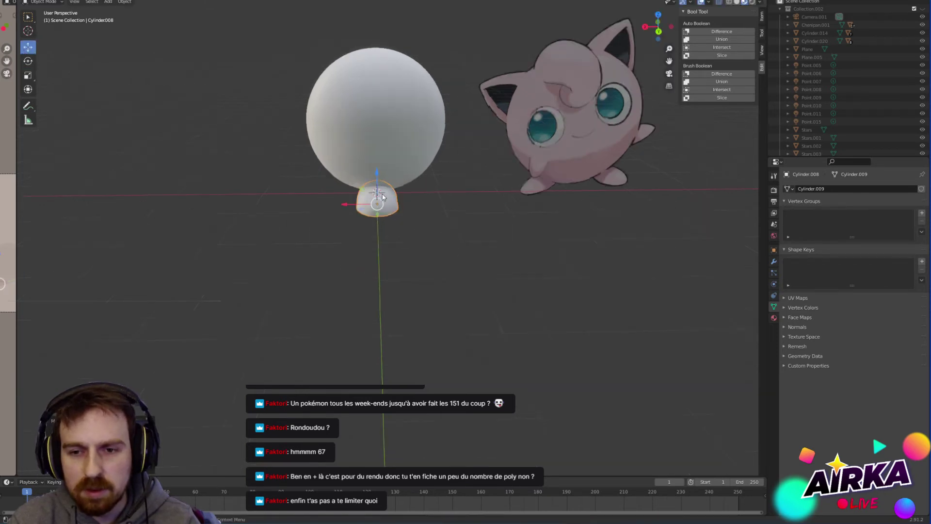
pyautogui.moveTo(413, 182); pyautogui.dragTo(334, 198, button='middle')
pyautogui.moveTo(334, 198); pyautogui.dragTo(270, 203)
# Step: Duplicate the foot along the X axis to the opposite side of the sphere
pyautogui.hotkey('shift', 'd')
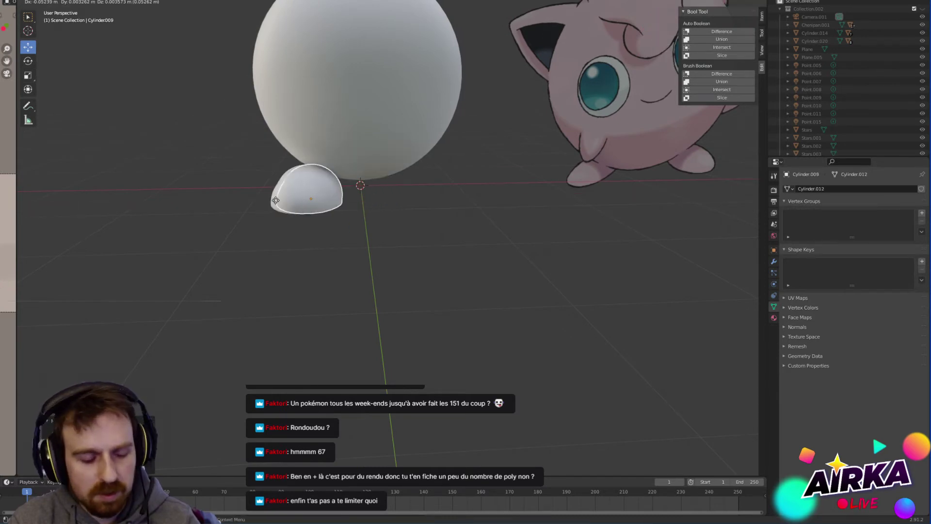
pyautogui.press('x')
pyautogui.click(416, 221)
# Step: Rotate each of the two feet outward beneath the sphere to resemble the Jigglypuff reference
pyautogui.moveTo(435, 303); pyautogui.dragTo(441, 204, button='middle')
pyautogui.scroll(-5, 441, 205)
pyautogui.scroll(4, 407, 291)
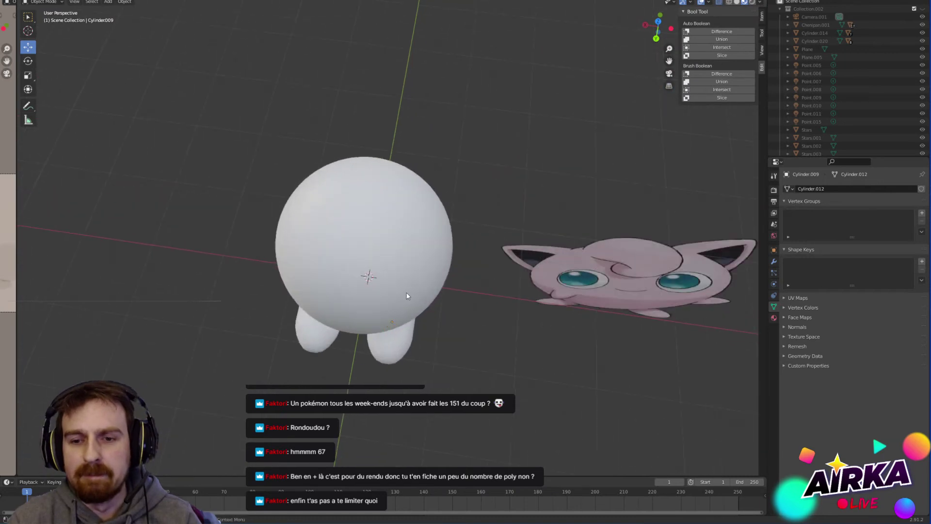
pyautogui.moveTo(400, 243); pyautogui.dragTo(453, 310, button='middle')
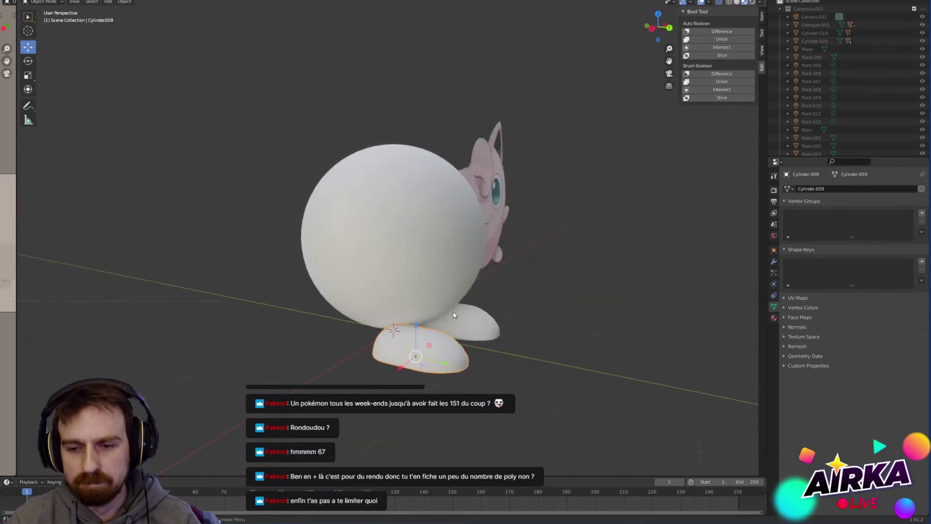
pyautogui.click(426, 365)
pyautogui.moveTo(469, 346); pyautogui.dragTo(530, 285, button='middle')
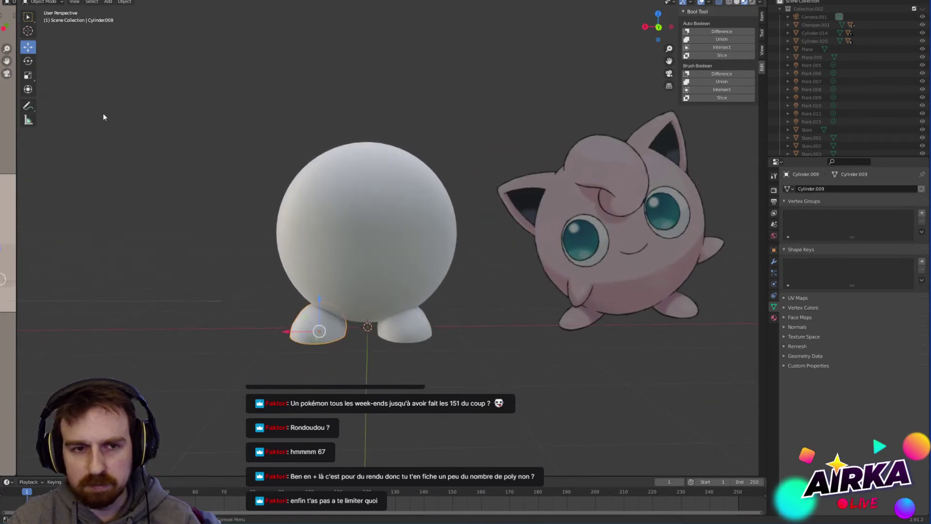
pyautogui.click(28, 89)
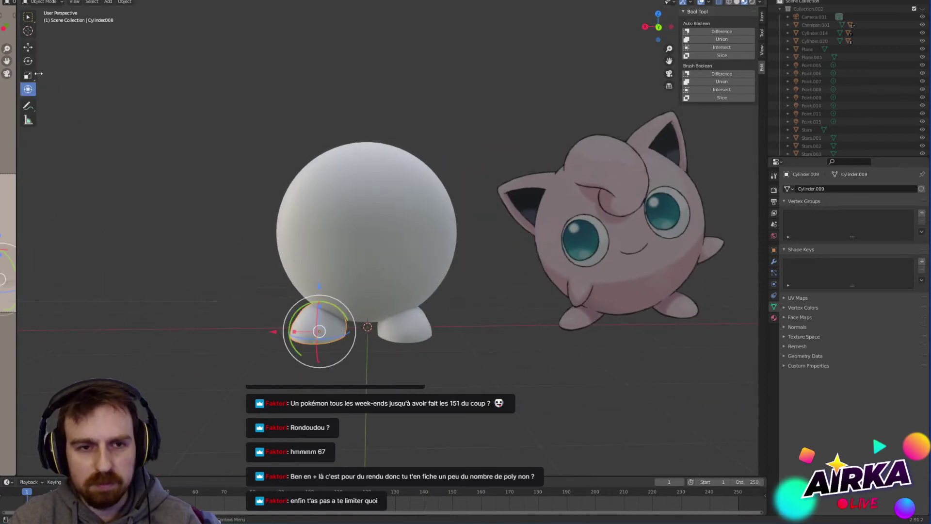
pyautogui.click(27, 61)
pyautogui.moveTo(315, 323); pyautogui.dragTo(282, 341)
pyautogui.click(402, 340)
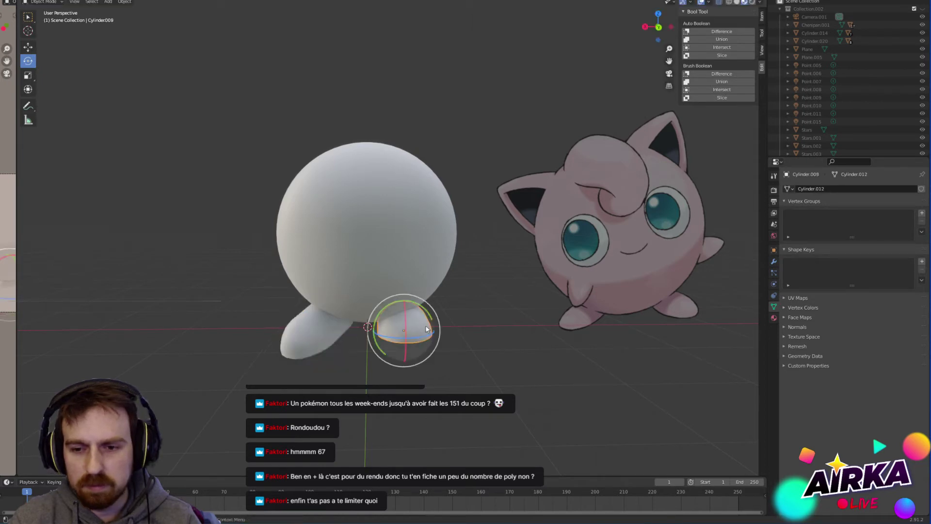
pyautogui.moveTo(426, 328); pyautogui.dragTo(412, 342)
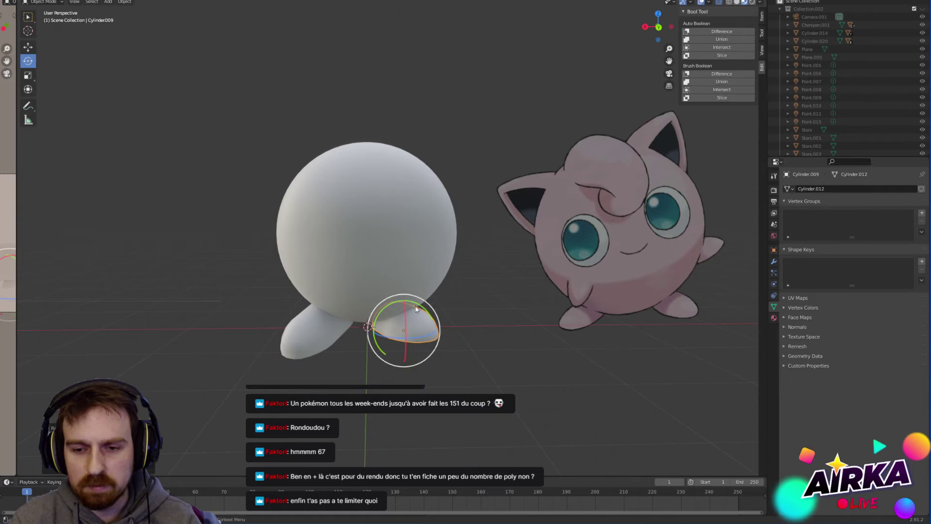
# Step: Rotate the selected foot about its own axes so it points outward beneath the sphere
pyautogui.click(364, 1)
pyautogui.click(350, 26)
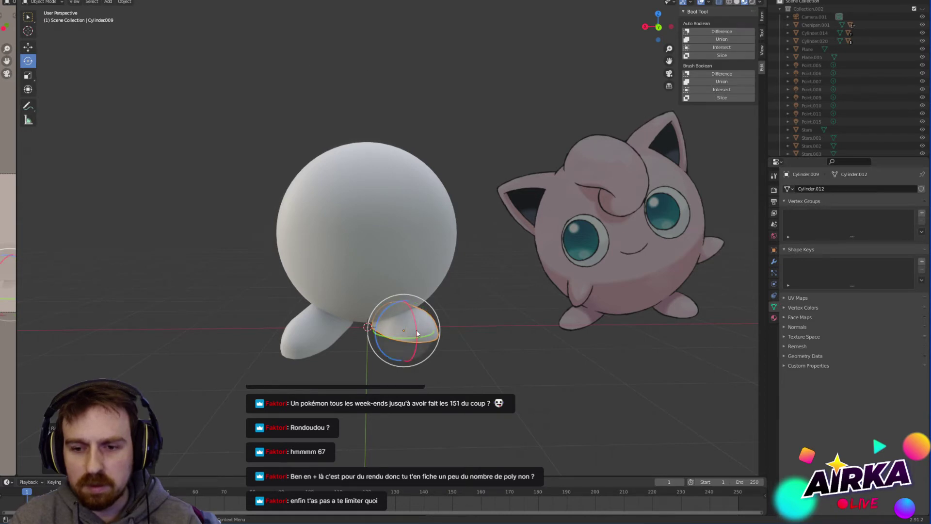
pyautogui.click(364, 1)
pyautogui.click(361, 34)
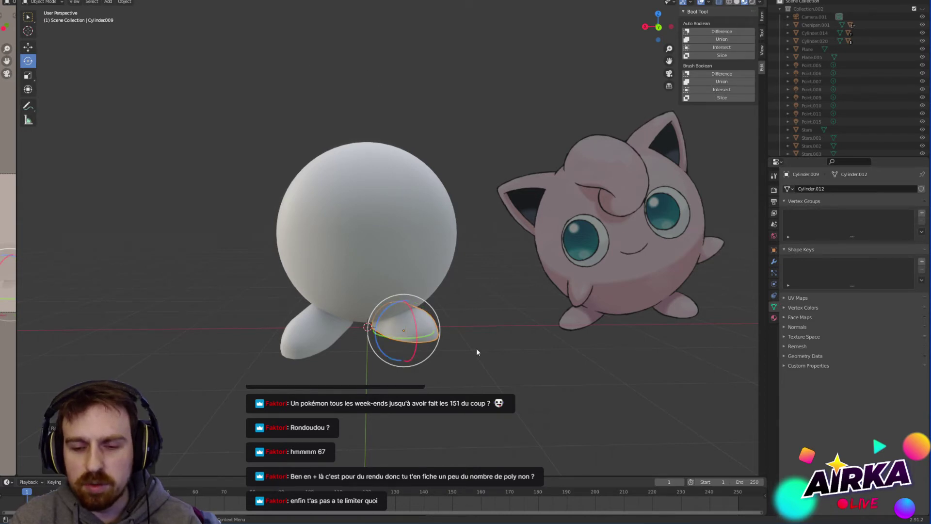
pyautogui.moveTo(476, 348); pyautogui.dragTo(482, 318, button='middle')
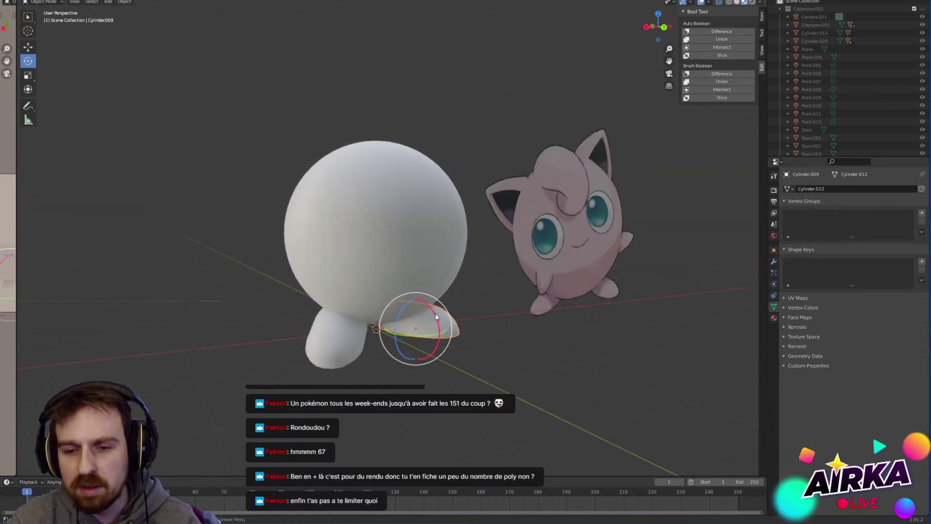
pyautogui.click(505, 315)
pyautogui.moveTo(505, 315)
pyautogui.mouseDown(button='middle')
pyautogui.moveTo(462, 293)
pyautogui.moveTo(424, 330)
pyautogui.moveTo(461, 299)
pyautogui.moveTo(499, 303)
pyautogui.moveTo(475, 333)
pyautogui.moveTo(463, 333)
pyautogui.moveTo(431, 311)
pyautogui.moveTo(449, 299)
pyautogui.moveTo(426, 274)
pyautogui.mouseUp(button='middle')
pyautogui.click(450, 300)
pyautogui.scroll(-3, 450, 301)
pyautogui.scroll(2, 437, 288)
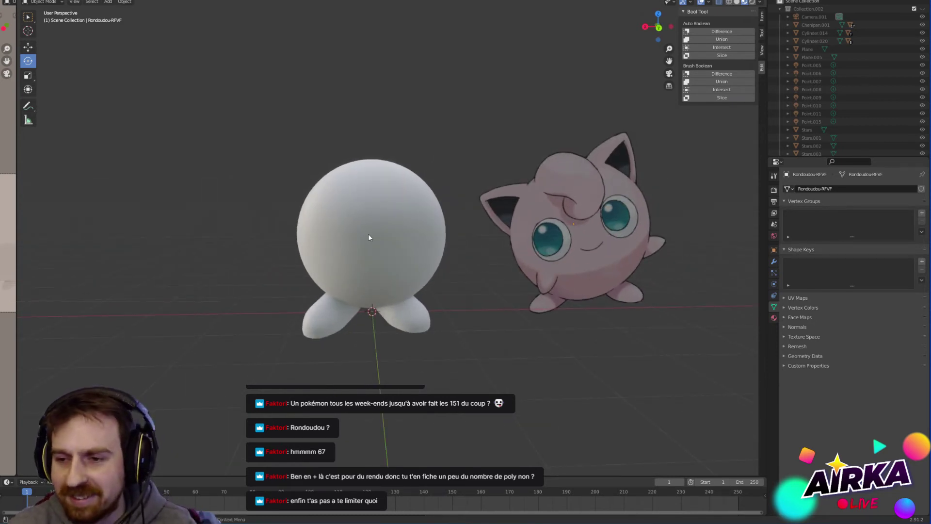
# Step: Add a cube at the sphere's base and move it along X until it stands clear of the body
pyautogui.hotkey('shift', 'a')
pyautogui.moveTo(381, 236)
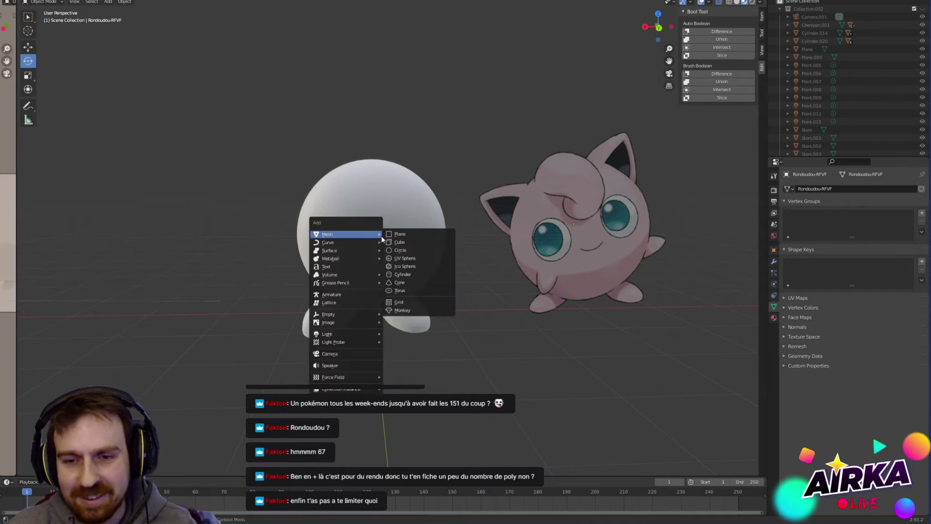
pyautogui.click(417, 247)
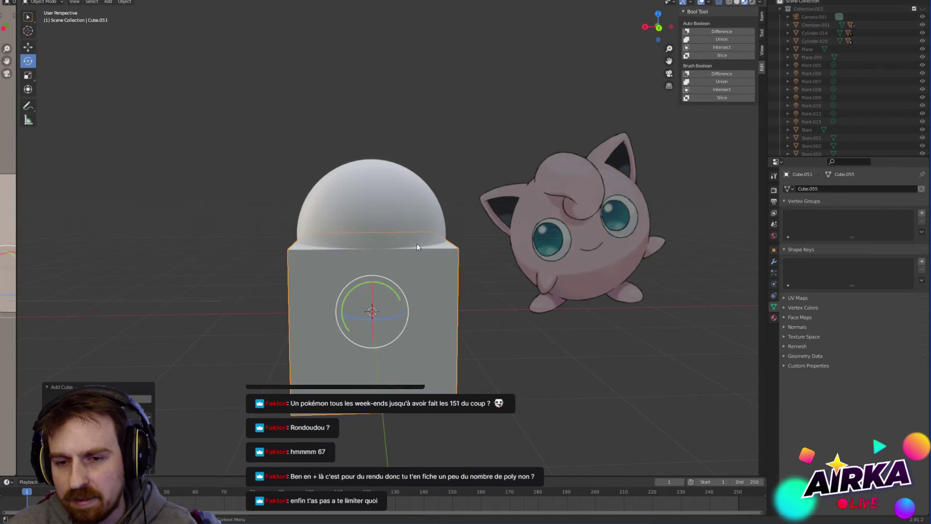
pyautogui.moveTo(417, 247); pyautogui.dragTo(380, 275, button='middle')
pyautogui.click(28, 46)
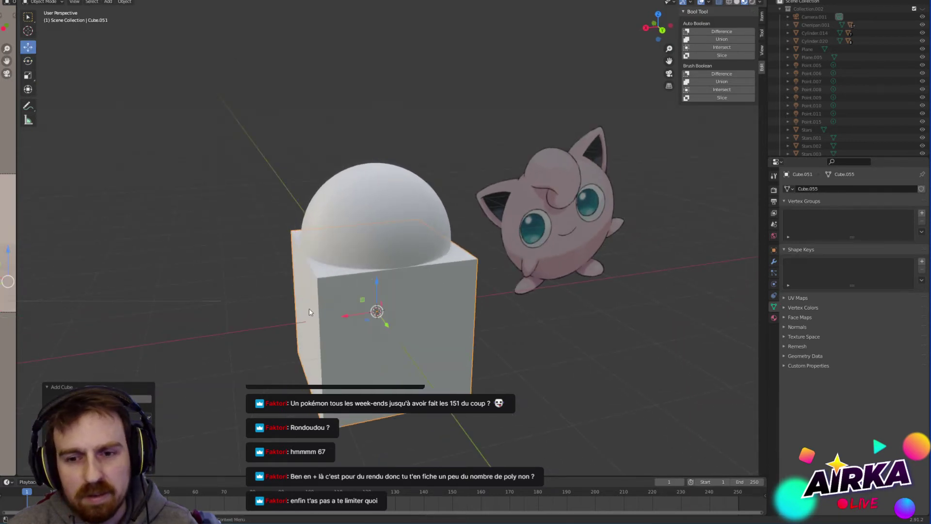
pyautogui.moveTo(347, 316); pyautogui.dragTo(179, 328, button='middle')
# Step: Flatten the whole cube mesh vertically into a low block in Edit Mode
pyautogui.press('Tab')
pyautogui.scroll(-2, 187, 316)
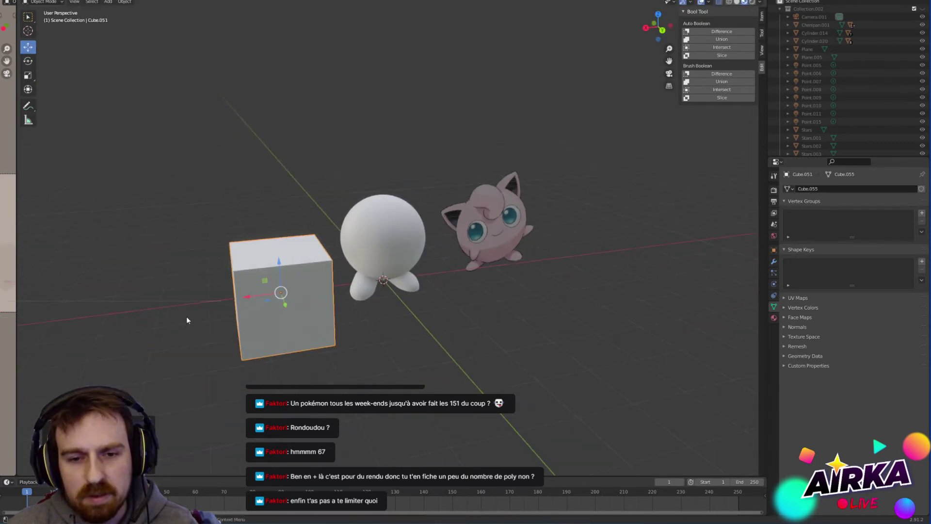
pyautogui.click(274, 251)
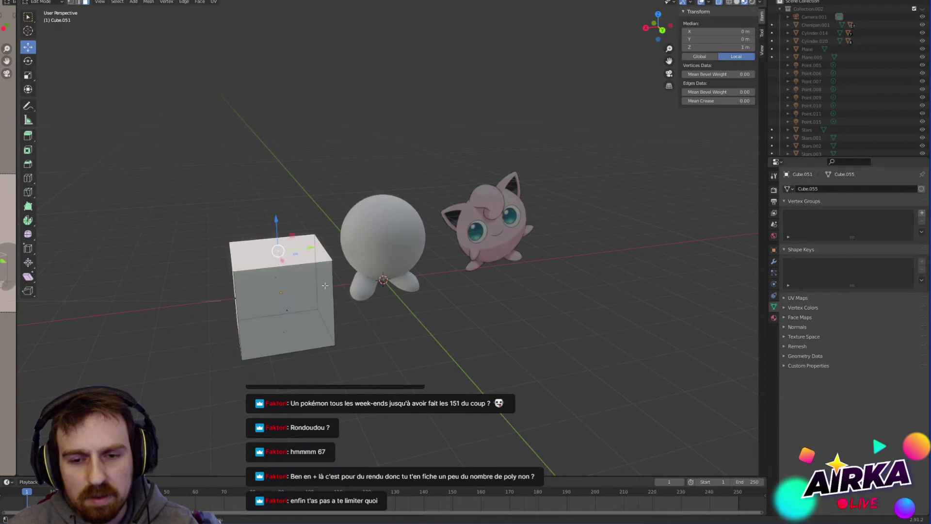
pyautogui.press('a')
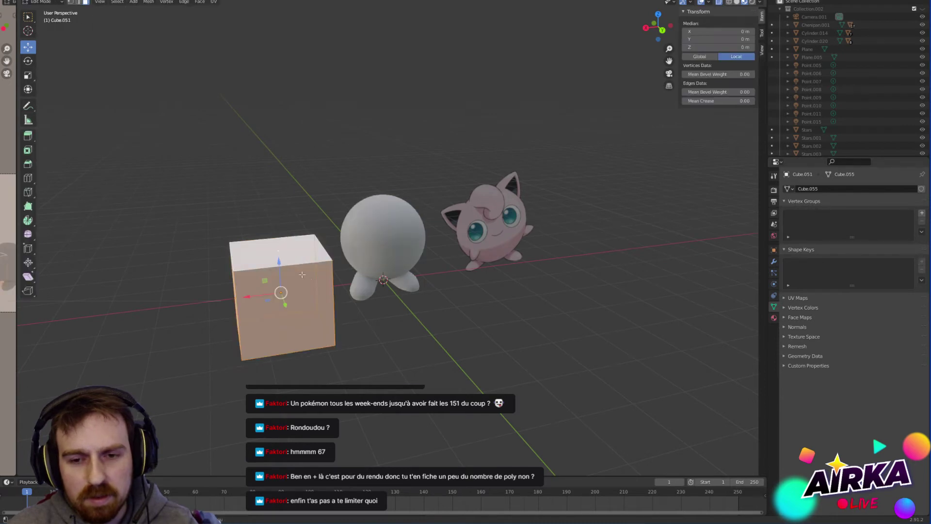
pyautogui.click(28, 74)
pyautogui.moveTo(279, 262); pyautogui.dragTo(283, 280)
pyautogui.moveTo(341, 360); pyautogui.dragTo(322, 303, button='middle')
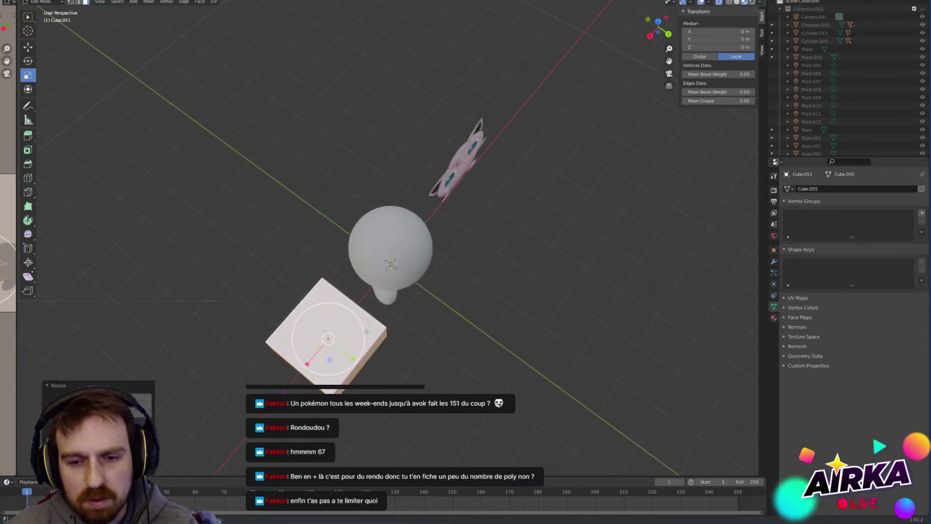
# Step: Shift the vertices of two opposite corners of the block horizontally to form a triangular wedge
pyautogui.hotkey('alt', 'a')
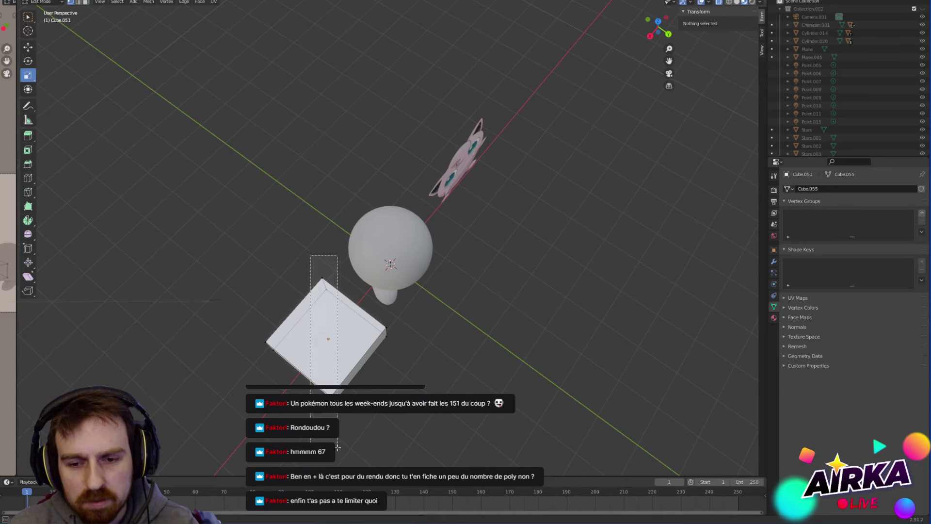
pyautogui.press('a')
pyautogui.click(28, 47)
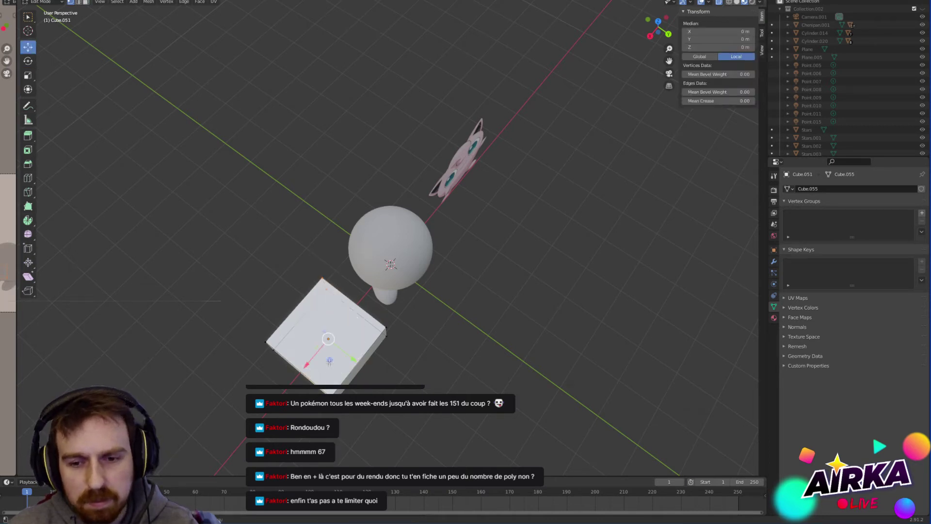
pyautogui.moveTo(329, 361); pyautogui.dragTo(302, 284)
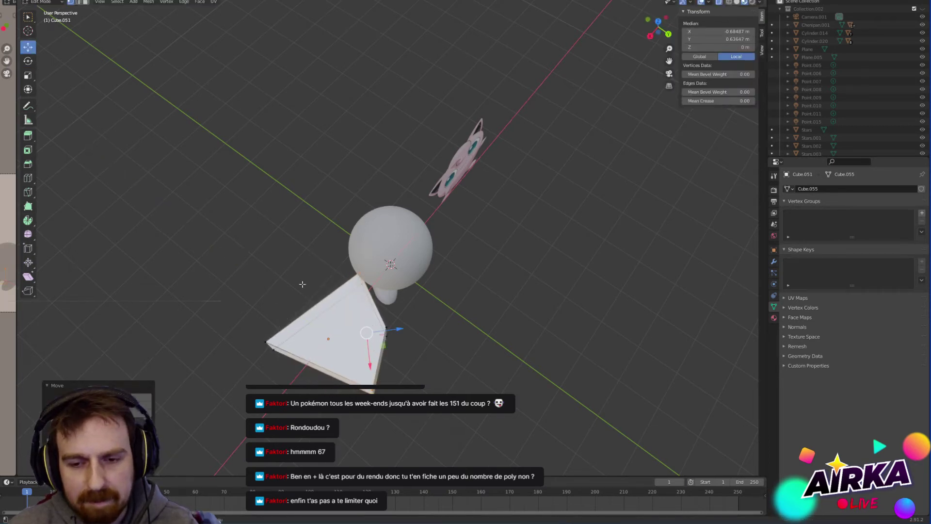
pyautogui.click(28, 75)
pyautogui.moveTo(371, 365); pyautogui.dragTo(369, 356)
pyautogui.click(410, 399)
# Step: Apply the scale of the wedge in Object Mode
pyautogui.moveTo(447, 312); pyautogui.dragTo(447, 342, button='middle')
pyautogui.press('Tab')
pyautogui.hotkey('ctrl', 'a')
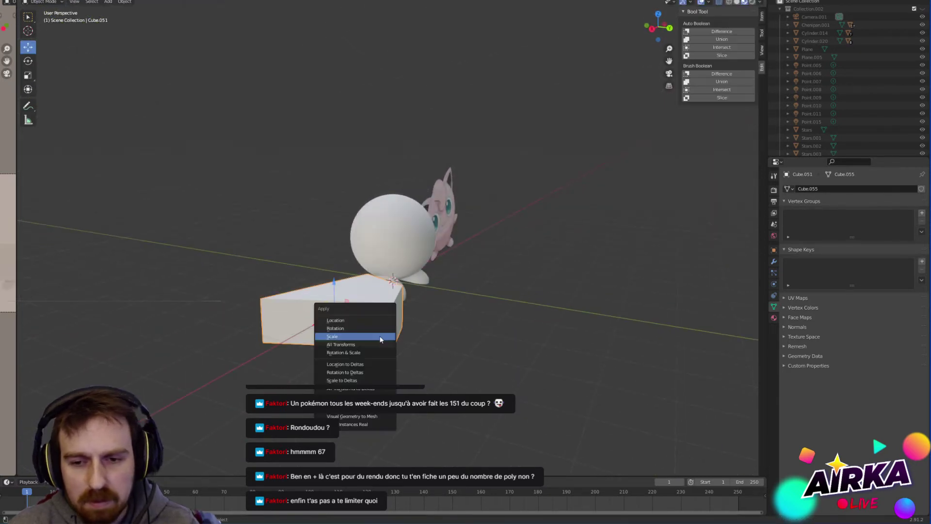
pyautogui.click(380, 339)
# Step: Try beveling all edges of the wedge into rounded segments and shading it smooth
pyautogui.press('Tab')
pyautogui.moveTo(364, 298); pyautogui.dragTo(345, 326, button='middle')
pyautogui.press('a')
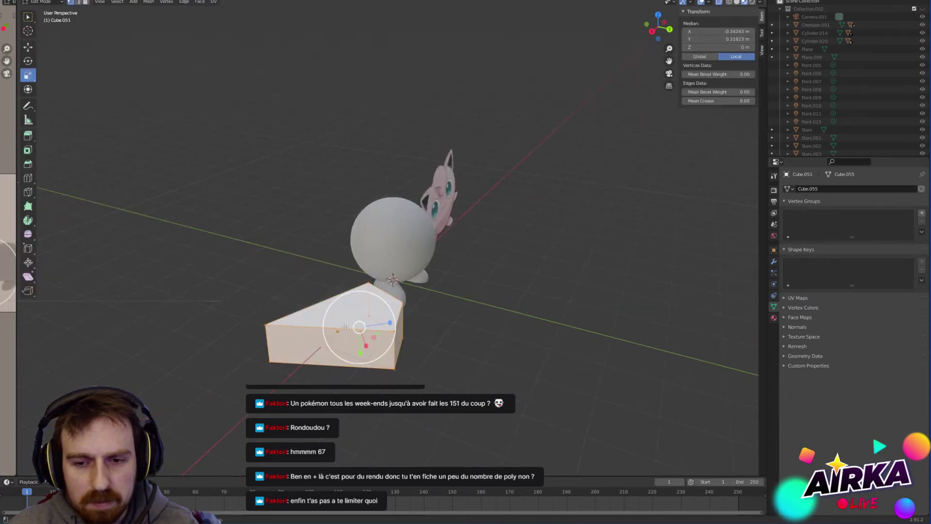
pyautogui.click(28, 166)
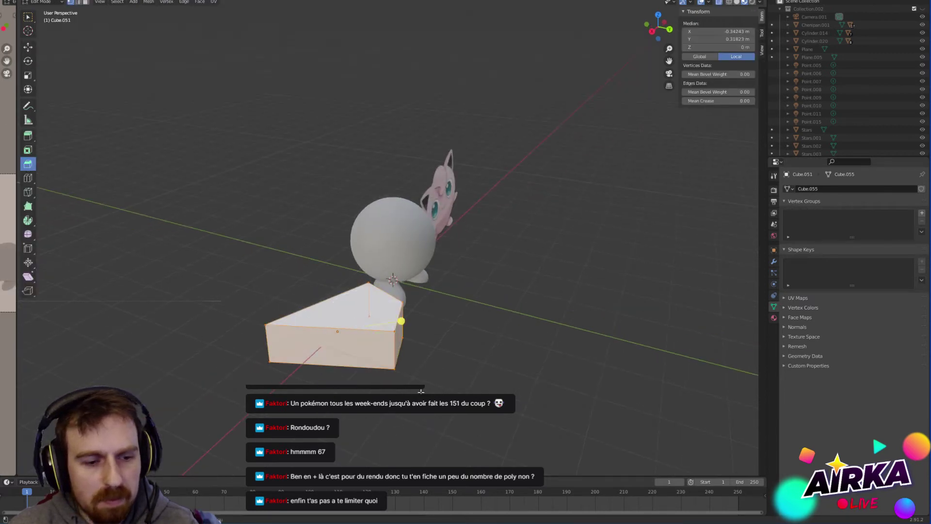
pyautogui.moveTo(400, 319); pyautogui.dragTo(337, 270)
pyautogui.press('Tab')
pyautogui.rightClick(345, 322)
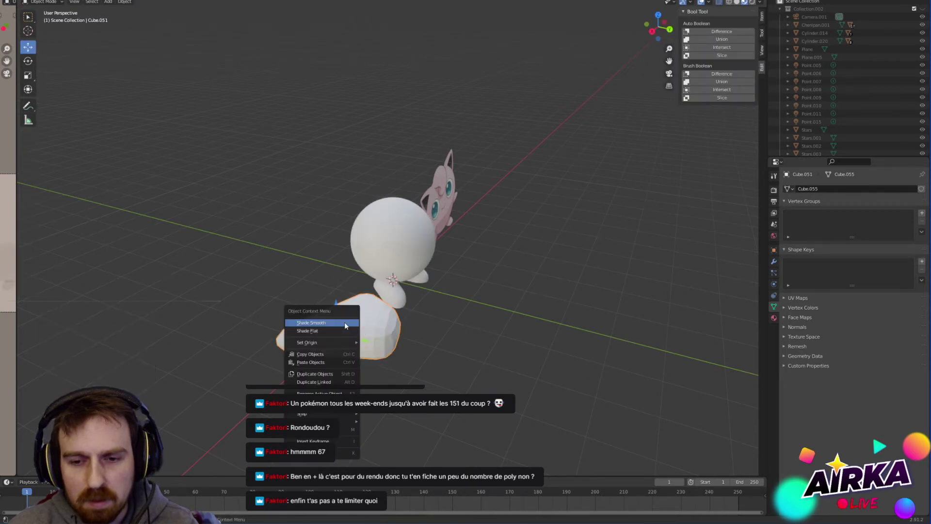
pyautogui.click(344, 322)
pyautogui.moveTo(521, 375); pyautogui.dragTo(539, 409, button='middle')
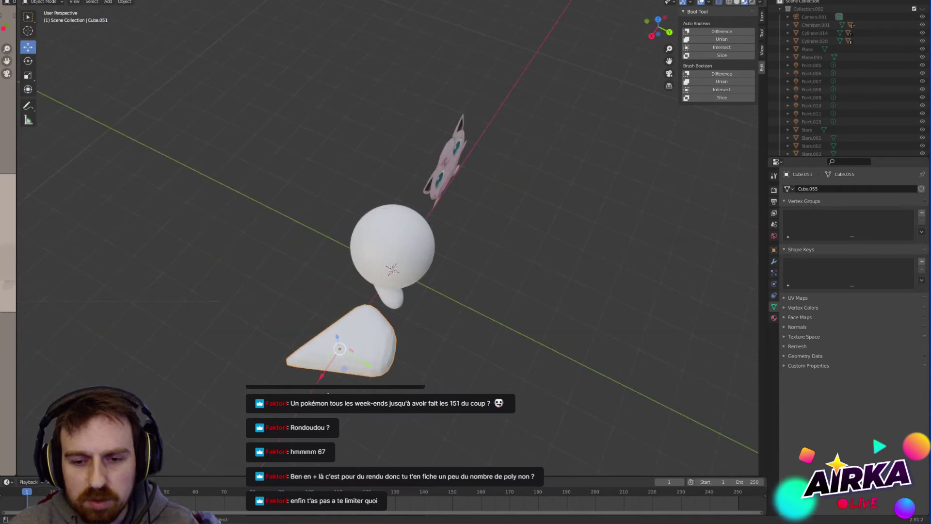
# Step: Try beveling only the short vertical edge at the wedge's narrow tip
pyautogui.press('Tab')
pyautogui.press('a')
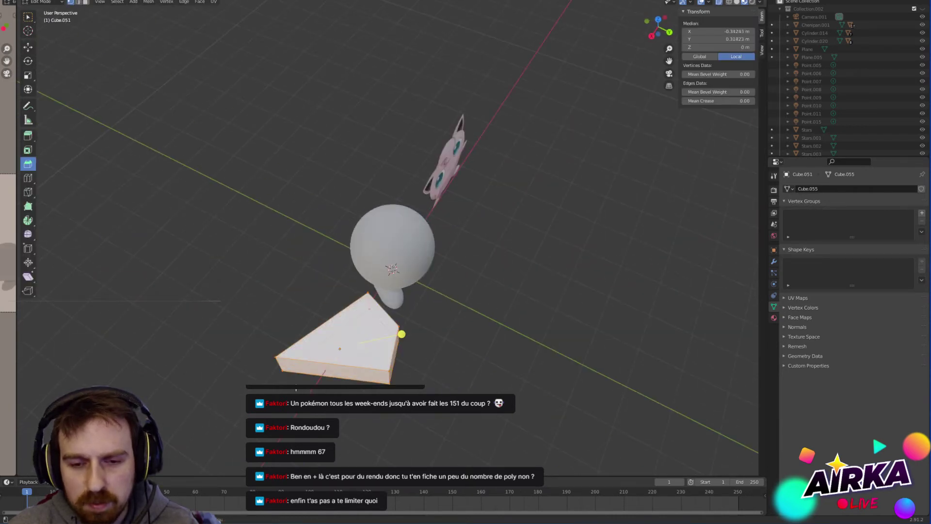
pyautogui.click(285, 380)
pyautogui.moveTo(251, 390); pyautogui.dragTo(244, 275)
pyautogui.hotkey('ctrl', 'z')
pyautogui.press('2')
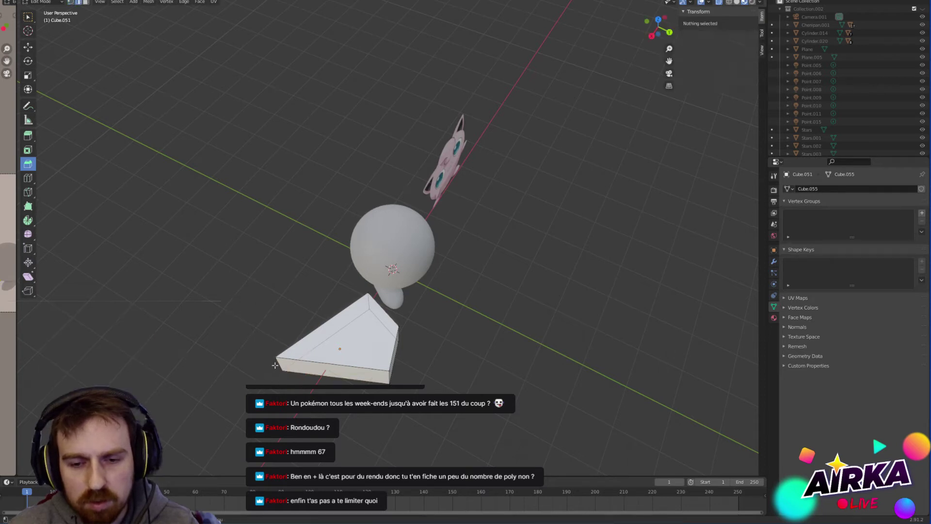
pyautogui.click(281, 377)
pyautogui.moveTo(234, 375); pyautogui.dragTo(227, 309)
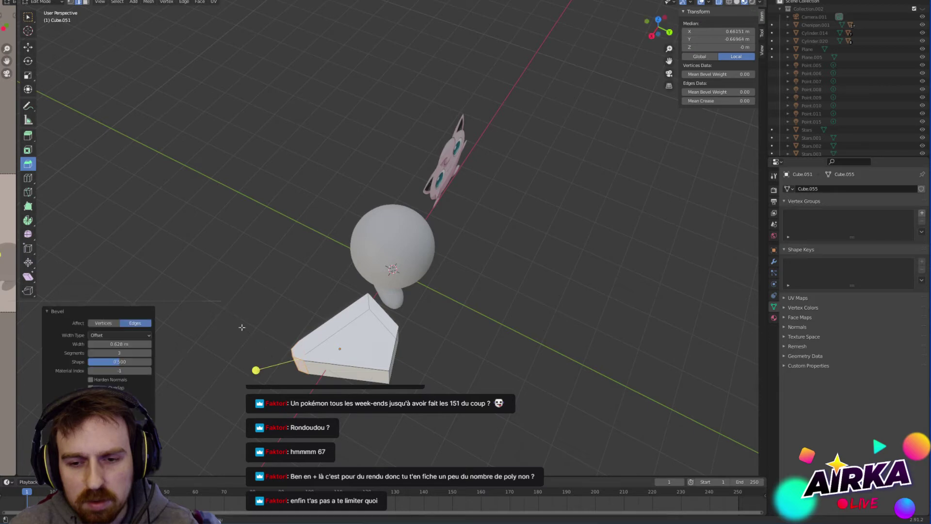
pyautogui.press('a')
pyautogui.press('a')
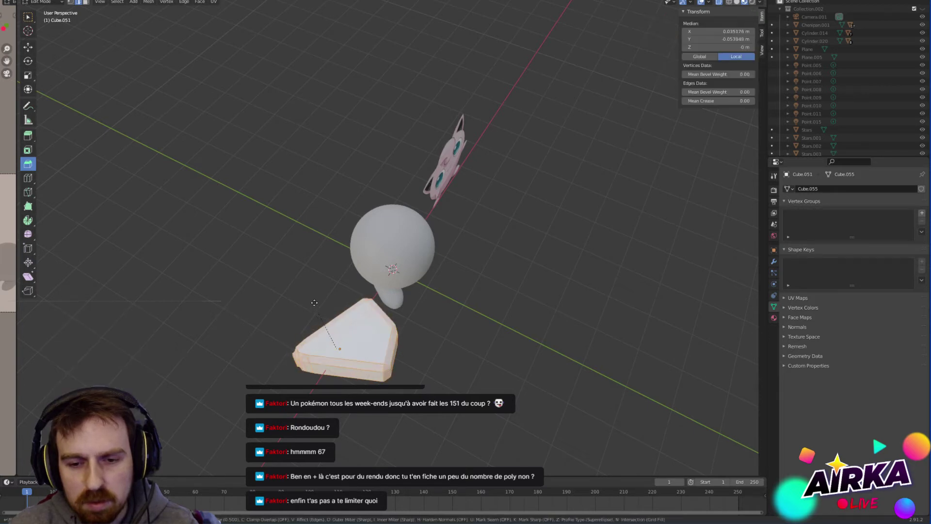
pyautogui.press('Escape')
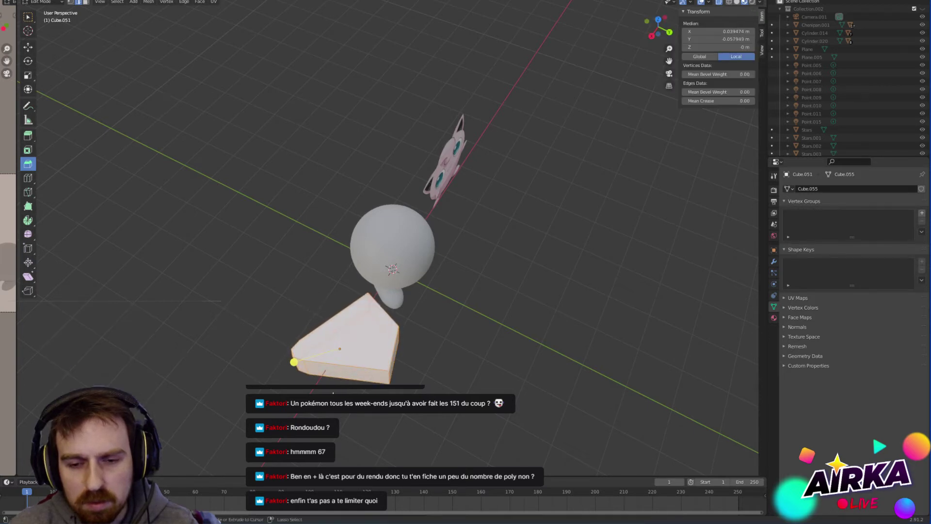
# Step: Bevel the short vertical edge at the wedge's narrow tip widely, cutting the block to a five-sided outline
pyautogui.click(257, 370)
pyautogui.hotkey('ctrl', 'b')
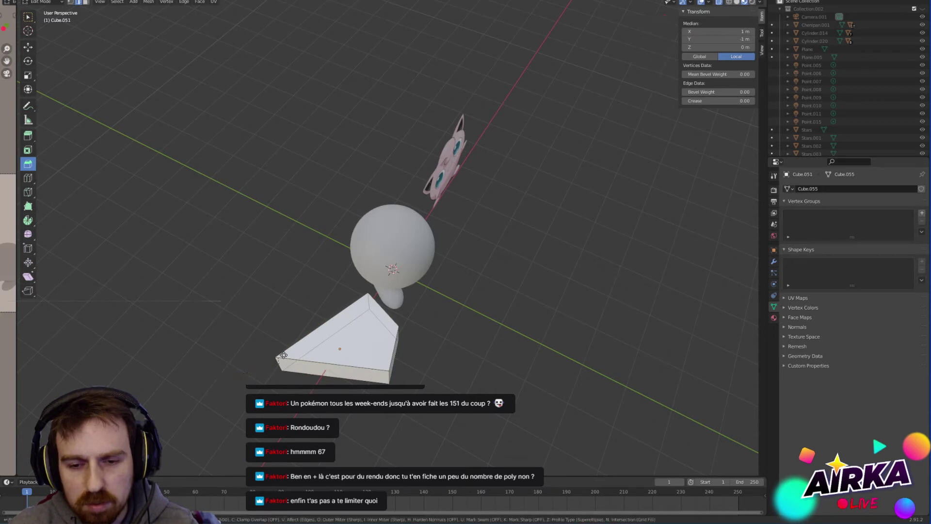
pyautogui.click(357, 322)
pyautogui.press('Tab')
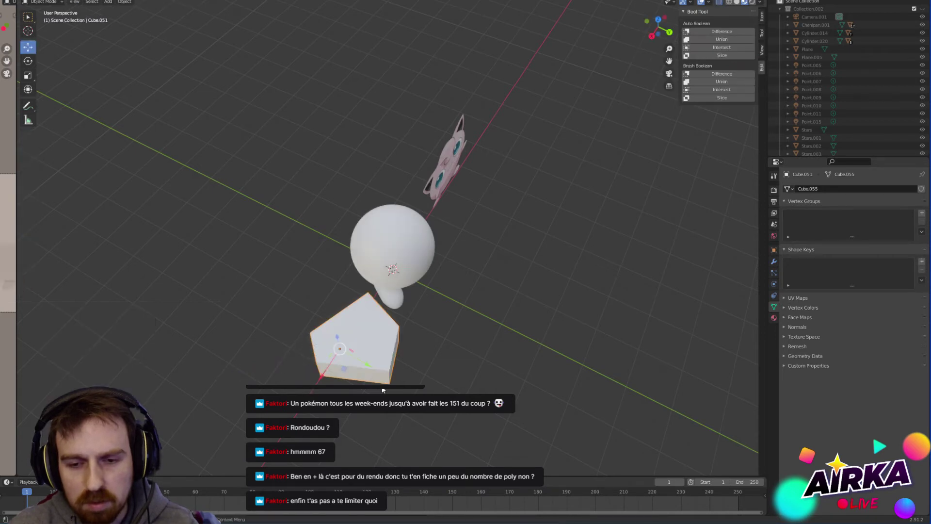
pyautogui.press('Tab')
pyautogui.hotkey('alt', 'a')
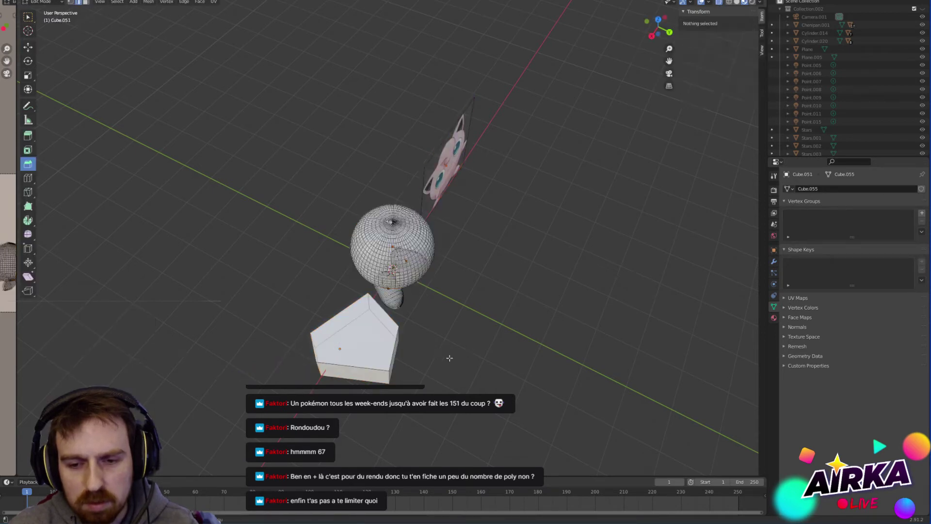
pyautogui.press('Tab')
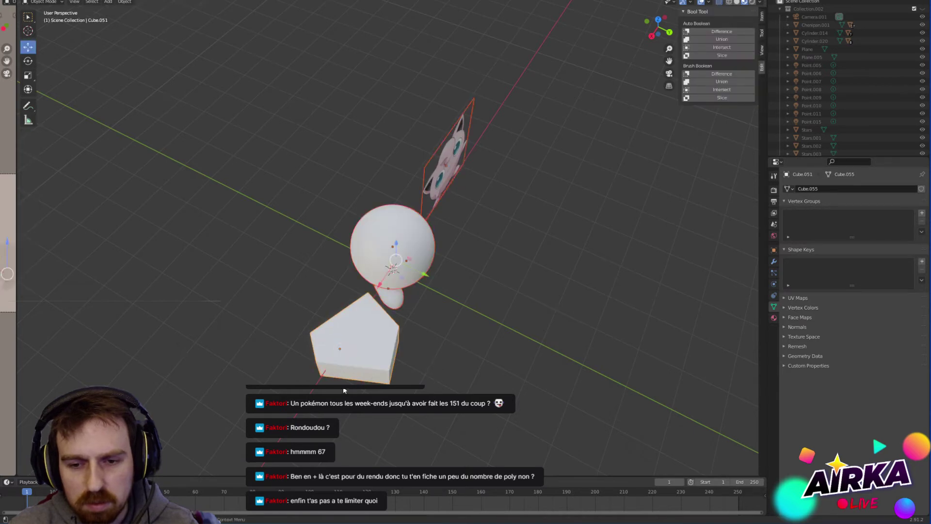
# Step: Select only the five-sided block and bevel all of its edges with several segments to round it
pyautogui.click(341, 364)
pyautogui.press('Tab')
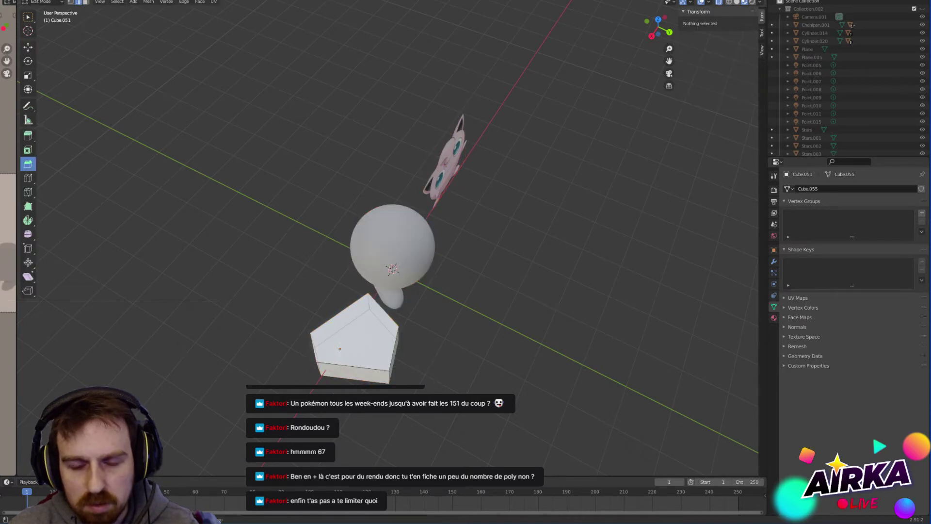
pyautogui.click(330, 371)
pyautogui.moveTo(383, 375); pyautogui.dragTo(383, 295)
pyautogui.scroll(2, 383, 295)
pyautogui.click(308, 311)
# Step: Pull the rounded narrow end of the block outward to lengthen the shape and return to Object Mode
pyautogui.moveTo(309, 311); pyautogui.dragTo(342, 413)
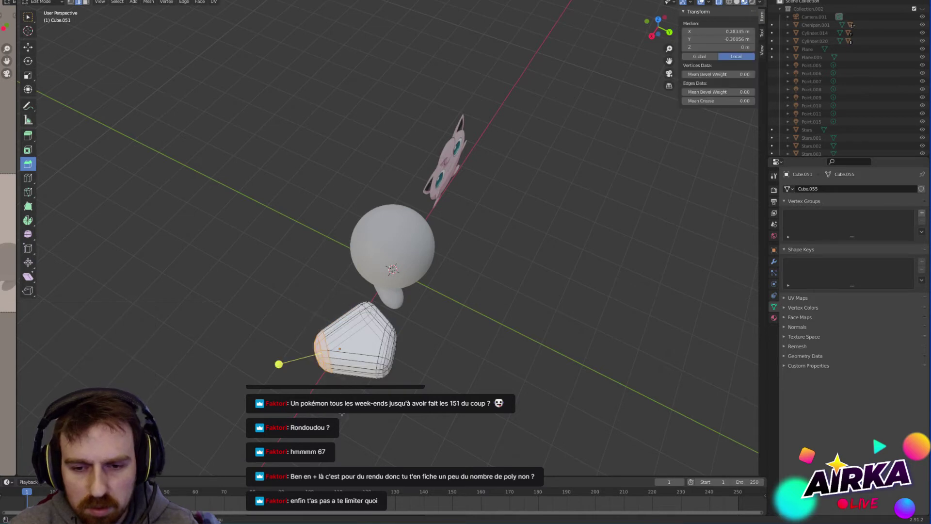
pyautogui.moveTo(341, 414); pyautogui.dragTo(120, 199, button='middle')
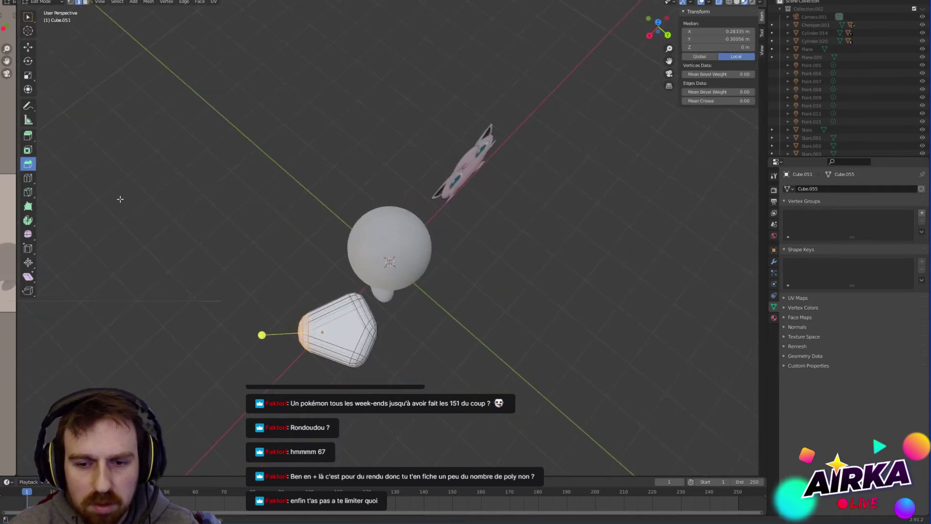
pyautogui.click(28, 48)
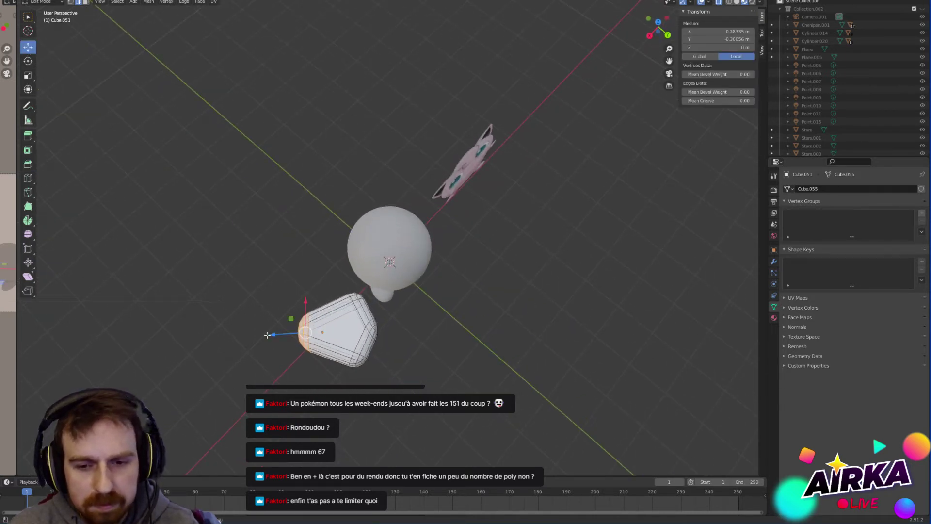
pyautogui.press('Tab')
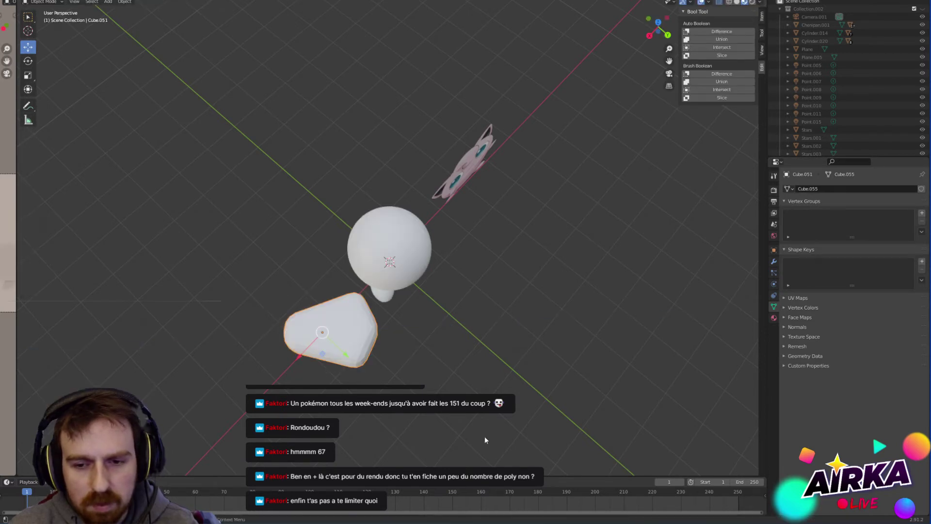
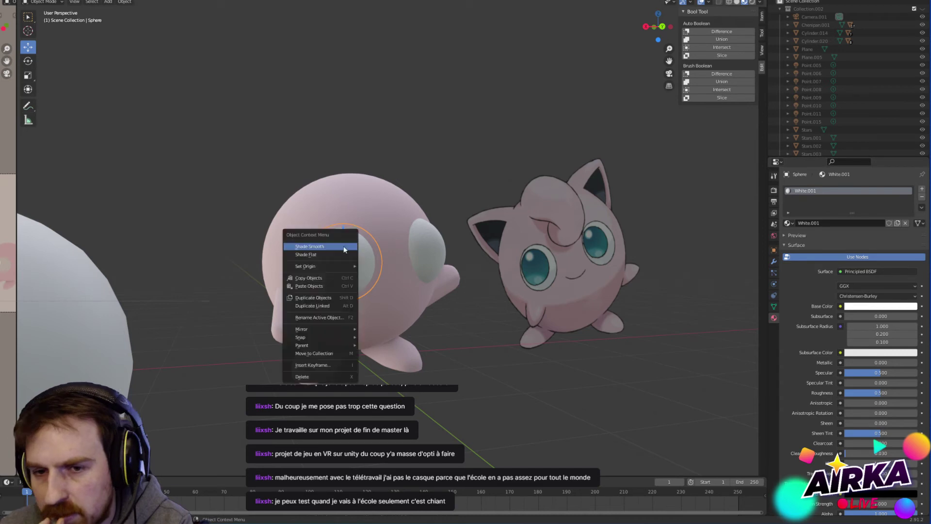
# Step: Shade both eye spheres on the pink body smooth
pyautogui.click(345, 248)
pyautogui.click(431, 248)
pyautogui.rightClick(432, 249)
pyautogui.click(432, 248)
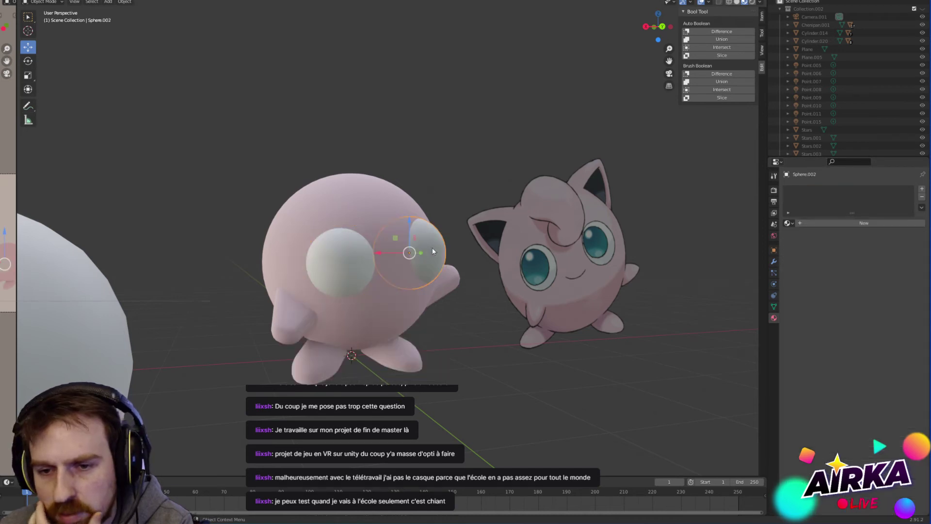
# Step: Open the eye sphere with the White.001 material in Edit Mode and clear its face selection
pyautogui.click(366, 274)
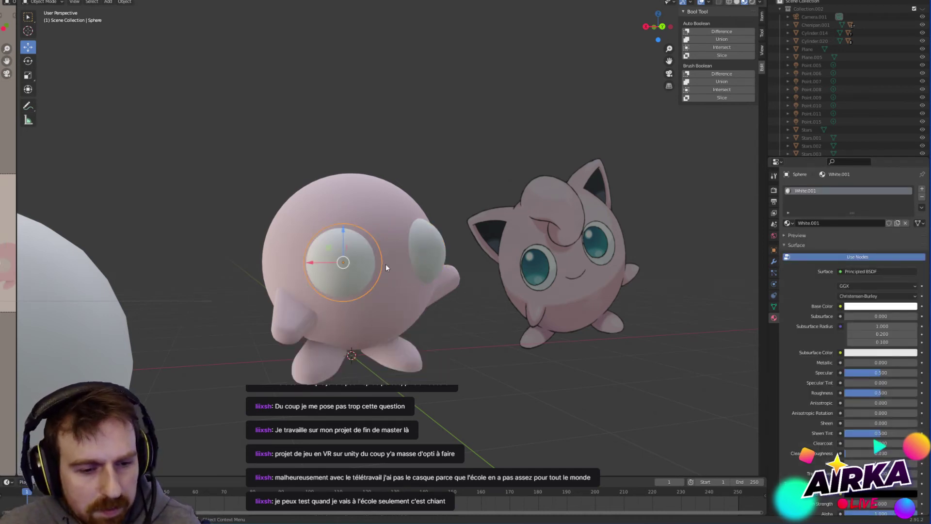
pyautogui.press('Tab')
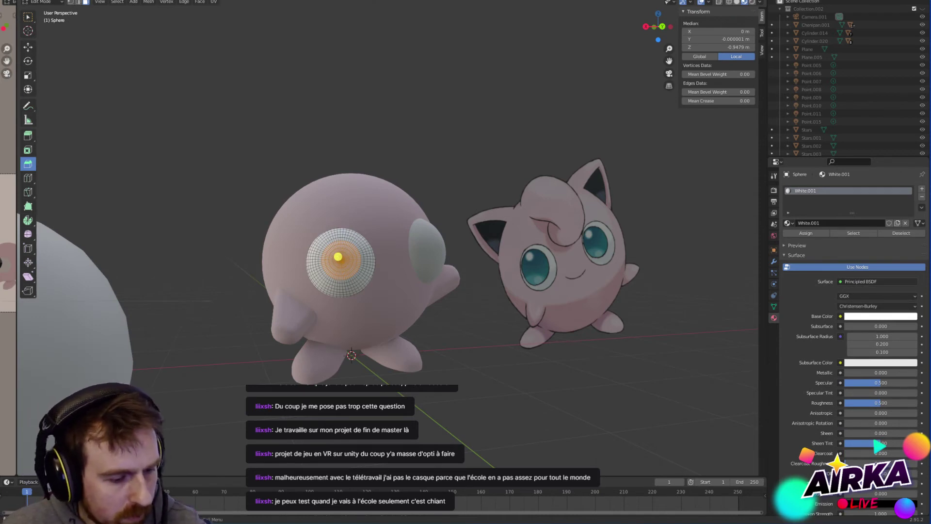
pyautogui.scroll(5, 407, 269)
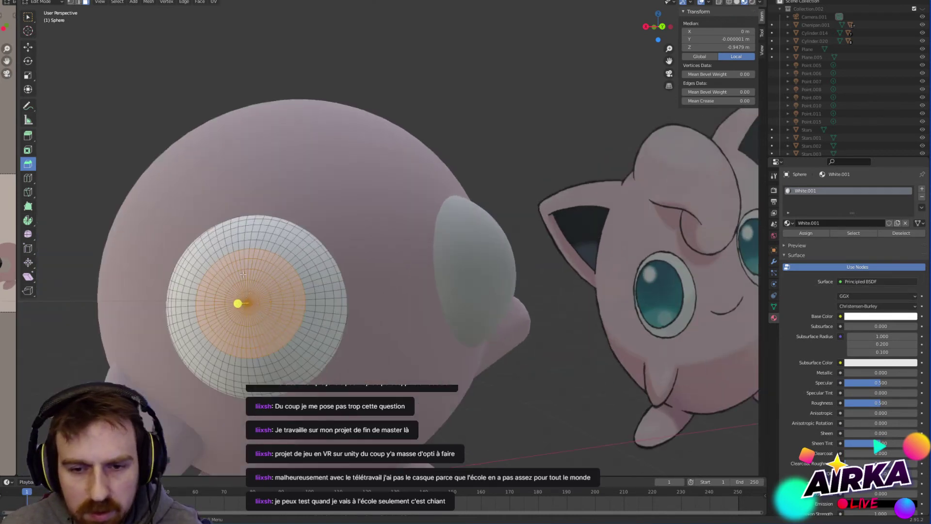
pyautogui.hotkey('alt', 'a')
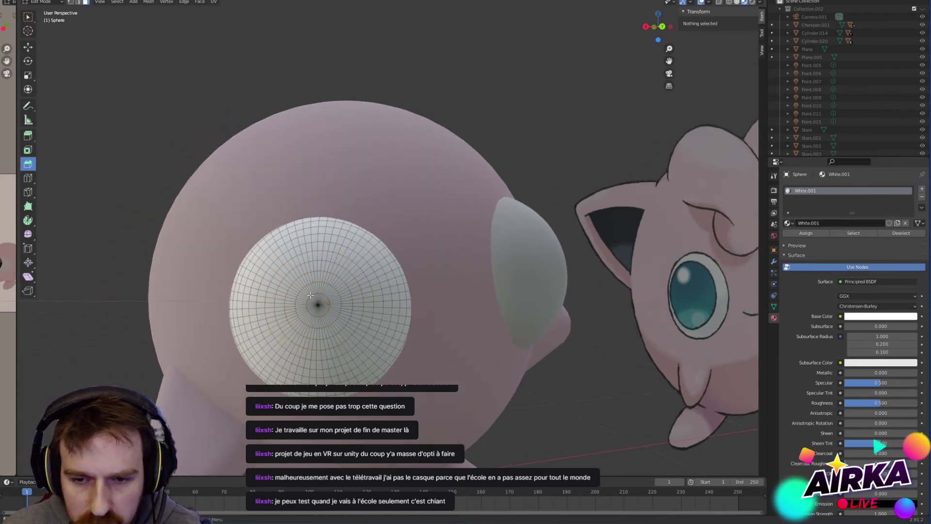
pyautogui.click(324, 313)
pyautogui.press('KP_Decimal')
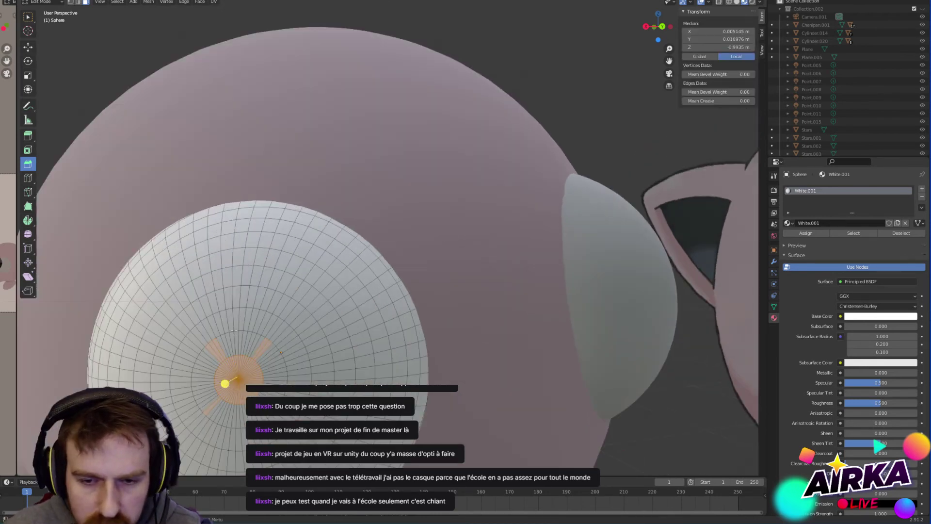
pyautogui.hotkey('alt', 'a')
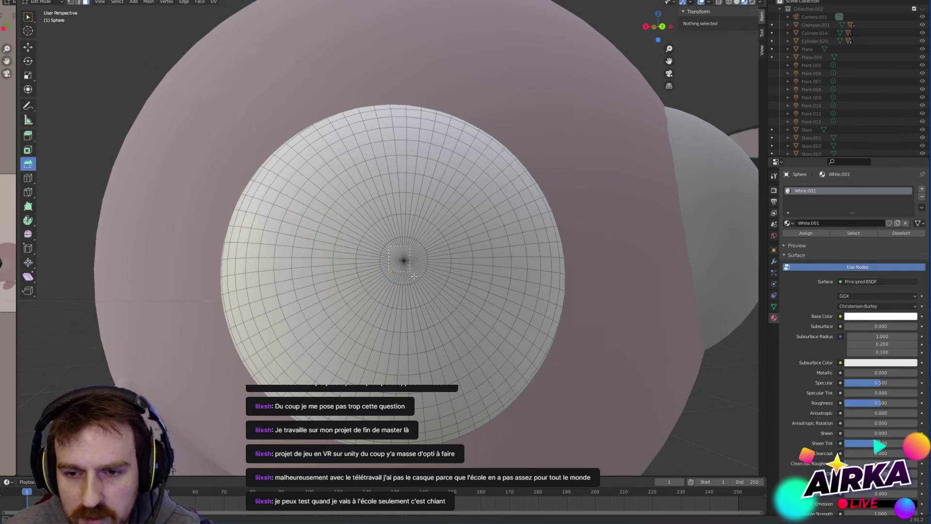
# Step: Select the faces at the eye's front pole and grow the selection ring by ring into a large iris circle
pyautogui.click(413, 275)
pyautogui.press('ctrl+KP_Add')
pyautogui.press('ctrl+KP_Add')
pyautogui.press('ctrl+KP_Add')
pyautogui.press('ctrl+KP_Add')
pyautogui.press('ctrl+KP_Add')
pyautogui.press('ctrl+KP_Add')
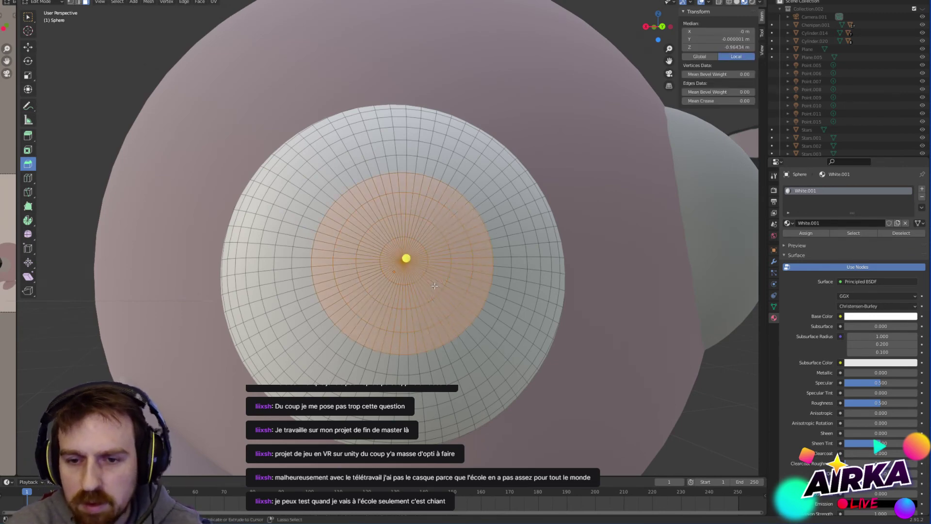
pyautogui.press('ctrl+KP_Add')
pyautogui.press('ctrl+KP_Add')
pyautogui.scroll(-6, 454, 279)
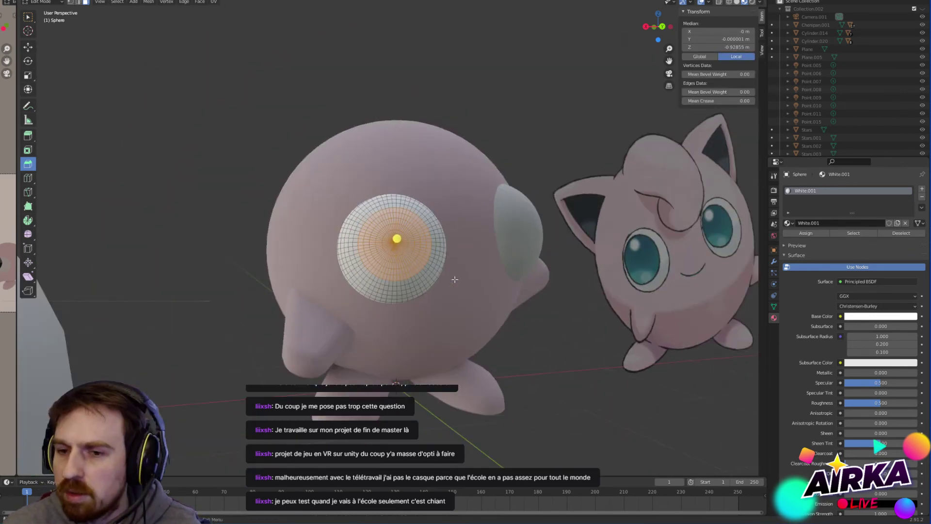
pyautogui.scroll(-2, 454, 280)
pyautogui.scroll(4, 453, 269)
pyautogui.press('ctrl+KP_Add')
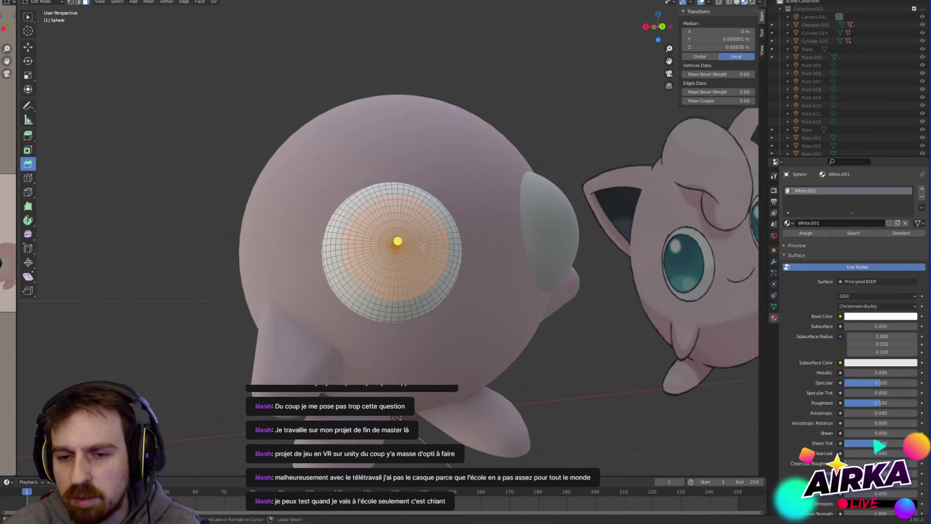
pyautogui.moveTo(464, 241); pyautogui.dragTo(450, 246, button='middle')
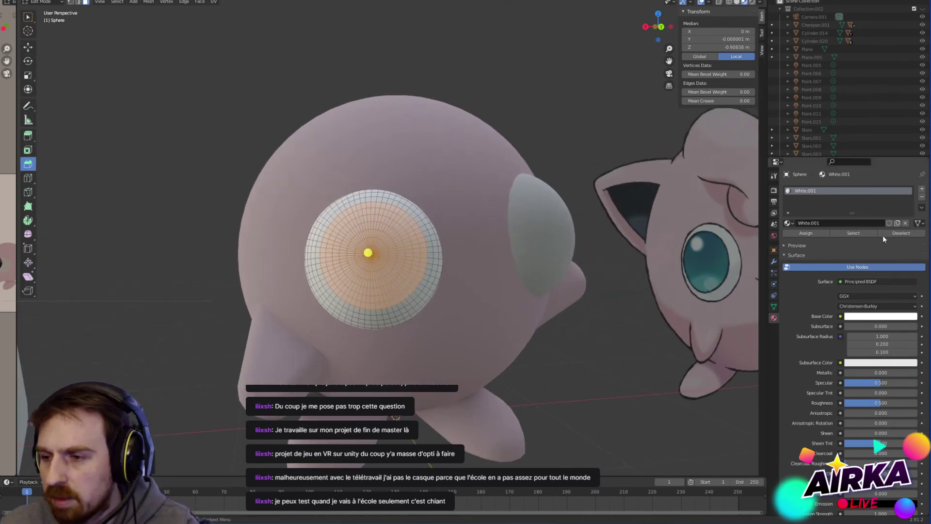
# Step: Add a second material slot to the eye with a new material named Bleu Turquoise
pyautogui.click(922, 191)
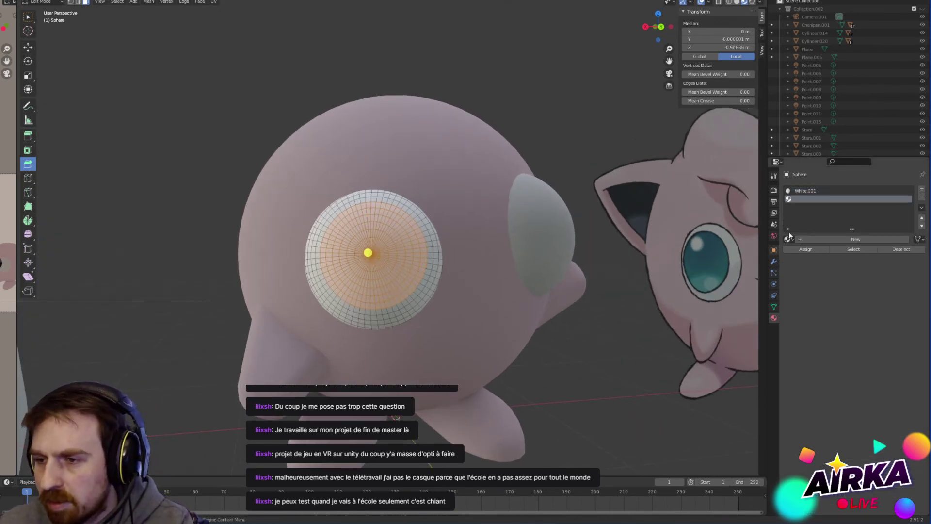
pyautogui.click(828, 238)
pyautogui.doubleClick(824, 238)
pyautogui.write('Bleu')
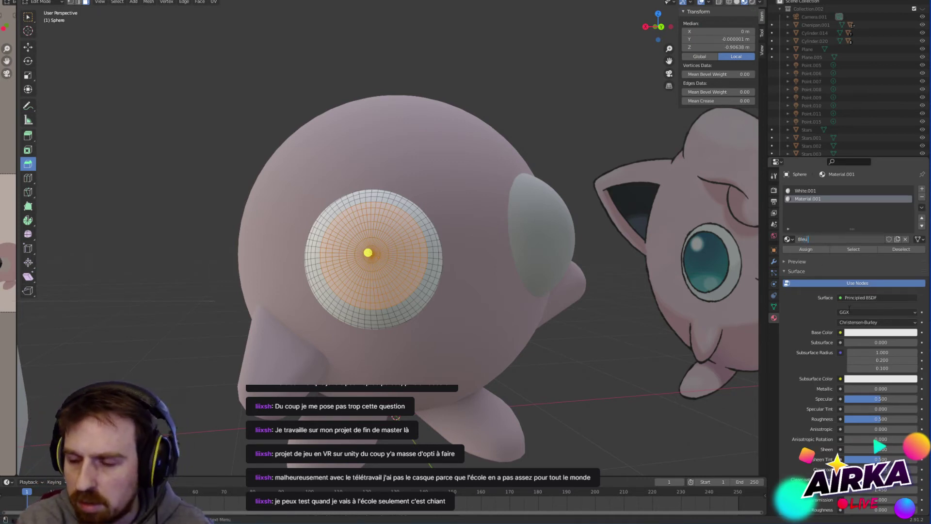
pyautogui.write(' Turqu')
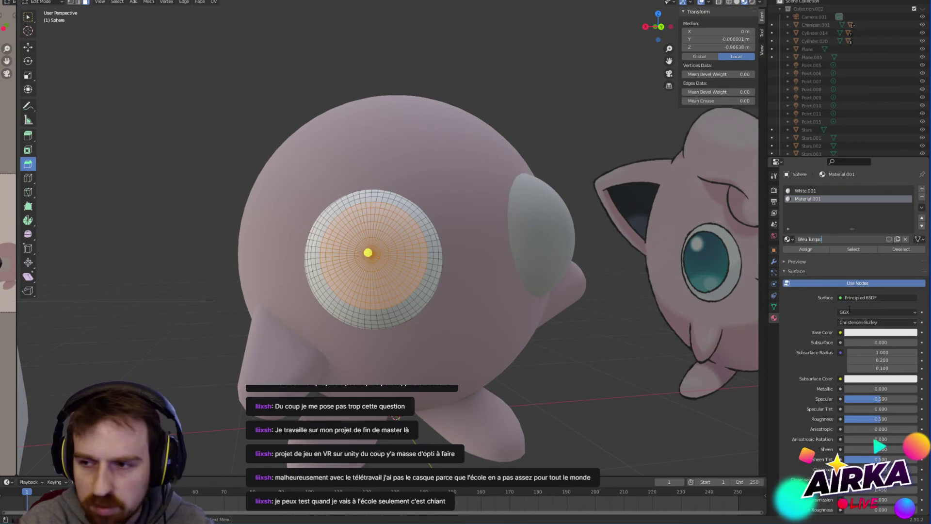
pyautogui.write('oise')
pyautogui.press('Return')
# Step: Give Bleu Turquoise a turquoise base color and a roughness of 0.319, and assign it to the selected iris faces
pyautogui.click(868, 332)
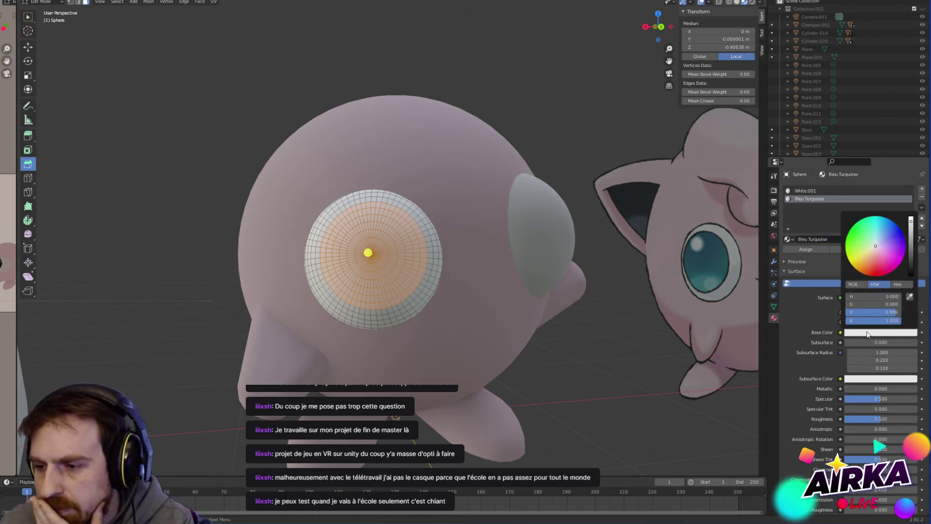
pyautogui.moveTo(875, 246); pyautogui.dragTo(876, 222)
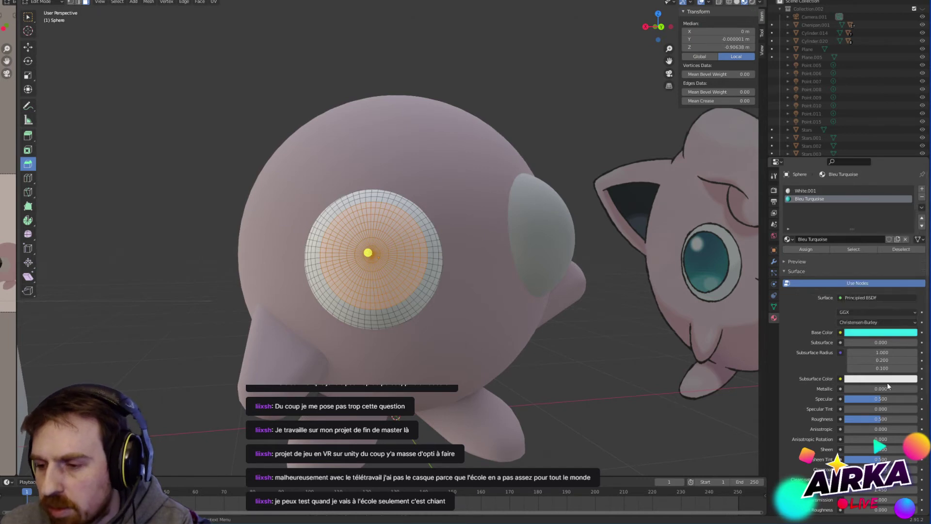
pyautogui.moveTo(871, 420); pyautogui.dragTo(859, 420)
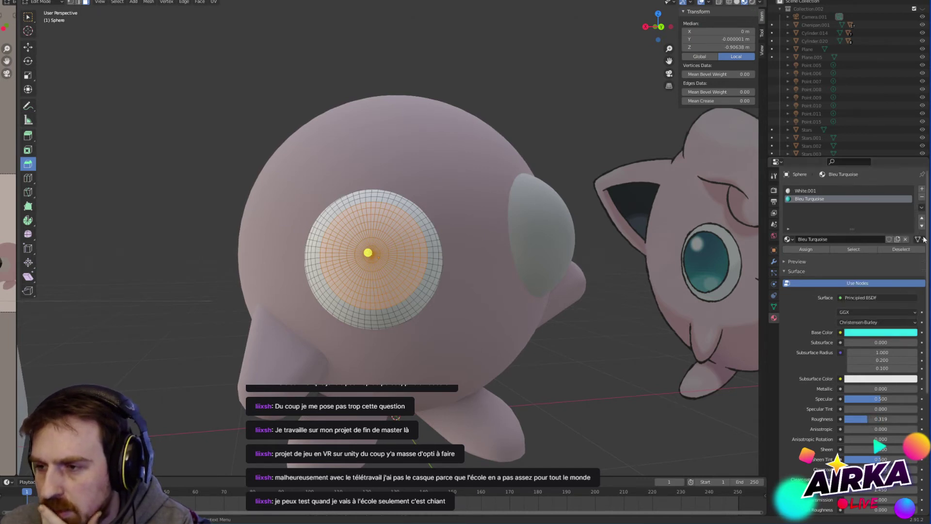
pyautogui.click(814, 250)
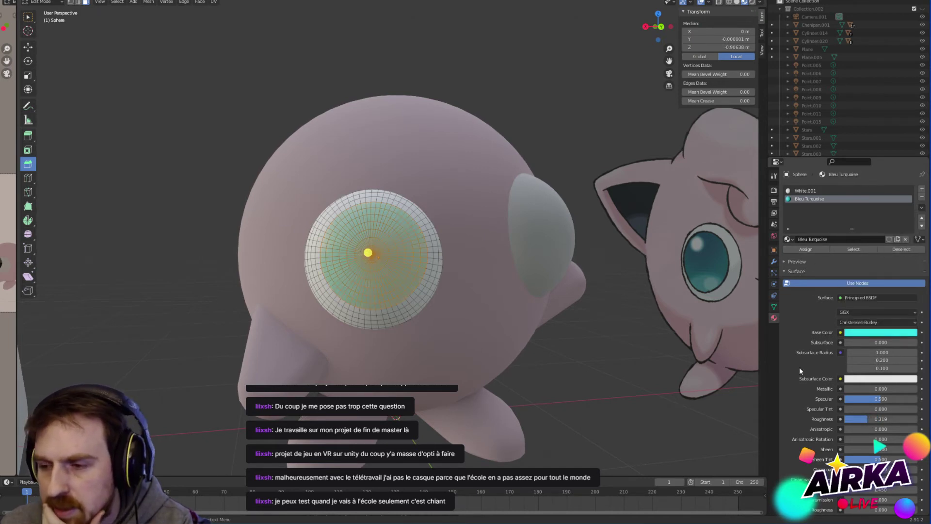
# Step: Make the iris material glossier with roughness 0.115 and specular 0.874, and return to Object Mode
pyautogui.moveTo(856, 418); pyautogui.dragTo(900, 398)
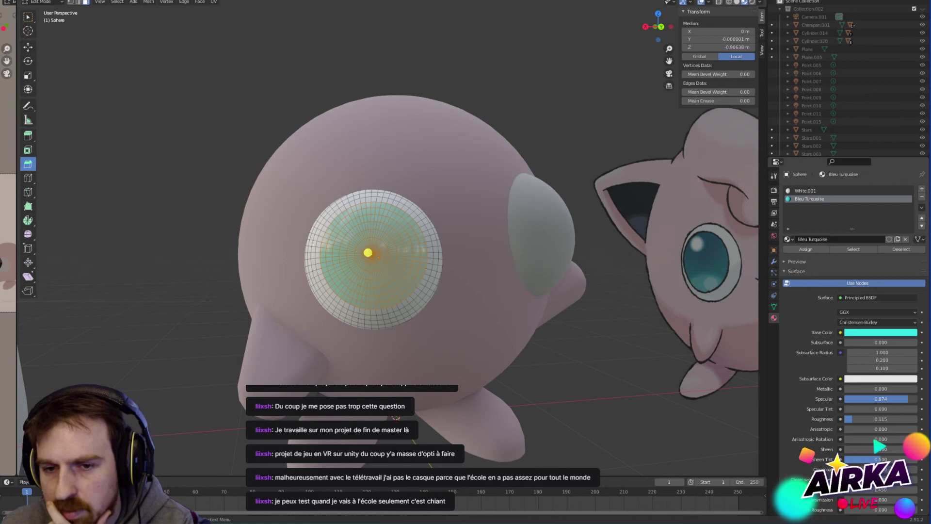
pyautogui.click(612, 351)
pyautogui.press('Tab')
pyautogui.scroll(-1, 555, 220)
# Step: Shift the base color of Bleu Turquoise toward blue by setting its hue to 0.531
pyautogui.click(529, 227)
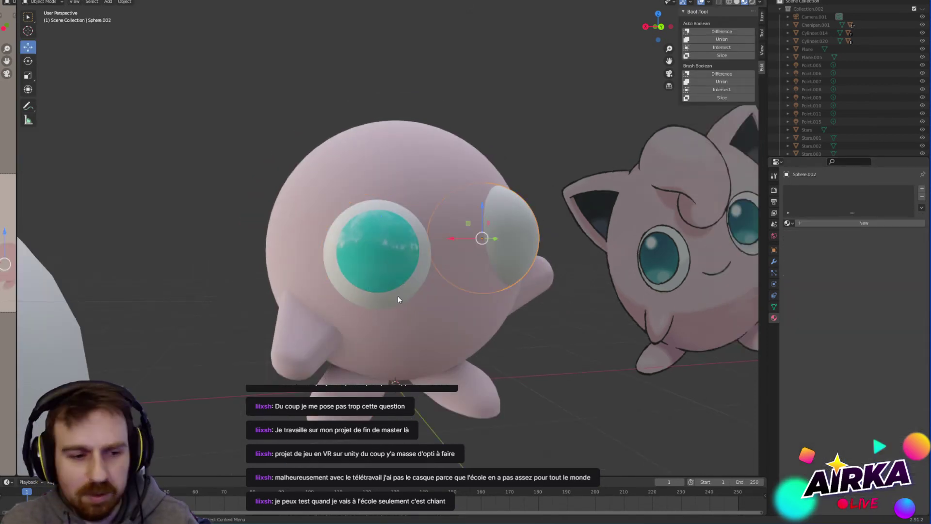
pyautogui.click(387, 256)
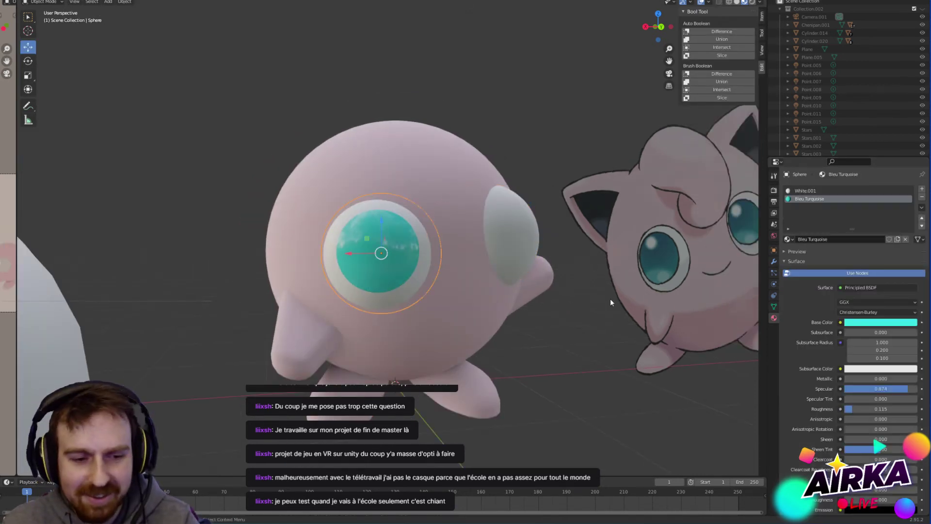
pyautogui.click(879, 322)
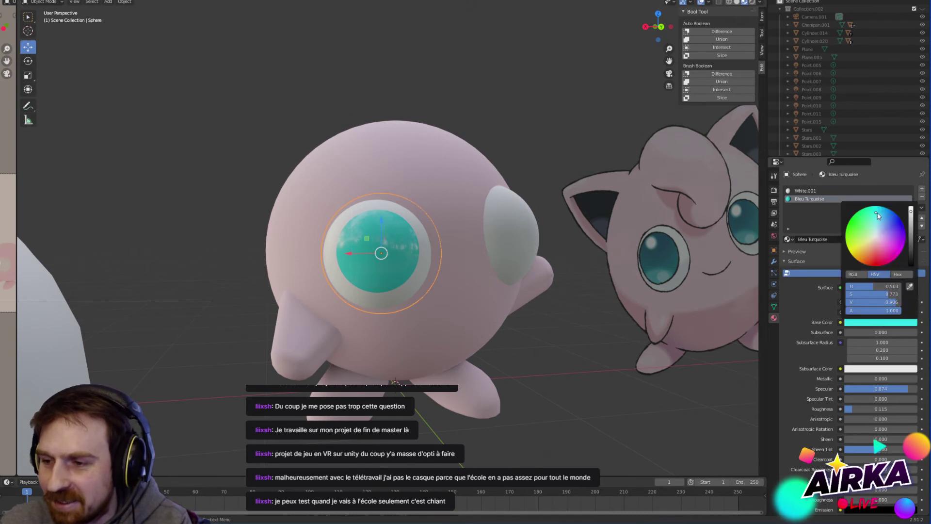
pyautogui.moveTo(862, 286); pyautogui.dragTo(863, 285)
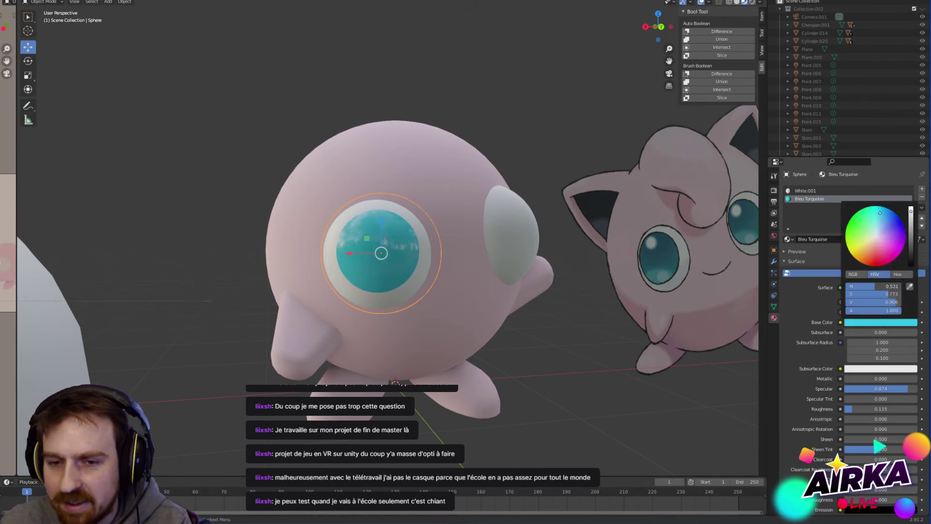
# Step: Edit the other, unpainted eye sphere and grow its front face selection by two rings to match the first iris
pyautogui.click(504, 231)
pyautogui.scroll(3, 527, 281)
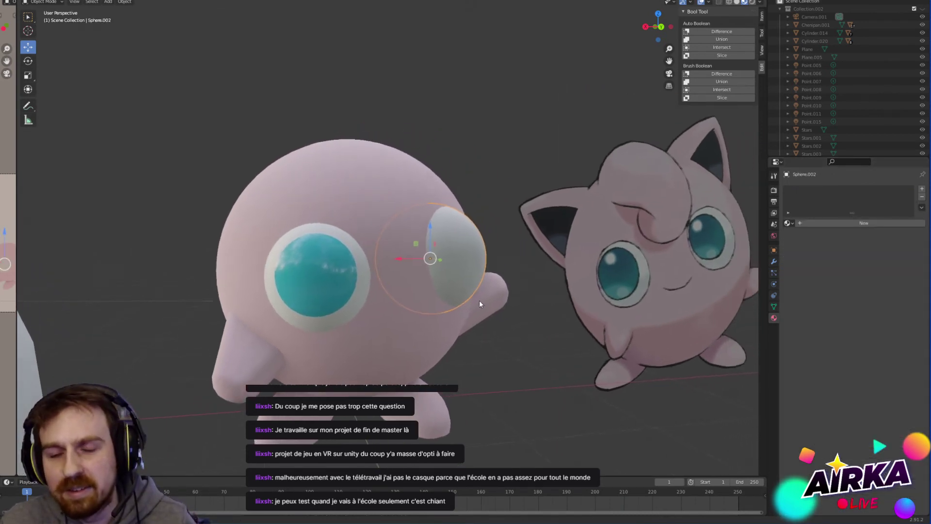
pyautogui.scroll(1, 475, 300)
pyautogui.press('Tab')
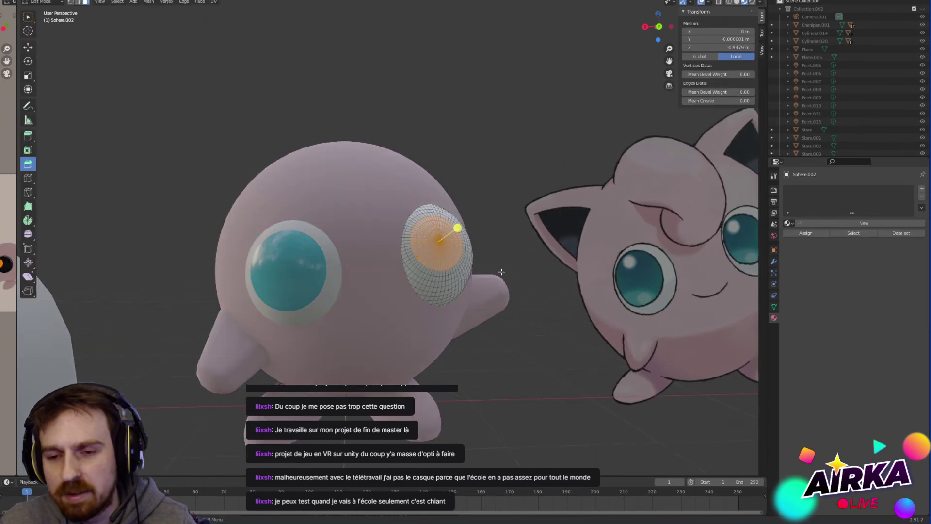
pyautogui.press('ctrl+KP_Add')
pyautogui.press('ctrl+KP_Add')
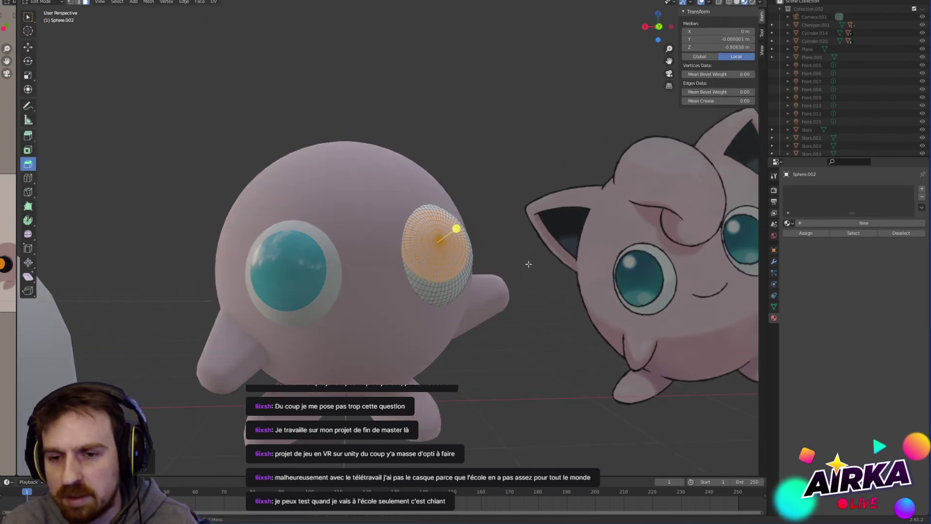
# Step: Apply the existing White.001 material to the second eye
pyautogui.click(793, 224)
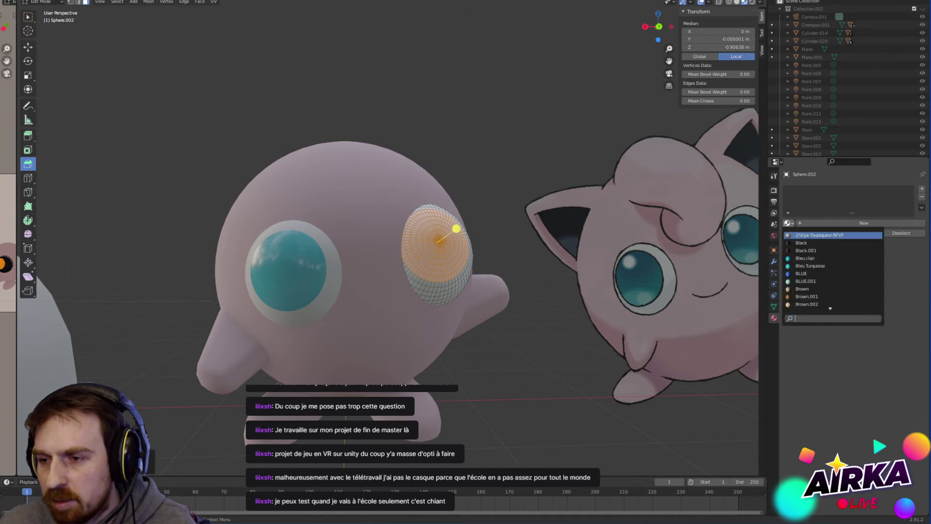
pyautogui.scroll(-10, 824, 301)
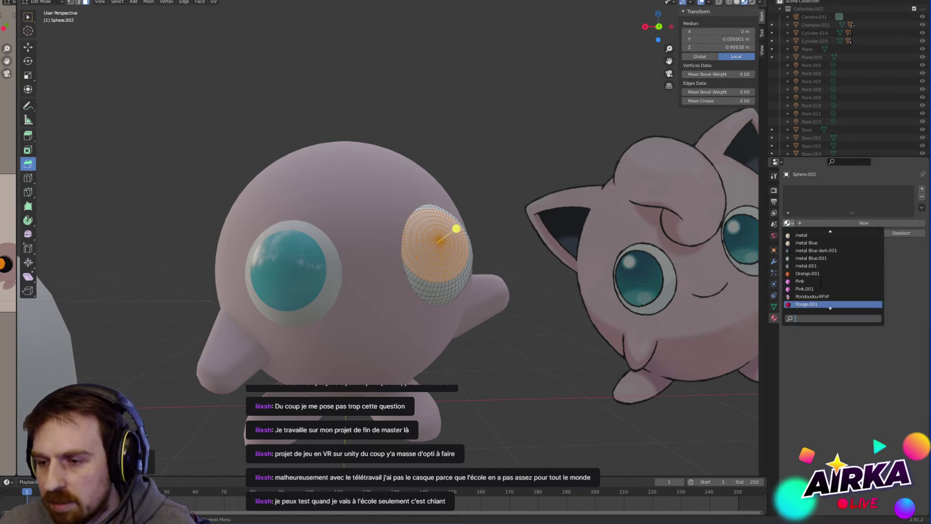
pyautogui.click(820, 297)
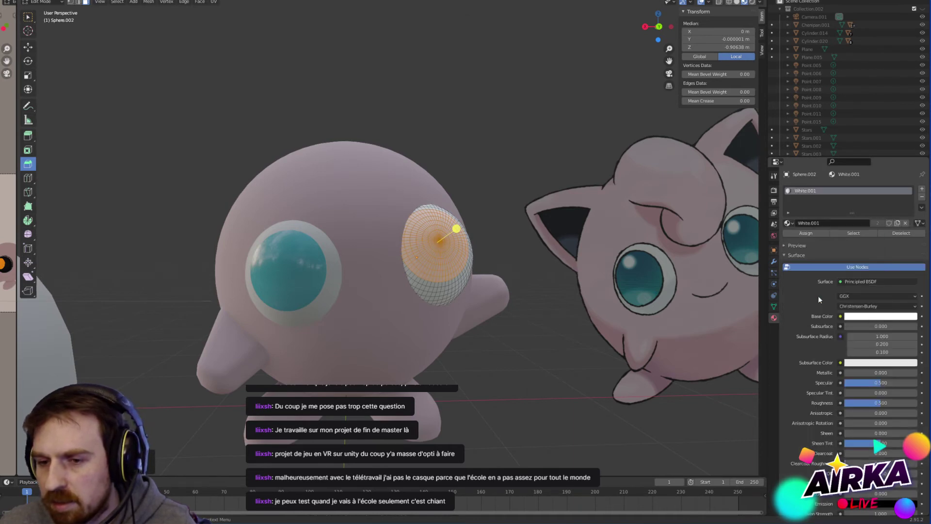
# Step: Add a second slot with Bleu Turquoise to this eye, assign it to the selected iris faces, and return to Object Mode
pyautogui.click(922, 191)
pyautogui.click(788, 239)
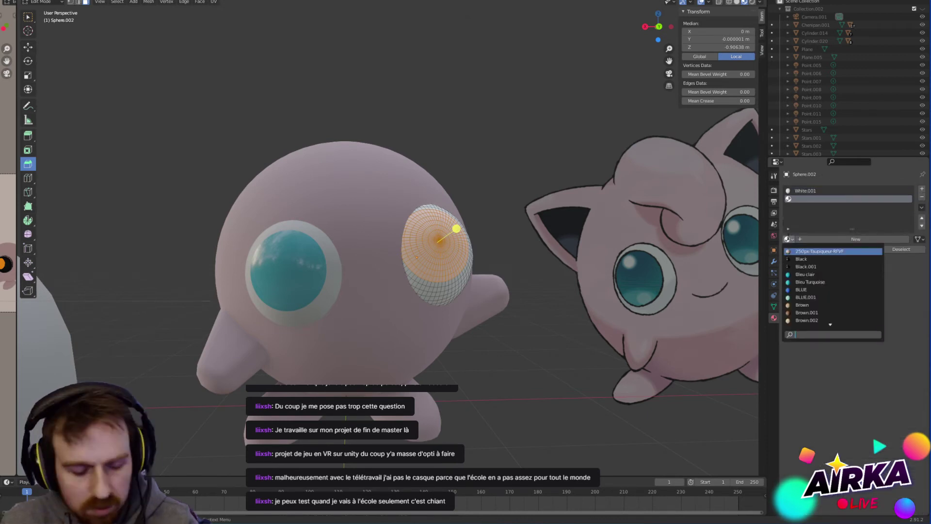
pyautogui.click(809, 281)
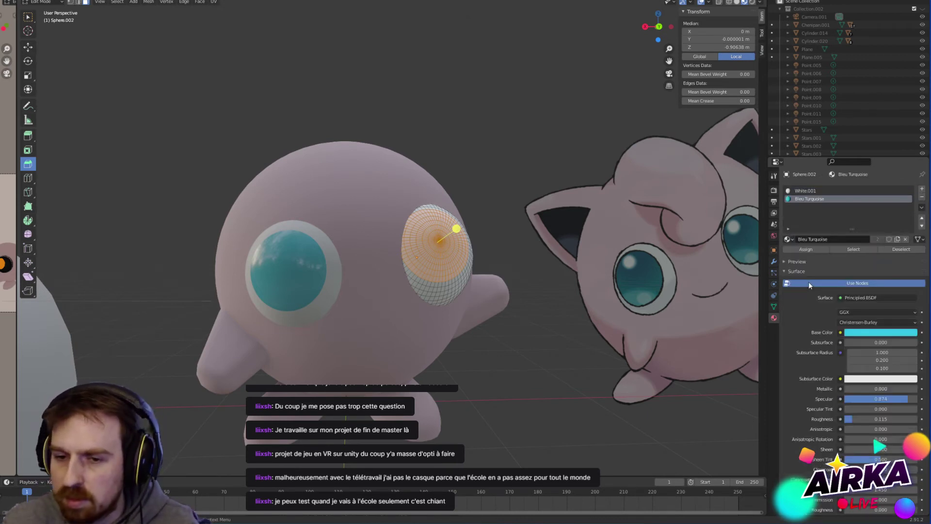
pyautogui.click(815, 248)
pyautogui.press('Tab')
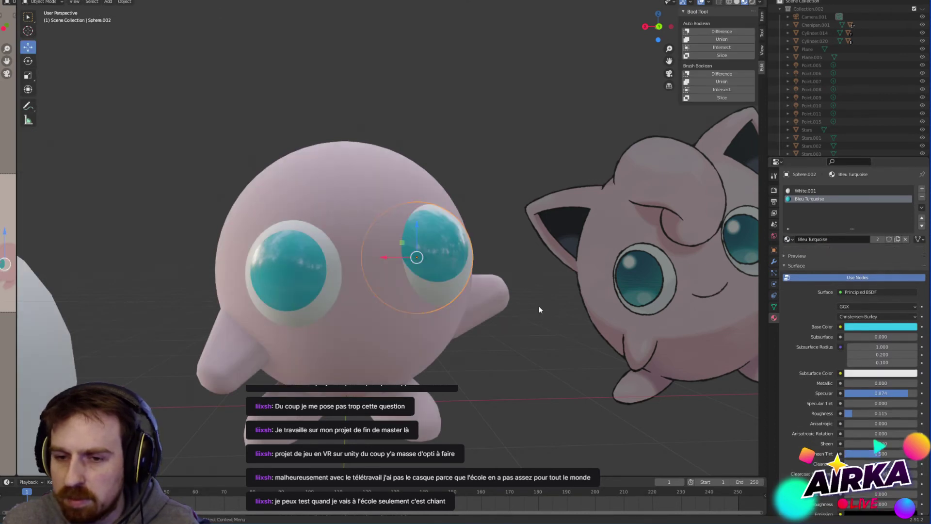
# Step: Rotate the newly painted eye sphere slightly so its iris points a little lower
pyautogui.click(489, 288)
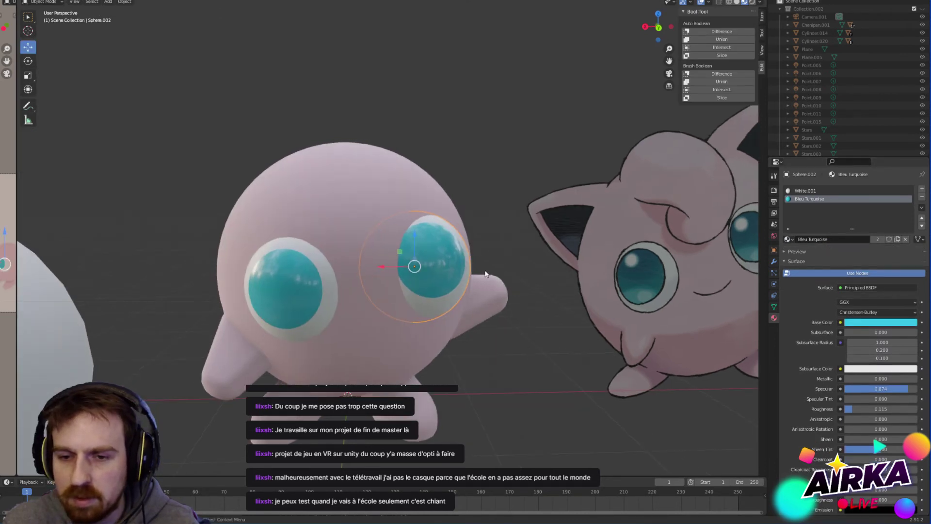
pyautogui.click(28, 61)
pyautogui.click(429, 264)
pyautogui.moveTo(429, 264); pyautogui.dragTo(437, 269)
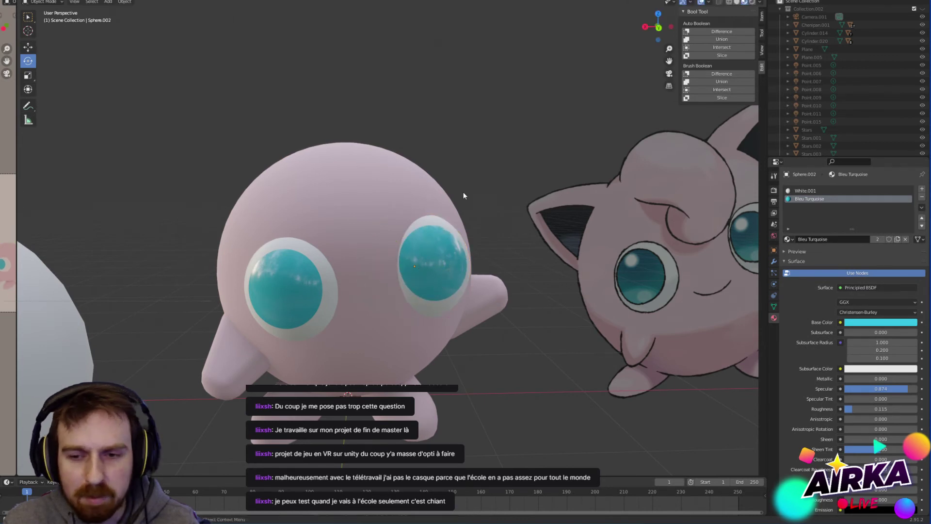
# Step: Rotate the first eye sphere slightly so its turquoise iris turns outward
pyautogui.scroll(-3, 464, 196)
pyautogui.click(317, 266)
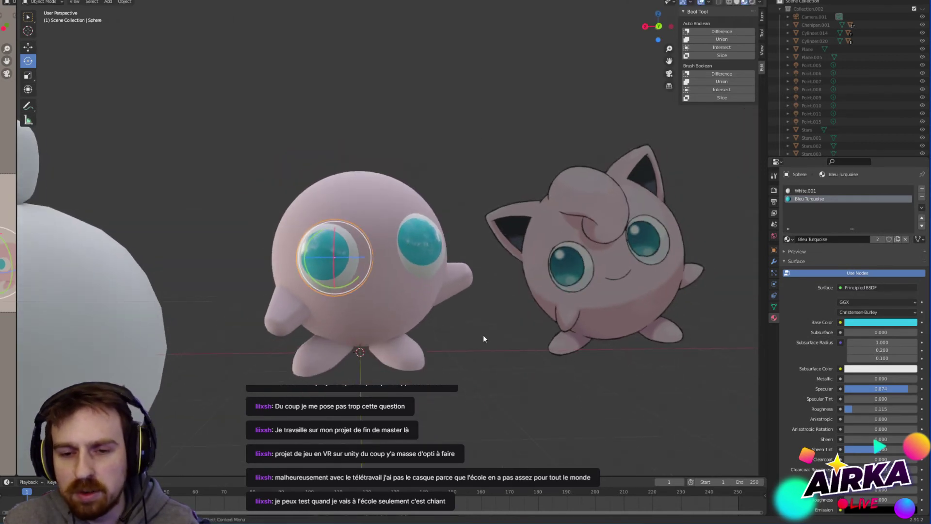
pyautogui.press('r')
pyautogui.press('Escape')
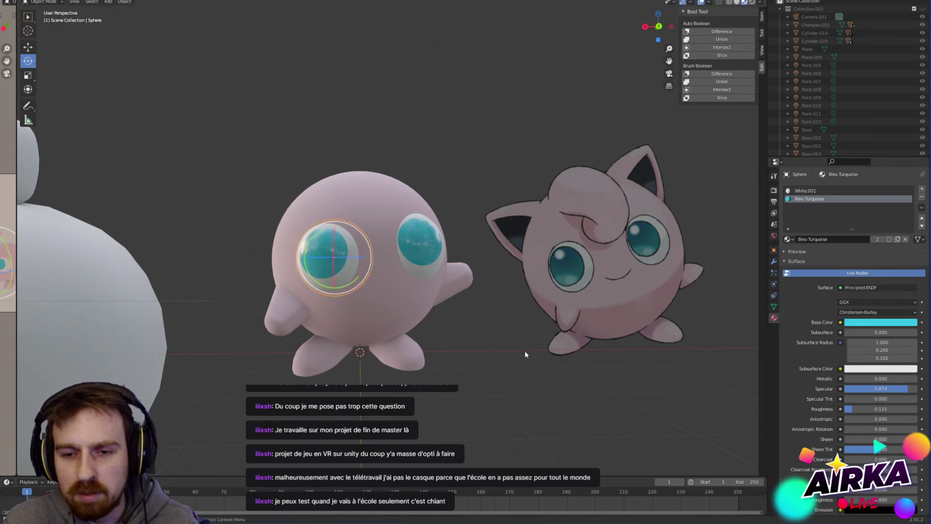
# Step: Rotate the second eye sphere freely by a small amount to fine-tune where its turquoise iris points
pyautogui.click(524, 354)
pyautogui.click(423, 234)
pyautogui.press('r')
pyautogui.press('r')
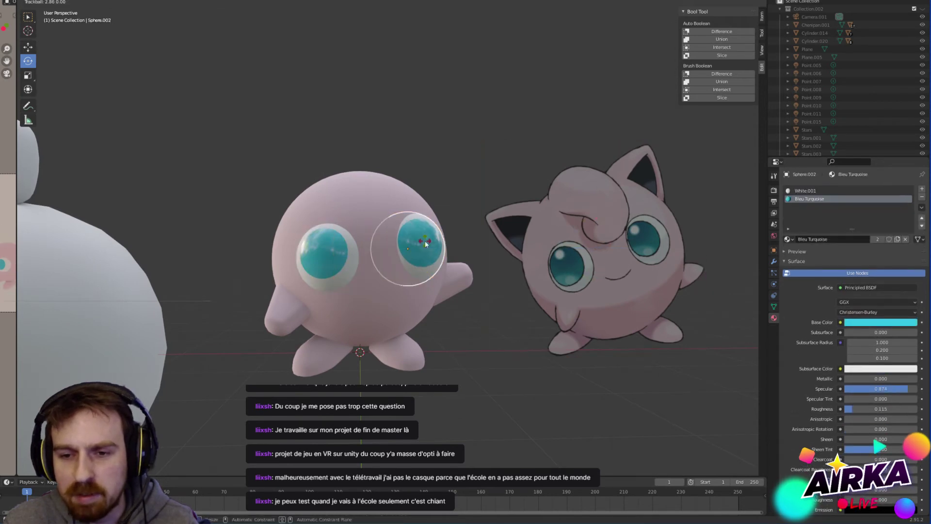
pyautogui.click(425, 244)
pyautogui.click(520, 351)
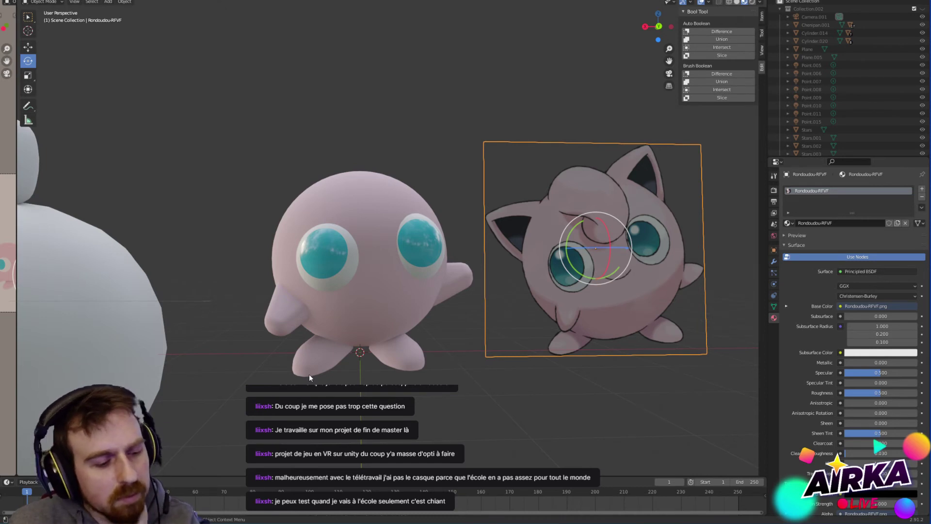
pyautogui.click(264, 350)
pyautogui.scroll(-3, 309, 342)
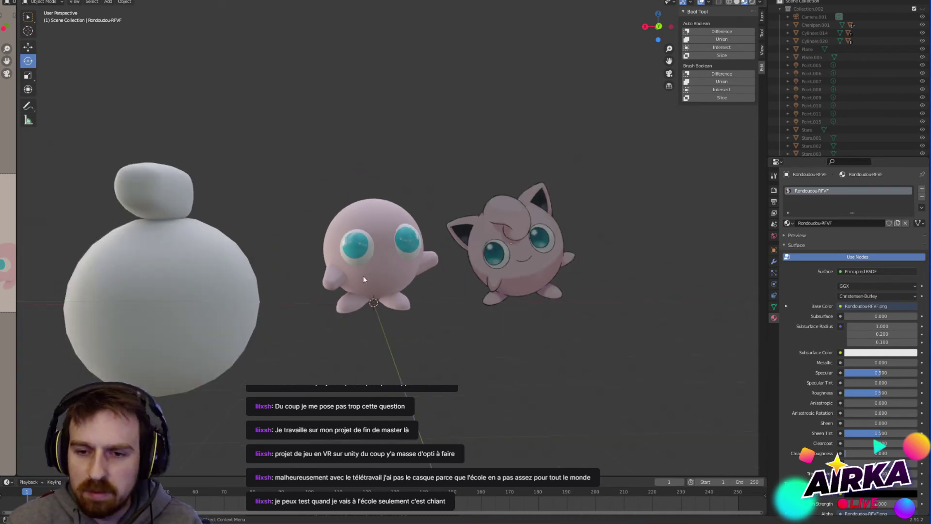
# Step: Select both eye spheres and scale them up together by a factor of about 1.035
pyautogui.scroll(2, 364, 280)
pyautogui.click(330, 223)
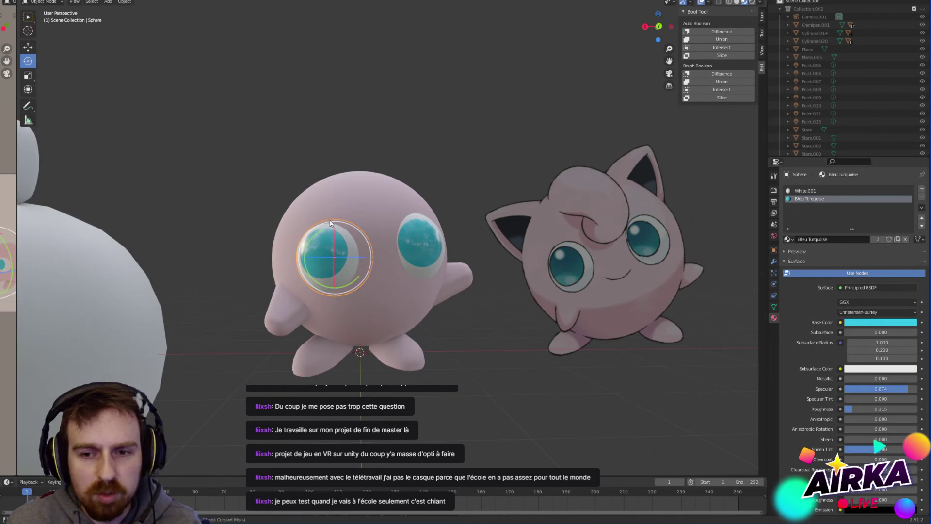
pyautogui.keyDown('shift'); pyautogui.click(440, 252); pyautogui.keyUp('shift')
pyautogui.hotkey('shift', 'space')
pyautogui.press('s')
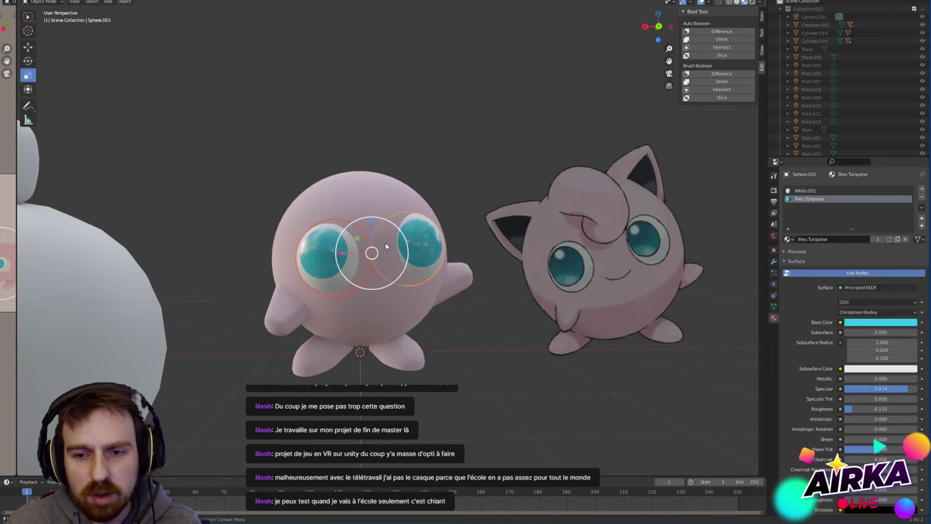
pyautogui.press('s')
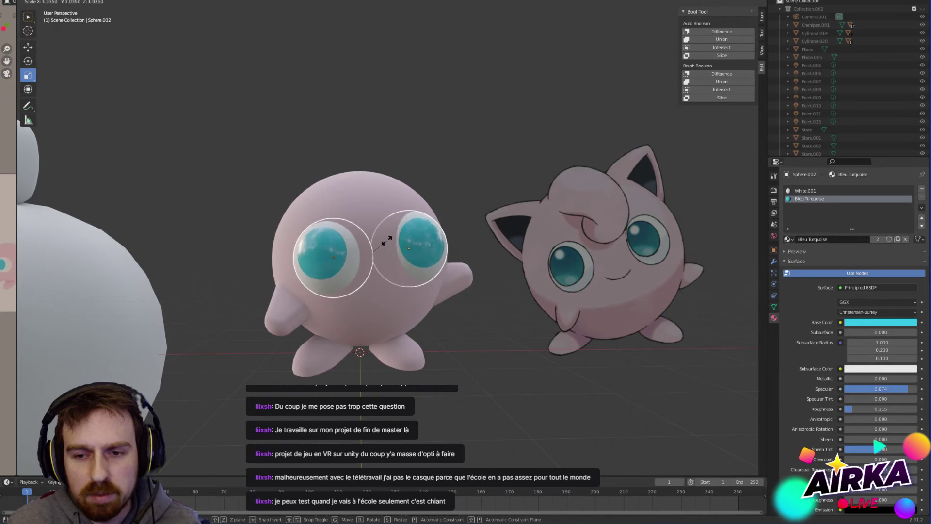
pyautogui.click(454, 196)
# Step: Move the second eye sphere slightly along the global Y axis and compare the face with the reference image
pyautogui.click(28, 47)
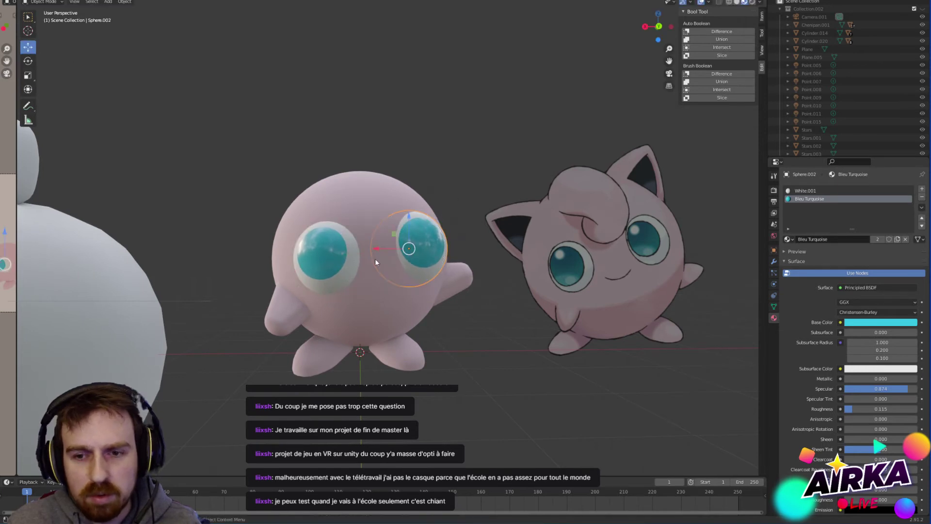
pyautogui.moveTo(375, 258); pyautogui.dragTo(401, 280, button='middle')
pyautogui.click(401, 280)
pyautogui.click(400, 281)
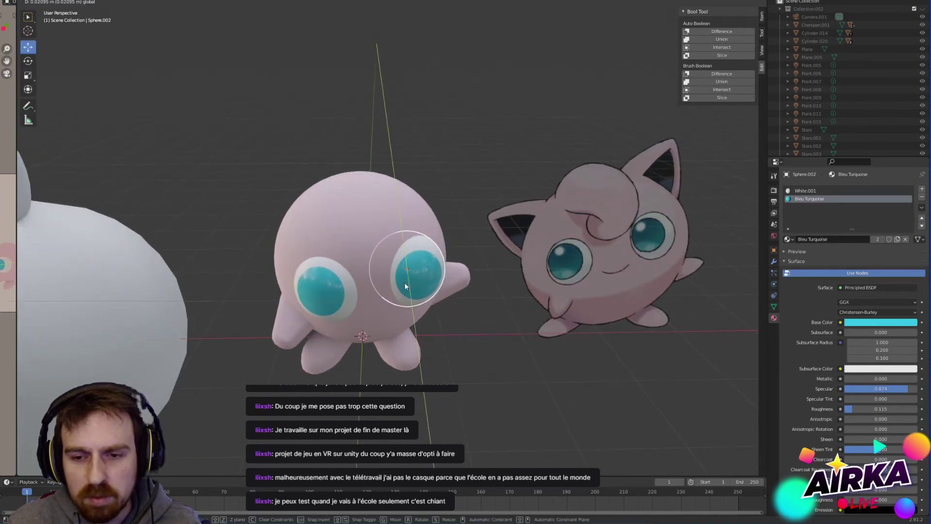
pyautogui.click(437, 358)
pyautogui.moveTo(437, 359); pyautogui.dragTo(443, 322, button='middle')
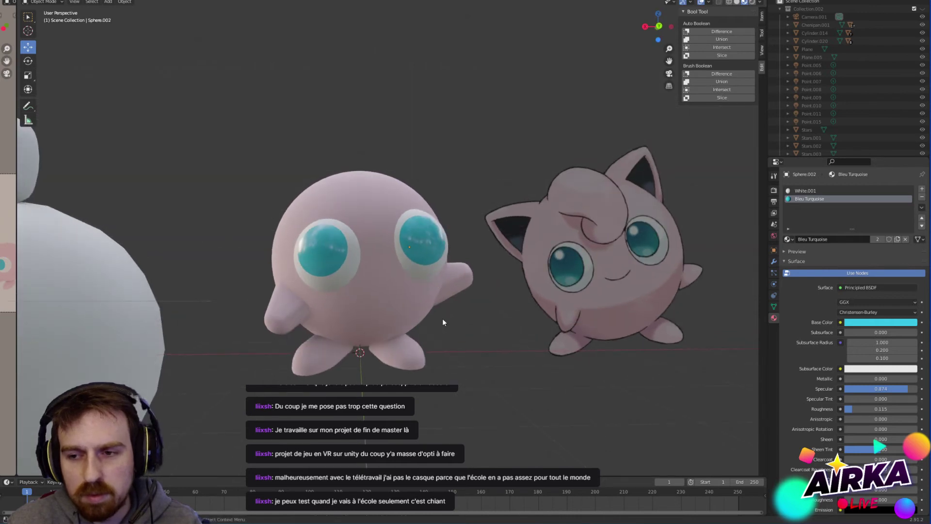
pyautogui.click(497, 322)
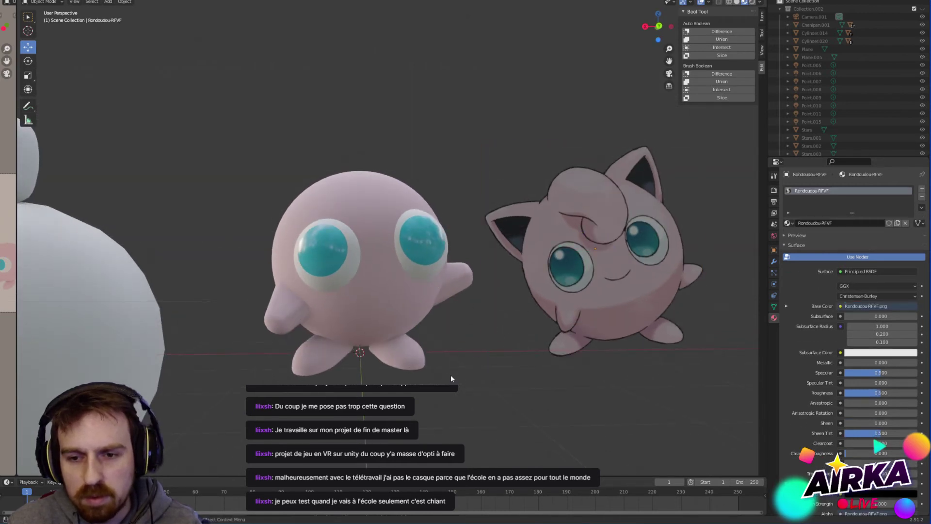
pyautogui.keyDown('shift'); pyautogui.moveTo(483, 320); pyautogui.dragTo(462, 342, button='middle'); pyautogui.keyUp('shift')
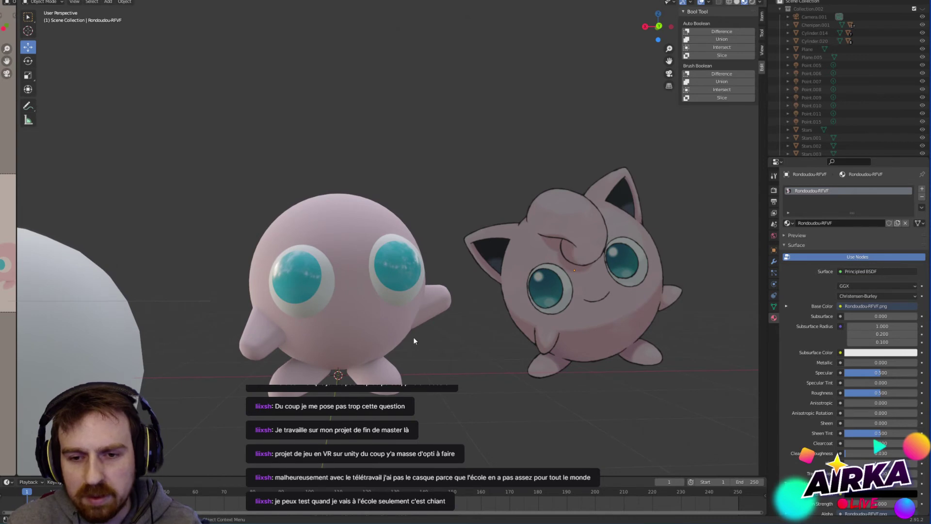
pyautogui.scroll(-4, 369, 293)
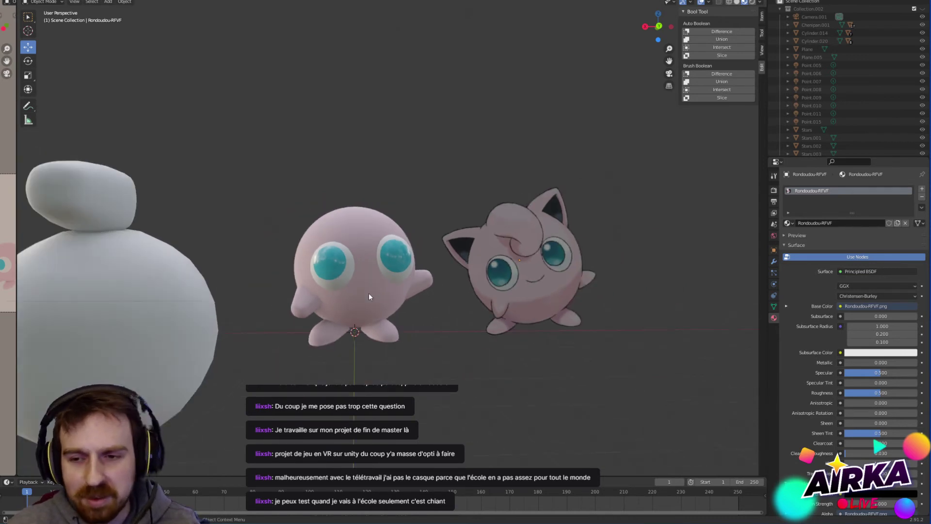
pyautogui.scroll(2, 391, 307)
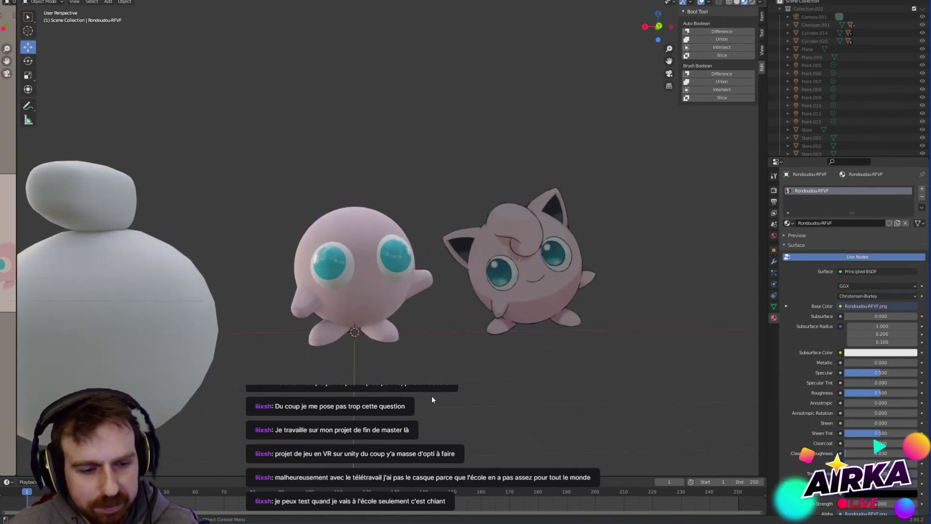
# Step: Add a cube mesh at the 3D cursor by Jigglypuff's feet
pyautogui.hotkey('shift', 'a')
pyautogui.moveTo(435, 358)
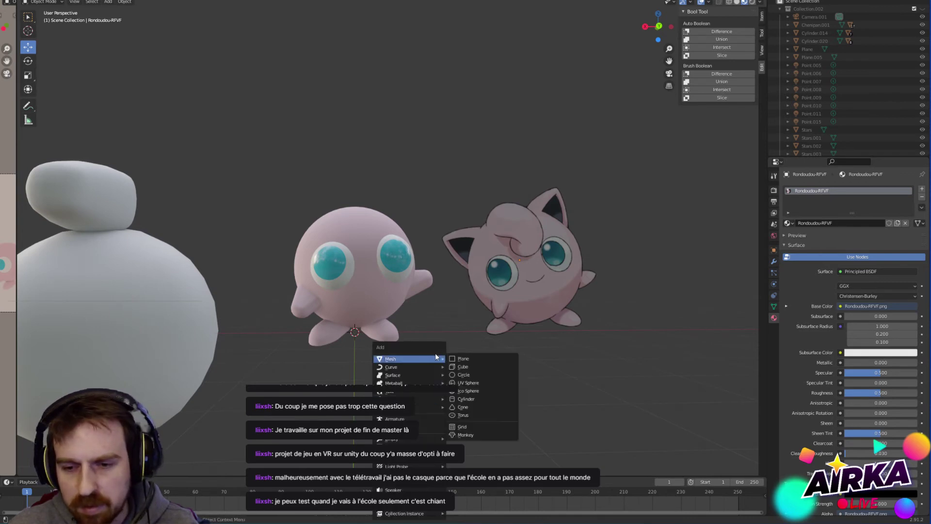
pyautogui.click(497, 371)
pyautogui.scroll(-3, 399, 304)
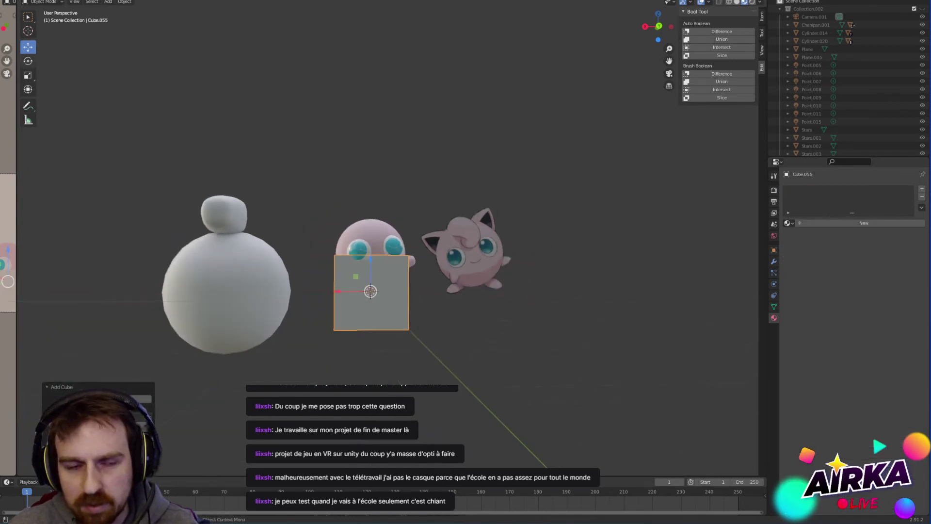
pyautogui.click(28, 75)
pyautogui.moveTo(228, 208); pyautogui.dragTo(224, 170, button='middle')
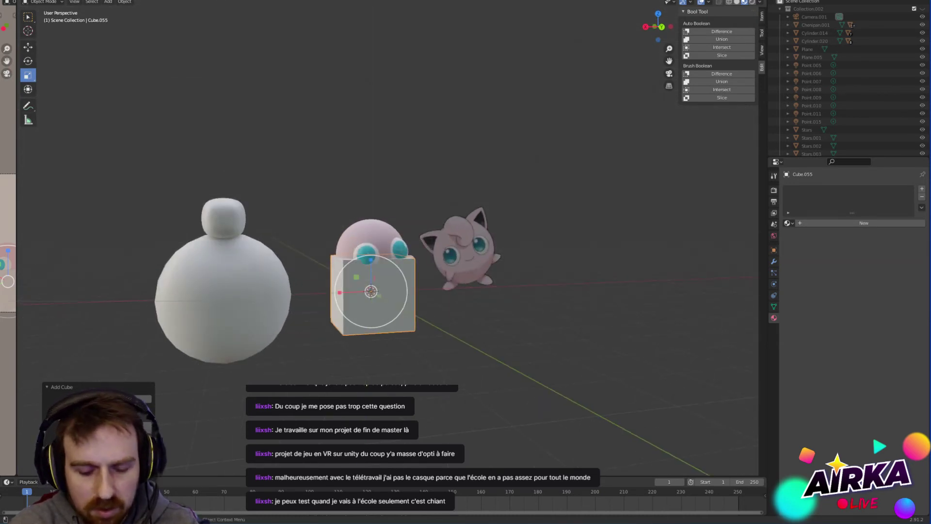
# Step: Rotate the new cube 90° about the global Y axis
pyautogui.write('ry90')
pyautogui.press('Return')
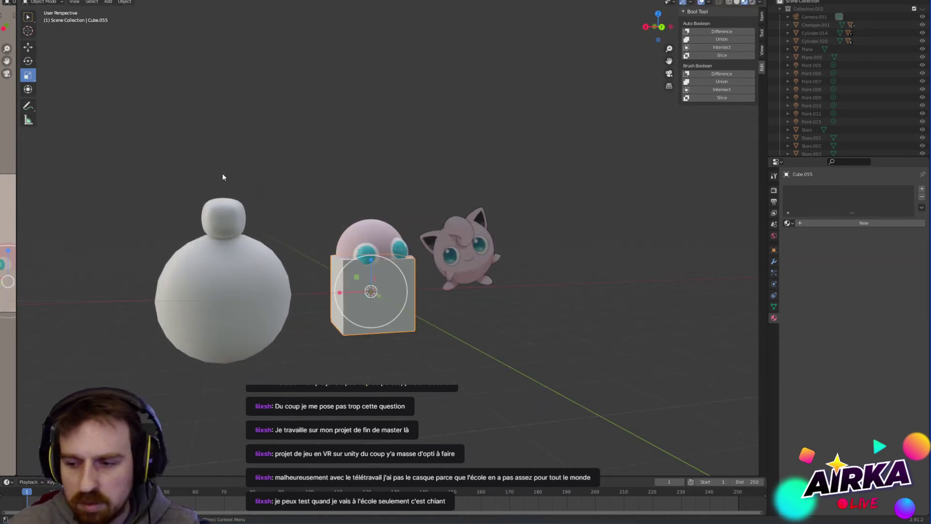
pyautogui.write('r')
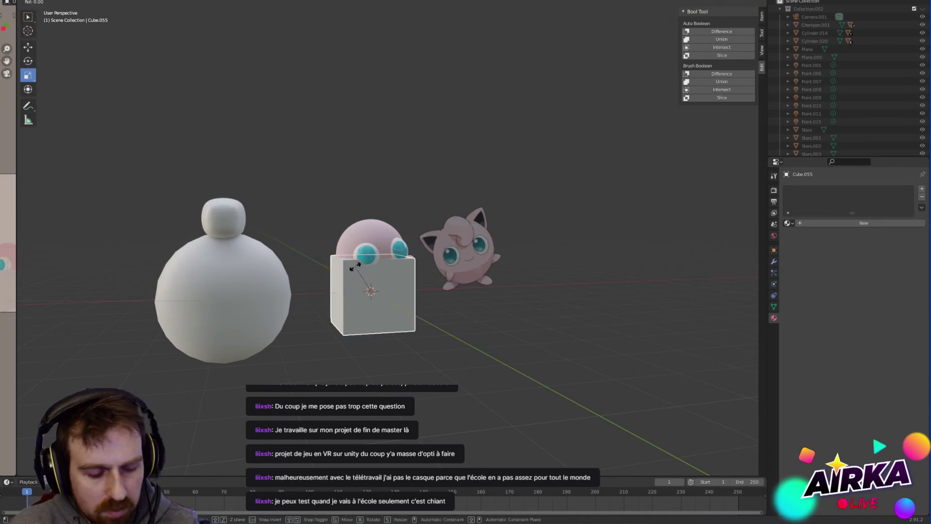
pyautogui.write('y90')
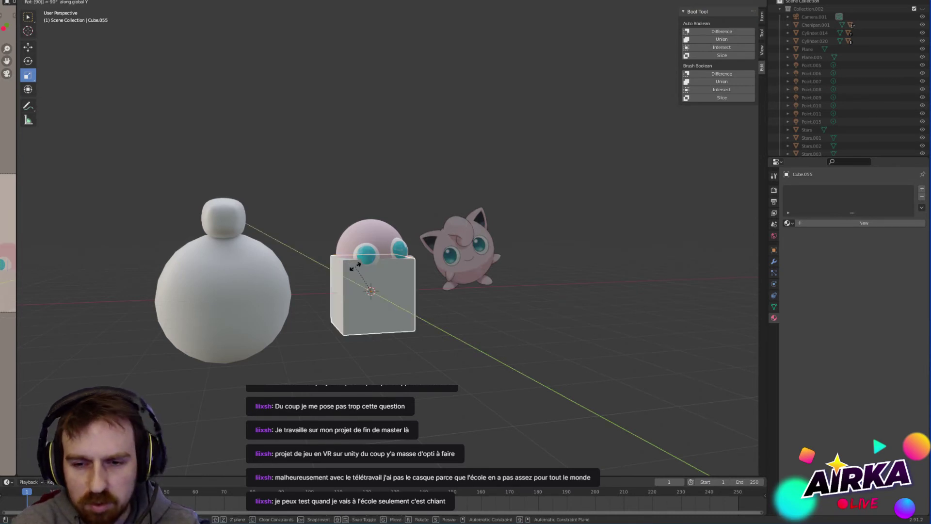
pyautogui.press('Return')
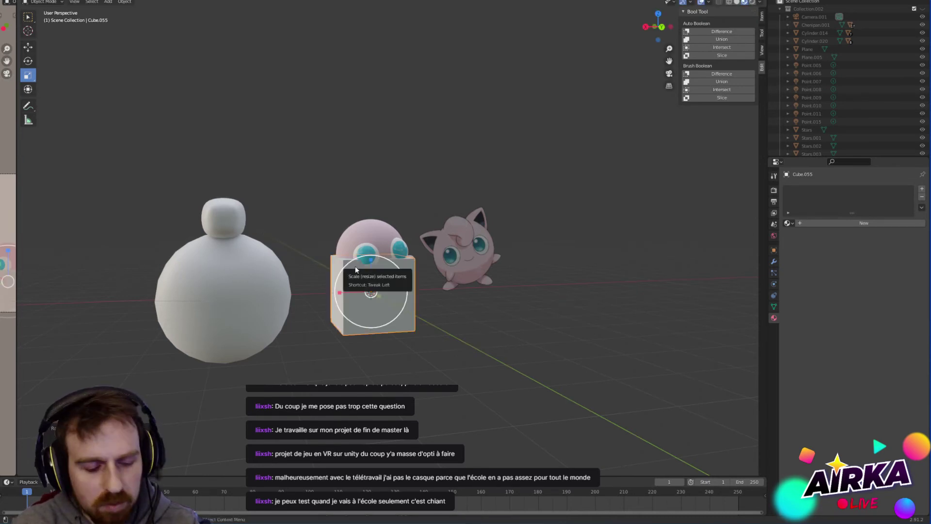
# Step: Rotate the cube a further 42° about the global Y axis, keeping the view in perspective
pyautogui.press('KP_5')
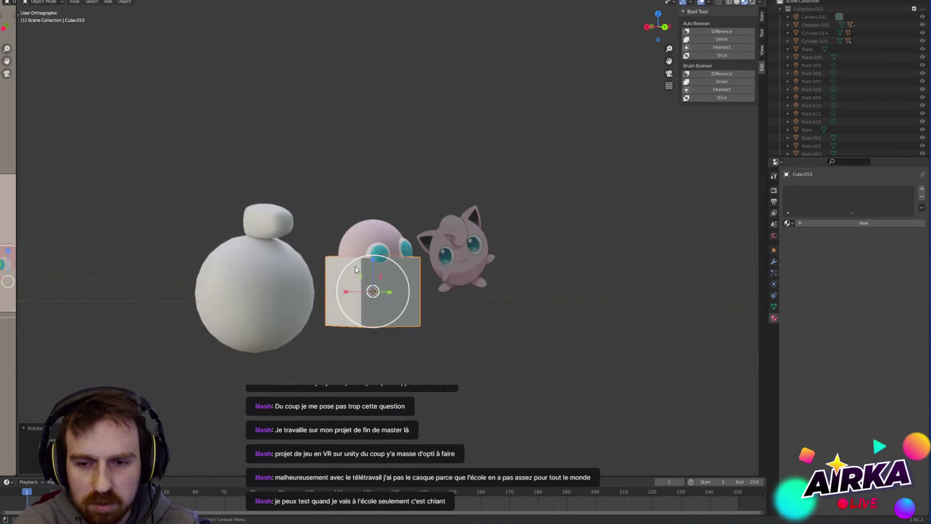
pyautogui.moveTo(355, 270); pyautogui.dragTo(398, 284, button='middle')
pyautogui.scroll(3, 391, 287)
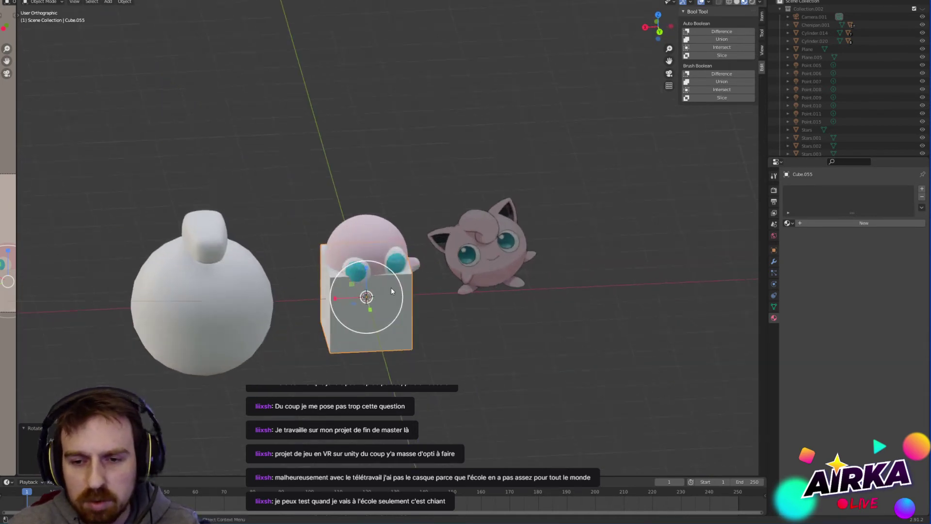
pyautogui.click(669, 84)
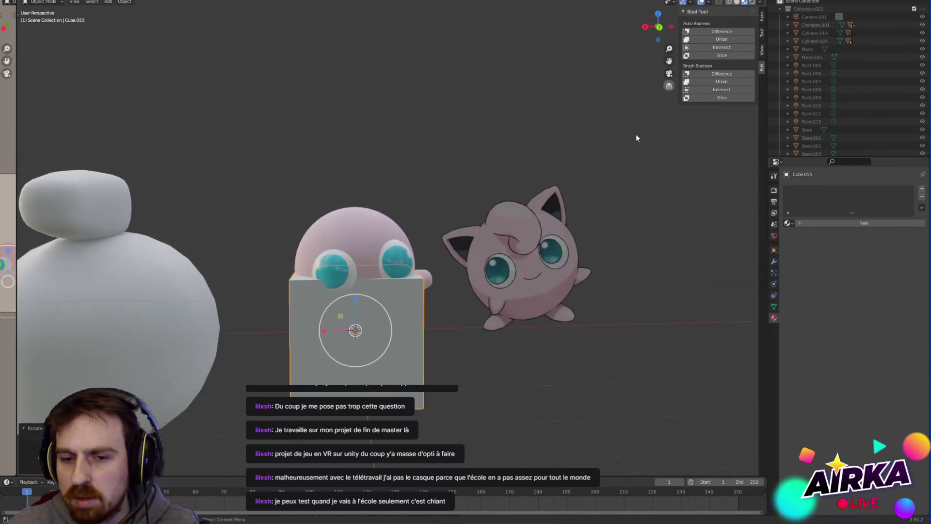
pyautogui.scroll(3, 307, 327)
pyautogui.write('r')
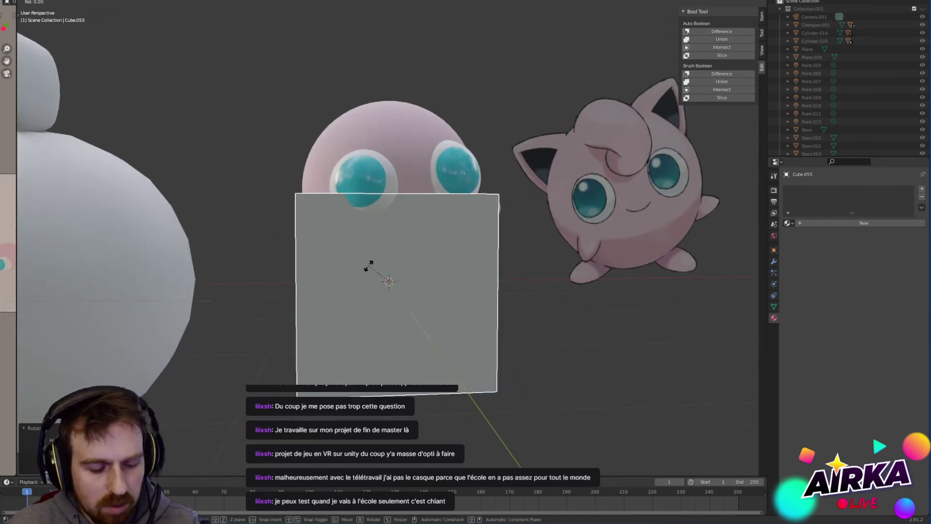
pyautogui.write('y42')
pyautogui.press('Return')
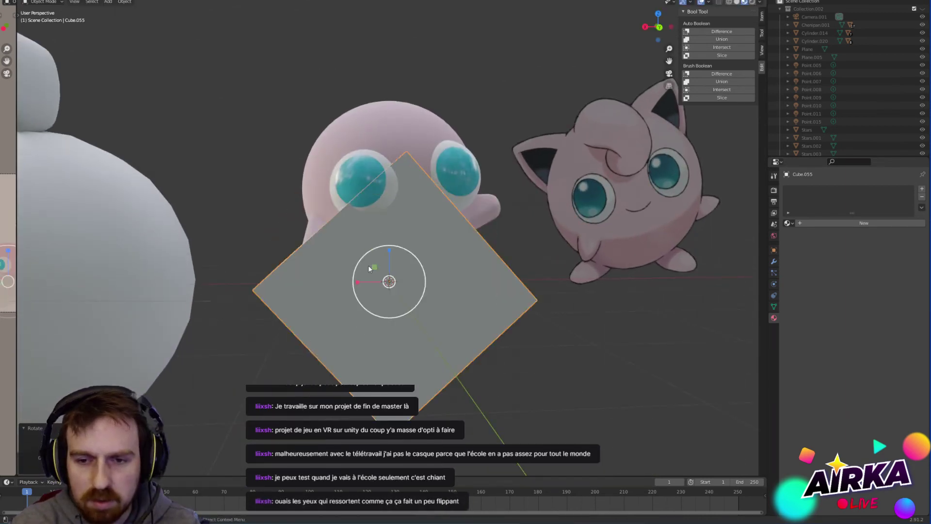
# Step: Set the cube's Y rotation to exactly 45° so it stands on one edge
pyautogui.click(760, 19)
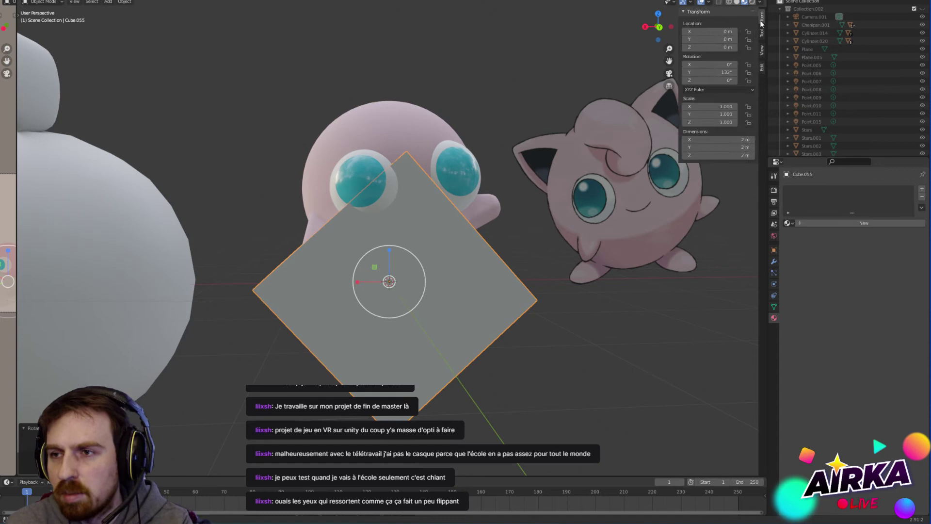
pyautogui.click(726, 73)
pyautogui.press('Return')
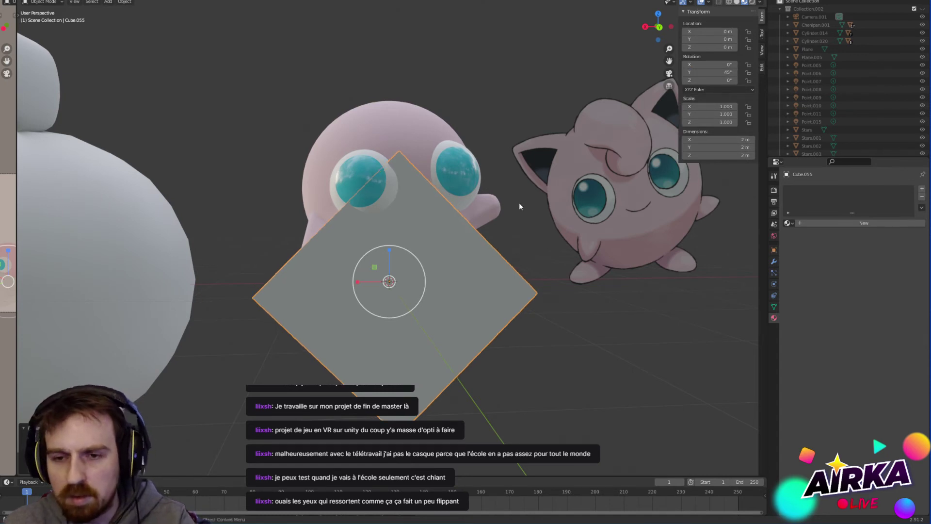
# Step: Flatten the cube along the Y axis to a scale of about 0.395
pyautogui.moveTo(519, 202); pyautogui.dragTo(434, 299, button='middle')
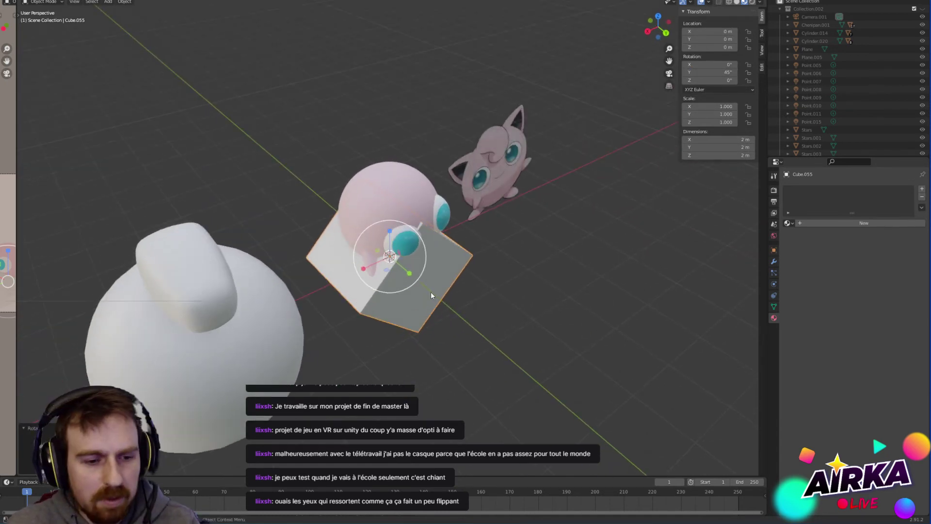
pyautogui.scroll(2, 422, 296)
pyautogui.moveTo(407, 285); pyautogui.dragTo(396, 273)
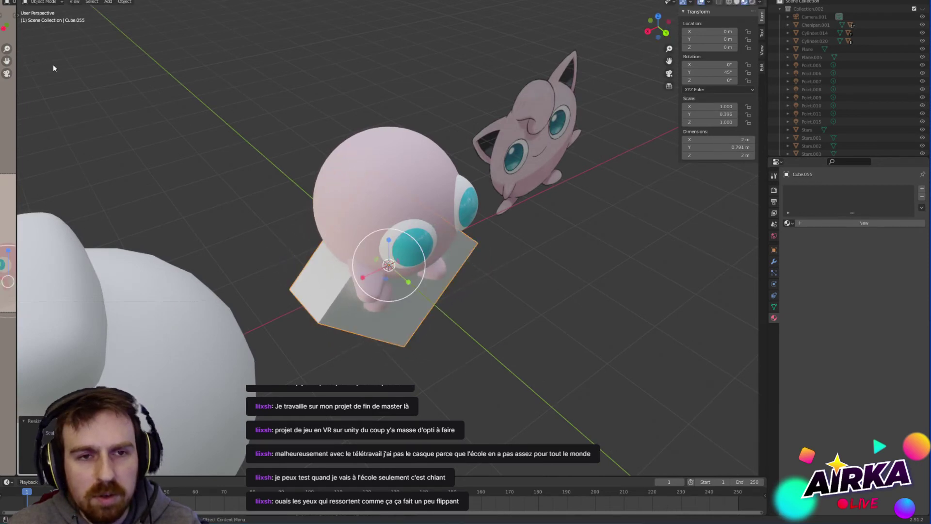
pyautogui.click(19, 18)
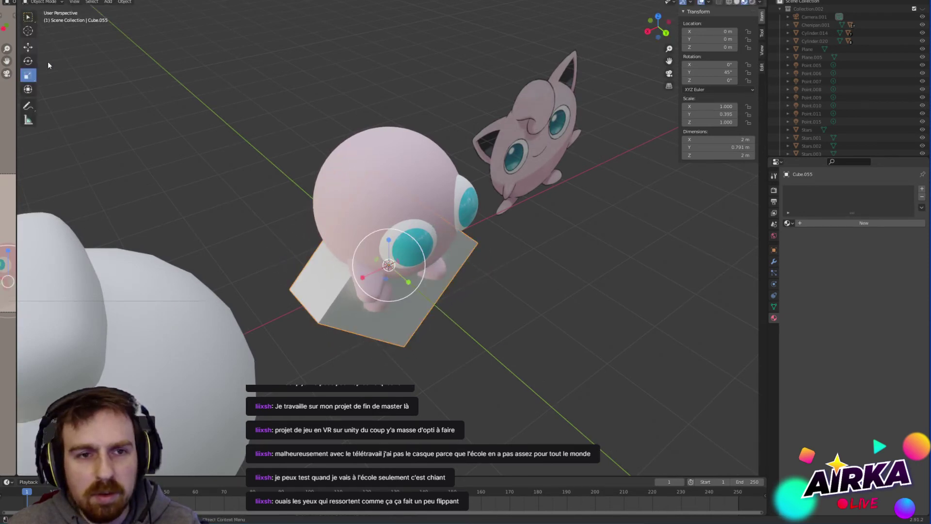
pyautogui.scroll(-1, 382, 239)
# Step: Move the flattened cube along the Y axis to about 2.3 m, in front of Jigglypuff
pyautogui.click(29, 48)
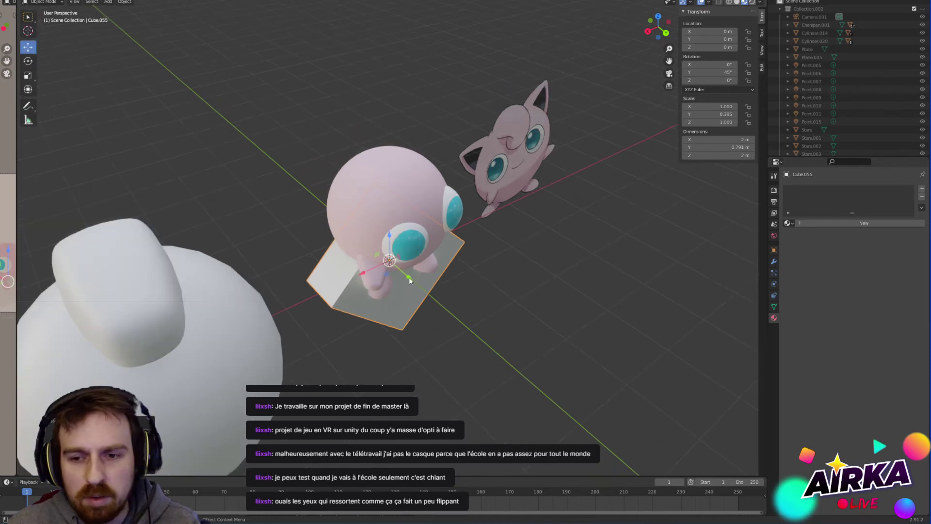
pyautogui.moveTo(408, 278); pyautogui.dragTo(499, 370)
pyautogui.moveTo(589, 333); pyautogui.dragTo(359, 176, button='middle')
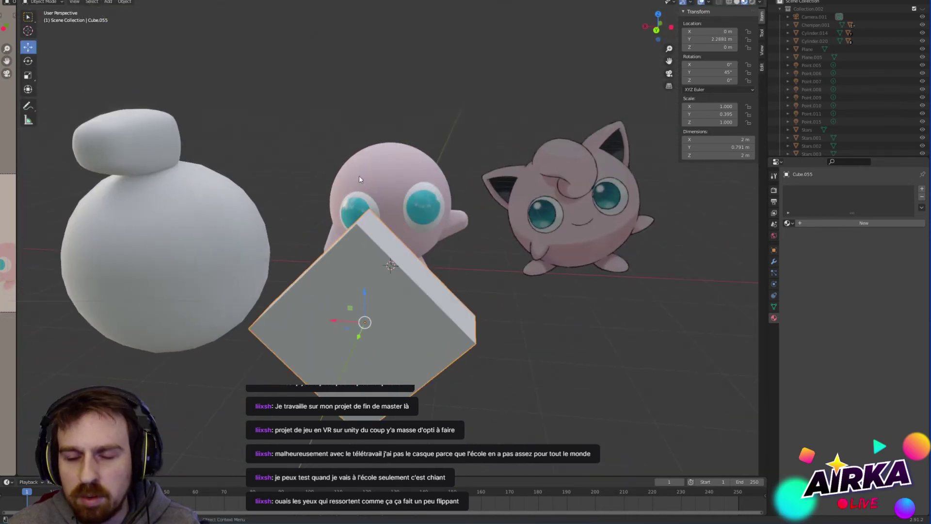
# Step: Enter Edit Mode on the flattened cube and clear the face selection
pyautogui.press('Tab')
pyautogui.moveTo(440, 356); pyautogui.dragTo(496, 289, button='middle')
pyautogui.moveTo(485, 262); pyautogui.dragTo(464, 282)
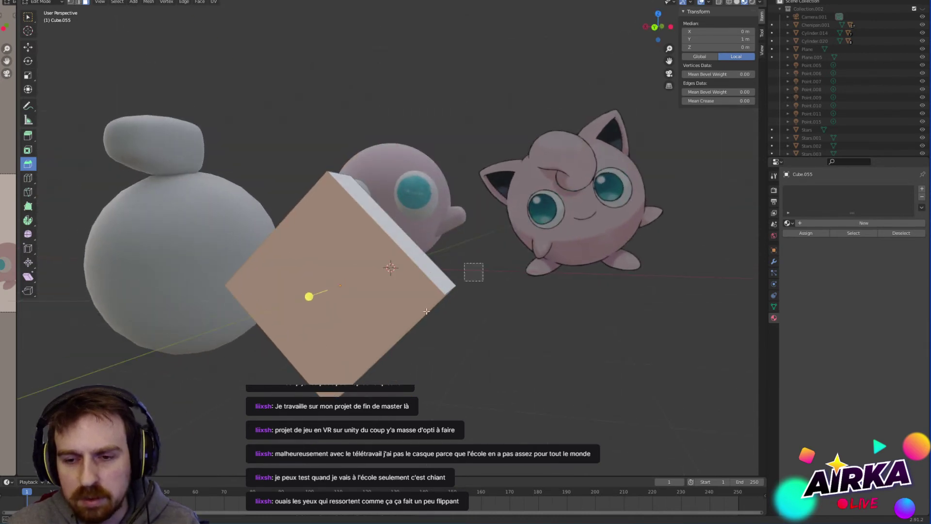
pyautogui.press('a')
pyautogui.hotkey('alt', 'a')
pyautogui.moveTo(473, 327)
pyautogui.mouseDown(button='middle')
pyautogui.moveTo(482, 316)
pyautogui.moveTo(475, 328)
pyautogui.mouseUp(button='middle')
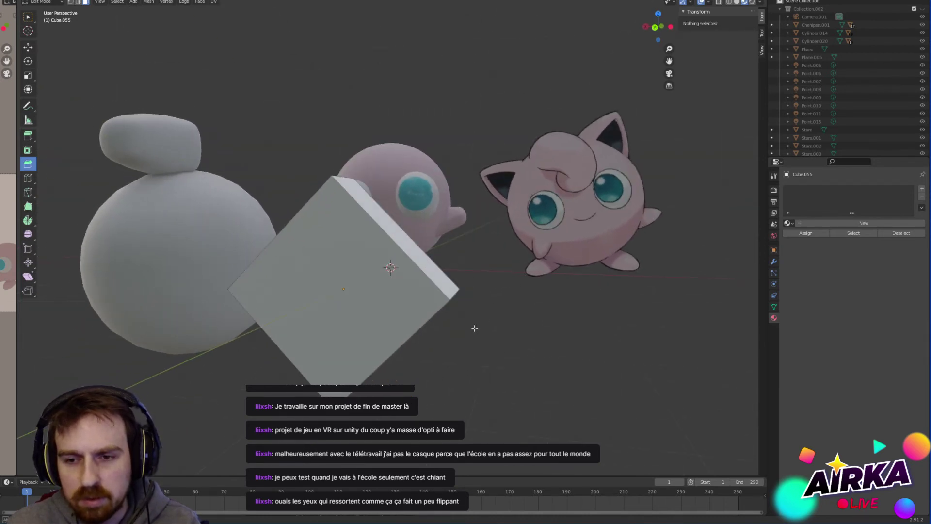
pyautogui.click(456, 298)
pyautogui.moveTo(259, 278); pyautogui.dragTo(318, 252, button='middle')
pyautogui.press('Tab')
pyautogui.click(372, 311)
pyautogui.click(388, 311)
pyautogui.press('Tab')
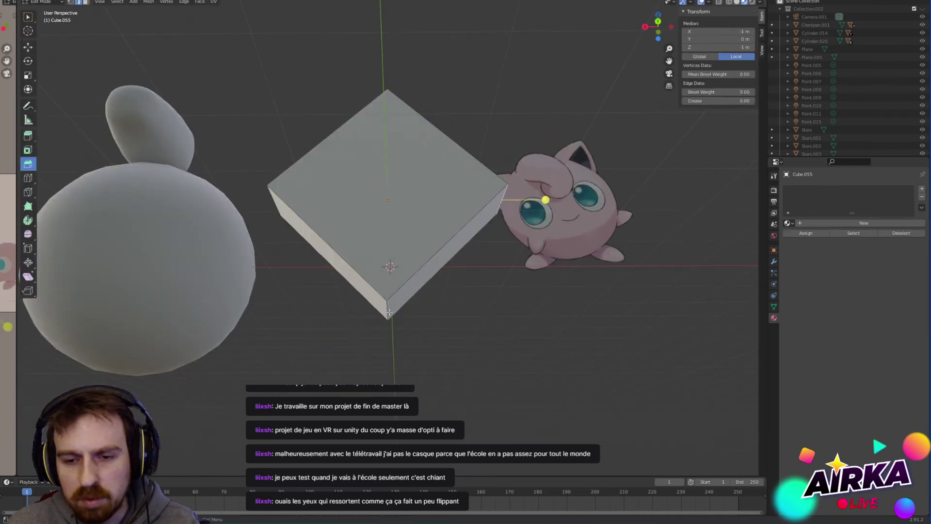
pyautogui.click(388, 312)
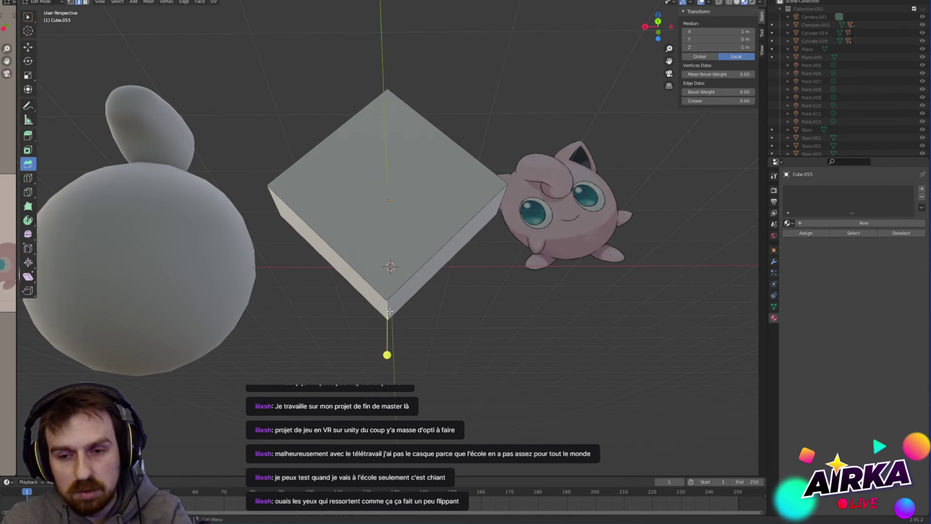
# Step: Connect the opposite side corners of the flattened cube with an edge across both the front and back faces
pyautogui.moveTo(391, 304); pyautogui.dragTo(394, 307, button='middle')
pyautogui.press('1')
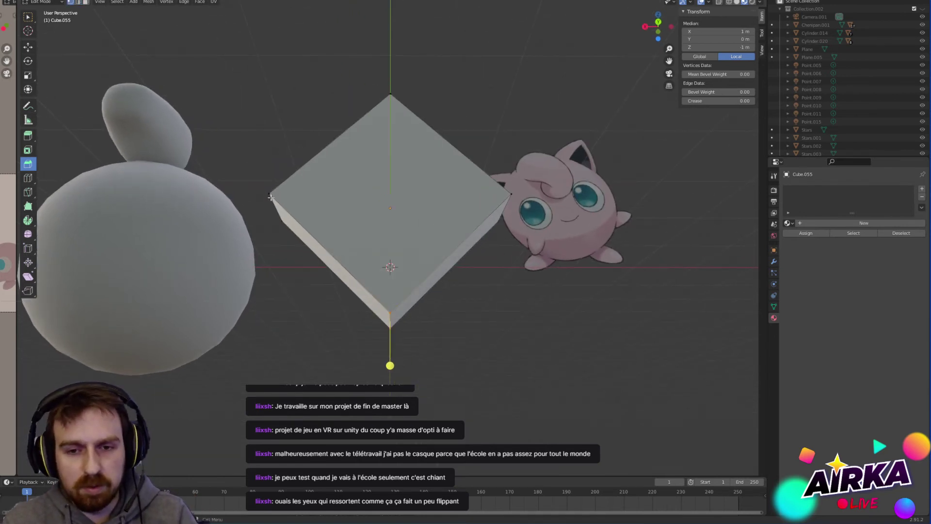
pyautogui.click(271, 195)
pyautogui.keyDown('shift'); pyautogui.click(507, 193); pyautogui.keyUp('shift')
pyautogui.moveTo(509, 192); pyautogui.dragTo(259, 295, button='middle')
pyautogui.click(242, 269)
pyautogui.keyDown('shift'); pyautogui.click(344, 265); pyautogui.keyUp('shift')
# Step: Delete the vertices of the cube's lower corner to leave only the upper triangular half
pyautogui.moveTo(260, 296); pyautogui.dragTo(363, 344)
pyautogui.press('x')
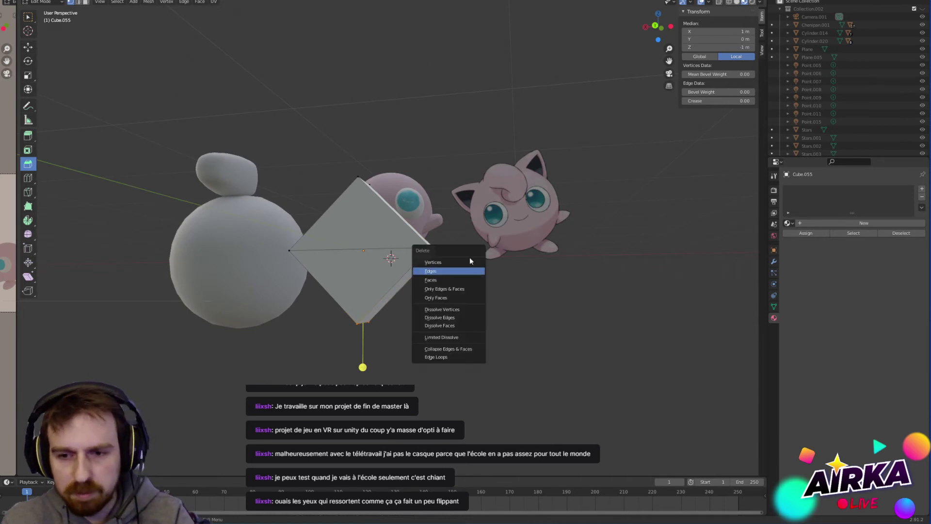
pyautogui.click(421, 266)
# Step: Fill the open underside with a face spanning the four side vertices
pyautogui.scroll(2, 338, 288)
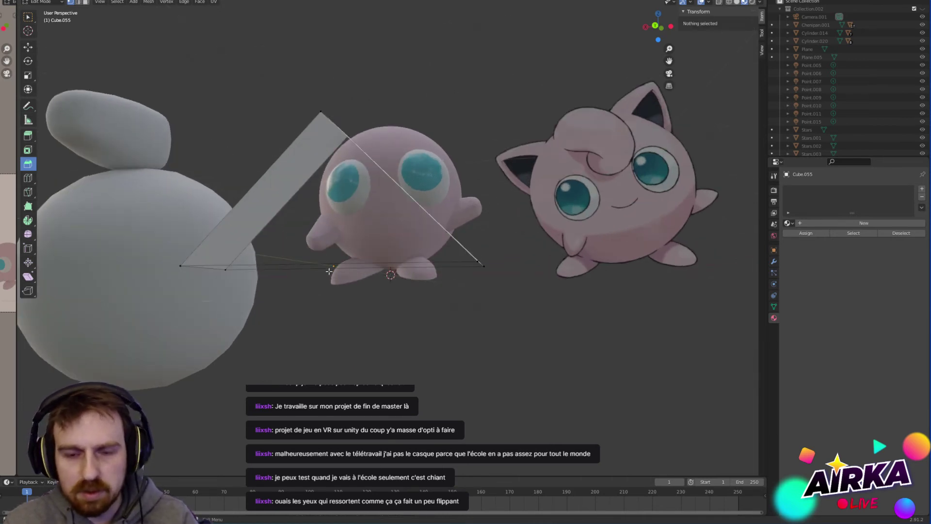
pyautogui.scroll(2, 330, 264)
pyautogui.click(186, 201)
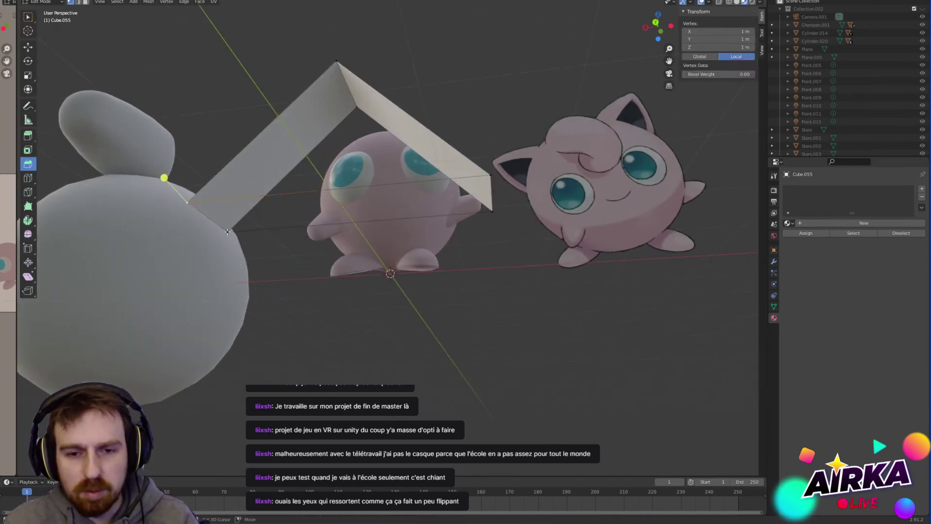
pyautogui.keyDown('shift'); pyautogui.click(228, 231); pyautogui.keyUp('shift')
pyautogui.keyDown('shift'); pyautogui.click(492, 176); pyautogui.keyUp('shift')
pyautogui.keyDown('shift'); pyautogui.click(492, 211); pyautogui.keyUp('shift')
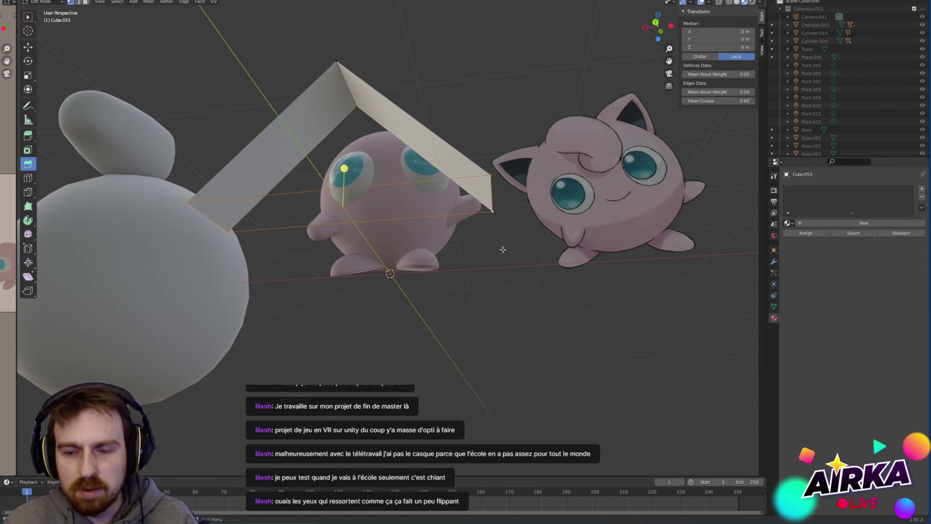
pyautogui.press('f')
# Step: Fill the open triangular ends of the block with faces to form a closed prism
pyautogui.moveTo(492, 211); pyautogui.dragTo(327, 226, button='middle')
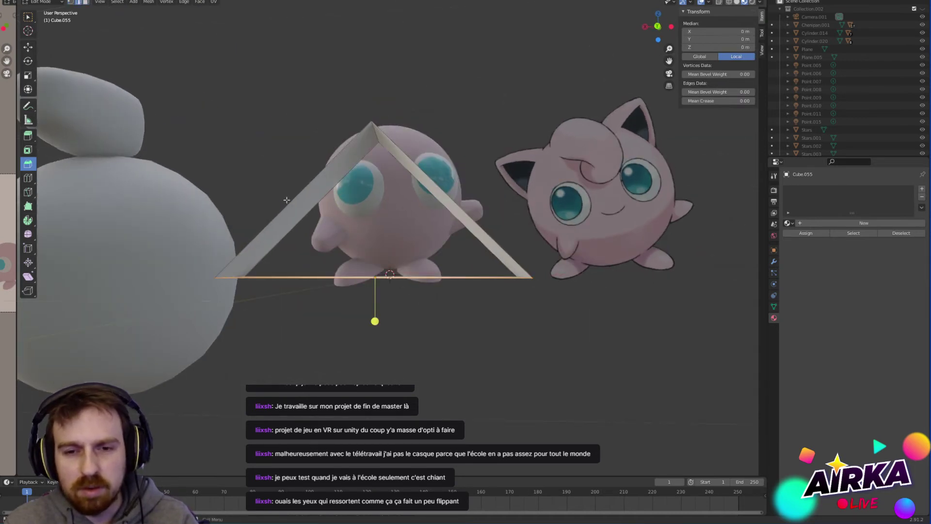
pyautogui.click(287, 200)
pyautogui.keyDown('shift'); pyautogui.click(436, 187); pyautogui.keyUp('shift')
pyautogui.moveTo(406, 272); pyautogui.dragTo(412, 310, button='middle')
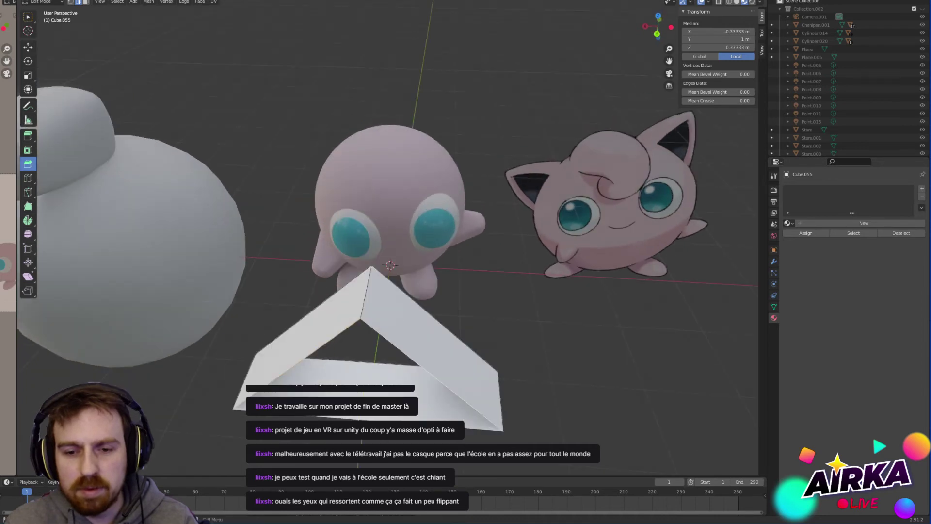
pyautogui.moveTo(336, 418); pyautogui.dragTo(349, 300, button='middle')
pyautogui.click(310, 177)
pyautogui.click(292, 164)
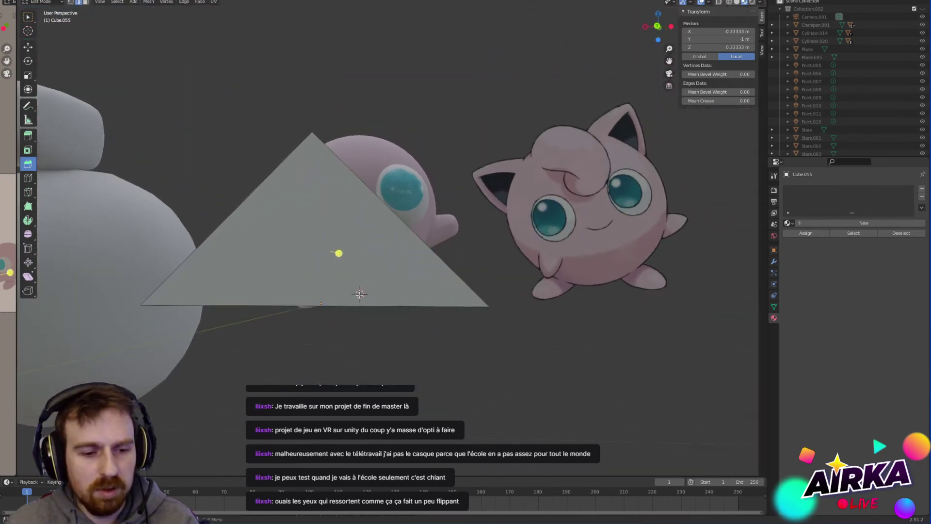
pyautogui.moveTo(360, 294); pyautogui.dragTo(581, 258, button='middle')
pyautogui.click(581, 258)
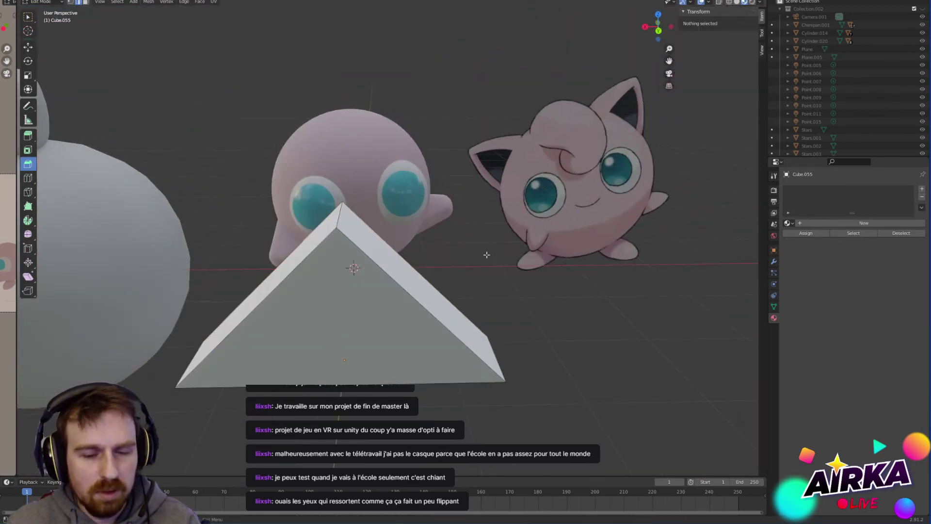
# Step: Leave Edit Mode and flatten Jigglypuff's eye sphere to a scale of about 0.383 × 0.400 × 0.194
pyautogui.moveTo(486, 254); pyautogui.dragTo(456, 306, button='middle')
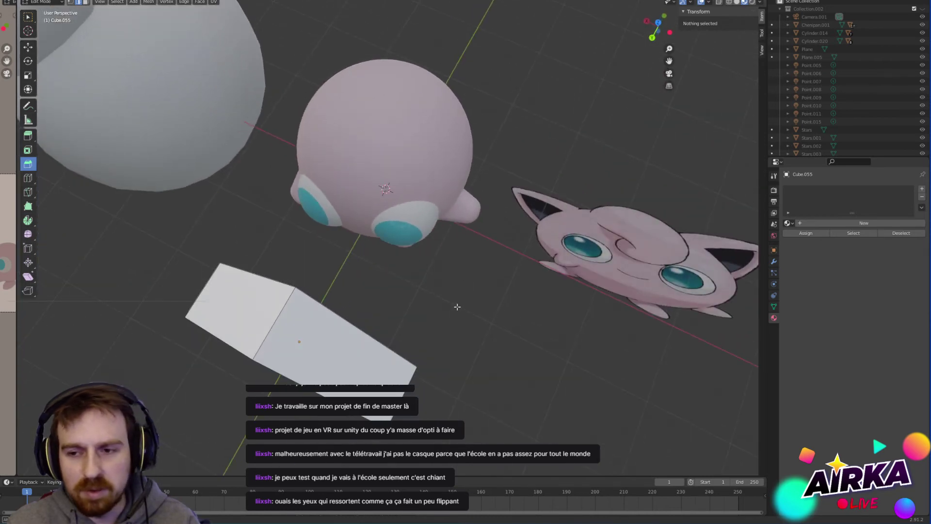
pyautogui.press('Tab')
pyautogui.click(426, 220)
pyautogui.click(27, 75)
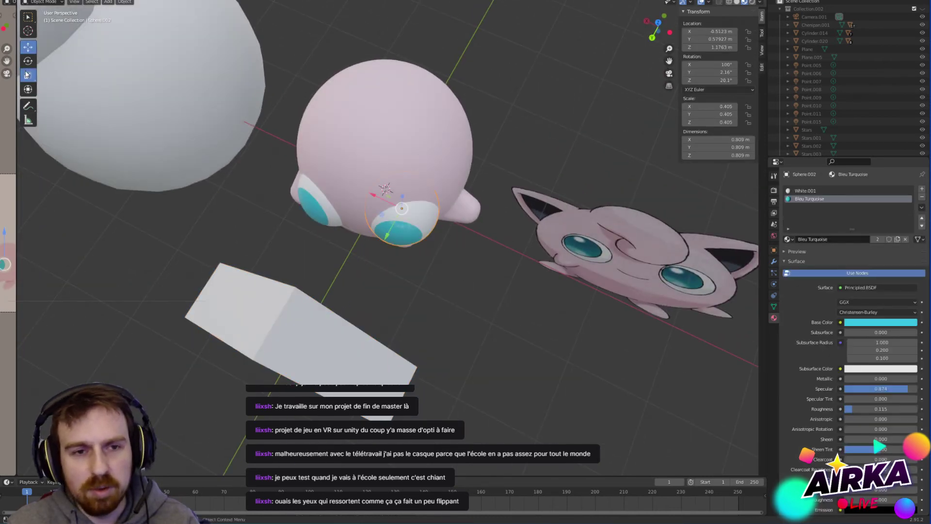
pyautogui.moveTo(403, 196); pyautogui.dragTo(403, 220)
pyautogui.moveTo(403, 220); pyautogui.dragTo(369, 179, button='middle')
# Step: Move the flattened eye along the Y axis to about 0.703 m
pyautogui.click(27, 47)
pyautogui.moveTo(381, 212); pyautogui.dragTo(372, 215)
pyautogui.moveTo(373, 215); pyautogui.dragTo(20, 237, button='middle')
pyautogui.moveTo(16, 237)
pyautogui.mouseDown()
pyautogui.moveTo(179, 238)
pyautogui.moveTo(28, 241)
pyautogui.mouseUp()
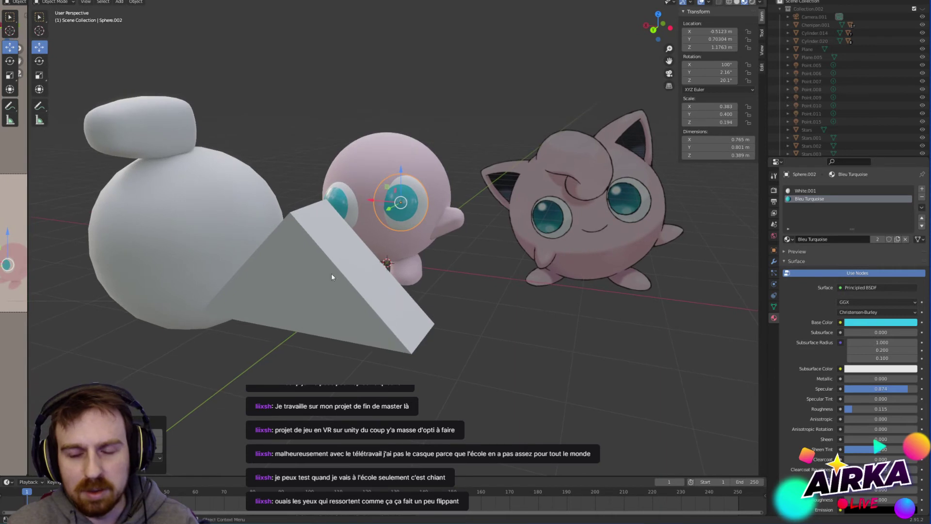
# Step: Select the triangular block in front of Jigglypuff and enter Edit Mode on it
pyautogui.click(490, 254)
pyautogui.press('KP_Decimal')
pyautogui.moveTo(512, 278); pyautogui.dragTo(472, 267, button='middle')
pyautogui.click(414, 256)
pyautogui.moveTo(418, 249); pyautogui.dragTo(363, 207, button='middle')
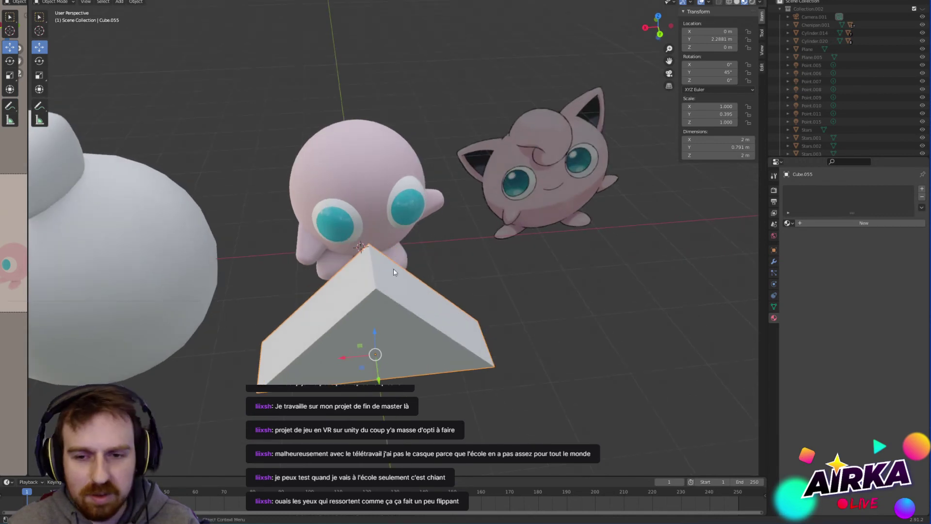
pyautogui.press('Tab')
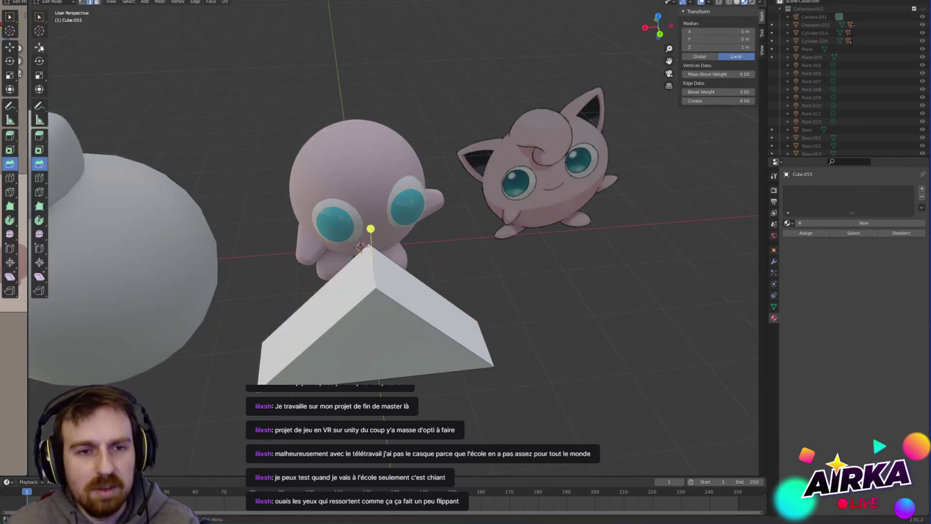
# Step: Raise the block's top edge to about -1.72 m in local X and 1.72 m in local Z
pyautogui.click(39, 47)
pyautogui.moveTo(27, 75); pyautogui.dragTo(12, 75)
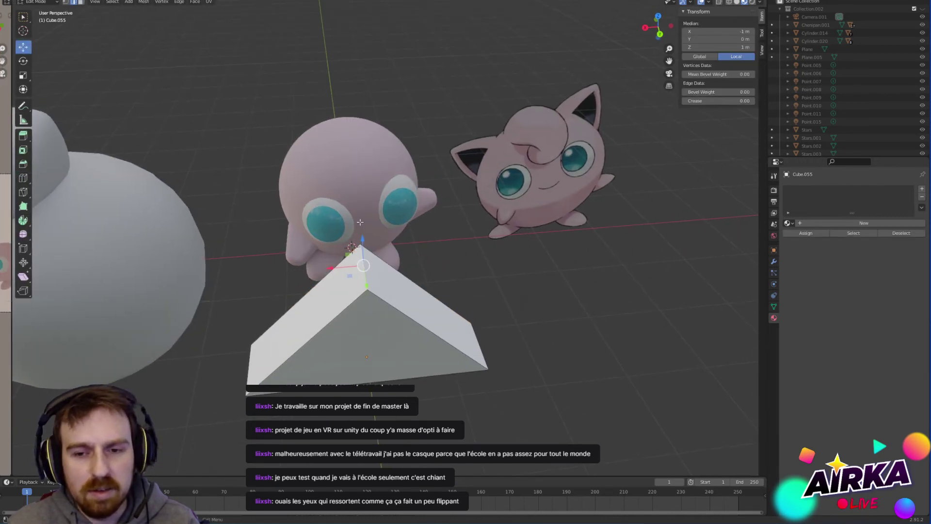
pyautogui.moveTo(363, 244); pyautogui.dragTo(355, 174)
pyautogui.moveTo(489, 233)
pyautogui.mouseDown(button='middle')
pyautogui.moveTo(491, 201)
pyautogui.moveTo(500, 238)
pyautogui.mouseUp(button='middle')
pyautogui.moveTo(371, 195); pyautogui.dragTo(372, 183)
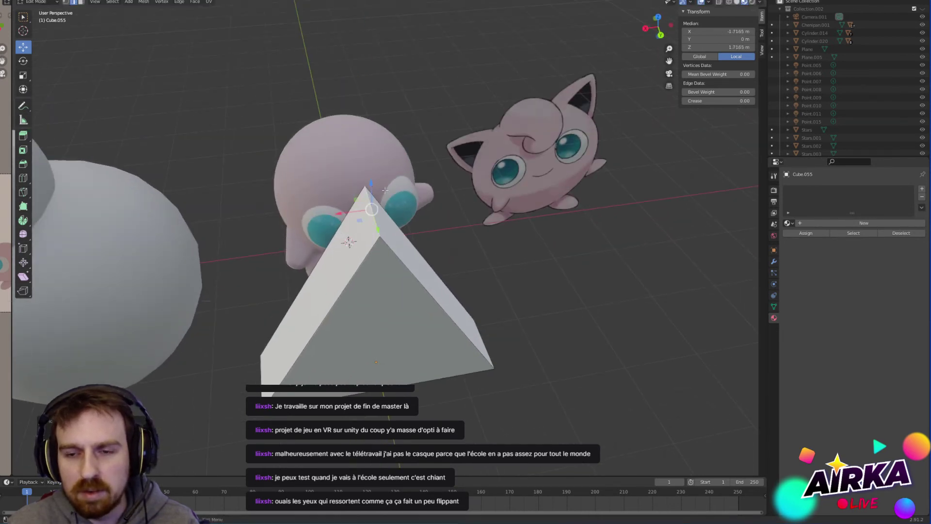
pyautogui.click(490, 233)
# Step: Inset the block's triangular front face to leave a wide border around a smaller triangle
pyautogui.moveTo(504, 305); pyautogui.dragTo(492, 290, button='middle')
pyautogui.click(382, 295)
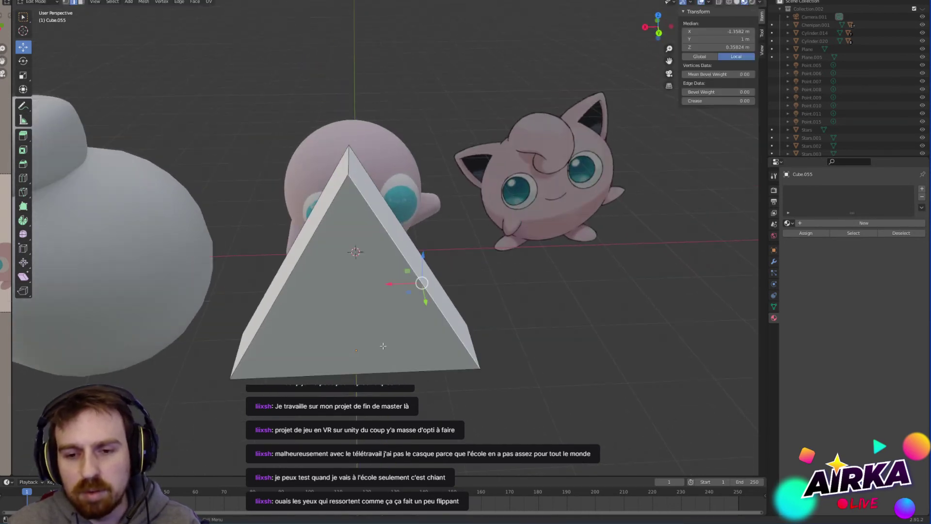
pyautogui.click(383, 344)
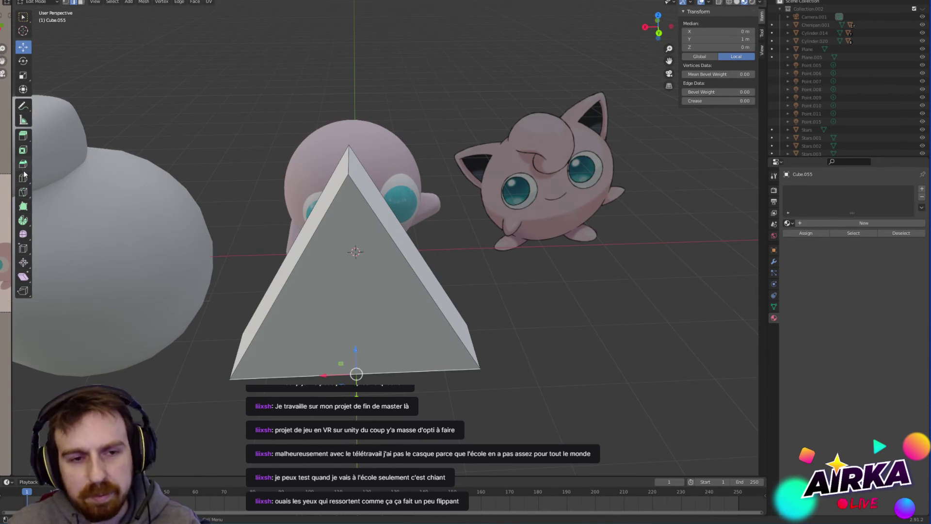
pyautogui.click(25, 140)
pyautogui.click(21, 155)
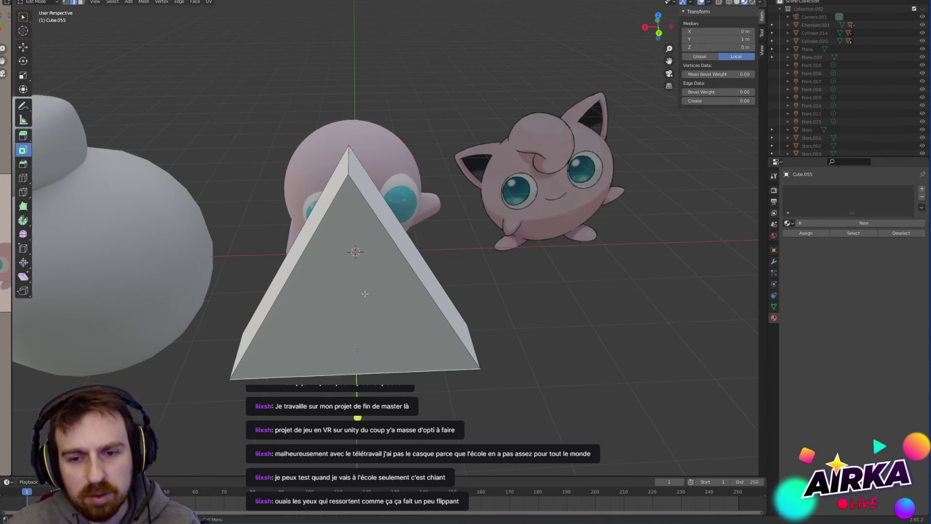
pyautogui.click(364, 298)
pyautogui.press('3')
pyautogui.click(359, 322)
pyautogui.moveTo(354, 345); pyautogui.dragTo(354, 313)
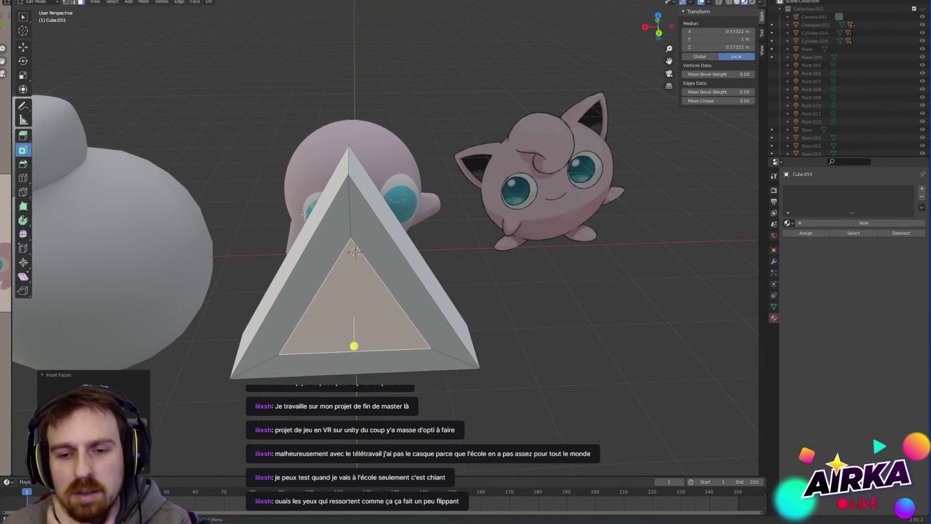
# Step: Extrude the inset triangle inward to form a recess in the block's front
pyautogui.click(25, 47)
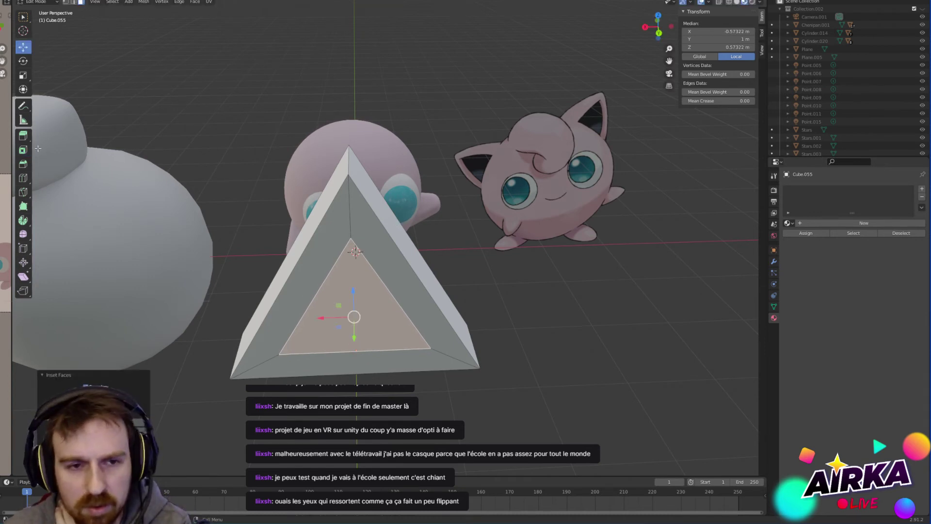
pyautogui.click(23, 167)
pyautogui.click(24, 138)
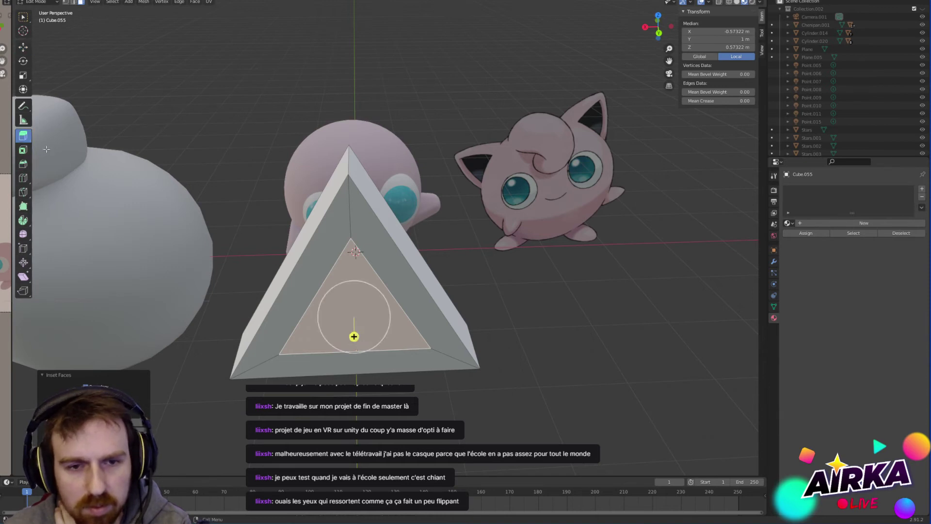
pyautogui.moveTo(353, 335); pyautogui.dragTo(352, 318)
pyautogui.click(553, 277)
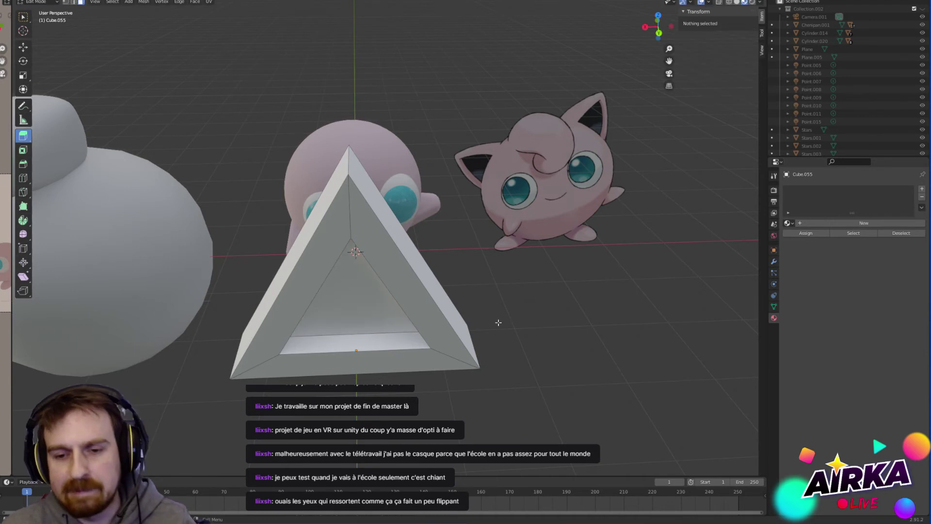
pyautogui.moveTo(496, 322); pyautogui.dragTo(437, 313, button='middle')
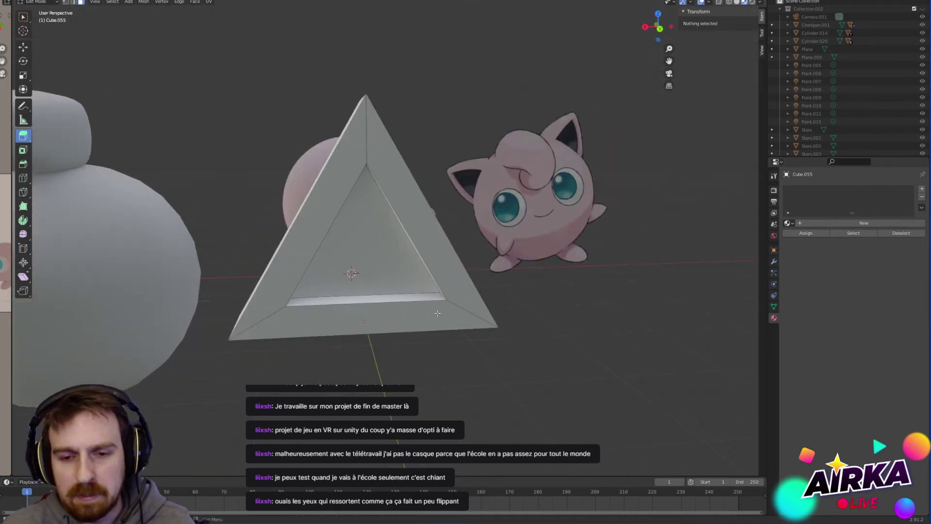
pyautogui.keyDown('alt'); pyautogui.click(347, 298); pyautogui.keyUp('alt')
pyautogui.moveTo(508, 296); pyautogui.dragTo(492, 293, button='middle')
pyautogui.press('2')
pyautogui.moveTo(305, 285); pyautogui.dragTo(436, 313)
pyautogui.hotkey('ctrl', 'z')
pyautogui.hotkey('ctrl', 'z')
pyautogui.hotkey('ctrl', 'z')
# Step: Select the lower corner vertices of the triangular recess, on both its rim and its floor
pyautogui.press('1')
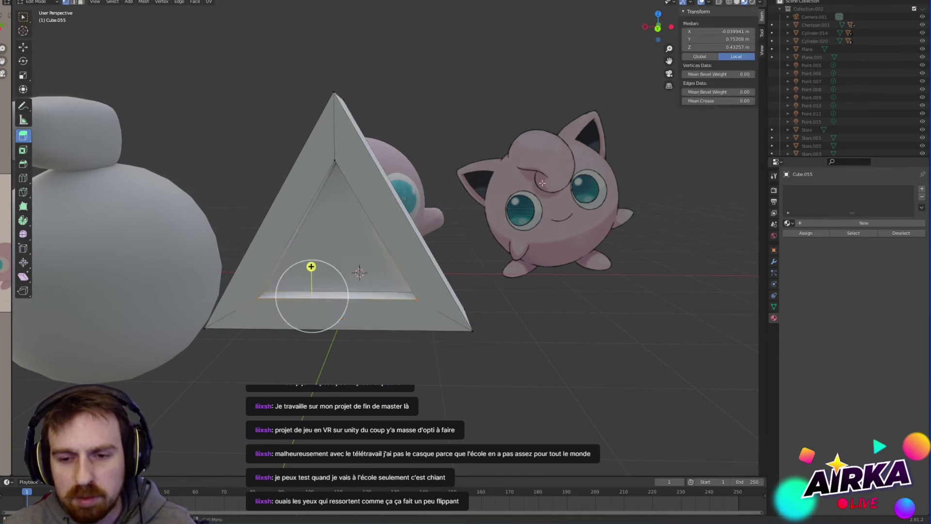
pyautogui.hotkey('ctrl', 'z')
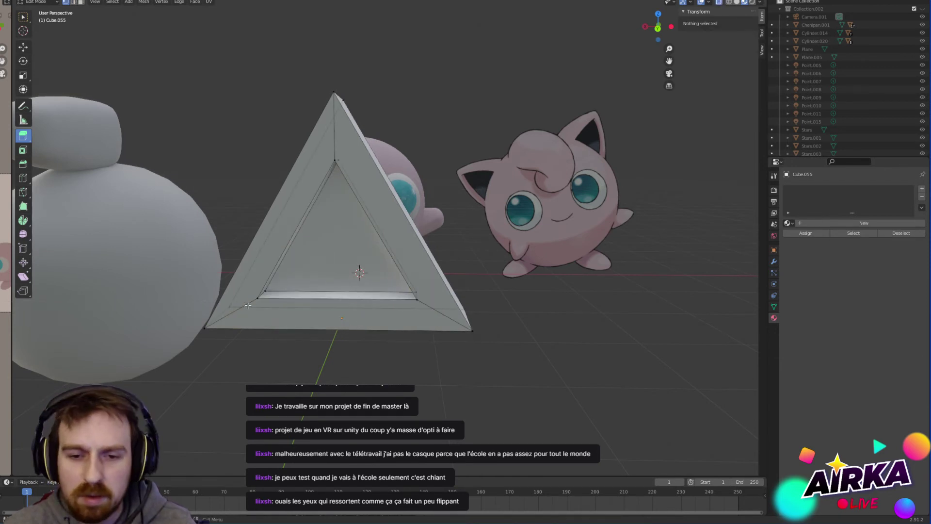
pyautogui.moveTo(419, 281); pyautogui.dragTo(419, 281)
pyautogui.moveTo(368, 328); pyautogui.dragTo(377, 320, button='middle')
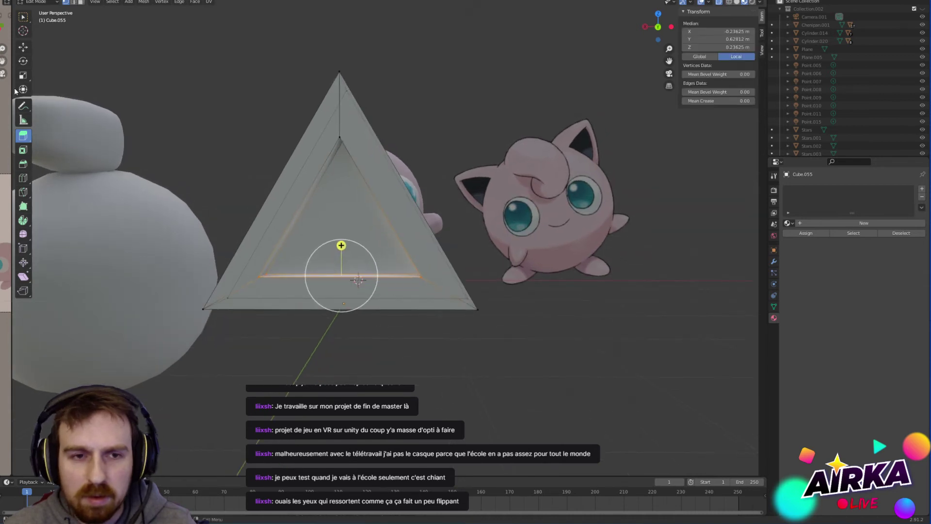
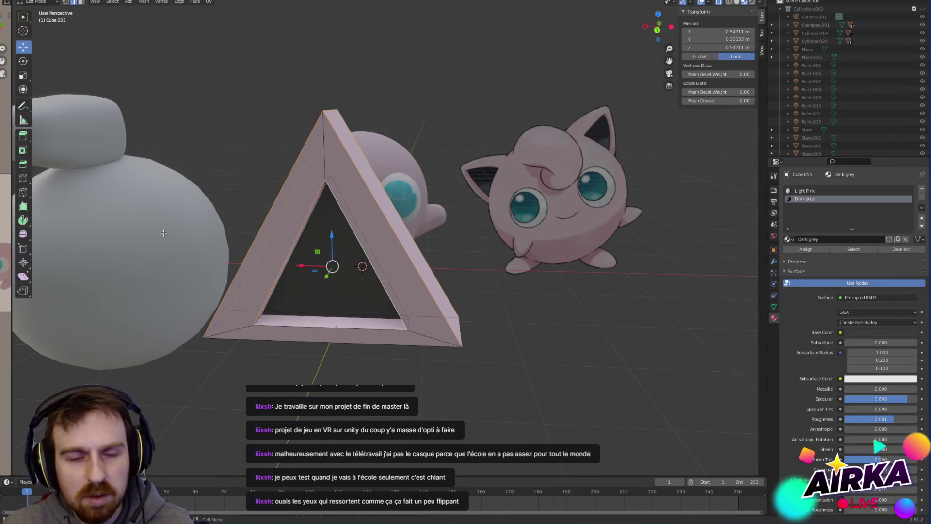
# Step: Apply the triangular block's scale in Object Mode and return to Edit Mode
pyautogui.press('Tab')
pyautogui.hotkey('ctrl', 'a')
pyautogui.click(266, 270)
pyautogui.press('Tab')
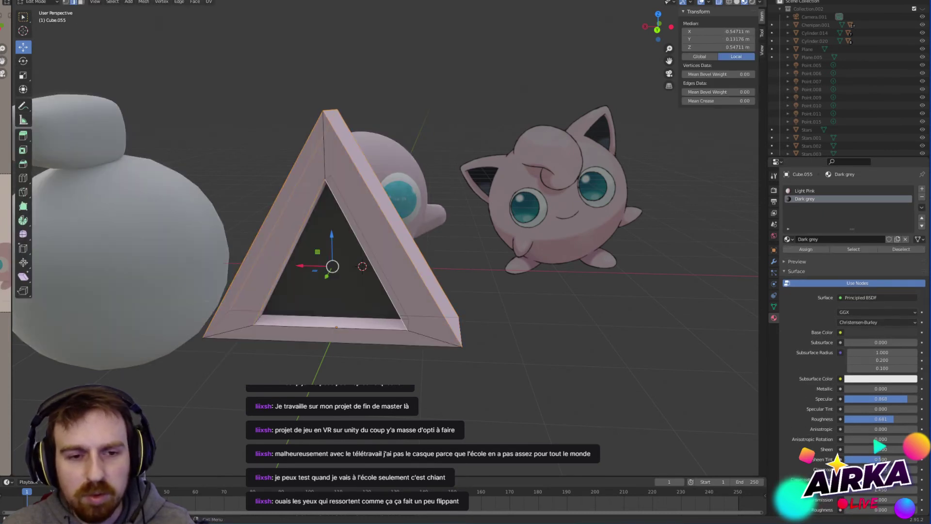
pyautogui.click(23, 163)
pyautogui.moveTo(322, 276); pyautogui.dragTo(359, 254)
pyautogui.hotkey('ctrl', 'z')
# Step: Bevel the block's top outer edge with a width of about 0.487 m and 1 segment
pyautogui.moveTo(430, 183); pyautogui.dragTo(457, 256, button='middle')
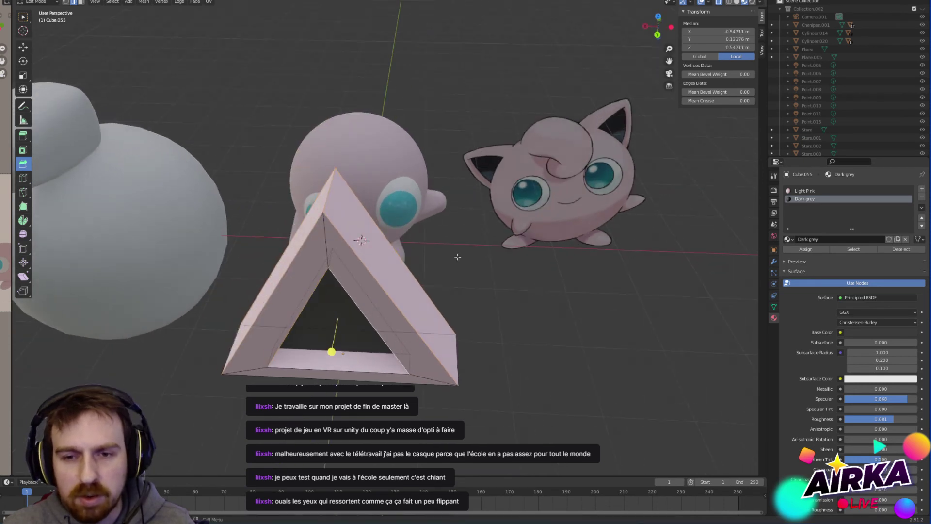
pyautogui.click(457, 256)
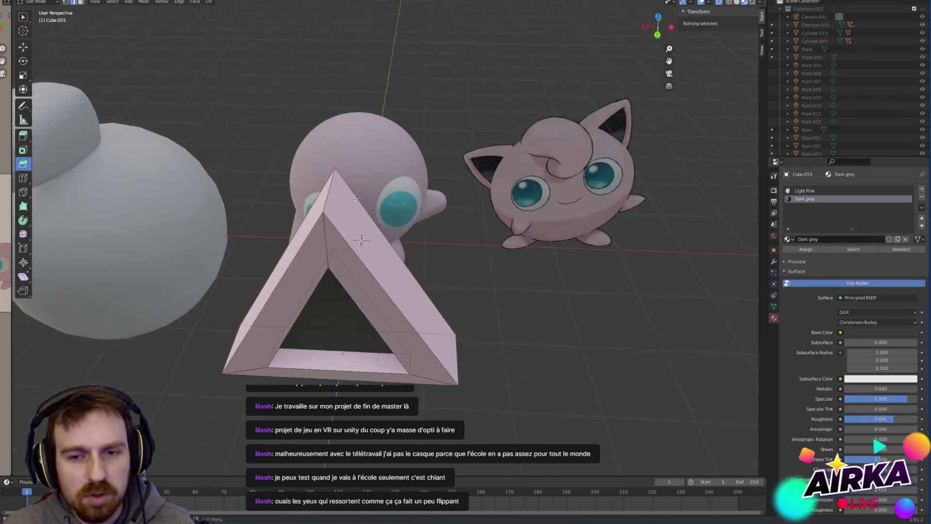
pyautogui.click(332, 196)
pyautogui.moveTo(327, 151); pyautogui.dragTo(414, 213)
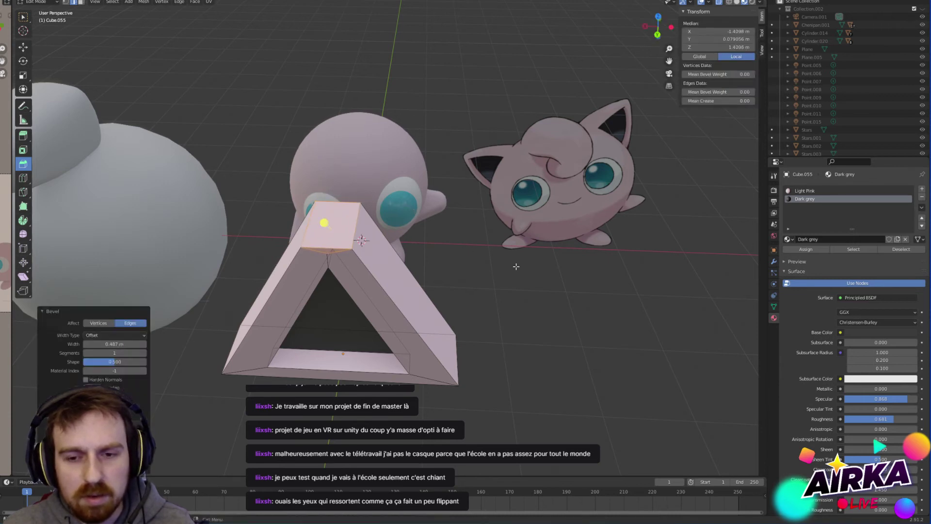
pyautogui.click(517, 268)
pyautogui.moveTo(481, 271); pyautogui.dragTo(476, 262, button='middle')
# Step: Select the outer front and back edges running over the triangular block's flattened top and down both sloped sides
pyautogui.click(347, 152)
pyautogui.moveTo(347, 151); pyautogui.dragTo(360, 284, button='middle')
pyautogui.click(309, 259)
pyautogui.moveTo(310, 259); pyautogui.dragTo(346, 253, button='middle')
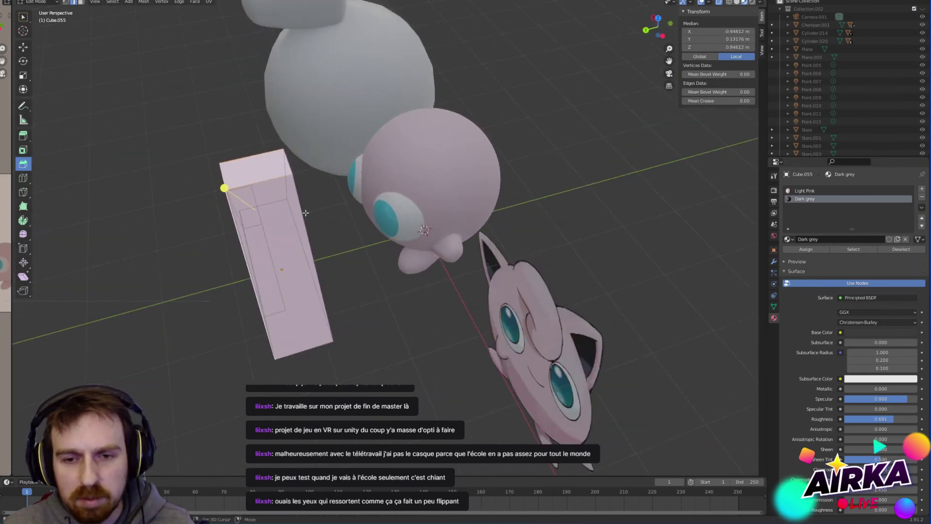
pyautogui.keyDown('shift'); pyautogui.click(307, 213); pyautogui.keyUp('shift')
pyautogui.moveTo(329, 216); pyautogui.dragTo(294, 223, button='middle')
pyautogui.keyDown('shift'); pyautogui.click(361, 127); pyautogui.keyUp('shift')
pyautogui.moveTo(345, 177); pyautogui.dragTo(473, 129, button='middle')
pyautogui.keyDown('shift'); pyautogui.click(352, 134); pyautogui.keyUp('shift')
pyautogui.moveTo(352, 135); pyautogui.dragTo(321, 199, button='middle')
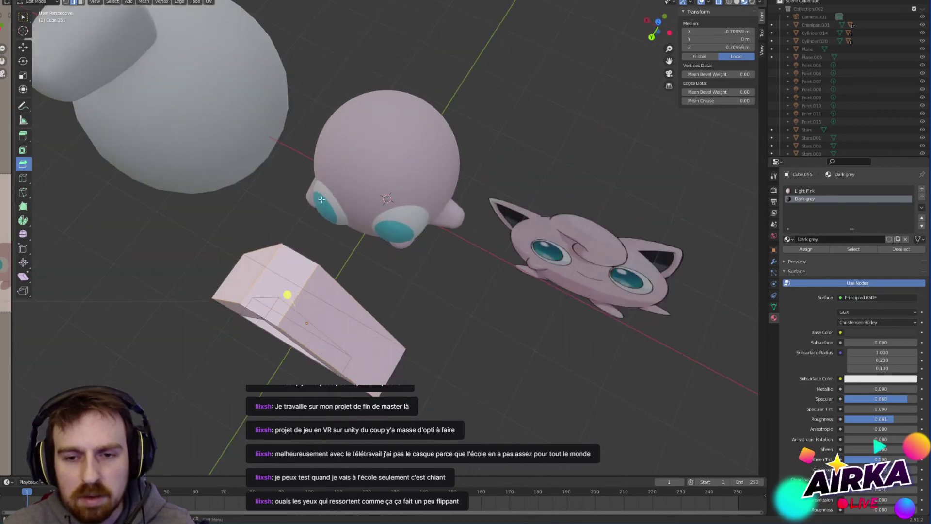
pyautogui.moveTo(297, 250); pyautogui.dragTo(380, 216, button='middle')
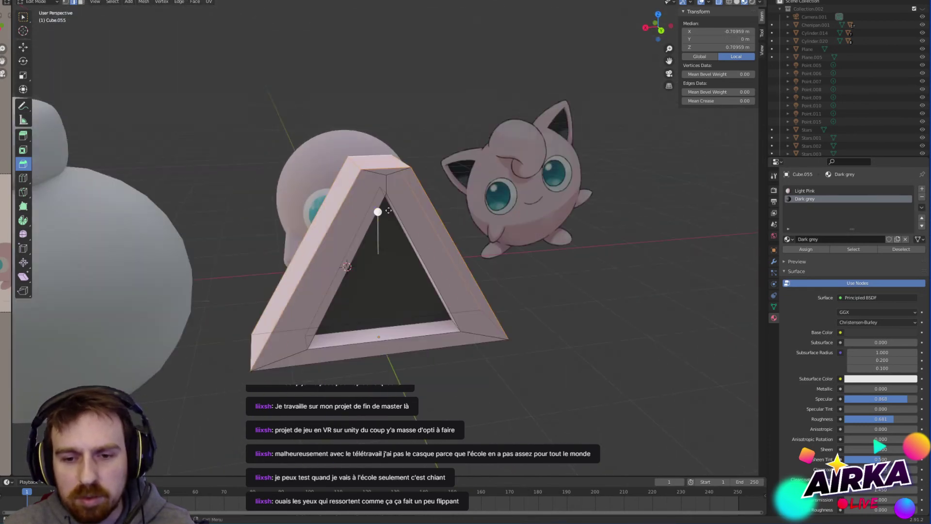
# Step: Try to bevel the block's selected outer edges, and undo it
pyautogui.hotkey('ctrl', 'b')
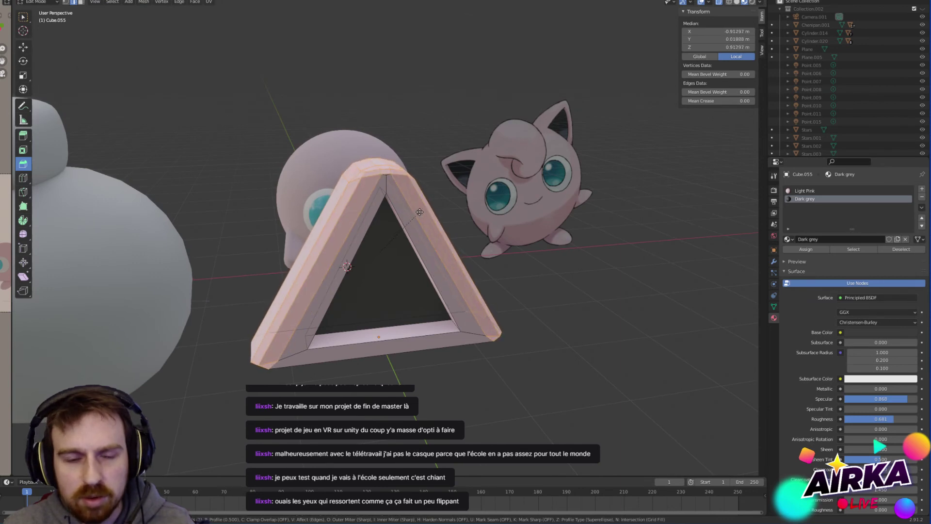
pyautogui.click(420, 213)
pyautogui.hotkey('ctrl', 'z')
# Step: Add the recess's two sloped rim edges to the selection, try to bevel everything together, and undo it
pyautogui.moveTo(412, 262); pyautogui.dragTo(401, 220, button='middle')
pyautogui.click(409, 297)
pyautogui.keyDown('shift'); pyautogui.click(405, 295); pyautogui.keyUp('shift')
pyautogui.moveTo(390, 211); pyautogui.dragTo(405, 211)
pyautogui.hotkey('ctrl', 'z')
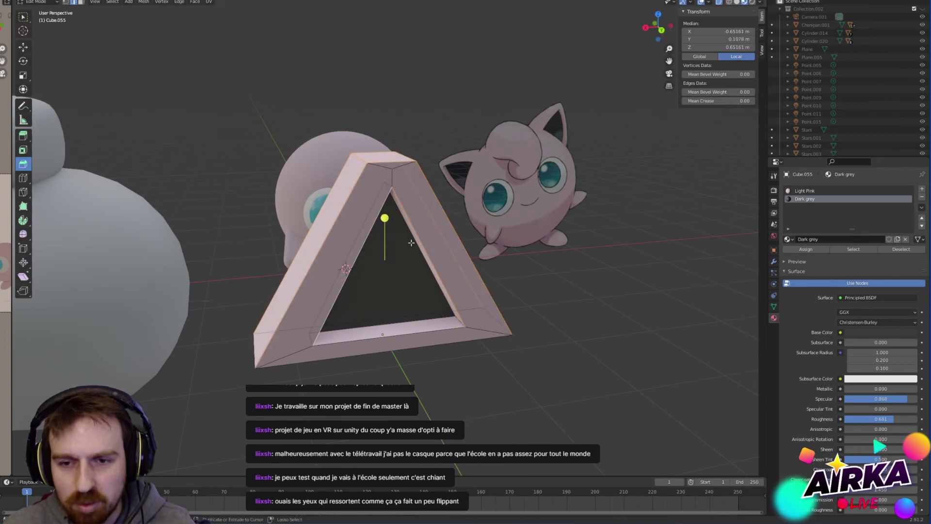
# Step: Try again to bevel the outer and recess rim edges together with more segments, and undo it
pyautogui.scroll(5, 406, 212)
pyautogui.moveTo(406, 212); pyautogui.dragTo(431, 247, button='middle')
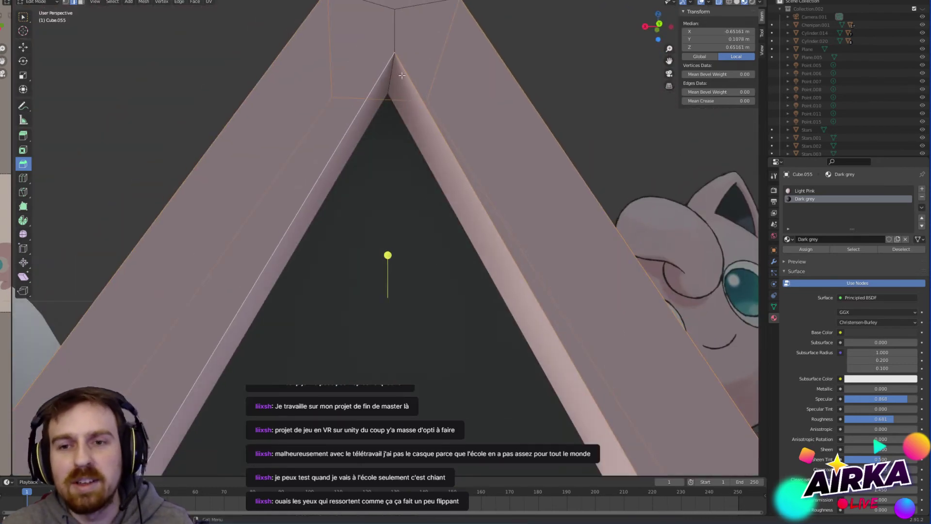
pyautogui.scroll(-5, 396, 90)
pyautogui.moveTo(418, 139); pyautogui.dragTo(403, 208, button='middle')
pyautogui.hotkey('ctrl', 'b')
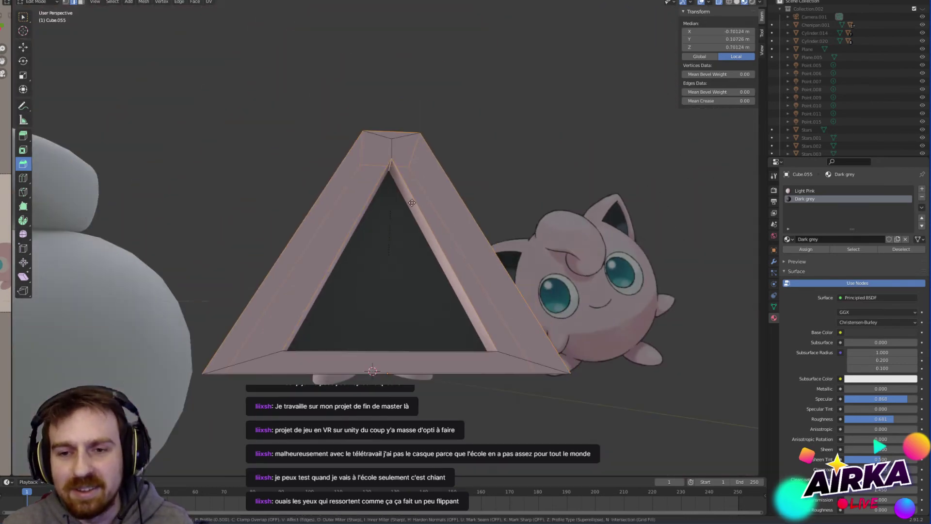
pyautogui.scroll(1, 409, 206)
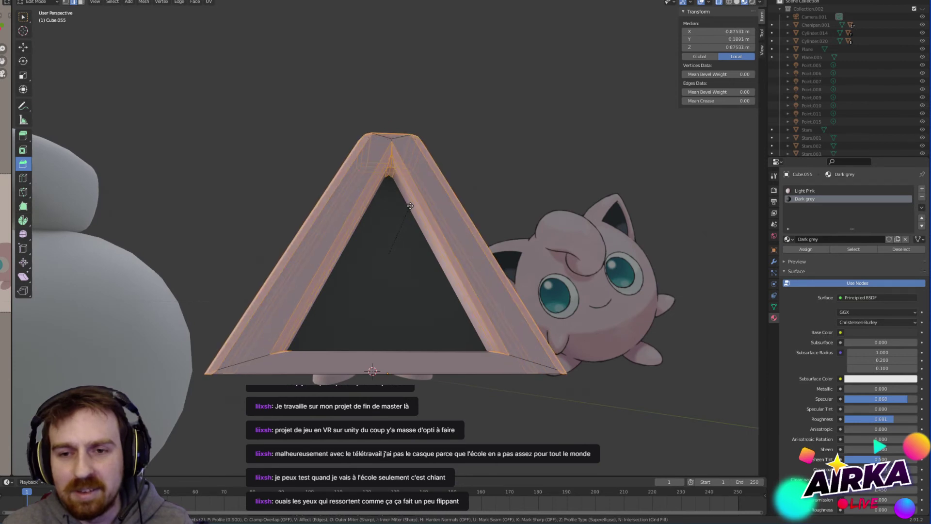
pyautogui.click(411, 206)
pyautogui.moveTo(411, 206); pyautogui.dragTo(418, 228, button='middle')
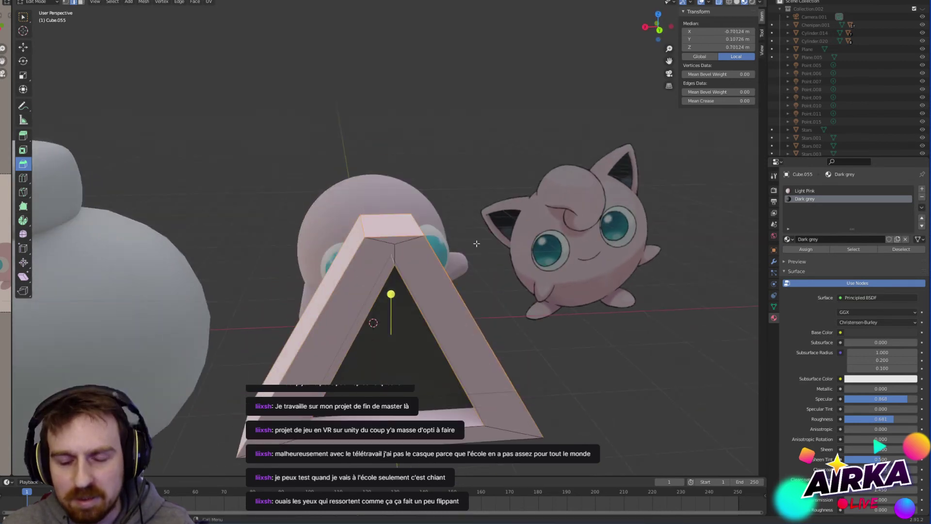
pyautogui.hotkey('ctrl', 'z')
# Step: Remove the recess rim edges from the selection and bevel the outer edges by about 0.211 m with 3 segments
pyautogui.keyDown('shift'); pyautogui.click(421, 320); pyautogui.keyUp('shift')
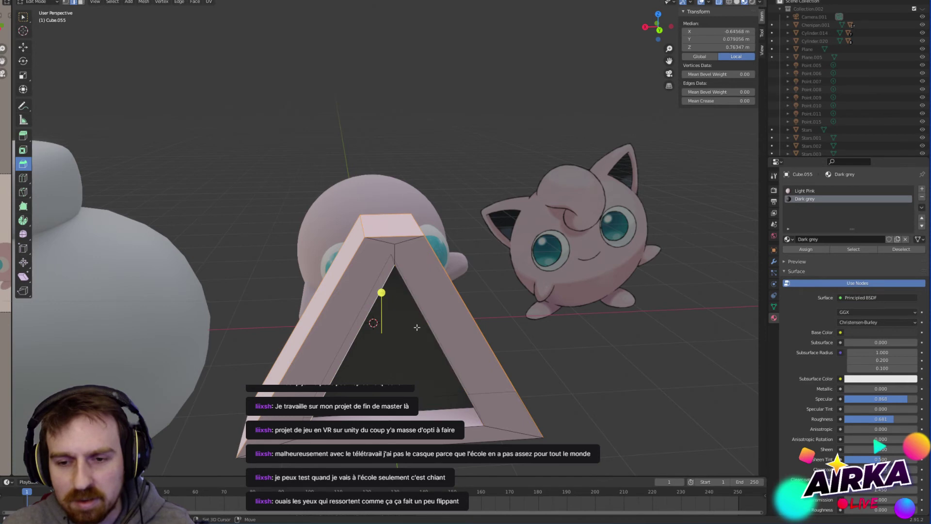
pyautogui.keyDown('shift'); pyautogui.click(360, 334); pyautogui.keyUp('shift')
pyautogui.moveTo(389, 288); pyautogui.dragTo(417, 272)
pyautogui.hotkey('alt', 'a')
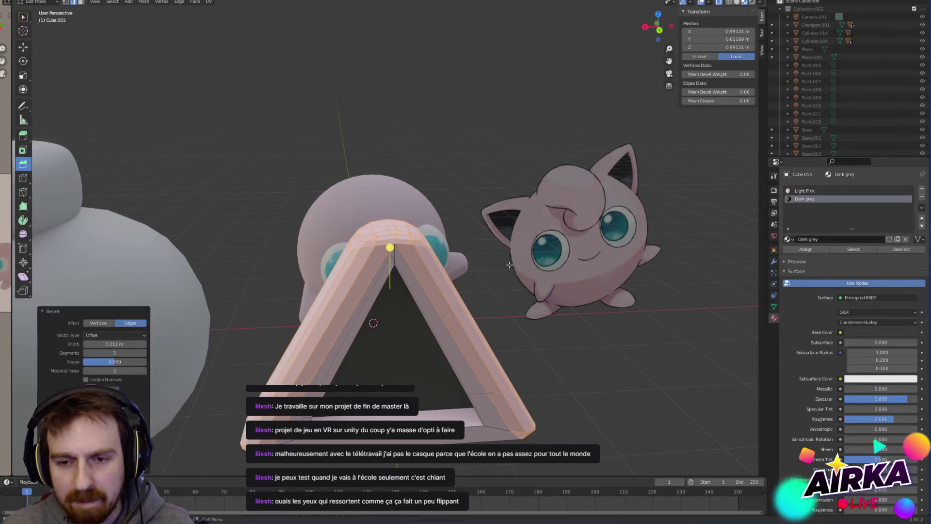
# Step: Move the front face's apex vertex slightly down so it sits below the rounded top edge
pyautogui.scroll(8, 416, 272)
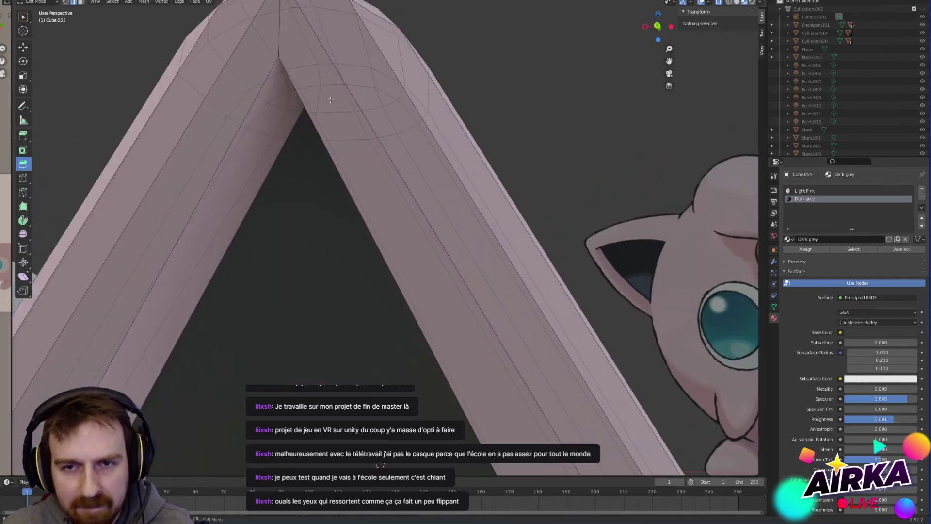
pyautogui.keyDown('shift'); pyautogui.moveTo(330, 100); pyautogui.dragTo(417, 339, button='middle'); pyautogui.keyUp('shift')
pyautogui.scroll(3, 438, 252)
pyautogui.keyDown('shift'); pyautogui.moveTo(476, 363); pyautogui.dragTo(429, 277, button='middle'); pyautogui.keyUp('shift')
pyautogui.scroll(3, 311, 106)
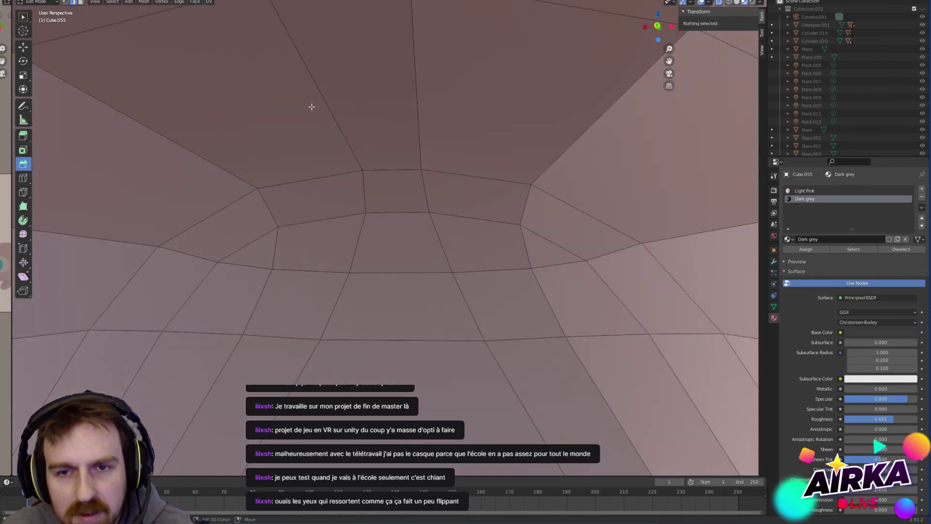
pyautogui.scroll(-2, 312, 106)
pyautogui.keyDown('shift'); pyautogui.moveTo(312, 106); pyautogui.dragTo(316, 138, button='middle'); pyautogui.keyUp('shift')
pyautogui.scroll(2, 317, 138)
pyautogui.scroll(-3, 420, 194)
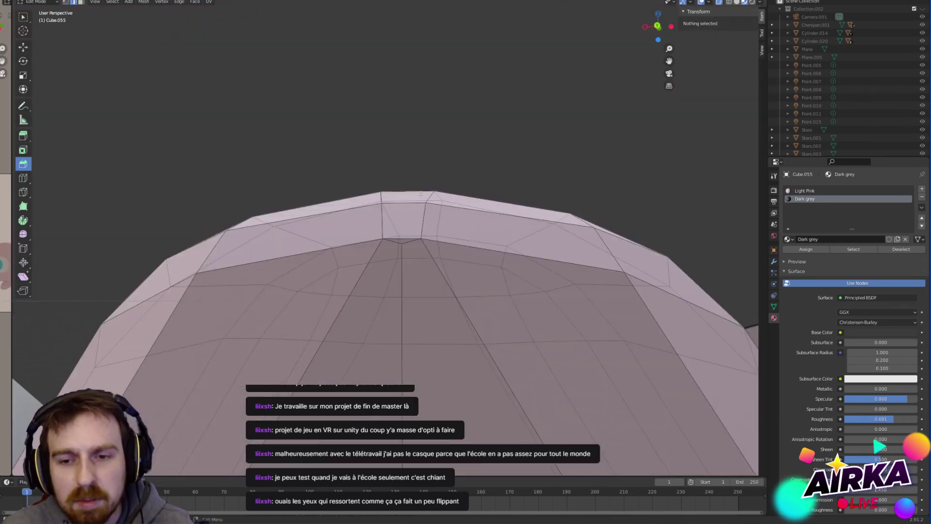
pyautogui.click(406, 247)
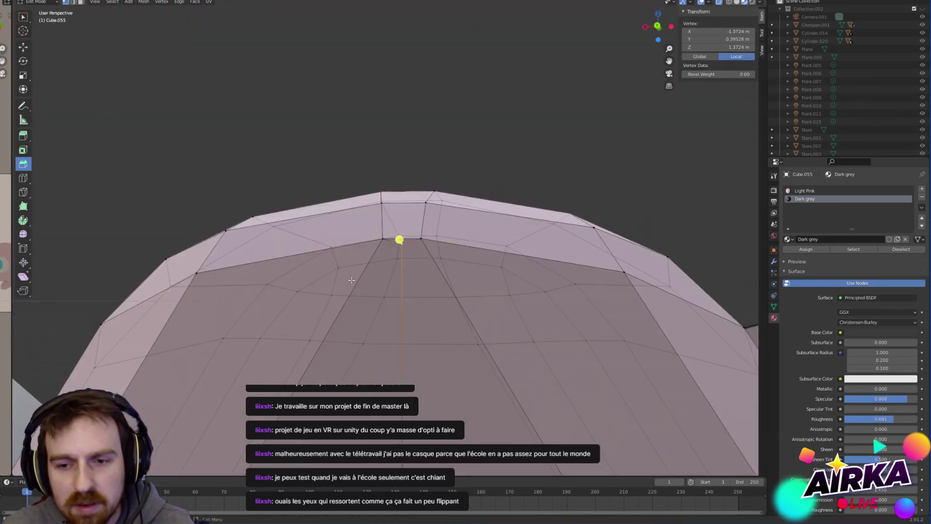
pyautogui.click(29, 49)
pyautogui.moveTo(400, 209); pyautogui.dragTo(401, 233)
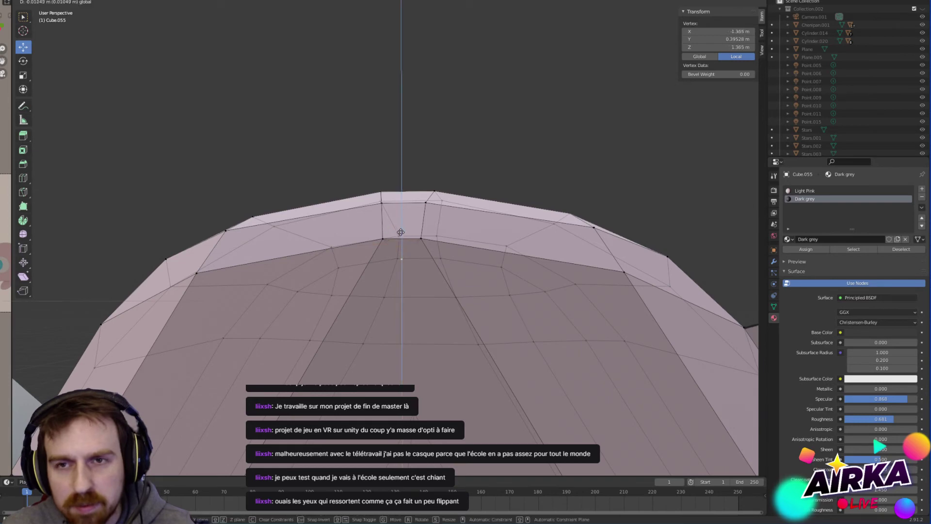
pyautogui.moveTo(401, 275); pyautogui.dragTo(401, 264)
pyautogui.scroll(-11, 405, 264)
pyautogui.click(516, 228)
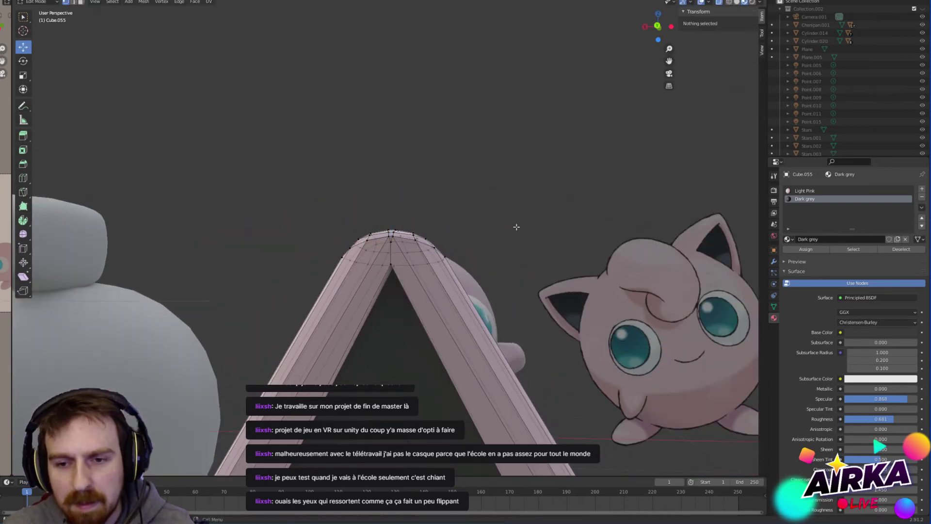
# Step: Bevel the short depth edge at the recess's upper inner corner to blunt its point
pyautogui.scroll(3, 417, 323)
pyautogui.moveTo(417, 323); pyautogui.dragTo(385, 163, button='middle')
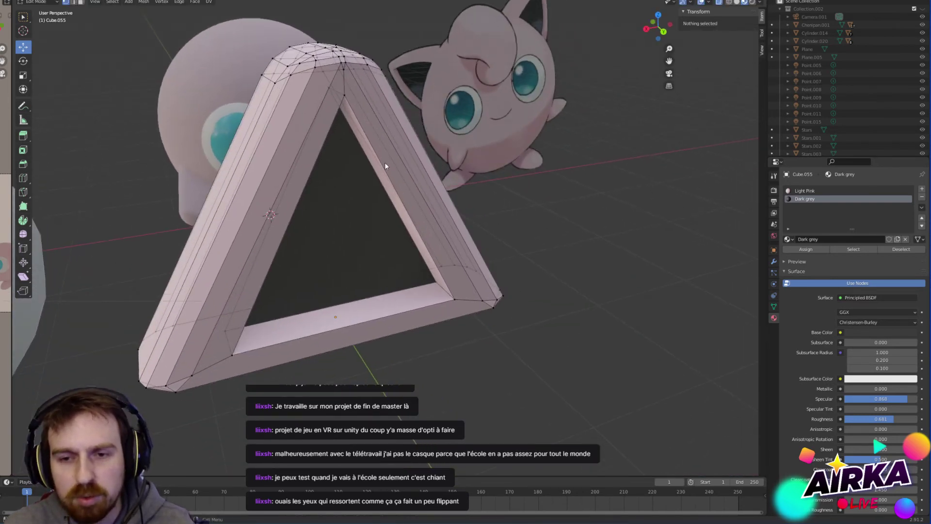
pyautogui.press('Tab')
pyautogui.press('Tab')
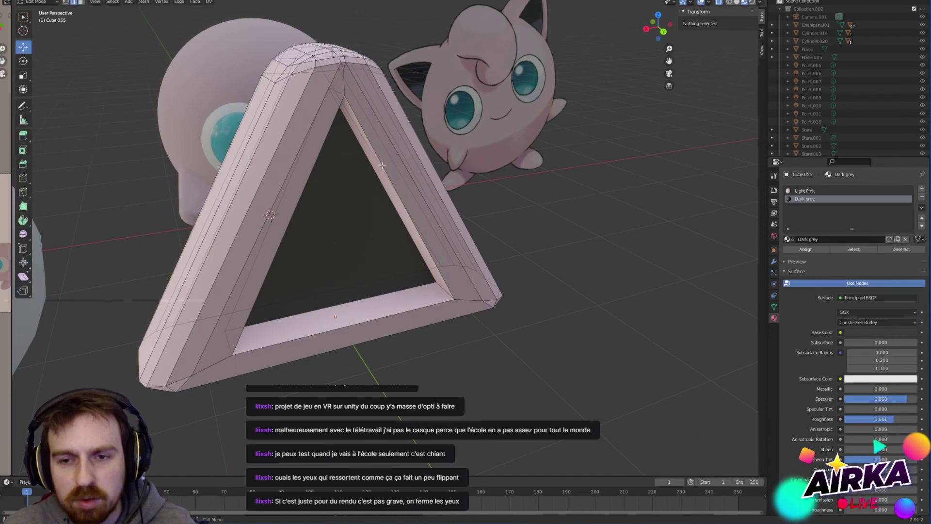
pyautogui.click(382, 165)
pyautogui.moveTo(382, 165); pyautogui.dragTo(334, 192, button='middle')
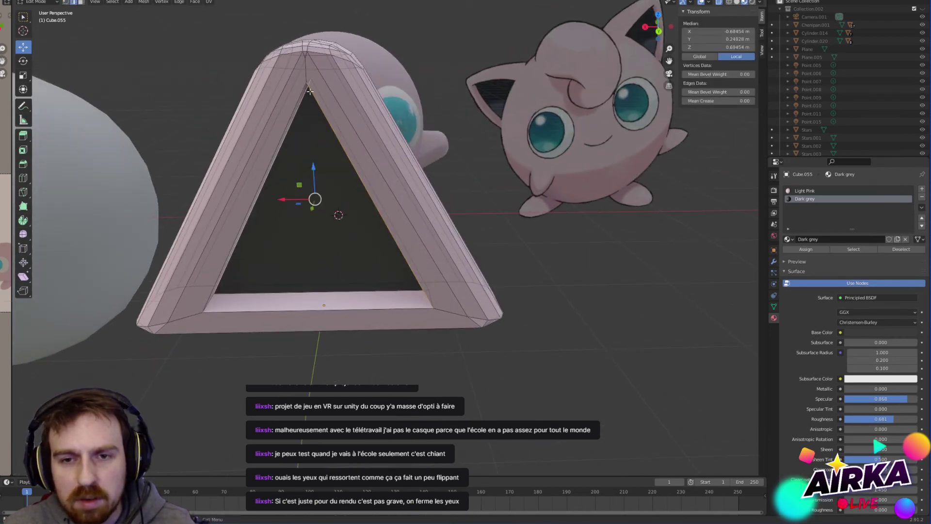
pyautogui.scroll(3, 309, 91)
pyautogui.moveTo(309, 91); pyautogui.dragTo(344, 91, button='middle')
pyautogui.scroll(2, 344, 86)
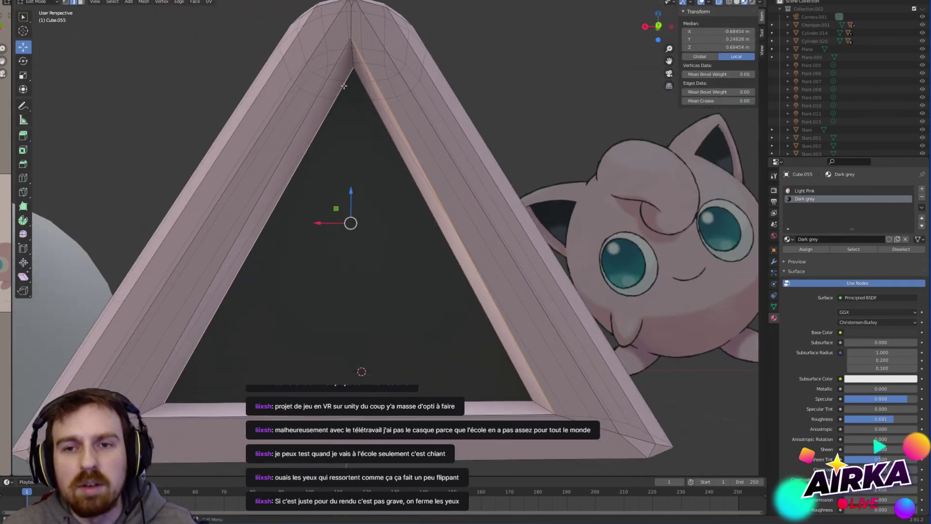
pyautogui.click(352, 51)
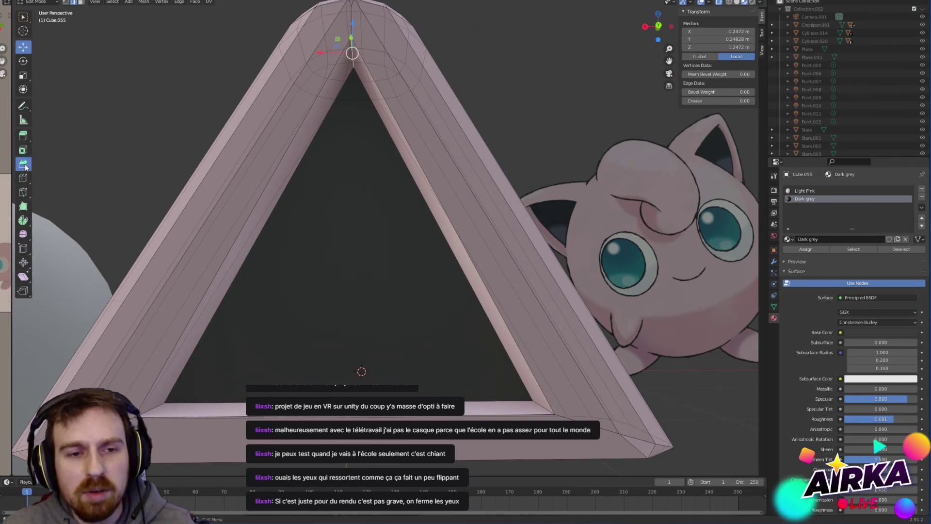
pyautogui.click(25, 166)
pyautogui.moveTo(351, 92); pyautogui.dragTo(417, 99)
pyautogui.scroll(2, 422, 100)
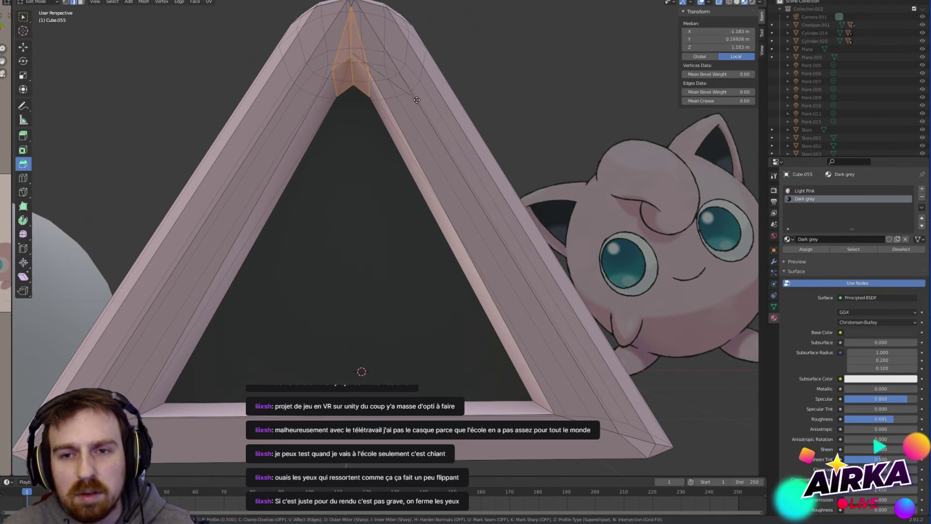
pyautogui.click(349, 79)
pyautogui.click(447, 239)
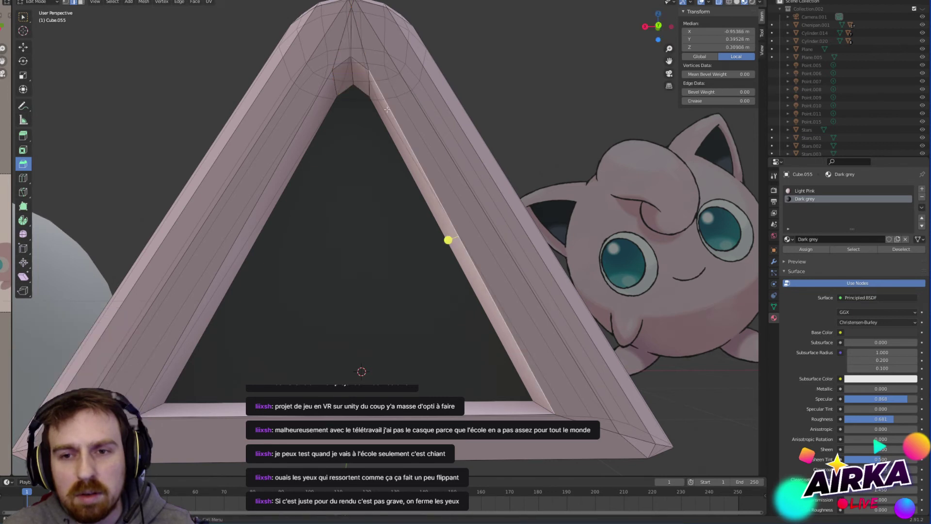
pyautogui.keyDown('shift'); pyautogui.click(426, 163); pyautogui.keyUp('shift')
pyautogui.keyDown('shift'); pyautogui.click(320, 101); pyautogui.keyUp('shift')
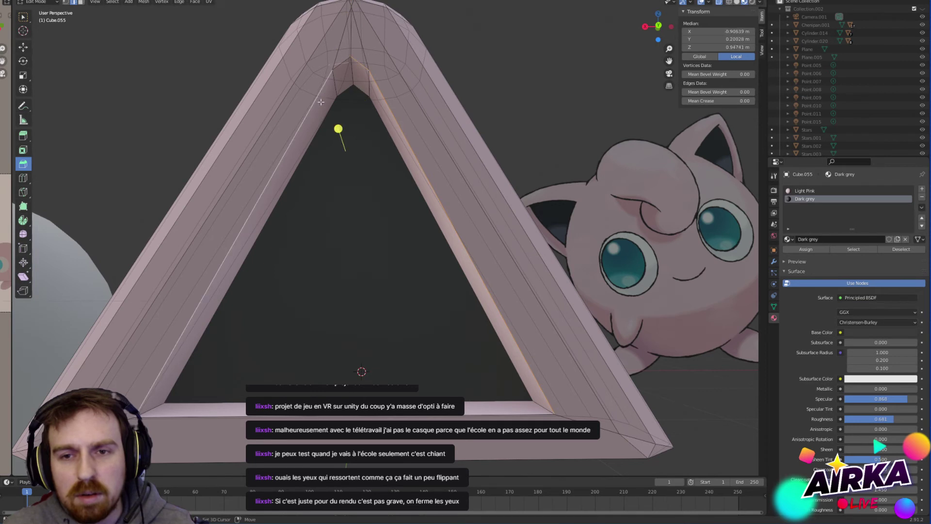
pyautogui.click(469, 36)
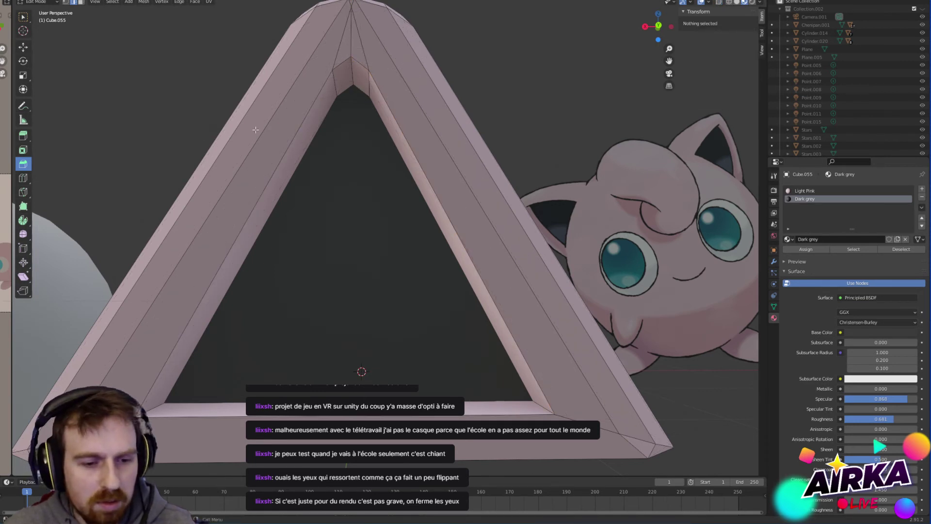
# Step: Bevel the recess's front rim edges along both slopes and around the apex with several segments
pyautogui.click(334, 87)
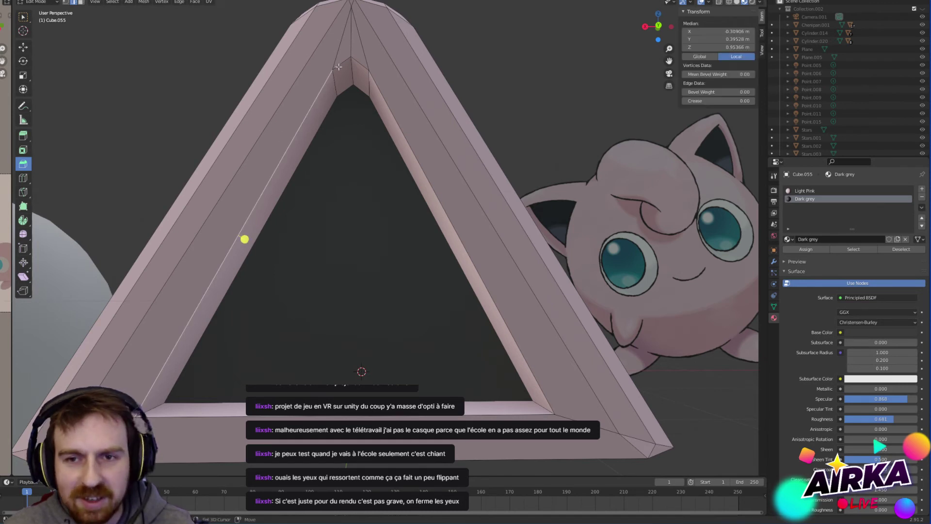
pyautogui.click(348, 200)
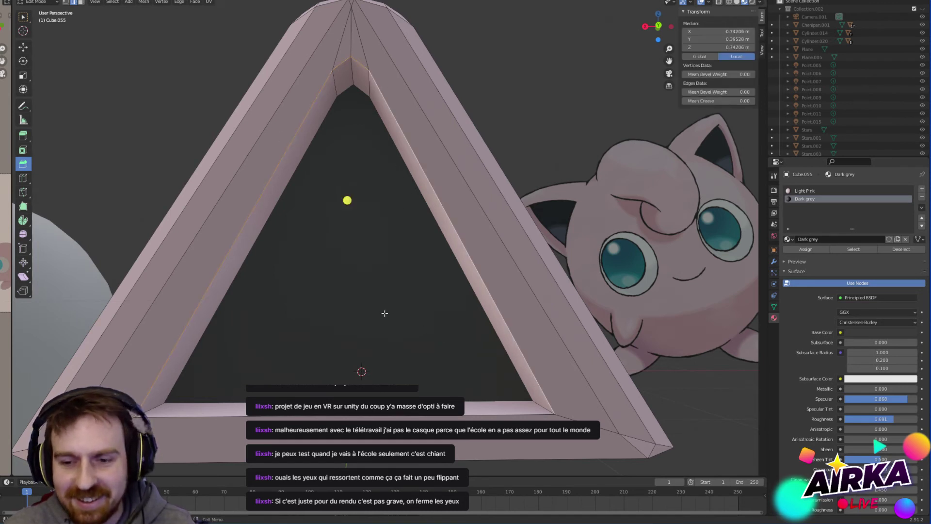
pyautogui.moveTo(365, 199); pyautogui.dragTo(383, 208)
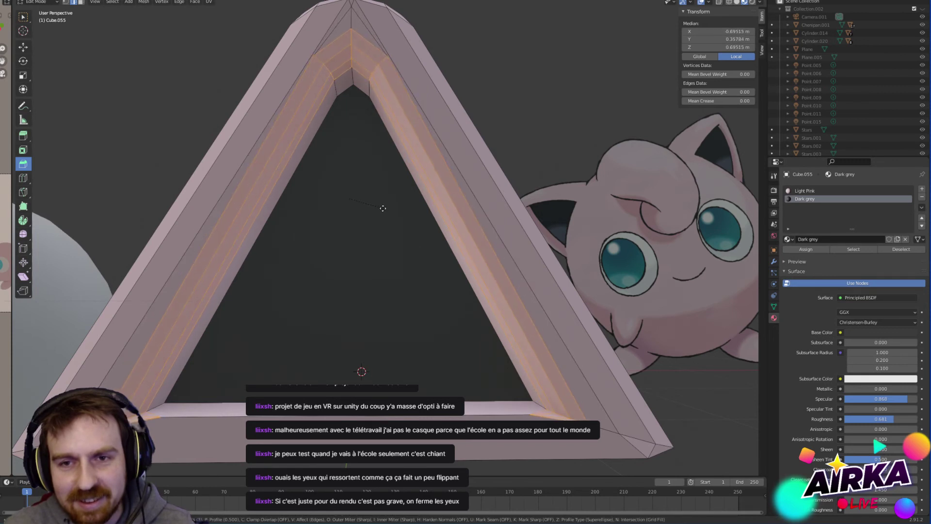
pyautogui.click(347, 204)
# Step: Bevel the short depth edges at the recess's inner apex with several segments to round the corner
pyautogui.click(351, 81)
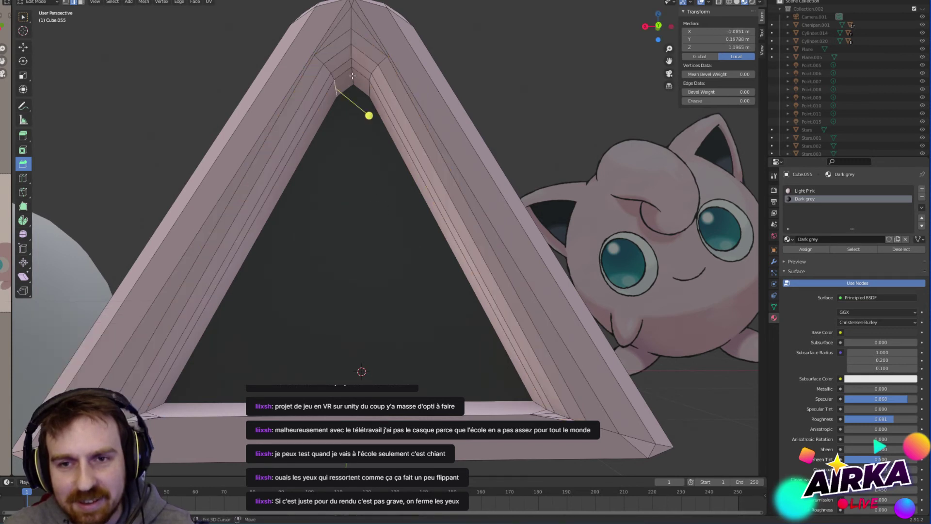
pyautogui.moveTo(359, 109); pyautogui.dragTo(377, 117)
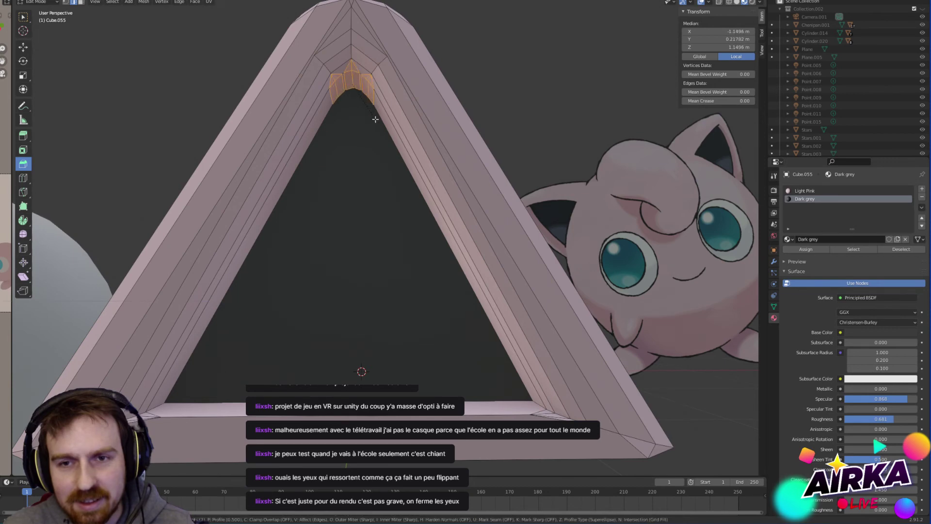
pyautogui.click(375, 118)
# Step: Switch to Object Mode and apply smooth shading to the triangular ear
pyautogui.scroll(-2, 376, 119)
pyautogui.press('Tab')
pyautogui.moveTo(480, 148); pyautogui.dragTo(448, 157, button='middle')
pyautogui.rightClick(448, 157)
pyautogui.click(448, 157)
pyautogui.moveTo(514, 123)
pyautogui.mouseDown(button='middle')
pyautogui.moveTo(479, 121)
pyautogui.moveTo(498, 115)
pyautogui.mouseUp(button='middle')
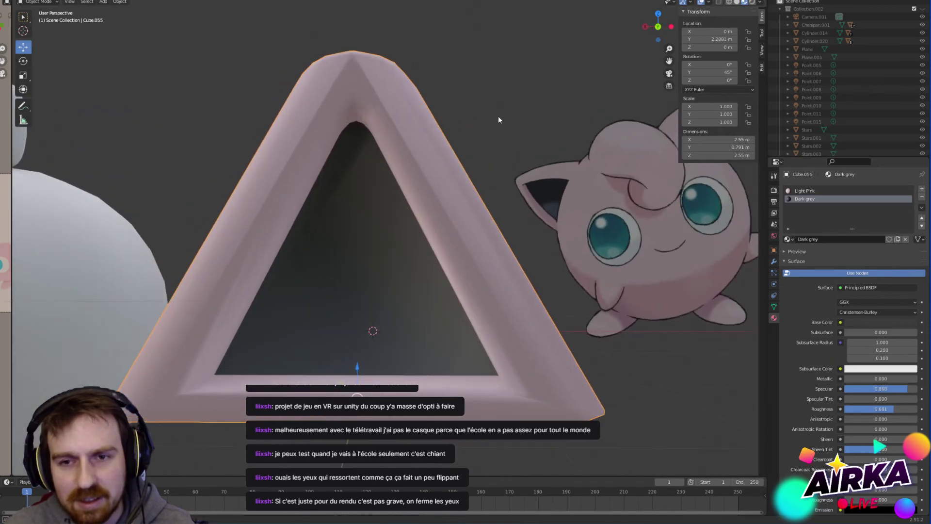
# Step: Return to Edit Mode, select the ear's entire mesh and subdivide it
pyautogui.scroll(4, 378, 108)
pyautogui.press('Tab')
pyautogui.scroll(-3, 366, 83)
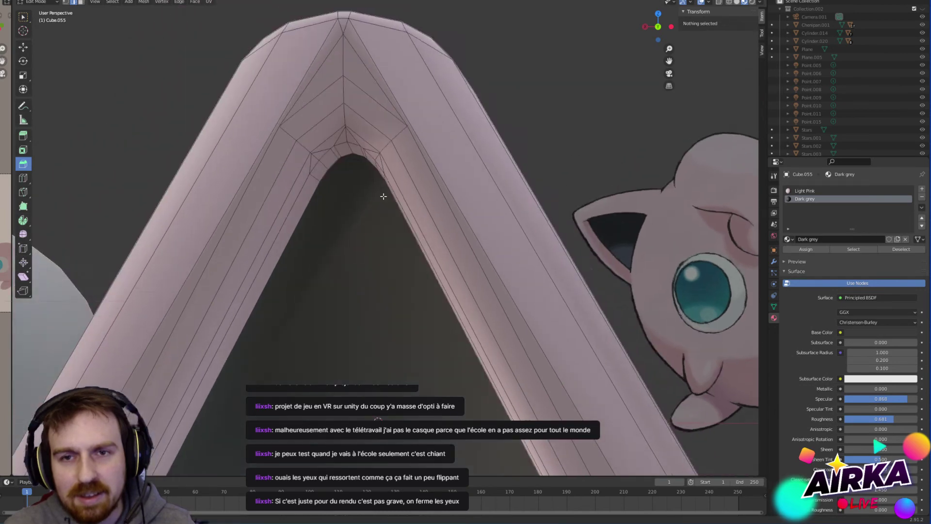
pyautogui.moveTo(368, 121); pyautogui.dragTo(377, 160, button='middle')
pyautogui.moveTo(434, 139); pyautogui.dragTo(539, 171, button='middle')
pyautogui.press('a')
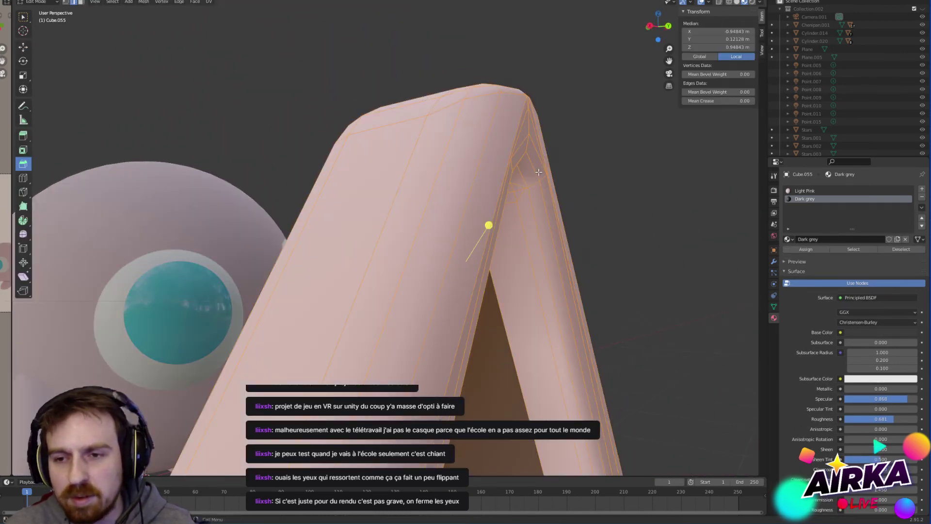
pyautogui.rightClick(538, 170)
pyautogui.click(549, 195)
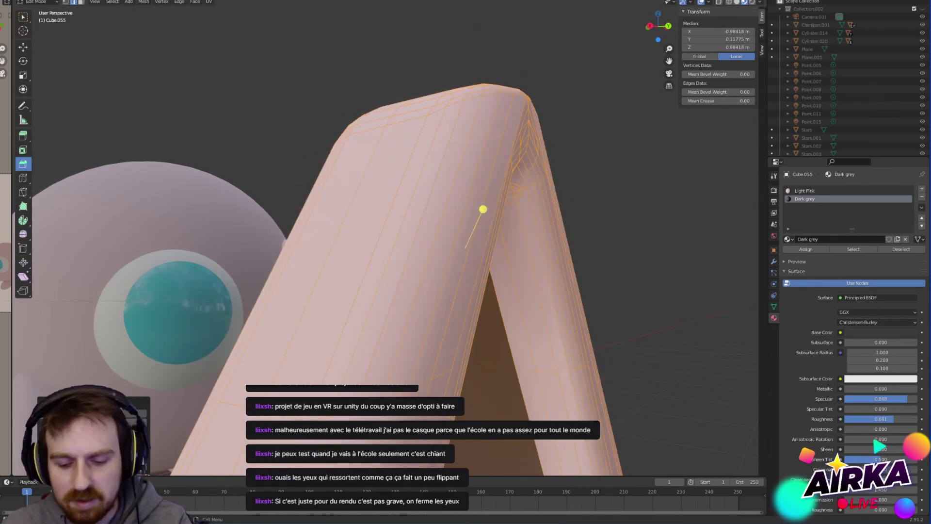
# Step: Inspect the ear's shading in Object Mode and return to Edit Mode with nothing selected
pyautogui.click(464, 249)
pyautogui.moveTo(464, 249); pyautogui.dragTo(549, 216, button='middle')
pyautogui.press('Tab')
pyautogui.scroll(-4, 549, 215)
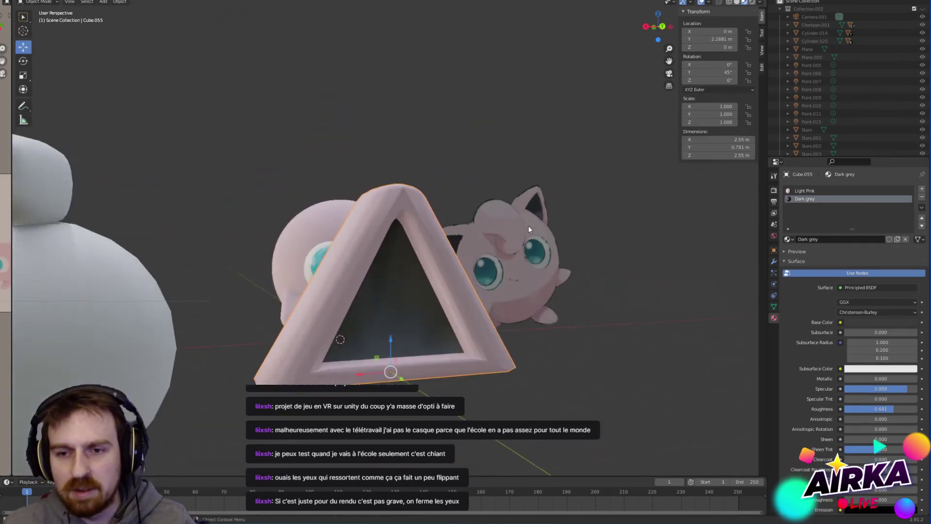
pyautogui.scroll(-3, 482, 240)
pyautogui.press('Tab')
pyautogui.hotkey('alt', 'a')
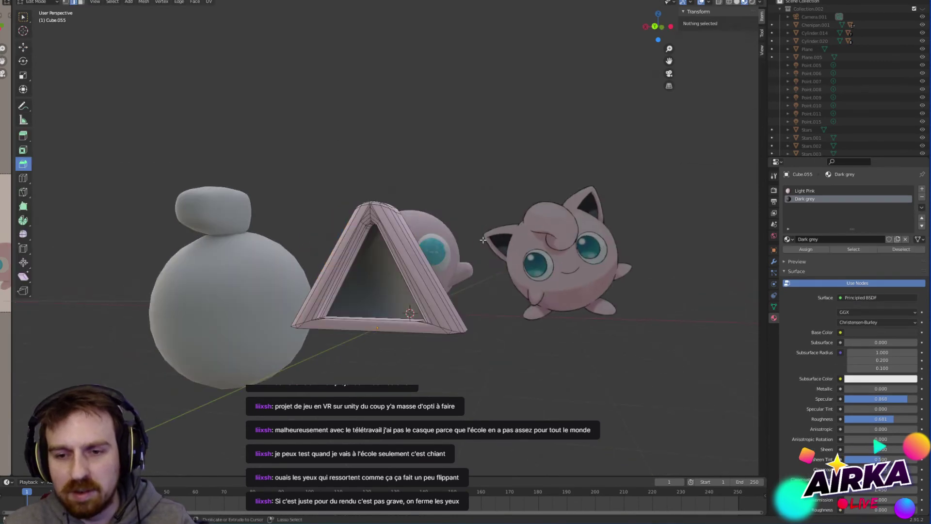
pyautogui.scroll(5, 365, 214)
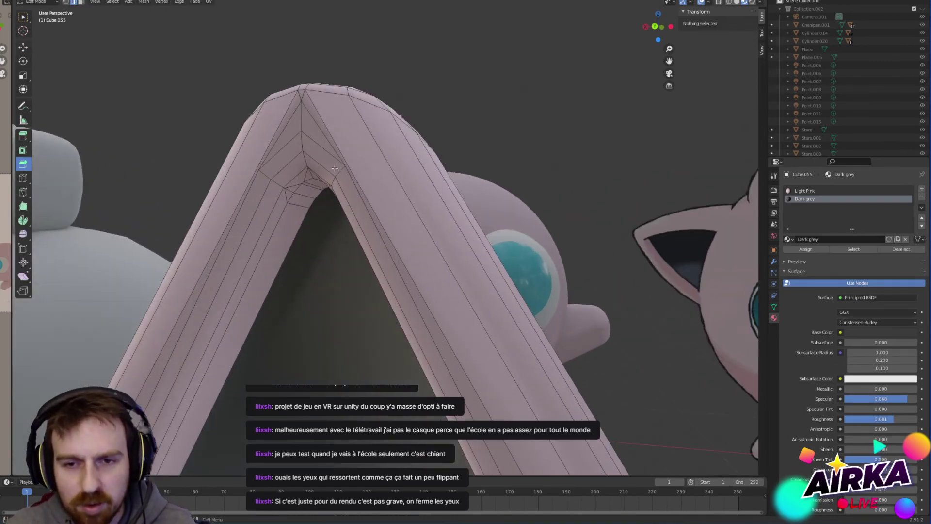
# Step: Adjust the vertices in the crease below the ear's apex, moving them slightly along Z and Y to smooth the transition
pyautogui.moveTo(364, 214); pyautogui.dragTo(315, 179, button='middle')
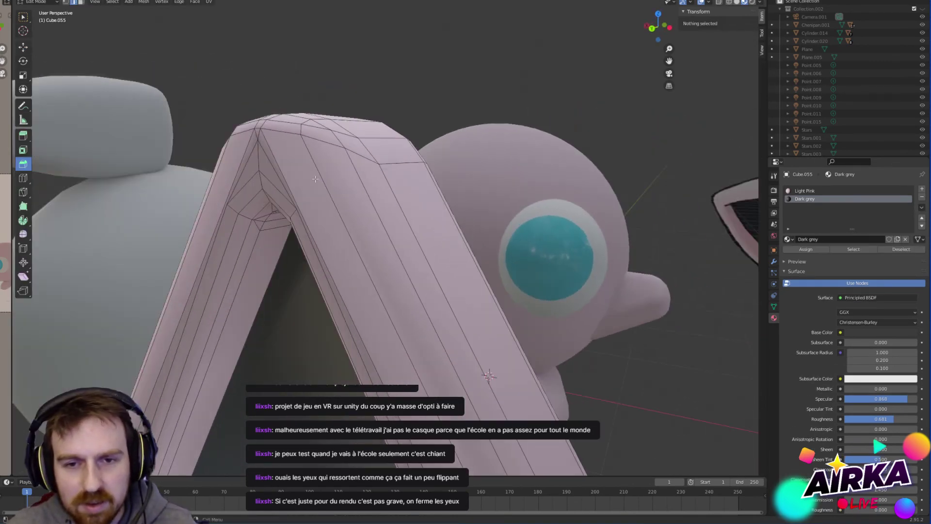
pyautogui.click(257, 167)
pyautogui.click(24, 47)
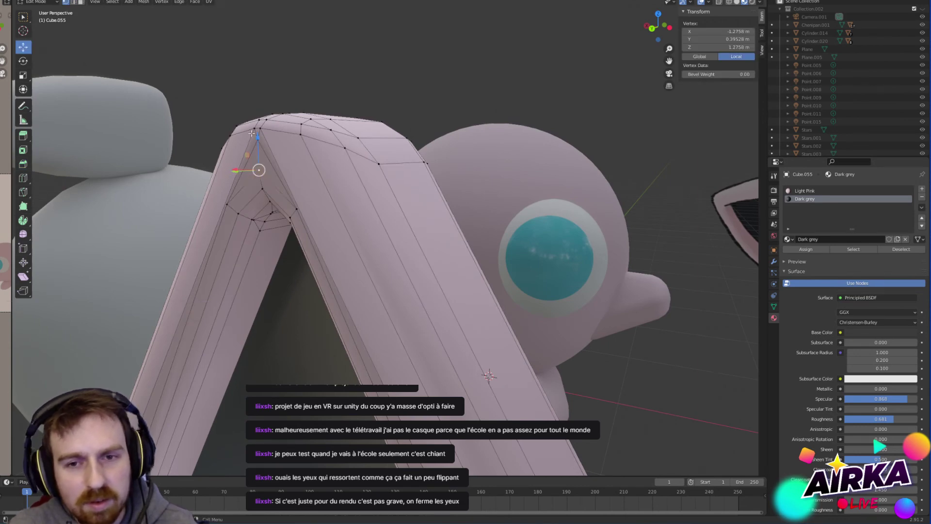
pyautogui.moveTo(258, 137); pyautogui.dragTo(258, 142)
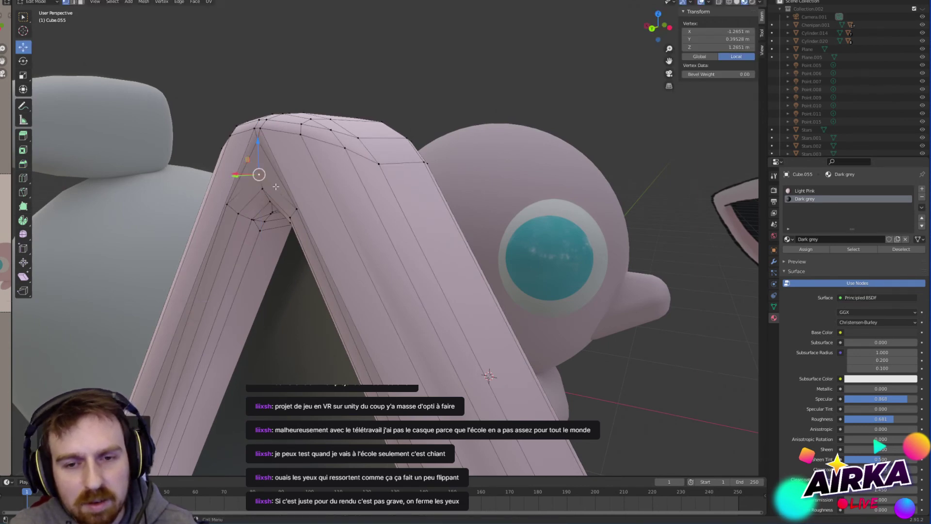
pyautogui.moveTo(275, 186); pyautogui.dragTo(241, 255, button='middle')
pyautogui.moveTo(241, 256); pyautogui.dragTo(215, 274)
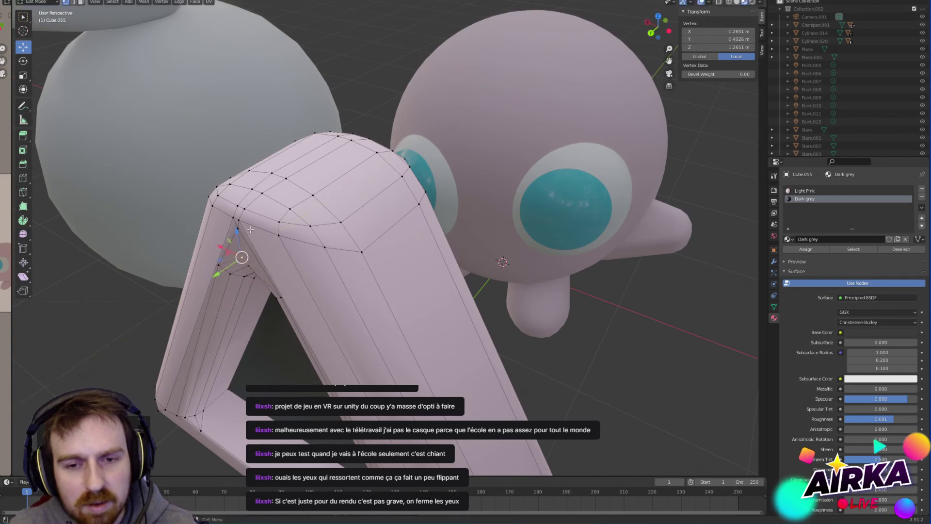
pyautogui.moveTo(238, 228); pyautogui.dragTo(241, 241)
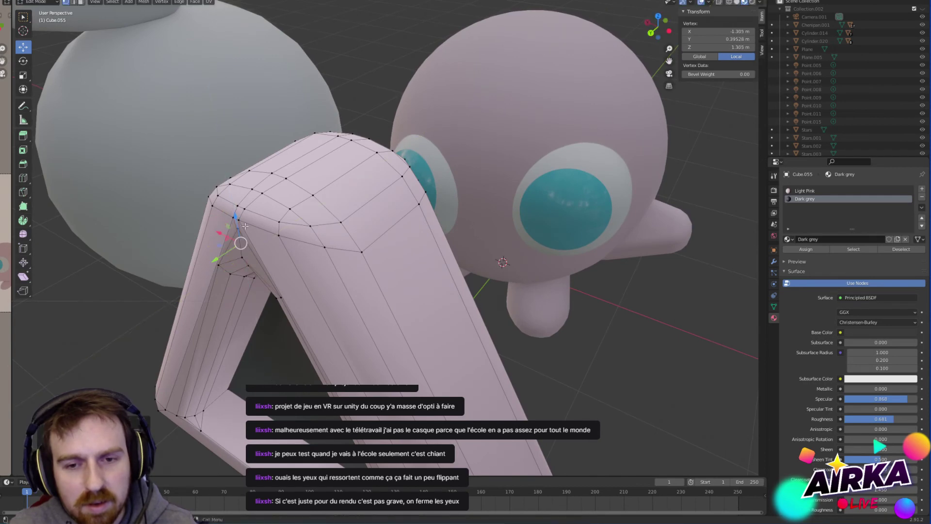
# Step: Reposition the crease vertex just beneath the ear's front rim along Z and Y
pyautogui.scroll(3, 197, 242)
pyautogui.moveTo(198, 241); pyautogui.dragTo(232, 194, button='middle')
pyautogui.hotkey('alt', 'a')
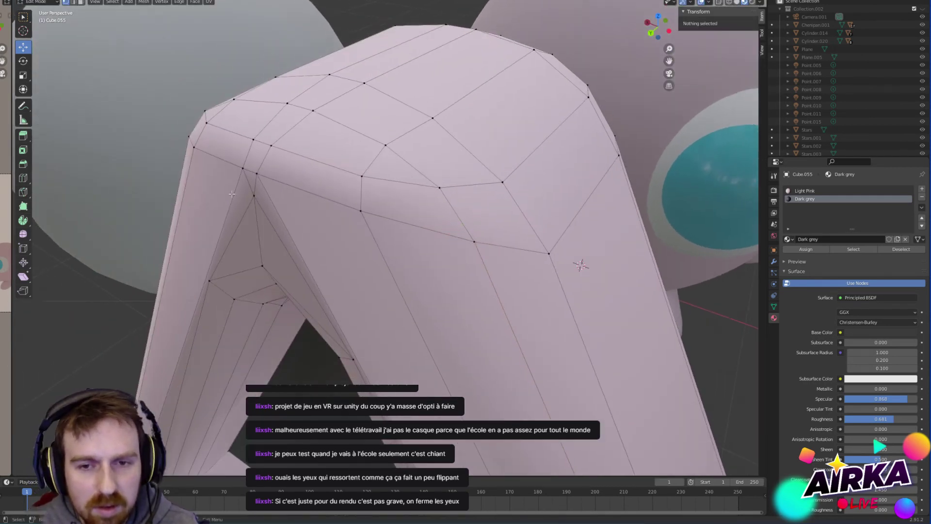
pyautogui.click(254, 195)
pyautogui.moveTo(249, 178); pyautogui.dragTo(250, 196)
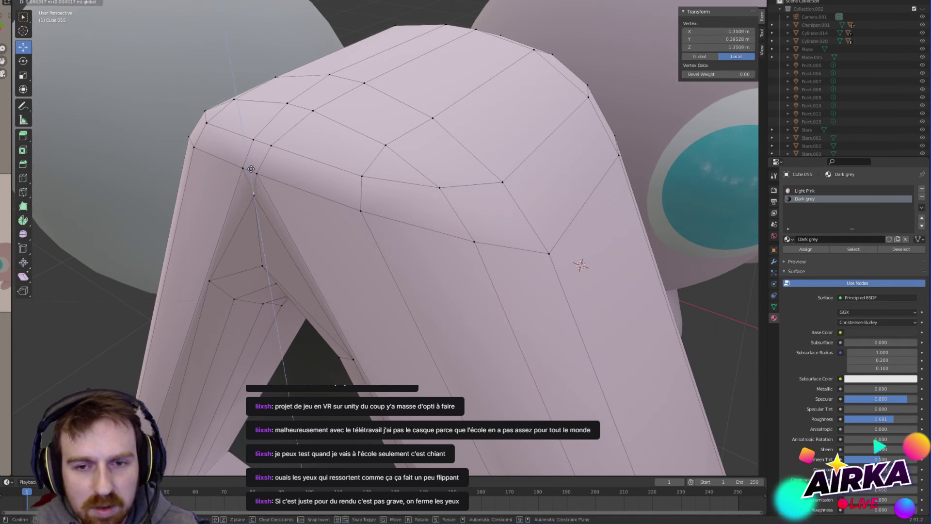
pyautogui.moveTo(252, 164); pyautogui.dragTo(228, 251)
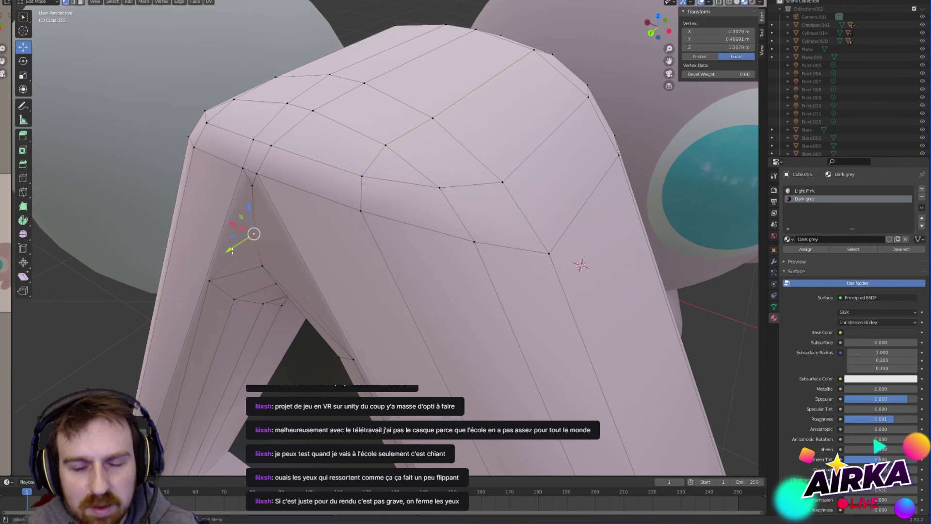
# Step: Pull the crease vertex nearest the recess's inner apex slightly forward along Y and raise it along Z
pyautogui.moveTo(228, 251); pyautogui.dragTo(263, 225, button='middle')
pyautogui.moveTo(355, 205); pyautogui.dragTo(565, 251, button='middle')
pyautogui.click(487, 319)
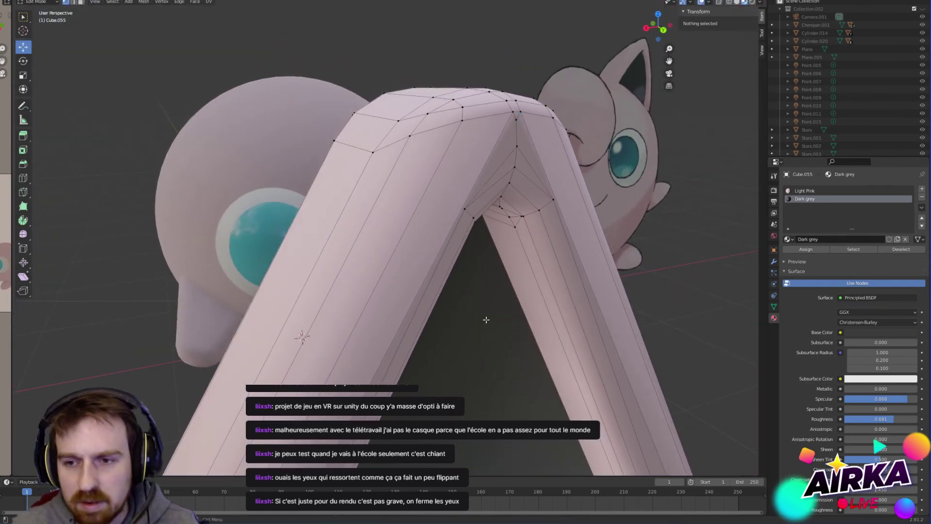
pyautogui.moveTo(487, 318); pyautogui.dragTo(465, 275, button='middle')
pyautogui.click(450, 113)
pyautogui.moveTo(451, 115); pyautogui.dragTo(574, 251, button='middle')
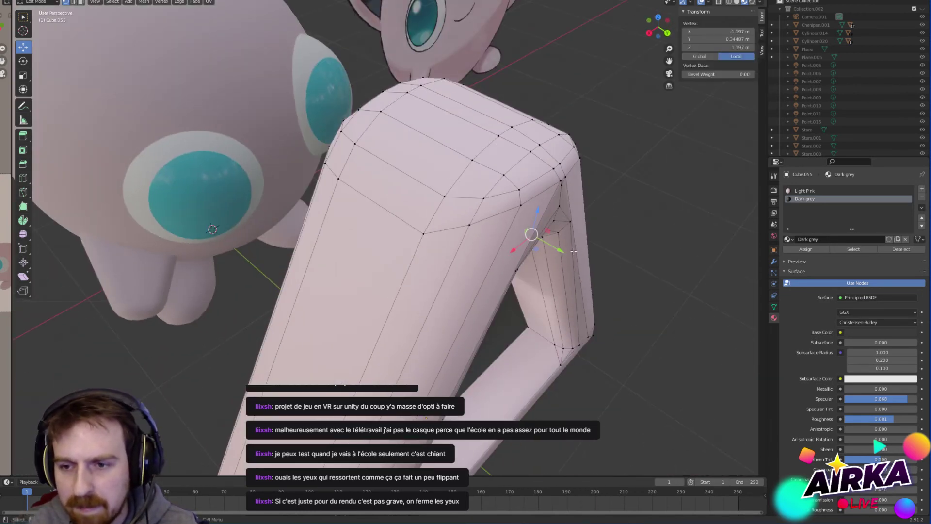
pyautogui.moveTo(562, 251); pyautogui.dragTo(565, 253)
pyautogui.moveTo(538, 212); pyautogui.dragTo(539, 208)
# Step: Return to Object Mode and reapply smooth shading to the ear
pyautogui.moveTo(566, 220); pyautogui.dragTo(555, 202, button='middle')
pyautogui.press('Tab')
pyautogui.scroll(-6, 507, 296)
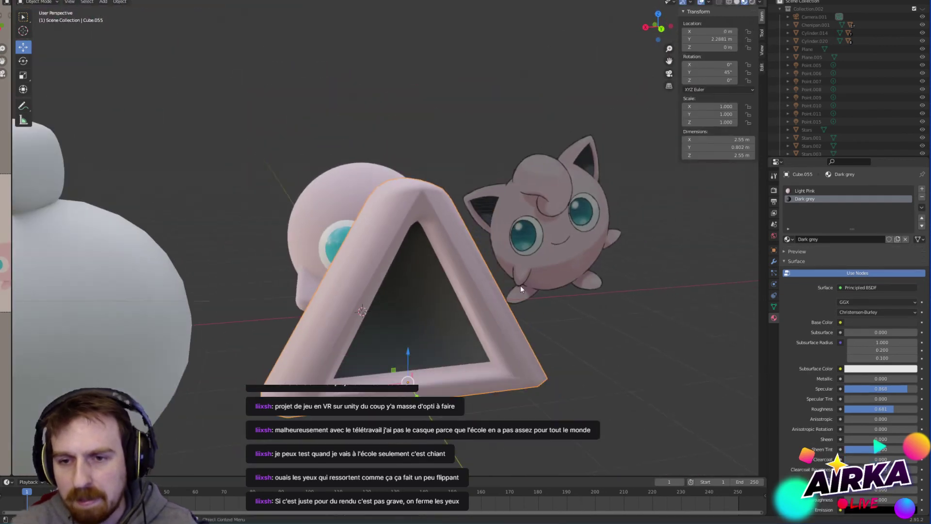
pyautogui.moveTo(520, 285); pyautogui.dragTo(481, 276, button='middle')
pyautogui.rightClick(472, 238)
pyautogui.click(430, 235)
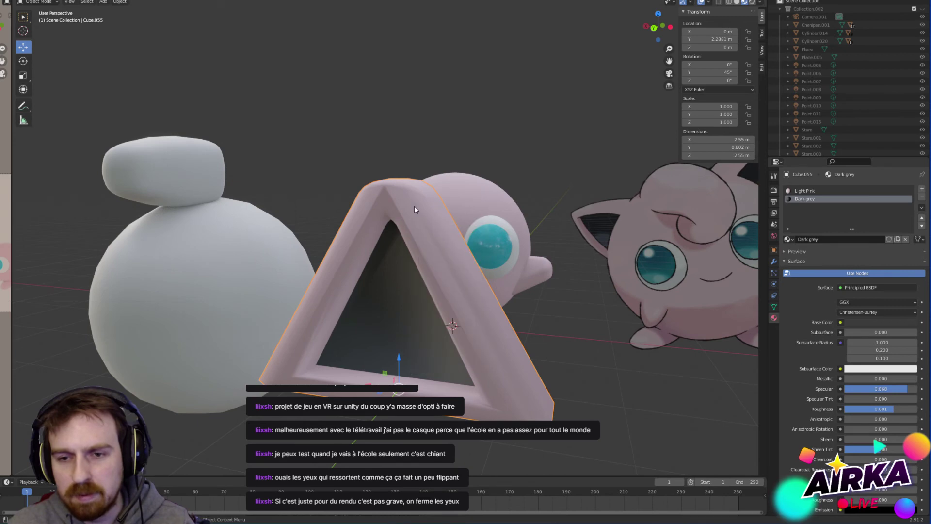
pyautogui.rightClick(414, 206)
pyautogui.click(414, 208)
# Step: Select the two front rim vertices at the ear's apex and scale them apart along X
pyautogui.press('Tab')
pyautogui.scroll(6, 383, 178)
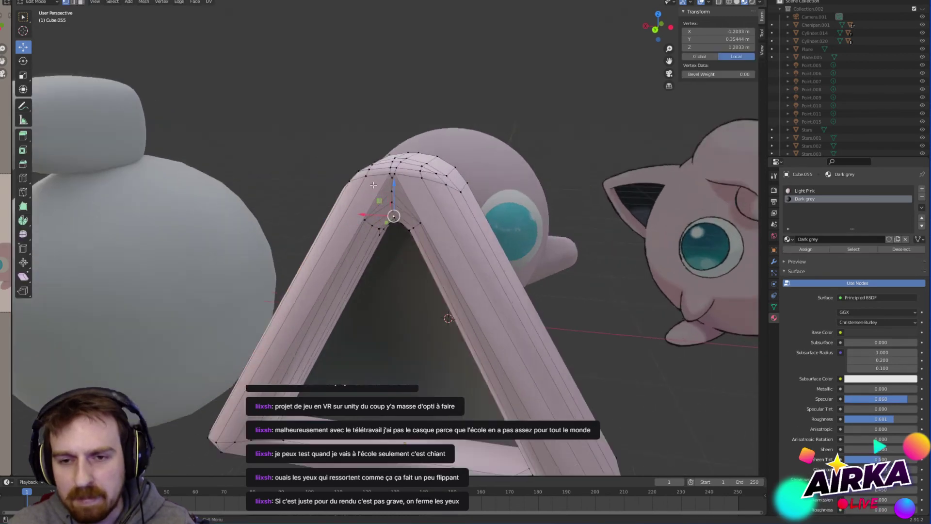
pyautogui.moveTo(426, 90); pyautogui.dragTo(399, 141, button='middle')
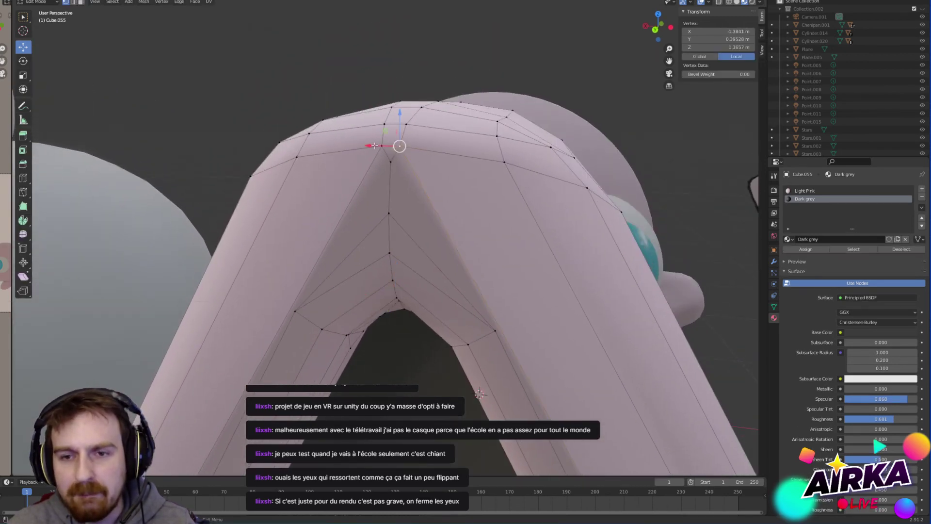
pyautogui.keyDown('shift'); pyautogui.click(381, 154); pyautogui.keyUp('shift')
pyautogui.click(23, 75)
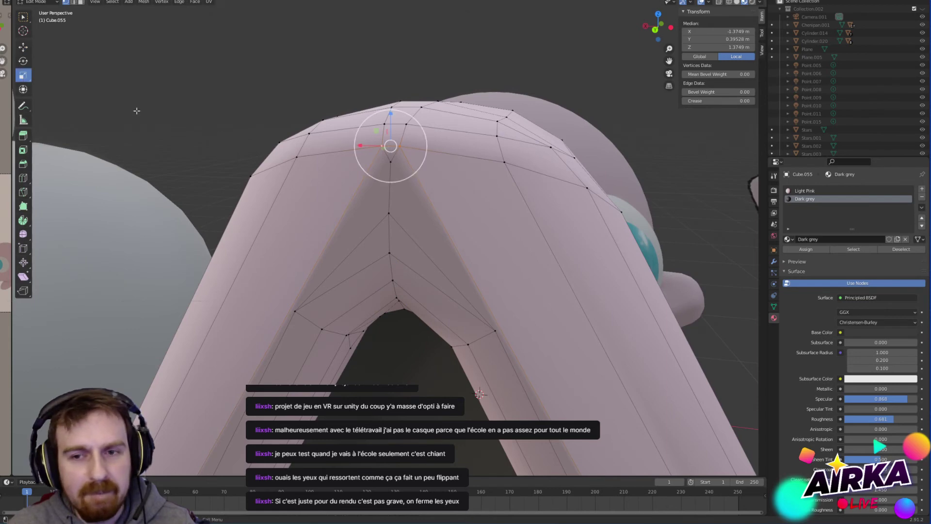
pyautogui.moveTo(397, 204); pyautogui.dragTo(412, 266, button='middle')
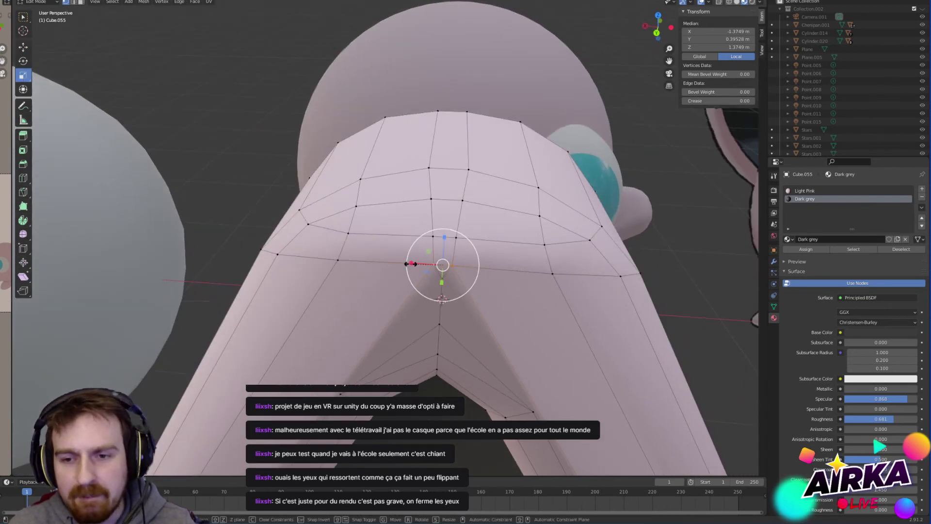
pyautogui.moveTo(412, 265); pyautogui.dragTo(319, 258)
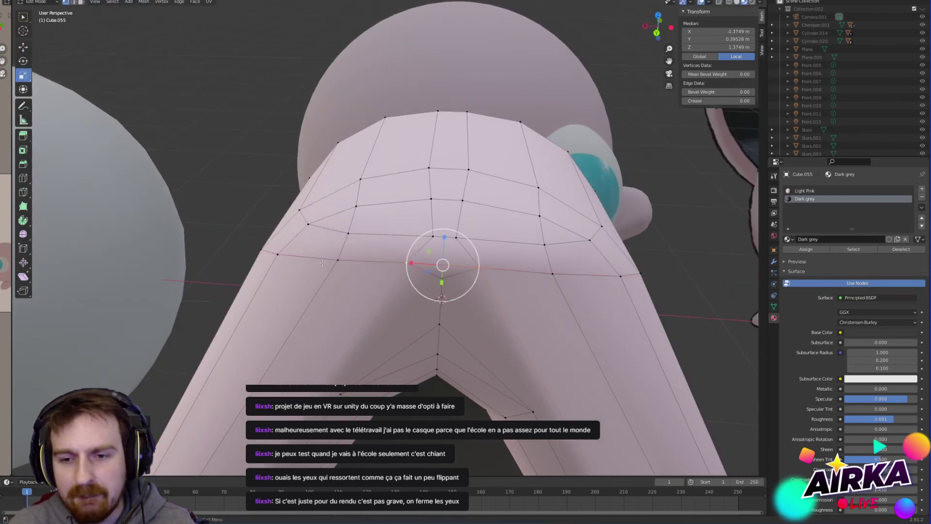
pyautogui.press('Tab')
pyautogui.moveTo(319, 258); pyautogui.dragTo(439, 268, button='middle')
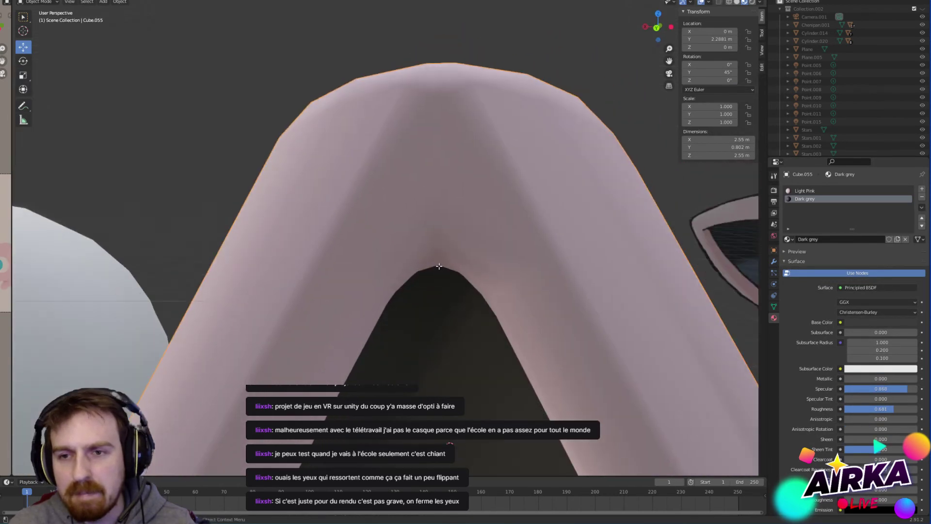
# Step: Pull the vertex just below the widened rim apex forward along Y and lower it slightly along Z
pyautogui.press('Tab')
pyautogui.moveTo(455, 211); pyautogui.dragTo(485, 279, button='middle')
pyautogui.click(479, 307)
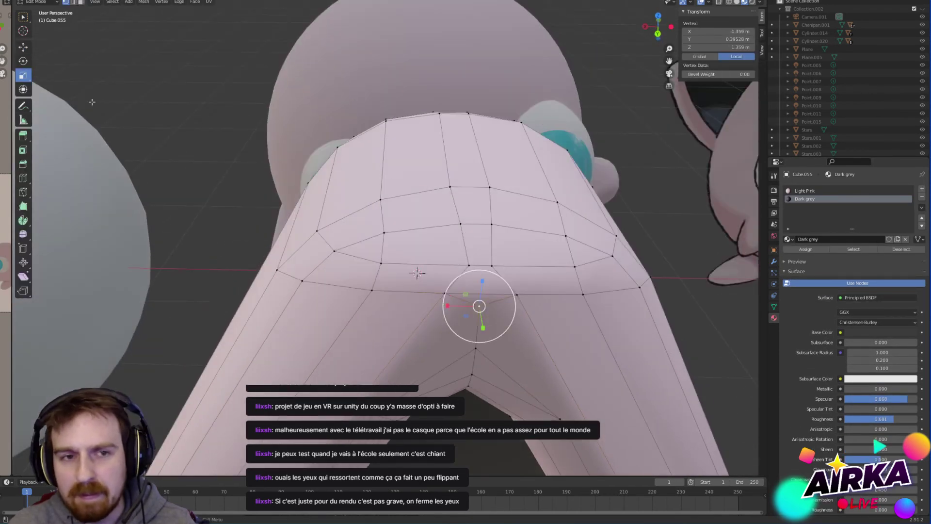
pyautogui.click(26, 46)
pyautogui.moveTo(630, 301); pyautogui.dragTo(684, 313, button='middle')
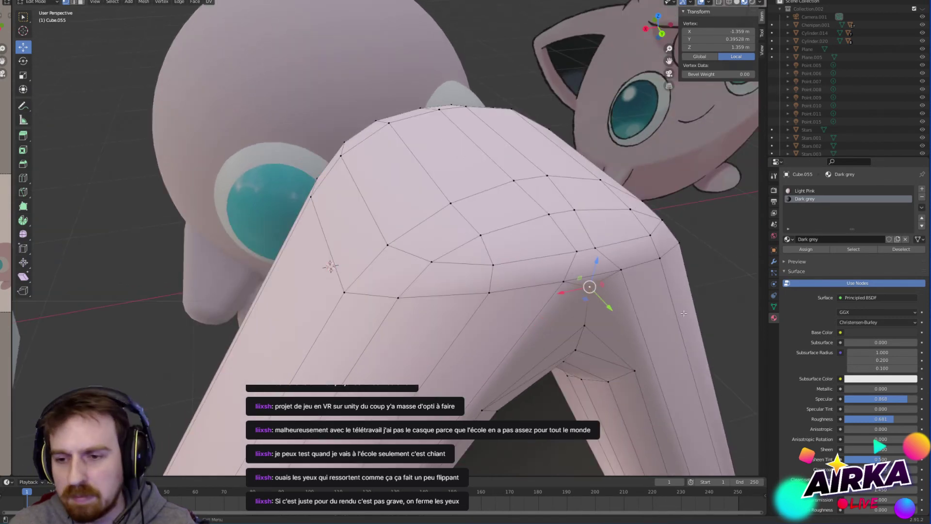
pyautogui.press('g')
pyautogui.press('z')
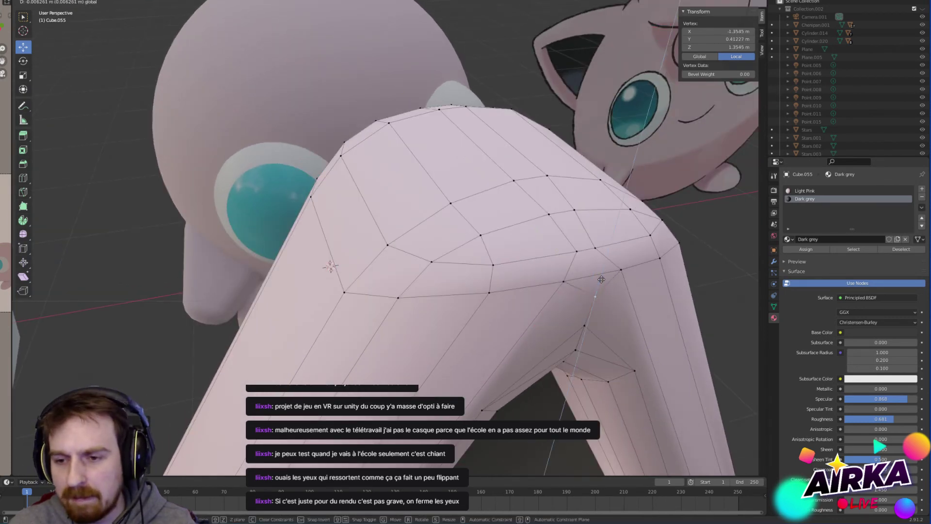
pyautogui.moveTo(599, 285); pyautogui.dragTo(599, 281)
# Step: Examine the ear's rounded shape in Object Mode from the front, beside the Jigglypuff reference
pyautogui.scroll(-5, 599, 279)
pyautogui.click(631, 290)
pyautogui.moveTo(631, 291); pyautogui.dragTo(488, 275, button='middle')
pyautogui.press('Tab')
pyautogui.scroll(-2, 533, 250)
pyautogui.scroll(3, 485, 274)
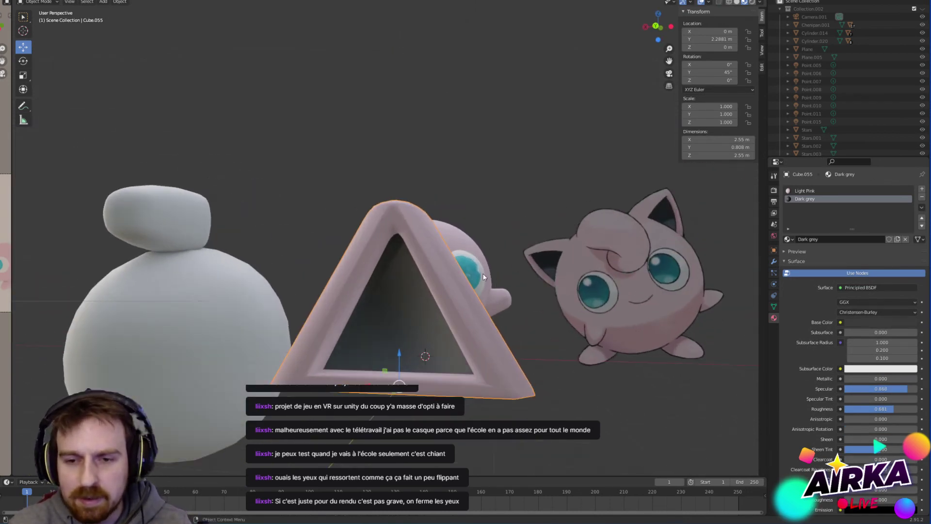
pyautogui.scroll(-2, 482, 274)
pyautogui.press('Tab')
pyautogui.press('Tab')
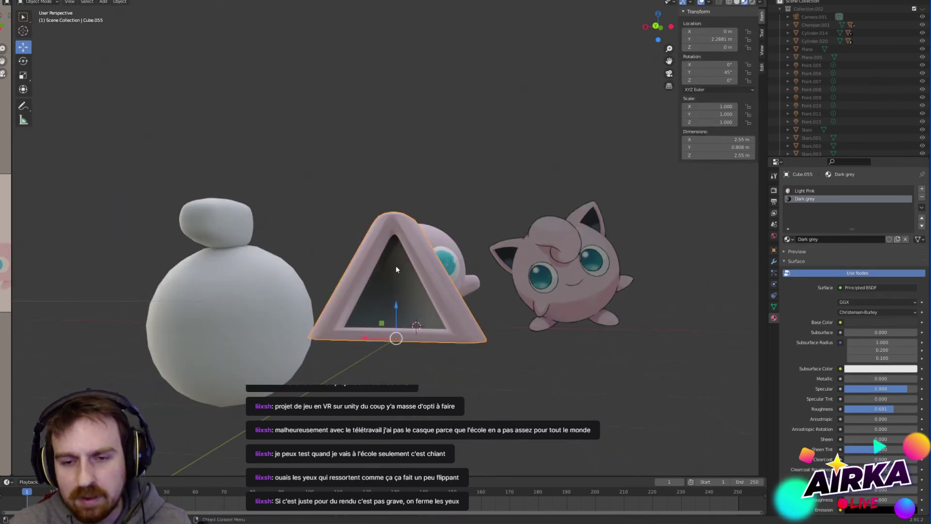
# Step: Scale the ear uniformly to 0.312 and move it onto the top of Jigglypuff's body
pyautogui.click(23, 77)
pyautogui.moveTo(453, 308); pyautogui.dragTo(369, 327)
pyautogui.click(23, 47)
pyautogui.moveTo(339, 271); pyautogui.dragTo(426, 269, button='middle')
pyautogui.moveTo(428, 269); pyautogui.dragTo(274, 148)
pyautogui.click(276, 152)
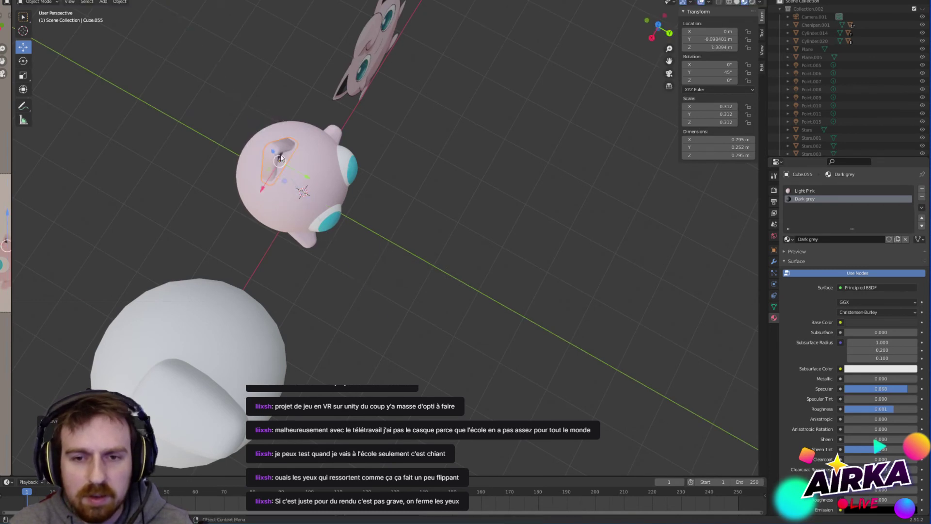
pyautogui.moveTo(276, 152); pyautogui.dragTo(438, 183, button='middle')
# Step: Rotate the ear to 98.5° about Y and move it to the upper side of the head, at X about 0.72 m and Z about 1.51 m
pyautogui.click(24, 75)
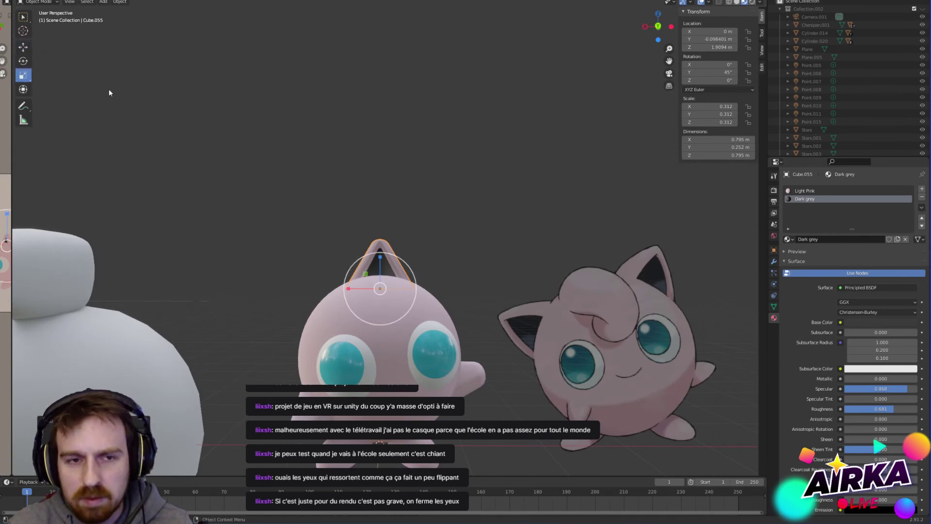
pyautogui.click(23, 61)
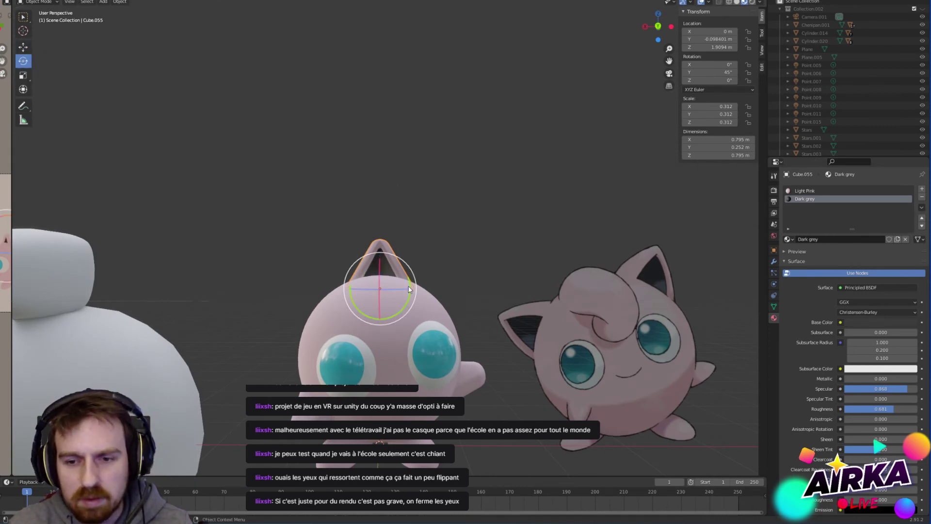
pyautogui.moveTo(410, 286); pyautogui.dragTo(309, 307)
pyautogui.click(23, 47)
pyautogui.moveTo(304, 223); pyautogui.dragTo(366, 306, button='middle')
pyautogui.scroll(6, 365, 306)
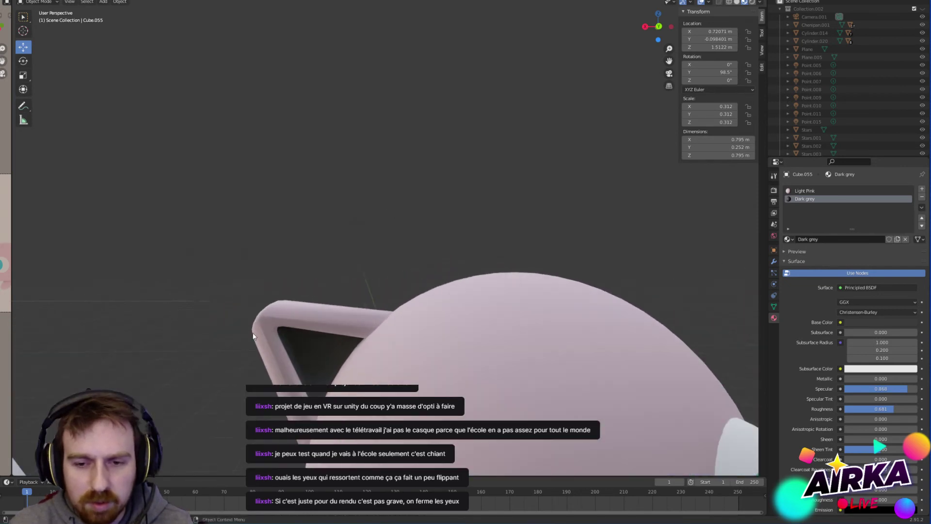
# Step: Shift the ear outward along X, clear of the head, and open its mesh in Edit Mode
pyautogui.keyDown('shift'); pyautogui.moveTo(314, 391); pyautogui.dragTo(578, 440, button='middle'); pyautogui.keyUp('shift')
pyautogui.press('Tab')
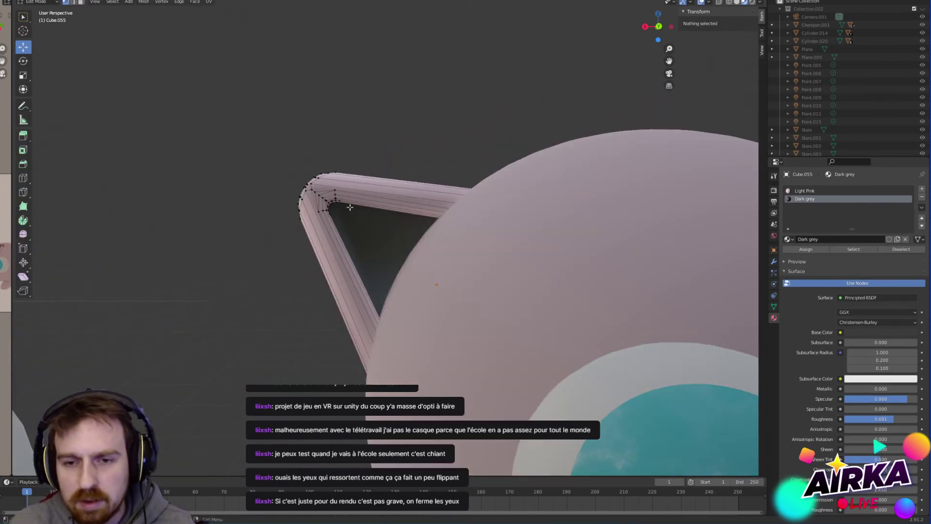
pyautogui.press('Tab')
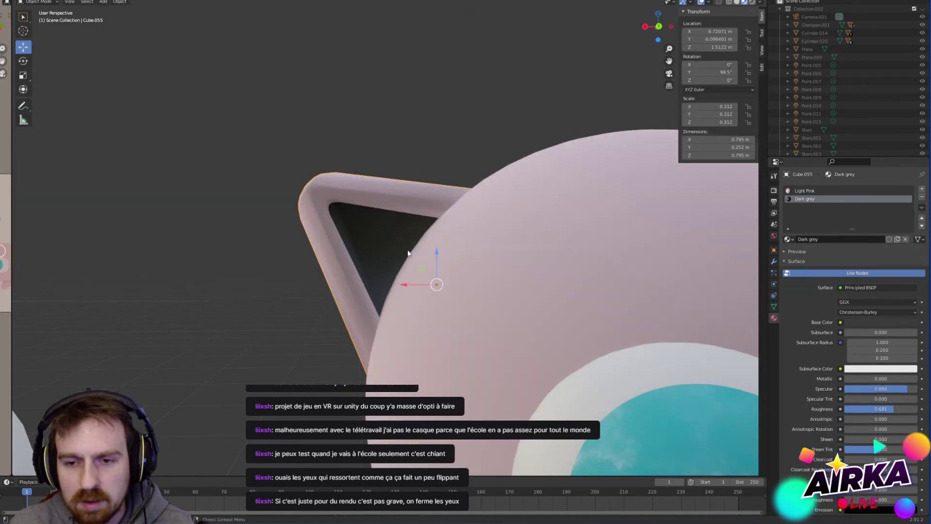
pyautogui.hotkey('ctrl', 'z')
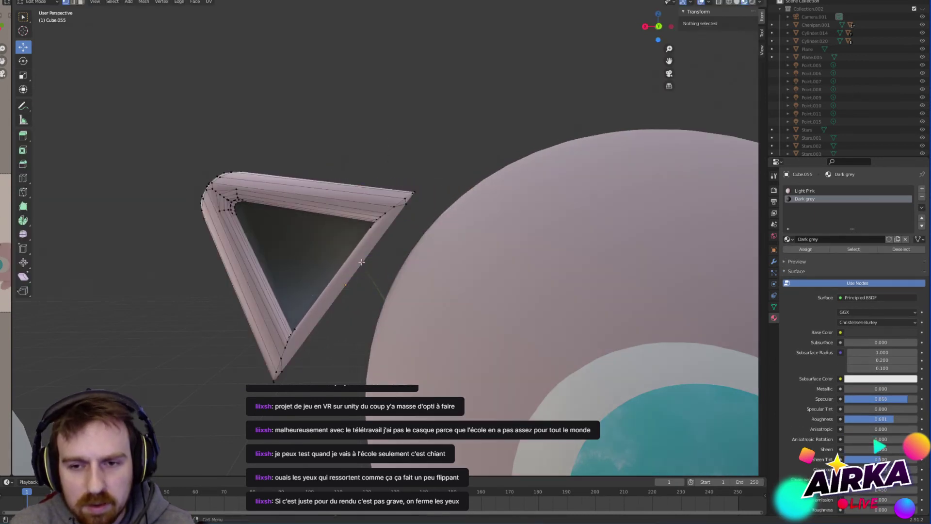
# Step: Scale down the ear's dark grey inner face and reposition it inside the pink rim, finishing in Object Mode
pyautogui.click(290, 236)
pyautogui.keyDown('shift'); pyautogui.moveTo(290, 236); pyautogui.dragTo(286, 167, button='middle'); pyautogui.keyUp('shift')
pyautogui.click(24, 153)
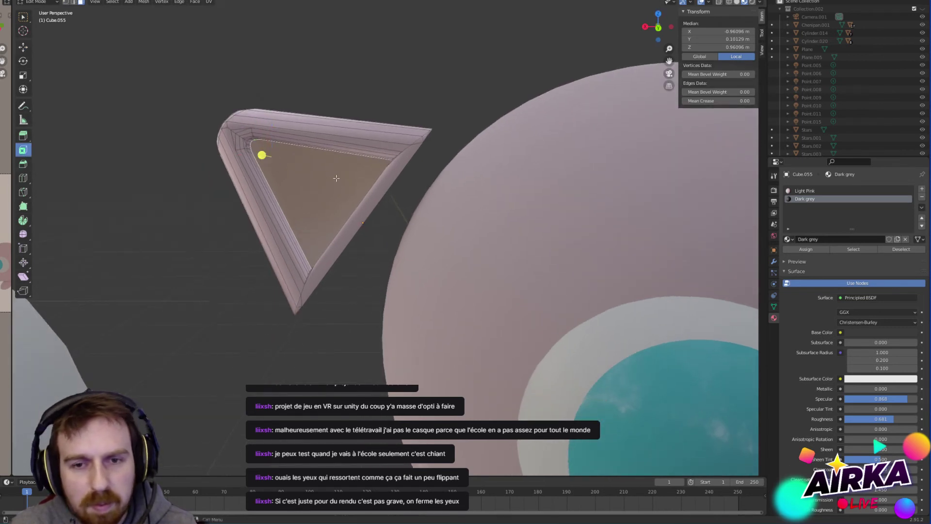
pyautogui.click(23, 74)
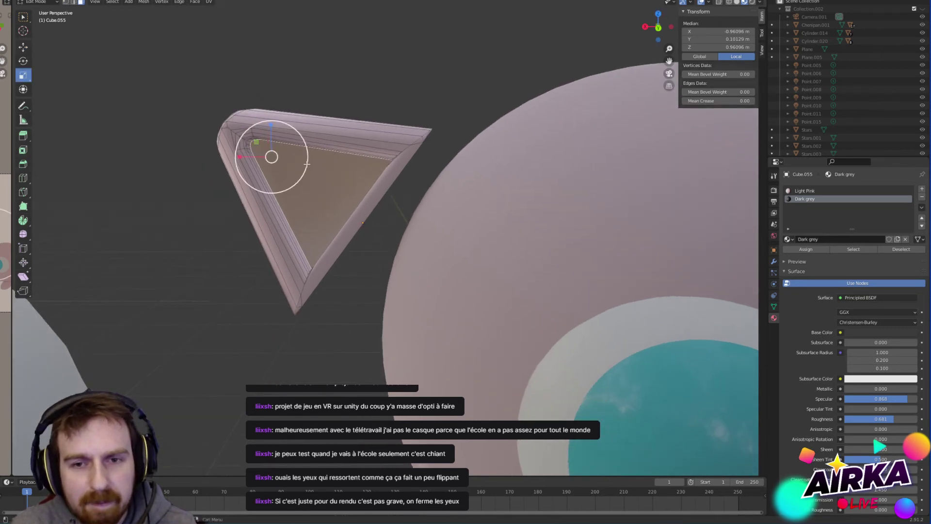
pyautogui.press('s')
pyautogui.click(39, 63)
pyautogui.hotkey('shift', 'space')
pyautogui.press('g')
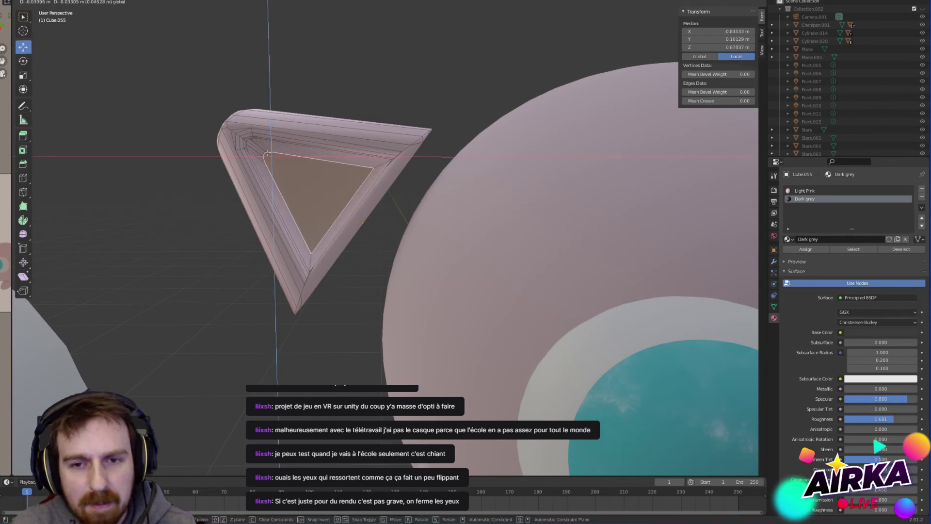
pyautogui.press('Tab')
# Step: Move the ear back into the upper side of the head, at X about 0.72 m and Z about 1.45 m
pyautogui.scroll(-3, 345, 72)
pyautogui.click(333, 190)
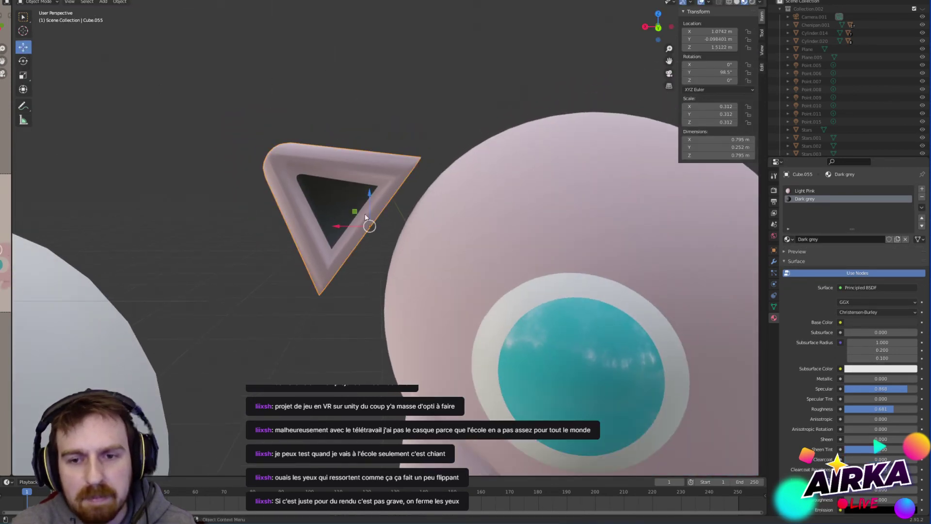
pyautogui.press('g')
pyautogui.click(434, 207)
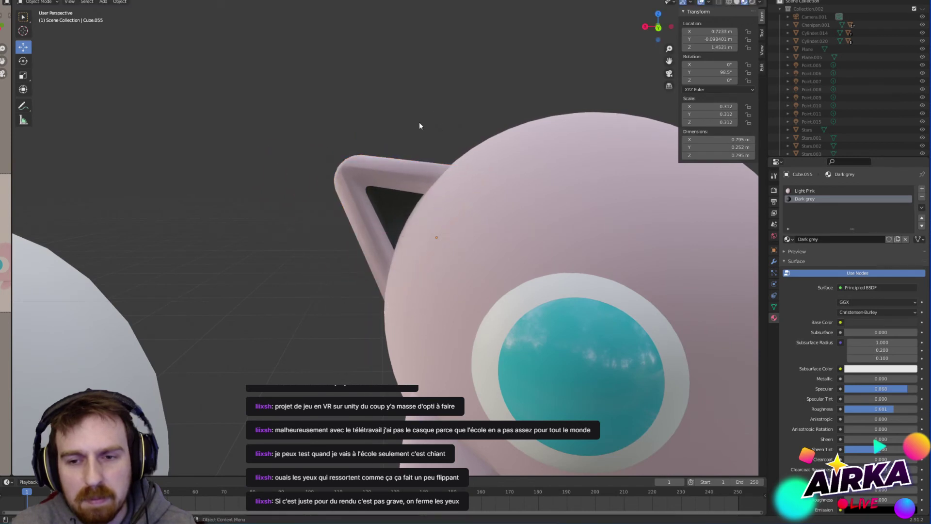
# Step: Examine how the ear sits on the head, near and far, in comparison with the Jigglypuff reference
pyautogui.moveTo(419, 122); pyautogui.dragTo(399, 129, button='middle')
pyautogui.scroll(-5, 399, 129)
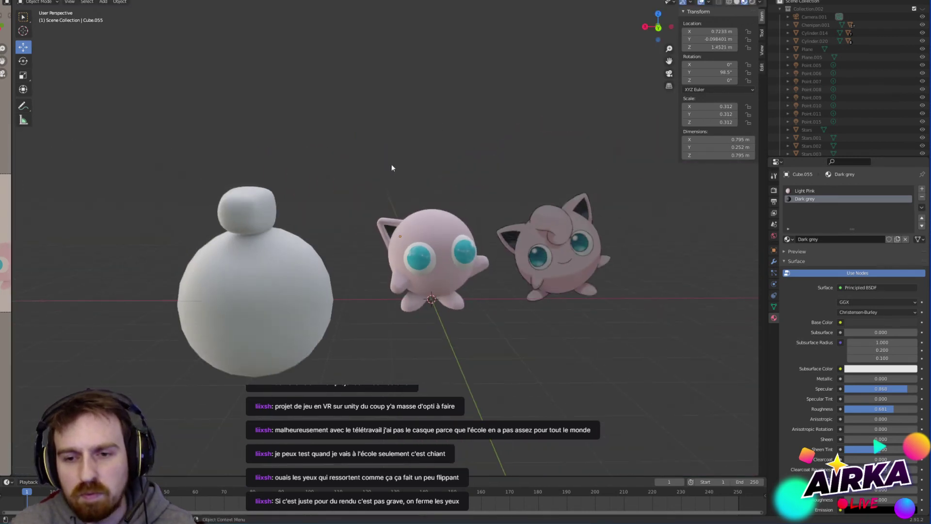
pyautogui.scroll(5, 394, 179)
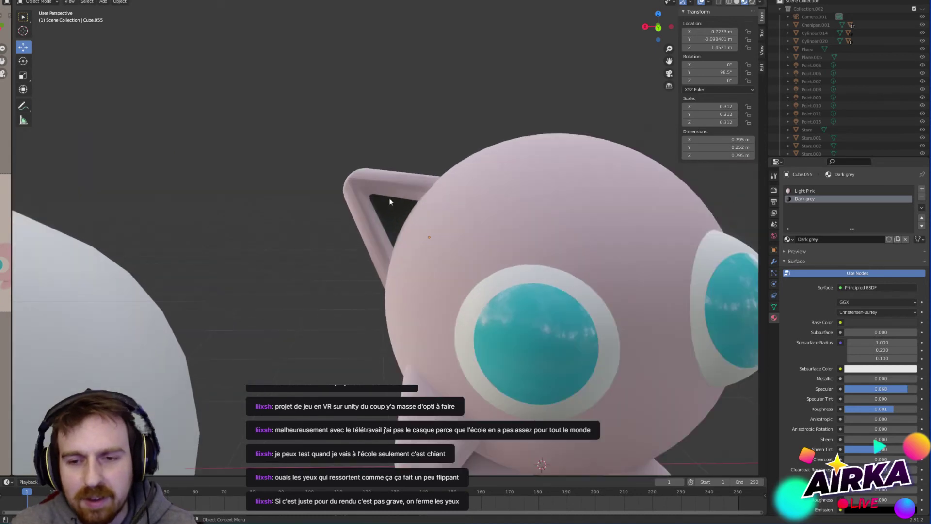
pyautogui.scroll(-5, 393, 185)
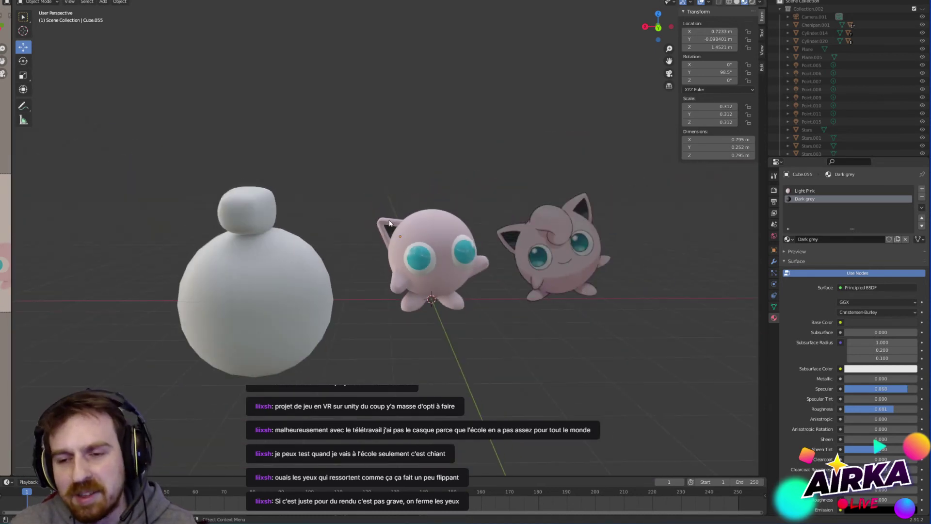
pyautogui.scroll(4, 397, 218)
pyautogui.scroll(-2, 409, 211)
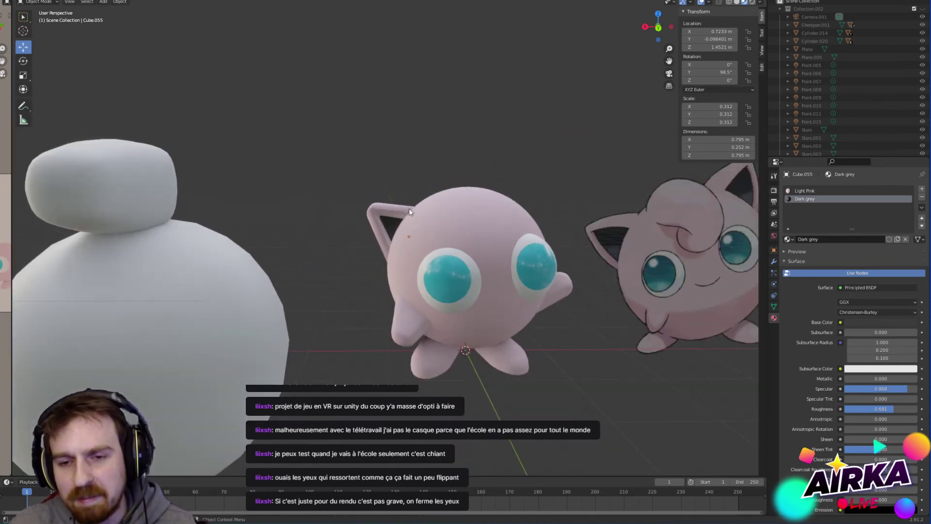
pyautogui.scroll(2, 408, 212)
pyautogui.hotkey('shift', 'a')
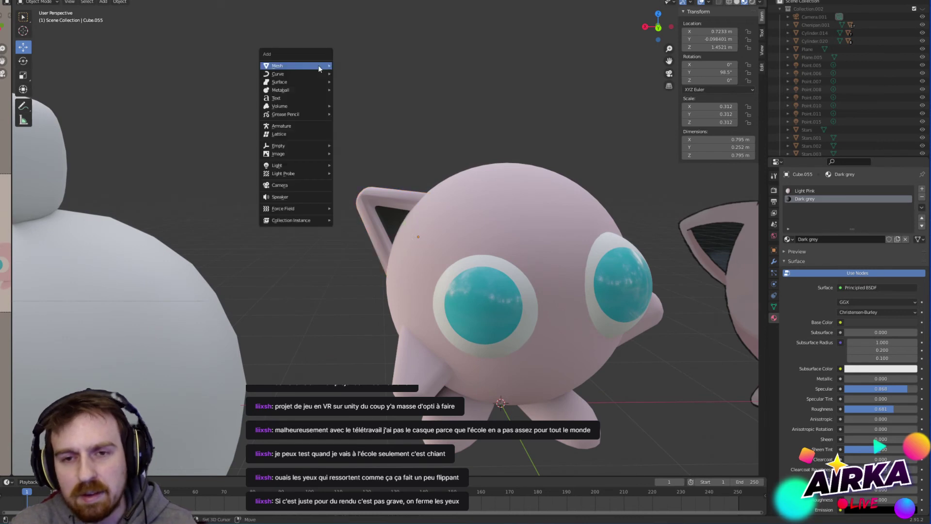
pyautogui.moveTo(318, 65)
pyautogui.click(372, 73)
pyautogui.scroll(-3, 399, 236)
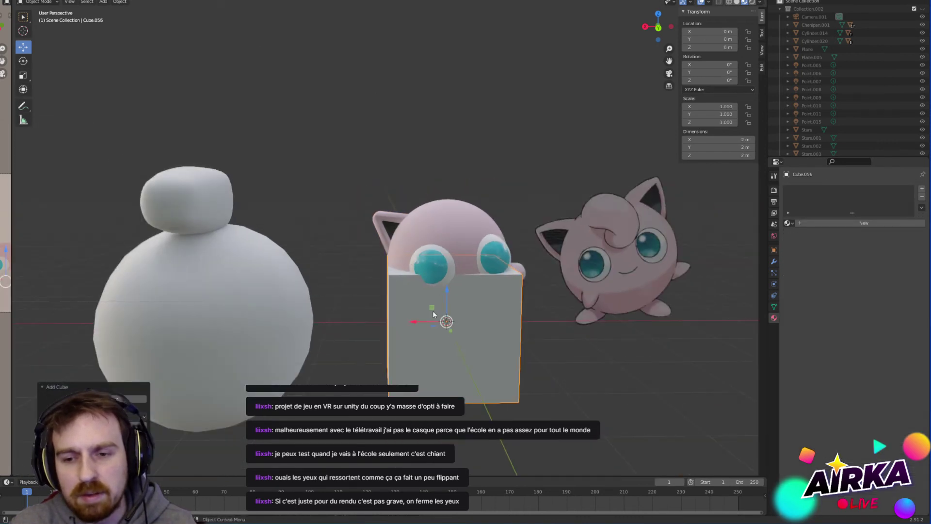
pyautogui.moveTo(433, 314); pyautogui.dragTo(303, 80)
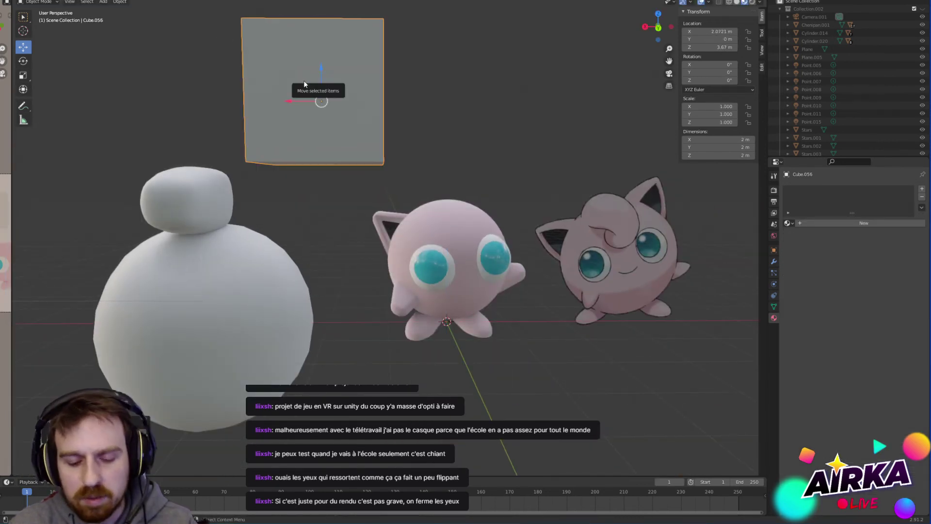
pyautogui.press('Delete')
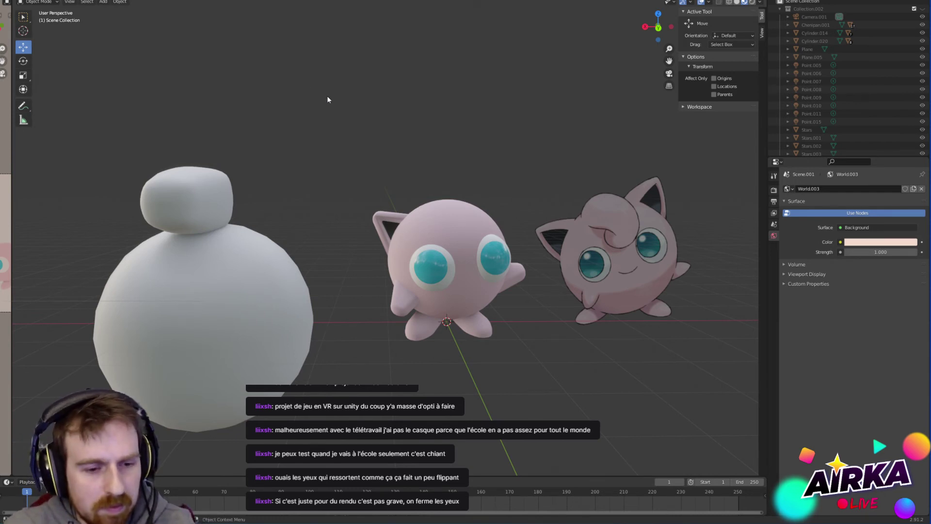
# Step: Add a cube and raise it above Jigglypuff's head, to Z about 3.77 m
pyautogui.hotkey('shift', 'a')
pyautogui.click(388, 102)
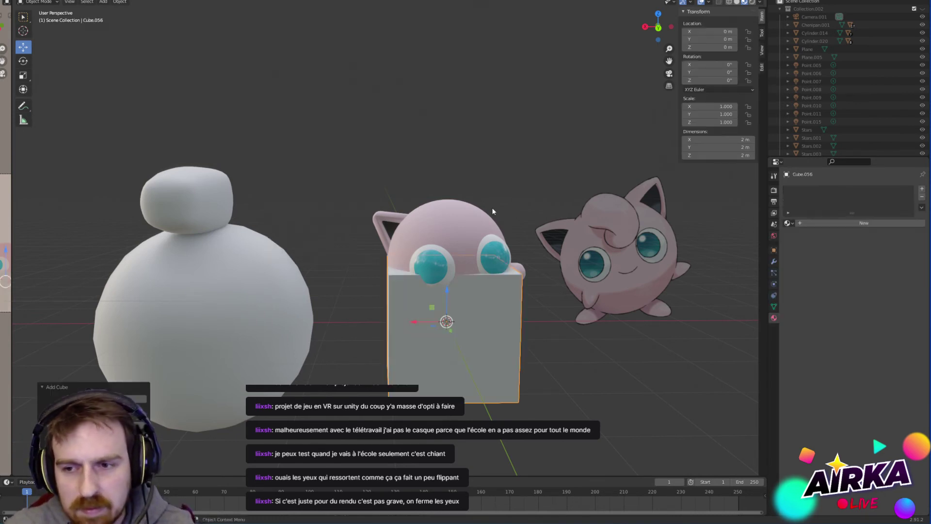
pyautogui.moveTo(447, 293); pyautogui.dragTo(521, 100)
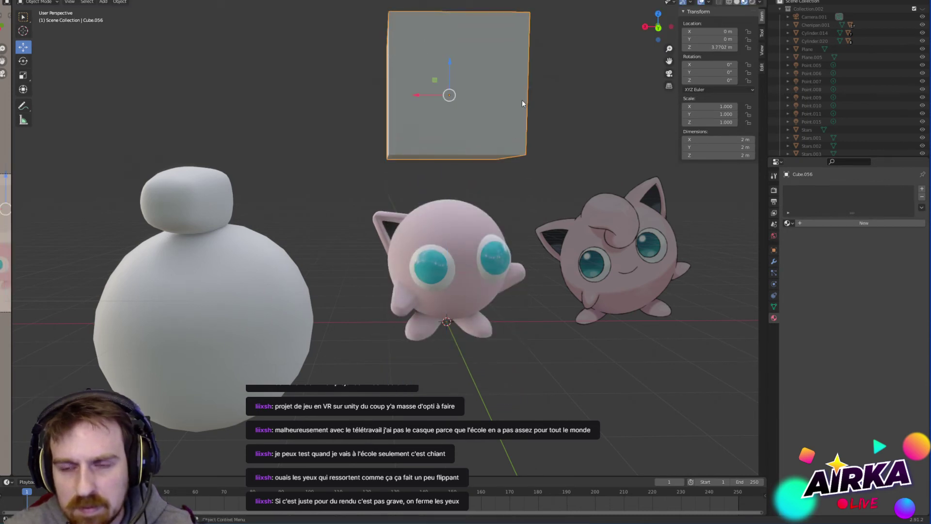
pyautogui.keyDown('shift'); pyautogui.moveTo(521, 100); pyautogui.dragTo(431, 188, button='middle'); pyautogui.keyUp('shift')
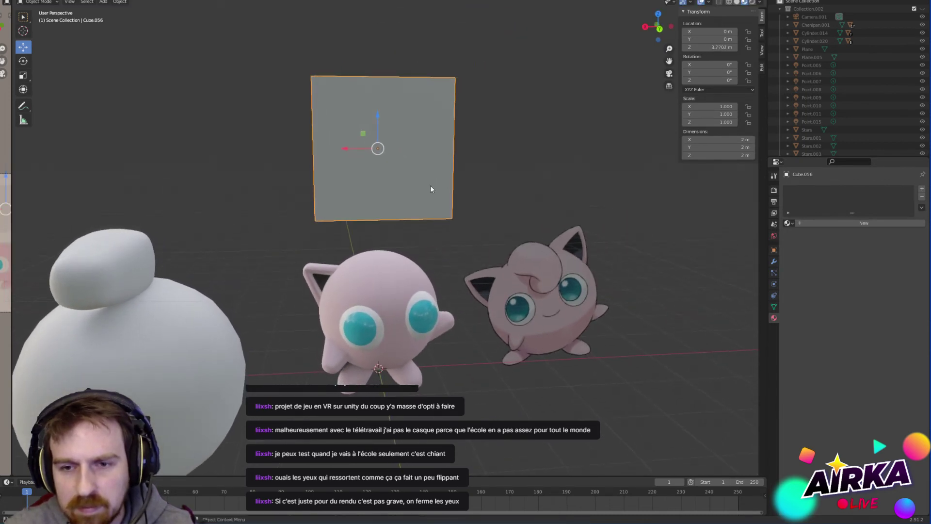
# Step: Stretch the cube along Z to a scale of about 1.84 and select its whole mesh in Edit Mode
pyautogui.click(23, 75)
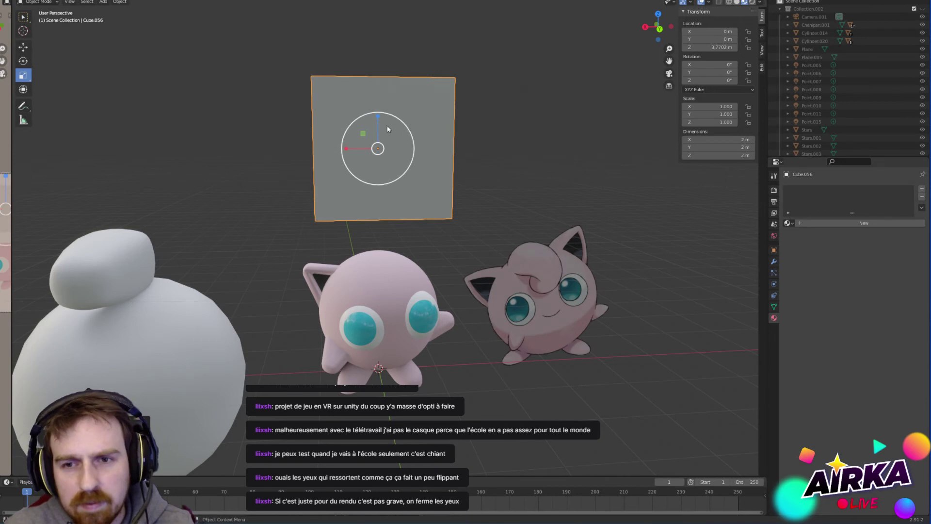
pyautogui.moveTo(377, 116); pyautogui.dragTo(373, 83)
pyautogui.rightClick(377, 111)
pyautogui.press('Tab')
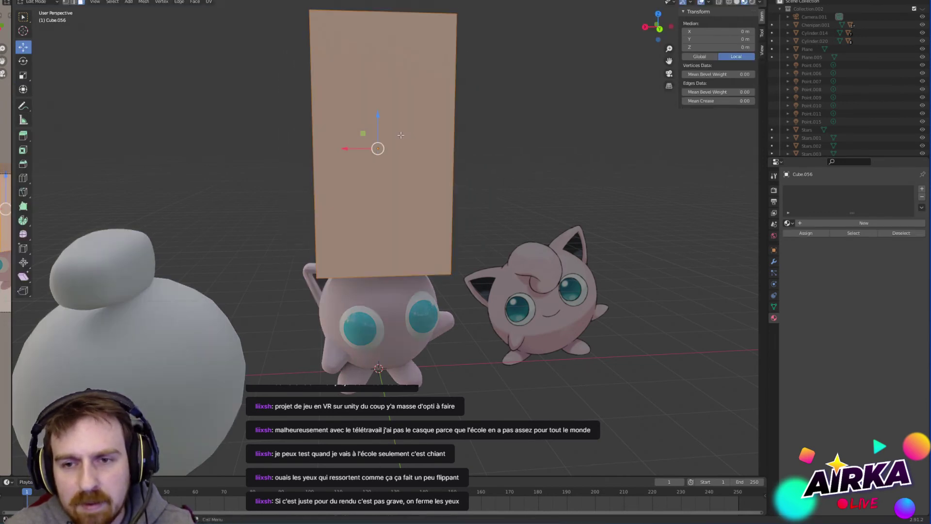
pyautogui.hotkey('alt', 'a')
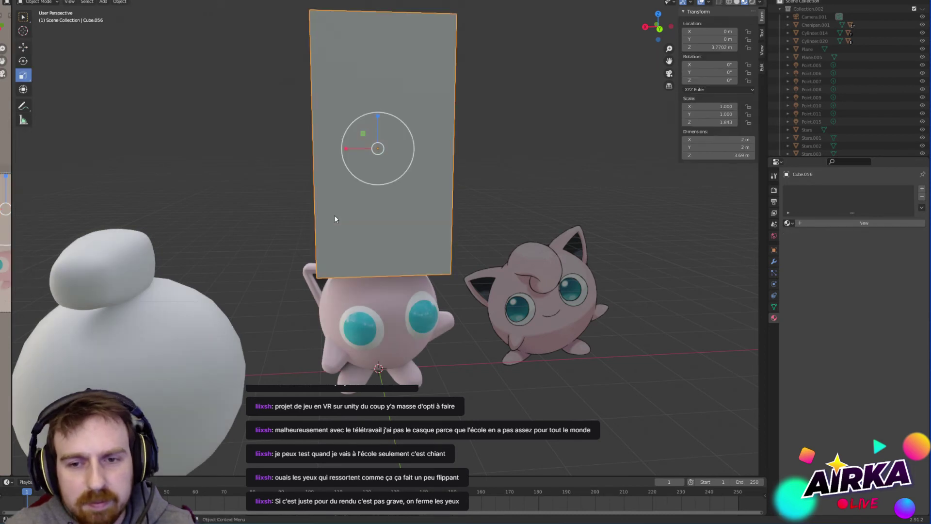
pyautogui.rightClick(334, 215)
pyautogui.press('Escape')
pyautogui.press('a')
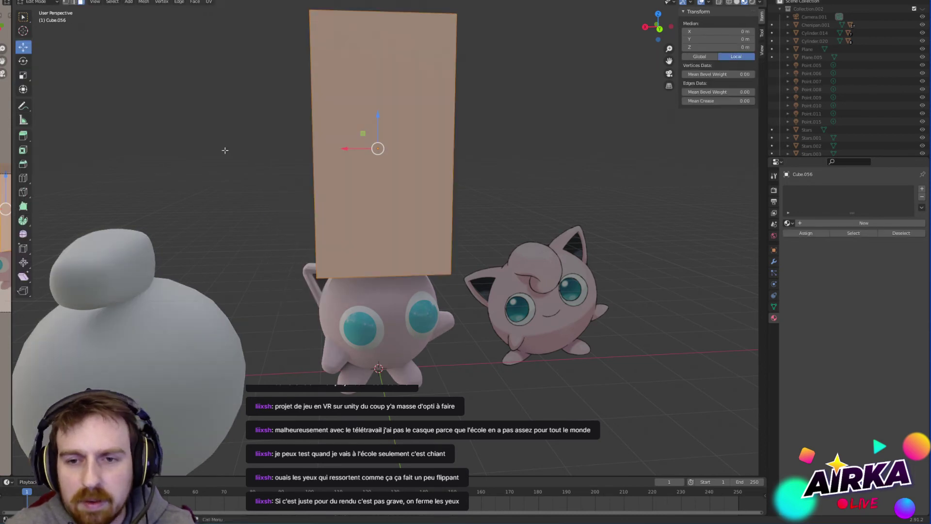
# Step: Bevel all edges of the stretched block by about 0.855 m with 4 segments to form a rounded capsule
pyautogui.click(22, 162)
pyautogui.hotkey('ctrl', 'b')
pyautogui.scroll(3, 426, 97)
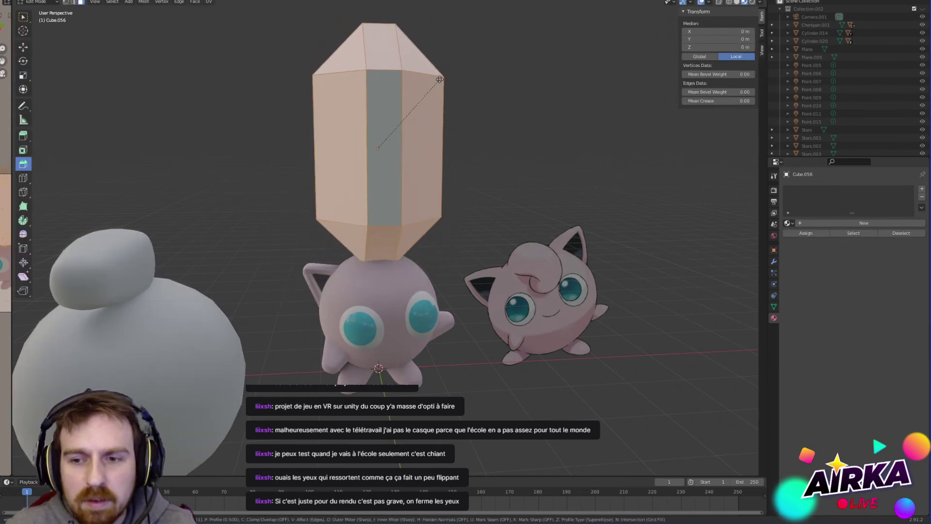
pyautogui.click(344, 175)
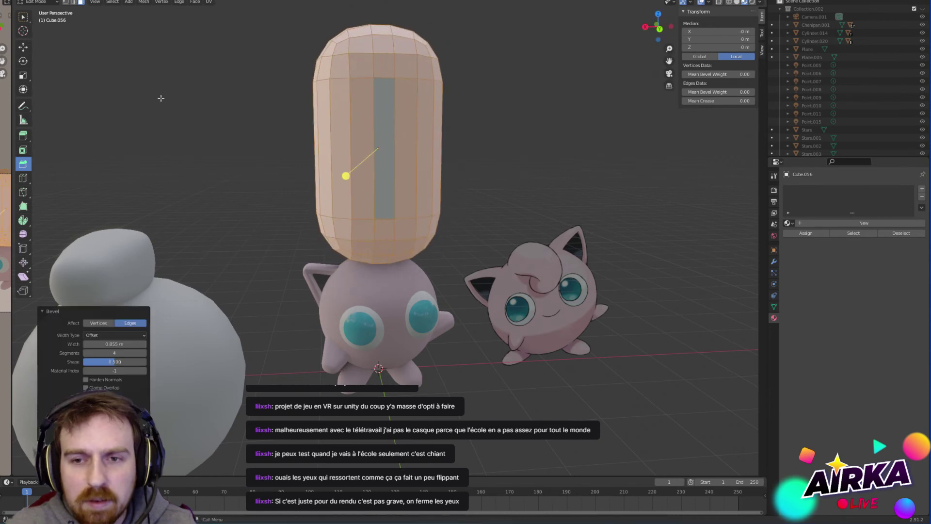
# Step: Select the capsule's rounded lower end and move it down along Z to lengthen the shape
pyautogui.hotkey('shift', 'space')
pyautogui.press('g')
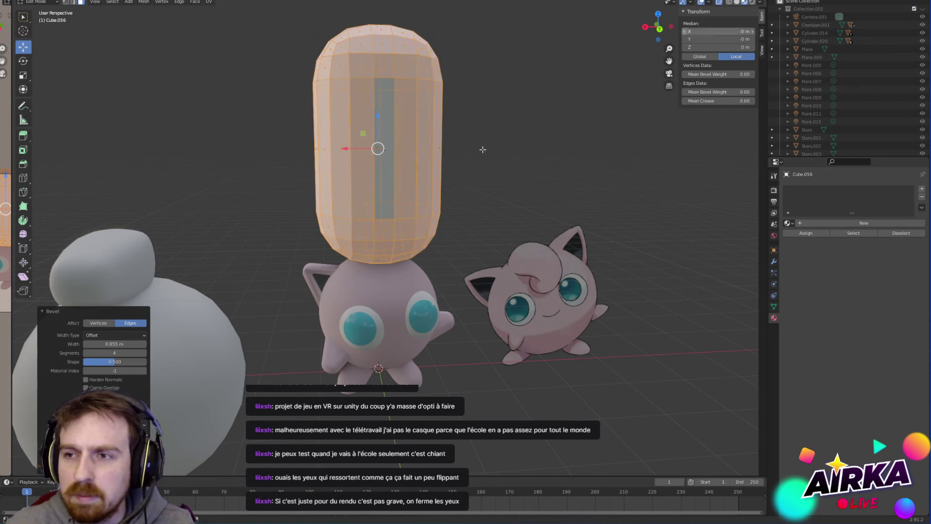
pyautogui.moveTo(221, 324); pyautogui.dragTo(532, 179)
pyautogui.moveTo(379, 207); pyautogui.dragTo(397, 243)
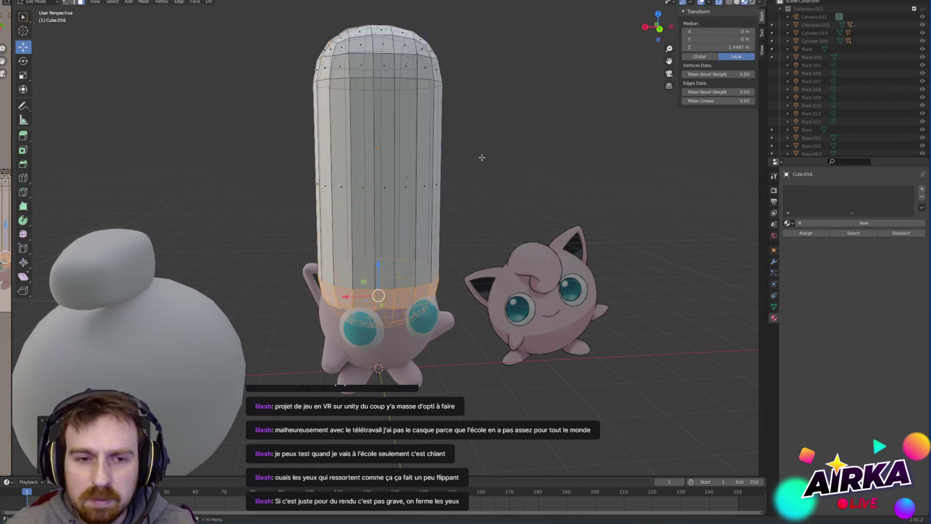
# Step: Try cutting four horizontal edge loops across the capsule's straight section
pyautogui.hotkey('alt', 'a')
pyautogui.click(22, 178)
pyautogui.click(320, 184)
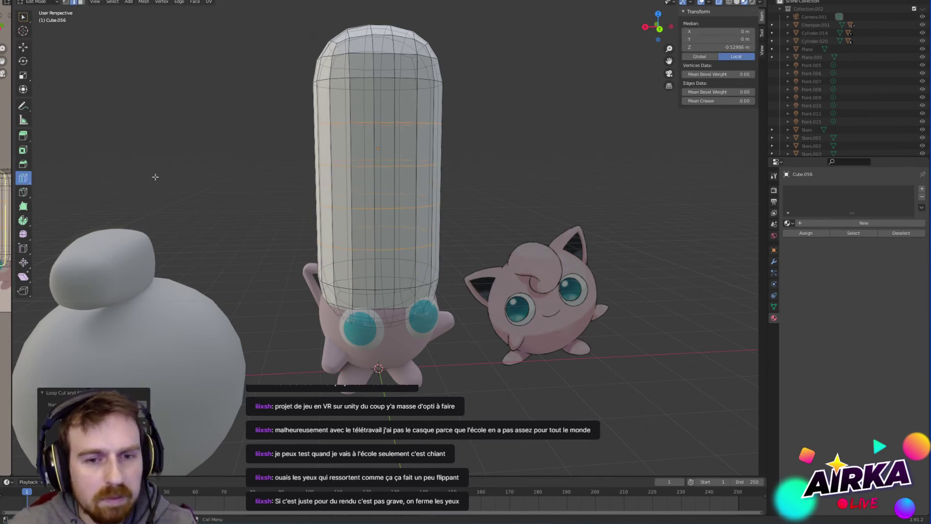
pyautogui.click(22, 47)
pyautogui.hotkey('alt', 'a')
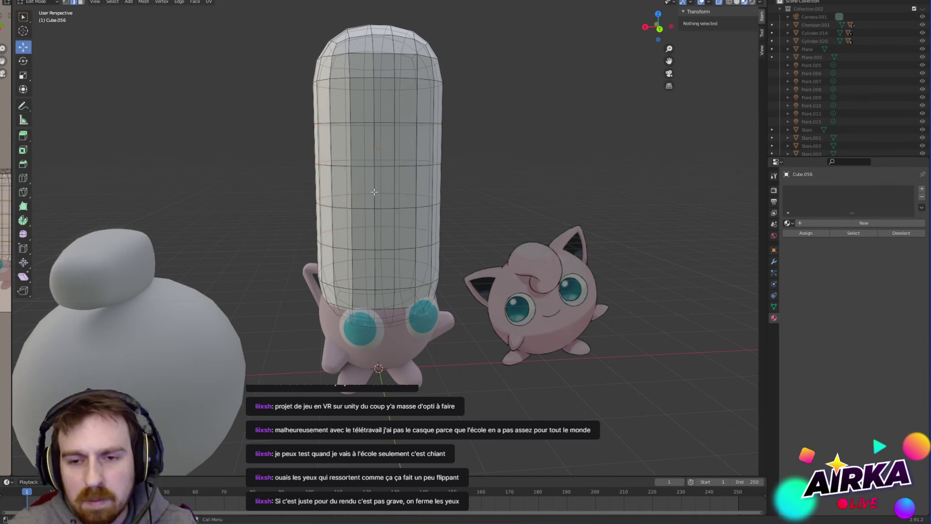
pyautogui.press('3')
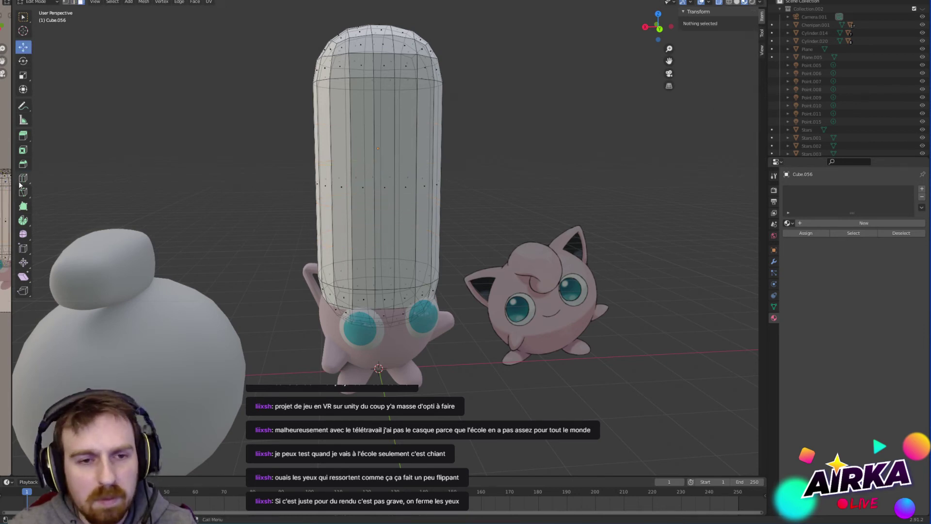
# Step: Cut five evenly spaced horizontal loops across the capsule's straight section and select the middle loop
pyautogui.click(23, 178)
pyautogui.click(368, 186)
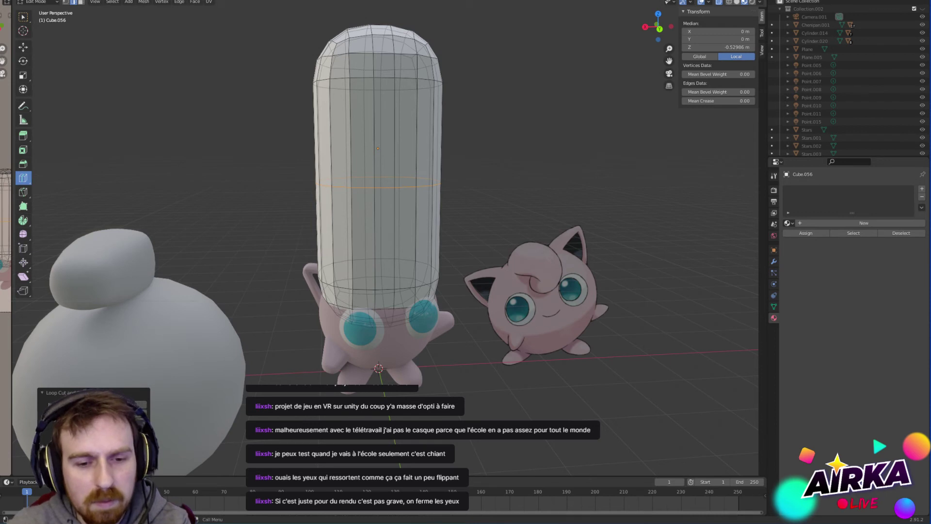
pyautogui.click(23, 47)
pyautogui.hotkey('alt', 'a')
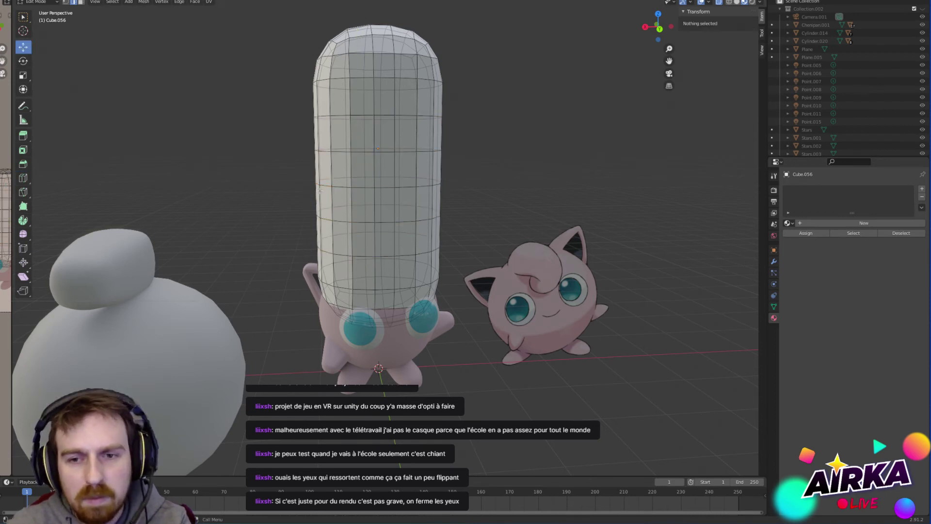
pyautogui.keyDown('alt'); pyautogui.click(365, 191); pyautogui.keyUp('alt')
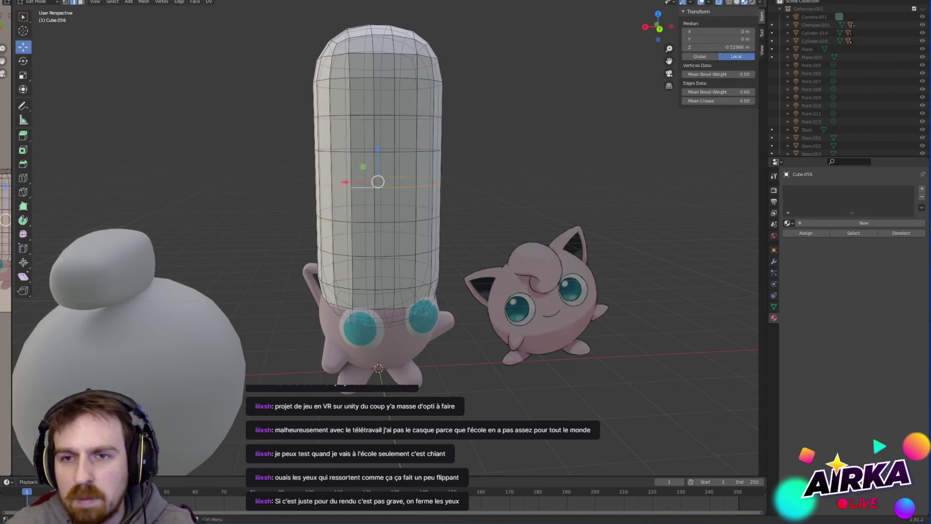
# Step: Try shifting the capsule's middle edge loop along X with proportional editing
pyautogui.moveTo(347, 183); pyautogui.dragTo(356, 182)
pyautogui.click(354, 188)
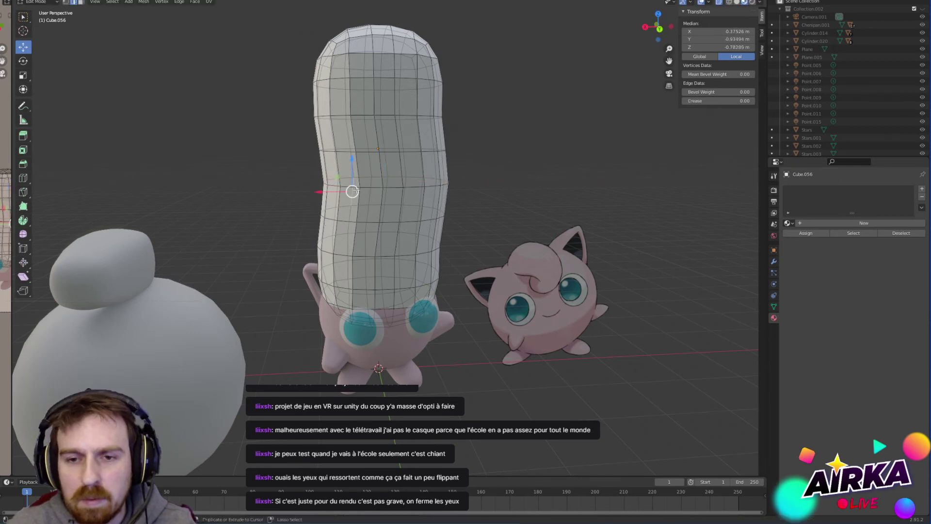
pyautogui.hotkey('ctrl', 'z')
pyautogui.hotkey('ctrl', 'z')
# Step: Set the proportional falloff to Sphere and shift the middle loop along negative X to curve the capsule
pyautogui.click(422, 2)
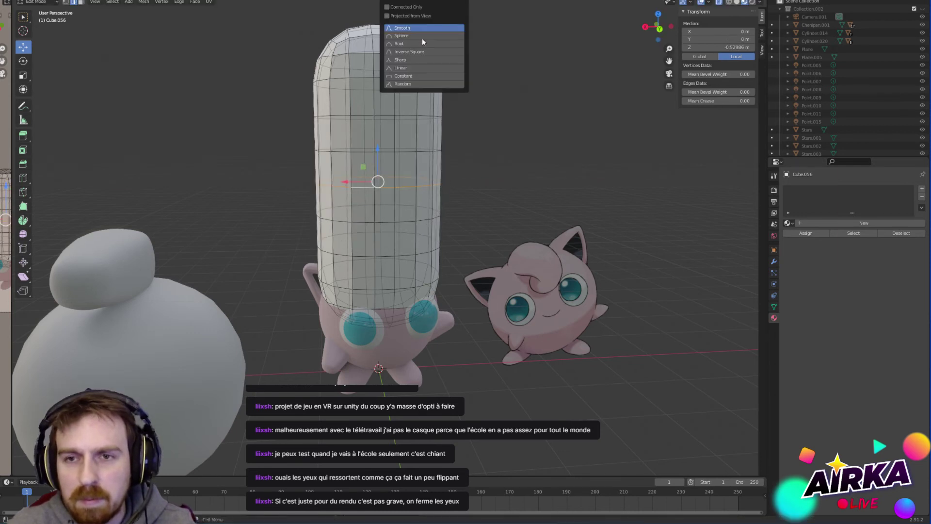
pyautogui.click(422, 37)
pyautogui.moveTo(349, 180); pyautogui.dragTo(380, 171)
pyautogui.scroll(-9, 356, 177)
# Step: Taper the capsule by scaling its top end to about 0.66 with Sharp proportional falloff at a size of about 3.14
pyautogui.moveTo(504, 77); pyautogui.dragTo(306, 6)
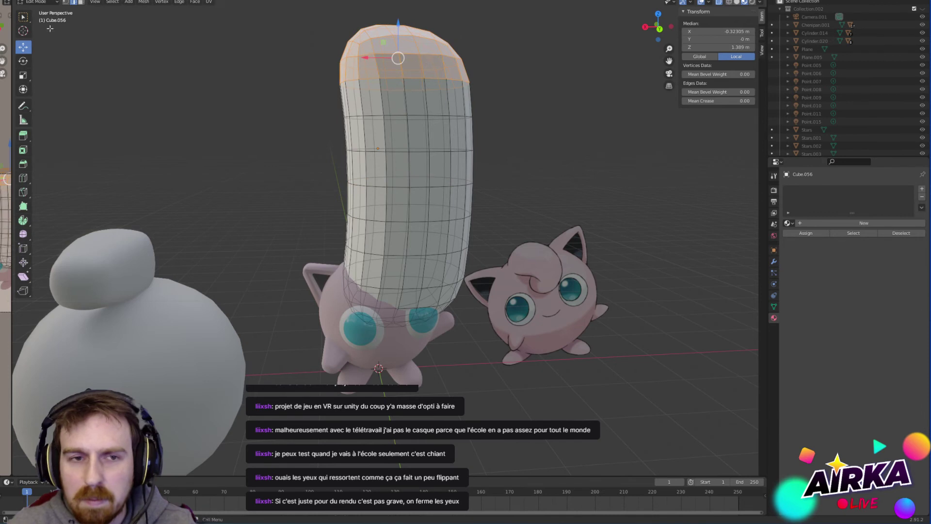
pyautogui.click(22, 76)
pyautogui.moveTo(417, 74); pyautogui.dragTo(413, 74)
pyautogui.scroll(3, 413, 73)
pyautogui.click(429, 2)
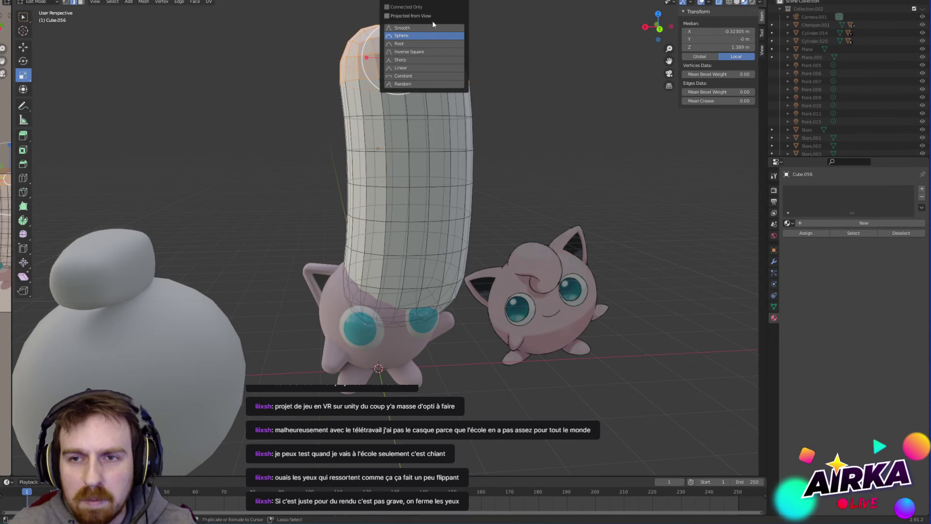
pyautogui.click(418, 62)
pyautogui.press('s')
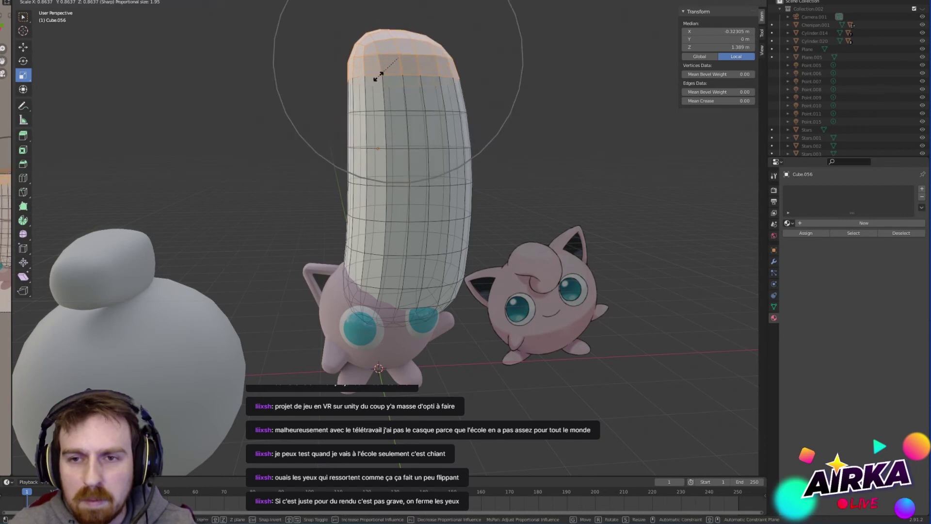
pyautogui.scroll(5, 379, 76)
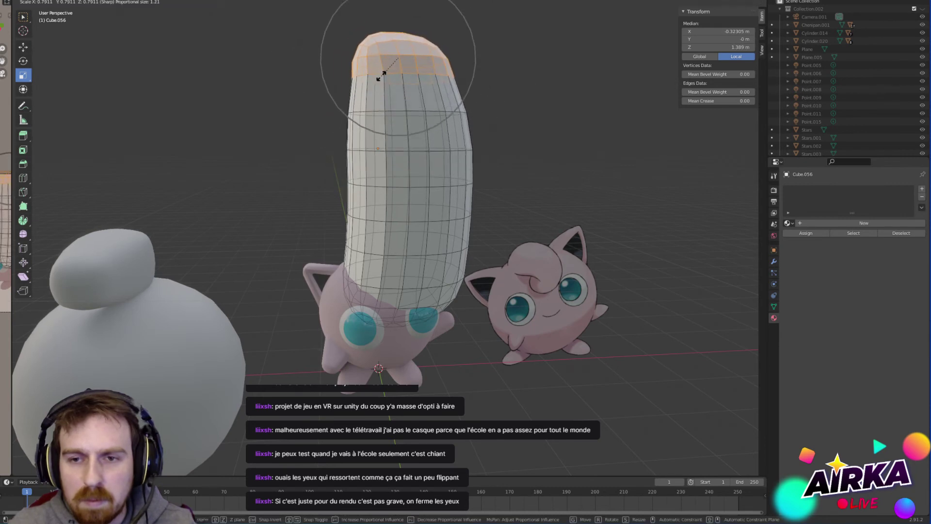
pyautogui.scroll(-10, 382, 75)
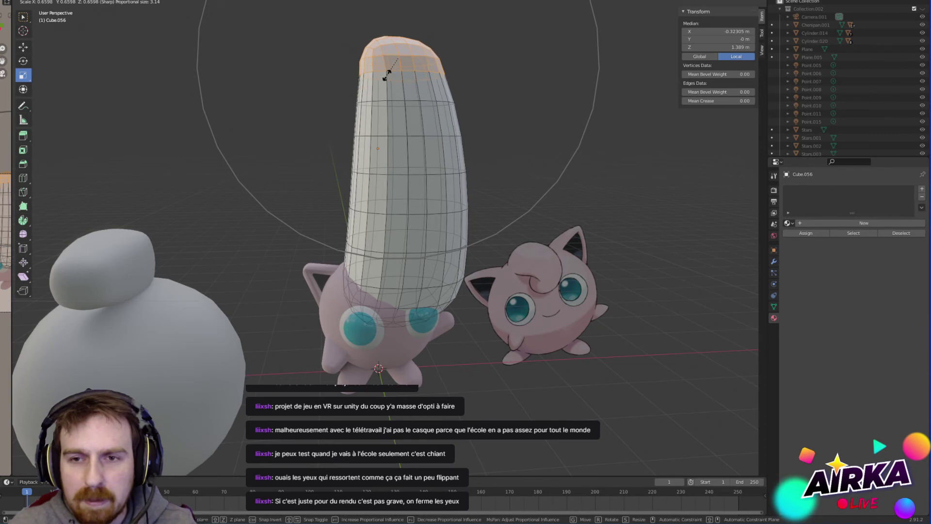
pyautogui.click(388, 74)
# Step: Leave mesh editing and shade the tapered capsule smooth
pyautogui.press('Tab')
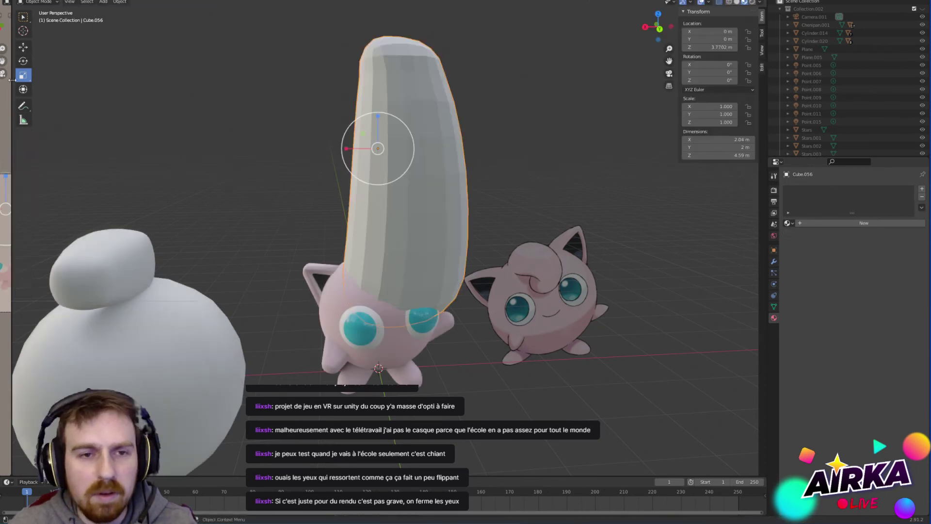
pyautogui.rightClick(400, 110)
pyautogui.click(388, 108)
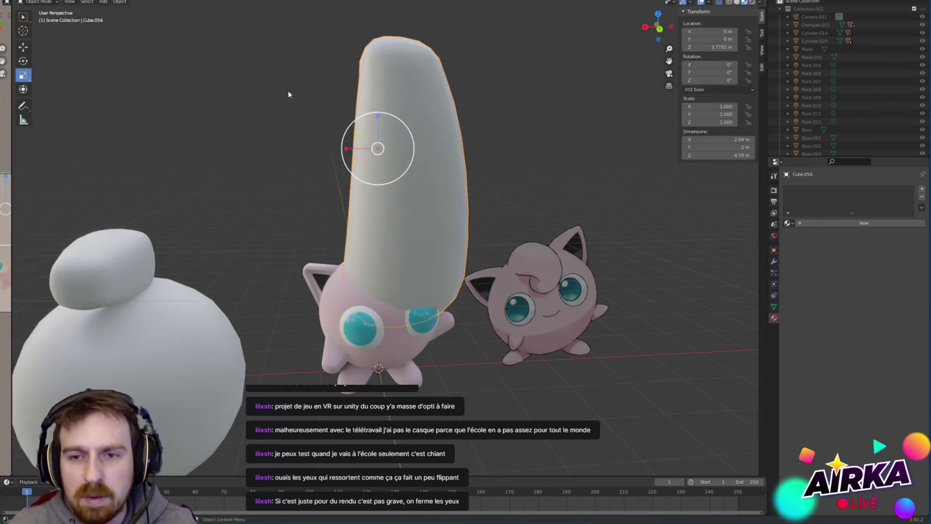
# Step: Rotate the smoothed capsule about 66° around Y and scale it uniformly to about 0.4
pyautogui.click(22, 60)
pyautogui.moveTo(395, 124); pyautogui.dragTo(461, 188)
pyautogui.click(22, 75)
pyautogui.click(23, 61)
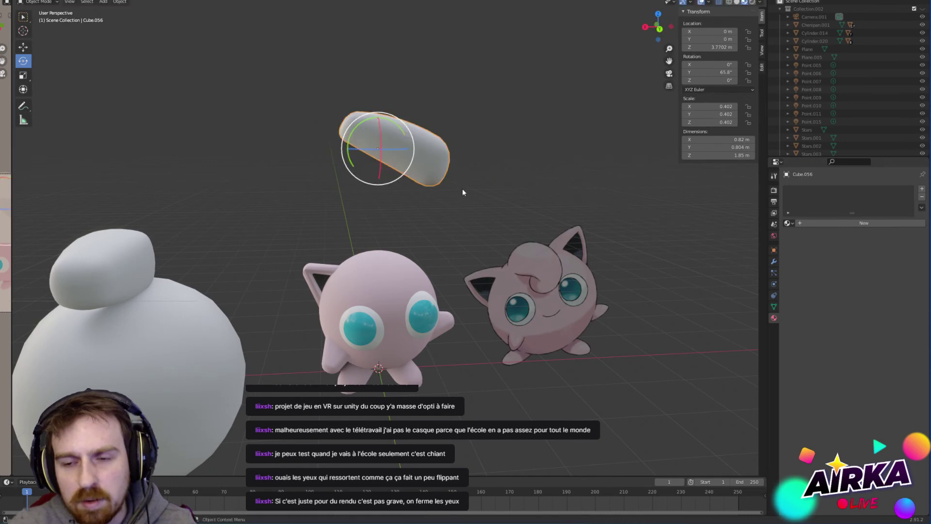
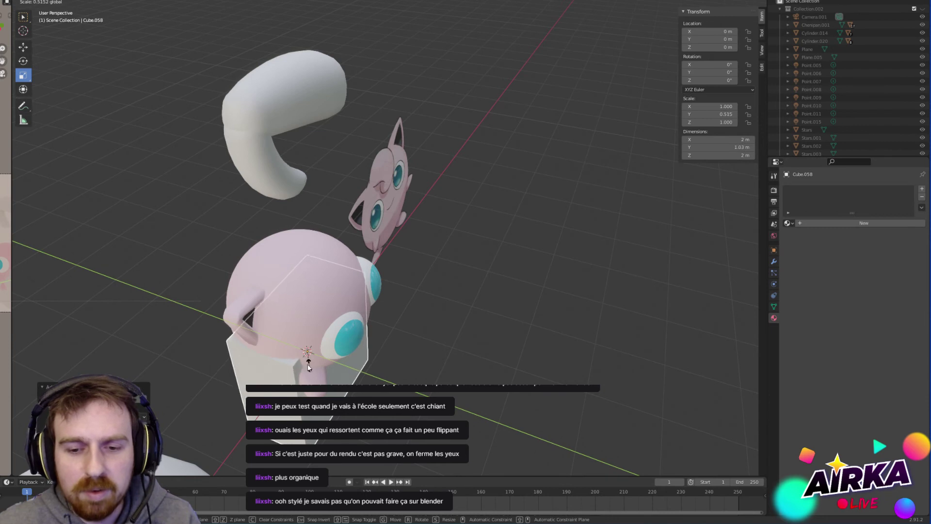
# Step: Flatten the new cube along Y to about 0.57 m thick and raise it along Z to about 3.17 m
pyautogui.click(23, 47)
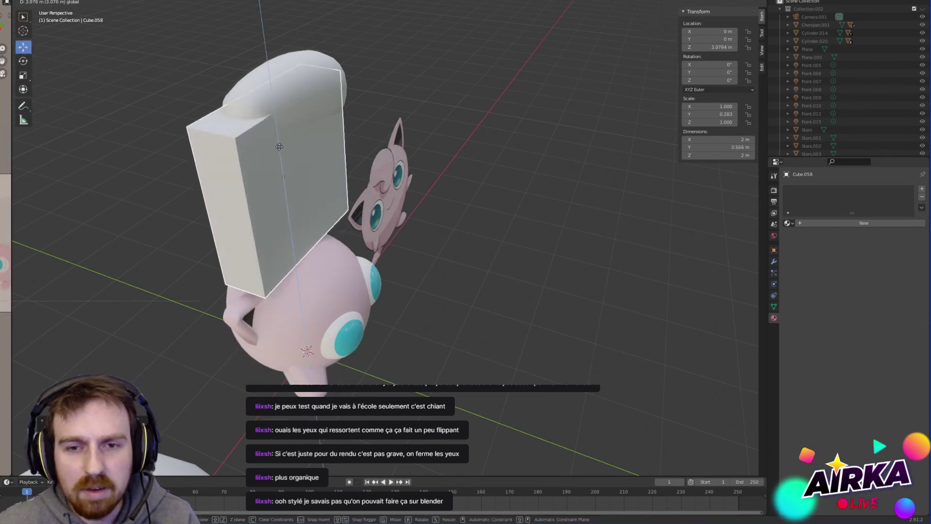
pyautogui.moveTo(397, 188); pyautogui.dragTo(317, 177, button='middle')
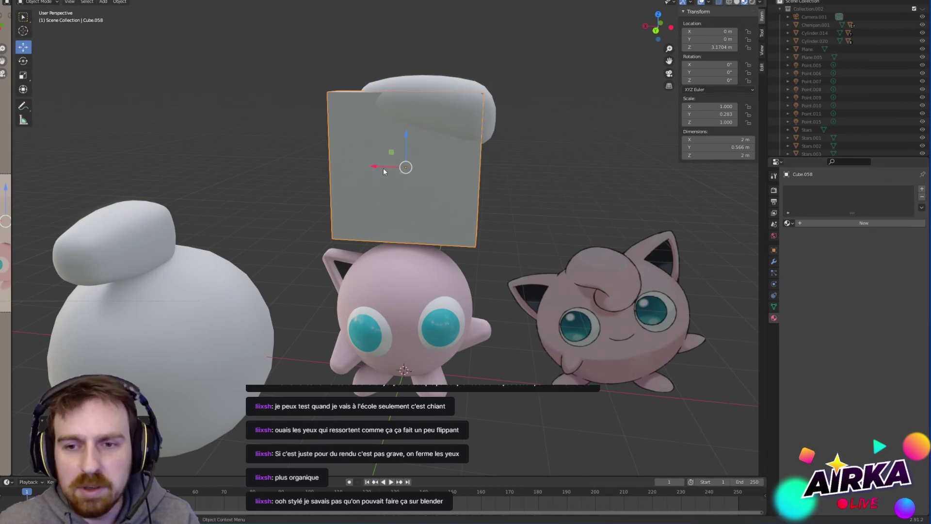
# Step: Position the new cube inside the ear's curved pieces, tilt it about 23.8° around Y, and scale it down to about 0.450 in X and Z
pyautogui.moveTo(383, 168); pyautogui.dragTo(438, 170)
pyautogui.click(22, 61)
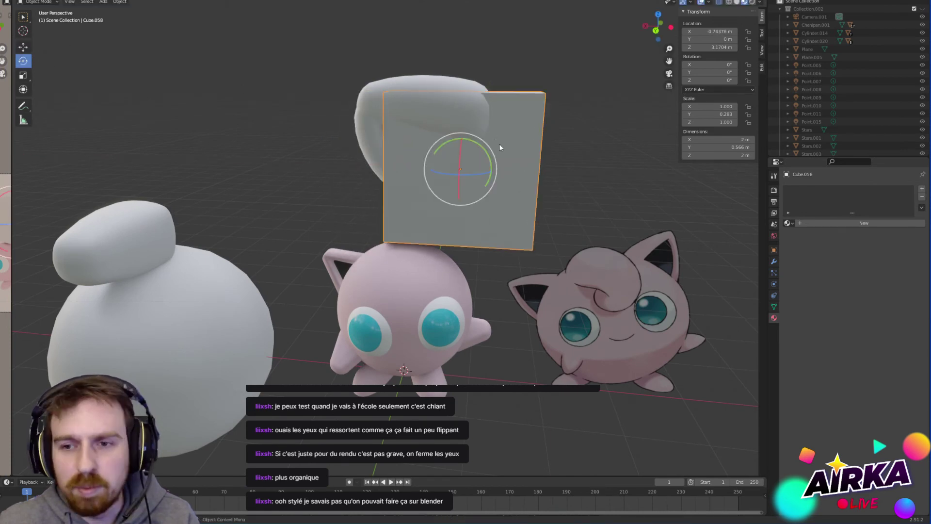
pyautogui.moveTo(485, 149); pyautogui.dragTo(405, 137)
pyautogui.click(23, 77)
pyautogui.click(22, 47)
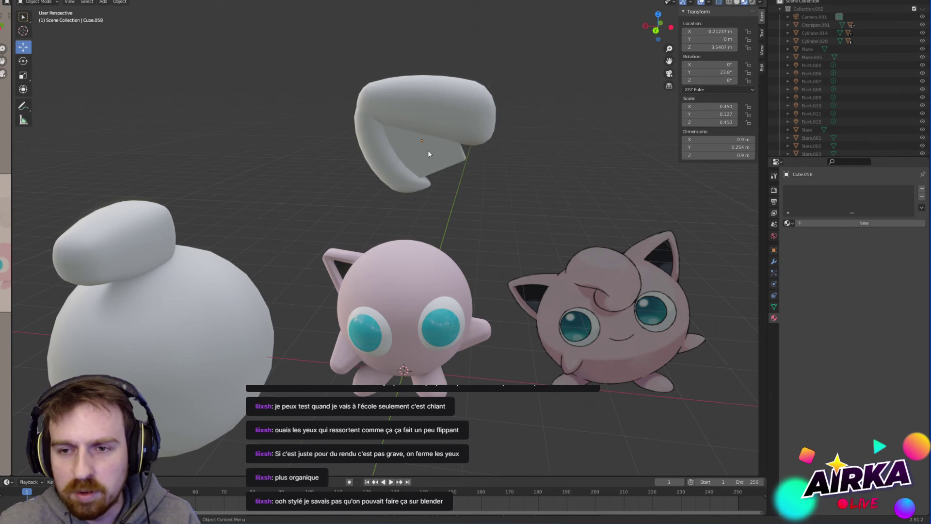
# Step: Reshape the cube's mesh by pulling its outer edges outward to fill the ear opening, about 1.32 m wide in X
pyautogui.press('Tab')
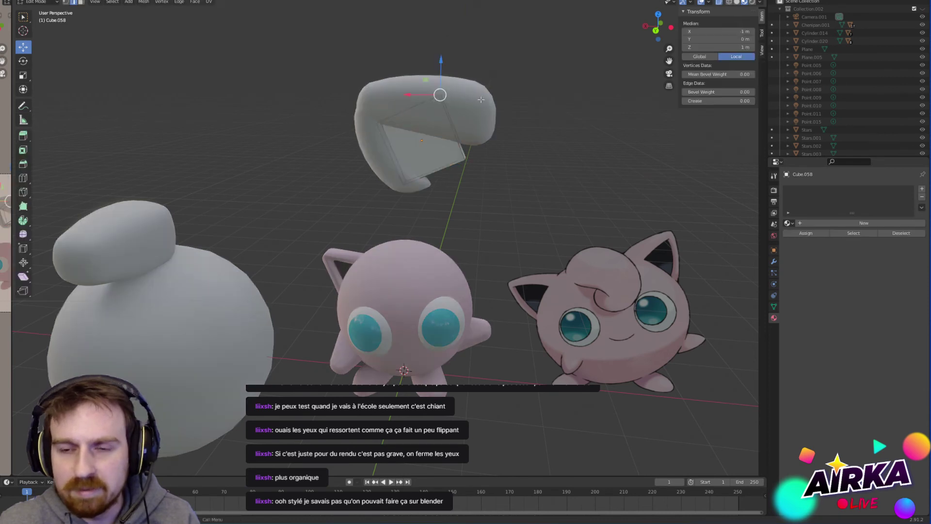
pyautogui.moveTo(424, 78); pyautogui.dragTo(458, 93)
pyautogui.hotkey('ctrl', 'z')
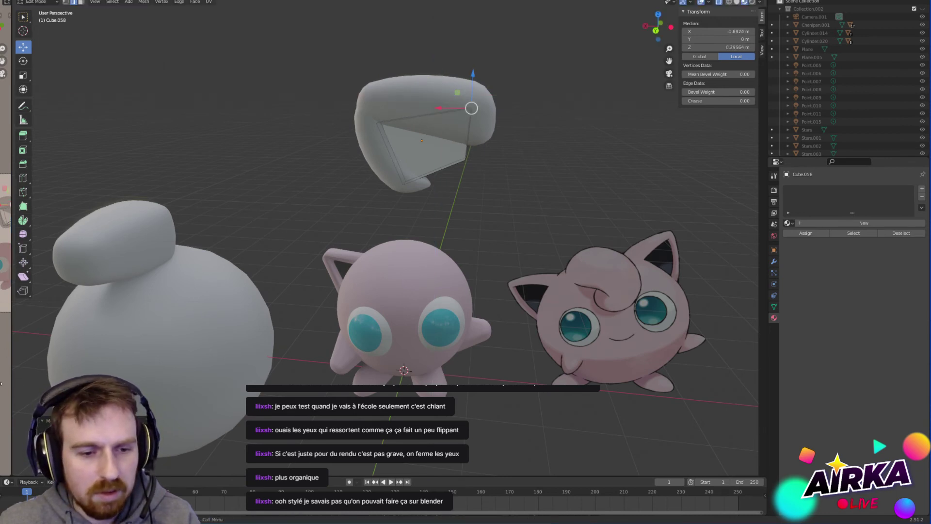
pyautogui.click(481, 164)
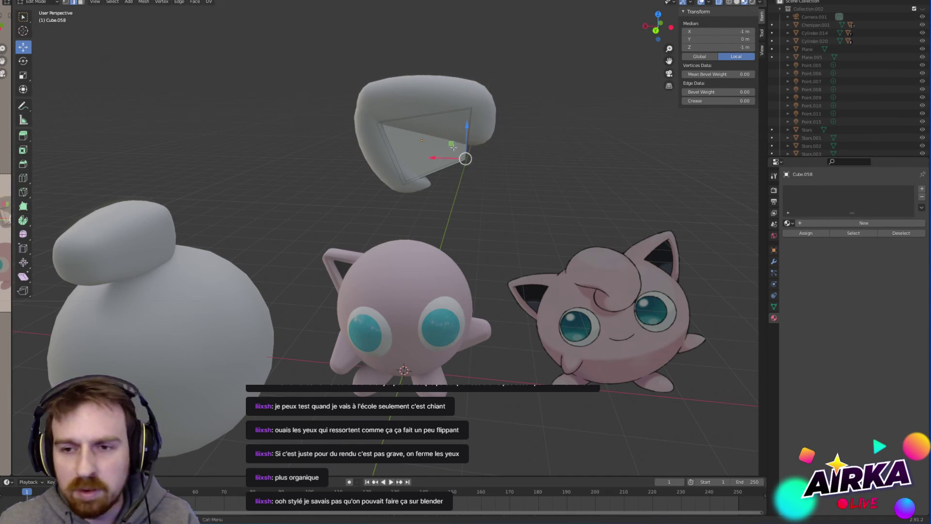
pyautogui.moveTo(455, 154); pyautogui.dragTo(472, 110)
pyautogui.press('Tab')
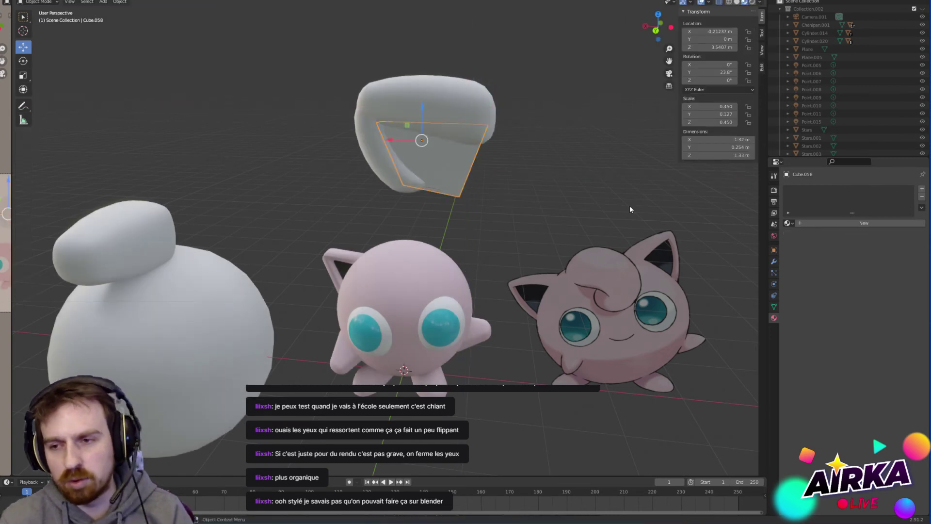
# Step: Assign the existing Black material to the inner ear block
pyautogui.click(787, 223)
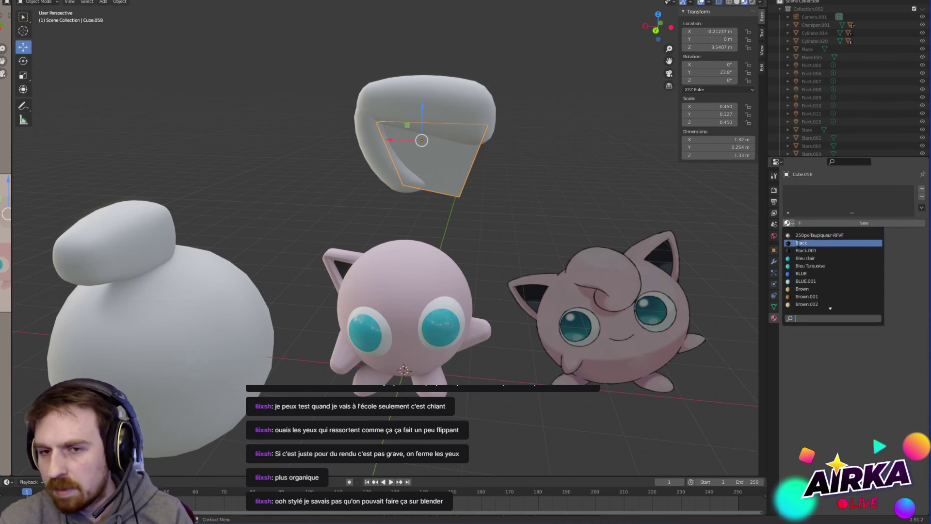
pyautogui.click(797, 242)
# Step: Assign the existing Light Pink material to the thick upper ear piece and the curved side ear piece
pyautogui.click(461, 89)
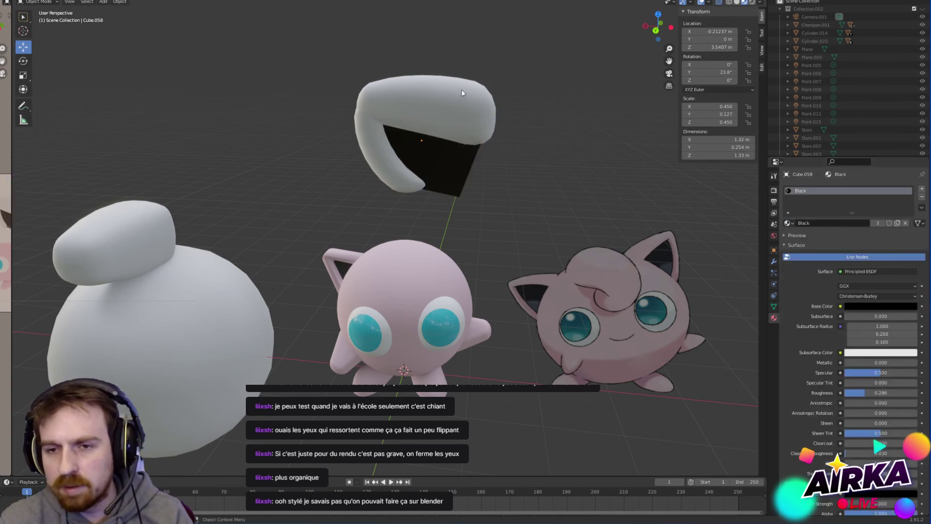
pyautogui.click(785, 223)
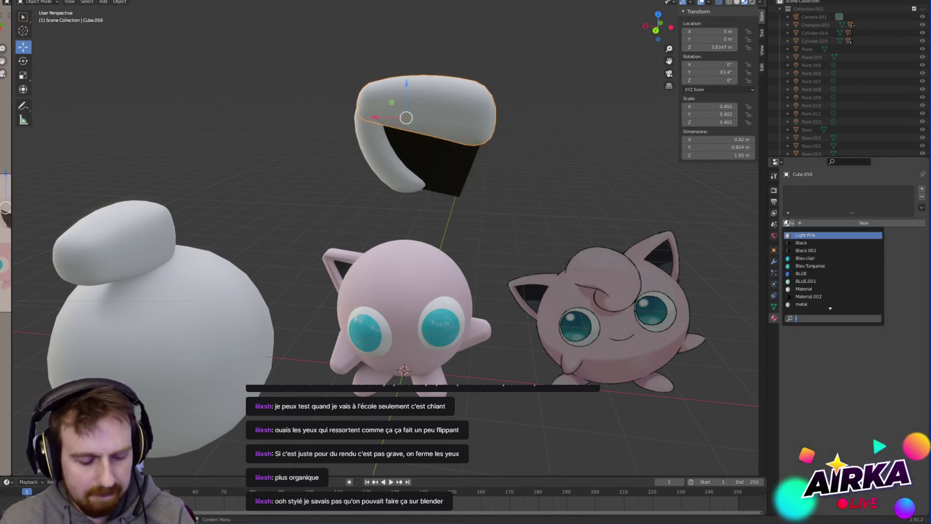
pyautogui.write('ligh')
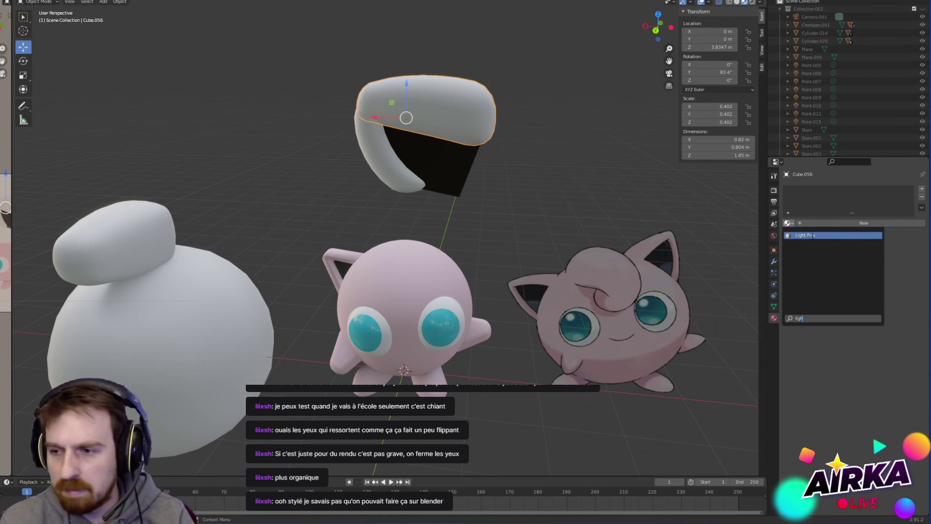
pyautogui.click(812, 235)
pyautogui.click(391, 165)
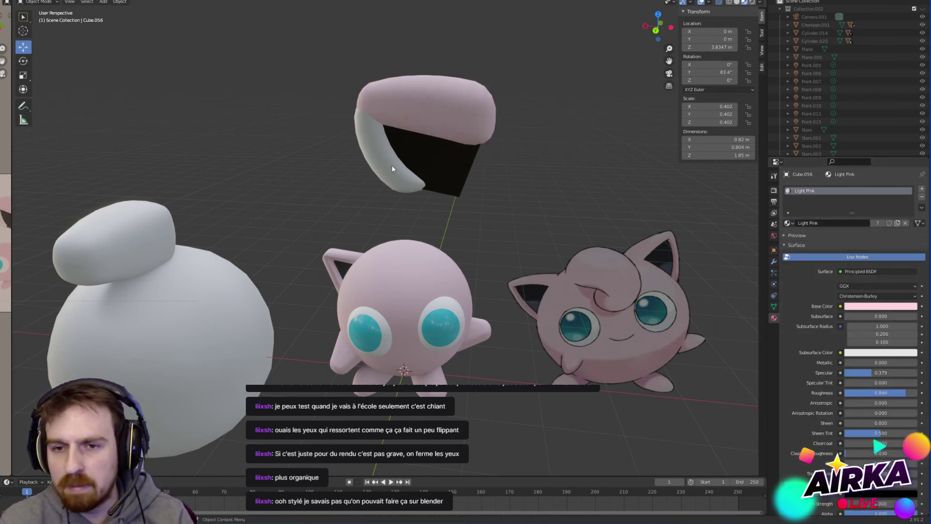
pyautogui.click(785, 223)
pyautogui.write('light')
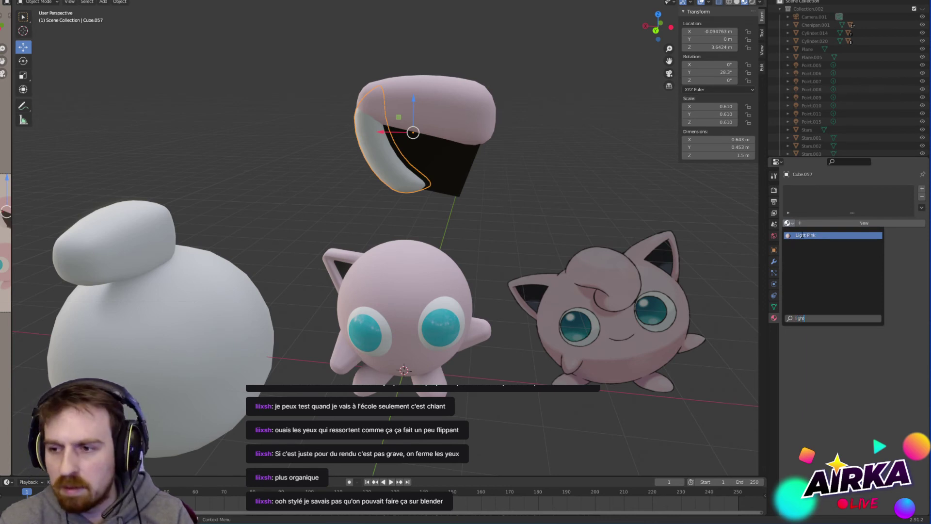
pyautogui.click(802, 235)
# Step: Delete the character's old ear, shrink the three new ear parts together, and place them on that side of the head
pyautogui.moveTo(540, 140); pyautogui.dragTo(360, 217, button='middle')
pyautogui.press('Delete')
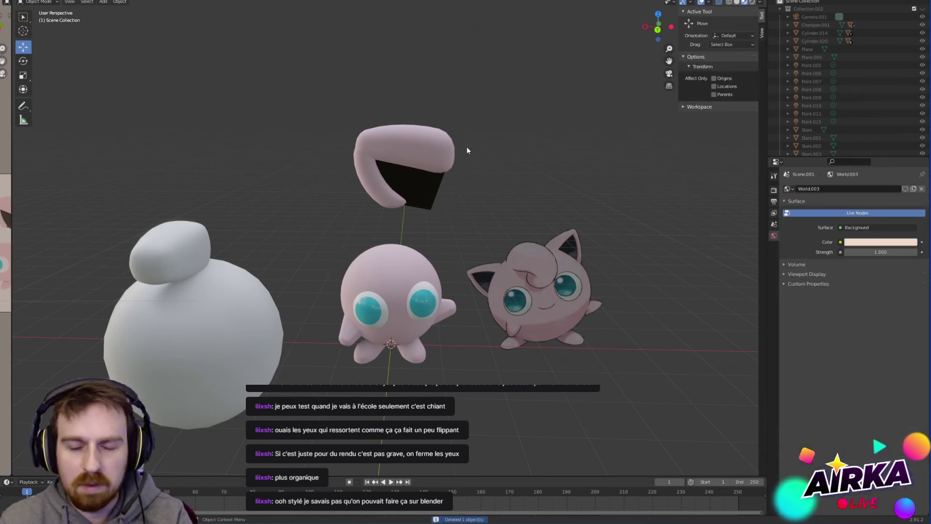
pyautogui.click(420, 200)
pyautogui.click(369, 194)
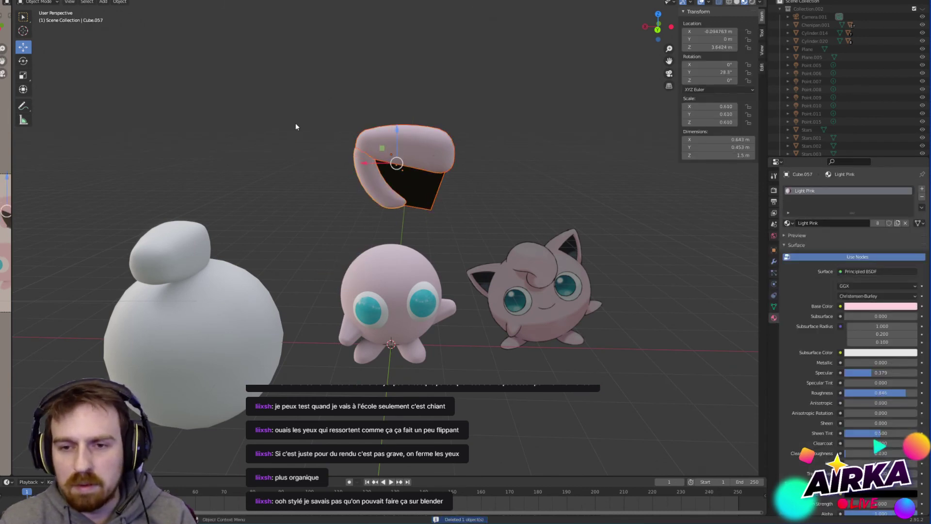
pyautogui.click(22, 75)
pyautogui.moveTo(418, 182); pyautogui.dragTo(325, 249)
pyautogui.click(25, 48)
pyautogui.scroll(3, 339, 300)
pyautogui.moveTo(411, 188); pyautogui.dragTo(395, 178, button='middle')
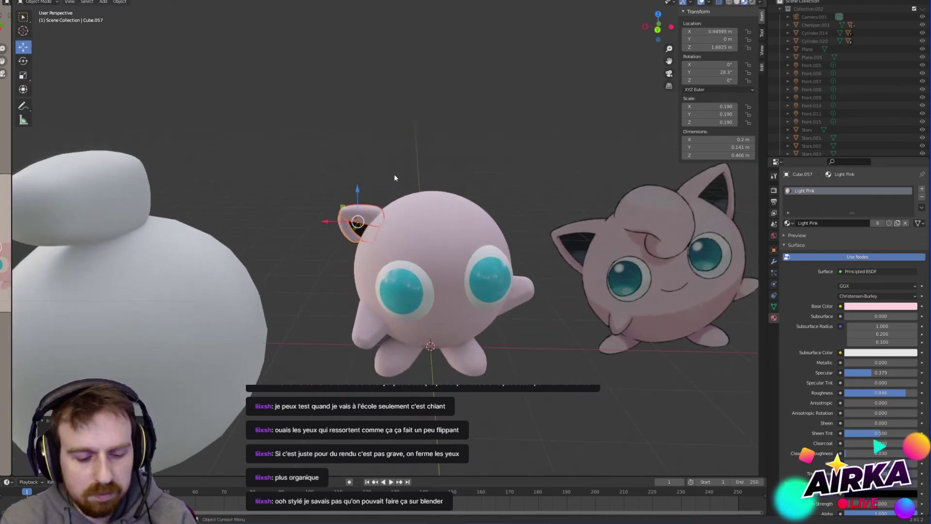
# Step: Parent the ear parts to the thick upper piece and enlarge the whole ear to a parent scale of about 0.230
pyautogui.click(376, 228)
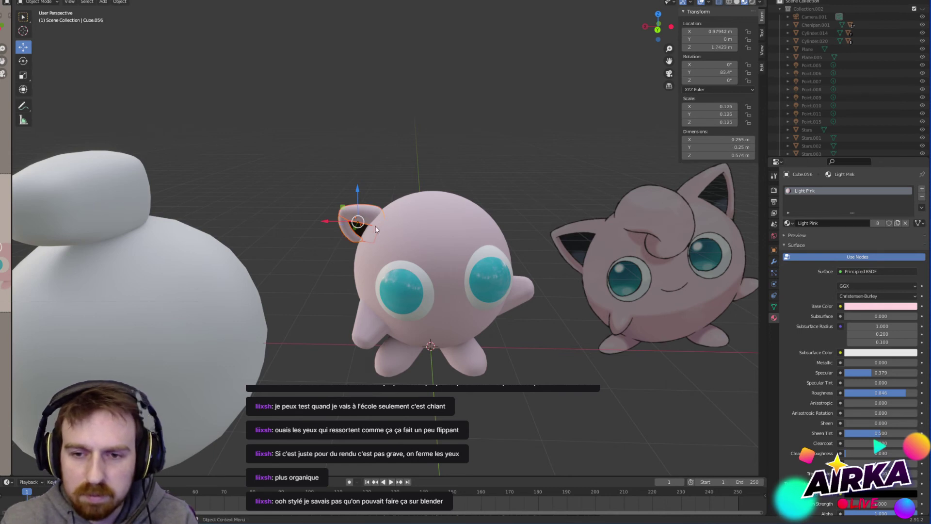
pyautogui.hotkey('ctrl', 'p')
pyautogui.click(380, 229)
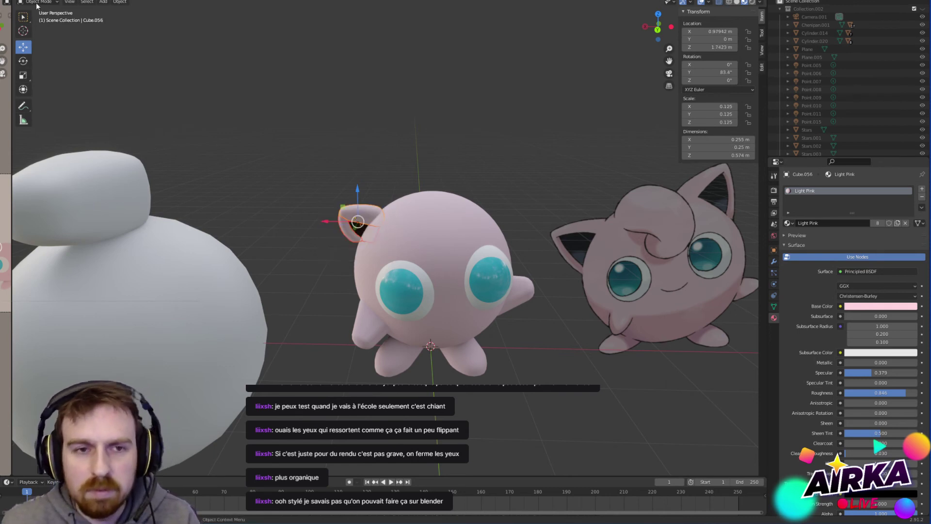
pyautogui.click(26, 77)
pyautogui.moveTo(375, 199); pyautogui.dragTo(389, 180)
pyautogui.click(413, 144)
# Step: Add a Light Pink material slot to the black inner ear block and assign it to the block's rear face
pyautogui.moveTo(413, 144); pyautogui.dragTo(569, 139, button='middle')
pyautogui.scroll(5, 419, 138)
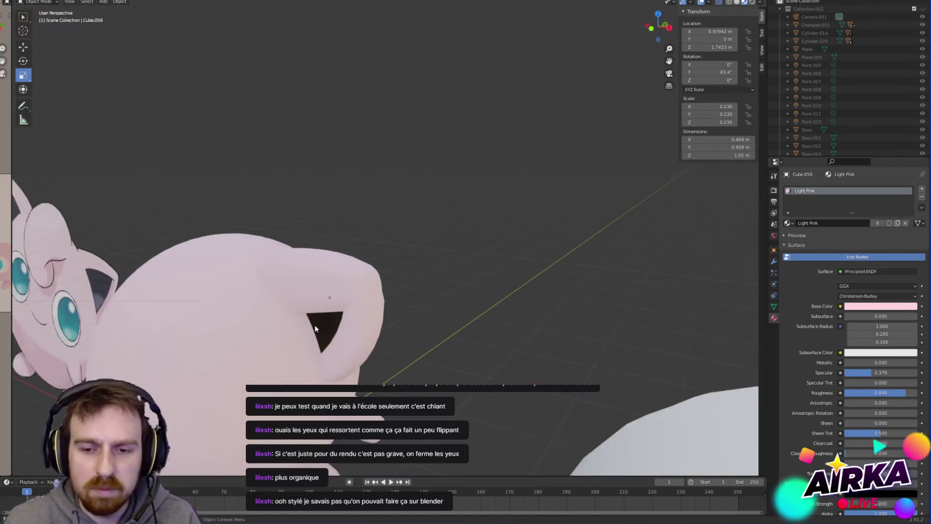
pyautogui.press('Tab')
pyautogui.click(324, 334)
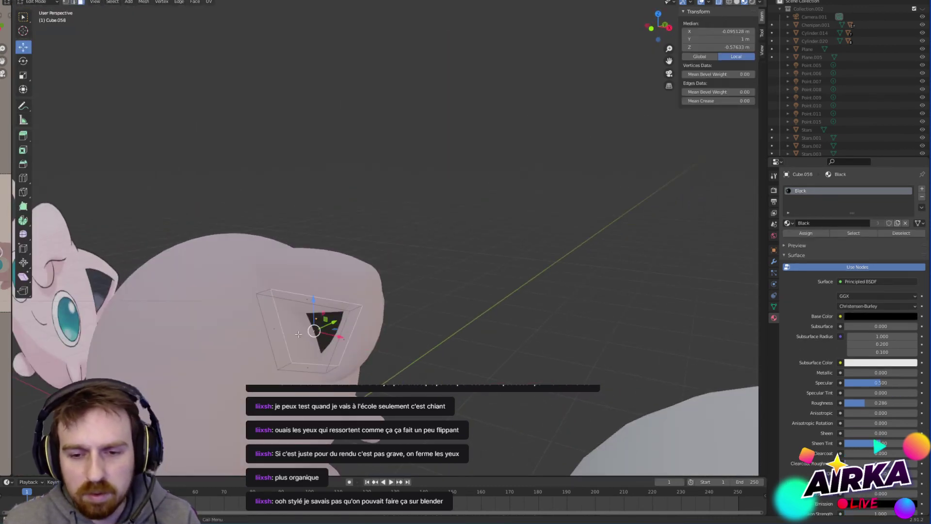
pyautogui.click(921, 188)
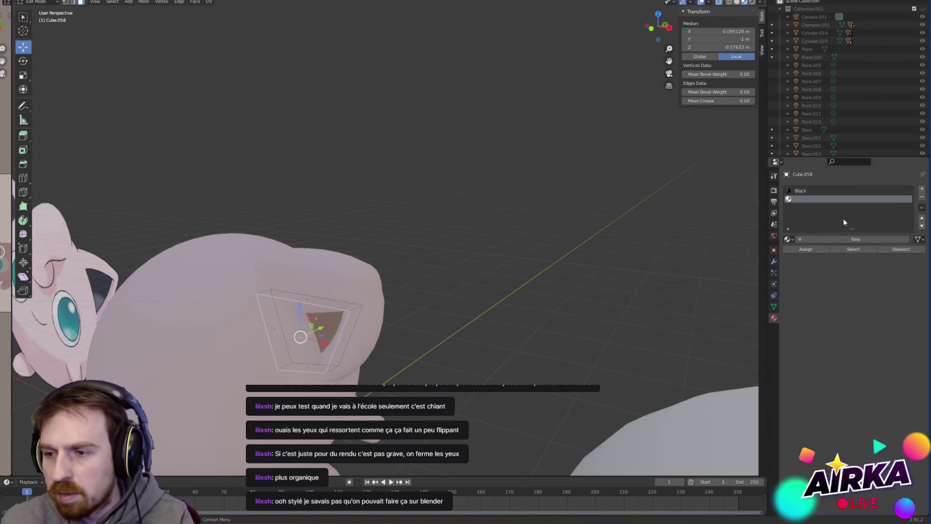
pyautogui.click(786, 239)
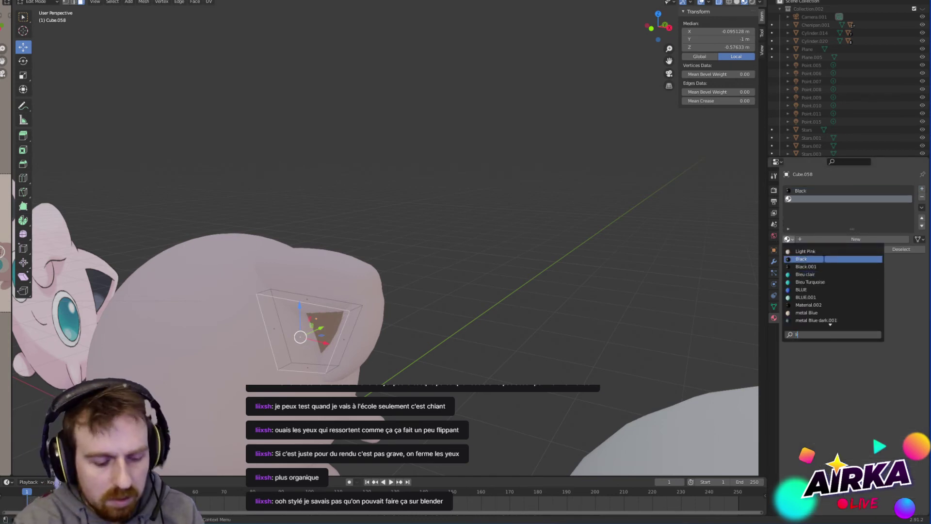
pyautogui.write('light')
pyautogui.click(820, 251)
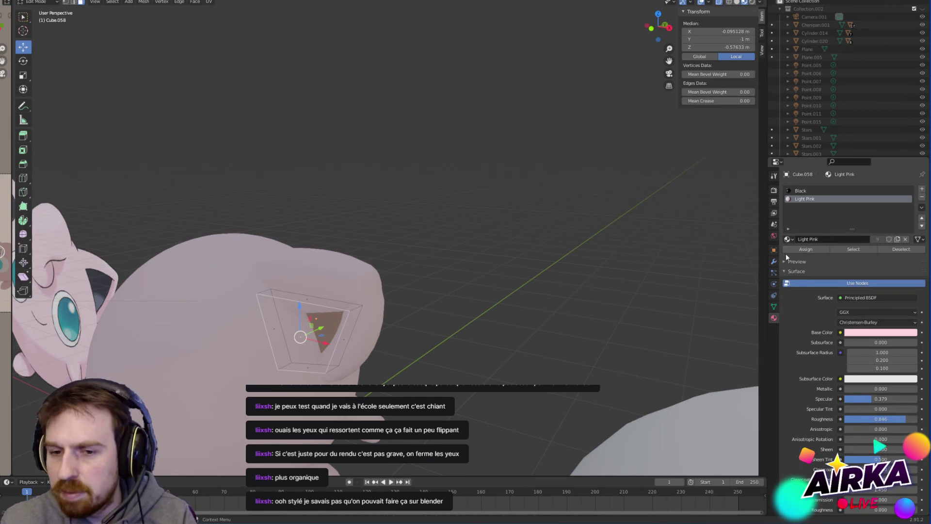
pyautogui.press('Tab')
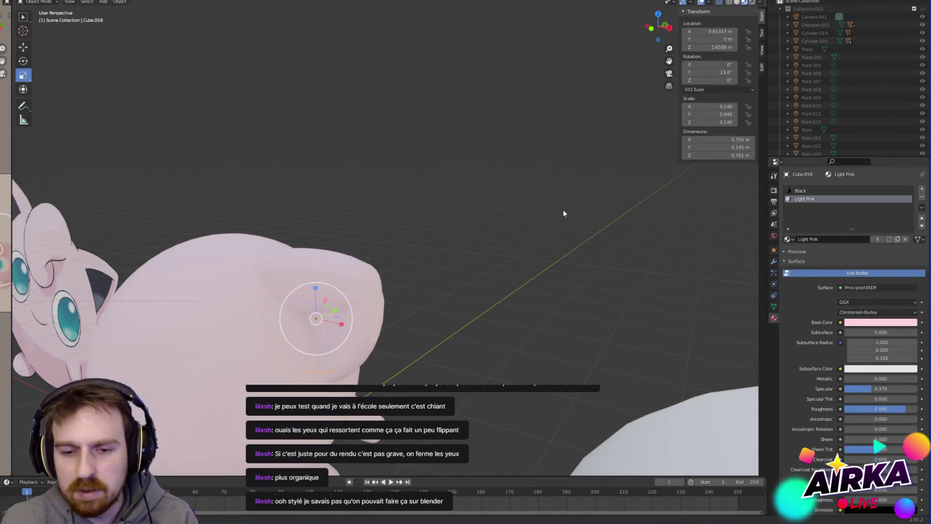
# Step: Shift the inner block's rear face backward along Y and enlarge it by about 1.145 to fill the back of the ear
pyautogui.press('Tab')
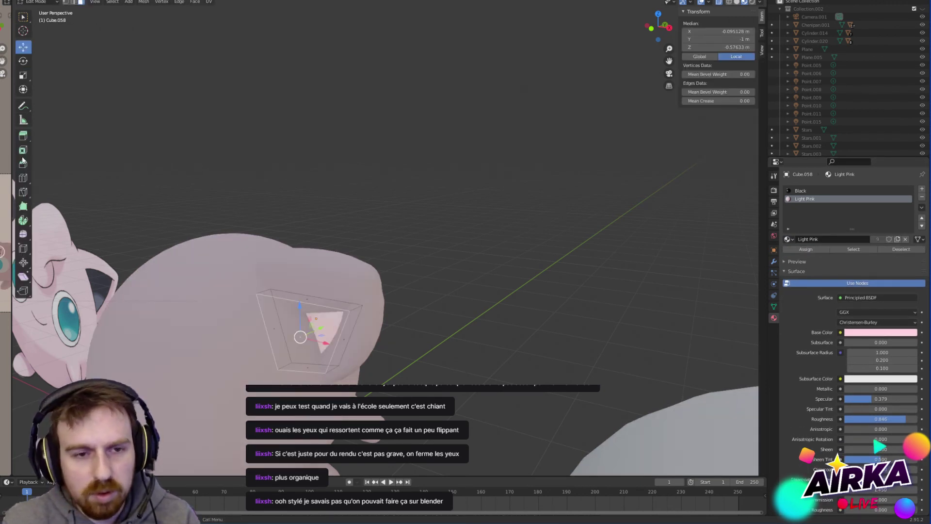
pyautogui.press('g')
pyautogui.press('y')
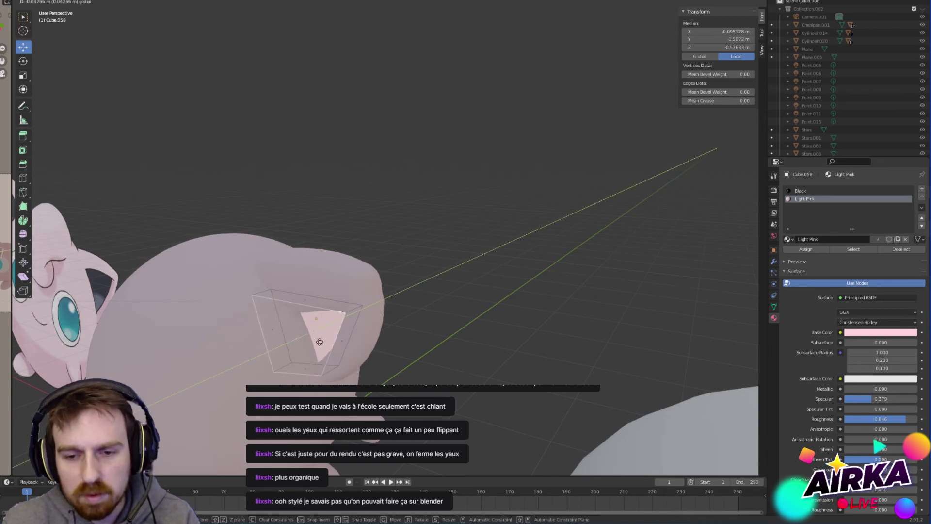
pyautogui.click(319, 342)
pyautogui.moveTo(295, 309); pyautogui.dragTo(295, 307)
pyautogui.moveTo(323, 343); pyautogui.dragTo(327, 343)
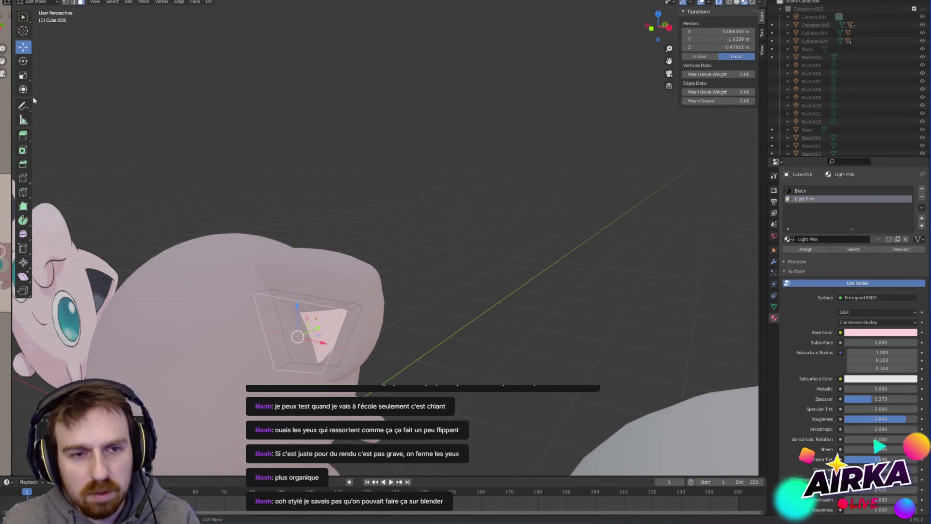
pyautogui.click(23, 75)
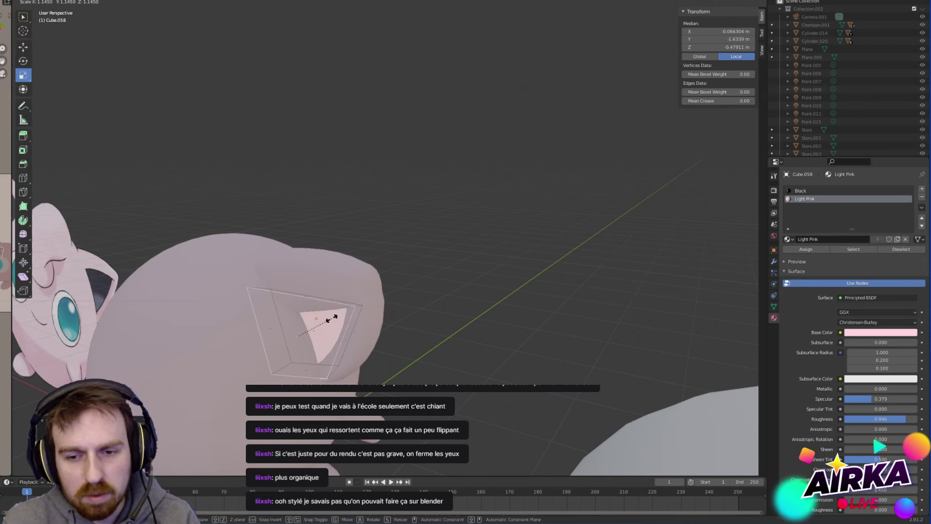
pyautogui.press('Tab')
pyautogui.moveTo(506, 286); pyautogui.dragTo(412, 278, button='middle')
pyautogui.scroll(4, 504, 324)
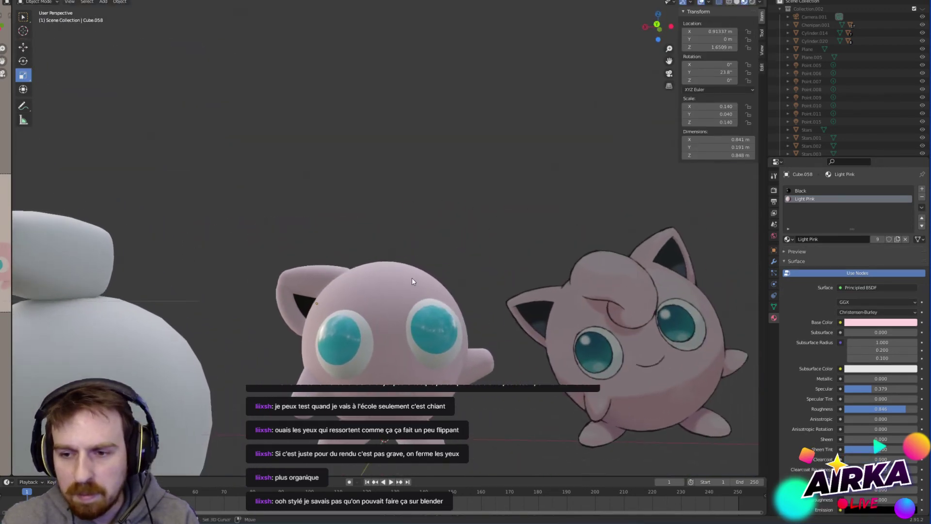
pyautogui.click(267, 278)
pyautogui.scroll(2, 266, 269)
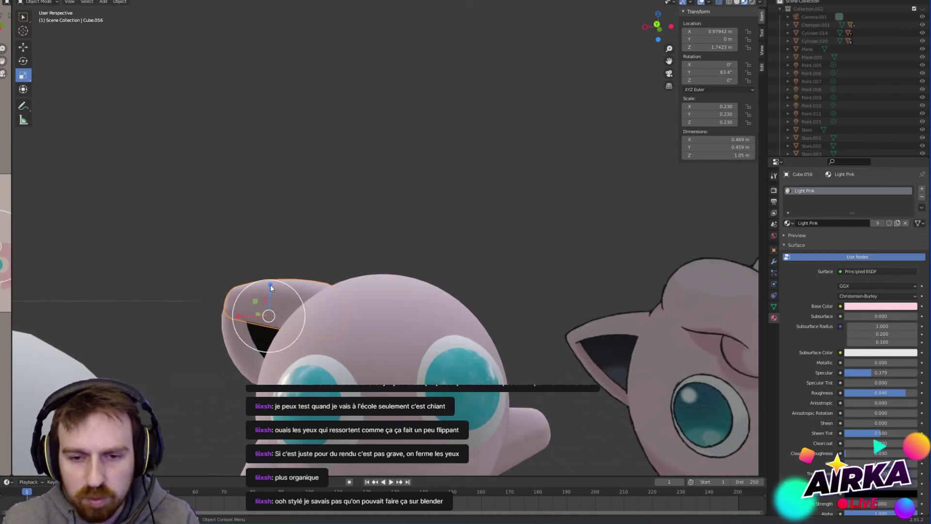
pyautogui.moveTo(271, 287); pyautogui.dragTo(271, 289)
pyautogui.hotkey('alt', 'a')
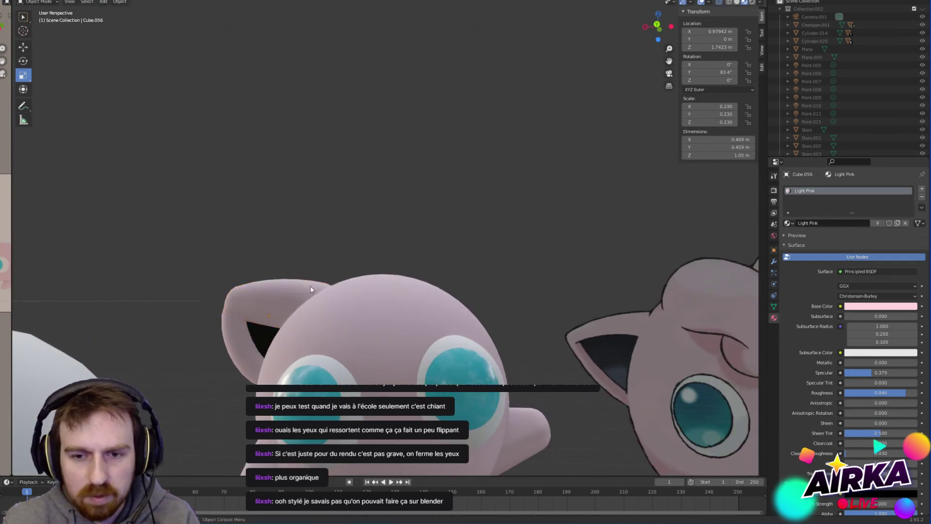
# Step: Parent the thick upper ear piece to the curved side piece with the Object (Keep Transform) option
pyautogui.click(311, 290)
pyautogui.moveTo(311, 290); pyautogui.dragTo(378, 203, button='middle')
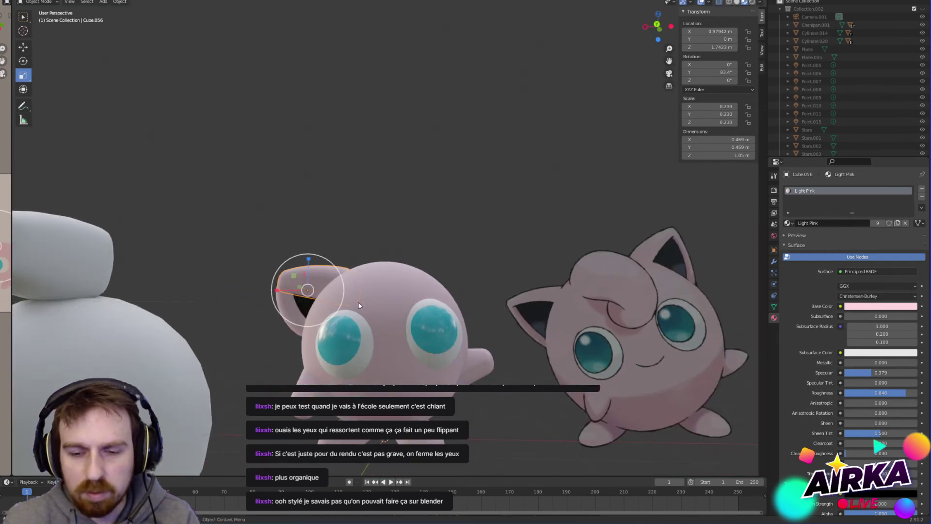
pyautogui.click(23, 47)
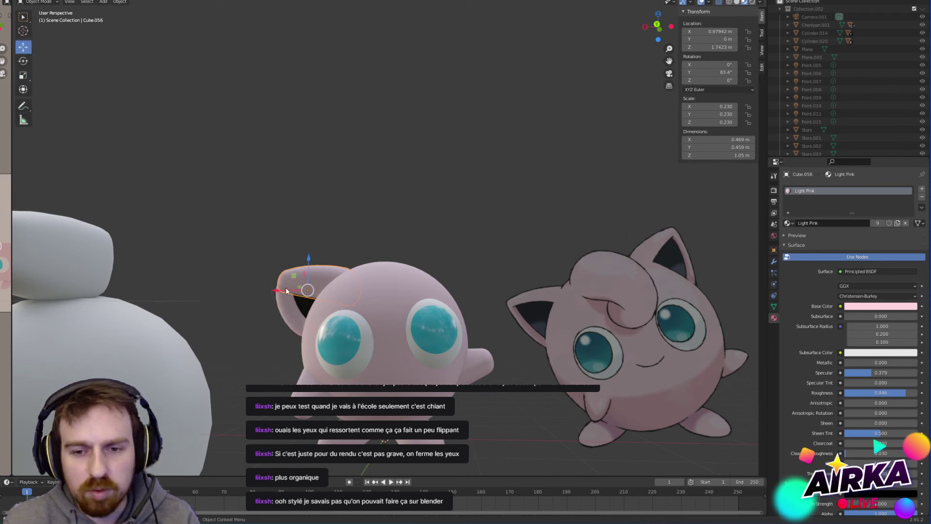
pyautogui.click(292, 313)
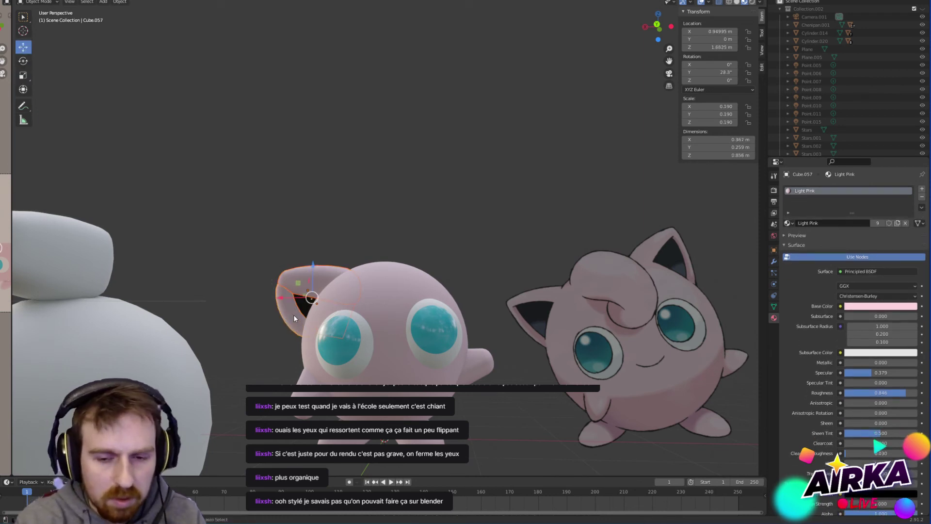
pyautogui.hotkey('ctrl', 'p')
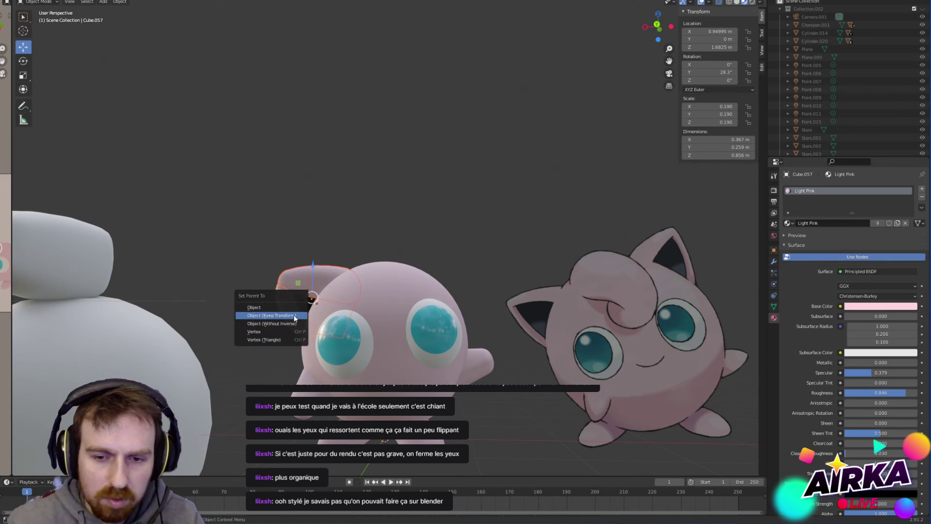
pyautogui.click(294, 316)
# Step: Clear the parent of the selected ear pieces while keeping their transformation
pyautogui.rightClick(326, 297)
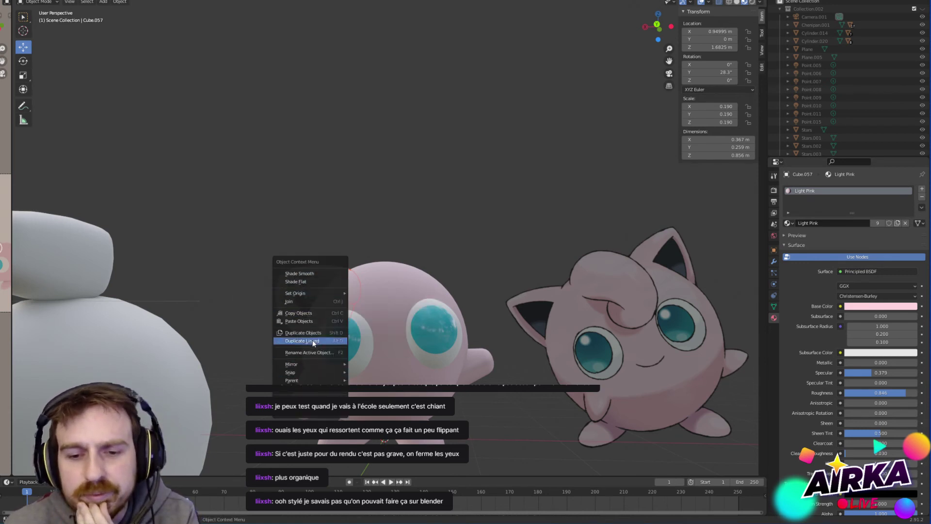
pyautogui.click(120, 2)
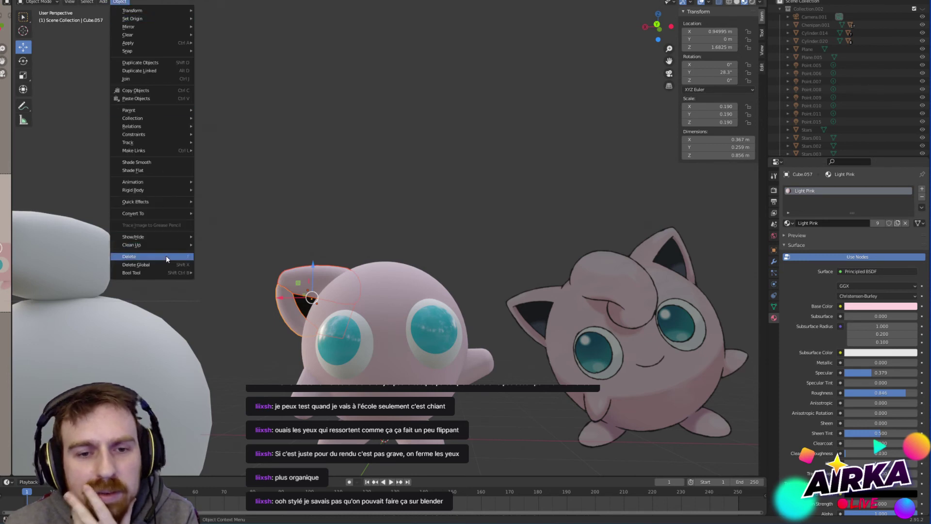
pyautogui.moveTo(164, 109)
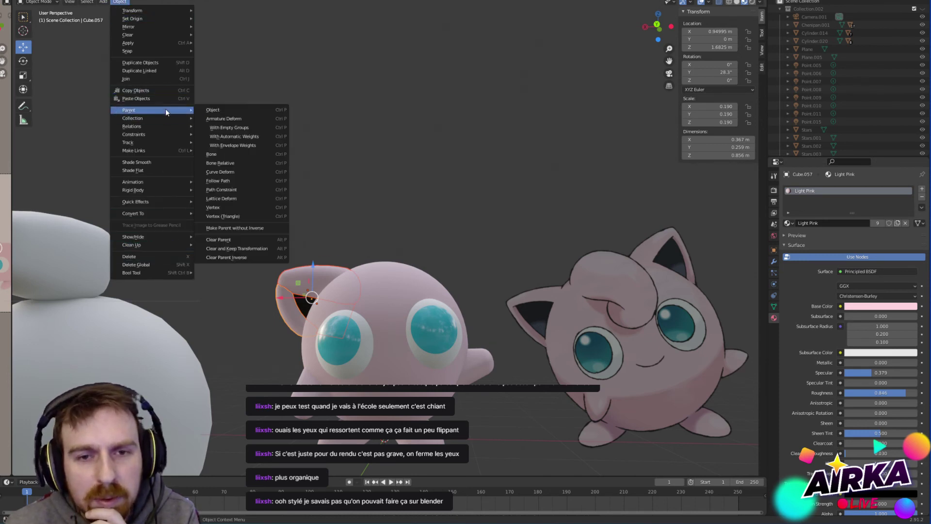
pyautogui.click(245, 248)
pyautogui.click(245, 250)
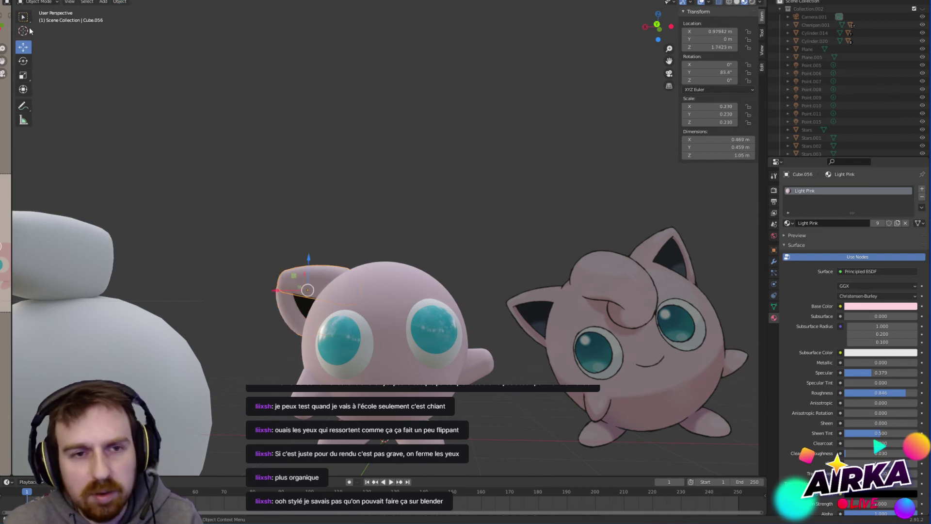
# Step: Refit the thick upper ear piece with an X scale of 0.198, a Y rotation of 88.5° and a Z location of 1.7527 m
pyautogui.click(29, 81)
pyautogui.moveTo(308, 258); pyautogui.dragTo(29, 174)
pyautogui.click(23, 61)
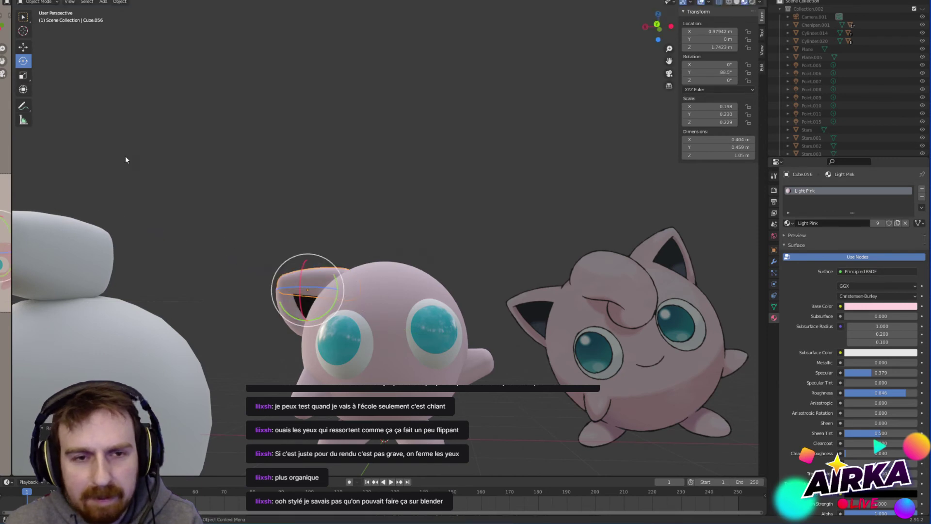
pyautogui.click(23, 48)
pyautogui.moveTo(307, 259); pyautogui.dragTo(309, 255)
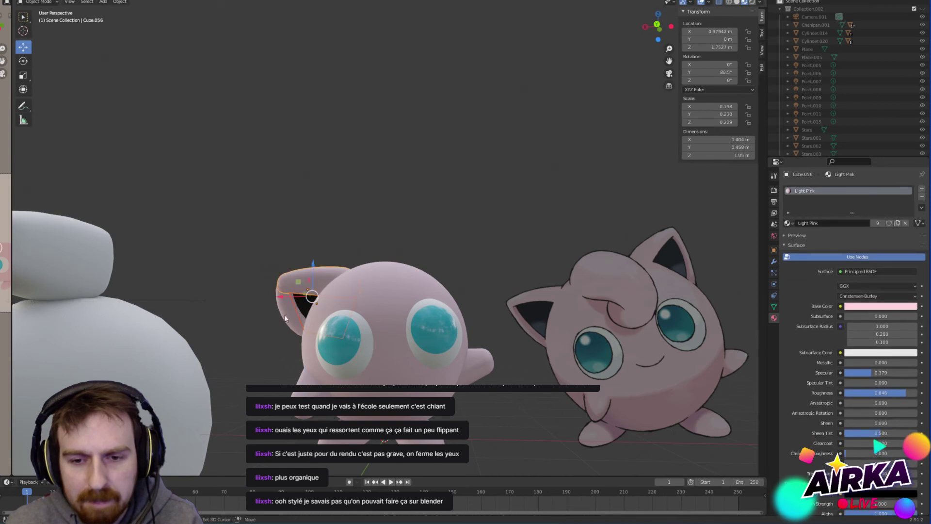
# Step: Move all the ear pieces together outward and slightly up, placing the upper piece at about X 1.04 m and Z 1.77 m
pyautogui.click(308, 301)
pyautogui.moveTo(296, 282); pyautogui.dragTo(288, 280)
pyautogui.click(330, 235)
pyautogui.moveTo(331, 235); pyautogui.dragTo(287, 246, button='middle')
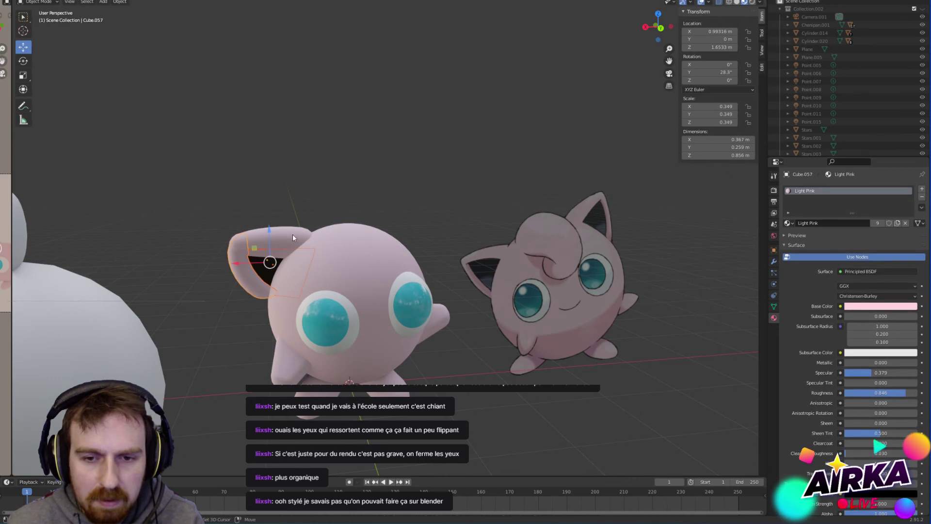
# Step: Parent the other ear pieces to the thick upper piece with the Object (Keep Transform) option
pyautogui.click(297, 270)
pyautogui.rightClick(296, 270)
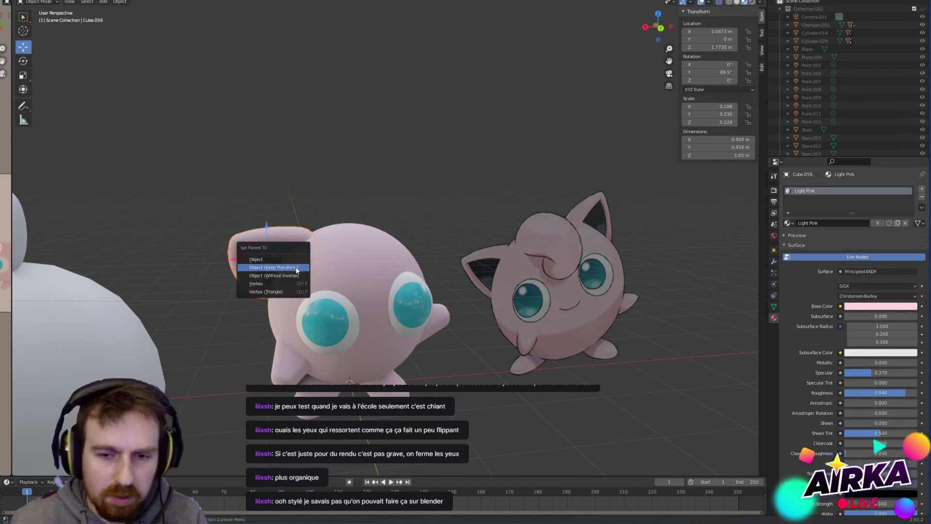
pyautogui.press('Escape')
# Step: Reposition the ear at about X 0.996, Y 0.153 and Z 1.752 m, and turn it to -10.8° about Z
pyautogui.moveTo(268, 258); pyautogui.dragTo(273, 262)
pyautogui.moveTo(402, 226); pyautogui.dragTo(171, 275, button='middle')
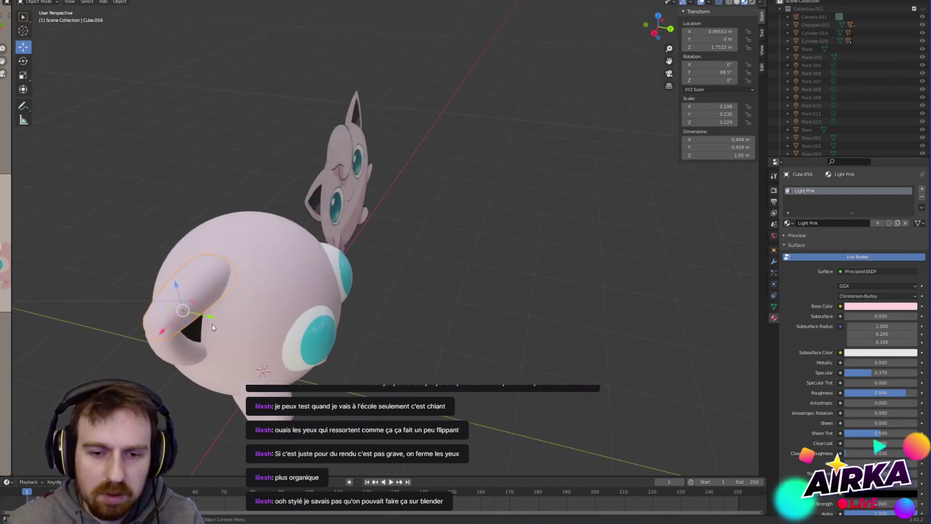
pyautogui.moveTo(211, 317)
pyautogui.mouseDown()
pyautogui.moveTo(236, 323)
pyautogui.moveTo(197, 334)
pyautogui.moveTo(226, 321)
pyautogui.mouseUp()
pyautogui.click(23, 61)
pyautogui.click(23, 47)
# Step: Duplicate the whole ear and move the copy along X to the other side of the head, at about X -0.571 m
pyautogui.moveTo(270, 156); pyautogui.dragTo(291, 247, button='middle')
pyautogui.click(227, 276)
pyautogui.moveTo(319, 211); pyautogui.dragTo(349, 256, button='middle')
pyautogui.hotkey('shift', 'd')
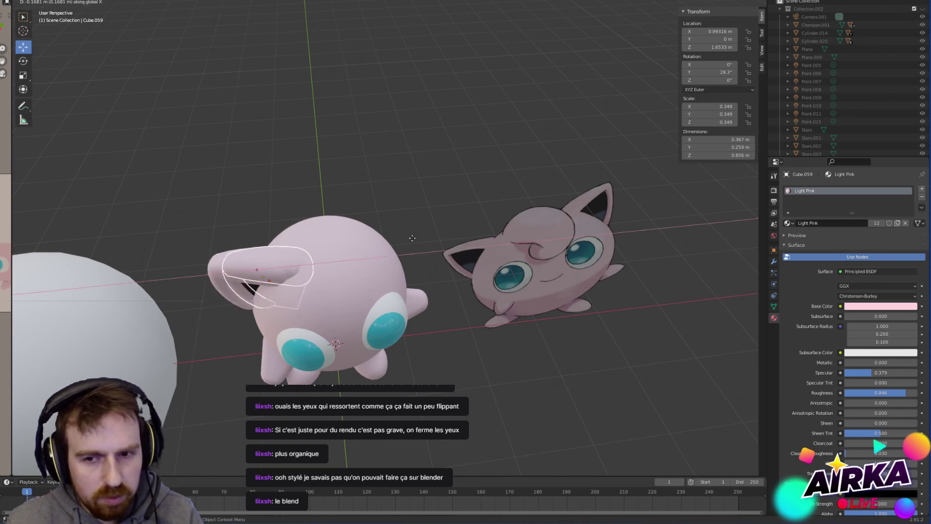
pyautogui.click(437, 255)
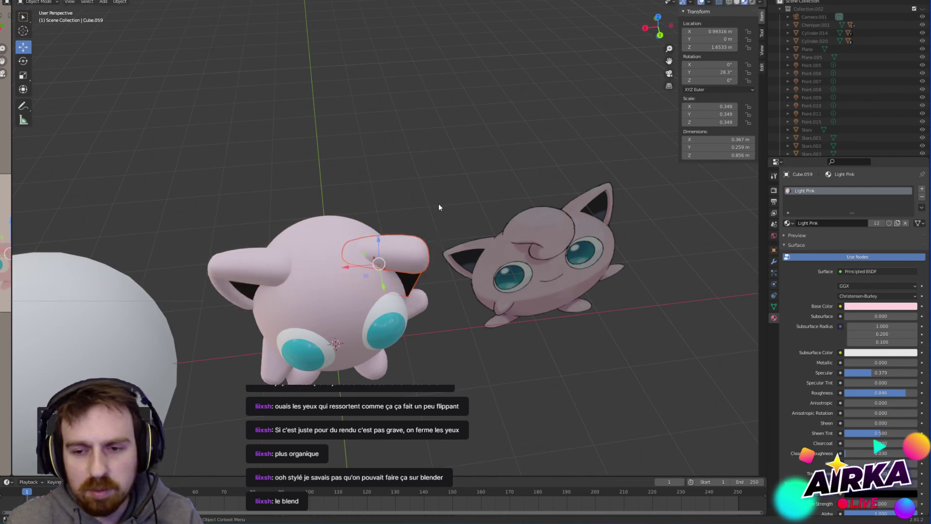
# Step: Move the duplicate ear clear of the head to about X -1.25 m and Z 2.62 m
pyautogui.moveTo(467, 208); pyautogui.dragTo(416, 176, button='middle')
pyautogui.click(473, 333)
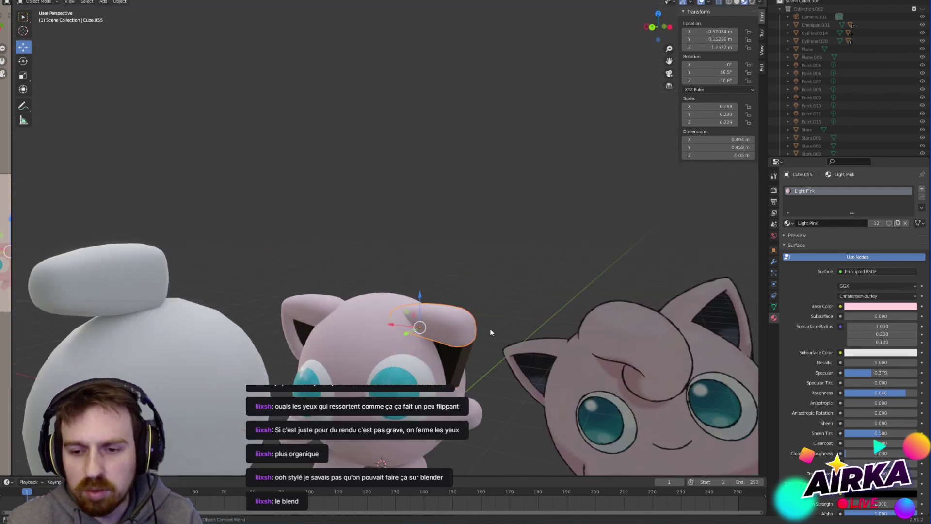
pyautogui.press('g')
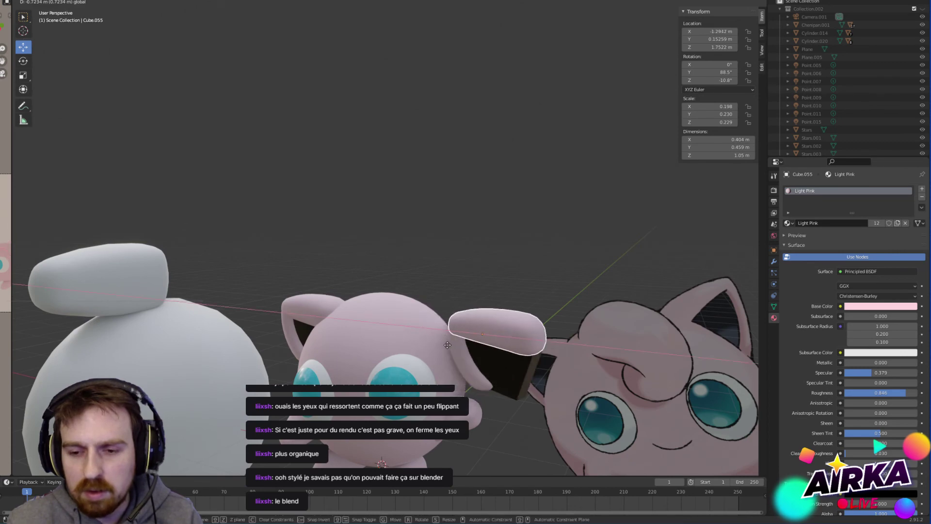
pyautogui.click(536, 255)
pyautogui.click(536, 255)
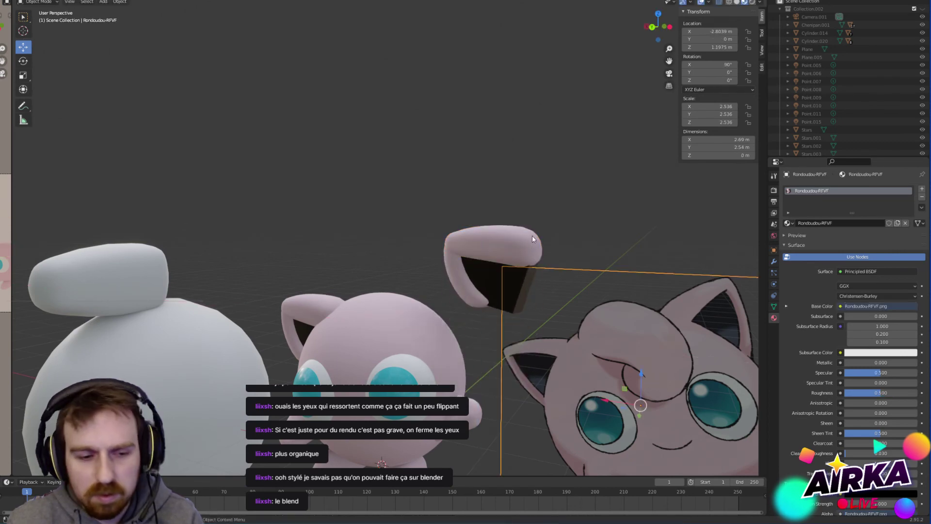
# Step: Select all pieces of the duplicate ear and mirror them along the global Z axis
pyautogui.moveTo(531, 235); pyautogui.dragTo(482, 220, button='middle')
pyautogui.click(482, 220)
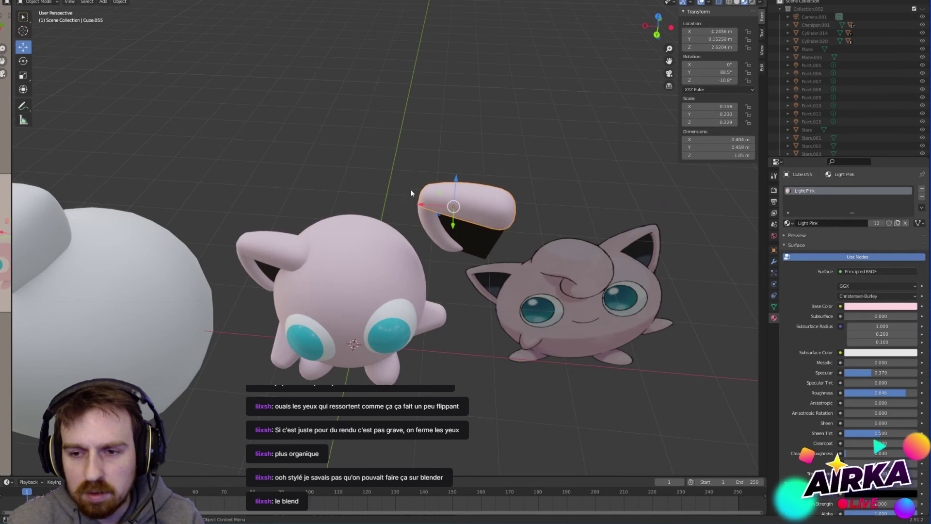
pyautogui.click(463, 236)
pyautogui.click(119, 2)
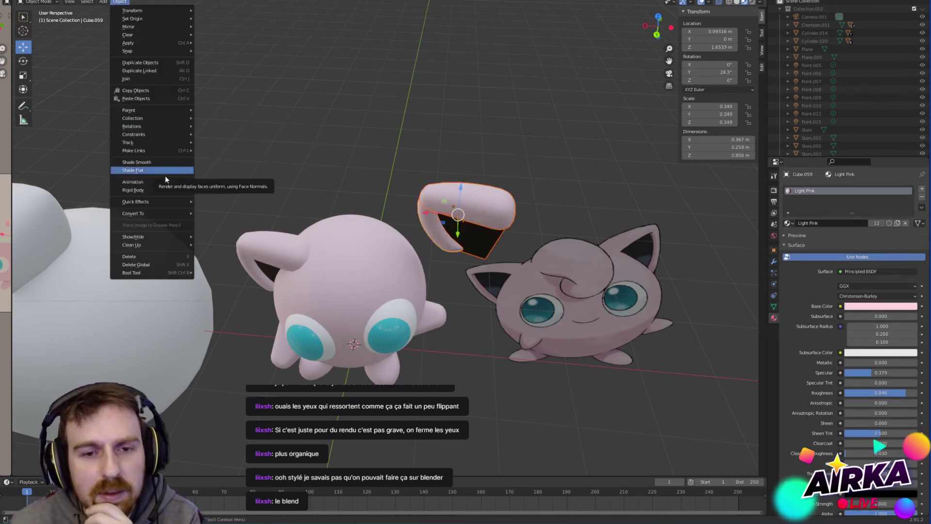
pyautogui.moveTo(161, 28)
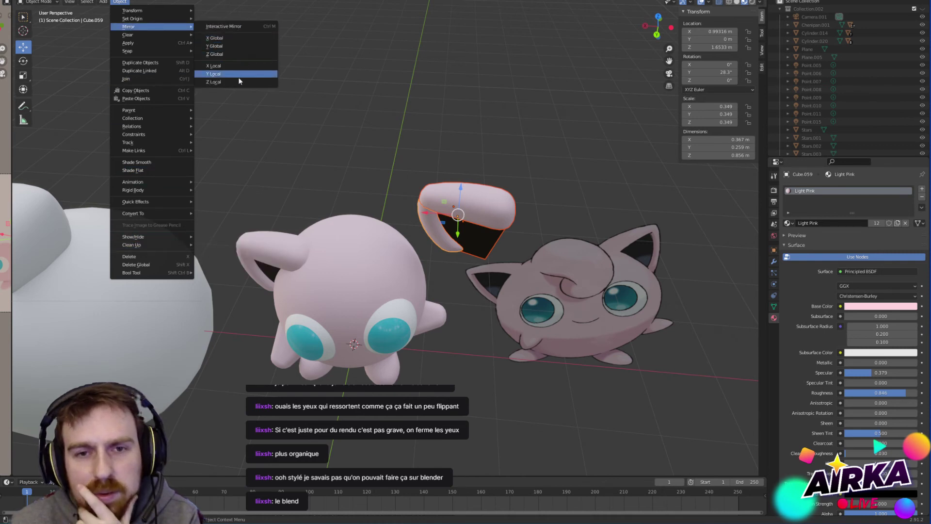
pyautogui.click(234, 59)
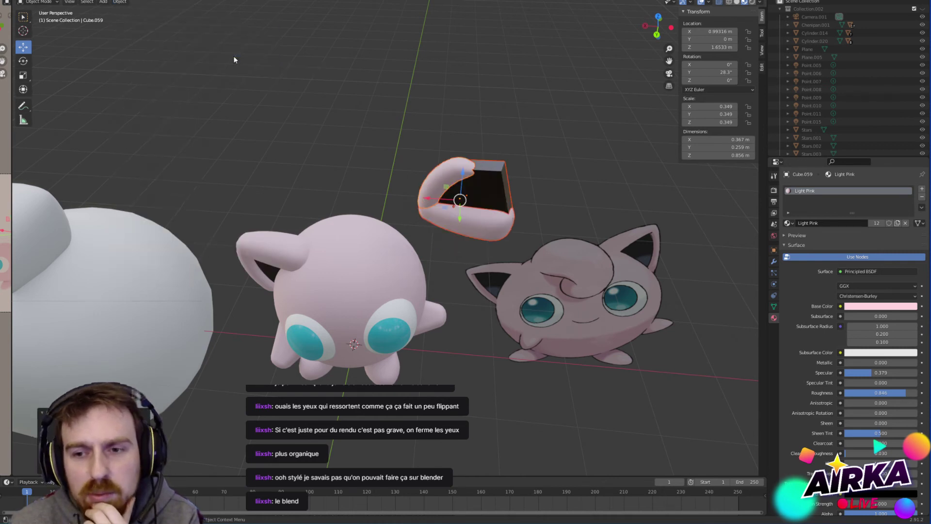
# Step: Rotate the mirrored ear about Y until its thick piece is on top and its curved side faces away from the head
pyautogui.moveTo(565, 234)
pyautogui.mouseDown(button='middle')
pyautogui.moveTo(544, 190)
pyautogui.moveTo(562, 233)
pyautogui.mouseUp(button='middle')
pyautogui.click(23, 60)
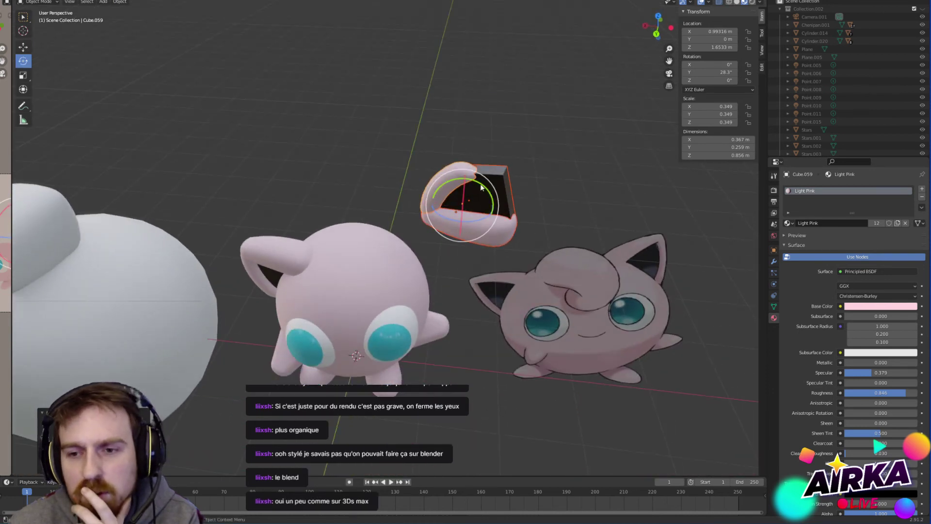
pyautogui.moveTo(484, 188); pyautogui.dragTo(389, 391)
pyautogui.click(23, 47)
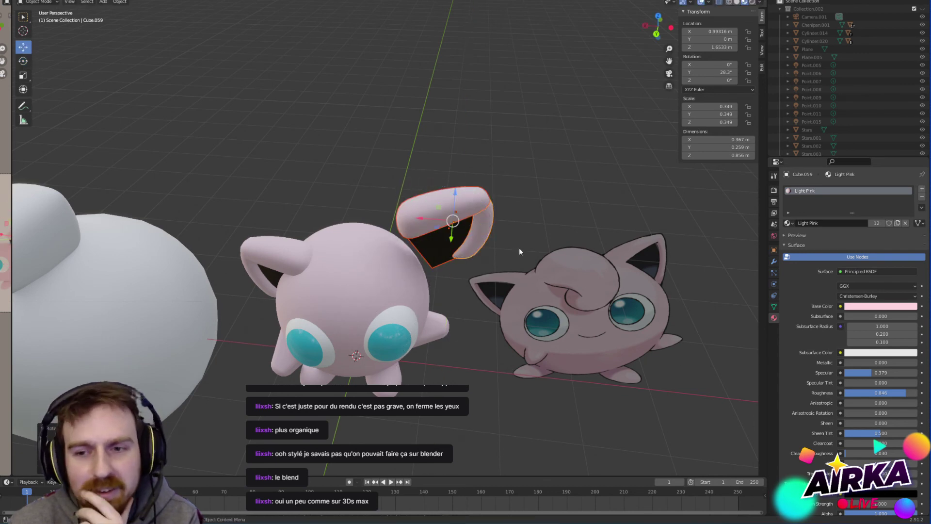
# Step: Lower the mirrored ear onto the head opposite the first ear, at about X -0.765 m and Z 2.030 m
pyautogui.moveTo(443, 211); pyautogui.dragTo(396, 236, button='middle')
pyautogui.scroll(4, 458, 228)
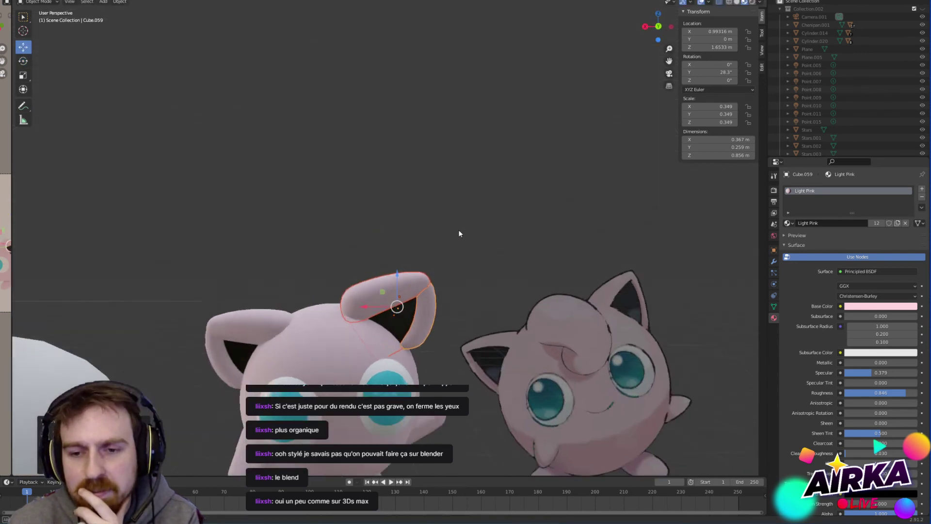
pyautogui.moveTo(390, 283); pyautogui.dragTo(467, 323)
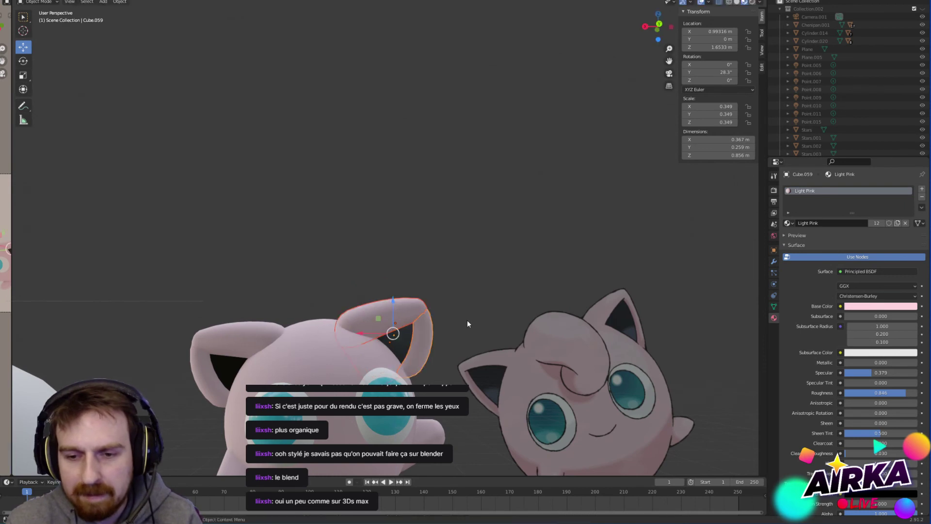
pyautogui.scroll(-2, 474, 292)
pyautogui.click(473, 318)
pyautogui.click(417, 227)
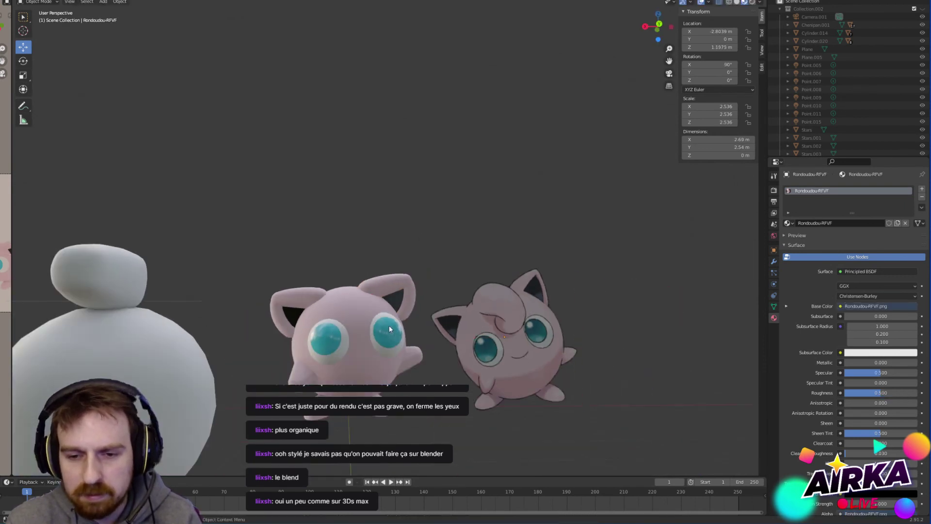
# Step: Tilt the mirrored ear more upright to a Y rotation of 241°
pyautogui.scroll(3, 389, 325)
pyautogui.click(389, 320)
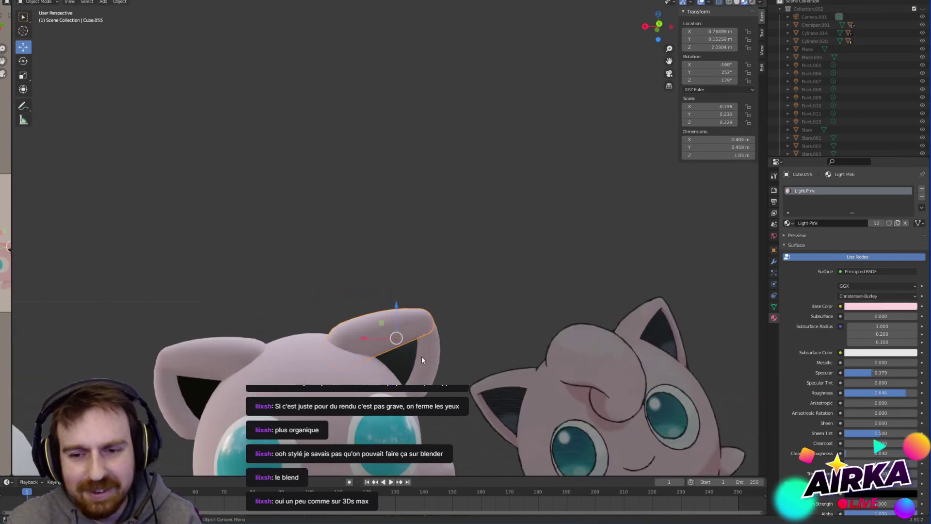
pyautogui.click(22, 61)
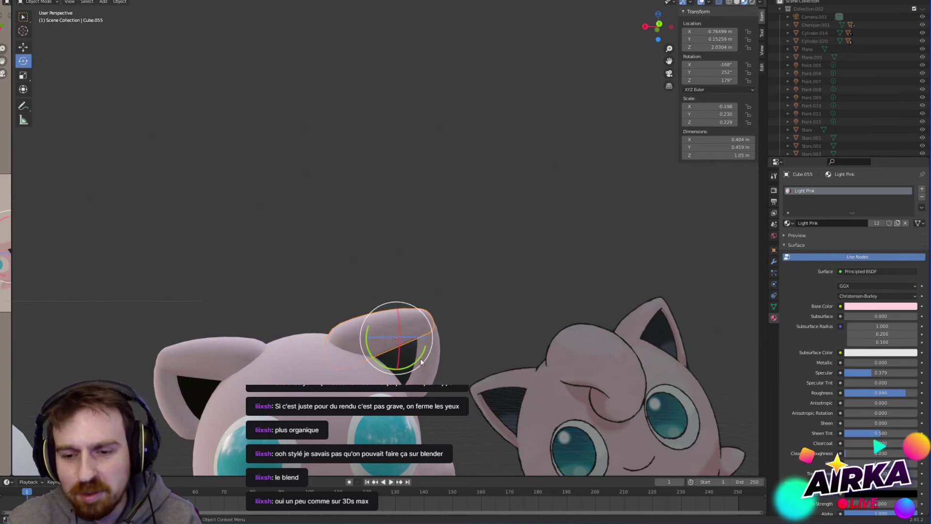
pyautogui.moveTo(420, 361); pyautogui.dragTo(426, 351)
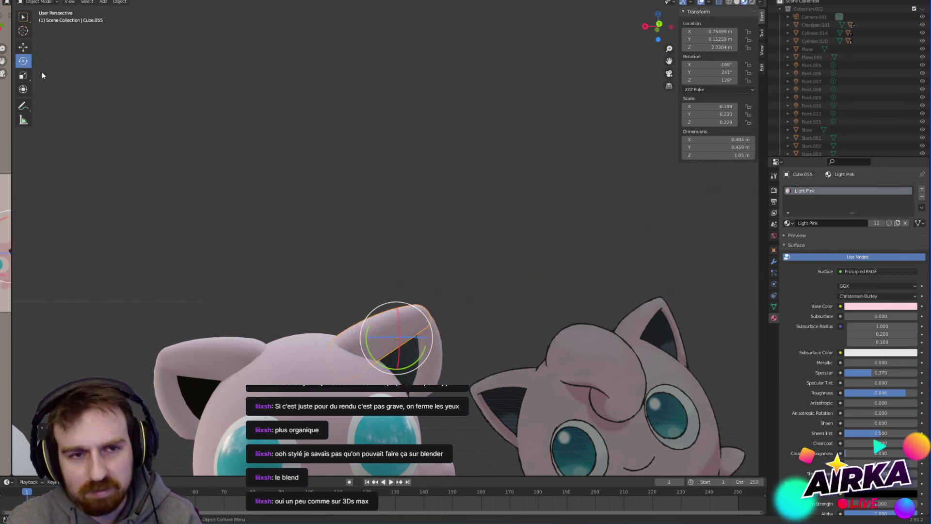
# Step: Switch the transform orientation to Local and stretch the mirrored ear lengthwise to a Z scale of 0.251
pyautogui.click(22, 75)
pyautogui.moveTo(402, 315); pyautogui.dragTo(398, 303)
pyautogui.rightClick(397, 303)
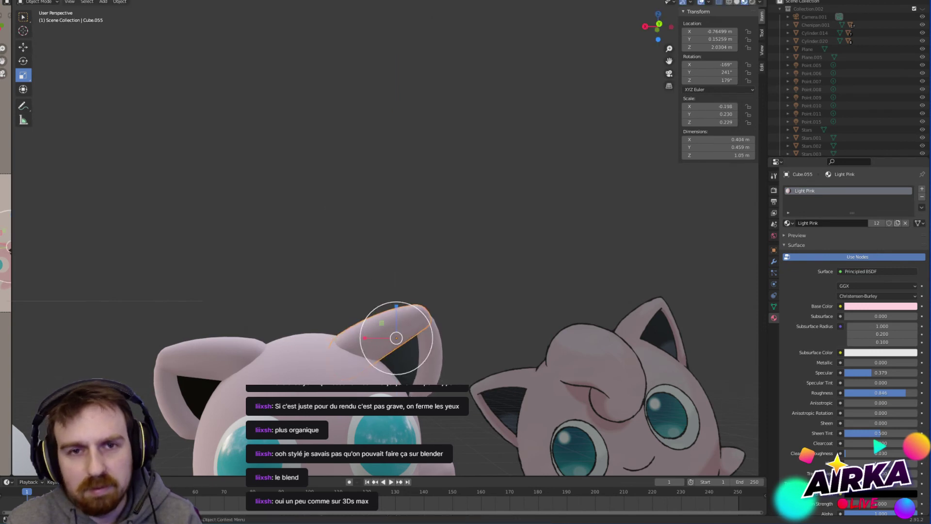
pyautogui.press(',')
pyautogui.click(330, 24)
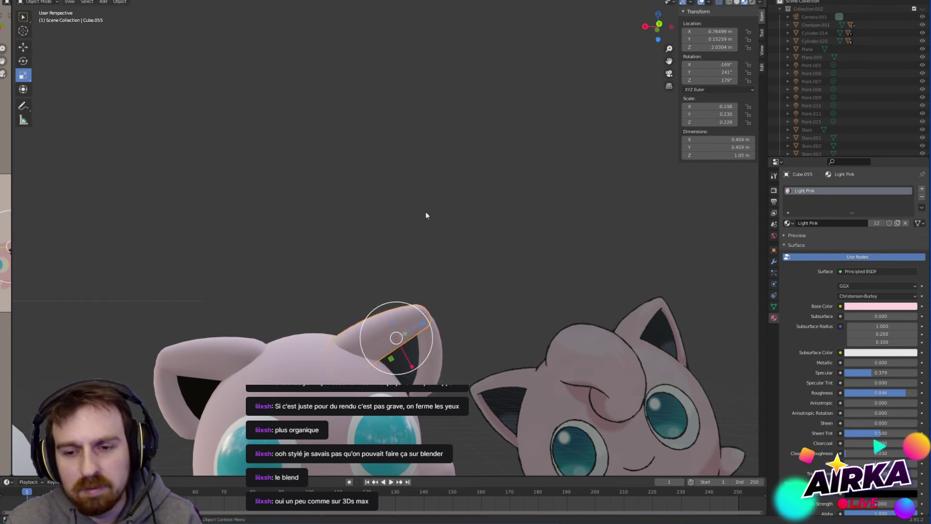
pyautogui.moveTo(416, 325); pyautogui.dragTo(429, 319)
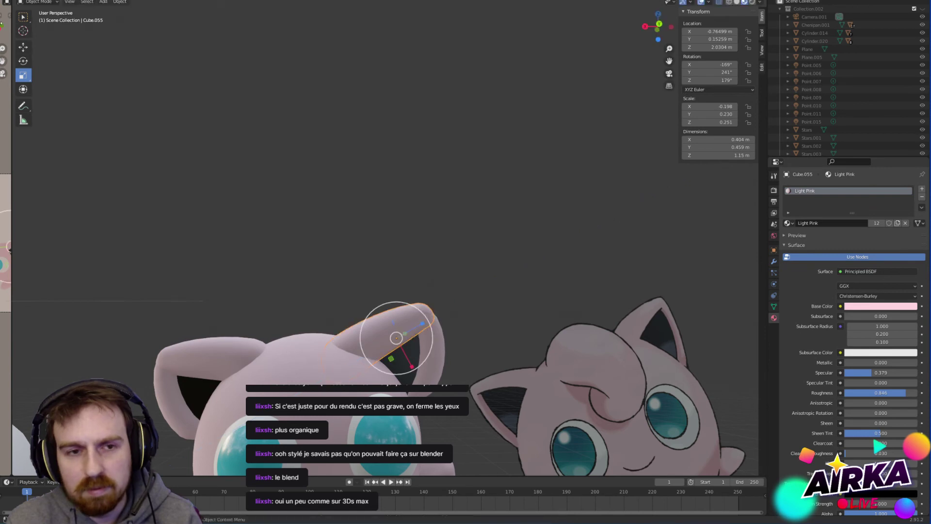
# Step: Rotate the mirrored ear to 234° in Y and shift it inward along its local axes to sit on the head
pyautogui.click(23, 46)
pyautogui.click(23, 61)
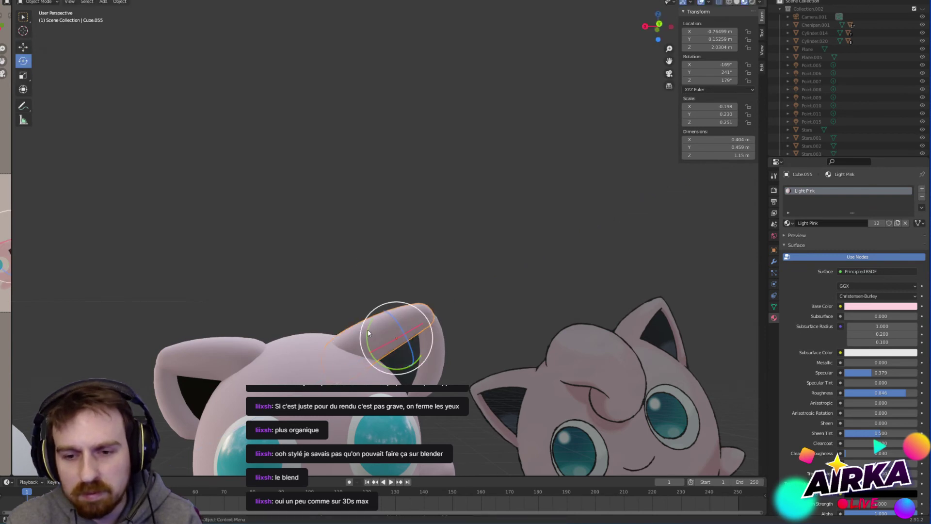
pyautogui.moveTo(367, 344); pyautogui.dragTo(365, 332)
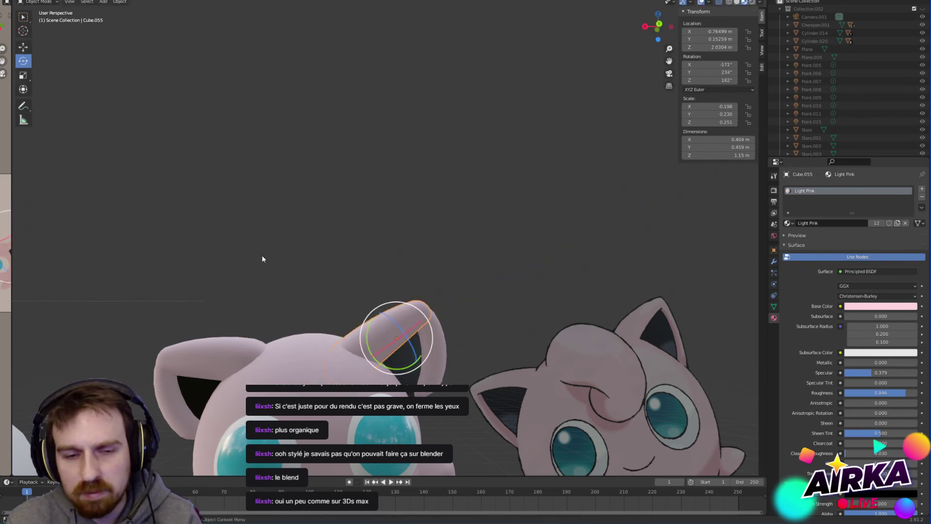
pyautogui.click(23, 47)
pyautogui.moveTo(410, 342); pyautogui.dragTo(421, 323, button='middle')
pyautogui.moveTo(421, 324); pyautogui.dragTo(402, 316)
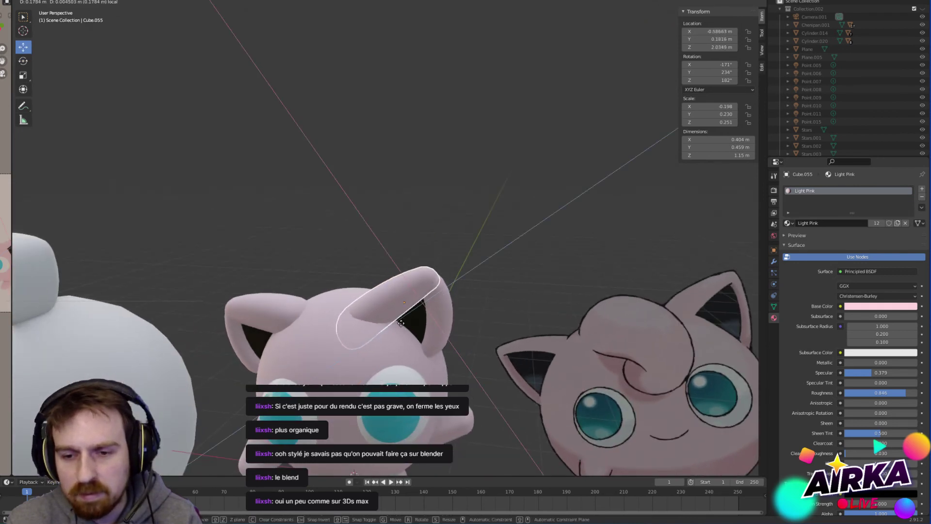
pyautogui.click(476, 285)
pyautogui.scroll(2, 484, 249)
pyautogui.scroll(-5, 484, 249)
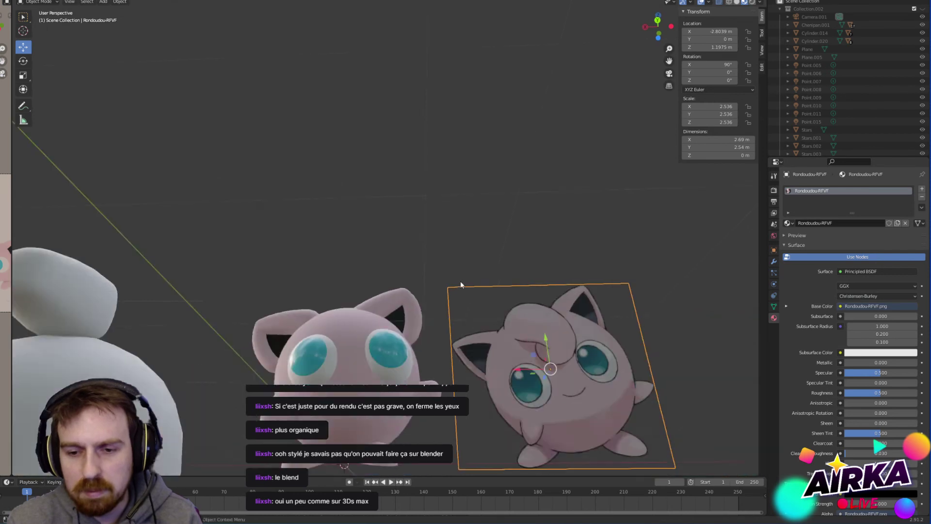
pyautogui.moveTo(460, 280); pyautogui.dragTo(425, 283, button='middle')
pyautogui.scroll(3, 369, 249)
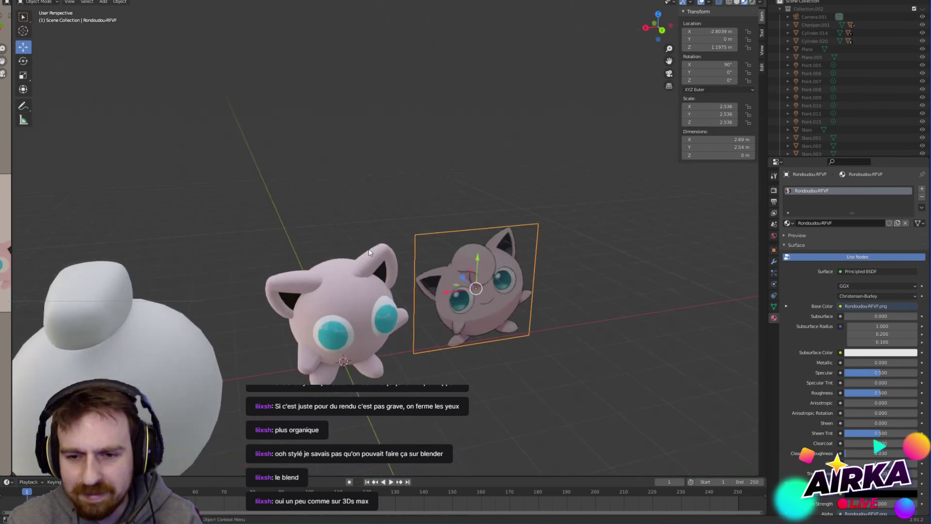
pyautogui.keyDown('shift'); pyautogui.moveTo(352, 306); pyautogui.dragTo(361, 182, button='middle'); pyautogui.keyUp('shift')
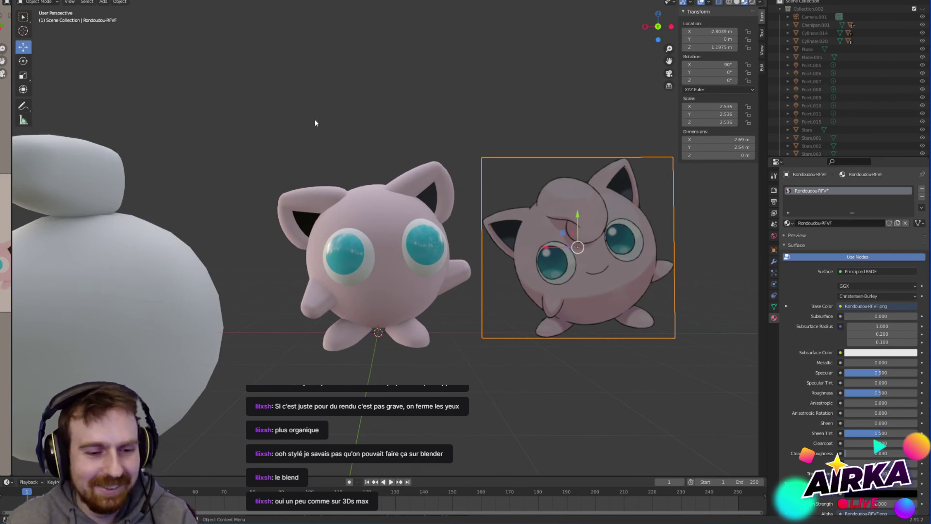
# Step: Switch the transform orientation to Global and shift the mirrored ear along Y to about -0.142 m
pyautogui.scroll(2, 356, 164)
pyautogui.keyDown('shift'); pyautogui.moveTo(420, 190); pyautogui.dragTo(382, 258, button='middle'); pyautogui.keyUp('shift')
pyautogui.click(393, 223)
pyautogui.moveTo(394, 224); pyautogui.dragTo(429, 287, button='middle')
pyautogui.moveTo(342, 188); pyautogui.dragTo(359, 203, button='middle')
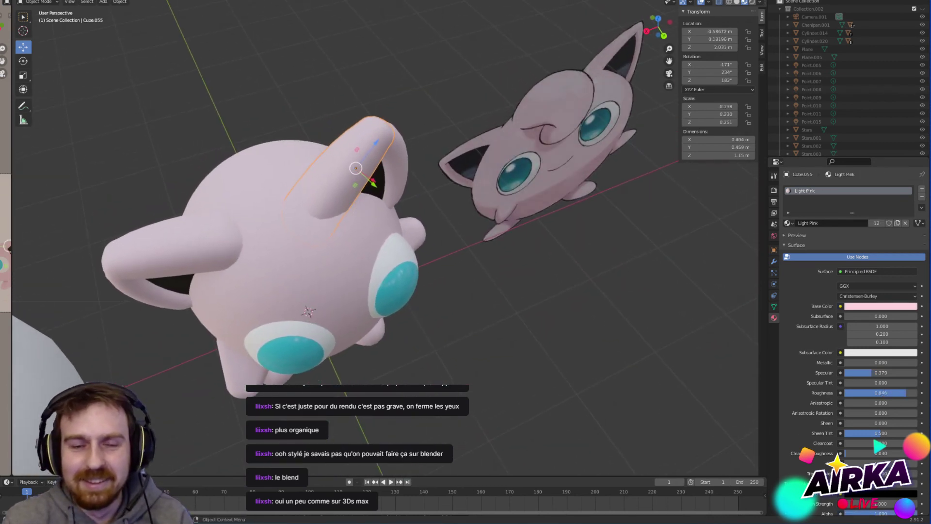
pyautogui.click(342, 1)
pyautogui.click(344, 18)
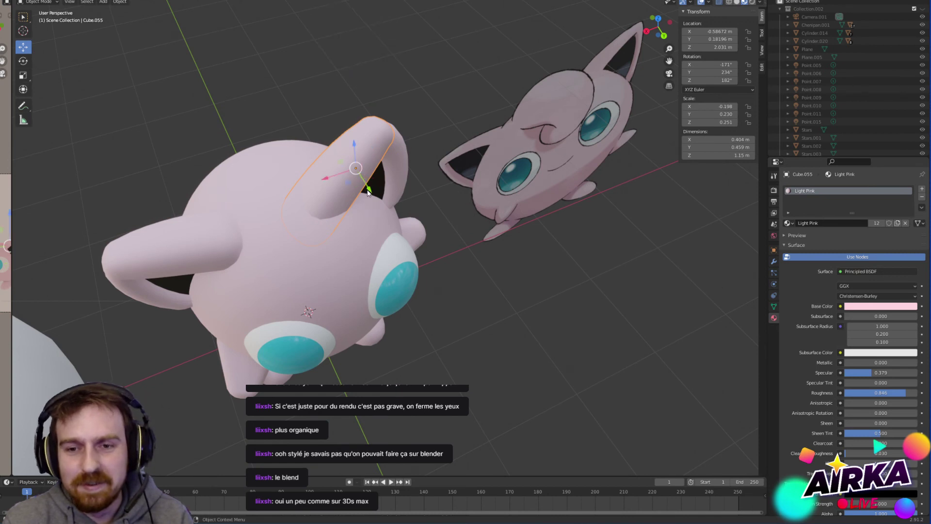
pyautogui.moveTo(368, 192); pyautogui.dragTo(351, 168)
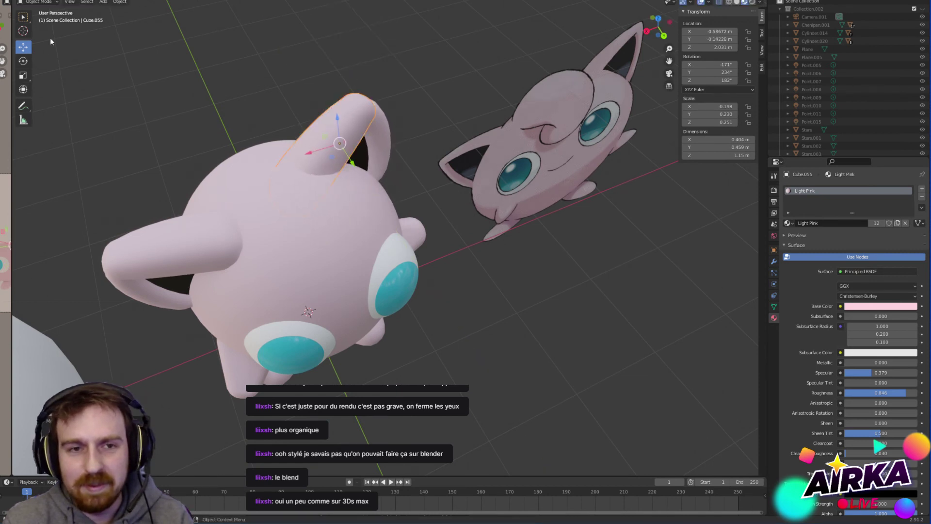
pyautogui.moveTo(401, 137); pyautogui.dragTo(388, 91, button='middle')
pyautogui.keyDown('shift'); pyautogui.moveTo(389, 263); pyautogui.dragTo(370, 118, button='middle'); pyautogui.keyUp('shift')
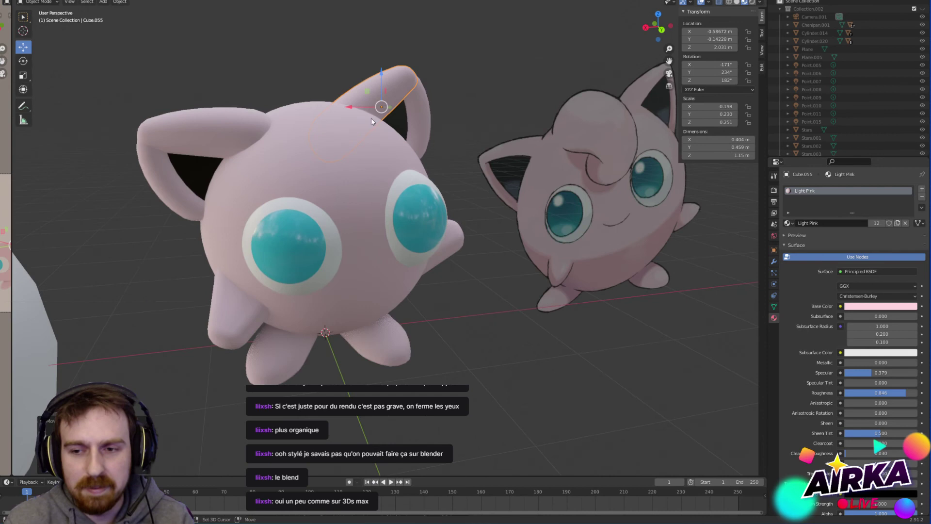
# Step: Rescale the first ear to about 0.189 in X, 0.219 in Y and 0.218 in Z
pyautogui.click(209, 143)
pyautogui.click(23, 75)
pyautogui.moveTo(228, 145); pyautogui.dragTo(190, 134)
pyautogui.click(25, 60)
pyautogui.click(23, 46)
pyautogui.click(242, 79)
# Step: Examine both ears from several angles and compare their shape and placement with the reference image
pyautogui.scroll(-3, 314, 202)
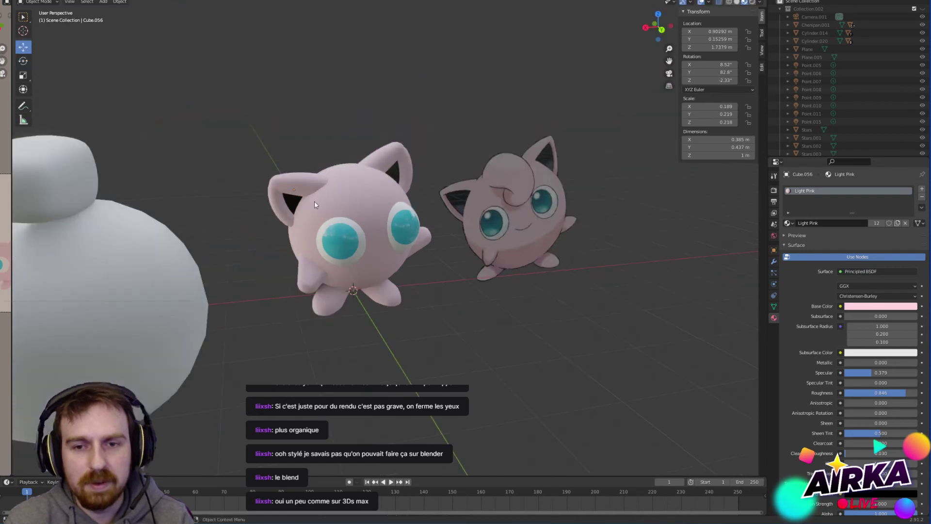
pyautogui.scroll(-3, 315, 202)
pyautogui.moveTo(371, 234); pyautogui.dragTo(383, 208, button='middle')
pyautogui.scroll(4, 456, 226)
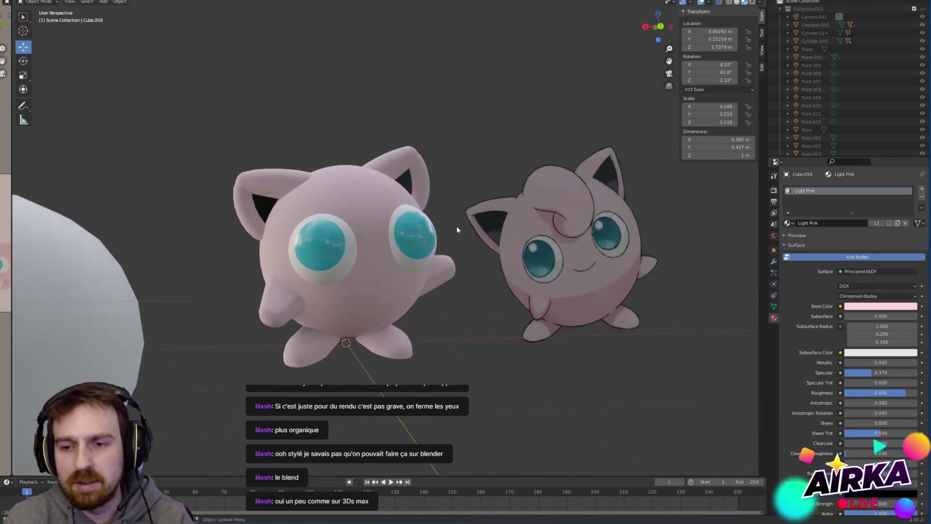
pyautogui.moveTo(441, 194); pyautogui.dragTo(399, 221, button='middle')
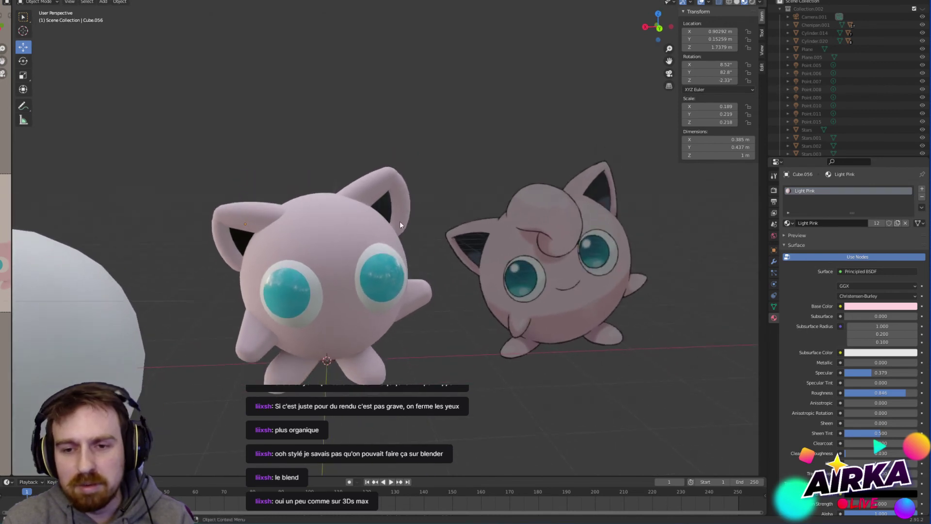
pyautogui.click(405, 216)
pyautogui.scroll(-3, 373, 274)
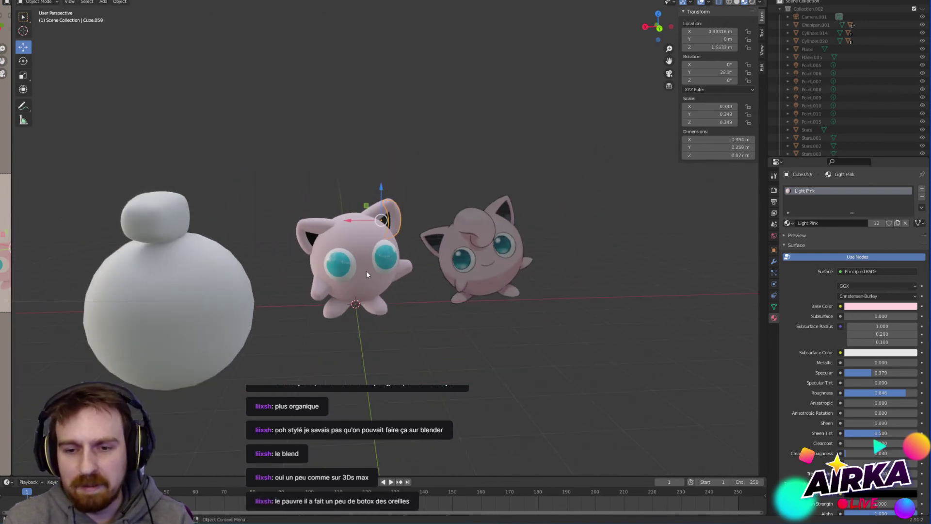
pyautogui.scroll(5, 368, 272)
pyautogui.keyDown('shift'); pyautogui.moveTo(359, 371); pyautogui.dragTo(370, 292, button='middle'); pyautogui.keyUp('shift')
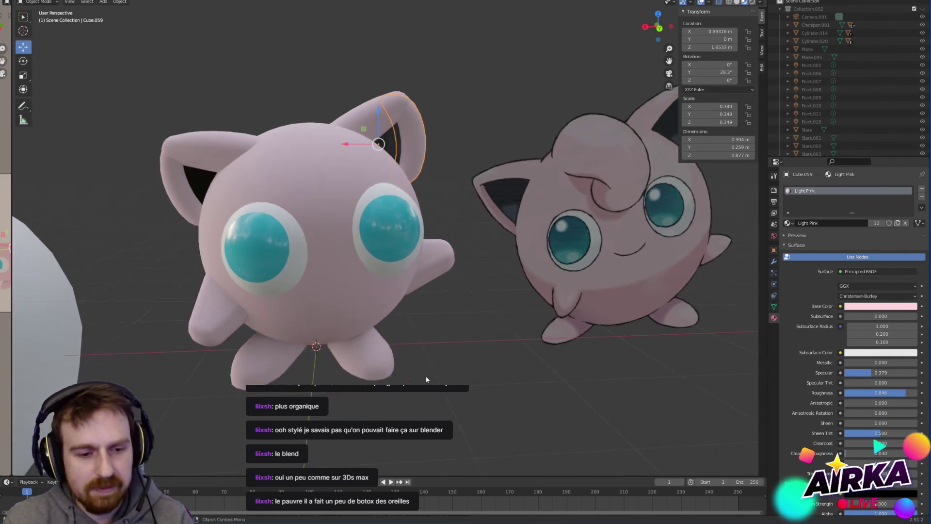
pyautogui.scroll(-3, 423, 372)
pyautogui.scroll(2, 423, 370)
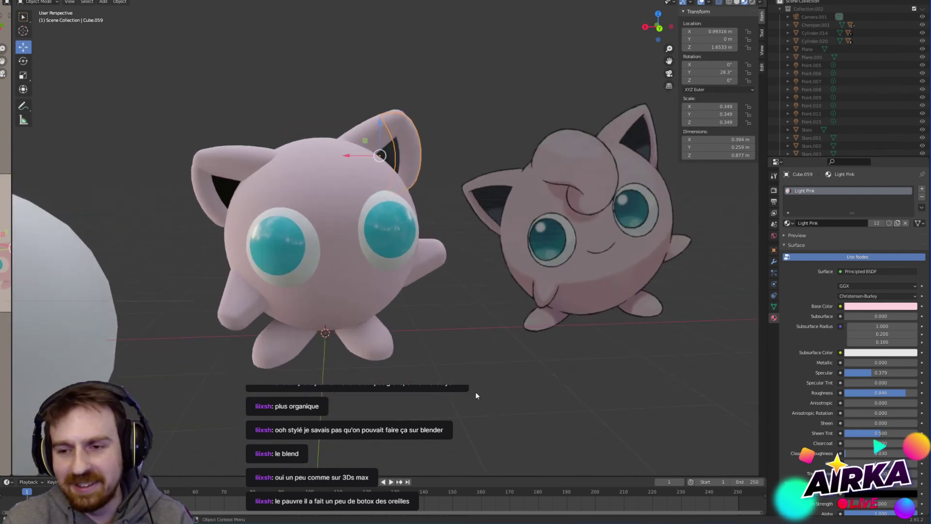
pyautogui.hotkey('shift', 'a')
pyautogui.moveTo(479, 357)
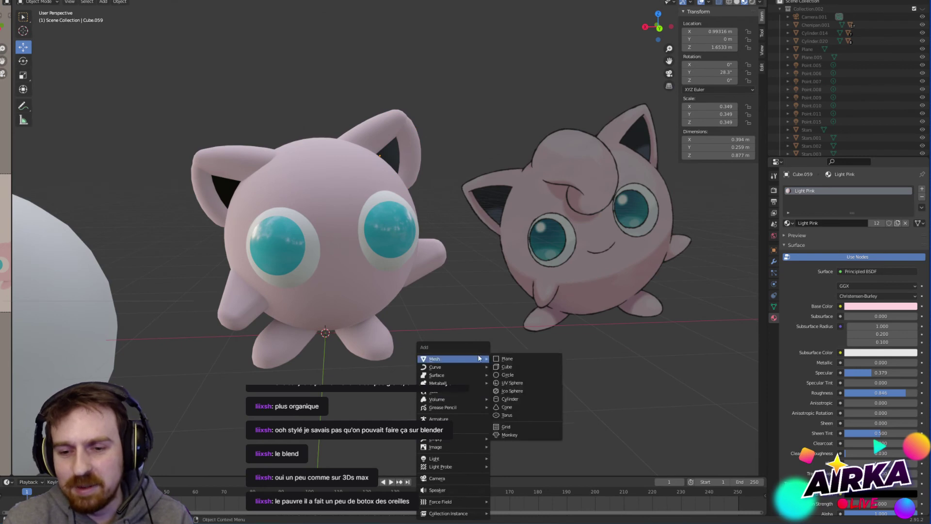
pyautogui.click(557, 362)
pyautogui.scroll(-2, 331, 318)
pyautogui.moveTo(349, 307); pyautogui.dragTo(369, 410)
pyautogui.hotkey('ctrl', 'z')
pyautogui.press('Delete')
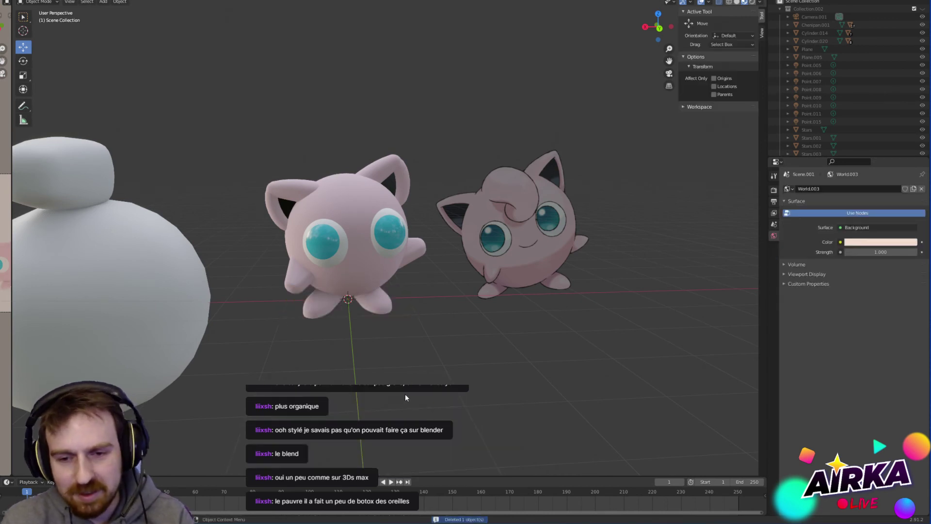
# Step: Add a cube at the origin and stretch it along X to about 5.64 m
pyautogui.hotkey('shift', 'a')
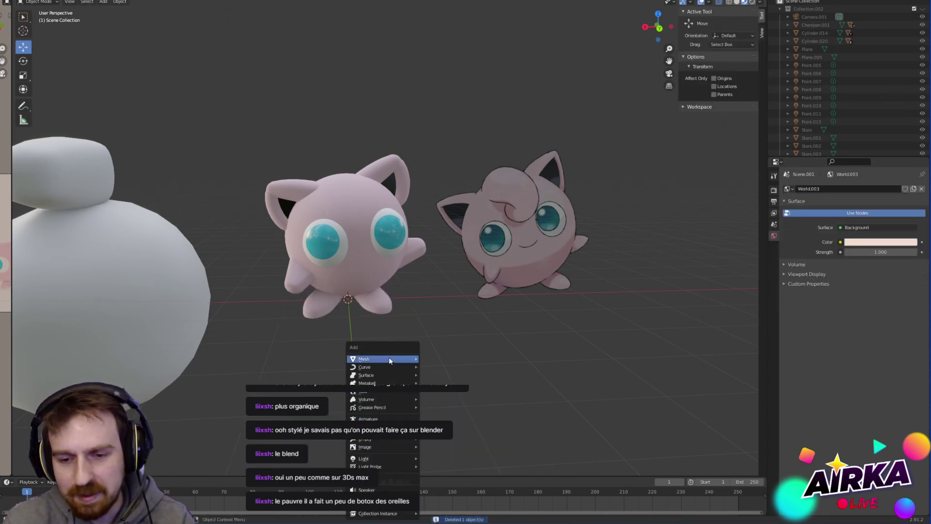
pyautogui.moveTo(383, 359)
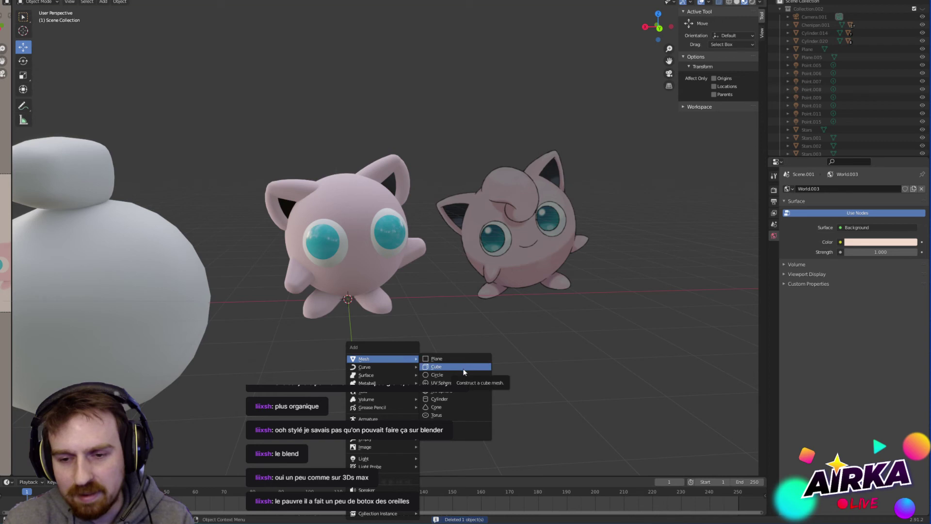
pyautogui.click(464, 372)
pyautogui.moveTo(414, 358); pyautogui.dragTo(415, 350, button='middle')
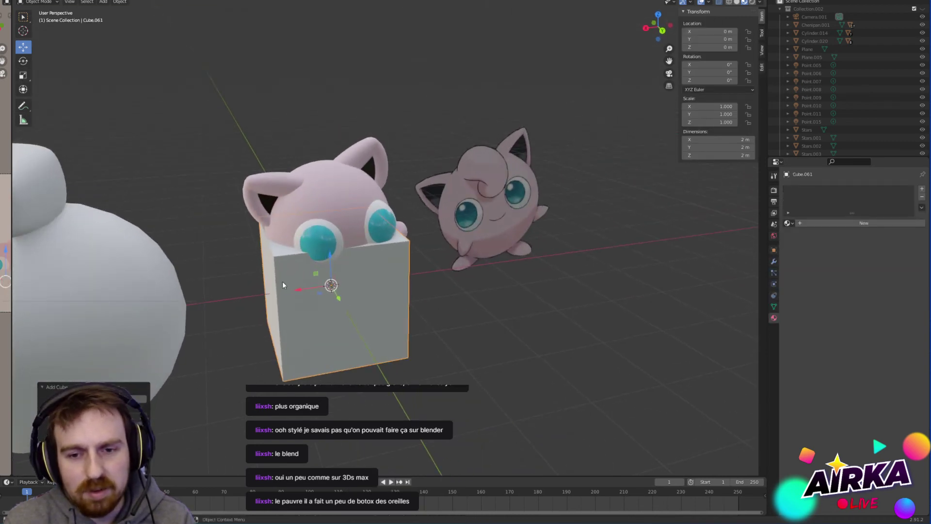
pyautogui.click(20, 74)
pyautogui.moveTo(298, 289); pyautogui.dragTo(237, 308)
# Step: Try beveling the stretched block's two end faces with a 1.05 m width and 4 segments, and discard the block
pyautogui.press('Tab')
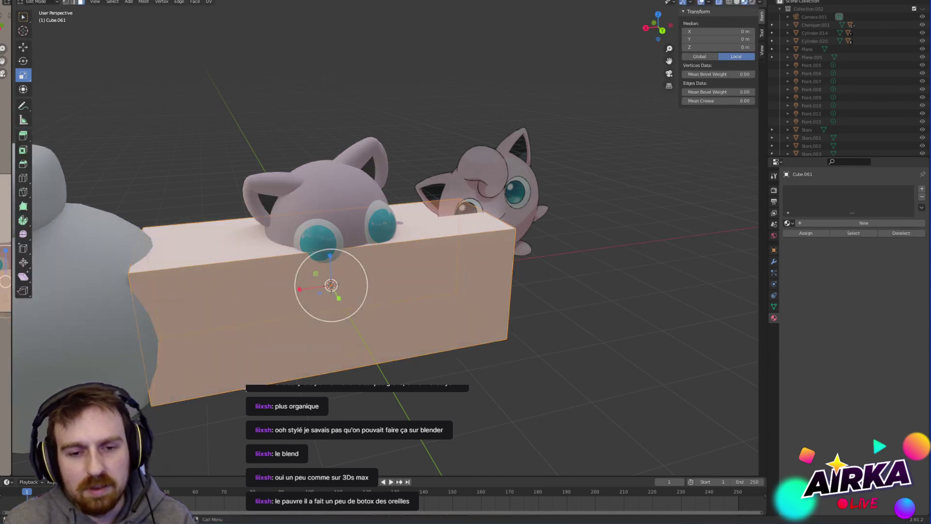
pyautogui.hotkey('alt', 'a')
pyautogui.moveTo(331, 285); pyautogui.dragTo(533, 349, button='middle')
pyautogui.click(142, 336)
pyautogui.keyDown('shift'); pyautogui.click(574, 350); pyautogui.keyUp('shift')
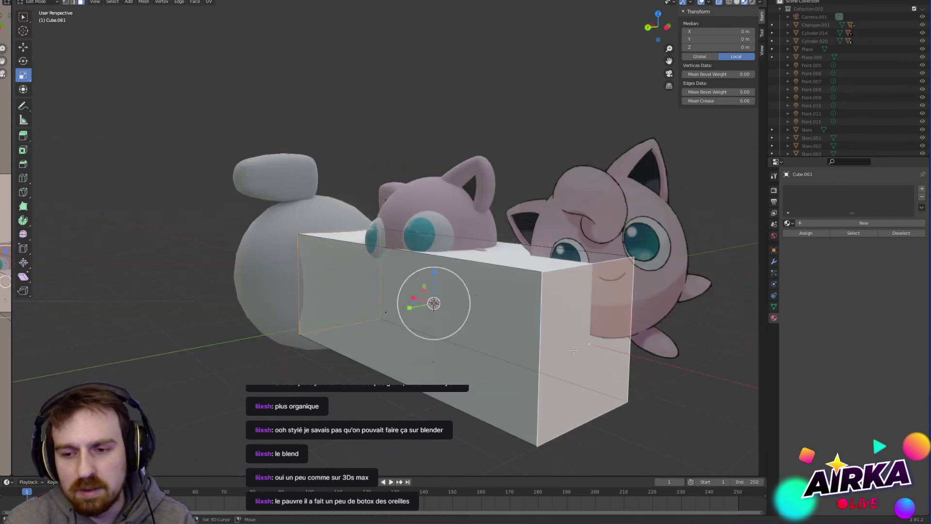
pyautogui.press('Tab')
pyautogui.rightClick(351, 328)
pyautogui.press('Escape')
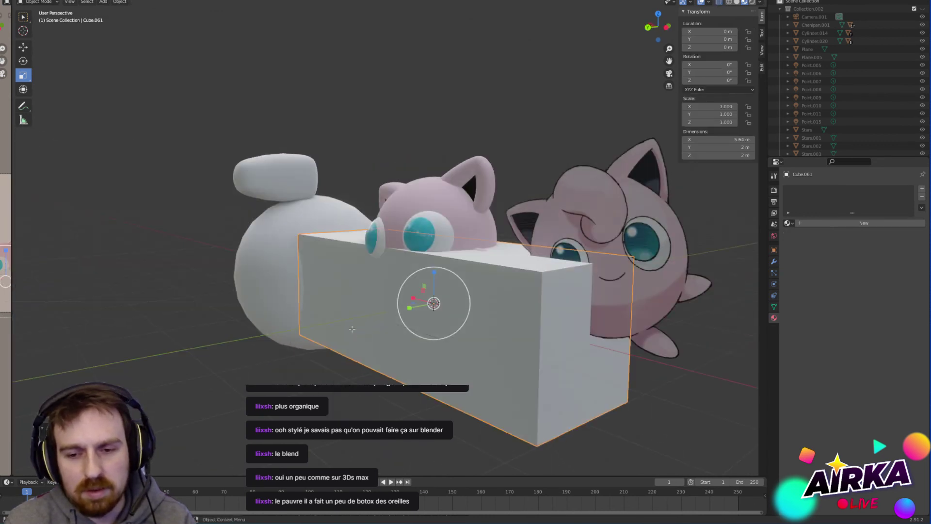
pyautogui.press('Tab')
pyautogui.hotkey('shift', 'space')
pyautogui.press('b')
pyautogui.moveTo(436, 265); pyautogui.dragTo(352, 238)
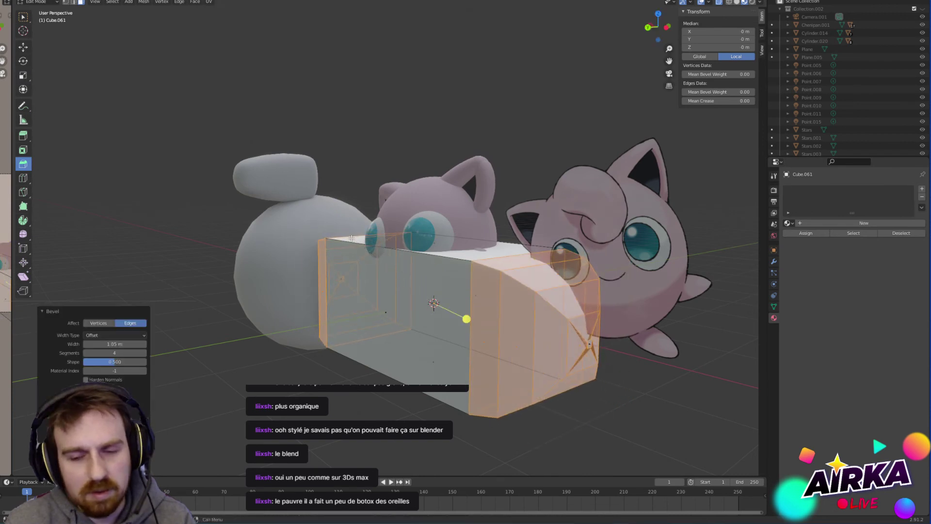
pyautogui.hotkey('ctrl', 'z')
pyautogui.press('Tab')
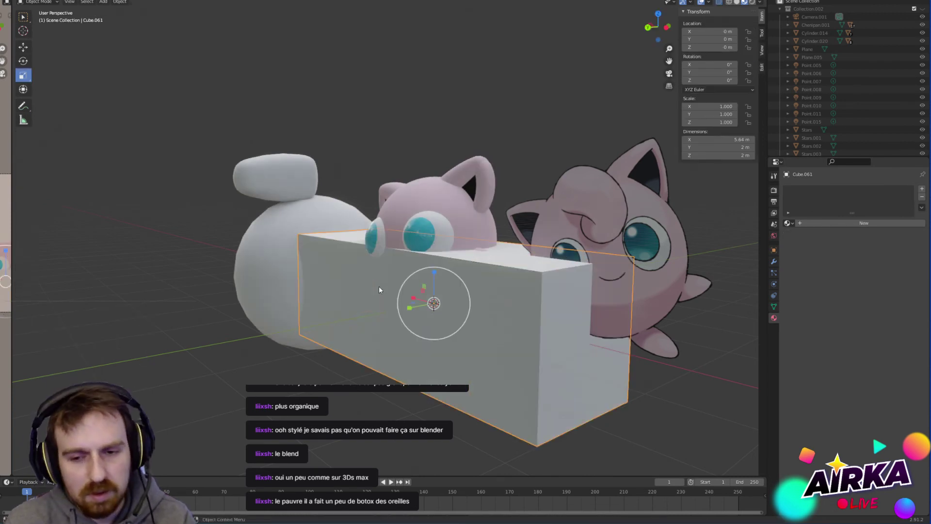
pyautogui.press('Delete')
# Step: Add a 64-vertex cylinder at the origin and rotate it 90° about X
pyautogui.scroll(3, 409, 334)
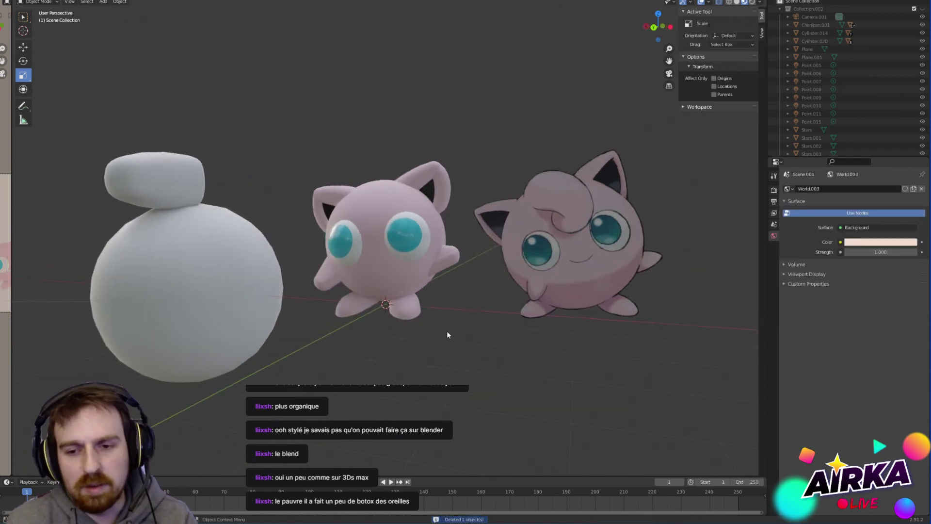
pyautogui.hotkey('shift', 'a')
pyautogui.moveTo(446, 329)
pyautogui.click(502, 369)
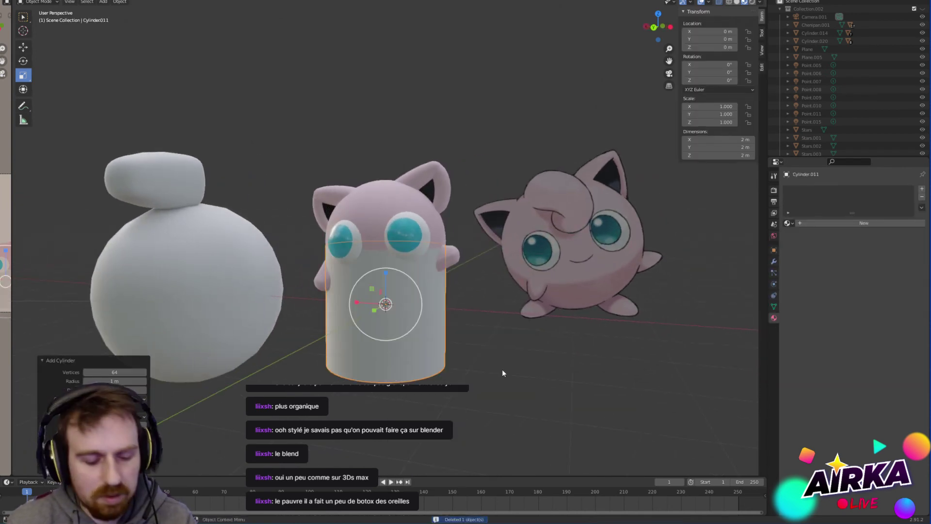
pyautogui.write('rx90')
pyautogui.press('Return')
# Step: Inspect the cylinder's vertices in back orthographic view and delete the cylinder
pyautogui.press('Tab')
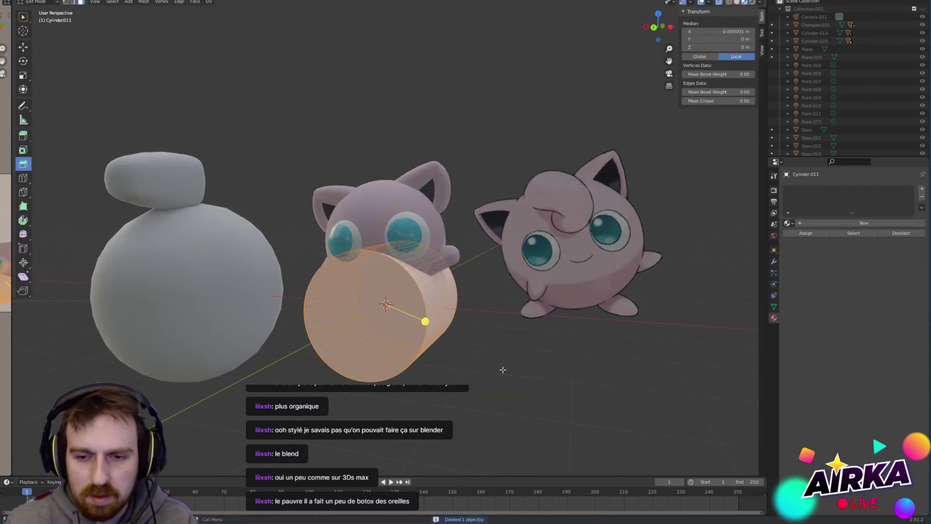
pyautogui.moveTo(502, 368); pyautogui.dragTo(504, 348, button='middle')
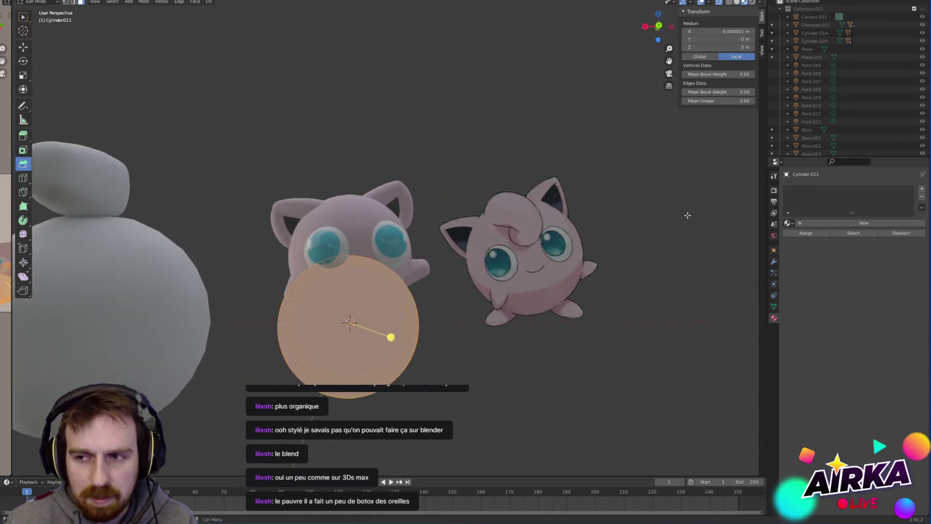
pyautogui.click(659, 24)
pyautogui.moveTo(471, 208); pyautogui.dragTo(342, 475)
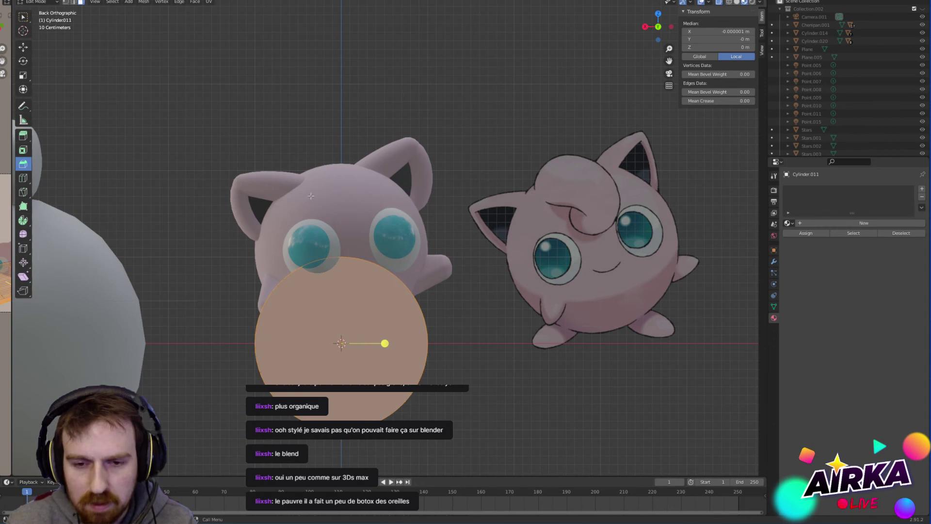
pyautogui.click(469, 298)
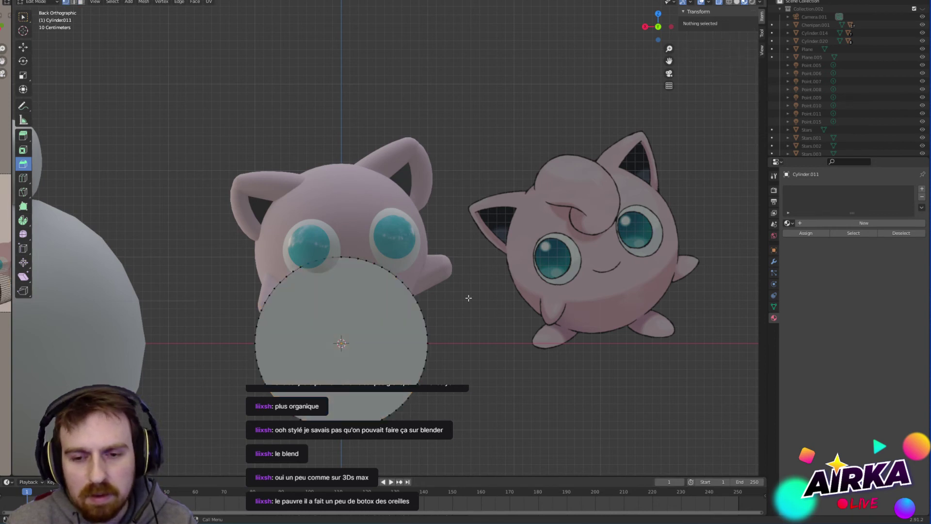
pyautogui.moveTo(468, 298); pyautogui.dragTo(502, 297, button='middle')
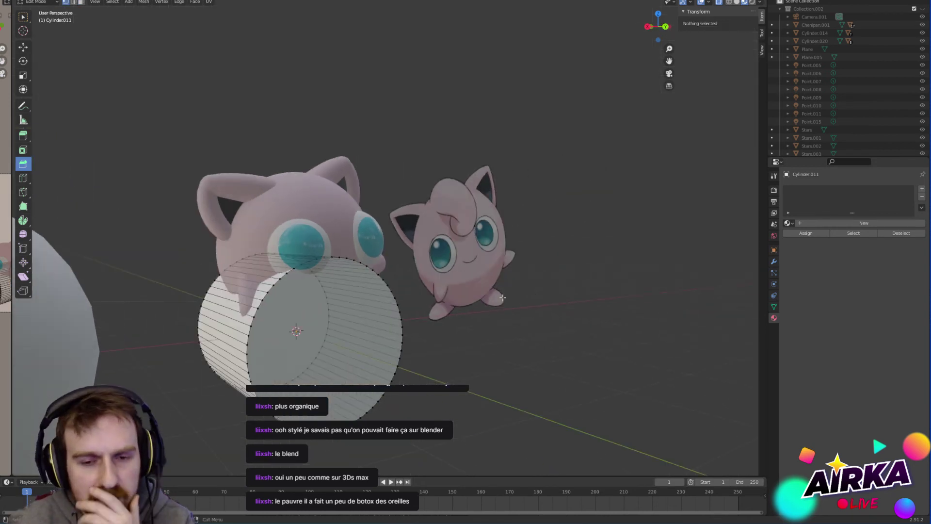
pyautogui.press('Tab')
pyautogui.press('Delete')
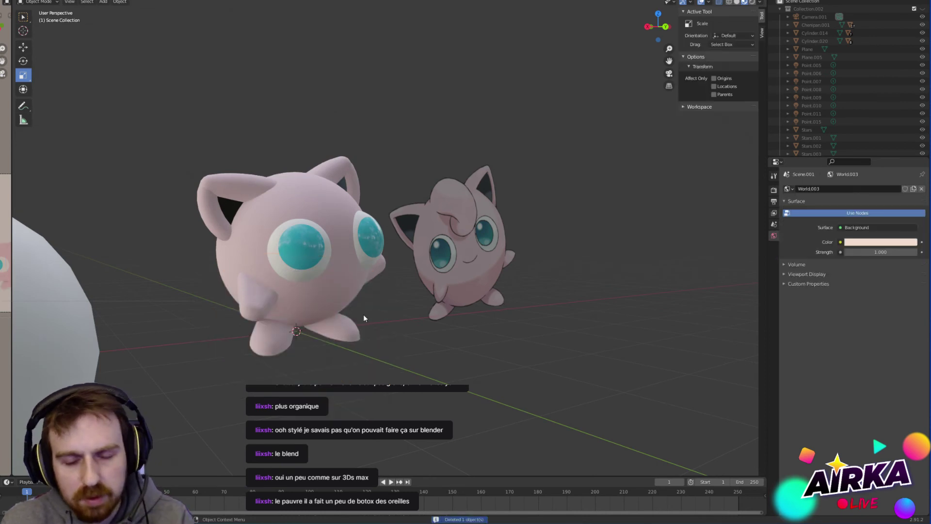
# Step: Add a new 2 m cube at the origin
pyautogui.hotkey('shift', 'a')
pyautogui.moveTo(363, 322)
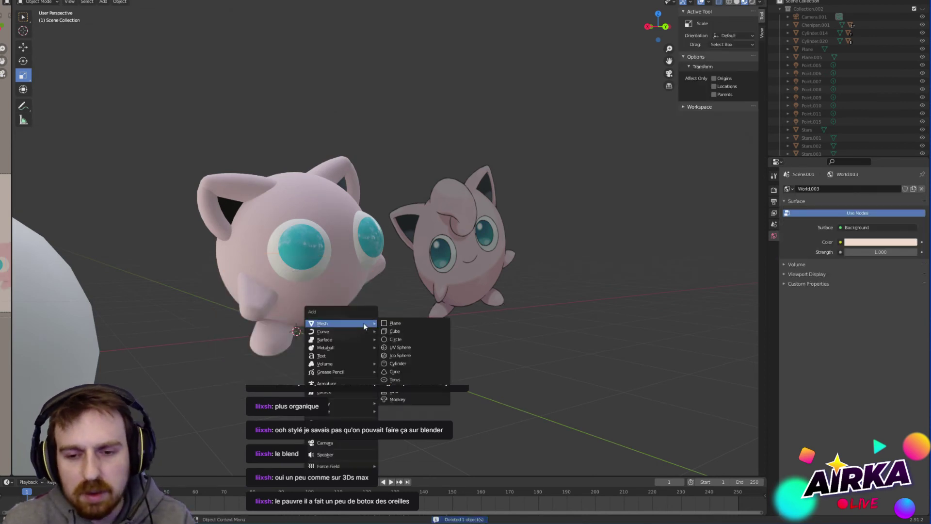
pyautogui.click(406, 330)
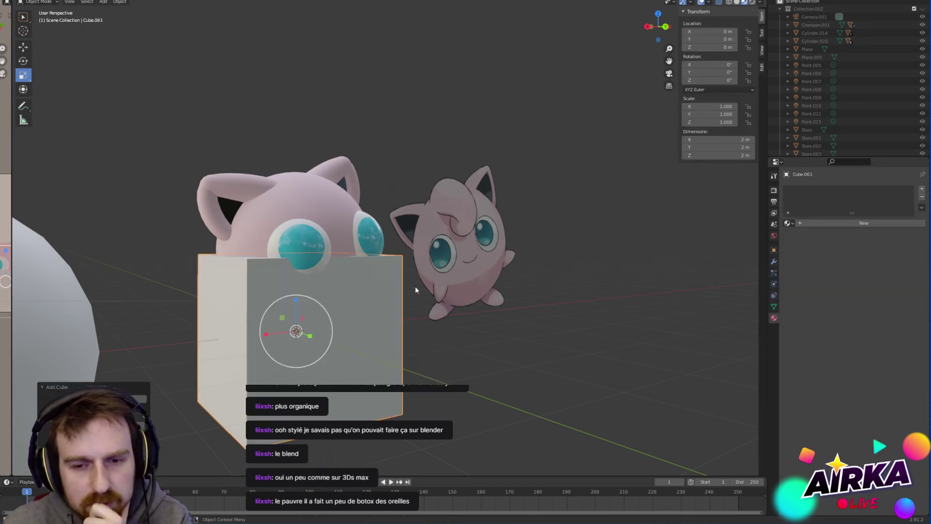
pyautogui.moveTo(415, 286); pyautogui.dragTo(406, 286, button='middle')
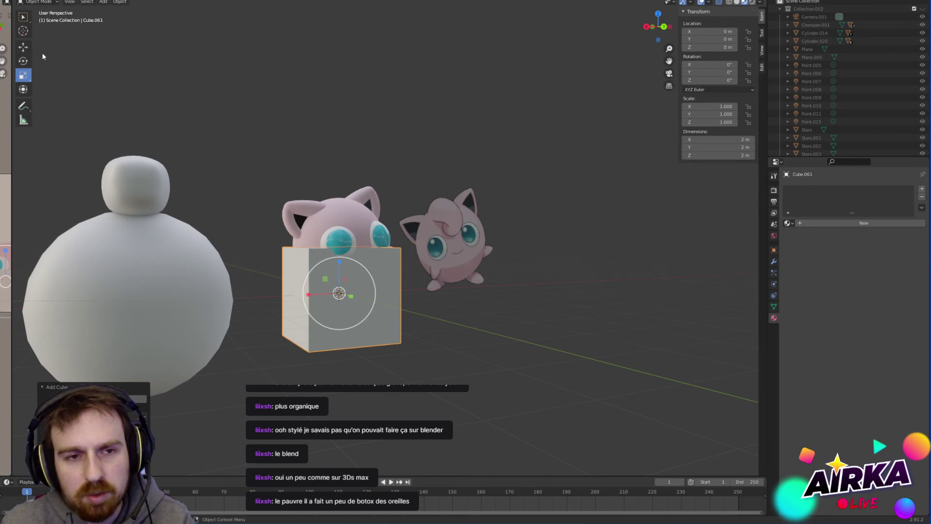
# Step: Bevel the cube's upper edge on the positive X side with a 0.57 m width and 7 segments
pyautogui.press('Tab')
pyautogui.click(295, 251)
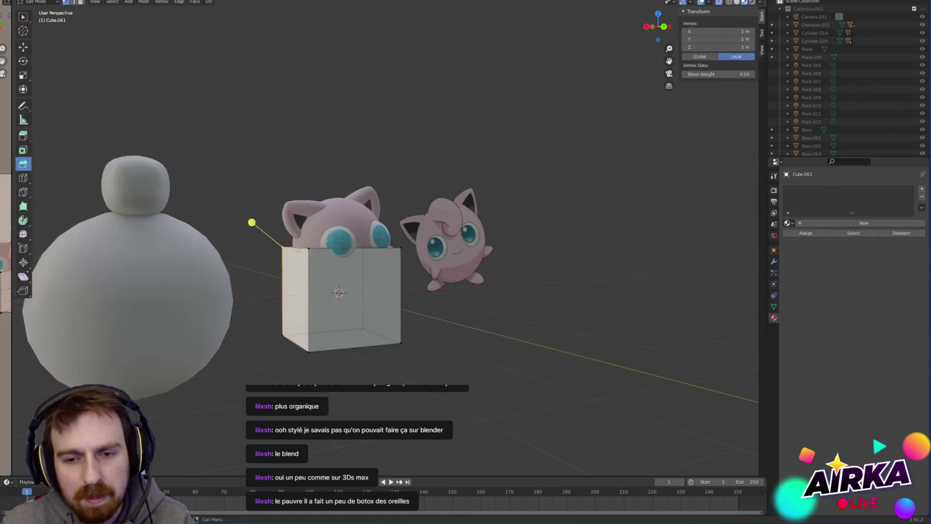
pyautogui.press('3')
pyautogui.press('2')
pyautogui.click(296, 250)
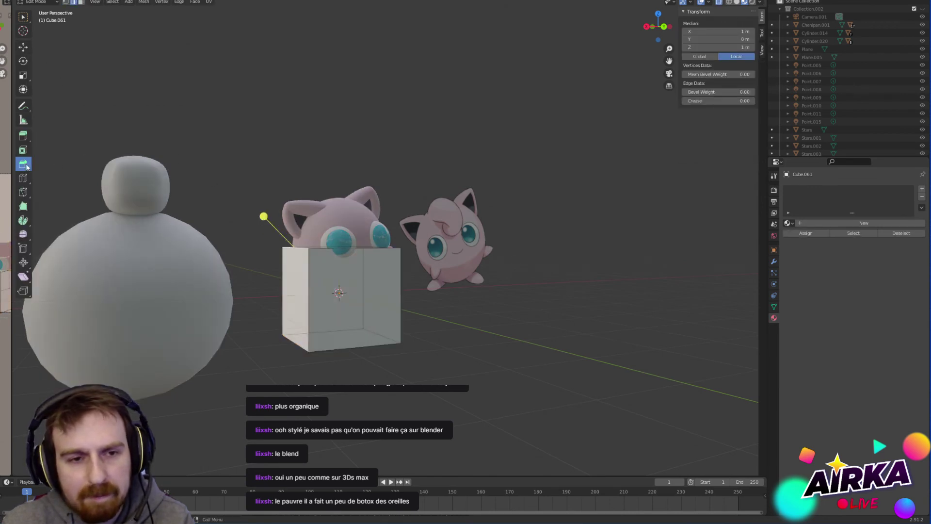
pyautogui.click(23, 178)
pyautogui.click(23, 163)
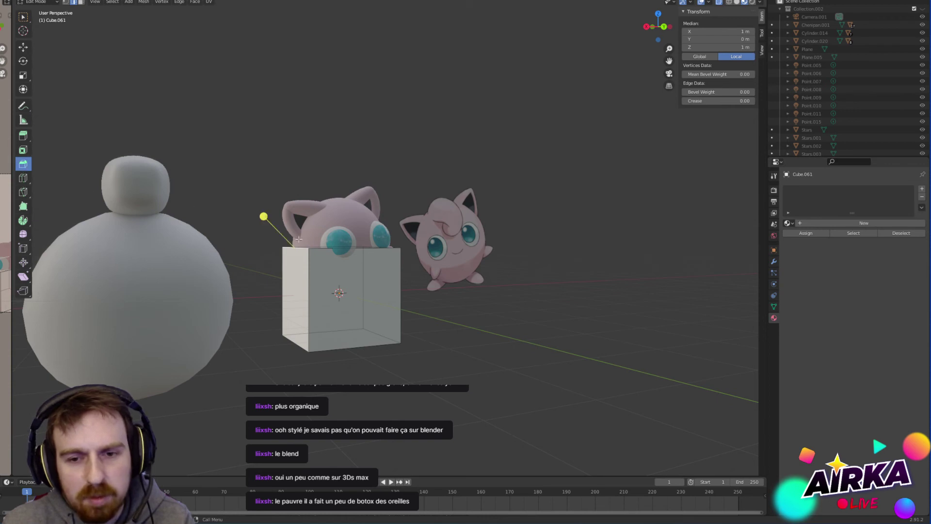
pyautogui.moveTo(272, 219); pyautogui.dragTo(310, 181)
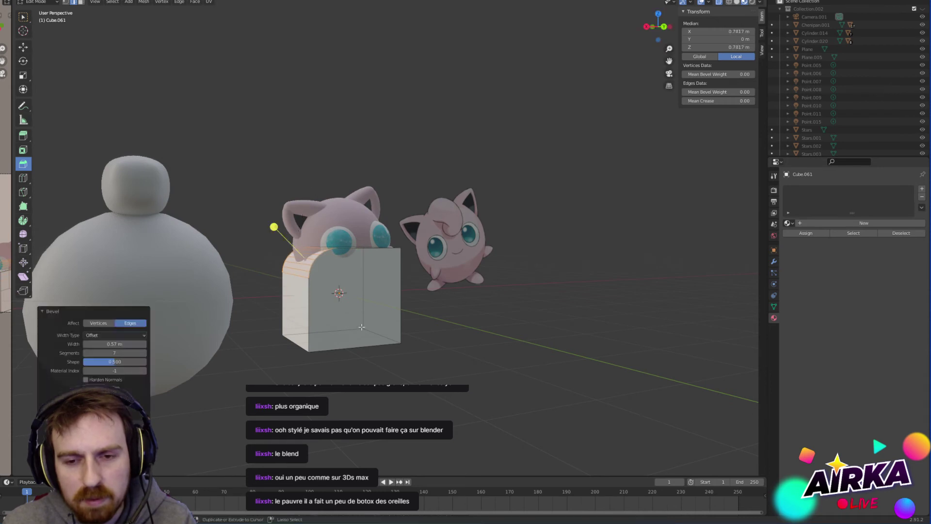
# Step: Undo the single-edge bevel and bevel the cube's four lengthwise edges into a cylinder with 0.956 m width and 7 segments
pyautogui.hotkey('ctrl', 'z')
pyautogui.moveTo(445, 327); pyautogui.dragTo(440, 247, button='middle')
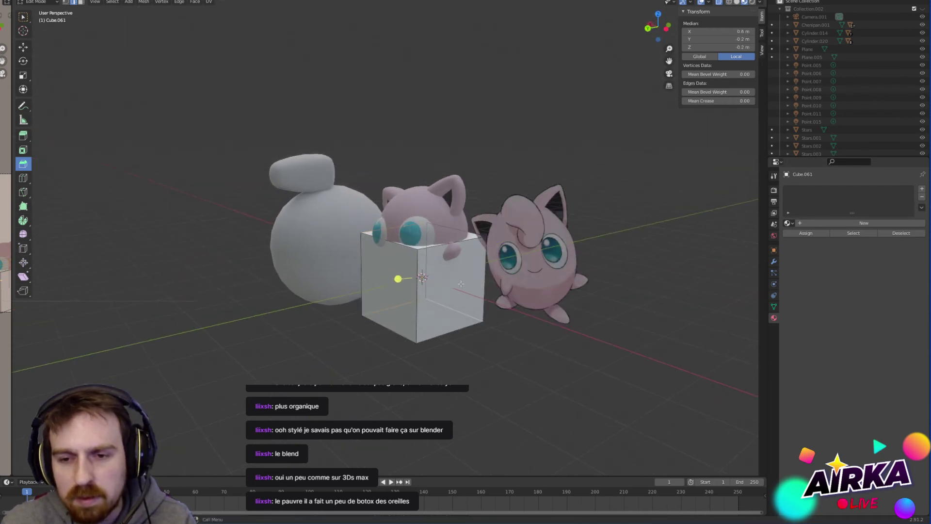
pyautogui.click(441, 337)
pyautogui.moveTo(423, 236); pyautogui.dragTo(424, 202)
pyautogui.scroll(2, 424, 203)
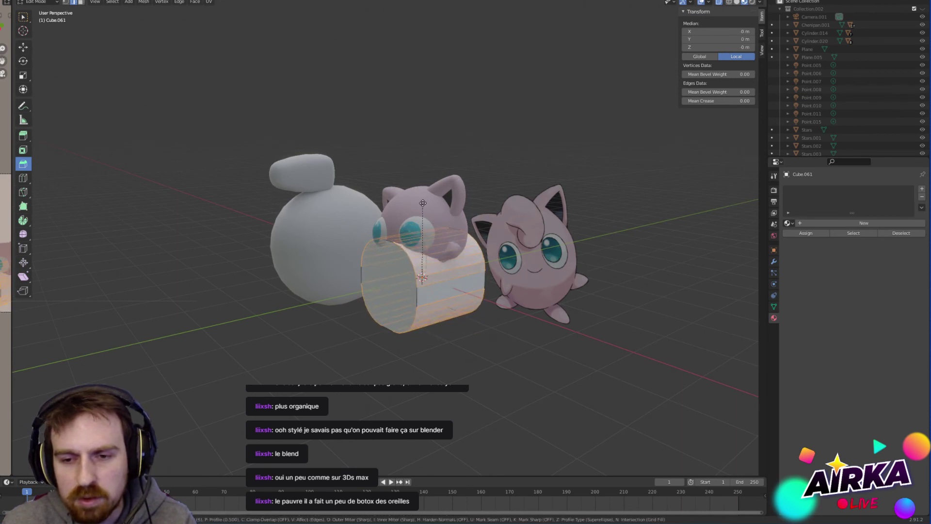
pyautogui.scroll(1, 422, 203)
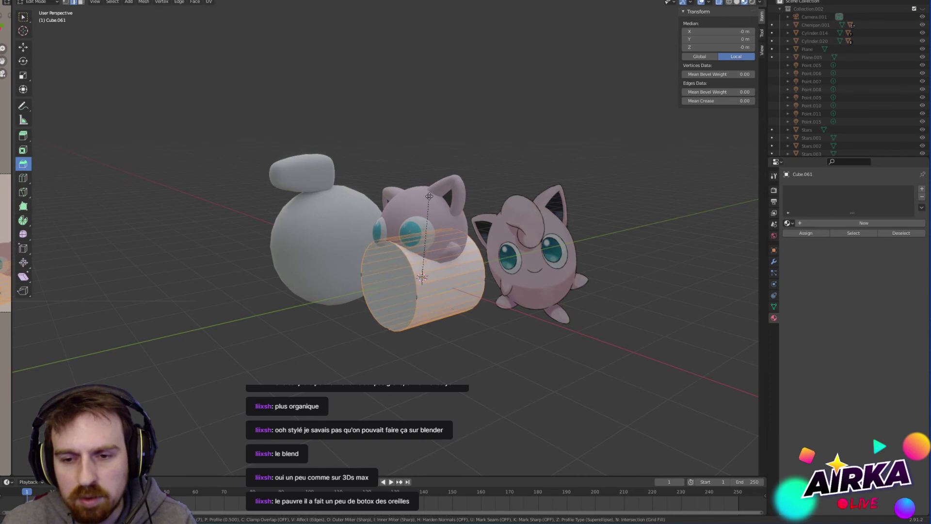
pyautogui.click(429, 199)
pyautogui.moveTo(455, 273); pyautogui.dragTo(507, 258, button='middle')
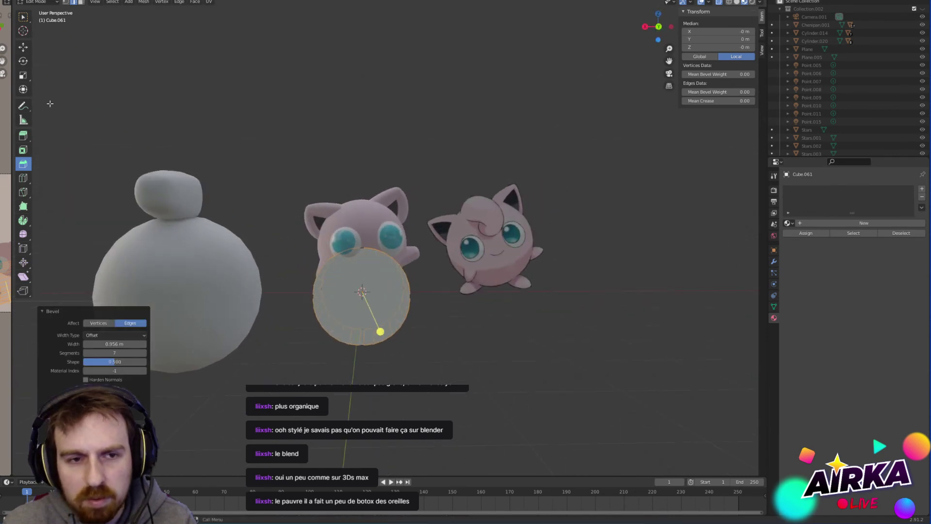
# Step: Stretch the cylinder into a long capsule by moving its negative X half about 4.64 m along X in back orthographic view
pyautogui.click(23, 47)
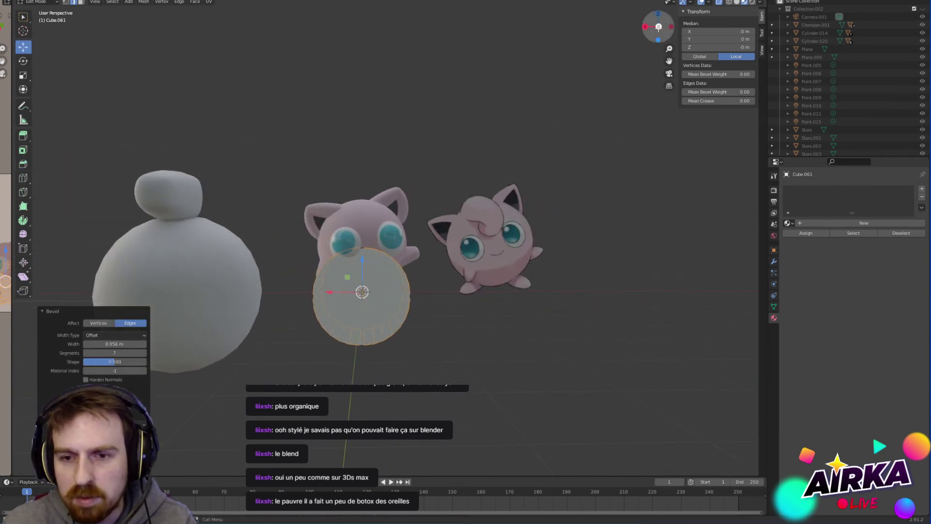
pyautogui.click(658, 26)
pyautogui.moveTo(459, 194); pyautogui.dragTo(362, 397)
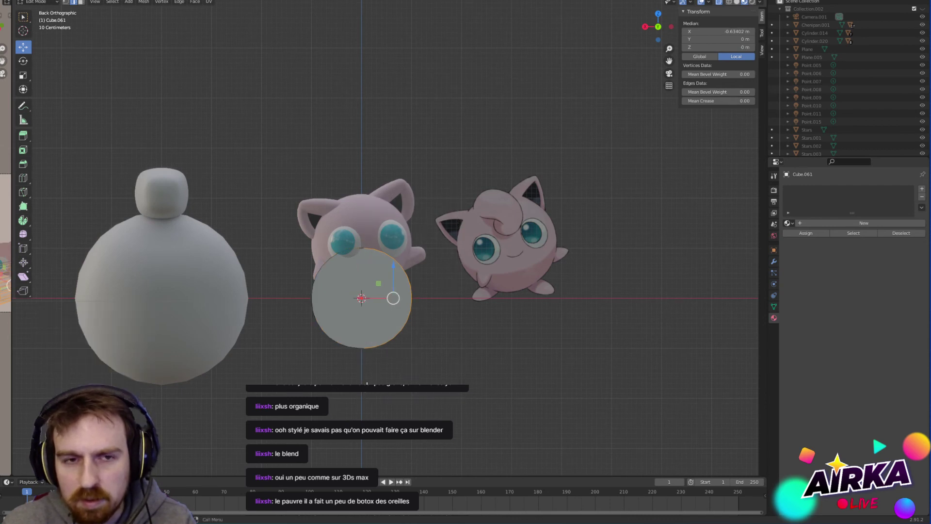
pyautogui.moveTo(393, 297); pyautogui.dragTo(597, 323)
pyautogui.moveTo(567, 336)
pyautogui.mouseDown(button='middle')
pyautogui.moveTo(613, 374)
pyautogui.moveTo(552, 322)
pyautogui.moveTo(566, 343)
pyautogui.mouseUp(button='middle')
# Step: Connect the upper and lower vertices on the capsule's positive Y side where each rounded end meets the straight section
pyautogui.click(23, 178)
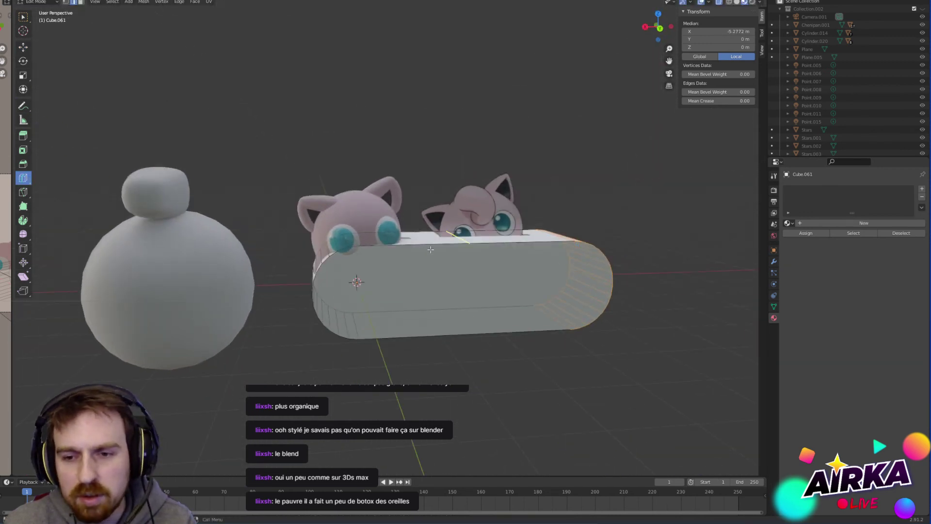
pyautogui.moveTo(473, 298); pyautogui.dragTo(591, 228, button='middle')
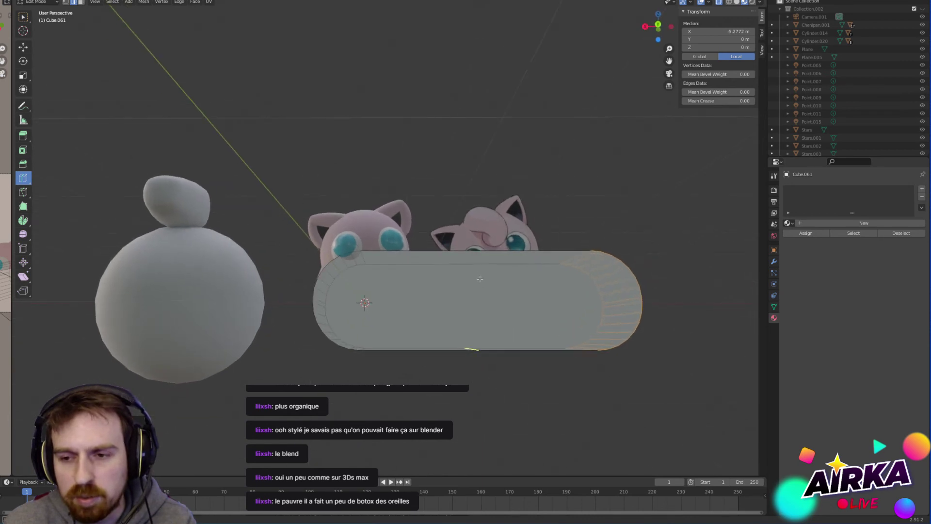
pyautogui.moveTo(610, 303); pyautogui.dragTo(644, 378, button='middle')
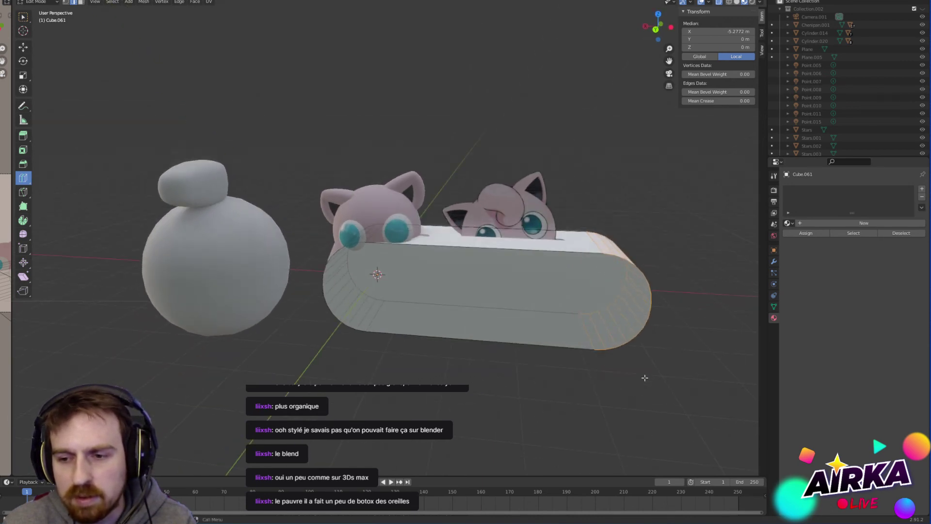
pyautogui.press('1')
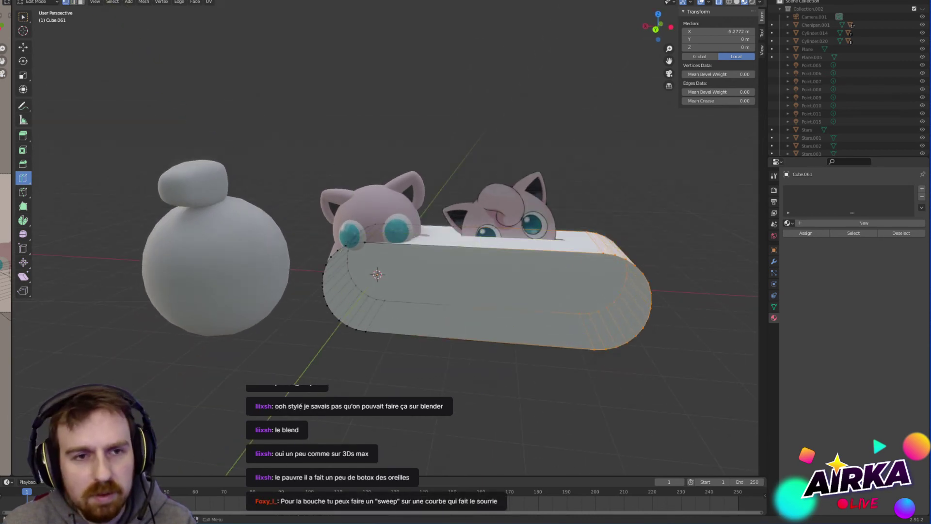
pyautogui.click(23, 47)
pyautogui.click(603, 253)
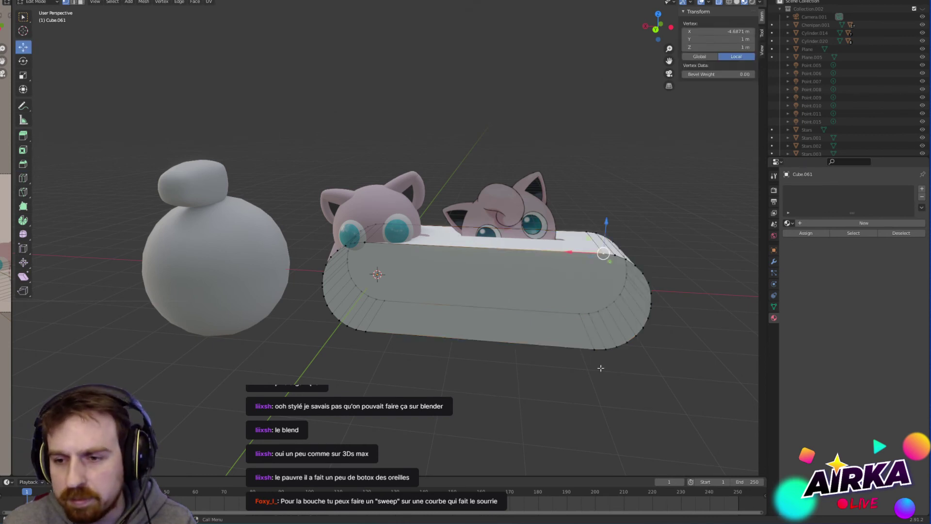
pyautogui.keyDown('shift'); pyautogui.click(593, 348); pyautogui.keyUp('shift')
pyautogui.click(363, 241)
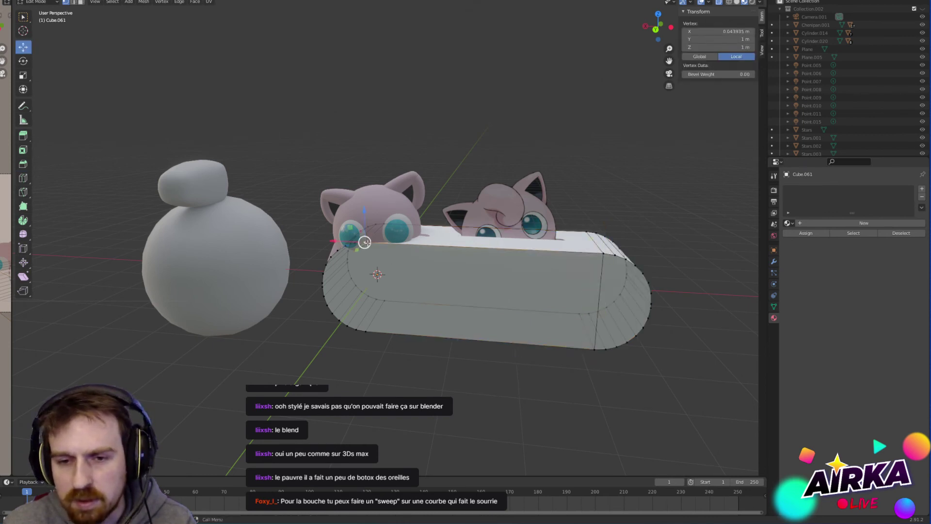
pyautogui.keyDown('shift'); pyautogui.click(367, 329); pyautogui.keyUp('shift')
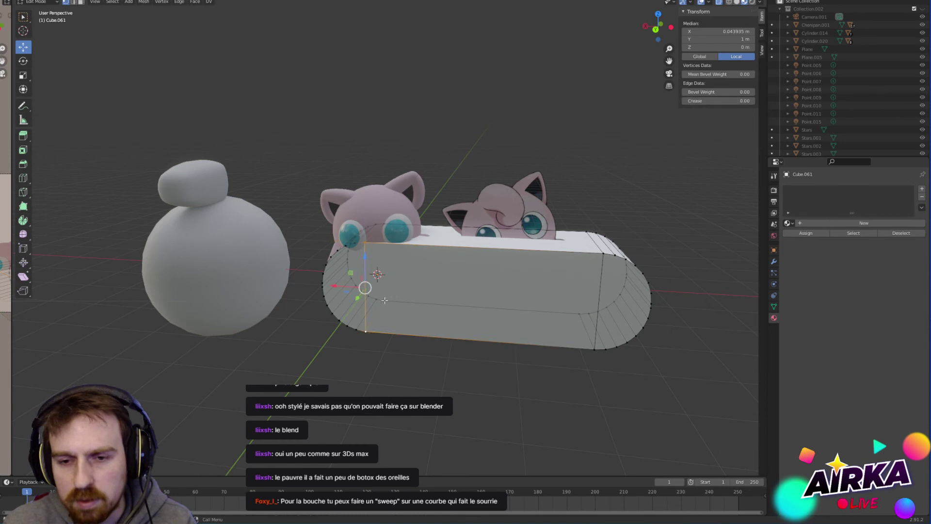
# Step: Connect the matching upper and lower vertices at both rounded ends on the capsule's negative Y side
pyautogui.click(385, 301)
pyautogui.keyDown('shift'); pyautogui.click(384, 225); pyautogui.keyUp('shift')
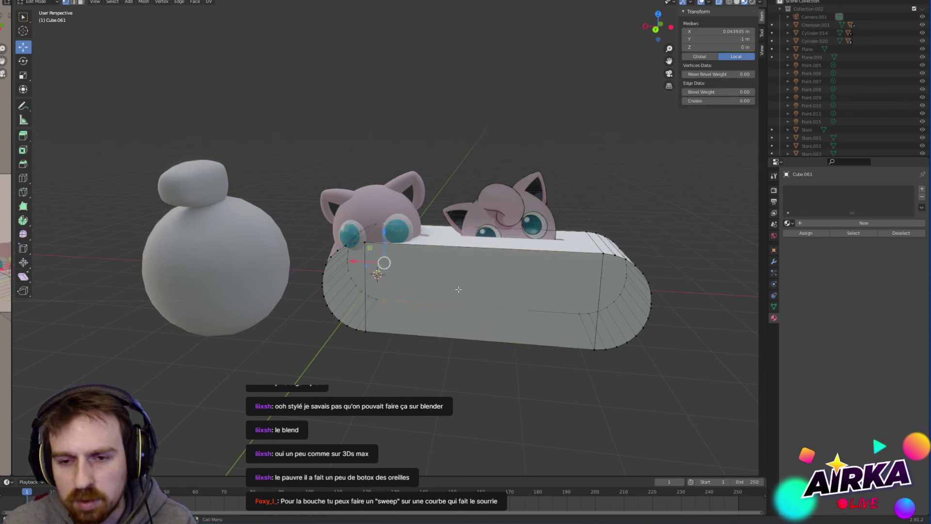
pyautogui.click(578, 311)
pyautogui.keyDown('shift'); pyautogui.click(586, 233); pyautogui.keyUp('shift')
pyautogui.press('j')
pyautogui.click(528, 273)
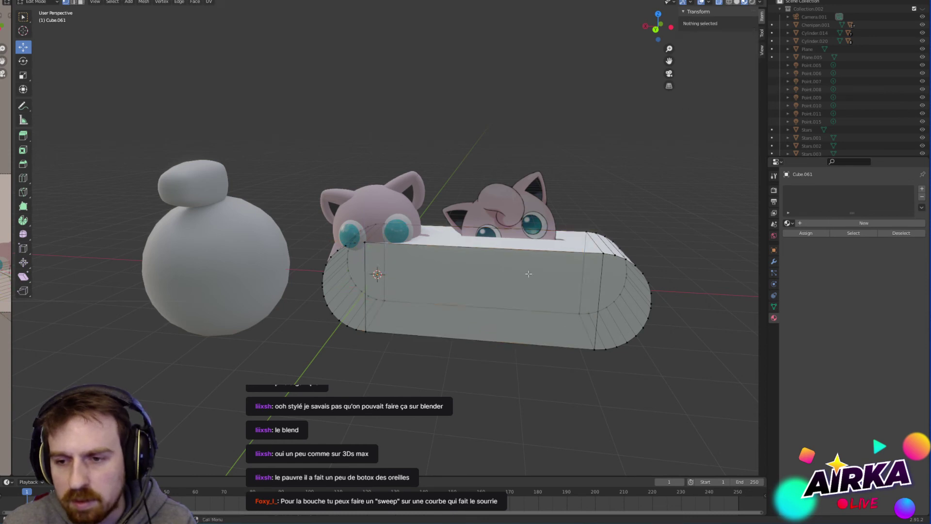
# Step: Add loop cuts at the middle and both quarter points of the straight section, across its upper and lower faces
pyautogui.click(23, 178)
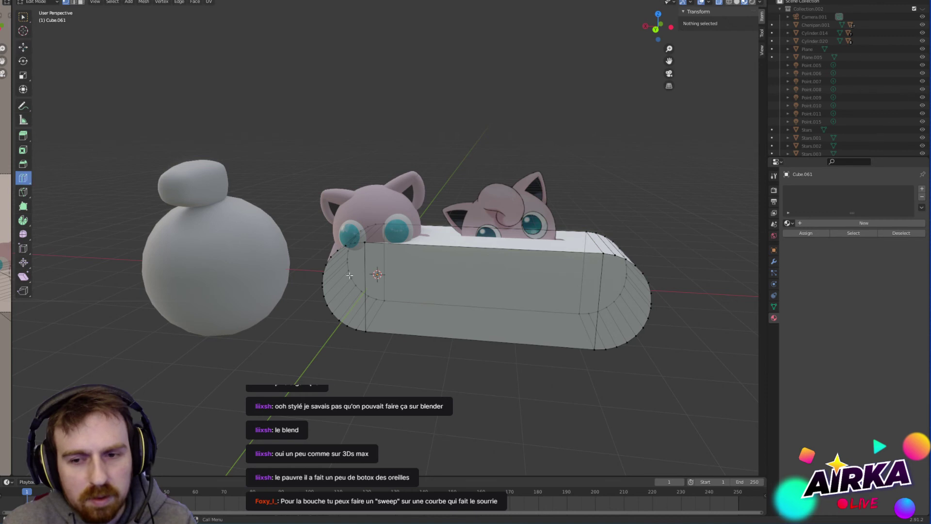
pyautogui.click(462, 251)
pyautogui.click(469, 297)
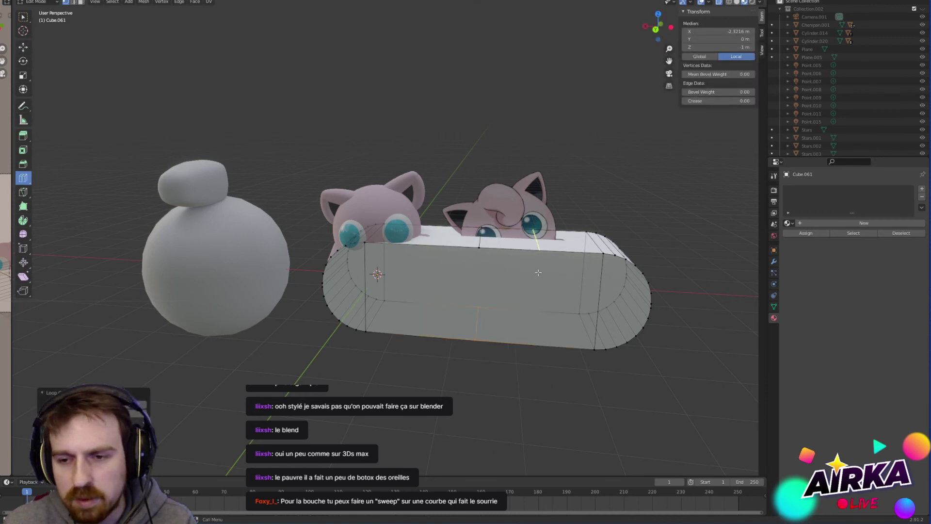
pyautogui.click(538, 272)
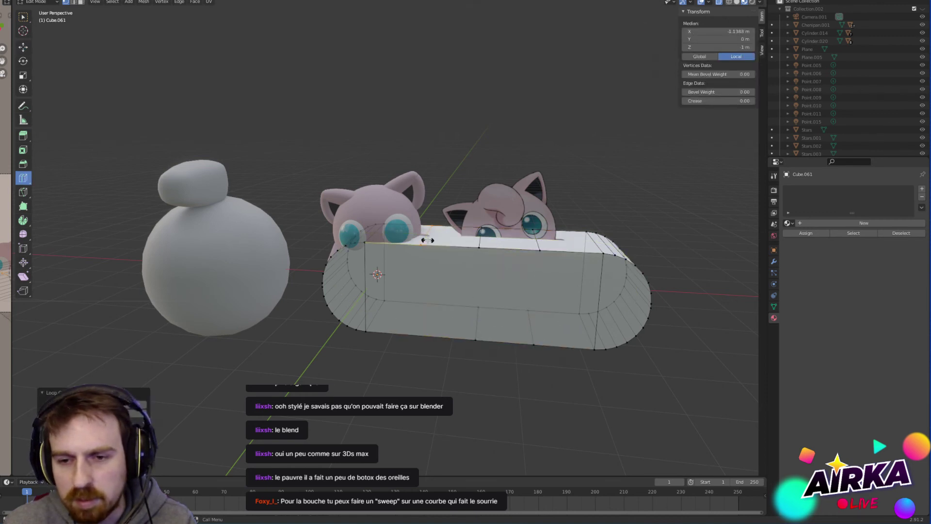
pyautogui.click(407, 322)
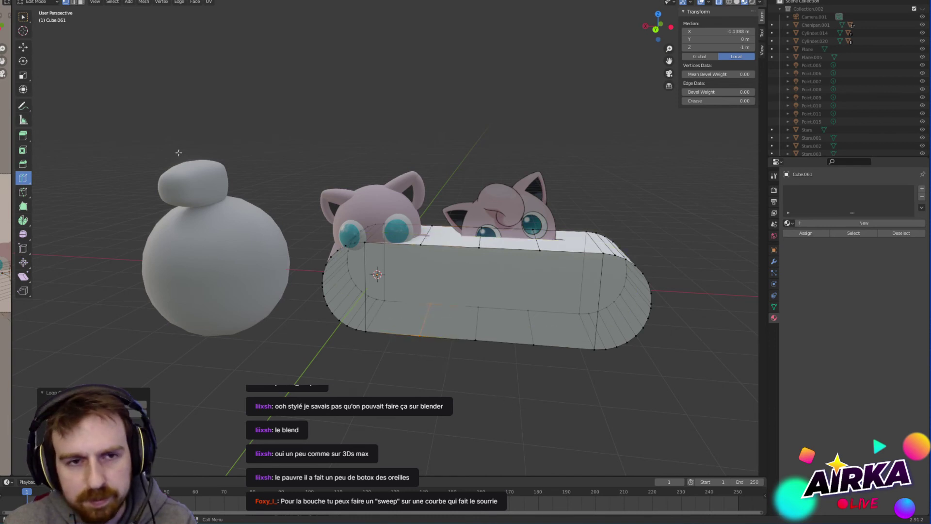
# Step: Connect the upper and lower cut vertices on both sides at the middle cut and the cut nearest the 3D cursor
pyautogui.click(23, 47)
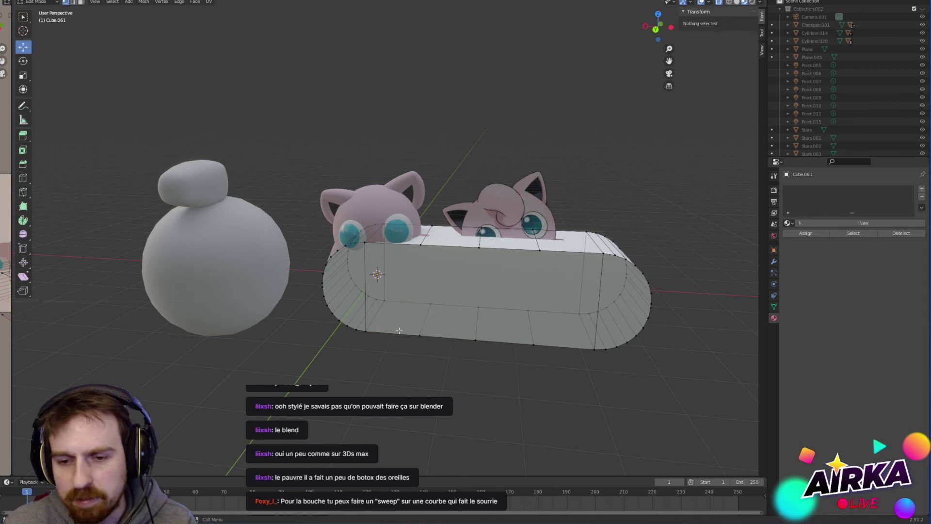
pyautogui.click(419, 336)
pyautogui.keyDown('alt'); pyautogui.click(420, 246); pyautogui.keyUp('alt')
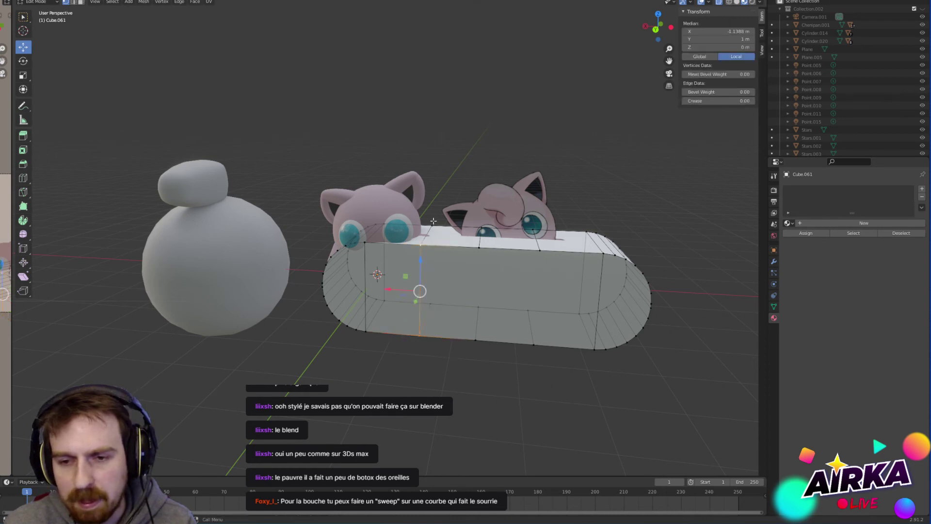
pyautogui.click(472, 339)
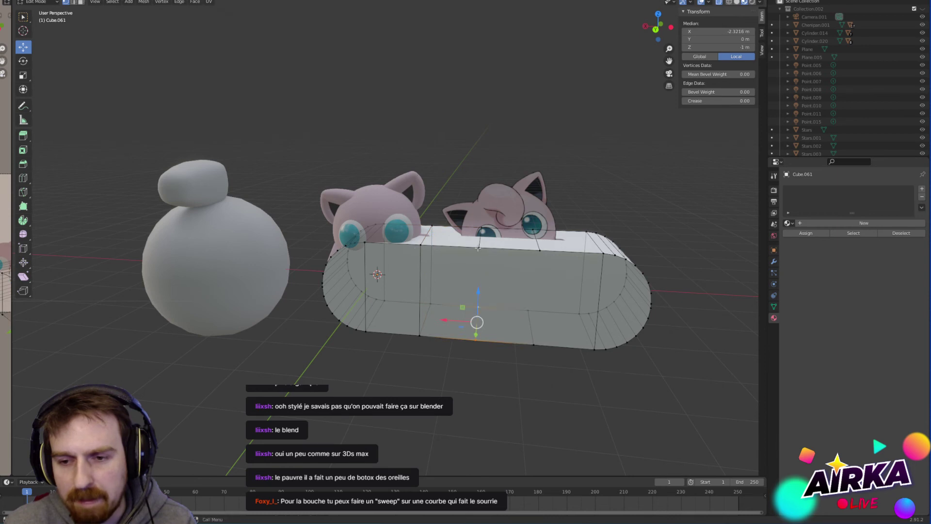
pyautogui.moveTo(509, 362); pyautogui.dragTo(485, 320, button='middle')
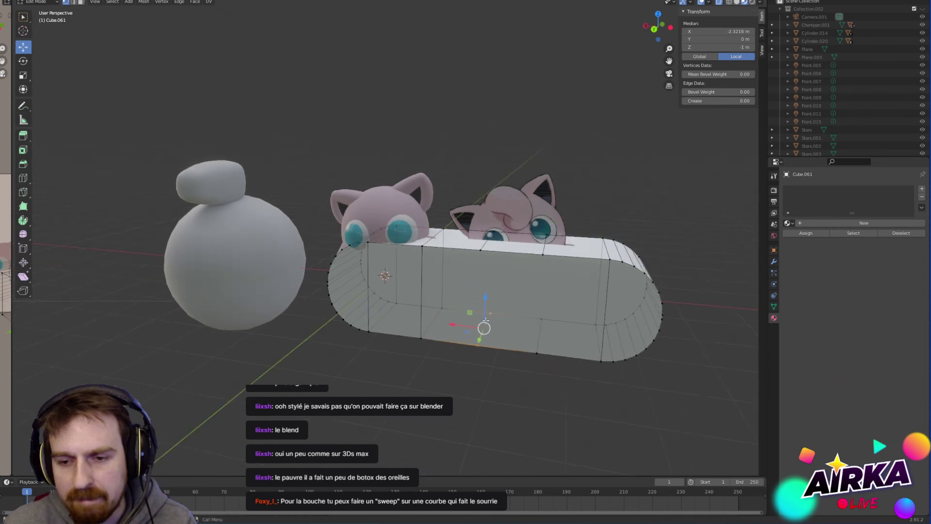
pyautogui.click(481, 247)
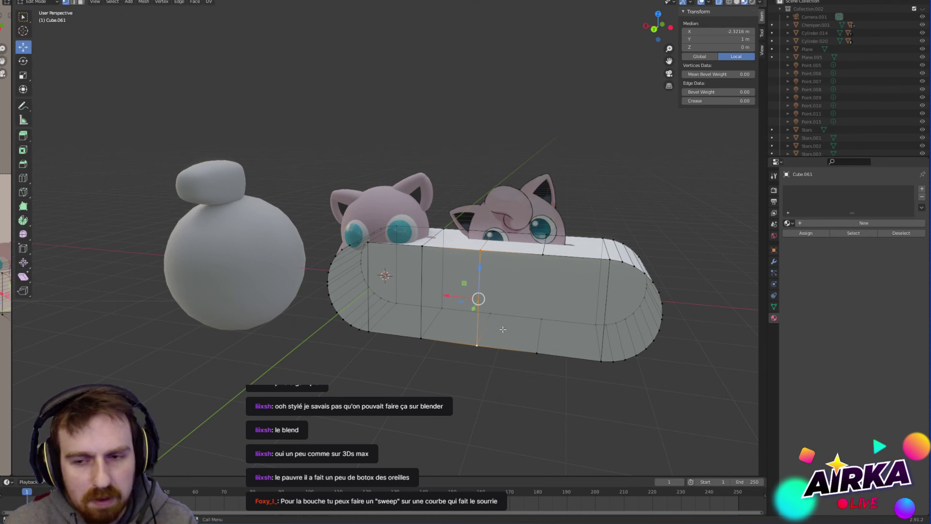
pyautogui.click(492, 310)
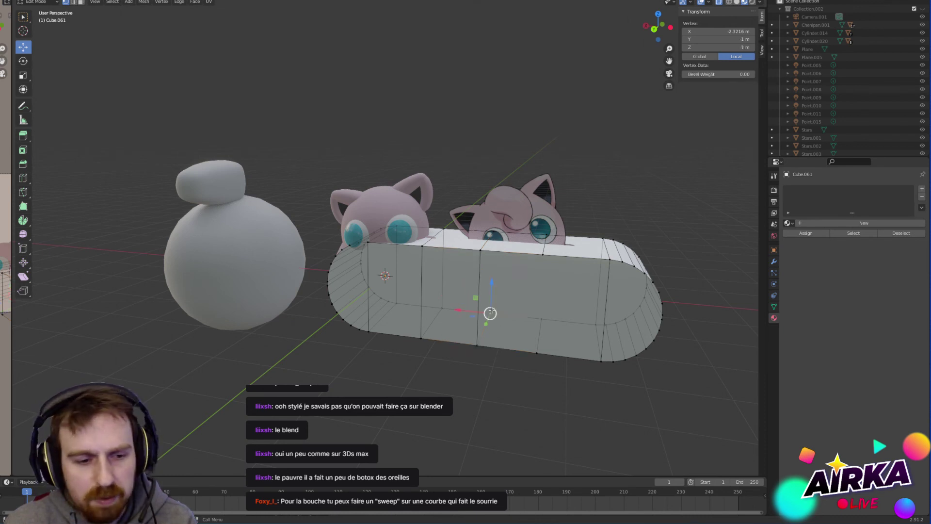
pyautogui.click(493, 235)
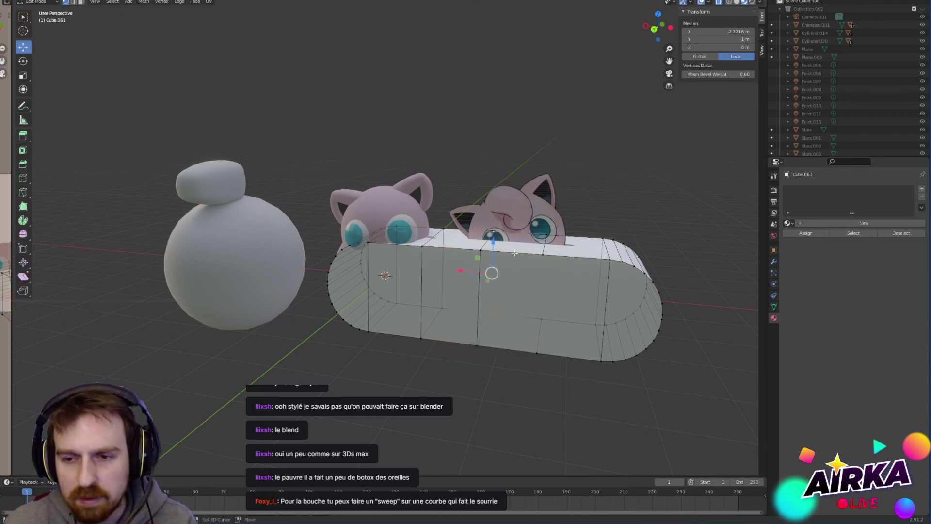
# Step: Connect the upper and lower vertices on both sides at the cut farthest from the 3D cursor
pyautogui.click(536, 352)
pyautogui.keyDown('shift'); pyautogui.click(542, 254); pyautogui.keyUp('shift')
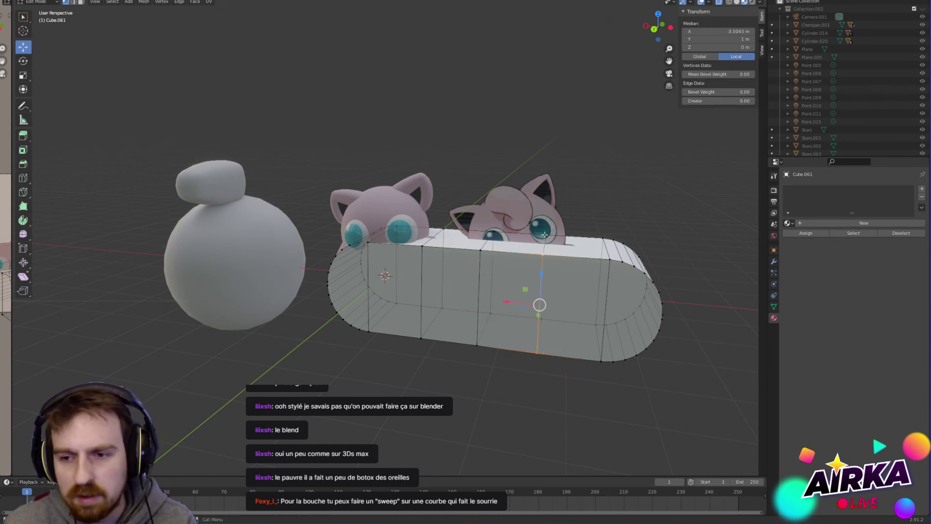
pyautogui.click(545, 235)
pyautogui.moveTo(571, 344); pyautogui.dragTo(540, 339, button='middle')
pyautogui.keyDown('shift'); pyautogui.click(573, 347); pyautogui.keyUp('shift')
pyautogui.moveTo(419, 395); pyautogui.dragTo(450, 423, button='middle')
pyautogui.press('Tab')
pyautogui.press('Tab')
pyautogui.moveTo(486, 383); pyautogui.dragTo(491, 268, button='middle')
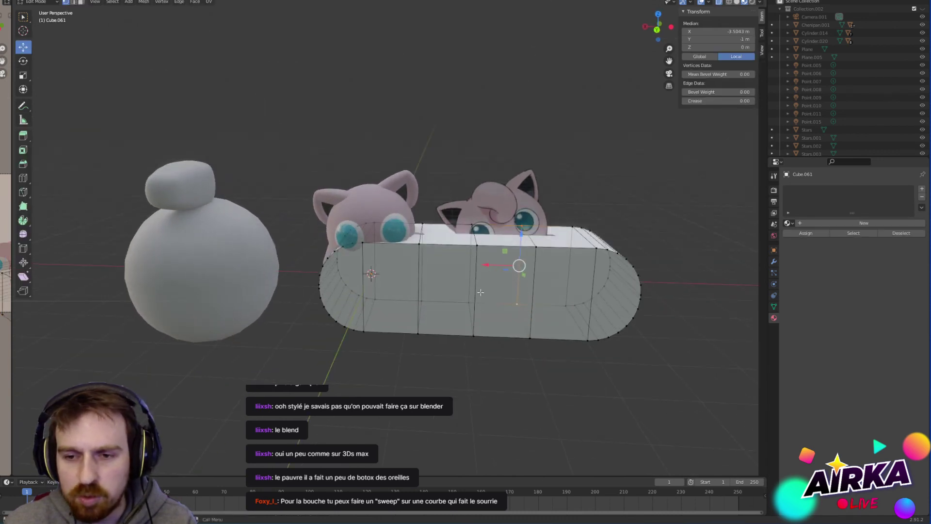
pyautogui.moveTo(504, 363); pyautogui.dragTo(499, 355, button='middle')
pyautogui.click(23, 178)
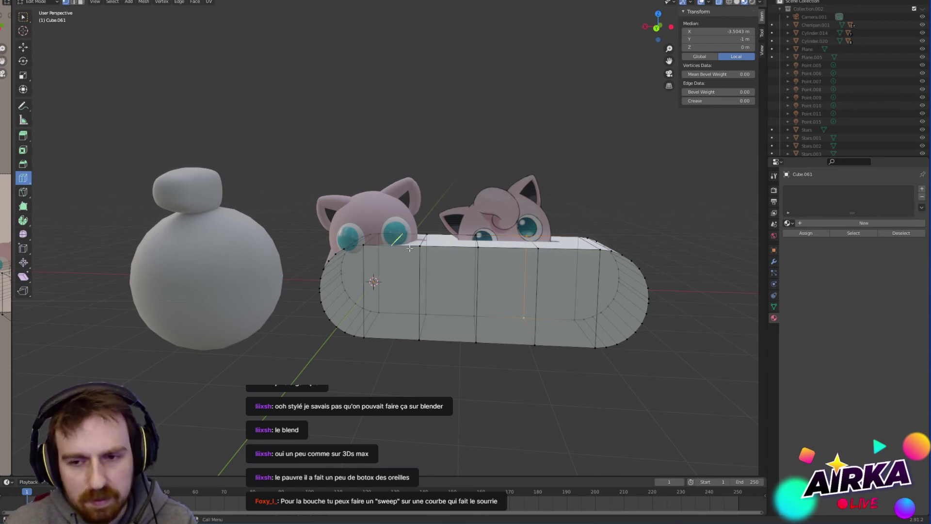
pyautogui.click(21, 48)
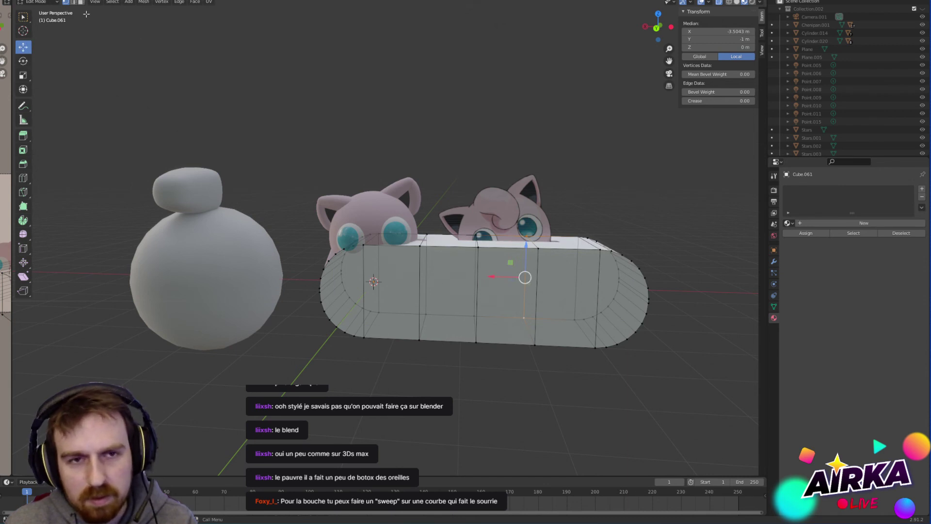
# Step: Try to move the edges of the capsule's cut nearest the 3D cursor along X, then undo the moves
pyautogui.press('2')
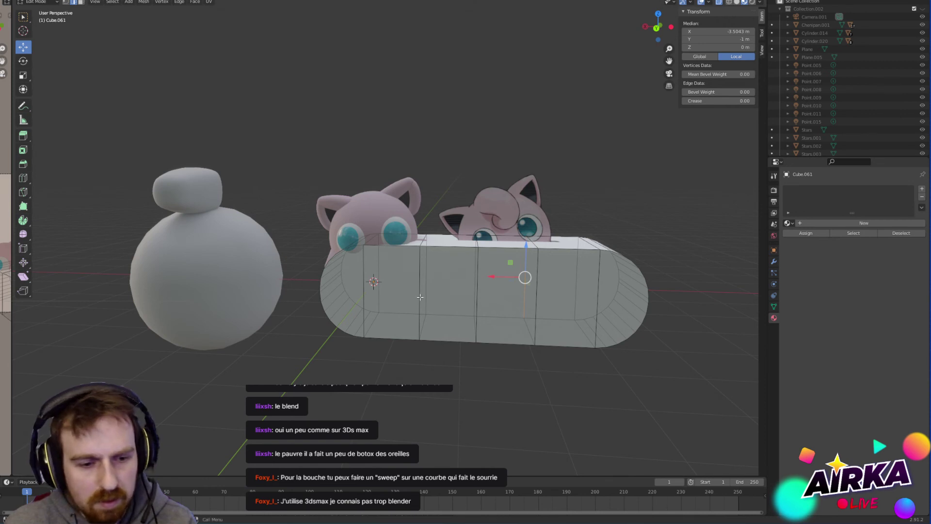
pyautogui.click(420, 296)
pyautogui.moveTo(420, 297); pyautogui.dragTo(451, 236, button='middle')
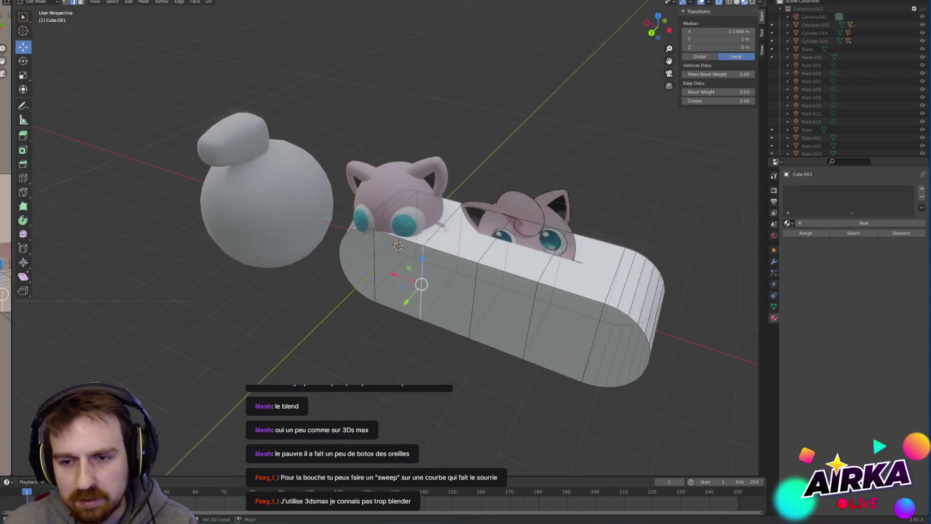
pyautogui.keyDown('shift'); pyautogui.click(442, 226); pyautogui.keyUp('shift')
pyautogui.keyDown('shift'); pyautogui.click(461, 232); pyautogui.keyUp('shift')
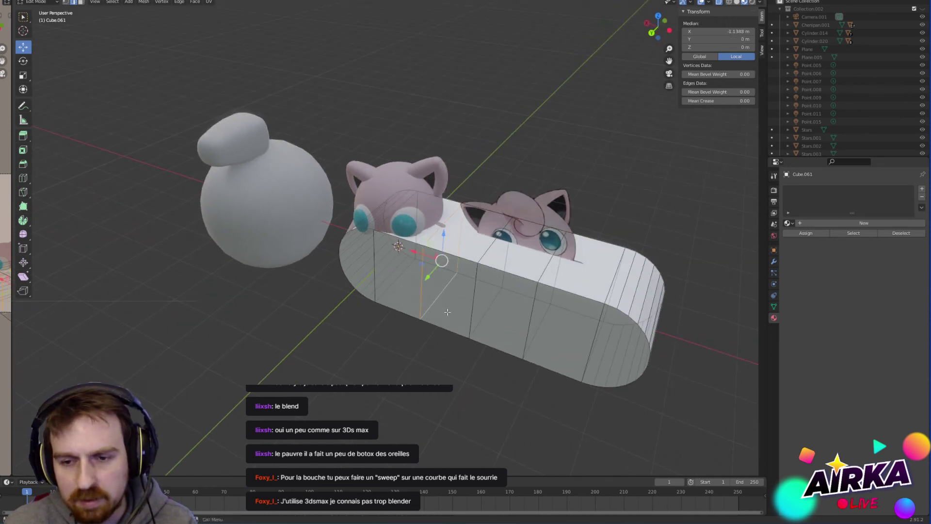
pyautogui.moveTo(447, 312); pyautogui.dragTo(479, 281, button='middle')
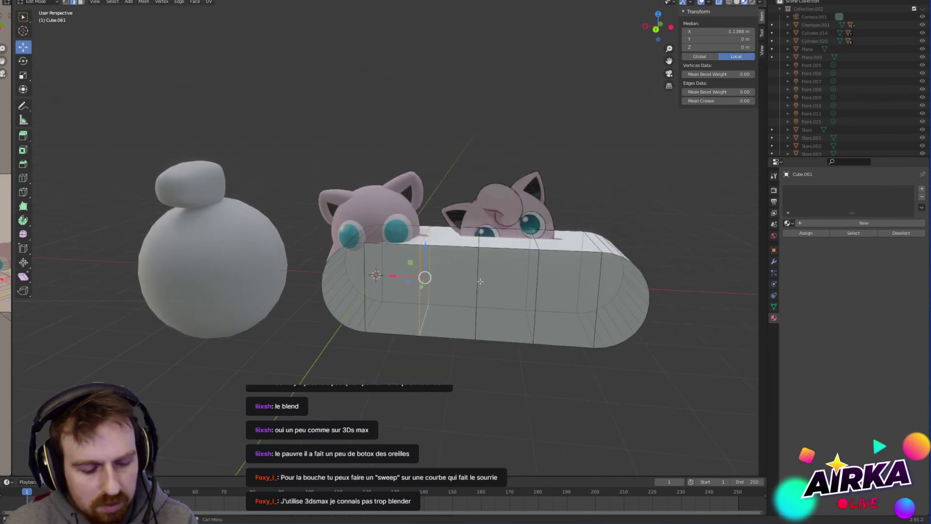
pyautogui.press('g')
pyautogui.press('x')
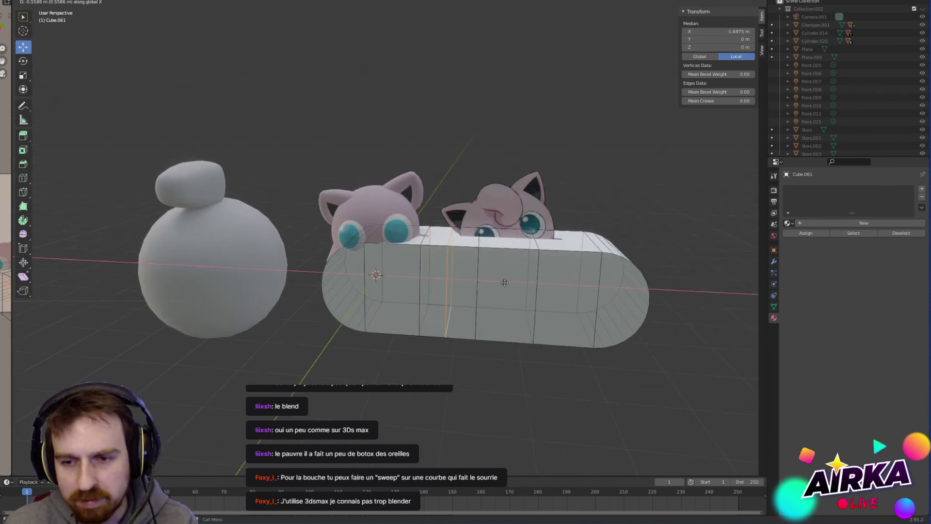
pyautogui.click(504, 282)
pyautogui.press('g')
pyautogui.press('x')
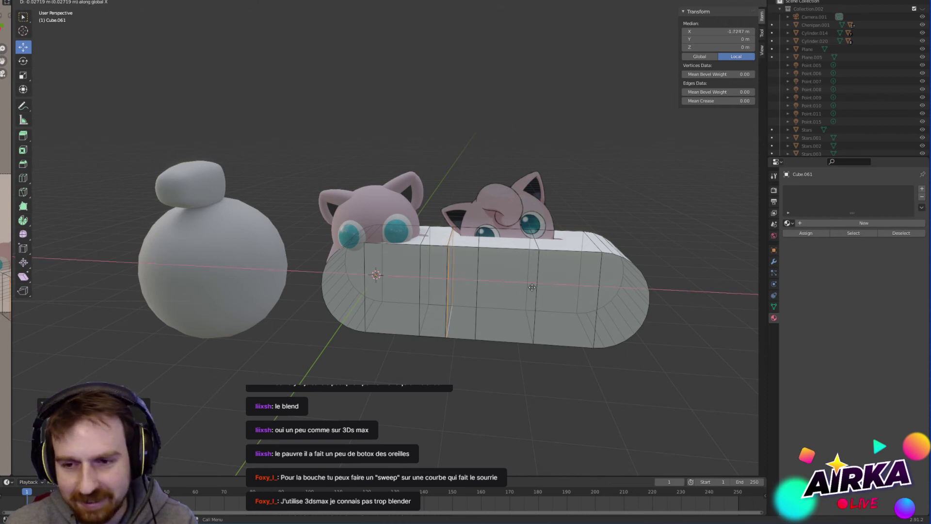
pyautogui.click(561, 292)
pyautogui.hotkey('ctrl', 'z')
pyautogui.hotkey('ctrl', 'z')
pyautogui.hotkey('ctrl', 'z')
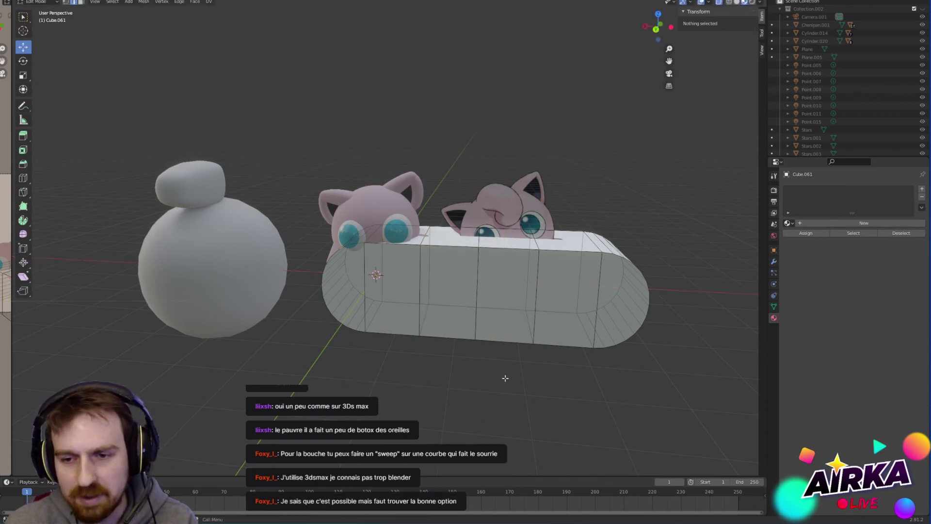
# Step: Try to move the vertical edges of the capsule's middle cut along Z, then undo the move
pyautogui.moveTo(505, 378); pyautogui.dragTo(490, 290, button='middle')
pyautogui.moveTo(481, 228)
pyautogui.mouseDown(button='middle')
pyautogui.moveTo(503, 243)
pyautogui.moveTo(490, 223)
pyautogui.mouseUp(button='middle')
pyautogui.keyDown('alt'); pyautogui.click(472, 334); pyautogui.keyUp('alt')
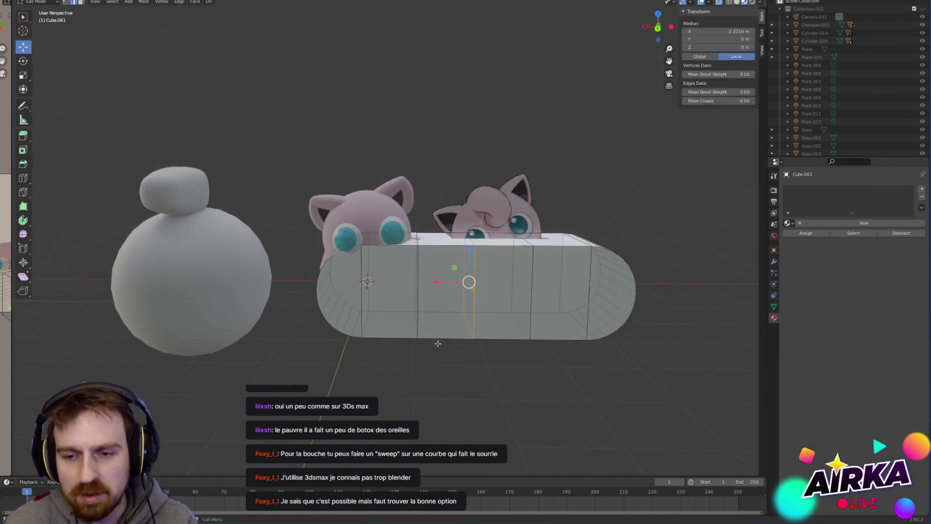
pyautogui.moveTo(468, 250)
pyautogui.mouseDown()
pyautogui.moveTo(469, 280)
pyautogui.moveTo(472, 262)
pyautogui.mouseUp()
pyautogui.hotkey('ctrl', 'z')
pyautogui.scroll(-1, 466, 274)
pyautogui.scroll(3, 472, 267)
pyautogui.hotkey('ctrl', 'z')
pyautogui.click(541, 414)
pyautogui.moveTo(540, 414); pyautogui.dragTo(530, 348, button='middle')
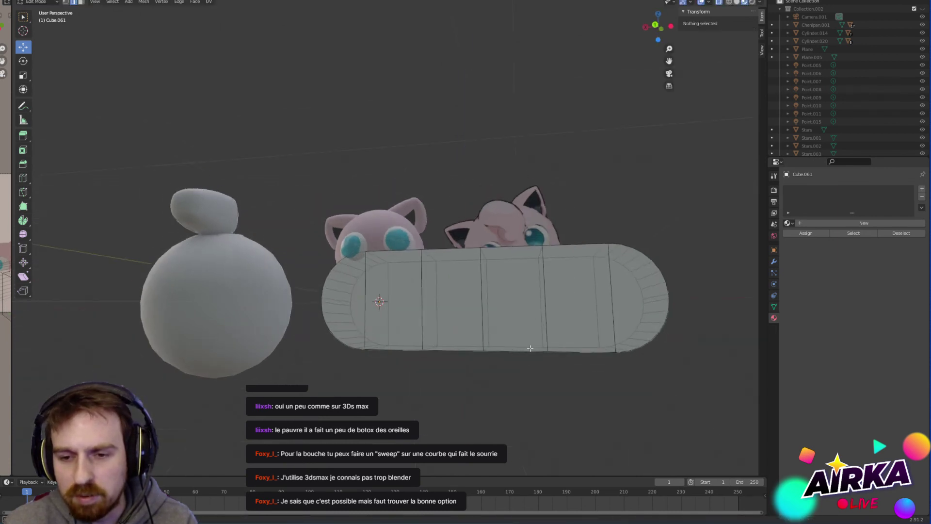
# Step: Try to subdivide the vertical edges of the three inner cuts on both sides of the capsule
pyautogui.moveTo(387, 277); pyautogui.dragTo(565, 323)
pyautogui.moveTo(565, 323); pyautogui.dragTo(573, 349, button='middle')
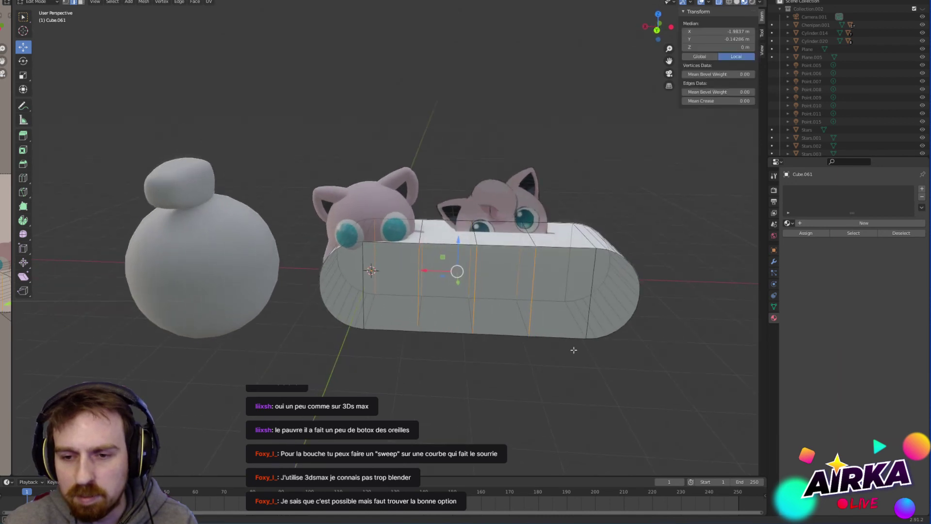
pyautogui.click(491, 376)
pyautogui.moveTo(490, 376); pyautogui.dragTo(447, 316, button='middle')
pyautogui.moveTo(398, 286); pyautogui.dragTo(532, 316)
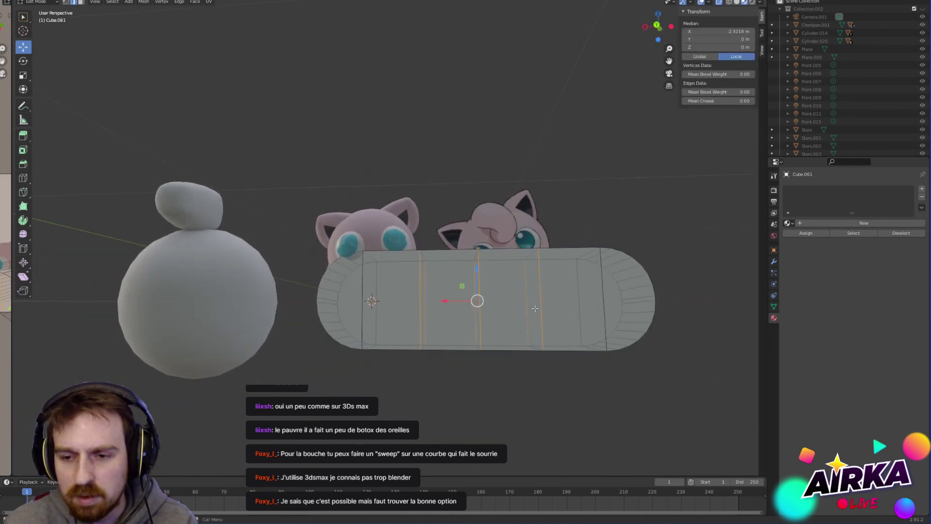
pyautogui.moveTo(532, 315); pyautogui.dragTo(463, 222, button='middle')
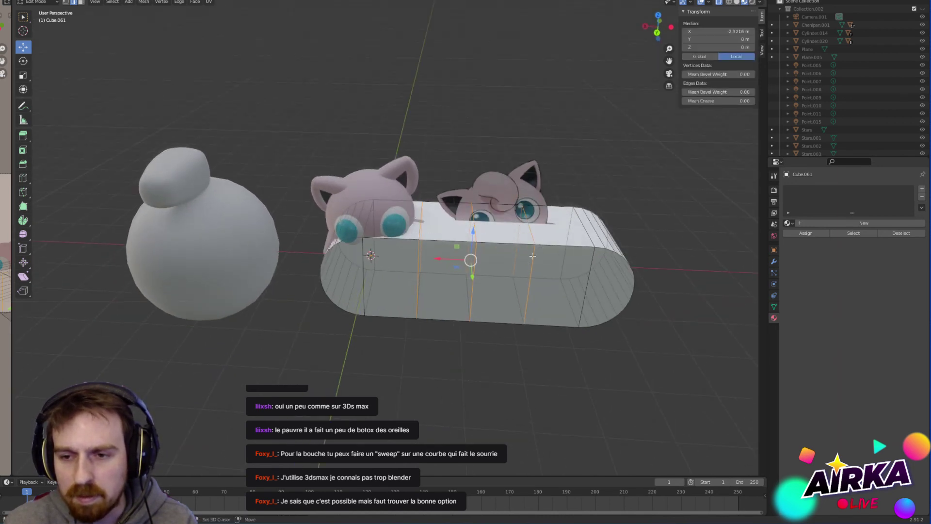
pyautogui.keyDown('shift'); pyautogui.moveTo(402, 284); pyautogui.dragTo(537, 304); pyautogui.keyUp('shift')
pyautogui.rightClick(467, 283)
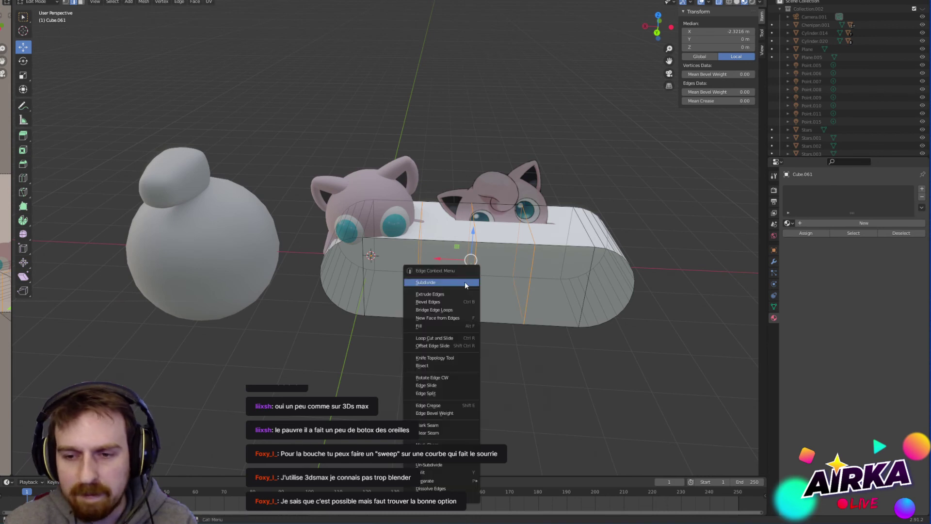
pyautogui.click(466, 282)
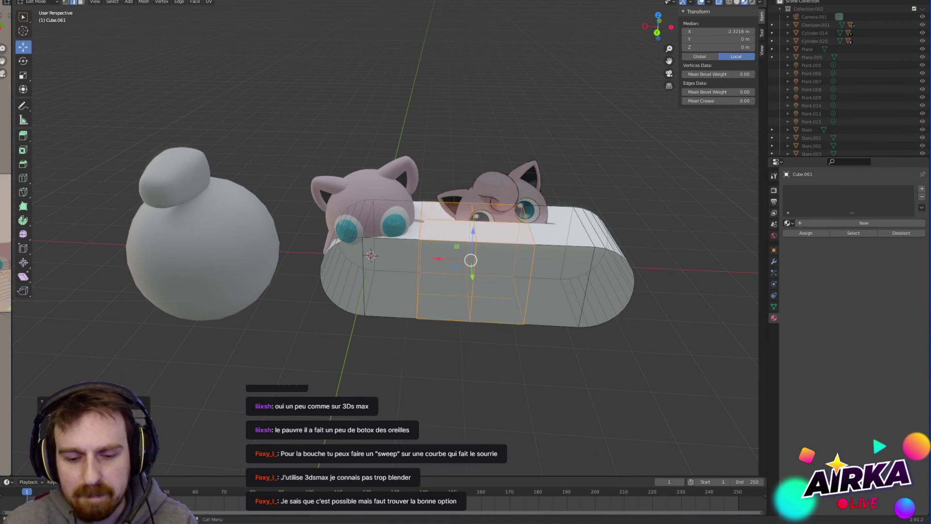
pyautogui.click(551, 392)
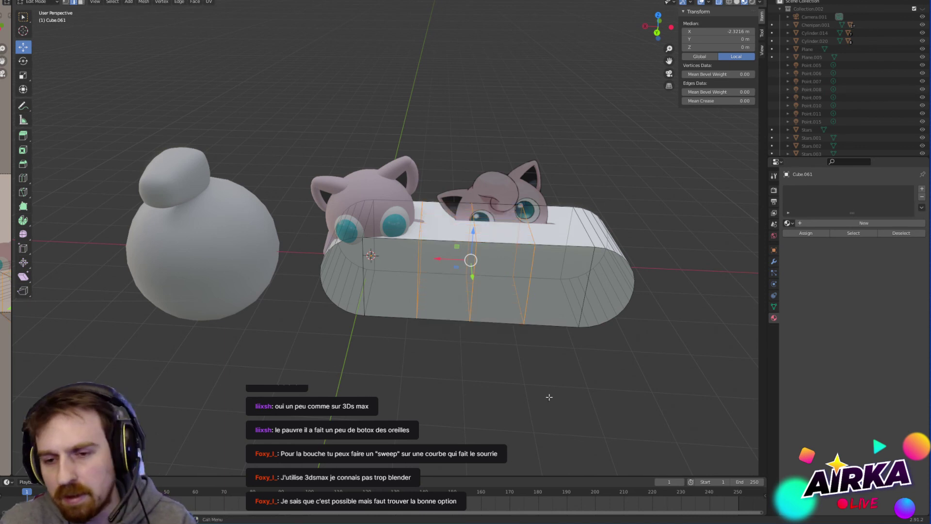
# Step: Leave mesh editing and delete the capsule object
pyautogui.moveTo(578, 395); pyautogui.dragTo(544, 354, button='middle')
pyautogui.press('Tab')
pyautogui.press('Delete')
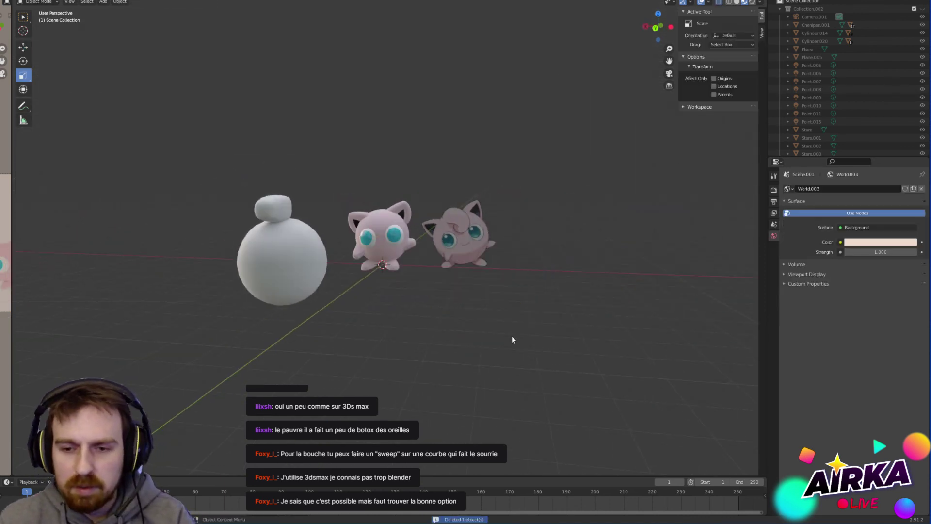
# Step: Add a cylinder with 32 vertices and move it about 3.91 m along Y, clear of the character
pyautogui.hotkey('shift', 'a')
pyautogui.moveTo(436, 296)
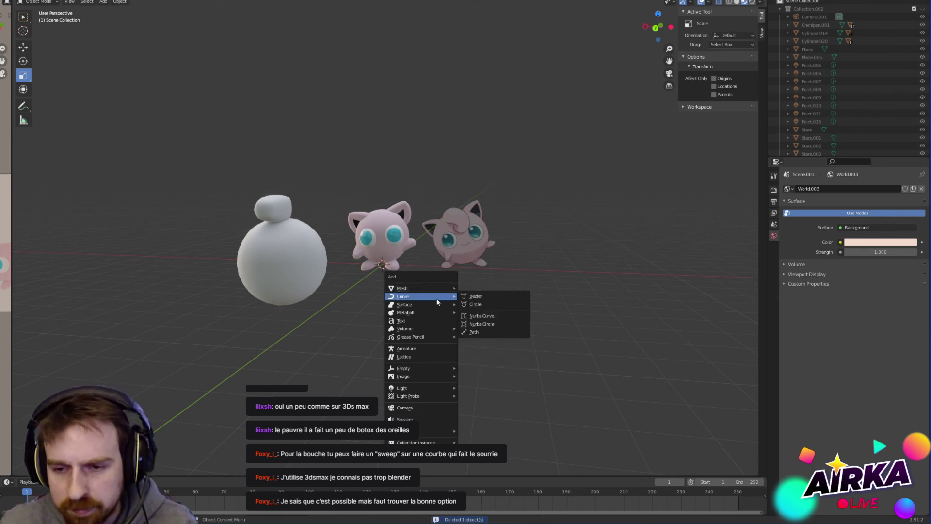
pyautogui.moveTo(426, 329)
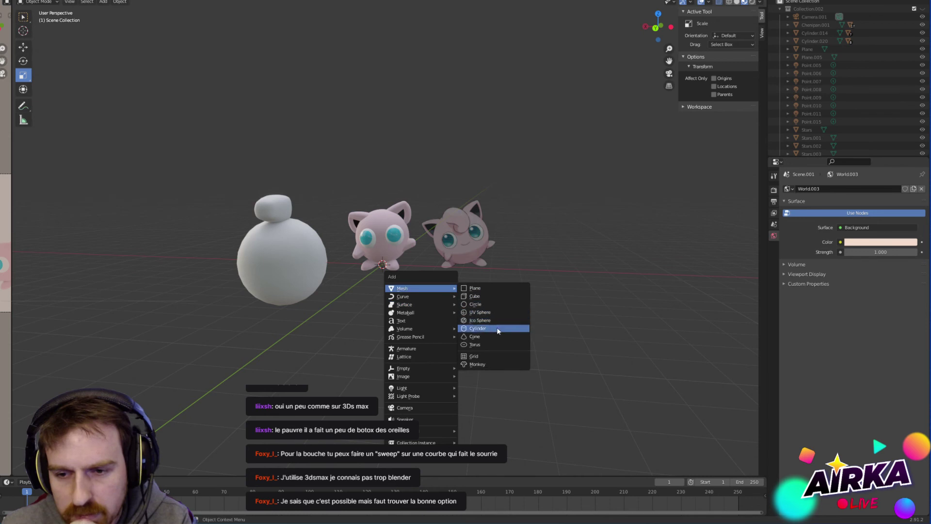
pyautogui.click(498, 328)
pyautogui.click(111, 372)
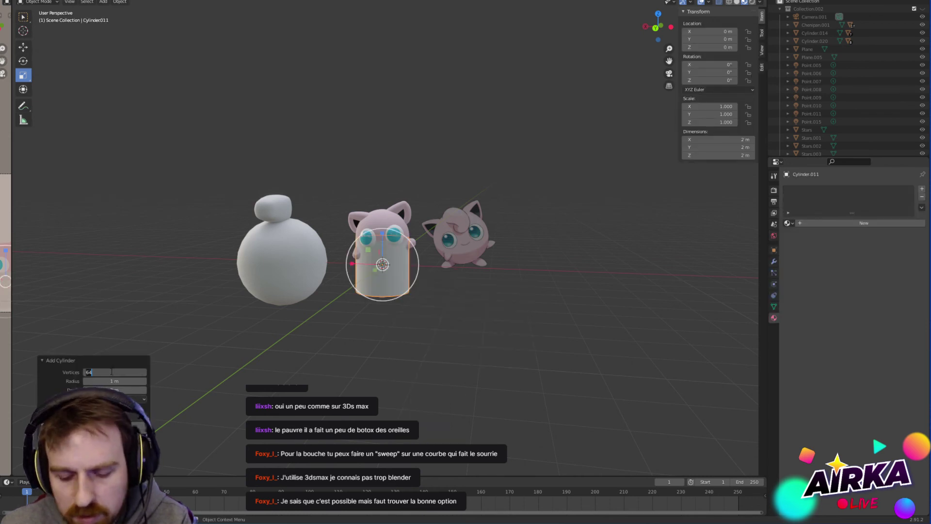
pyautogui.moveTo(443, 325); pyautogui.dragTo(438, 404, button='middle')
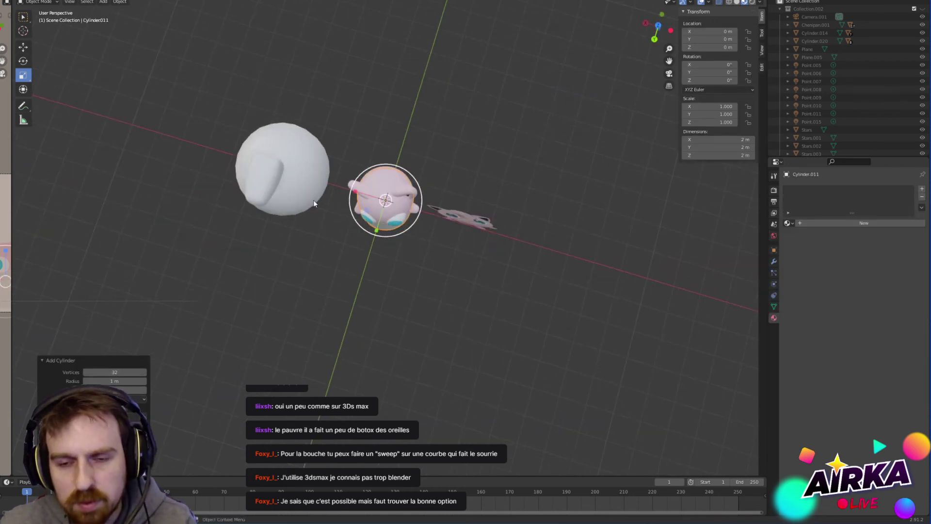
pyautogui.click(23, 47)
pyautogui.moveTo(380, 231); pyautogui.dragTo(366, 336)
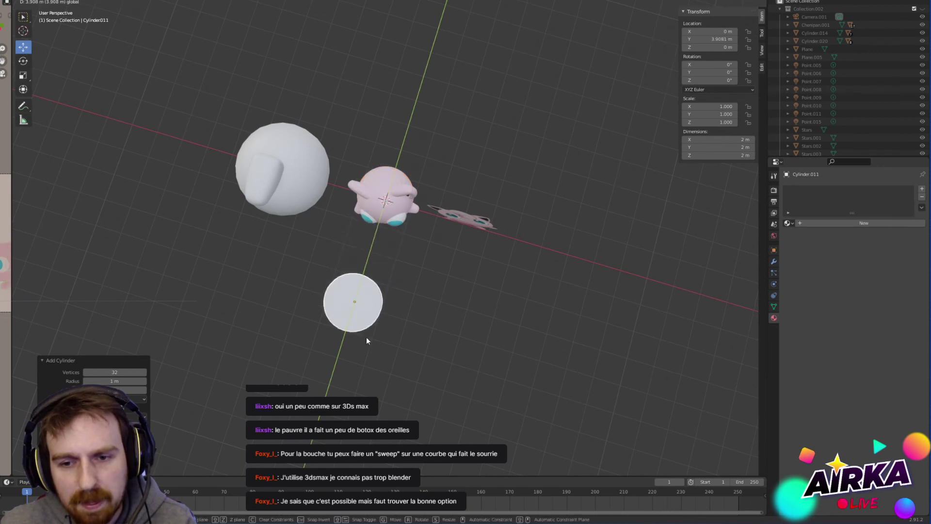
# Step: Switch to the top orthographic view and frame the cylinder closely
pyautogui.press('Tab')
pyautogui.scroll(5, 347, 369)
pyautogui.moveTo(347, 368); pyautogui.dragTo(481, 111, button='middle')
pyautogui.moveTo(656, 32); pyautogui.dragTo(658, 24)
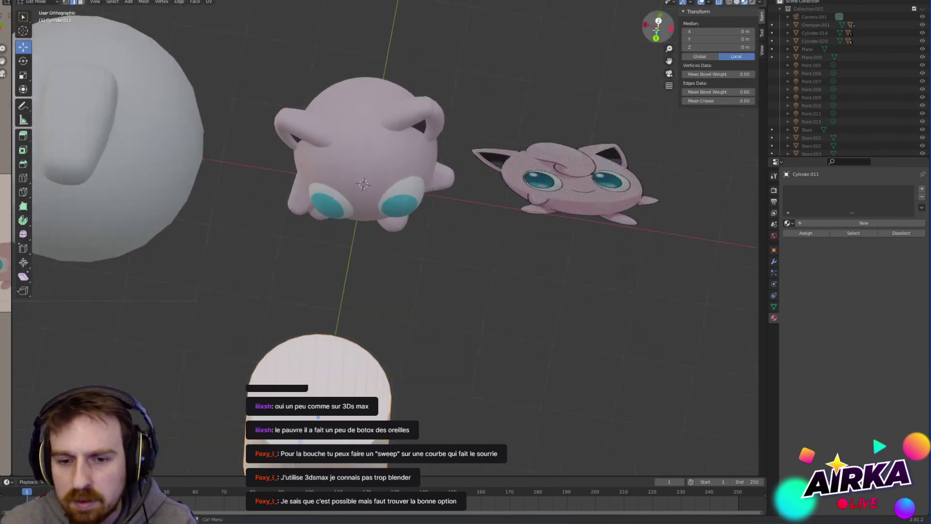
pyautogui.click(658, 20)
pyautogui.keyDown('shift'); pyautogui.moveTo(463, 46); pyautogui.dragTo(440, 215, button='middle'); pyautogui.keyUp('shift')
pyautogui.scroll(3, 439, 214)
pyautogui.press('Tab')
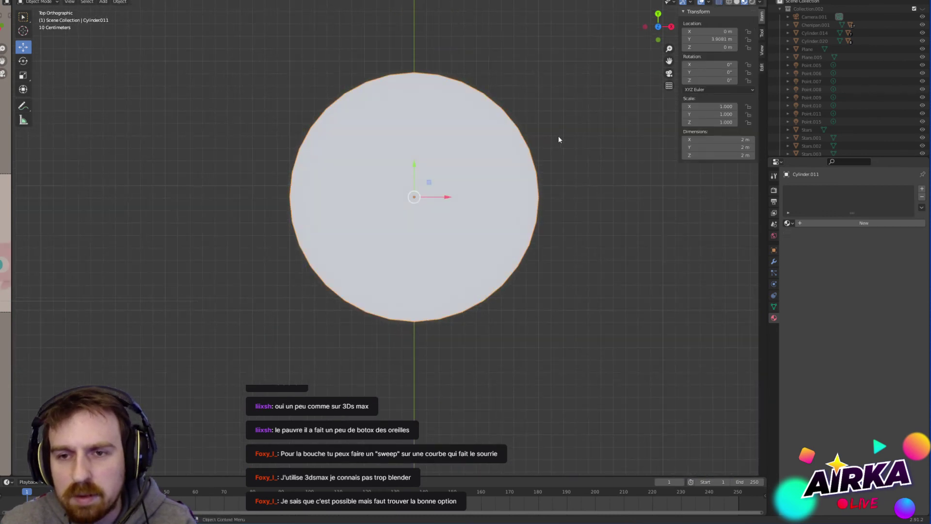
pyautogui.hotkey('alt', 'h')
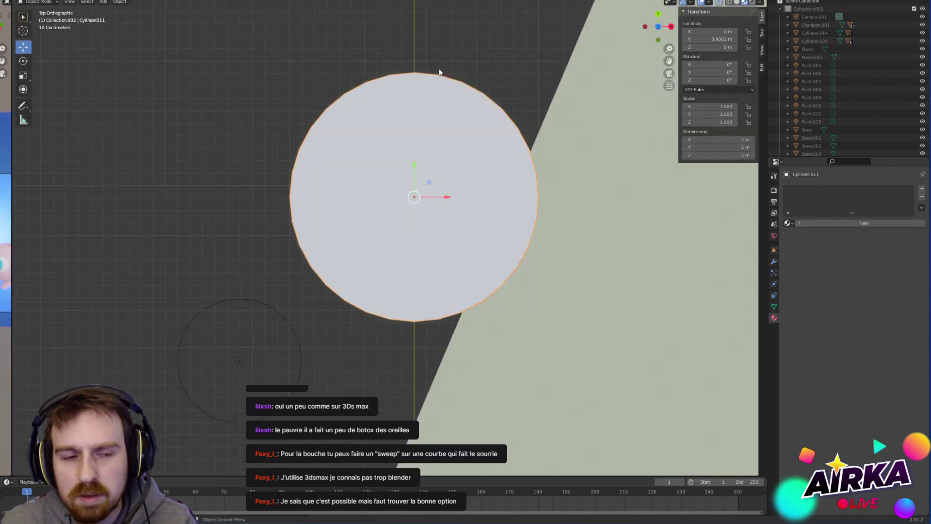
pyautogui.hotkey('ctrl', 'z')
pyautogui.press('Tab')
pyautogui.scroll(-8, 501, 238)
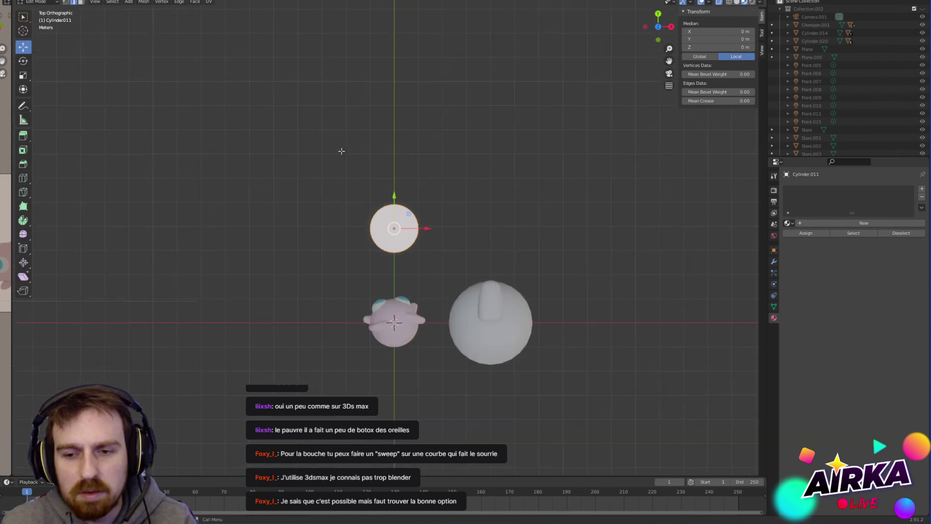
pyautogui.scroll(4, 501, 238)
pyautogui.scroll(4, 500, 238)
pyautogui.press('Tab')
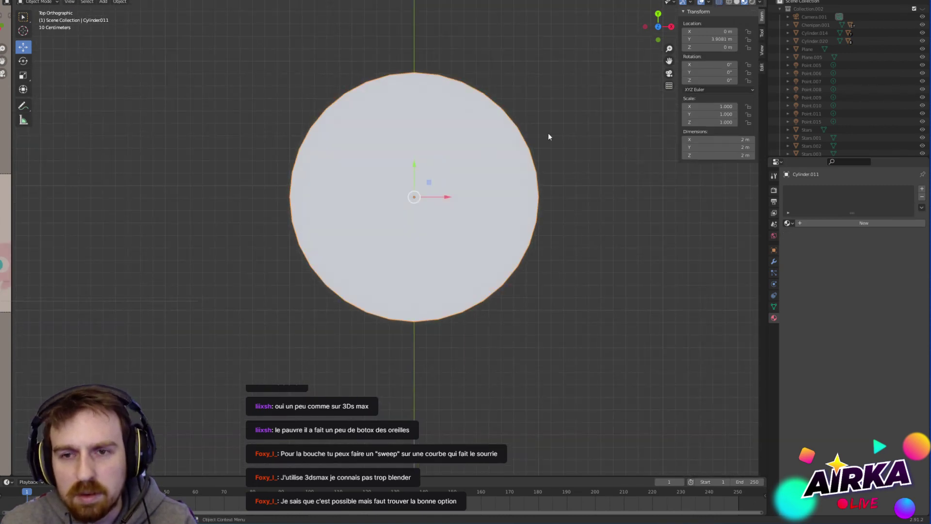
pyautogui.moveTo(551, 16); pyautogui.dragTo(397, 357)
pyautogui.hotkey('alt', 'h')
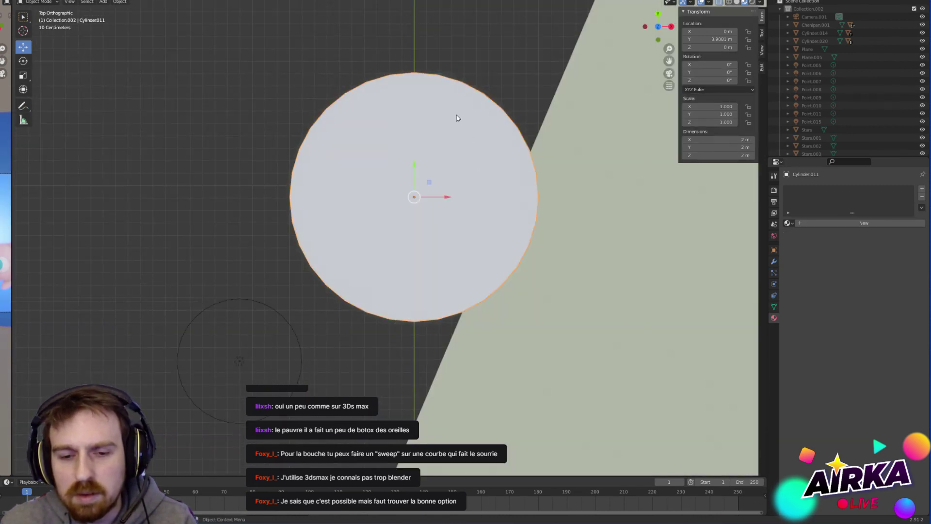
pyautogui.hotkey('ctrl', 'z')
pyautogui.hotkey('ctrl', 'z')
pyautogui.keyDown('shift'); pyautogui.moveTo(579, 152); pyautogui.dragTo(523, 185, button='middle'); pyautogui.keyUp('shift')
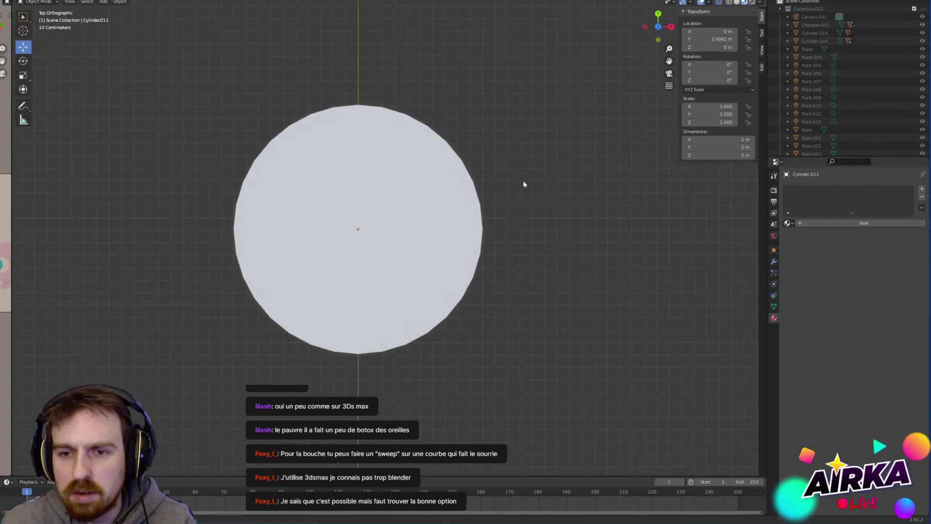
pyautogui.click(401, 181)
pyautogui.hotkey('alt', 'h')
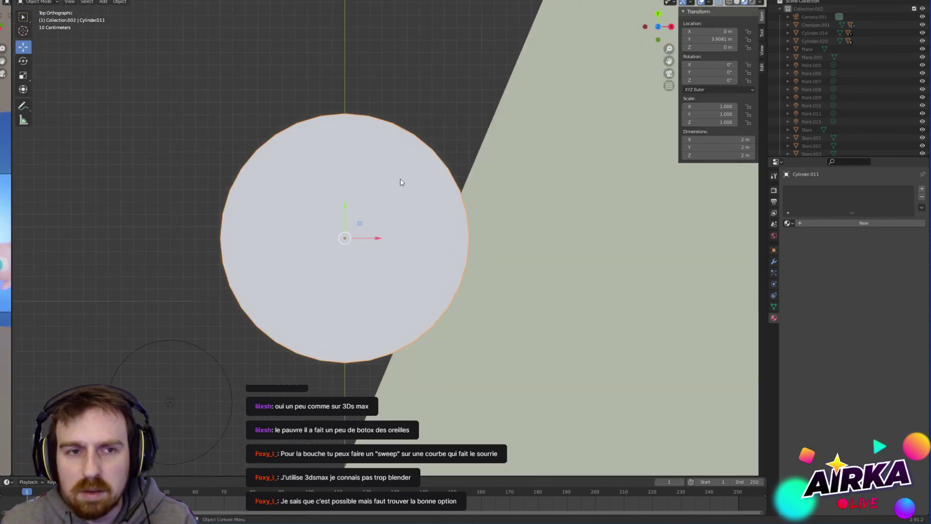
pyautogui.hotkey('ctrl', 'z')
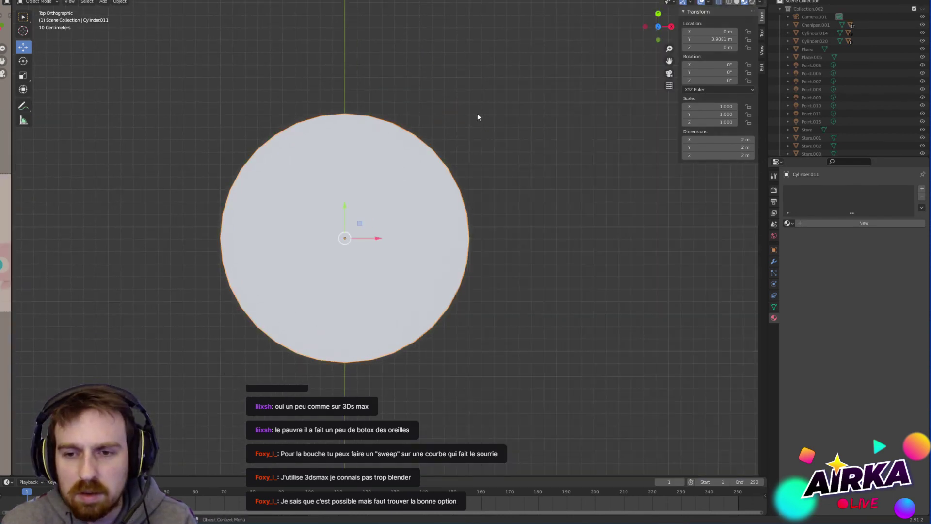
# Step: Edit the cylinder's mesh and select its vertices from the Y axis to the positive X side, on both caps
pyautogui.press('Tab')
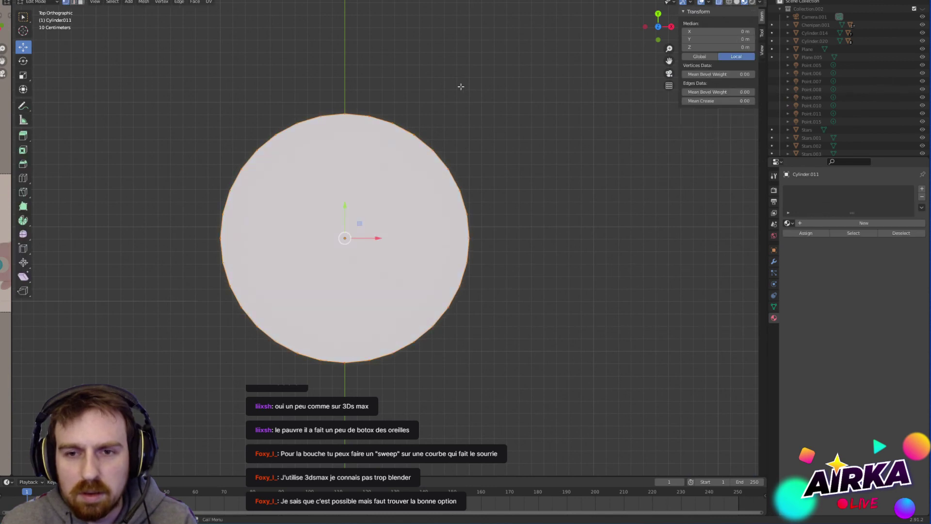
pyautogui.moveTo(460, 86); pyautogui.dragTo(343, 443)
pyautogui.scroll(-3, 443, 257)
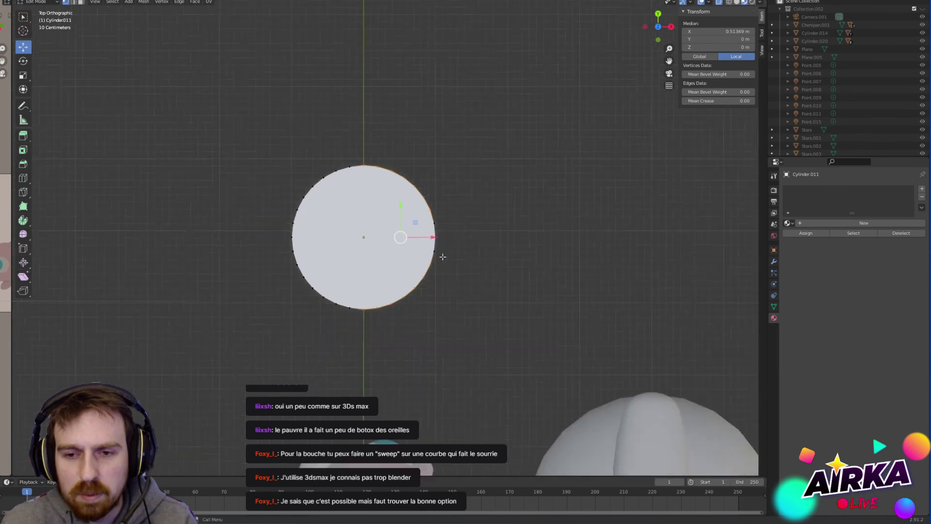
pyautogui.scroll(2, 443, 249)
# Step: Try to delete the cylinder's vertices lying on the Y axis and fill the remaining outline
pyautogui.moveTo(339, 103); pyautogui.dragTo(364, 396)
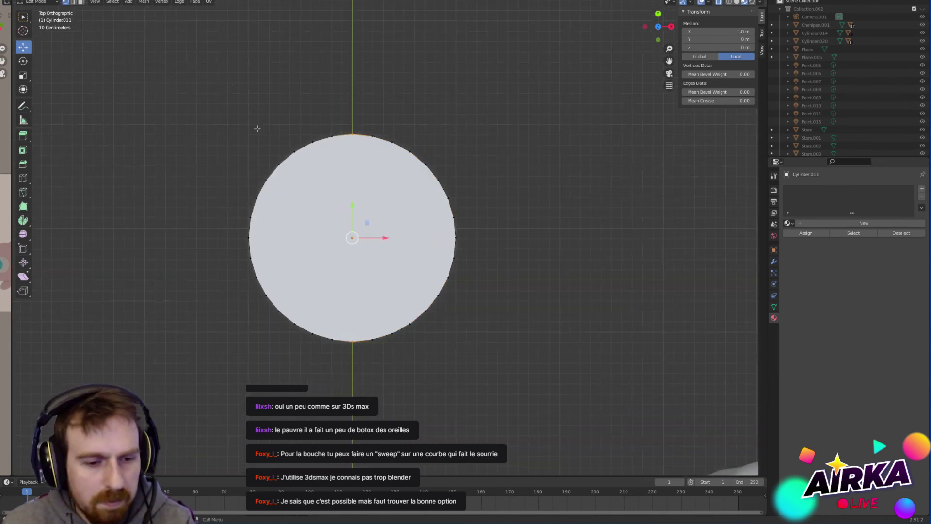
pyautogui.press('x')
pyautogui.click(353, 203)
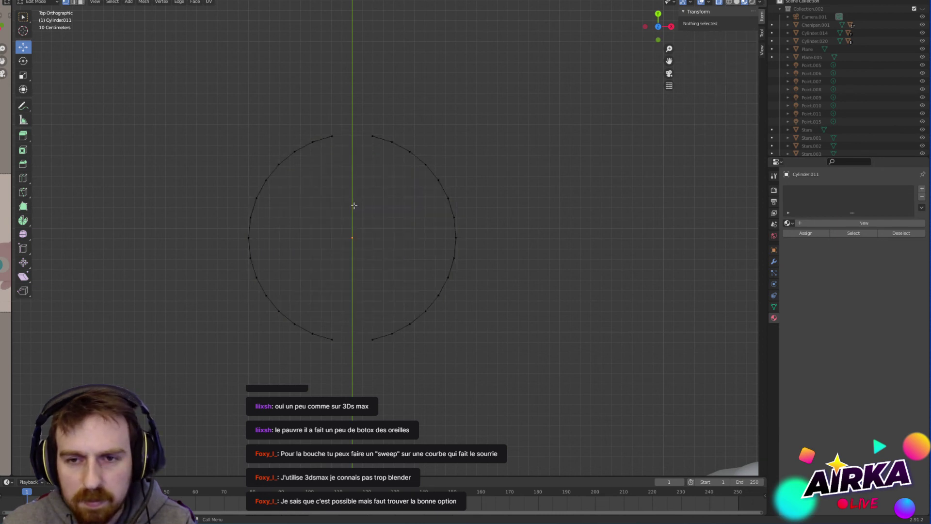
pyautogui.press('a')
pyautogui.press('f')
pyautogui.moveTo(340, 189); pyautogui.dragTo(352, 153, button='middle')
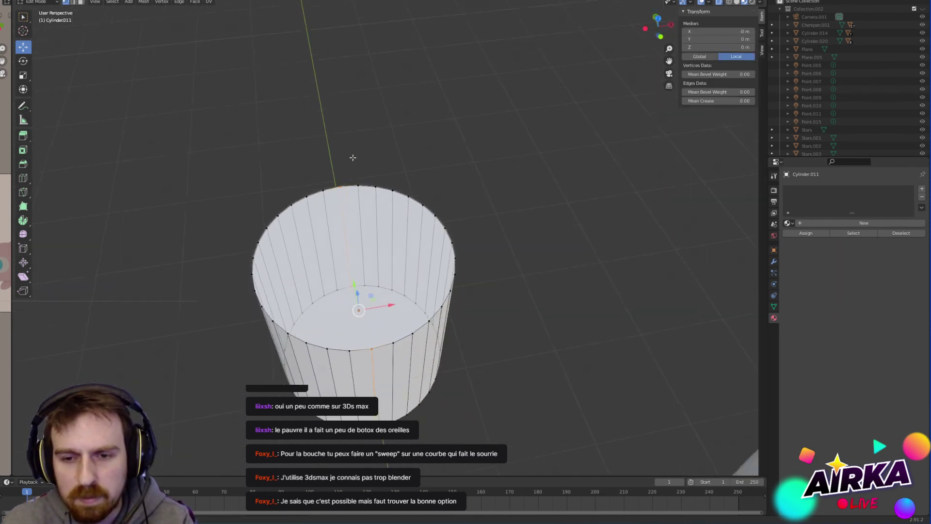
# Step: Delete the cylinder's vertices lying on the Y axis, splitting its wall into two separate halves
pyautogui.press('x')
pyautogui.click(352, 158)
pyautogui.moveTo(402, 204); pyautogui.dragTo(390, 166, button='middle')
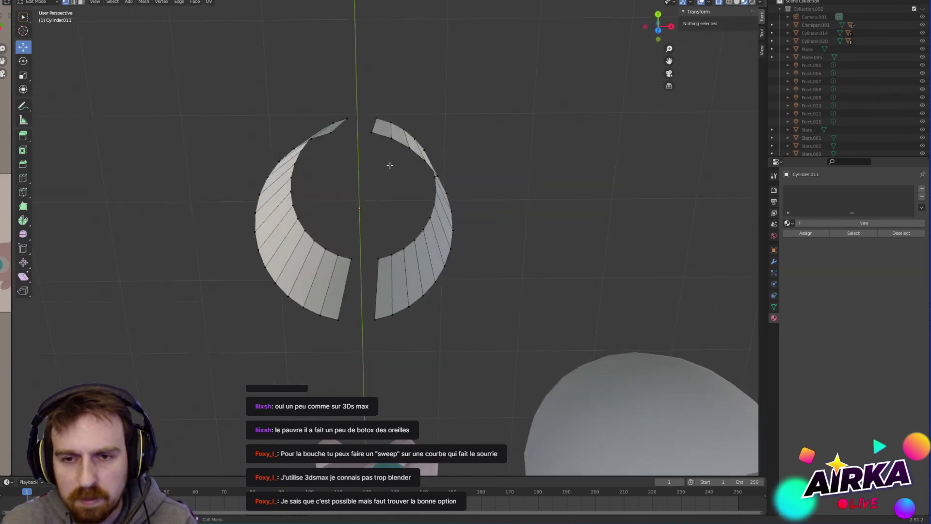
pyautogui.click(22, 178)
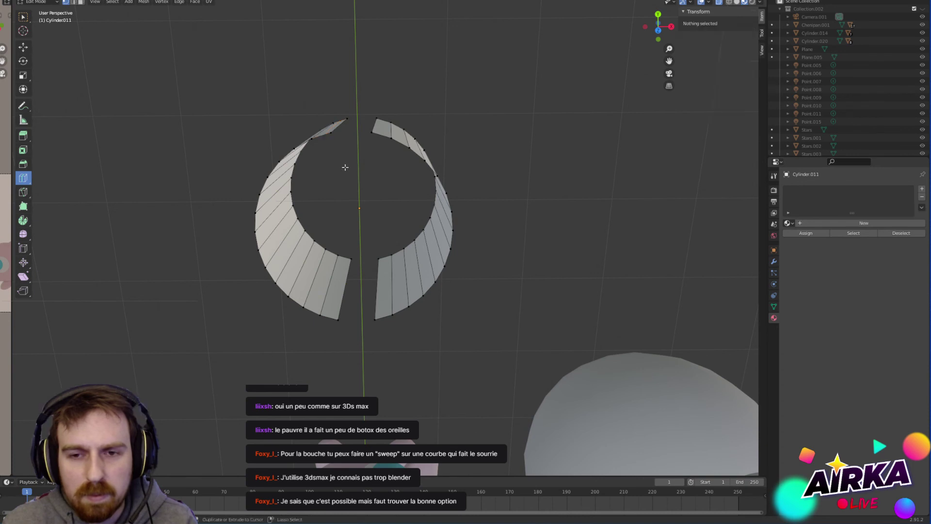
pyautogui.moveTo(344, 167); pyautogui.dragTo(414, 165, button='middle')
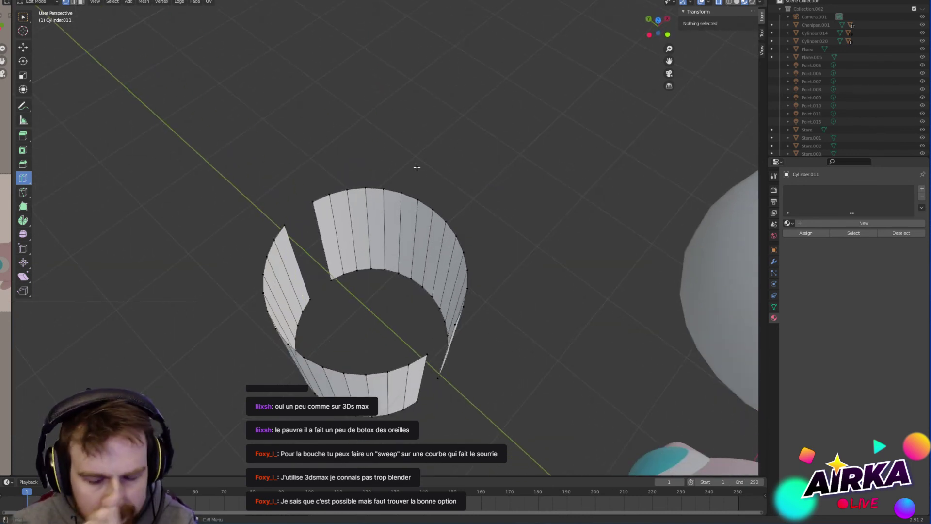
# Step: Leave mesh editing and delete the split cylinder from the scene
pyautogui.press('Tab')
pyautogui.scroll(-3, 433, 254)
pyautogui.press('Delete')
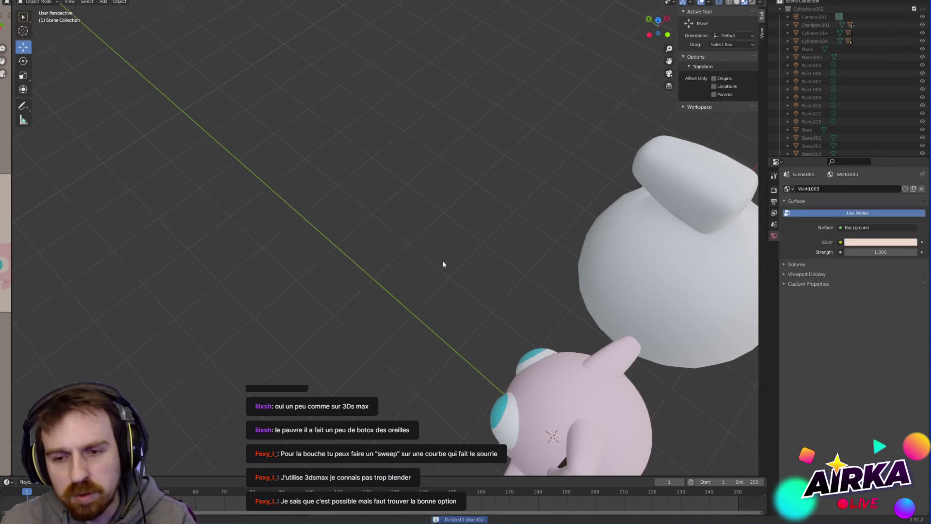
# Step: Add a Bezier curve and move it about 3.33 m along Y, clear of the character
pyautogui.moveTo(442, 260); pyautogui.dragTo(493, 265, button='middle')
pyautogui.hotkey('shift', 'a')
pyautogui.moveTo(524, 246)
pyautogui.click(562, 255)
pyautogui.press('g')
pyautogui.press('y')
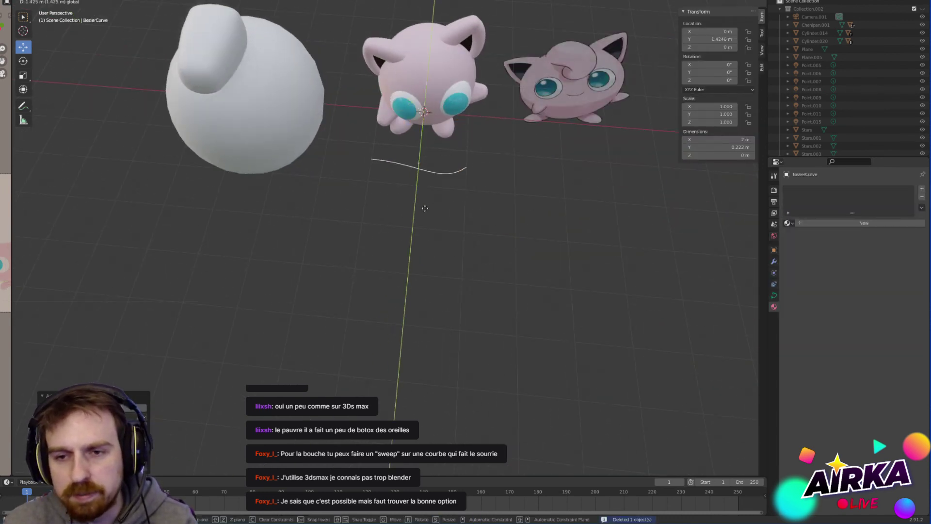
pyautogui.click(426, 255)
# Step: Edit the Bezier curve in the top orthographic view and rotate its positive-X end point clockwise to form a single arch
pyautogui.scroll(4, 426, 255)
pyautogui.scroll(-5, 463, 224)
pyautogui.scroll(6, 466, 266)
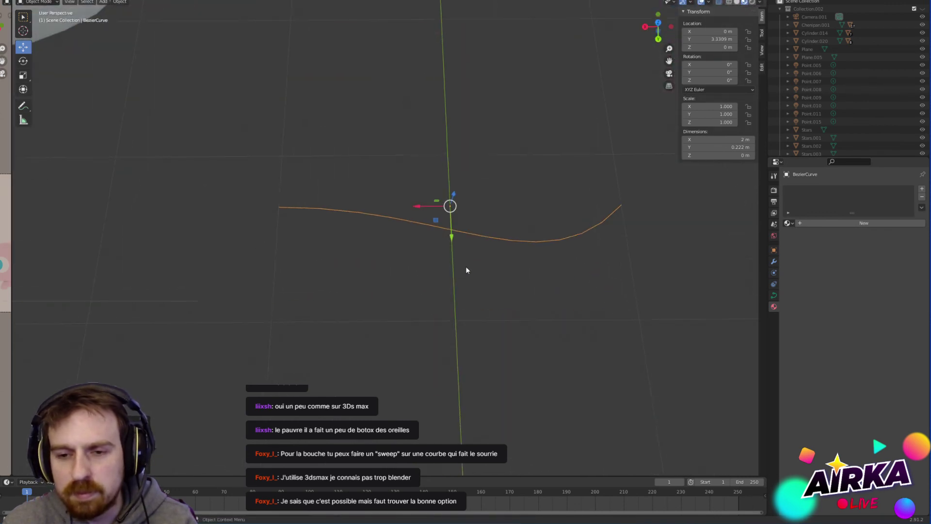
pyautogui.press('Tab')
pyautogui.click(258, 178)
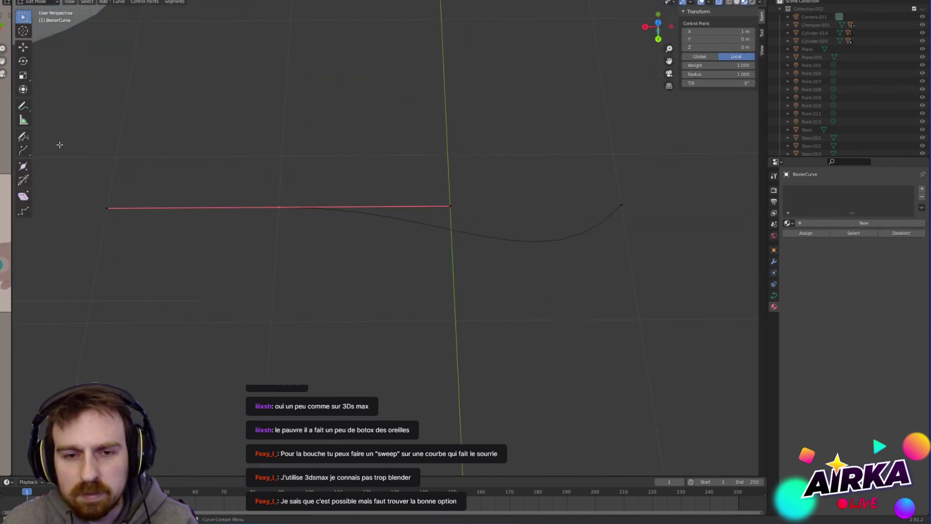
pyautogui.click(24, 62)
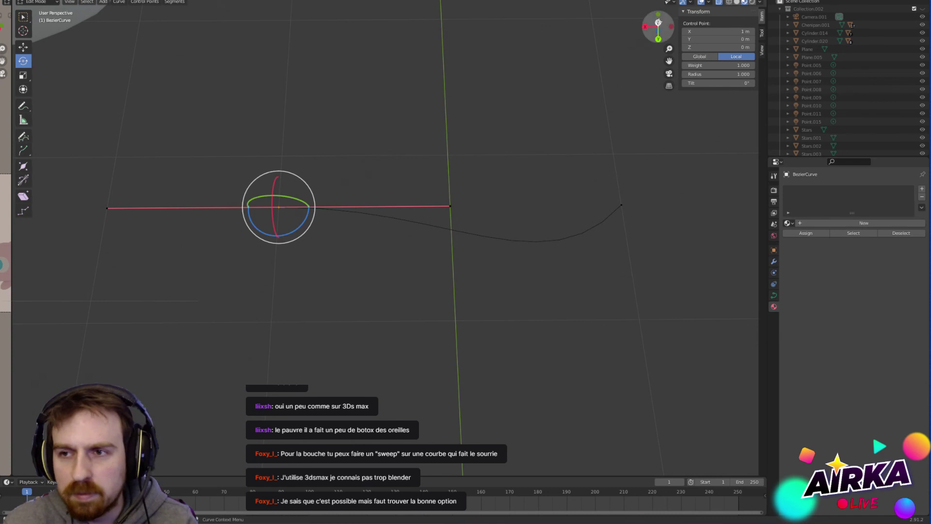
pyautogui.click(658, 23)
pyautogui.scroll(-4, 558, 338)
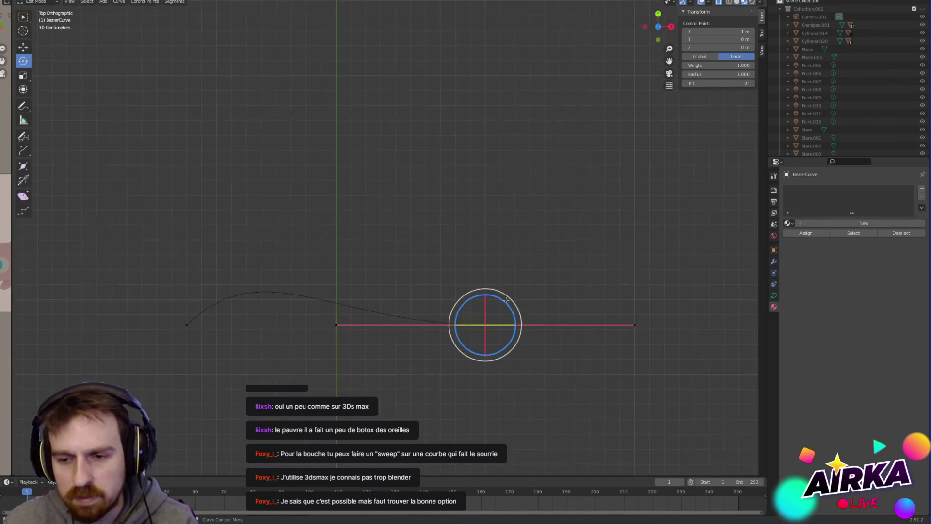
pyautogui.moveTo(510, 306)
pyautogui.mouseDown()
pyautogui.moveTo(516, 318)
pyautogui.moveTo(508, 316)
pyautogui.mouseUp()
pyautogui.press('Escape')
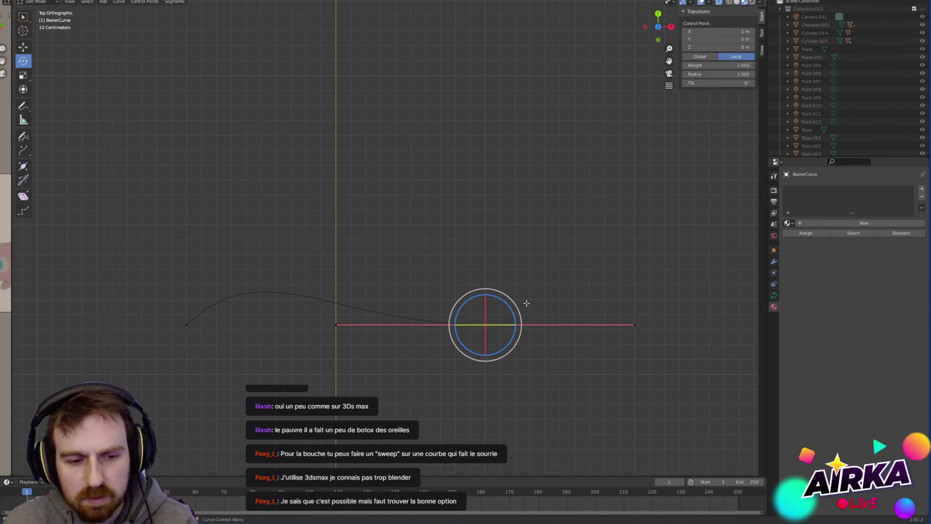
pyautogui.moveTo(504, 300); pyautogui.dragTo(519, 315)
# Step: Move both end points of the curve about 0.36 m along positive Y
pyautogui.click(186, 324)
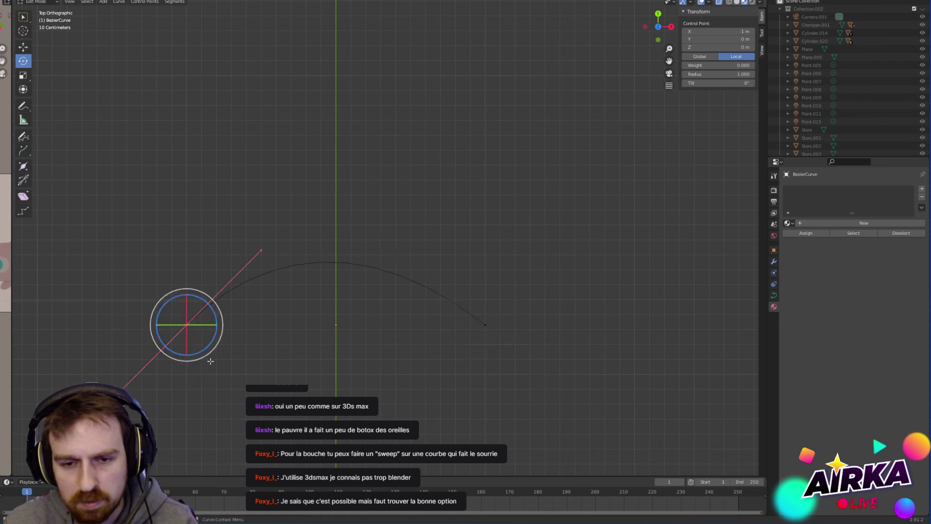
pyautogui.click(23, 48)
pyautogui.moveTo(184, 284); pyautogui.dragTo(186, 230)
pyautogui.click(482, 312)
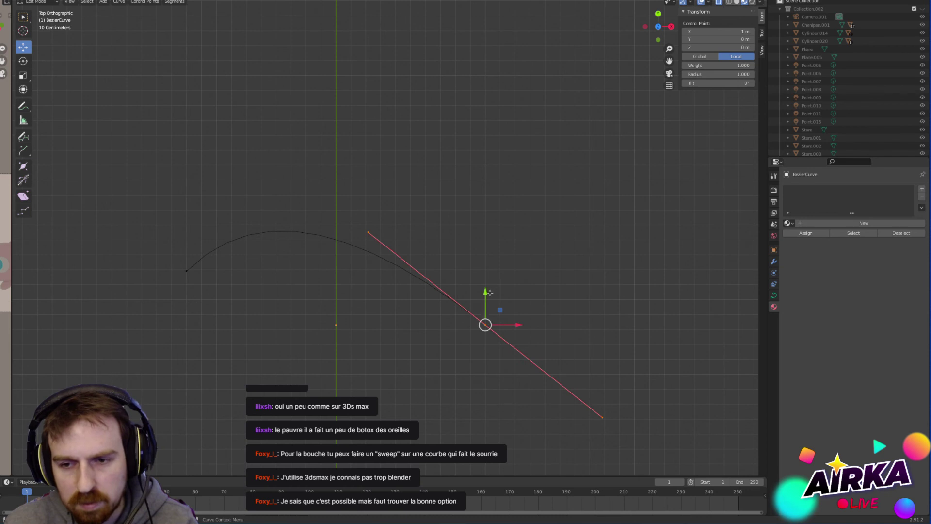
pyautogui.moveTo(489, 293); pyautogui.dragTo(489, 236)
pyautogui.click(496, 236)
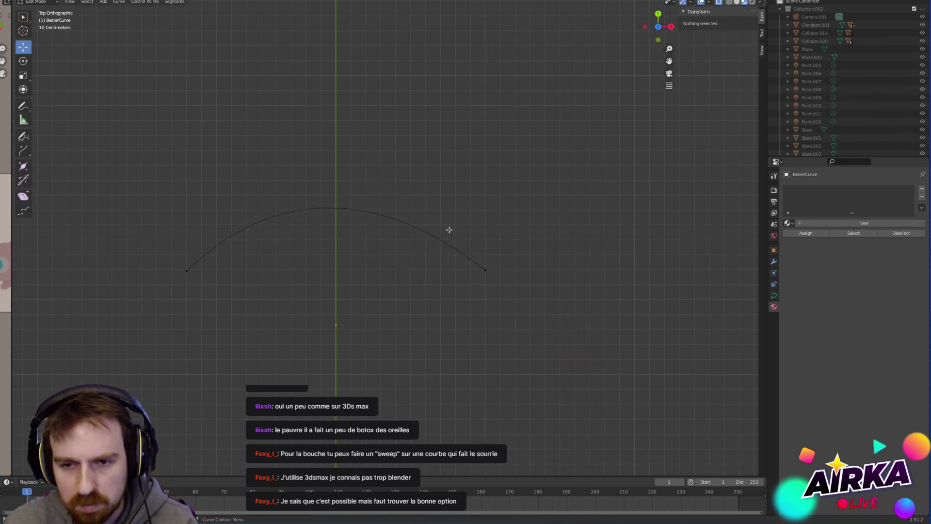
# Step: Lower the inner handles of both end points to flatten the curve into a shallow, symmetrical arch
pyautogui.click(485, 269)
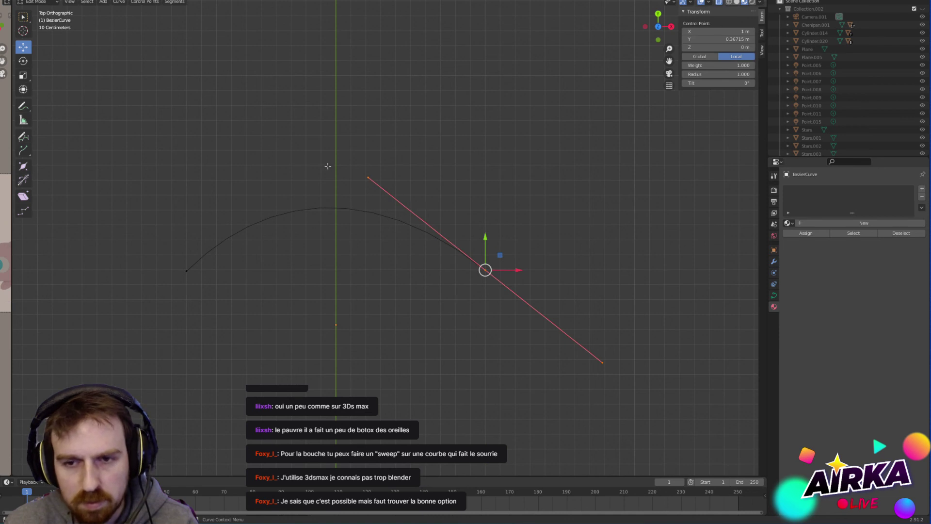
pyautogui.moveTo(383, 158); pyautogui.dragTo(429, 211)
pyautogui.click(186, 270)
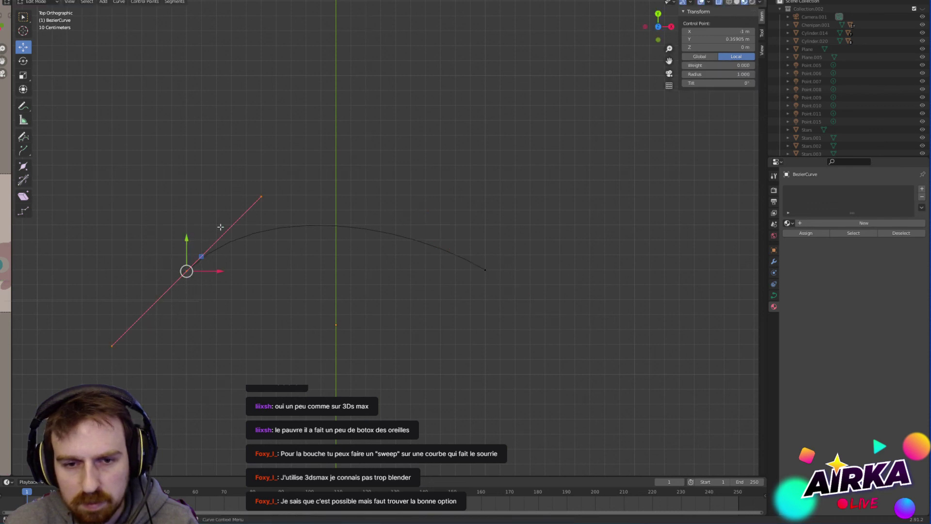
pyautogui.click(262, 196)
pyautogui.moveTo(274, 183); pyautogui.dragTo(274, 212)
pyautogui.keyDown('shift'); pyautogui.click(485, 270); pyautogui.keyUp('shift')
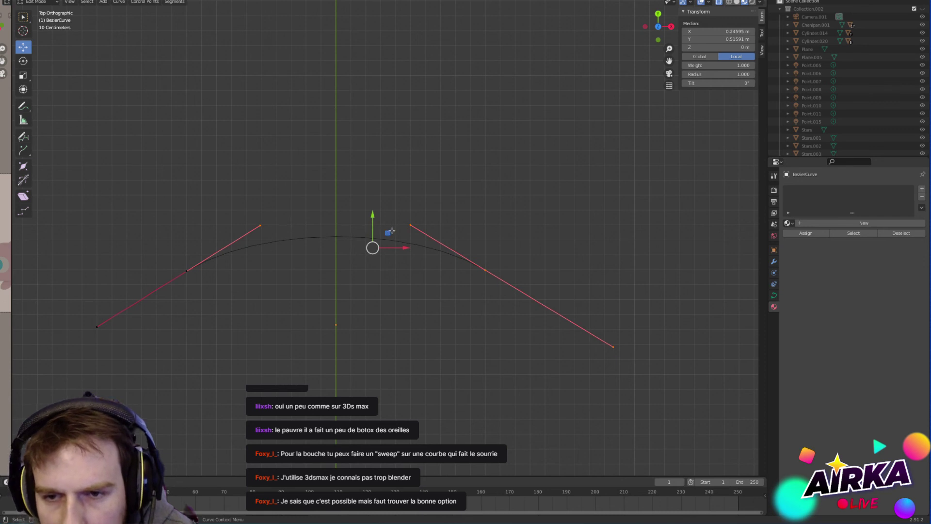
pyautogui.click(443, 205)
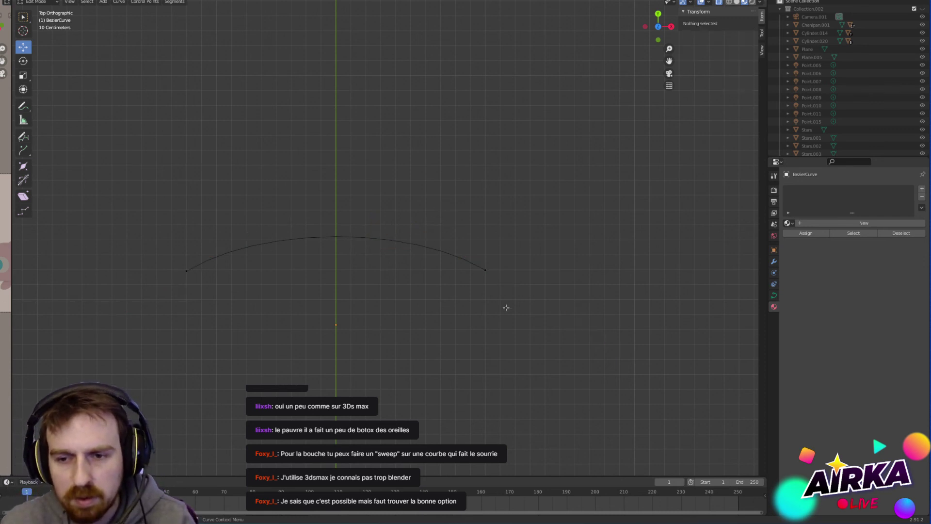
# Step: Return to object mode and set the curve's geometry Extrude value to 0.16 m
pyautogui.scroll(-4, 499, 308)
pyautogui.scroll(2, 359, 236)
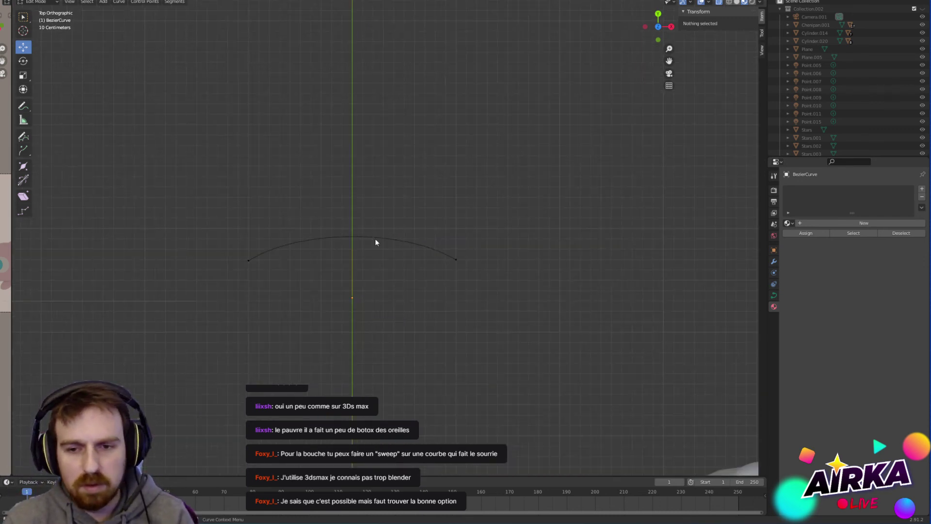
pyautogui.press('Tab')
pyautogui.click(773, 295)
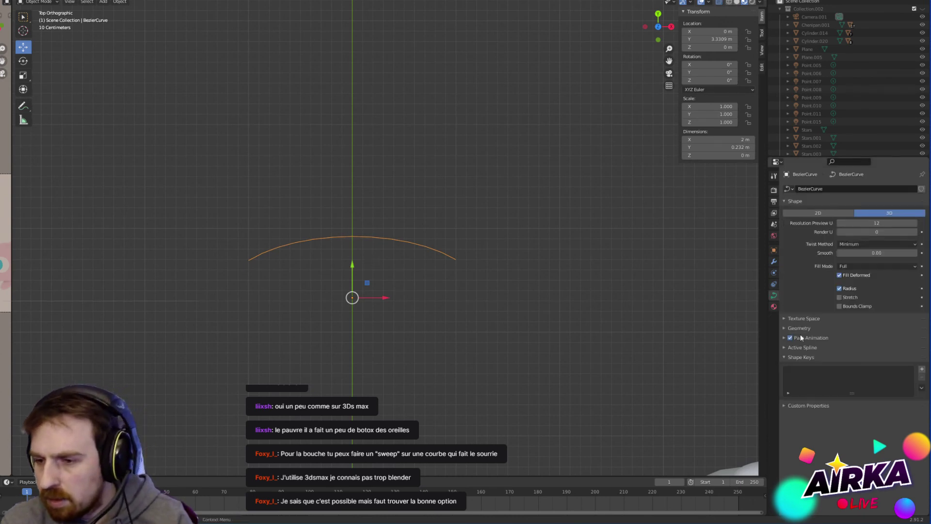
pyautogui.click(782, 326)
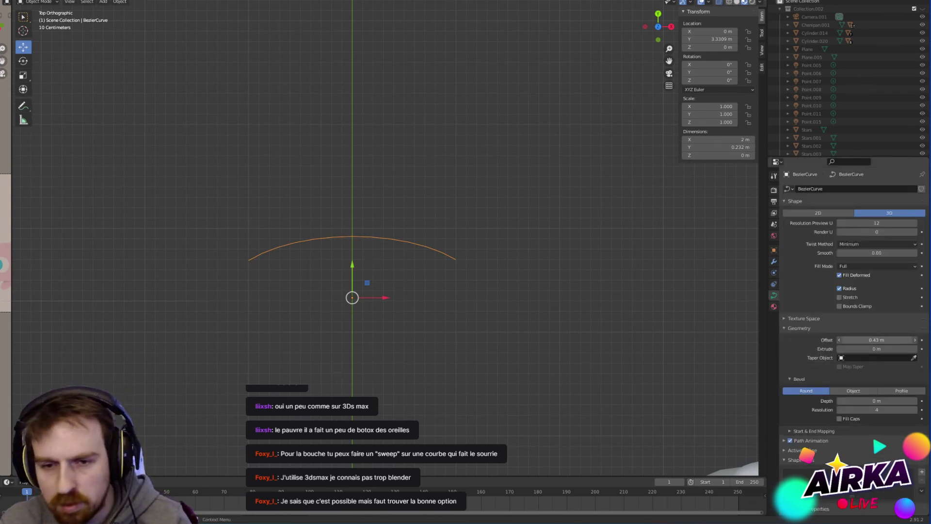
pyautogui.moveTo(868, 348); pyautogui.dragTo(887, 348)
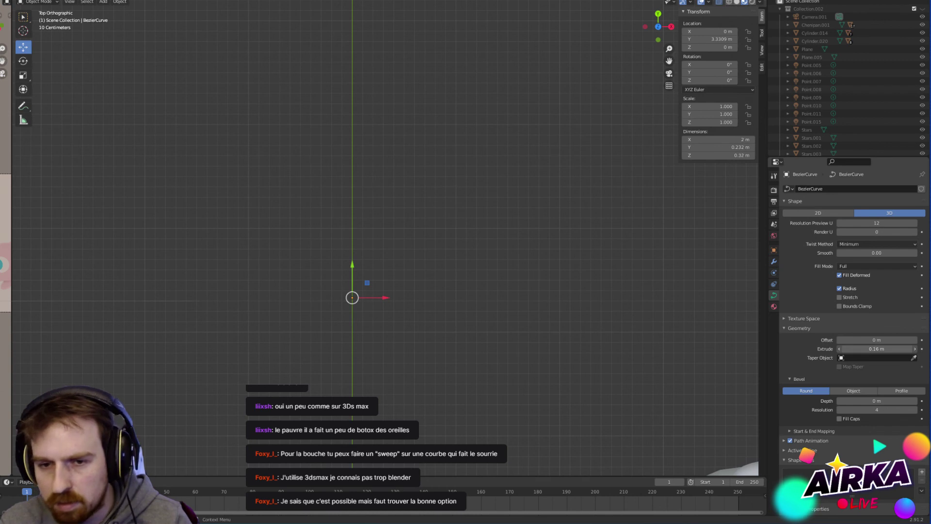
pyautogui.hotkey('ctrl', 'z')
pyautogui.moveTo(434, 336); pyautogui.dragTo(529, 244, button='middle')
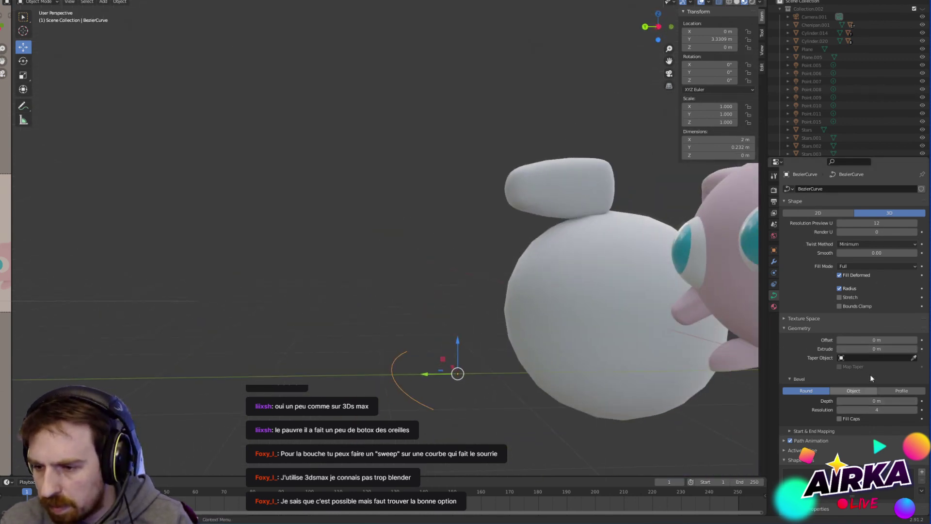
pyautogui.moveTo(872, 348); pyautogui.dragTo(921, 335)
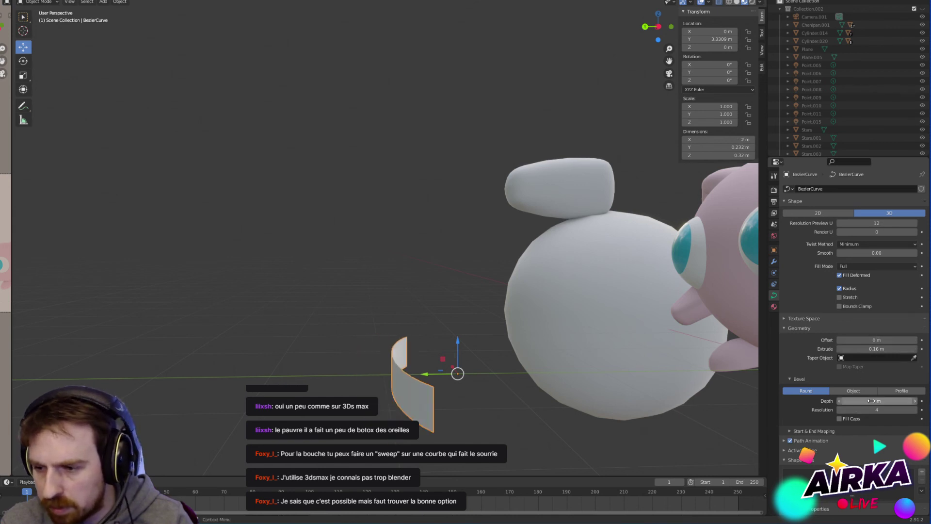
# Step: Give the curve a round bevel with a depth of 0.21 m and enable Fill Caps
pyautogui.moveTo(876, 401); pyautogui.dragTo(906, 401)
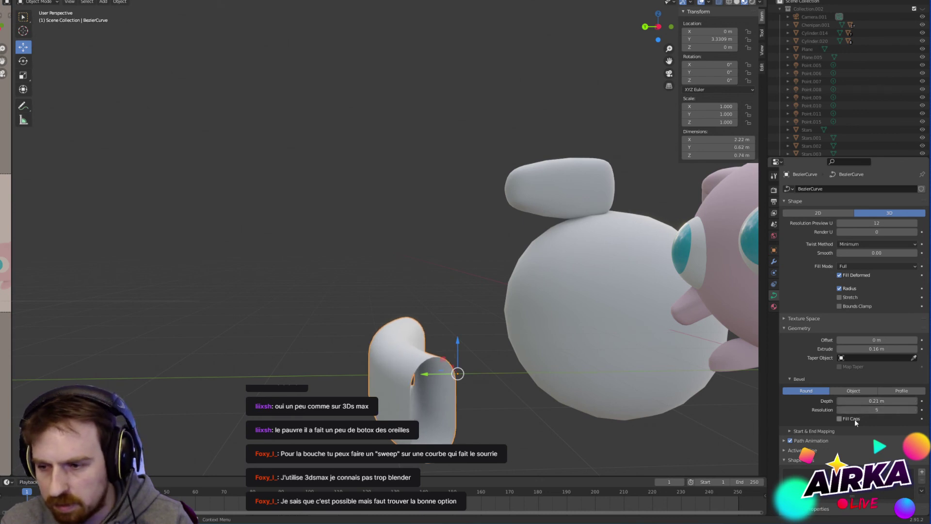
pyautogui.click(839, 419)
pyautogui.moveTo(459, 312); pyautogui.dragTo(517, 299, button='middle')
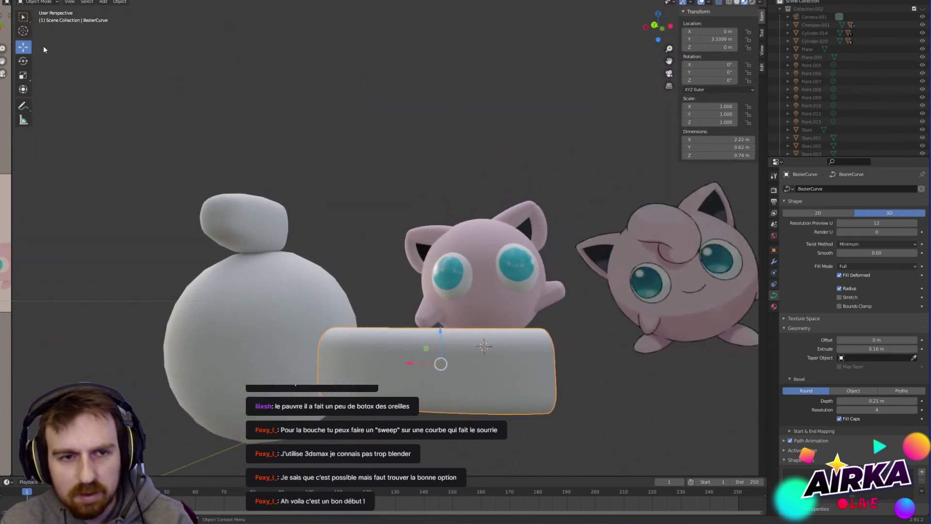
# Step: Flatten the beveled curve by scaling it along Z to about 0.239
pyautogui.click(23, 75)
pyautogui.moveTo(440, 333); pyautogui.dragTo(442, 358)
pyautogui.moveTo(442, 358); pyautogui.dragTo(465, 411, button='middle')
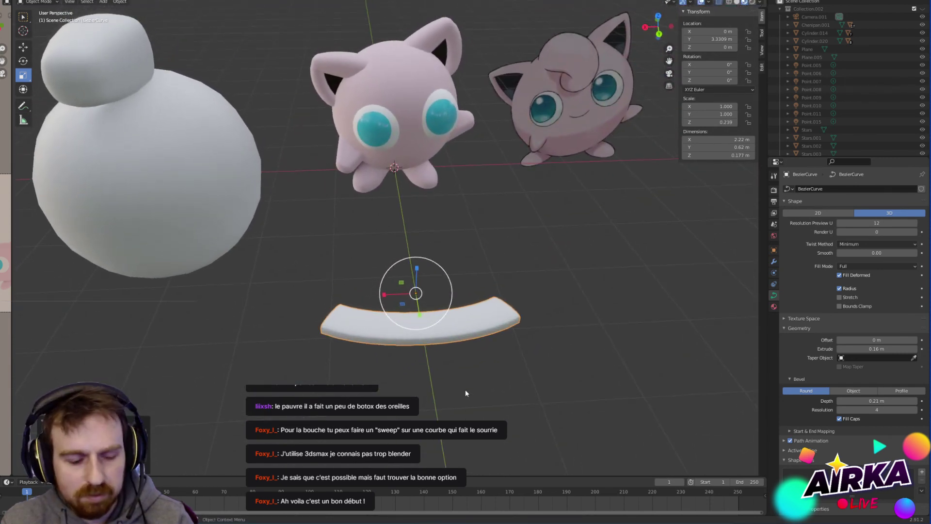
# Step: Rotate the curve about the X axis by 90° and by a further 180° so it stands upright as a smile
pyautogui.moveTo(447, 342); pyautogui.dragTo(484, 408, button='middle')
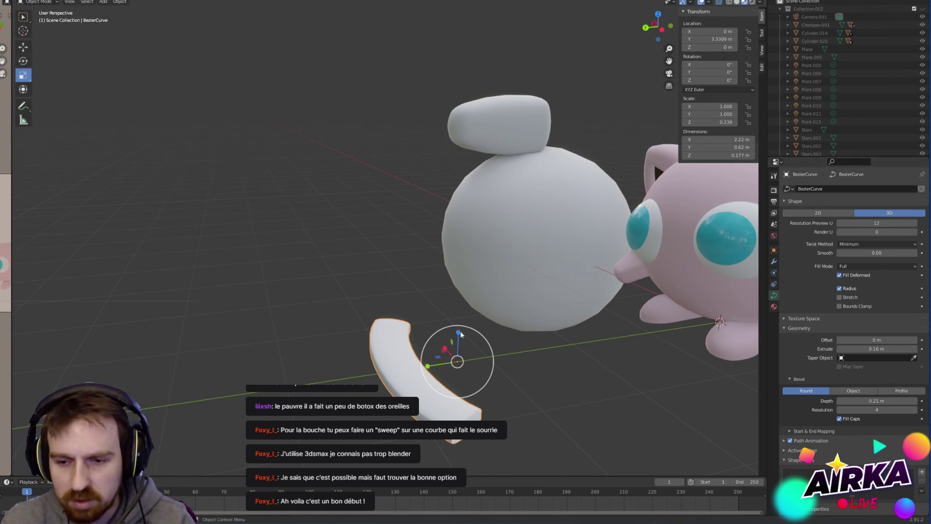
pyautogui.press('r')
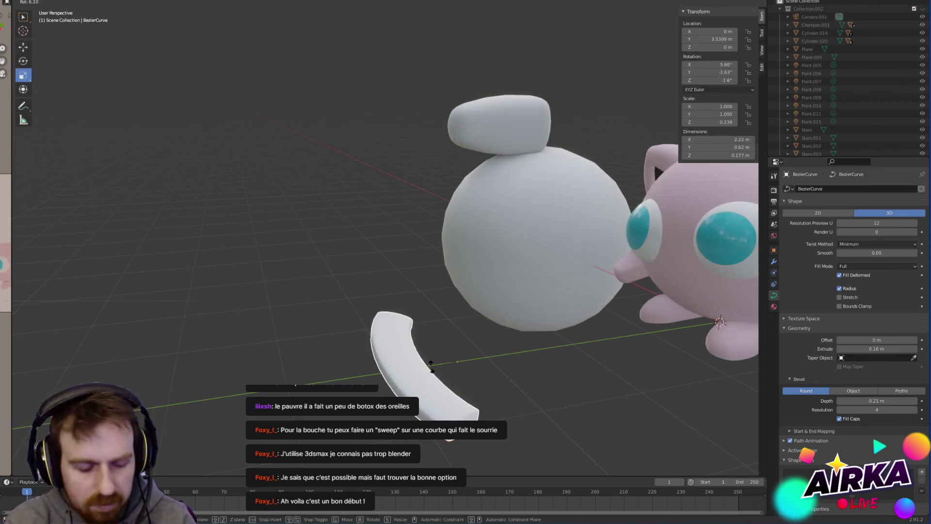
pyautogui.write('x90')
pyautogui.press('Return')
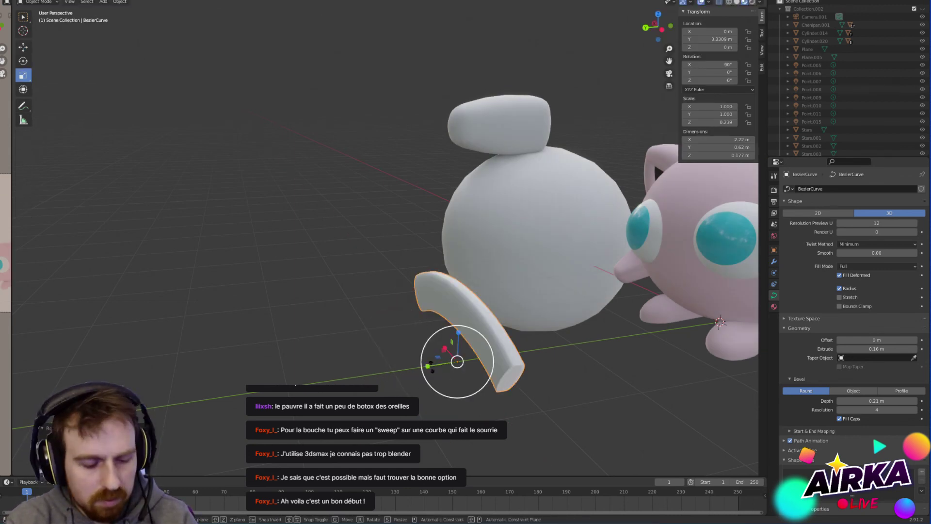
pyautogui.write('rx180')
pyautogui.press('Return')
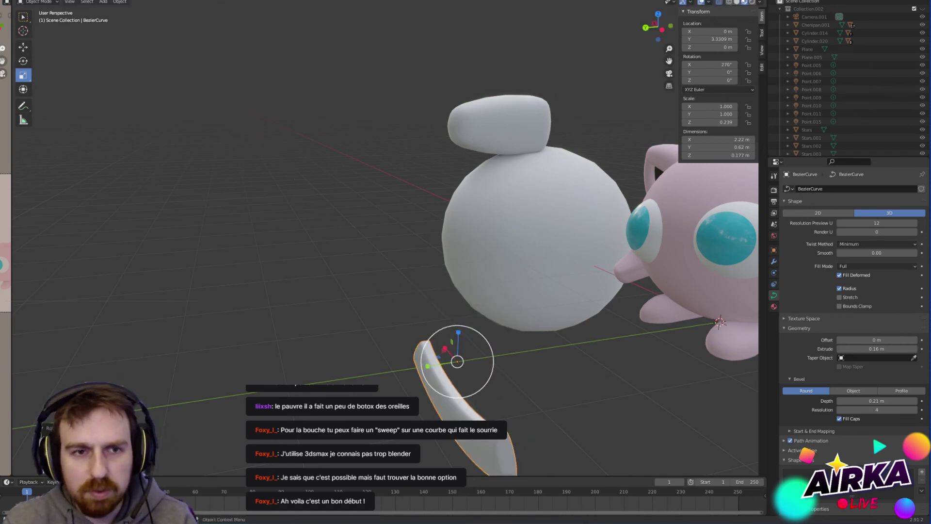
# Step: Move the smile curve in front of the character's face, to about 0.86 m in Y and 1.08 m in Z
pyautogui.click(22, 48)
pyautogui.moveTo(406, 277); pyautogui.dragTo(450, 274, button='middle')
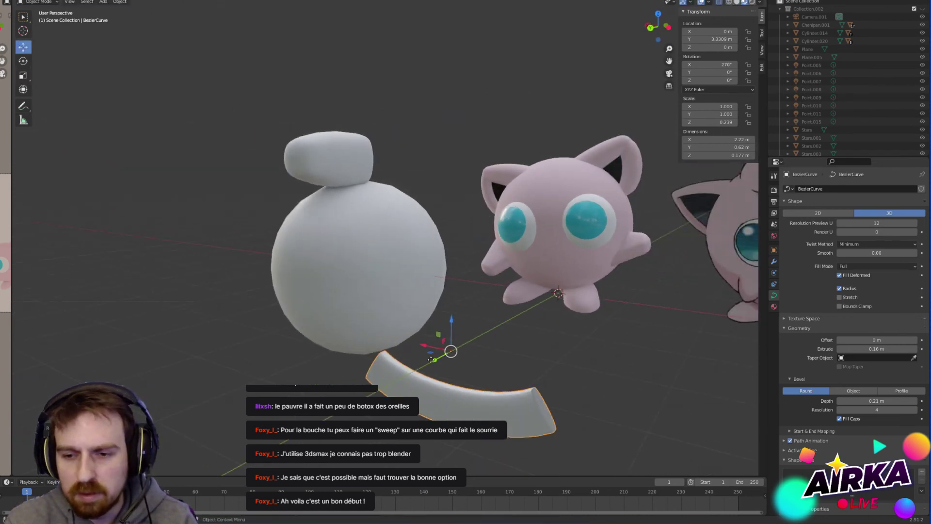
pyautogui.moveTo(431, 359); pyautogui.dragTo(548, 295)
pyautogui.moveTo(565, 255); pyautogui.dragTo(565, 187)
pyautogui.moveTo(572, 242); pyautogui.dragTo(598, 322, button='middle')
pyautogui.keyDown('shift'); pyautogui.moveTo(617, 216); pyautogui.dragTo(450, 244, button='middle'); pyautogui.keyUp('shift')
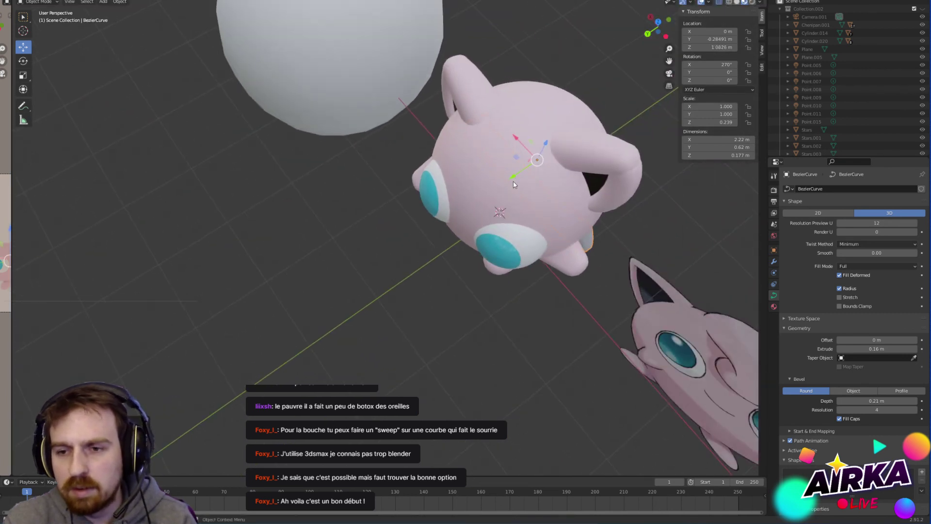
pyautogui.moveTo(513, 179); pyautogui.dragTo(435, 237)
pyautogui.moveTo(439, 286); pyautogui.dragTo(469, 235, button='middle')
# Step: Scale the smile curve down uniformly to about 0.3 times its size so it fits as a mouth between the eyes
pyautogui.click(26, 77)
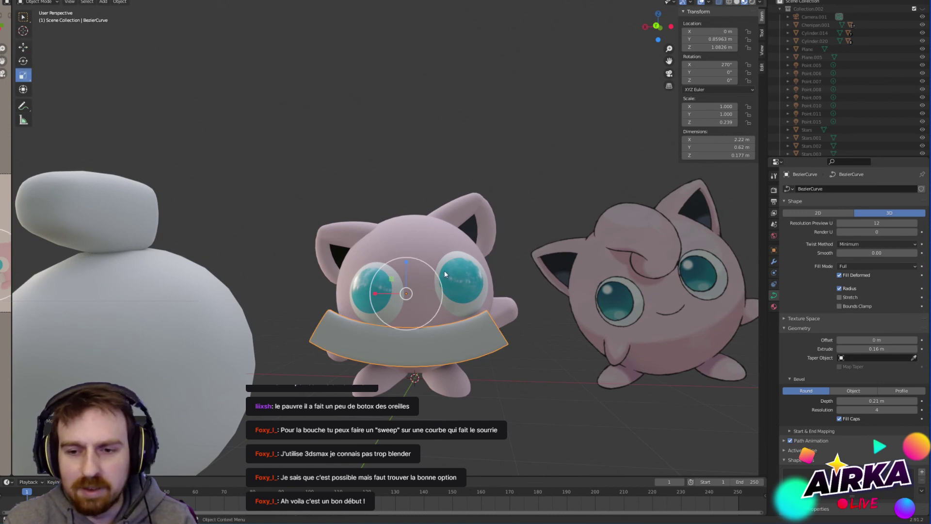
pyautogui.moveTo(444, 269); pyautogui.dragTo(414, 291)
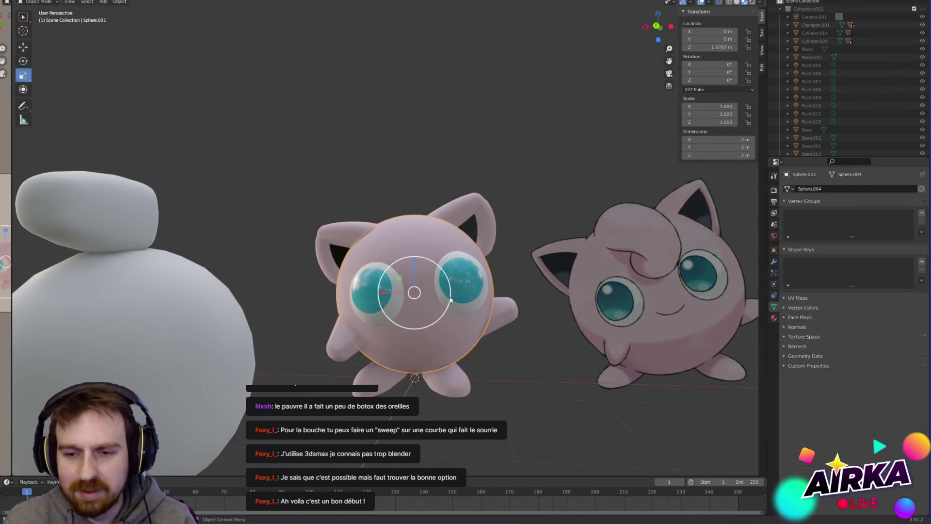
pyautogui.moveTo(454, 298); pyautogui.dragTo(439, 374, button='middle')
pyautogui.click(22, 47)
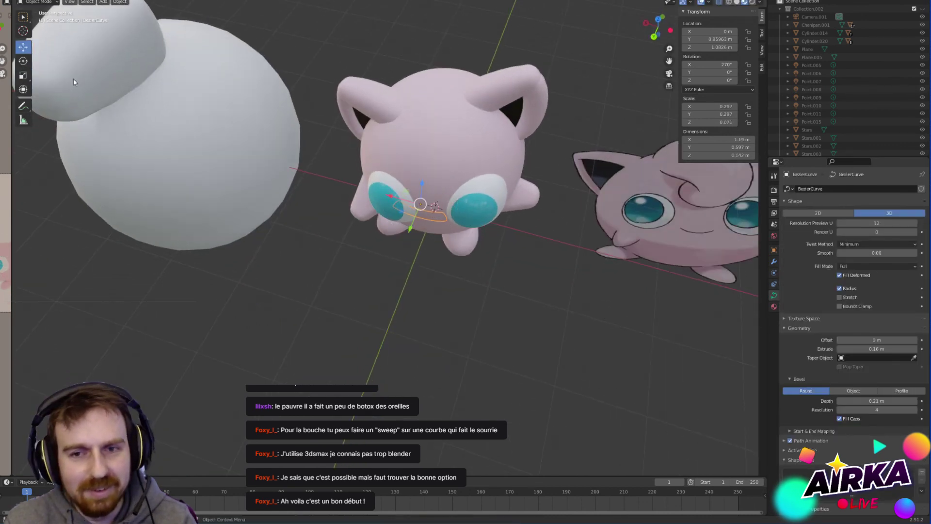
# Step: Move the smile curve clear of the face and down between the eyes, to about X -0.156 m, Y 1.06 m, Z 0.907 m
pyautogui.moveTo(414, 231); pyautogui.dragTo(422, 276)
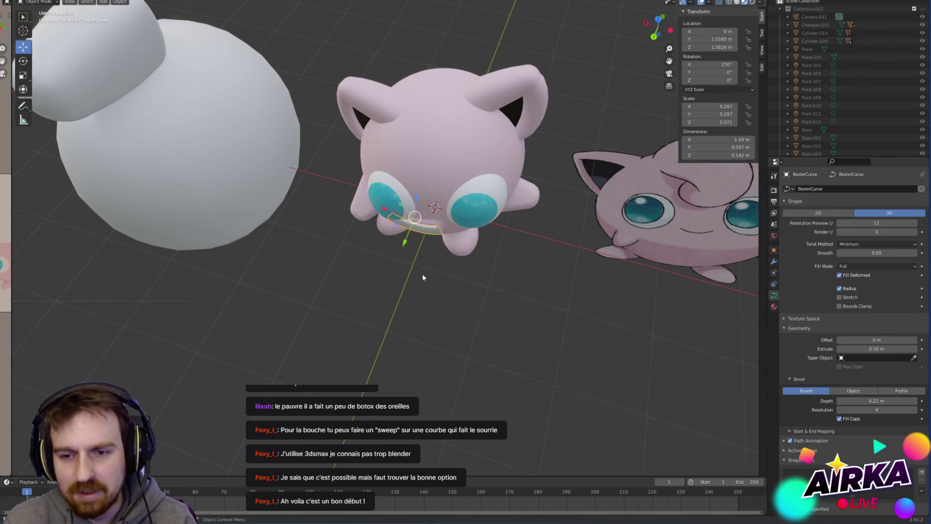
pyautogui.moveTo(444, 290); pyautogui.dragTo(435, 256, button='middle')
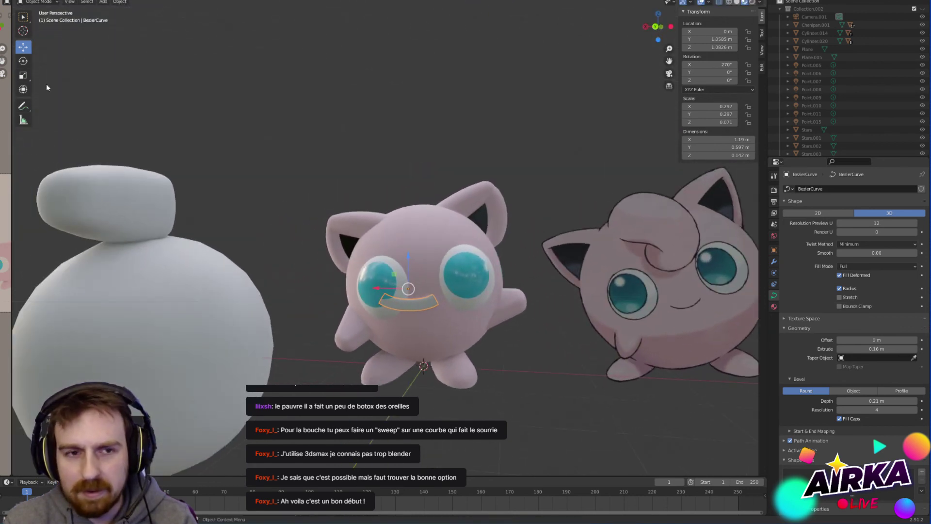
pyautogui.click(23, 75)
pyautogui.scroll(3, 467, 298)
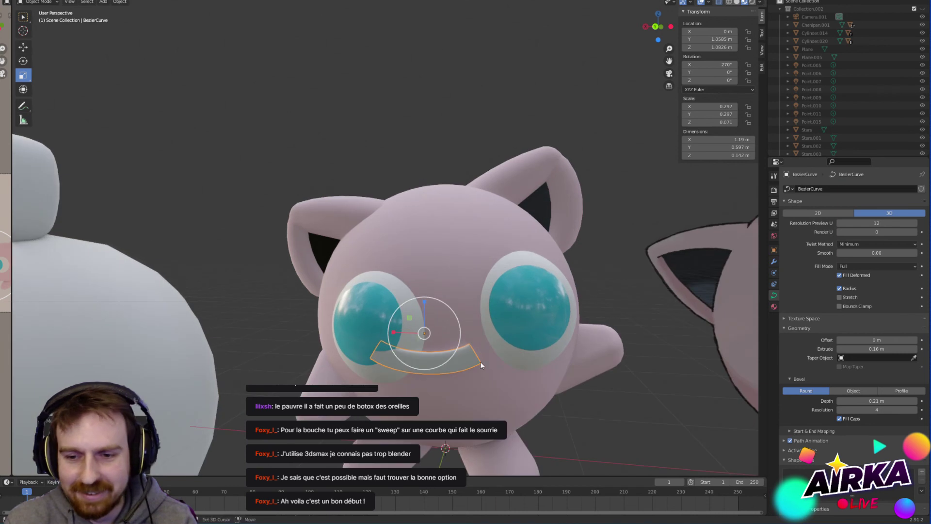
pyautogui.keyDown('shift'); pyautogui.moveTo(451, 336); pyautogui.dragTo(391, 244, button='middle'); pyautogui.keyUp('shift')
pyautogui.moveTo(565, 185); pyautogui.dragTo(450, 173, button='middle')
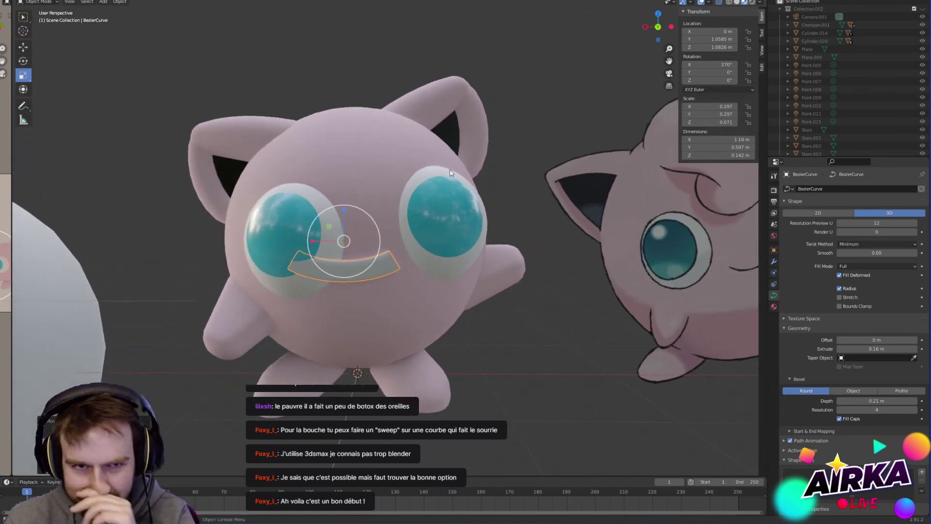
pyautogui.click(19, 46)
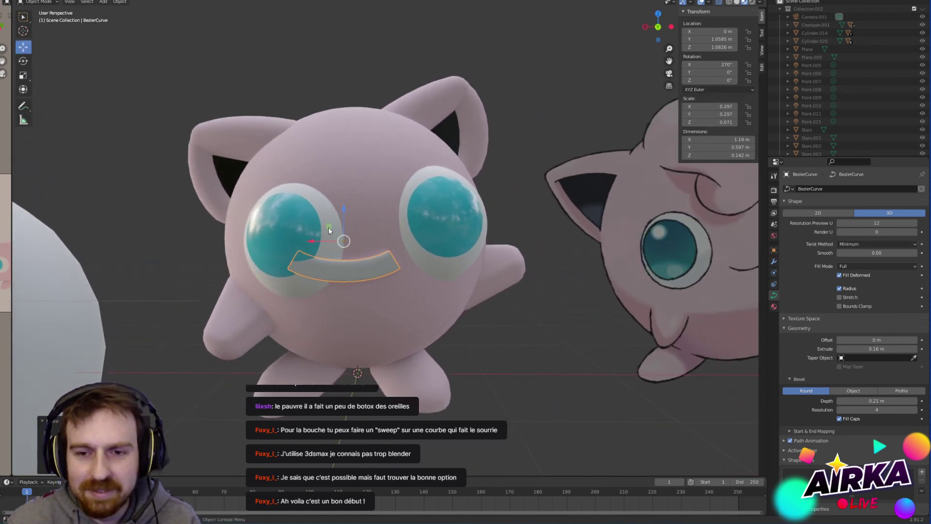
pyautogui.moveTo(328, 230); pyautogui.dragTo(389, 245)
# Step: Scale the mouth curve down uniformly to about 0.182 in X and Y and tilt it about 13.1° around Y
pyautogui.click(23, 75)
pyautogui.click(23, 61)
pyautogui.click(549, 346)
pyautogui.click(377, 280)
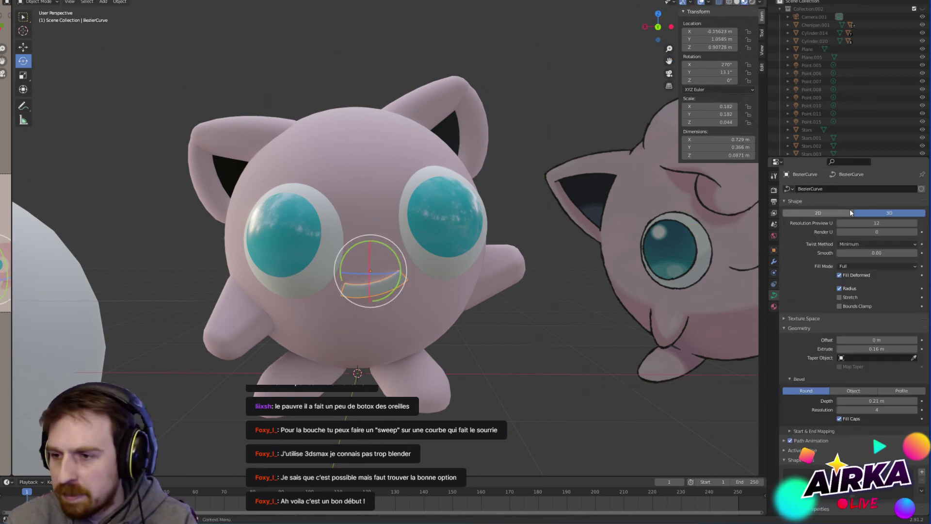
# Step: Move the mouth curve back against the face, to about 1 m in Y
pyautogui.moveTo(490, 212); pyautogui.dragTo(368, 334, button='middle')
pyautogui.click(25, 49)
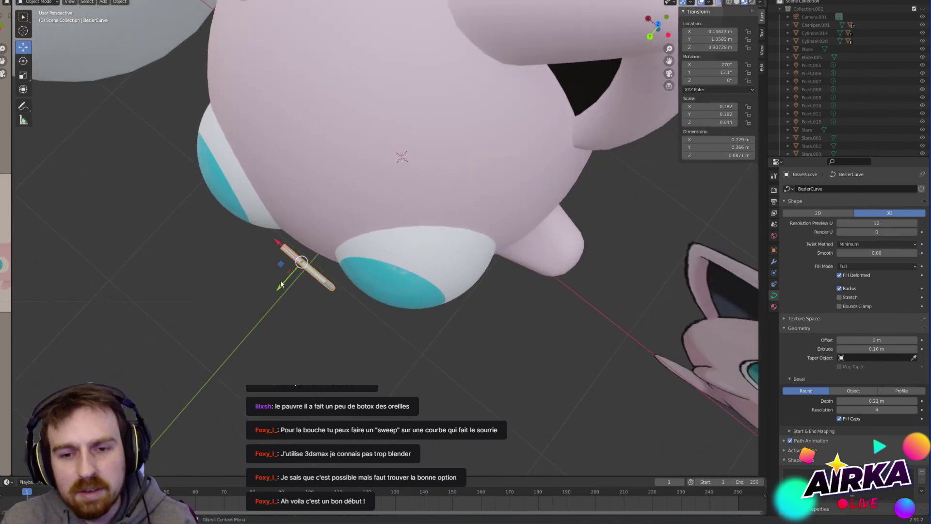
pyautogui.moveTo(282, 289); pyautogui.dragTo(300, 286)
pyautogui.moveTo(301, 286); pyautogui.dragTo(334, 268, button='middle')
# Step: Edit the mouth curve and shift both end control points toward the face so it follows the body's curvature
pyautogui.press('Tab')
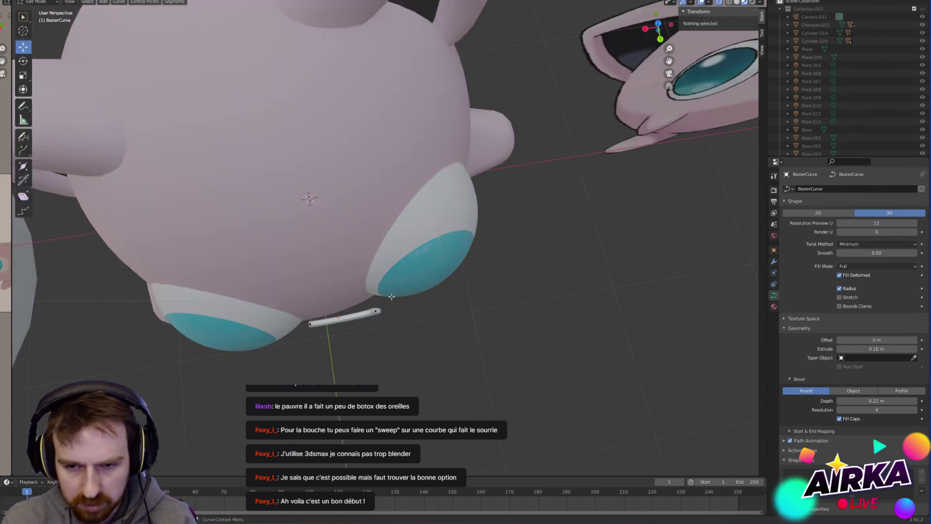
pyautogui.click(368, 328)
pyautogui.moveTo(382, 345); pyautogui.dragTo(380, 336)
pyautogui.moveTo(379, 336); pyautogui.dragTo(426, 360, button='middle')
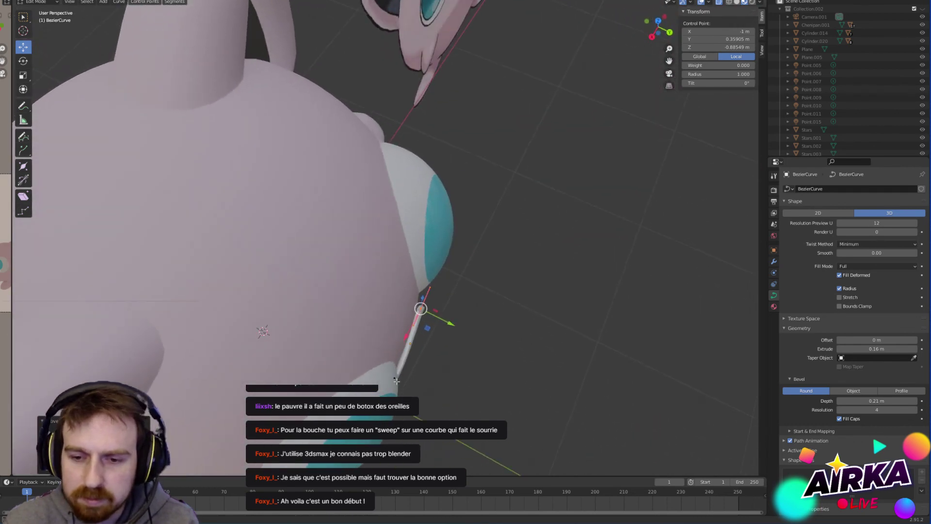
pyautogui.click(391, 379)
pyautogui.moveTo(418, 392); pyautogui.dragTo(419, 393)
pyautogui.moveTo(420, 393); pyautogui.dragTo(369, 313, button='middle')
pyautogui.click(369, 313)
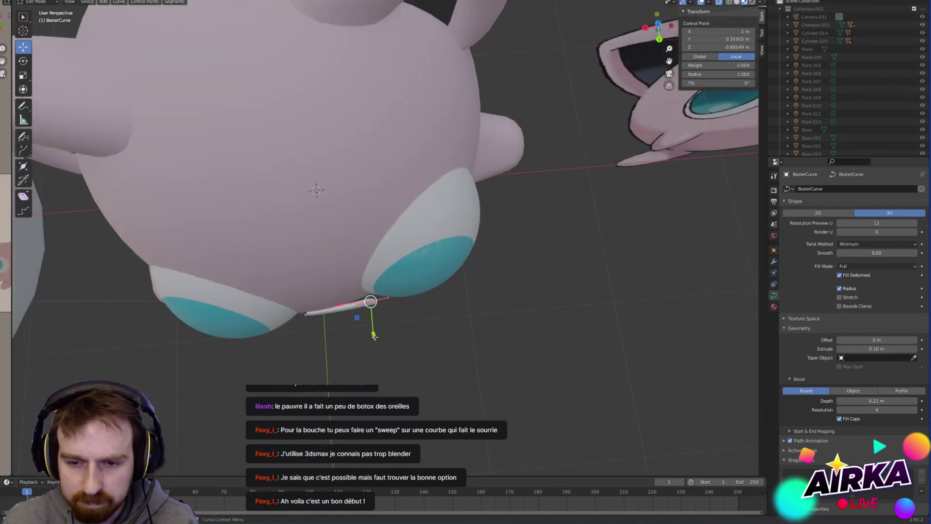
pyautogui.moveTo(374, 335); pyautogui.dragTo(372, 319)
# Step: Rotate and reposition the X 1 m end control point against the face, to about -0.76 m in local Z
pyautogui.click(23, 61)
pyautogui.moveTo(426, 345); pyautogui.dragTo(339, 349, button='middle')
pyautogui.scroll(3, 464, 256)
pyautogui.click(316, 374)
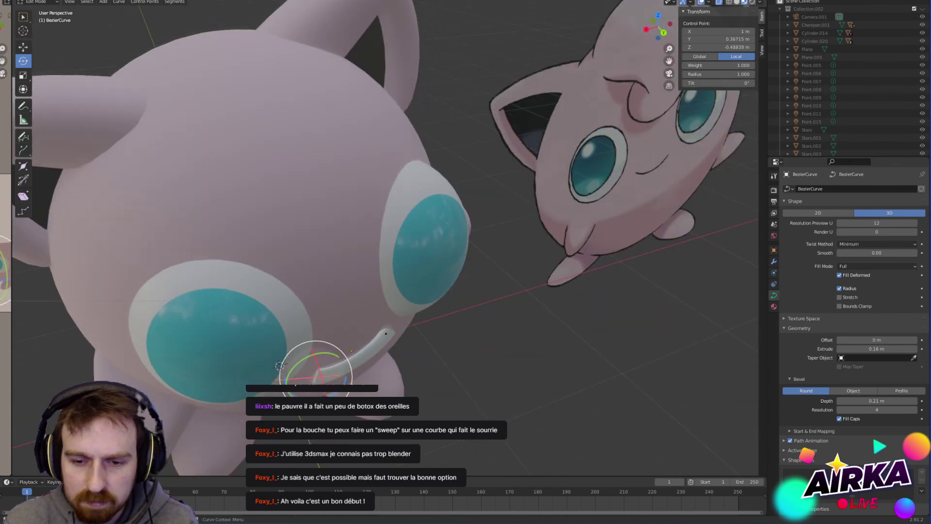
pyautogui.moveTo(345, 379); pyautogui.dragTo(321, 397)
pyautogui.click(23, 46)
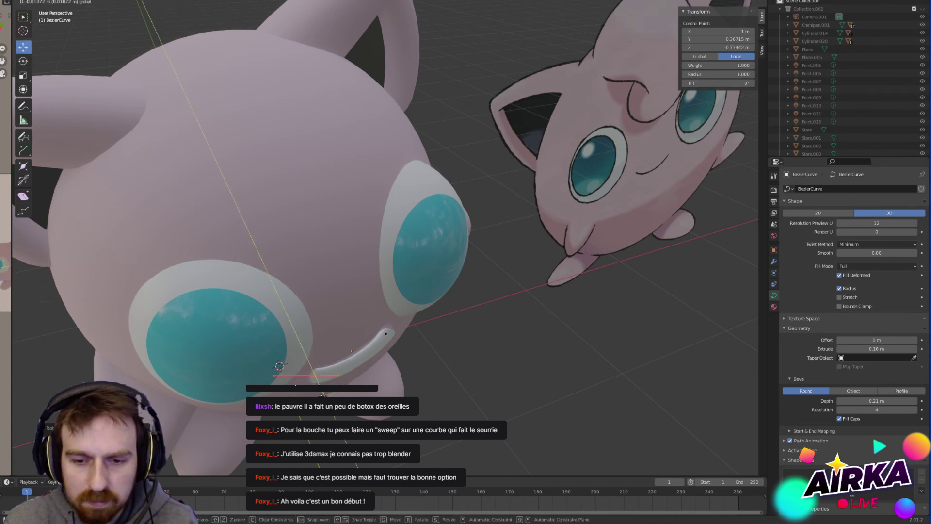
pyautogui.click(322, 395)
pyautogui.scroll(-5, 488, 379)
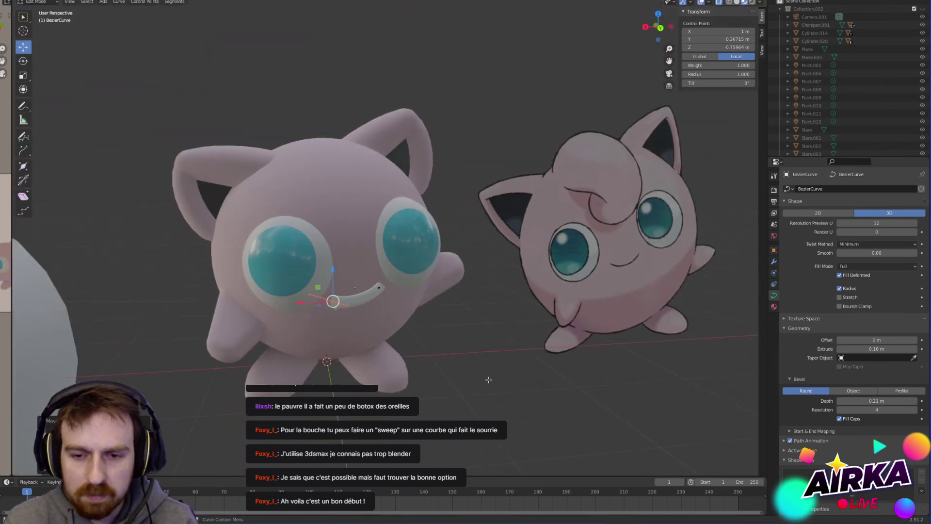
pyautogui.press('Tab')
# Step: Examine the mouth's shape and fit on the face up close and against the reference image
pyautogui.scroll(3, 489, 380)
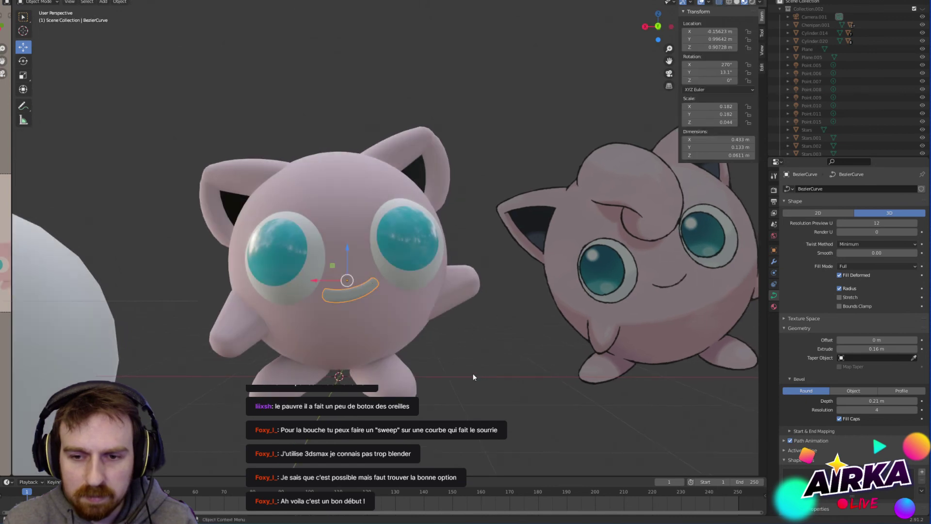
pyautogui.scroll(-2, 473, 374)
pyautogui.press('Tab')
pyautogui.scroll(4, 309, 332)
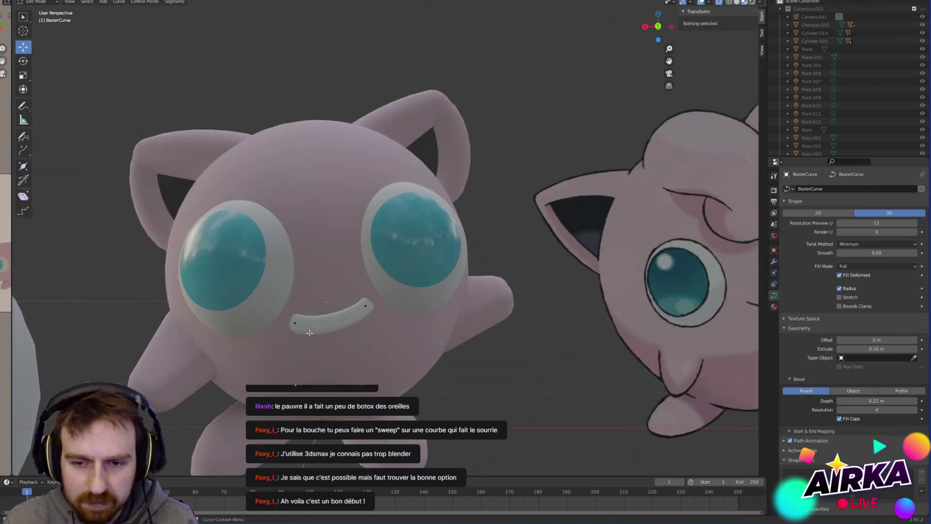
pyautogui.scroll(2, 310, 333)
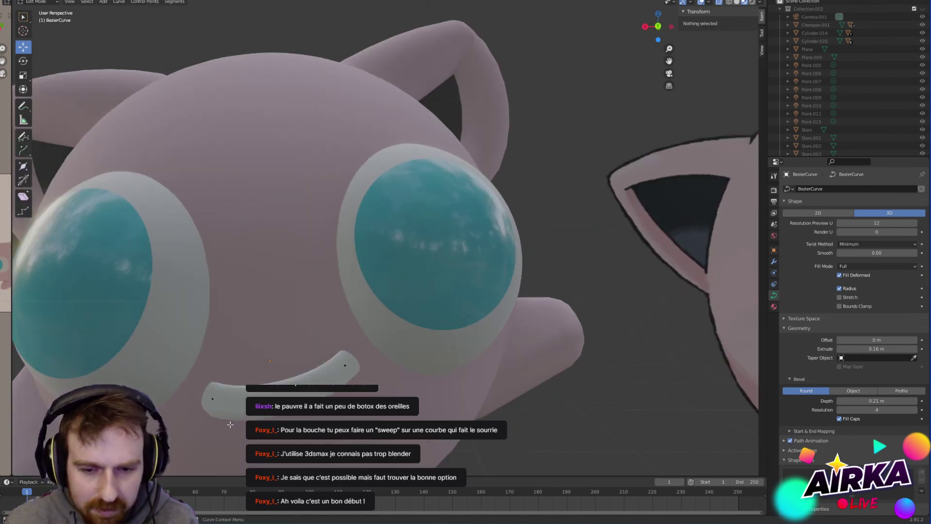
pyautogui.scroll(5, 229, 424)
pyautogui.scroll(-6, 213, 319)
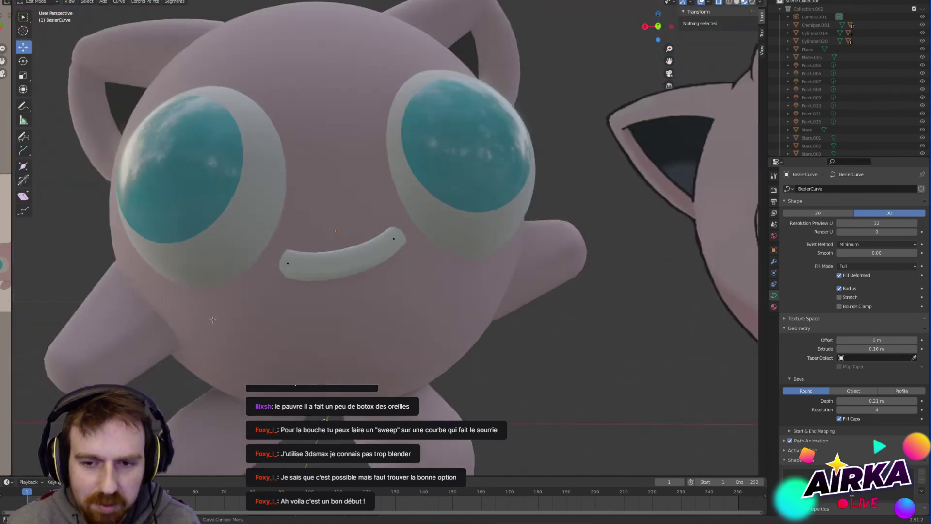
pyautogui.press('Tab')
pyautogui.scroll(-6, 356, 292)
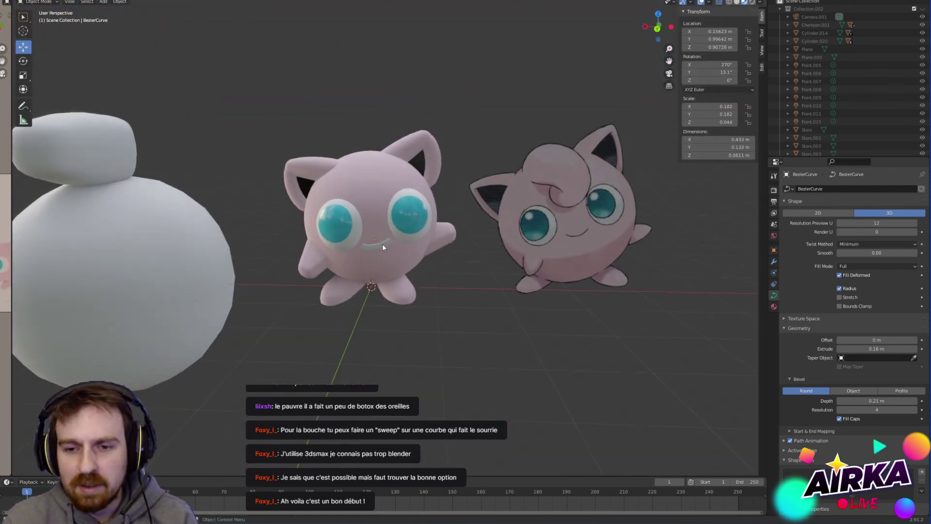
pyautogui.scroll(7, 365, 223)
# Step: Scale the mouth curve down uniformly to about 0.161 in X and Y
pyautogui.click(22, 75)
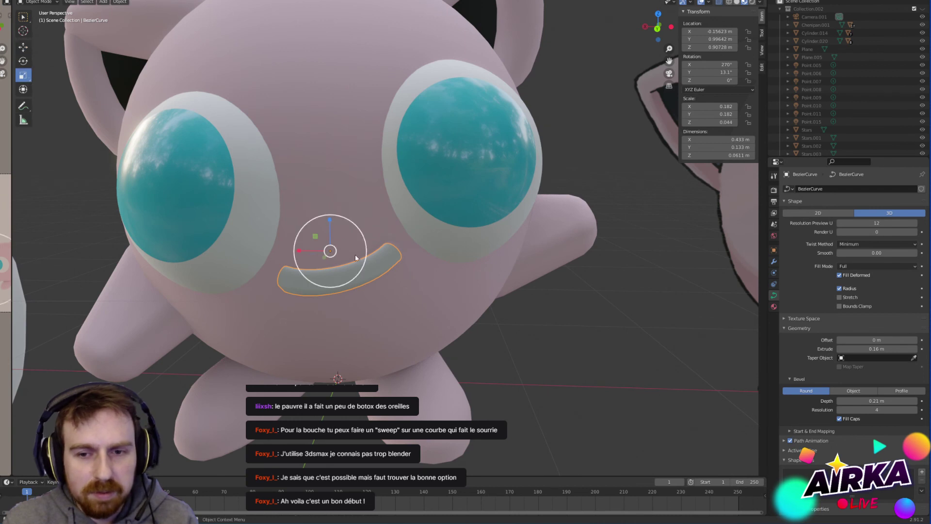
pyautogui.moveTo(356, 237); pyautogui.dragTo(353, 240)
pyautogui.scroll(-6, 598, 368)
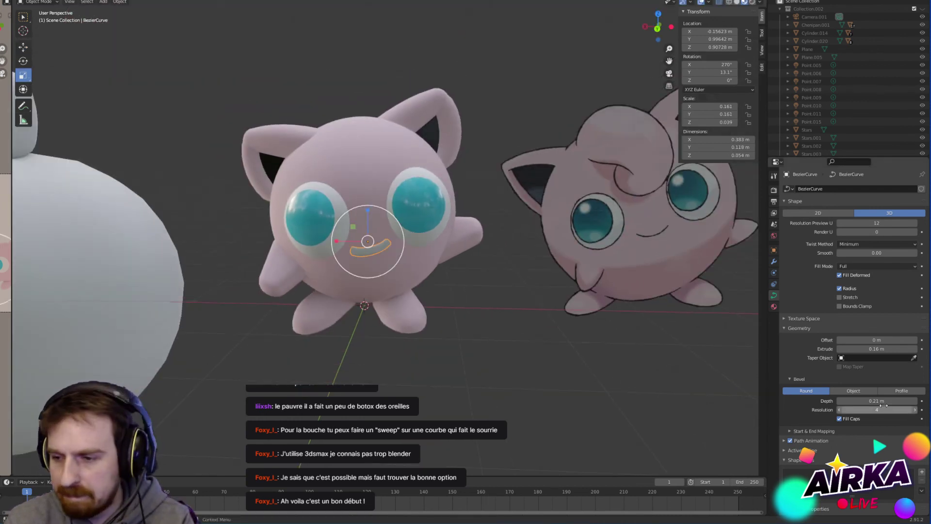
# Step: Thin the mouth curve by setting its extrude to 0.1 m and its bevel depth to 0.15 m
pyautogui.click(876, 348)
pyautogui.write('0')
pyautogui.write('.21')
pyautogui.press('Return')
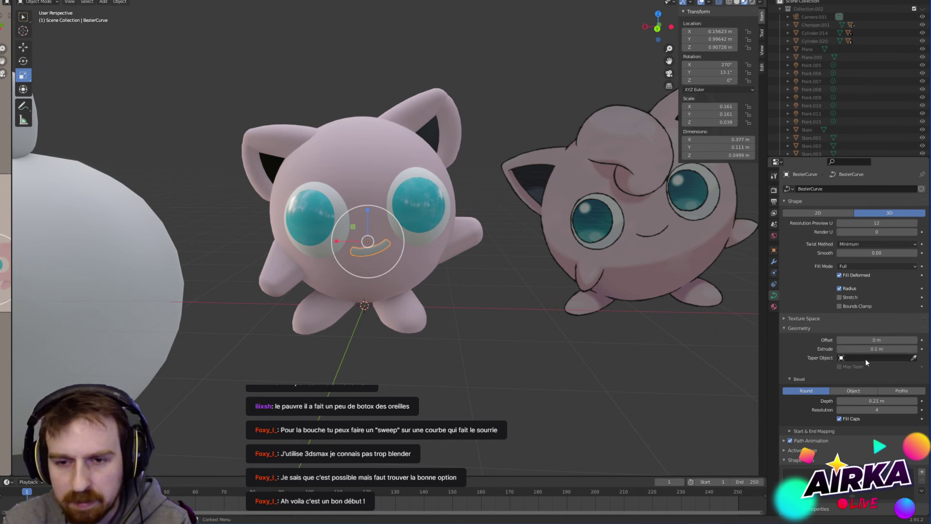
pyautogui.click(878, 401)
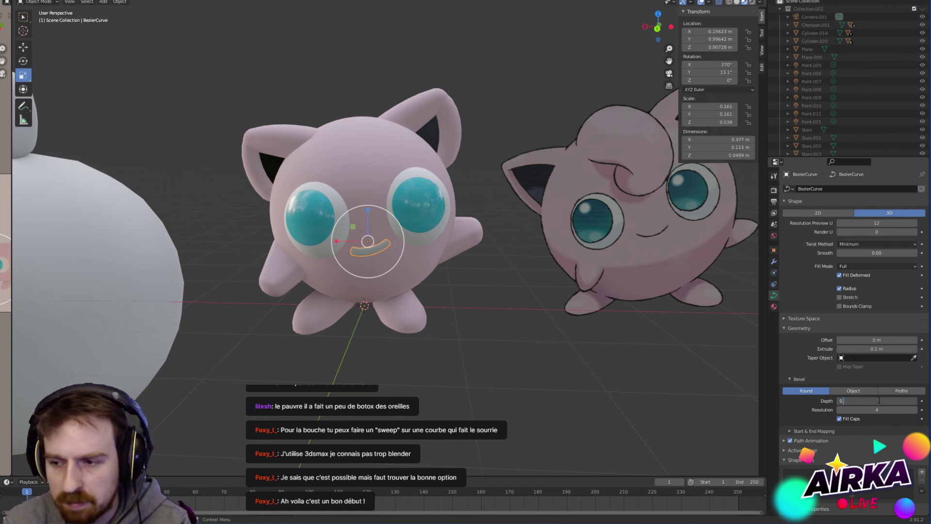
pyautogui.write('0.15')
pyautogui.press('Return')
pyautogui.click(488, 303)
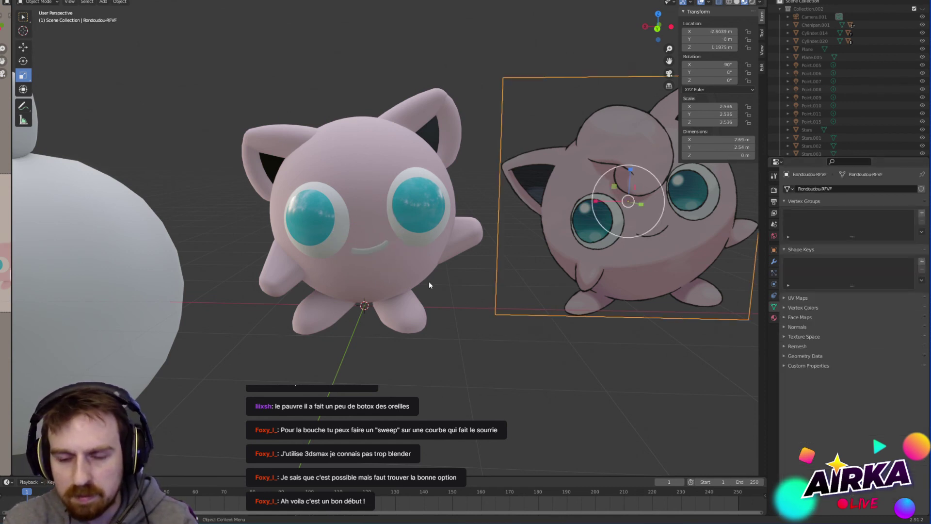
pyautogui.click(460, 318)
# Step: Assign the existing Light Pink material to the mouth curve
pyautogui.click(379, 250)
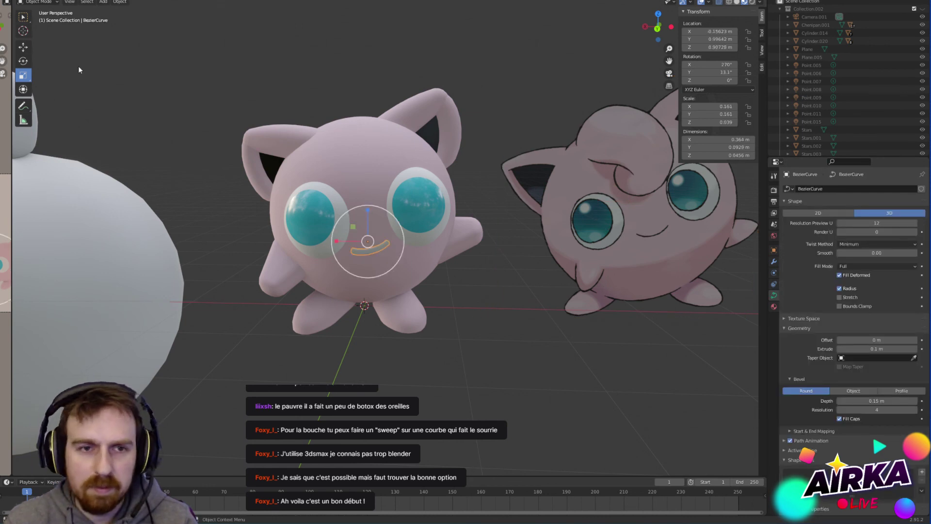
pyautogui.click(774, 307)
pyautogui.click(786, 223)
pyautogui.write('l')
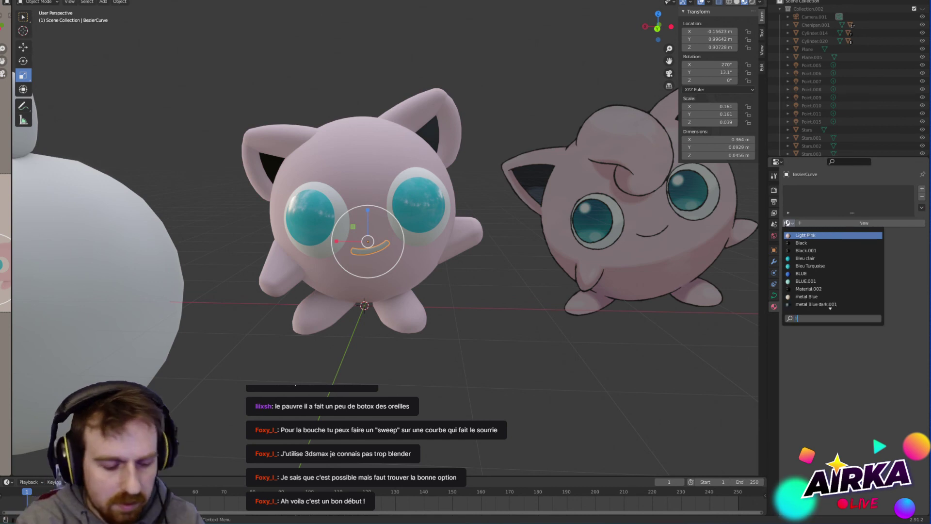
pyautogui.write('ight')
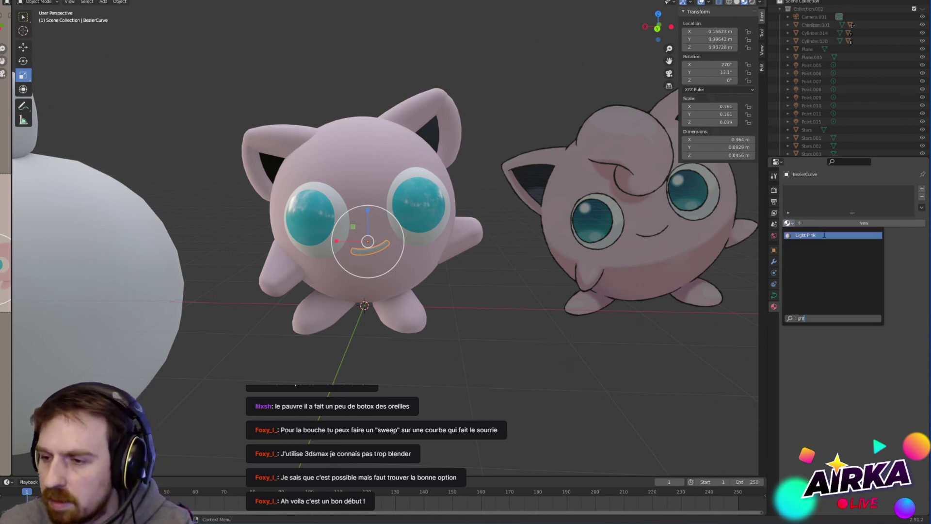
pyautogui.click(825, 235)
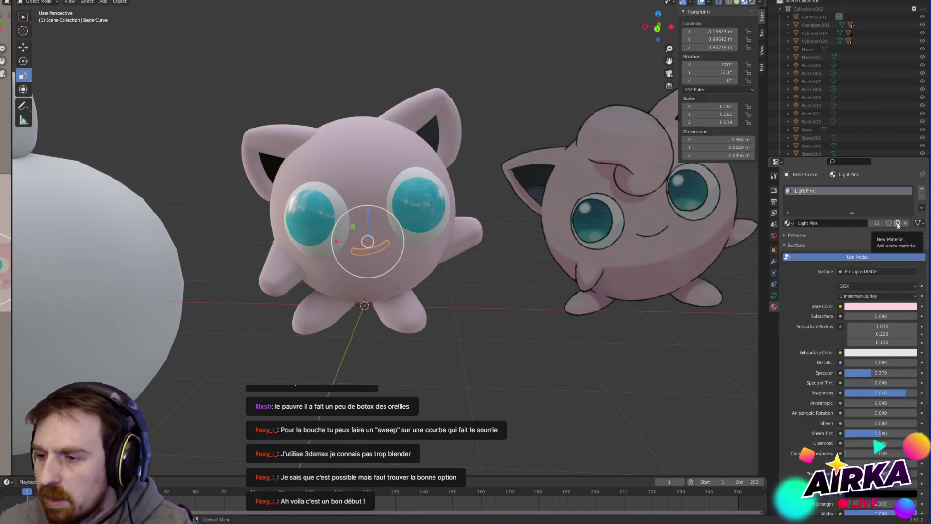
# Step: Make a separate copy of the mouth's material and name it Light Pink darker
pyautogui.click(898, 223)
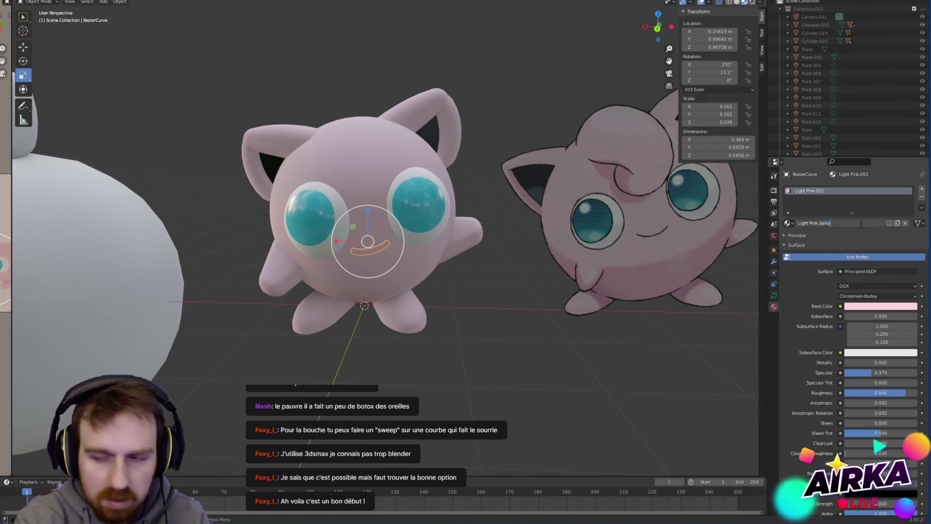
pyautogui.write('r')
pyautogui.press('Return')
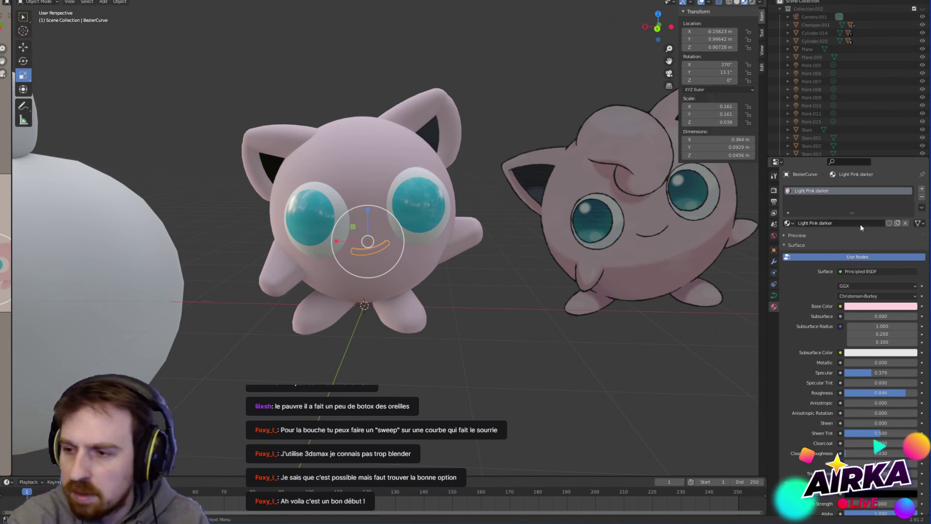
# Step: Darken the base color of the Light Pink darker material to a brightness value of about 0.753
pyautogui.click(872, 308)
pyautogui.moveTo(910, 198); pyautogui.dragTo(911, 204)
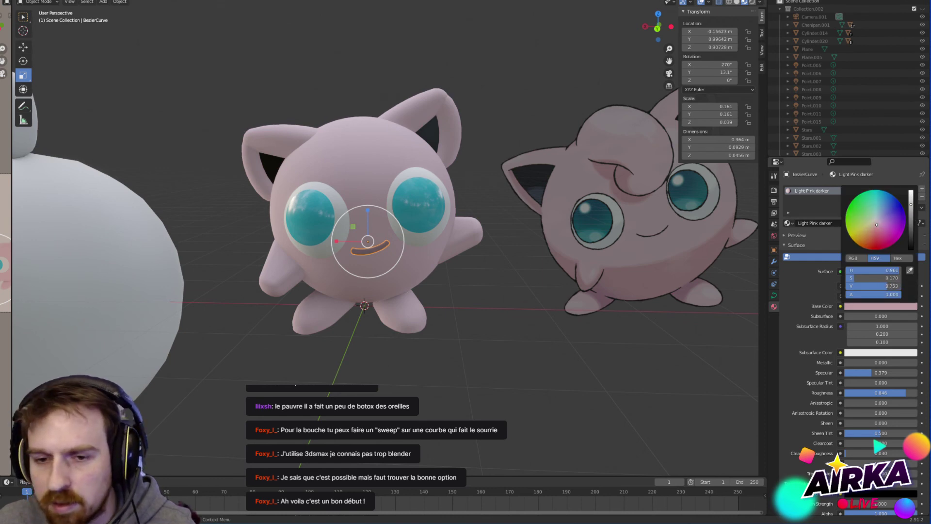
pyautogui.click(652, 289)
pyautogui.scroll(-6, 499, 364)
pyautogui.click(493, 361)
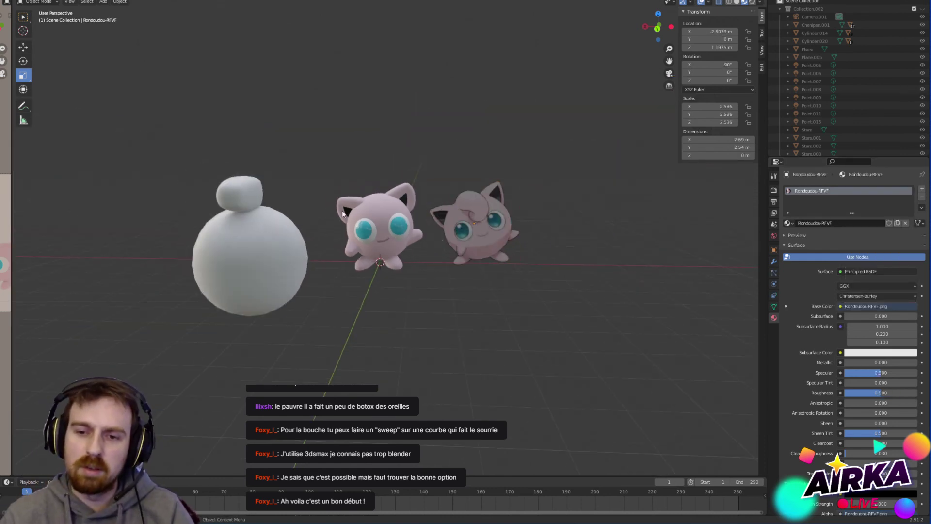
# Step: Delete the large white sphere standing beside the character
pyautogui.scroll(5, 362, 256)
pyautogui.scroll(3, 361, 253)
pyautogui.scroll(-6, 403, 240)
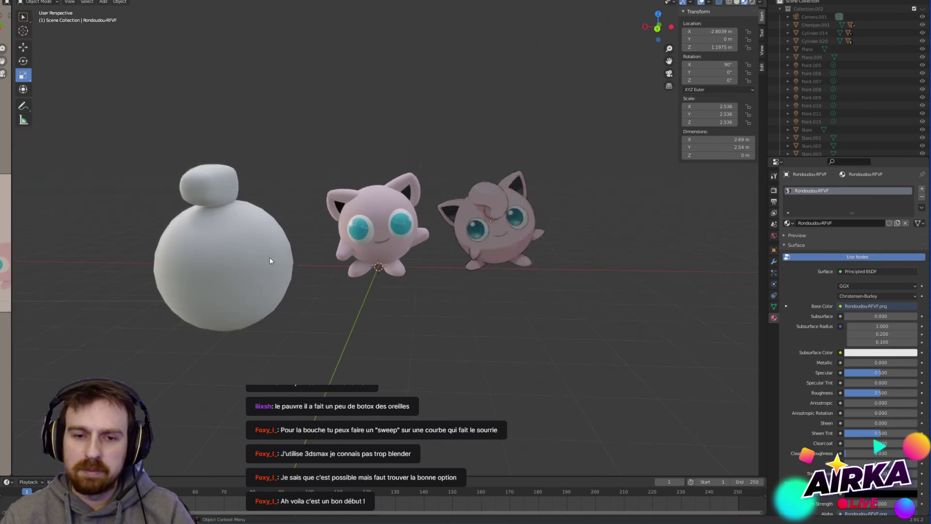
pyautogui.click(240, 240)
pyautogui.press('Delete')
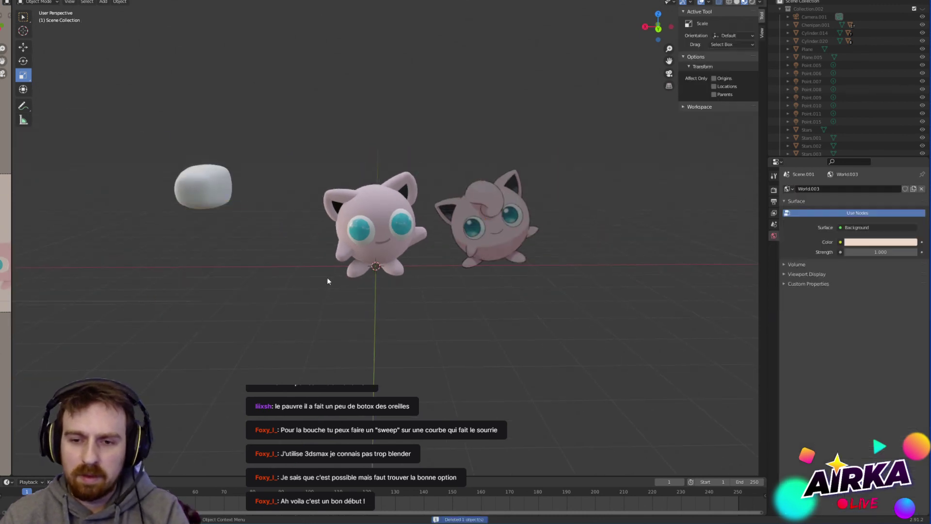
# Step: Move the remaining white rounded block along the X axis to sit above the character's body, near X 0.015 m
pyautogui.click(178, 184)
pyautogui.moveTo(258, 235); pyautogui.dragTo(32, 31, button='middle')
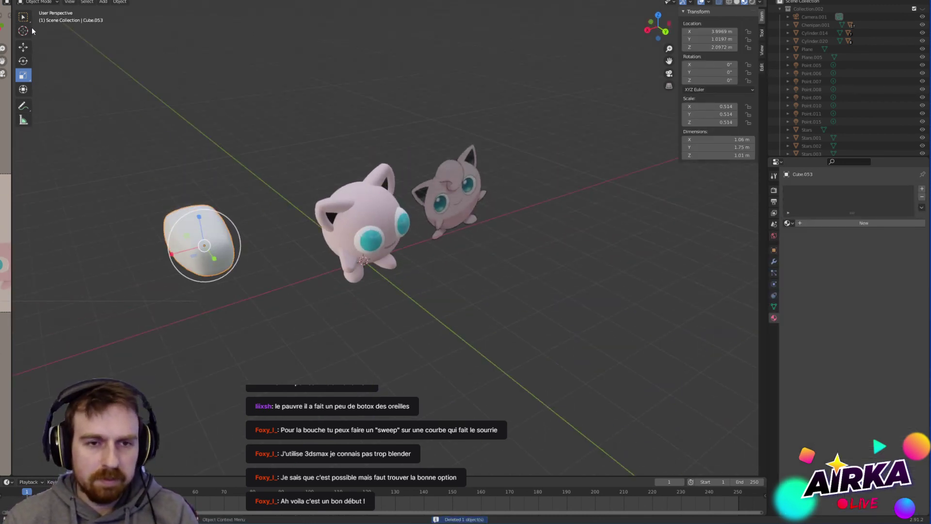
pyautogui.click(25, 48)
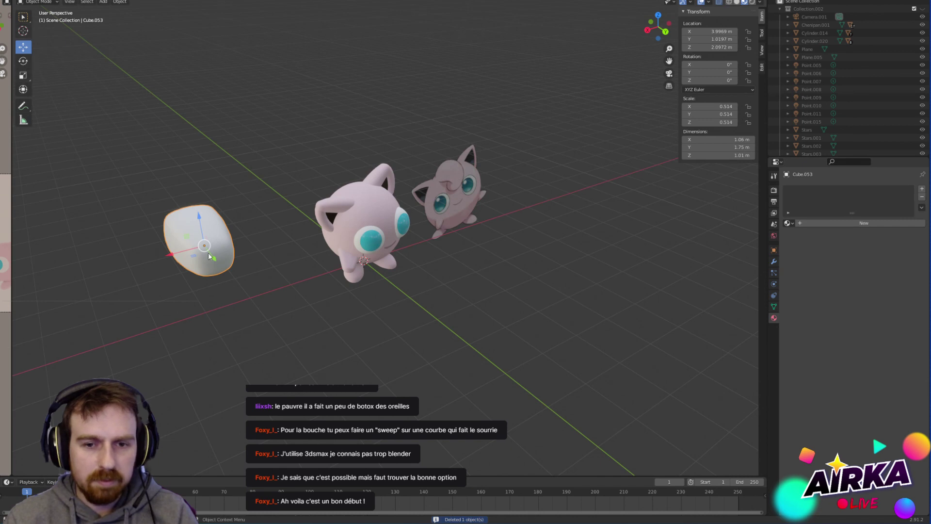
pyautogui.moveTo(172, 258); pyautogui.dragTo(352, 210)
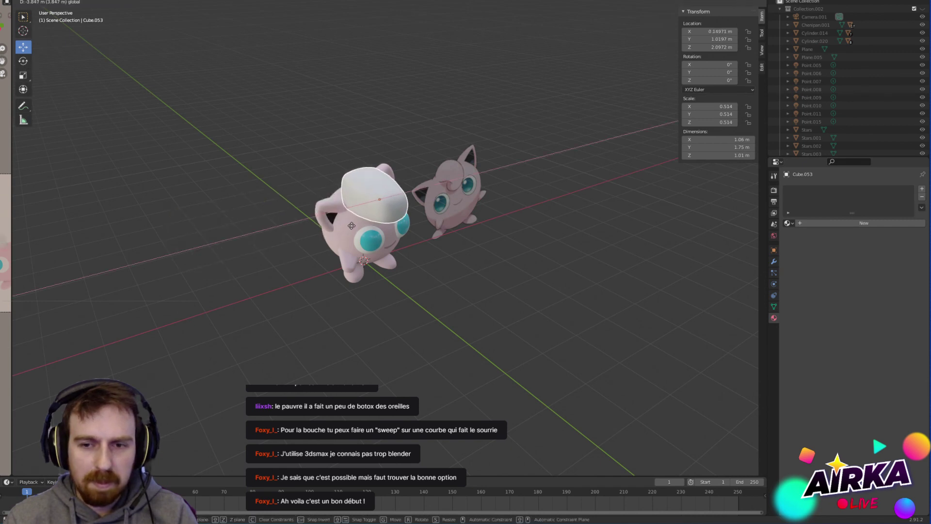
# Step: Assign the existing Light Pink darker material to the rounded block
pyautogui.click(787, 223)
pyautogui.write('ligh')
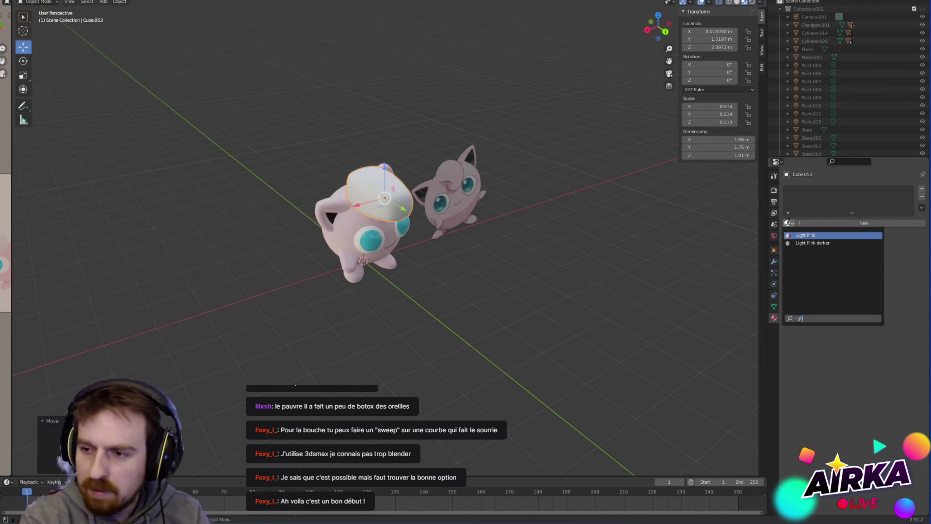
pyautogui.click(816, 243)
pyautogui.scroll(3, 322, 220)
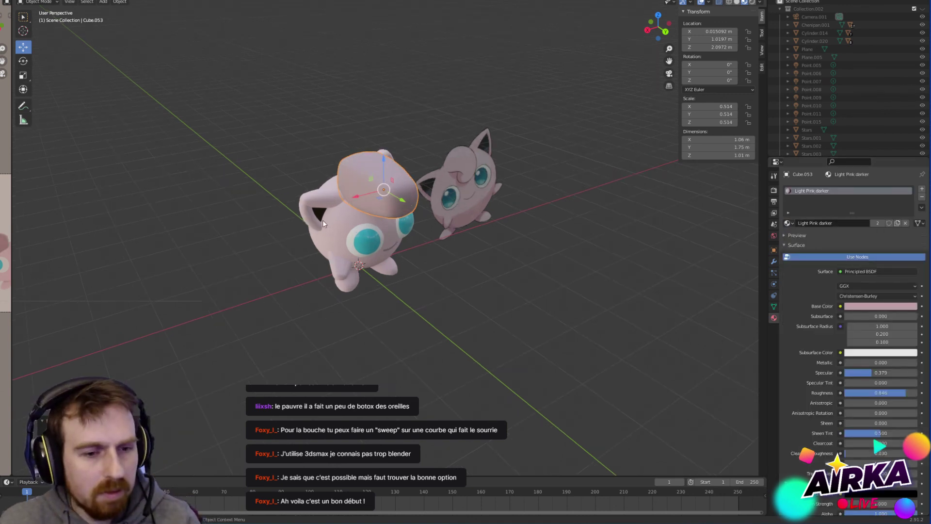
# Step: Position the rounded block on top of the head at about X 0.02 m and Y 0.53 m
pyautogui.moveTo(425, 251); pyautogui.dragTo(370, 176, button='middle')
pyautogui.press('g')
pyautogui.click(384, 235)
pyautogui.moveTo(383, 179); pyautogui.dragTo(890, 206)
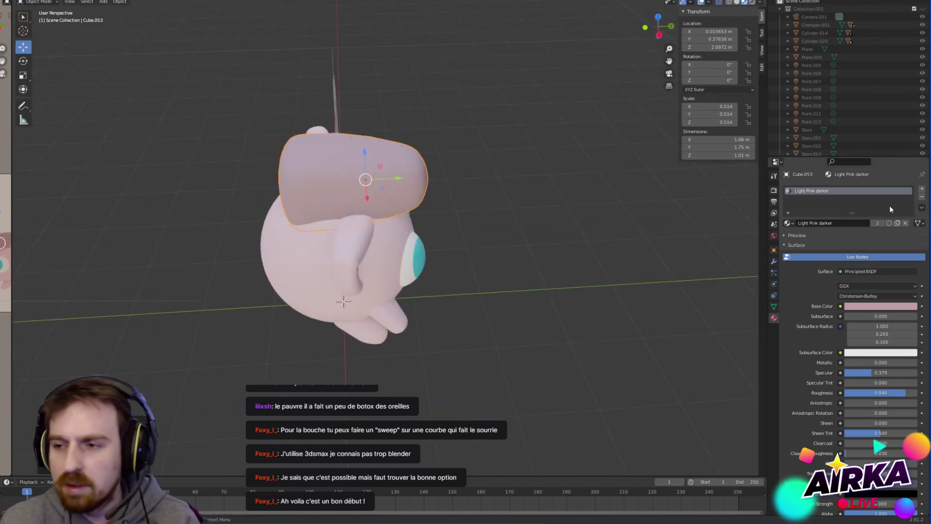
pyautogui.moveTo(615, 231); pyautogui.dragTo(543, 215, button='middle')
pyautogui.moveTo(418, 176); pyautogui.dragTo(455, 207, button='middle')
pyautogui.scroll(-3, 455, 207)
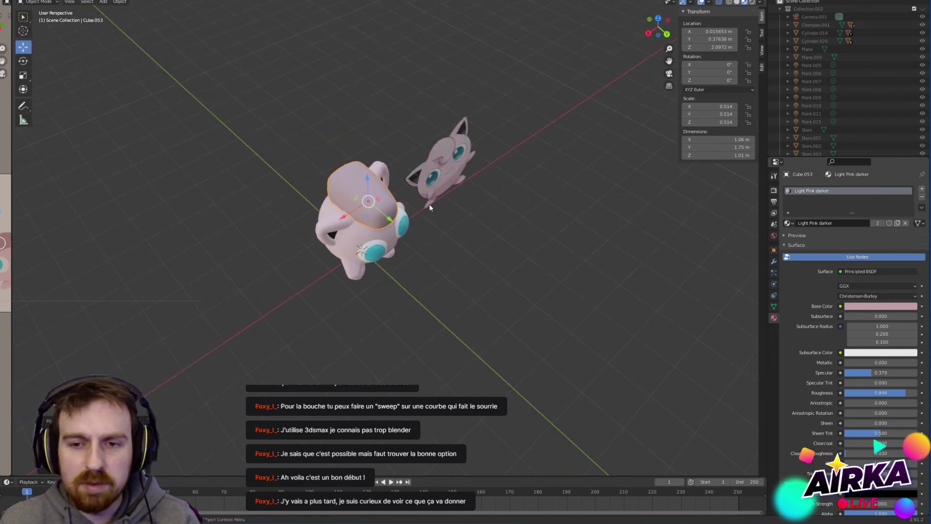
pyautogui.scroll(4, 392, 201)
pyautogui.keyDown('shift'); pyautogui.moveTo(380, 200); pyautogui.dragTo(429, 289, button='middle'); pyautogui.keyUp('shift')
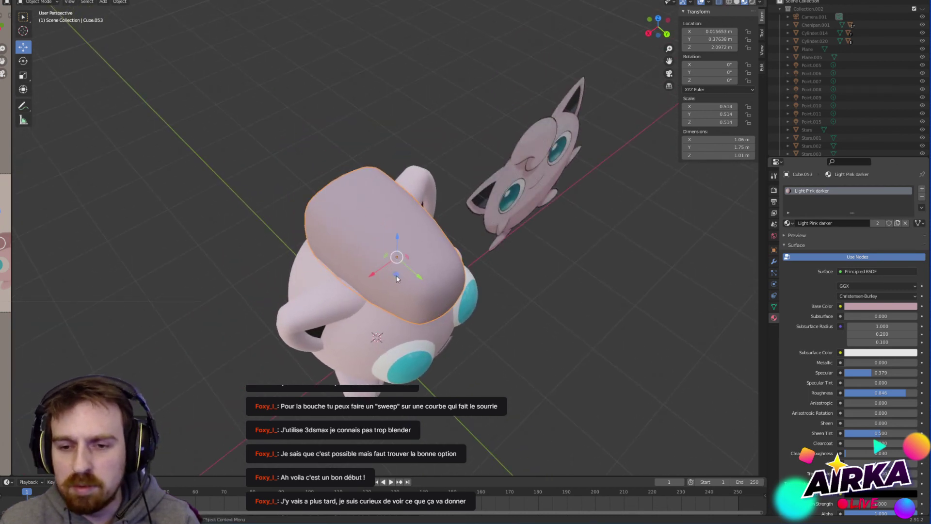
pyautogui.moveTo(396, 278); pyautogui.dragTo(443, 297)
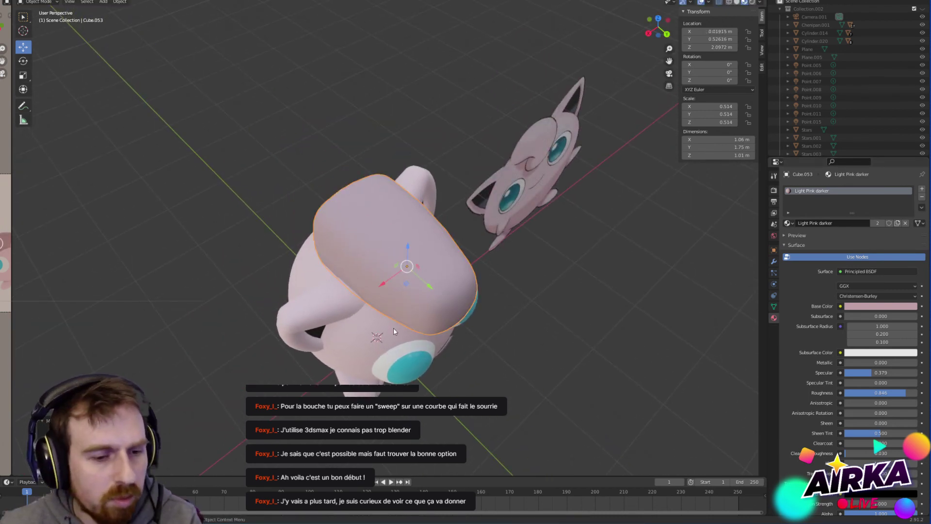
# Step: Change the block's material to Light Pink
pyautogui.click(788, 224)
pyautogui.click(825, 267)
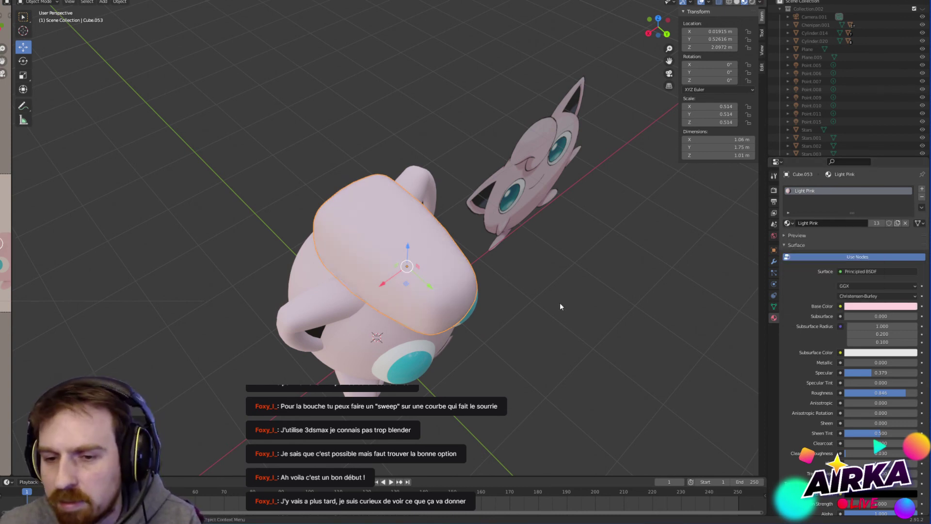
pyautogui.moveTo(560, 307); pyautogui.dragTo(325, 184, button='middle')
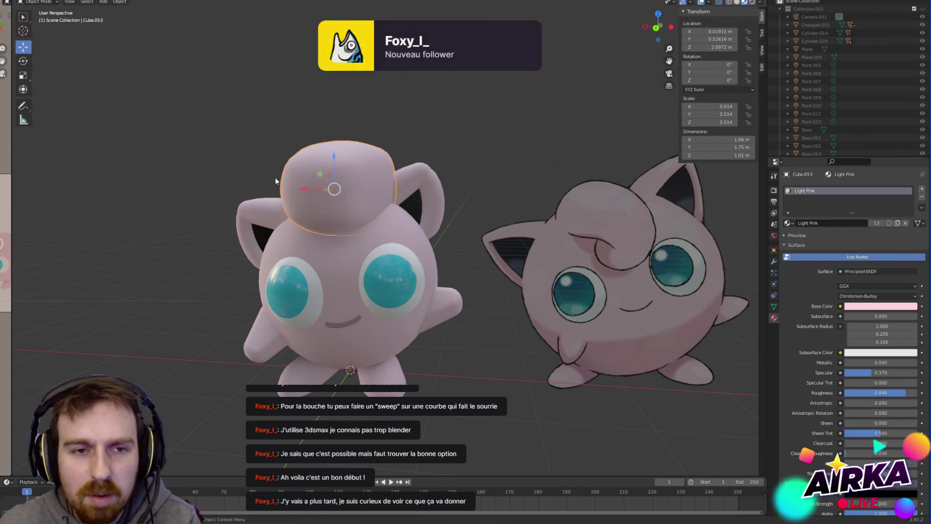
# Step: Rotate the head block about 29° around the Z axis
pyautogui.click(23, 61)
pyautogui.moveTo(351, 190); pyautogui.dragTo(377, 286, button='middle')
pyautogui.moveTo(377, 285); pyautogui.dragTo(391, 270)
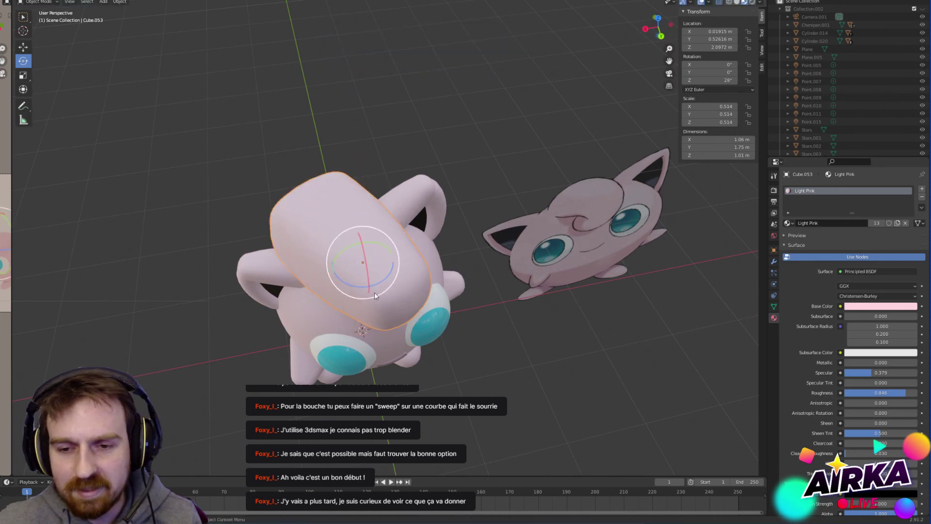
pyautogui.moveTo(391, 271); pyautogui.dragTo(387, 237, button='middle')
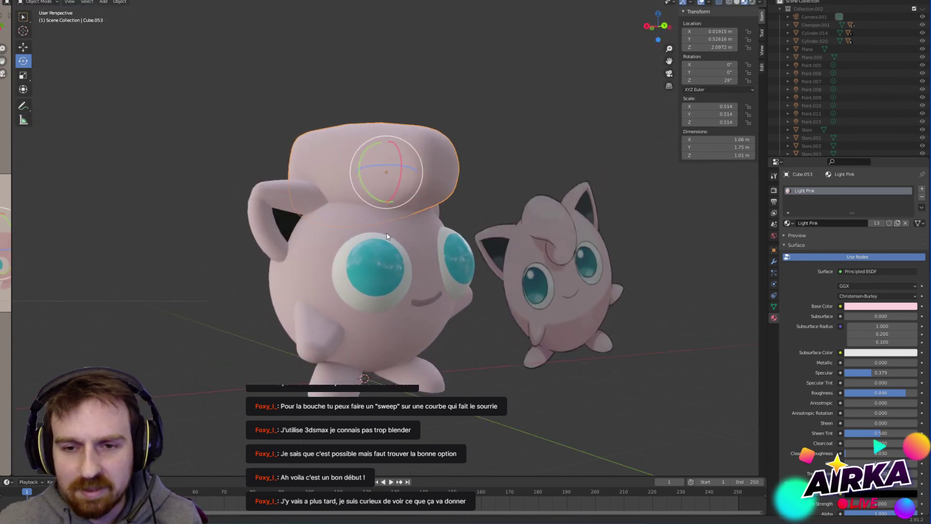
# Step: Scale the head block down uniformly to about 0.324
pyautogui.click(23, 76)
pyautogui.moveTo(423, 173); pyautogui.dragTo(409, 173)
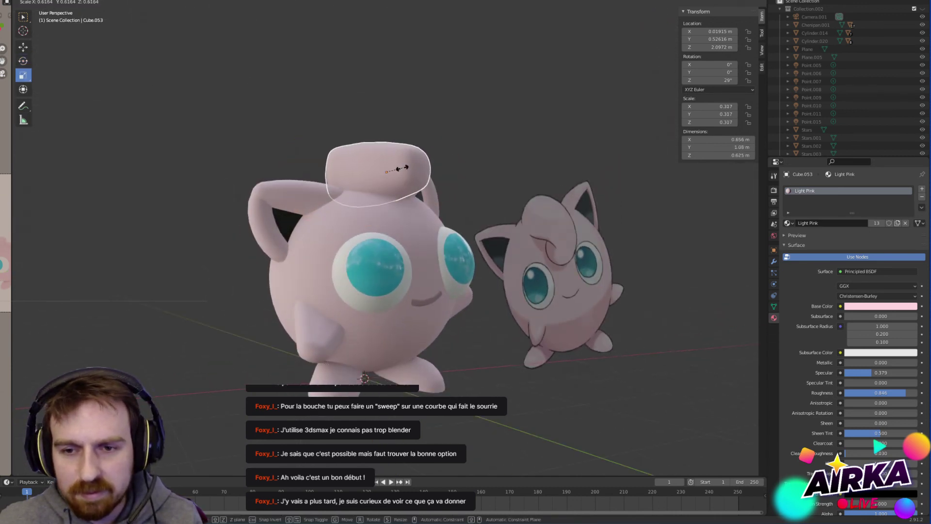
pyautogui.click(517, 123)
pyautogui.moveTo(517, 122); pyautogui.dragTo(430, 203, button='middle')
pyautogui.click(371, 213)
pyautogui.press('Tab')
pyautogui.press('KP_Decimal')
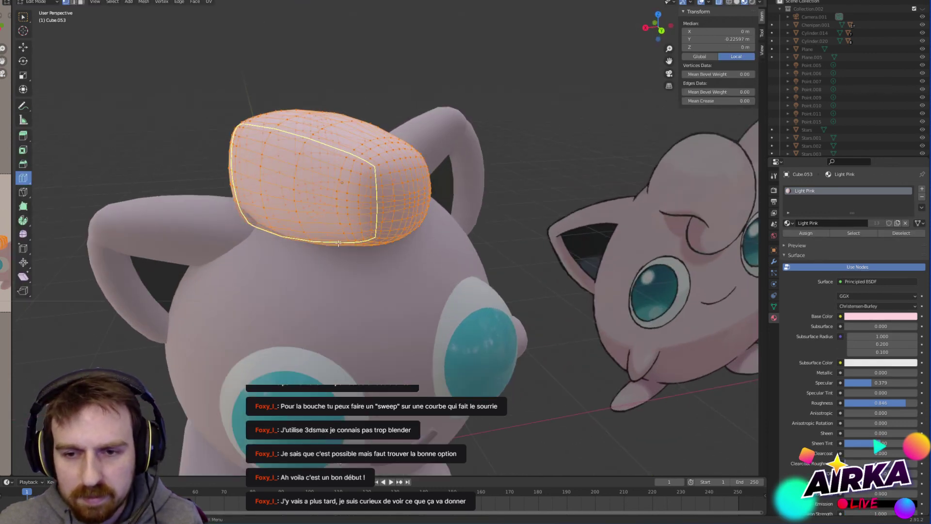
pyautogui.moveTo(360, 194); pyautogui.dragTo(368, 193, button='middle')
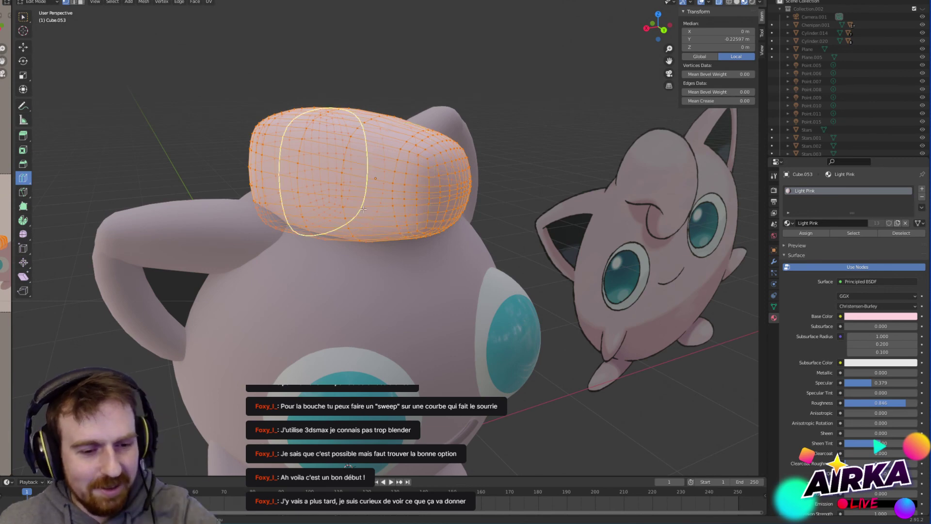
pyautogui.scroll(-3, 437, 251)
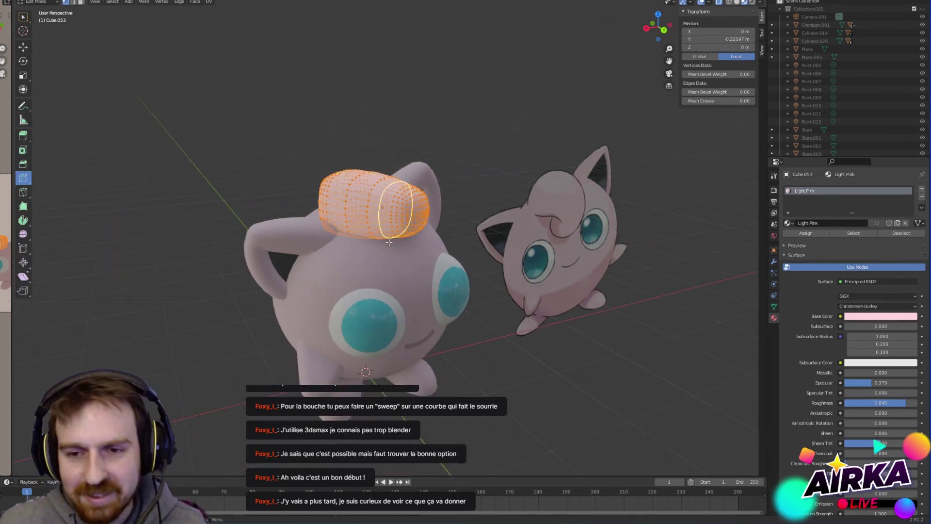
pyautogui.scroll(2, 438, 253)
pyautogui.moveTo(438, 253); pyautogui.dragTo(355, 246, button='middle')
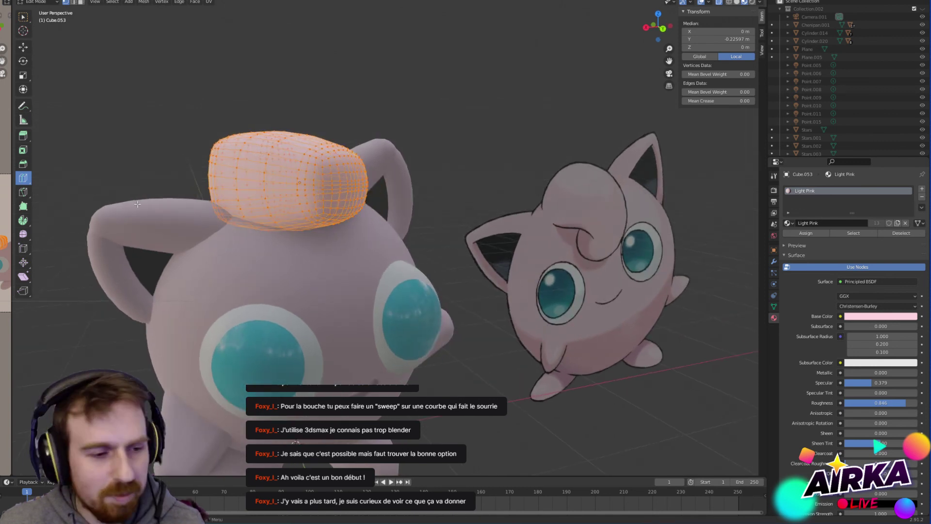
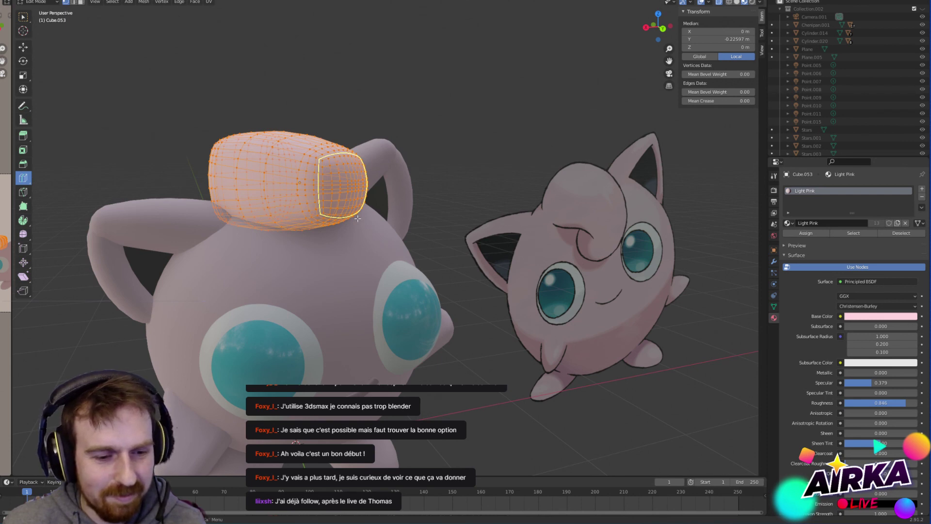
pyautogui.press('Tab')
# Step: Duplicate the head block and place the copy in front of it along the Y axis, at about Y 1.81 m
pyautogui.scroll(-2, 445, 144)
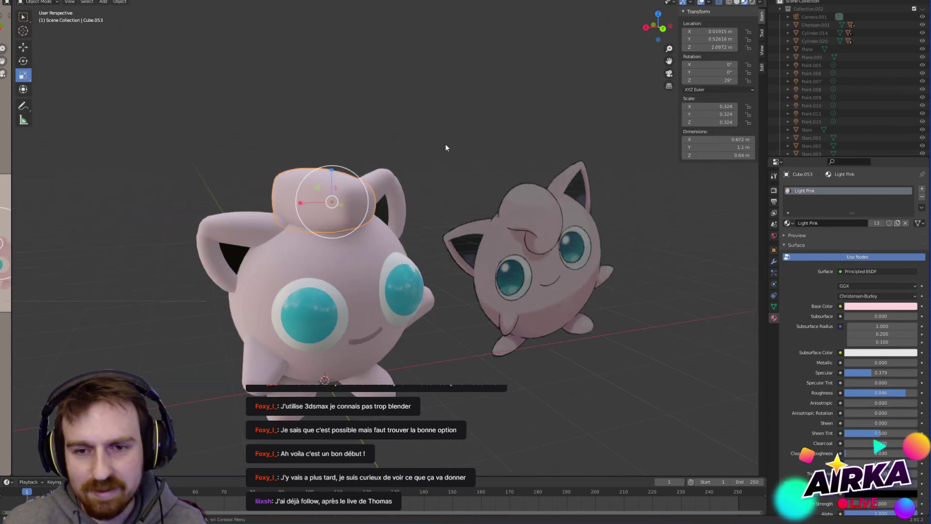
pyautogui.scroll(1, 445, 144)
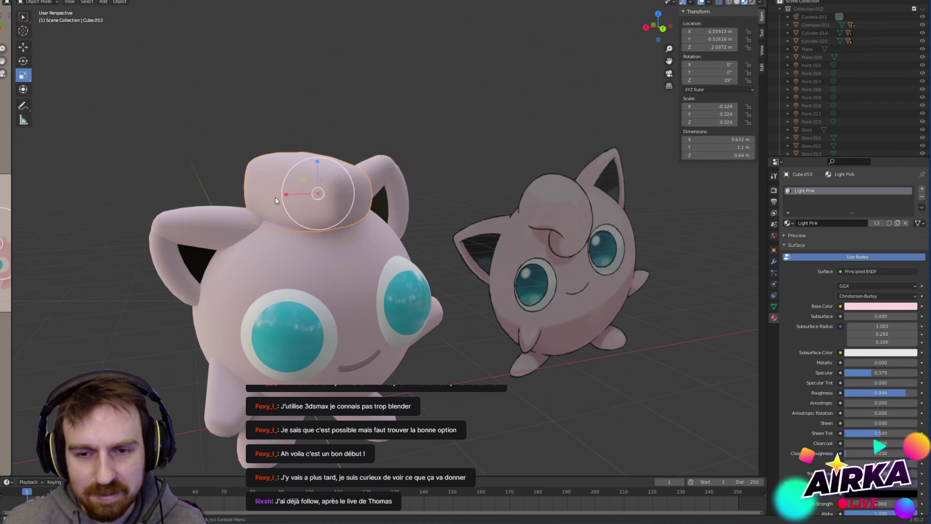
pyautogui.hotkey('shift', 'd')
pyautogui.press('x')
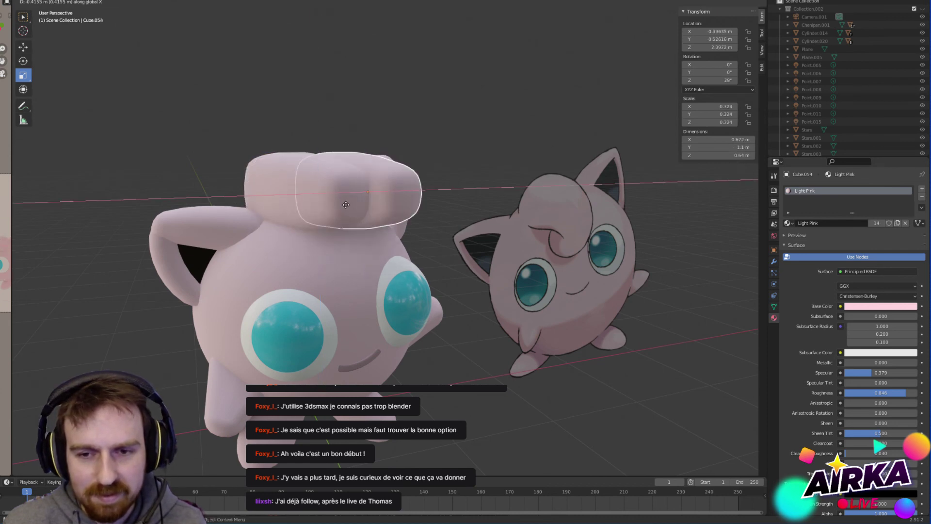
pyautogui.press('y')
pyautogui.click(343, 252)
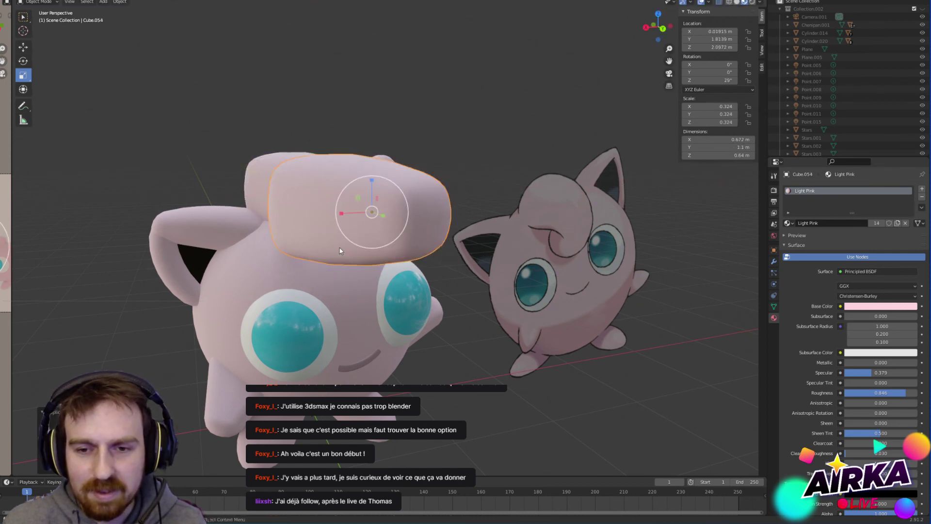
# Step: Tilt the copy about 57° around its own X axis in Normal orientation and scale it down to about 0.14
pyautogui.moveTo(339, 246); pyautogui.dragTo(9, 60, button='middle')
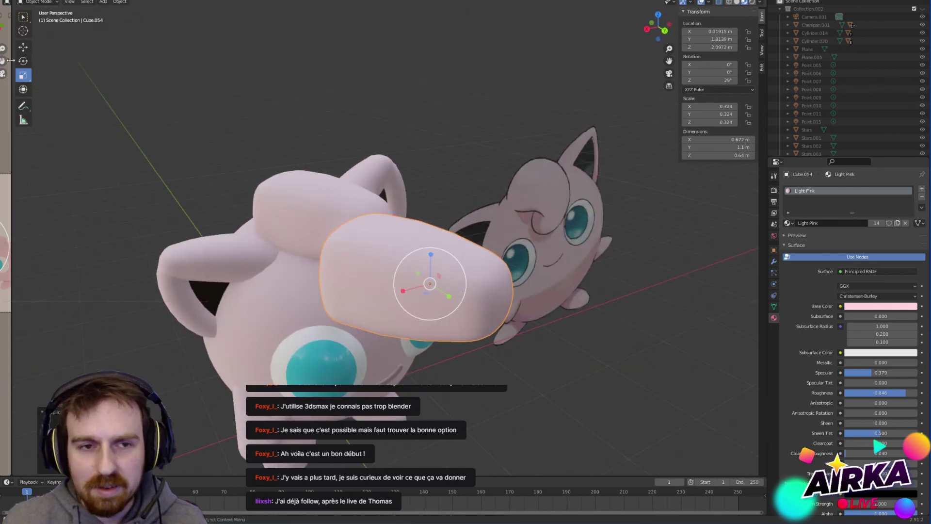
pyautogui.click(23, 64)
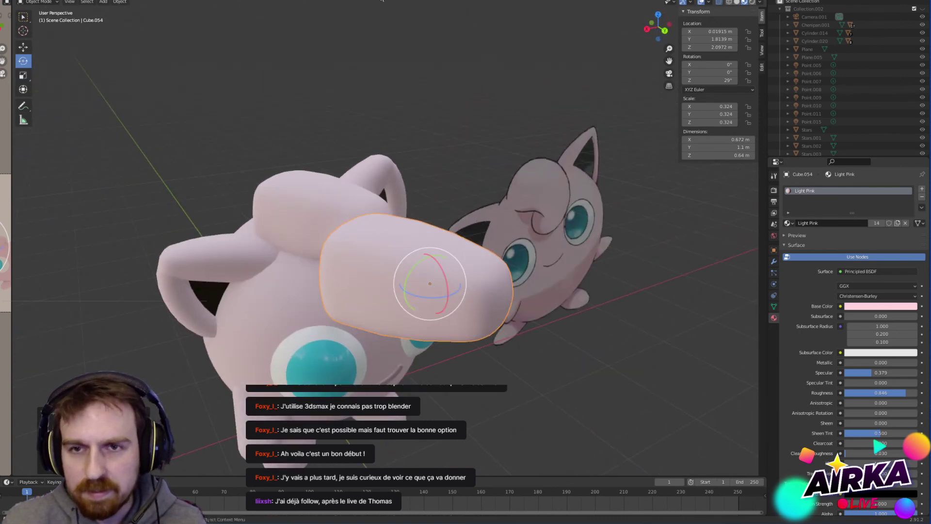
pyautogui.click(382, 1)
pyautogui.moveTo(431, 256); pyautogui.dragTo(366, 224)
pyautogui.click(22, 77)
pyautogui.moveTo(438, 303); pyautogui.dragTo(434, 297)
# Step: Switch the transform orientation to Global and move the small copy back against the front of the head block
pyautogui.click(23, 60)
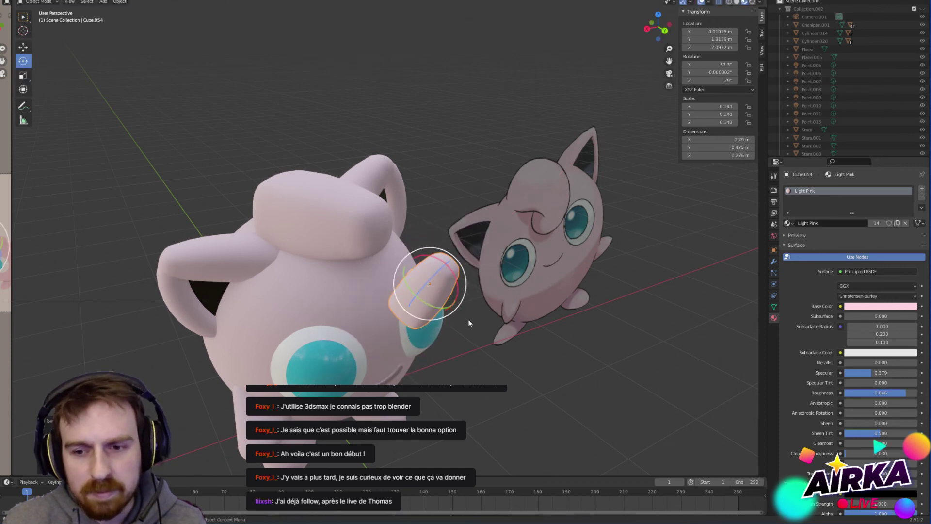
pyautogui.click(23, 47)
pyautogui.click(366, 2)
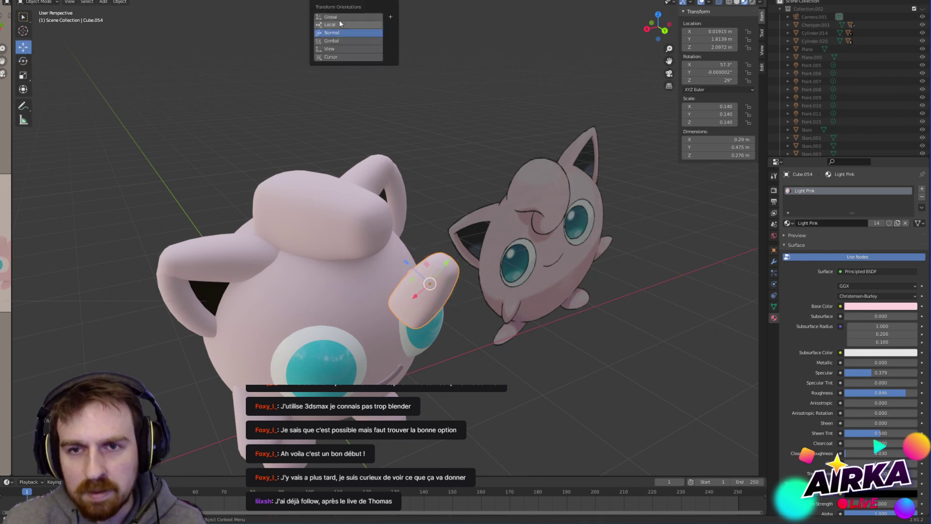
pyautogui.click(349, 22)
pyautogui.moveTo(427, 294); pyautogui.dragTo(364, 244)
pyautogui.moveTo(373, 243); pyautogui.dragTo(353, 250, button='middle')
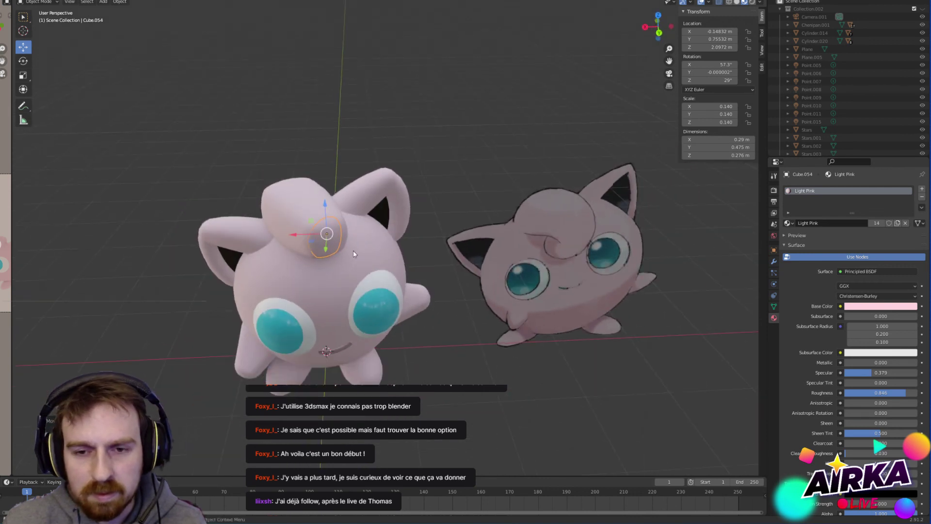
# Step: Try enlarging the copy to a scale of about 0.262 and lowering it toward the forehead, and delete it
pyautogui.hotkey('shift', 'space')
pyautogui.press('s')
pyautogui.moveTo(340, 223); pyautogui.dragTo(306, 253)
pyautogui.hotkey('shift', 'space')
pyautogui.press('g')
pyautogui.moveTo(310, 255); pyautogui.dragTo(365, 213, button='middle')
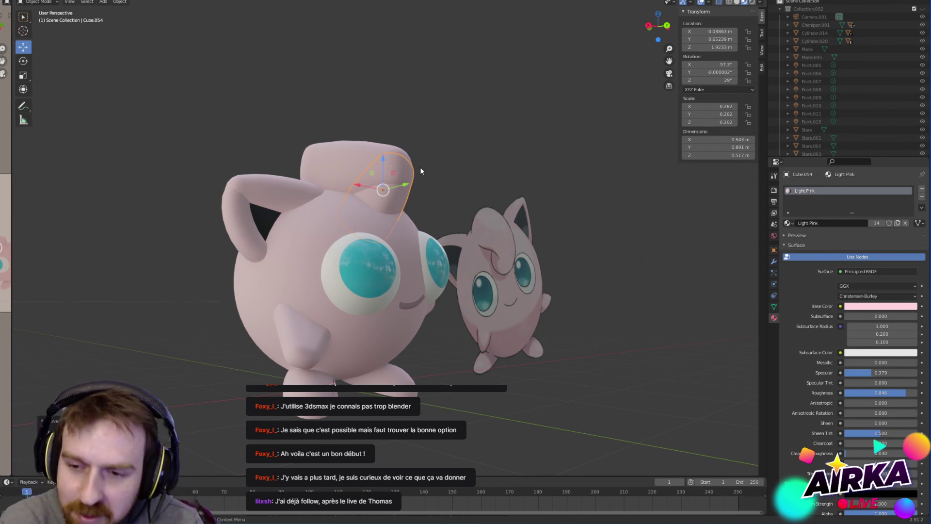
pyautogui.press('Delete')
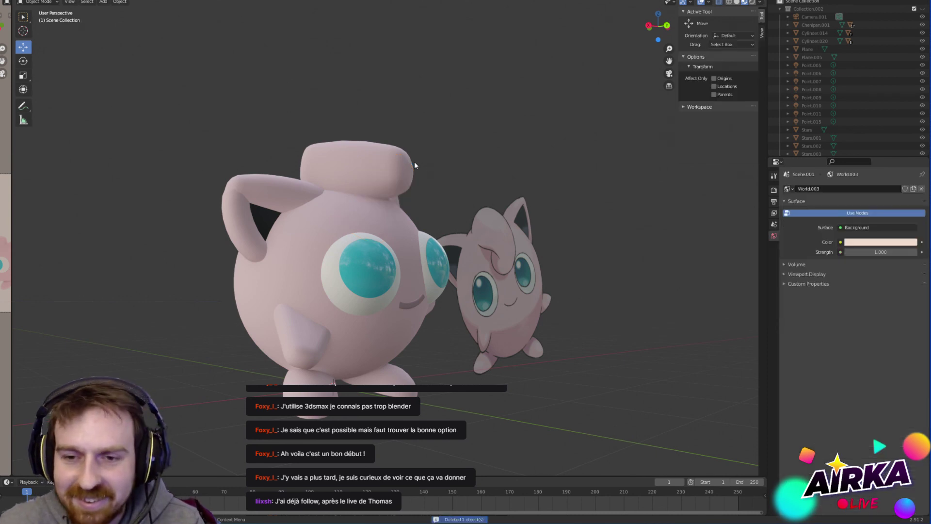
# Step: Add a new UV sphere at the scene origin
pyautogui.hotkey('shift', 'a')
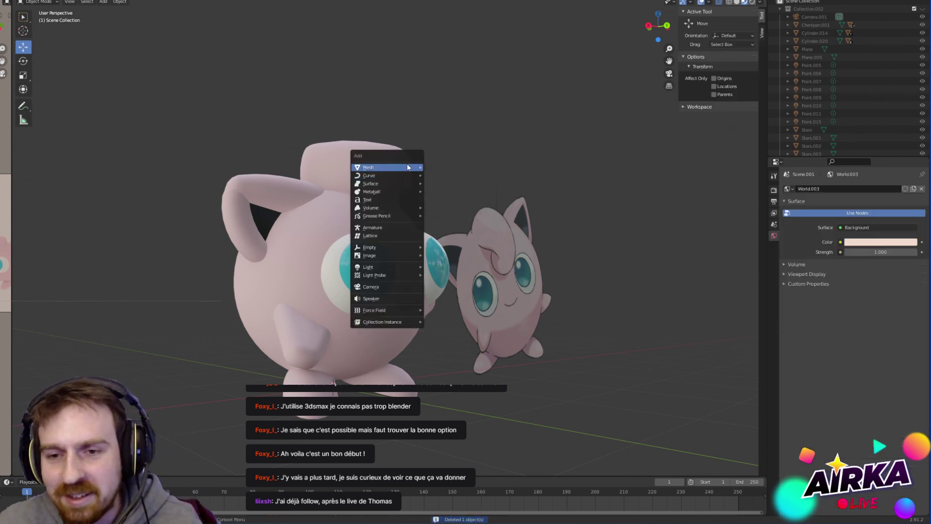
pyautogui.moveTo(417, 168)
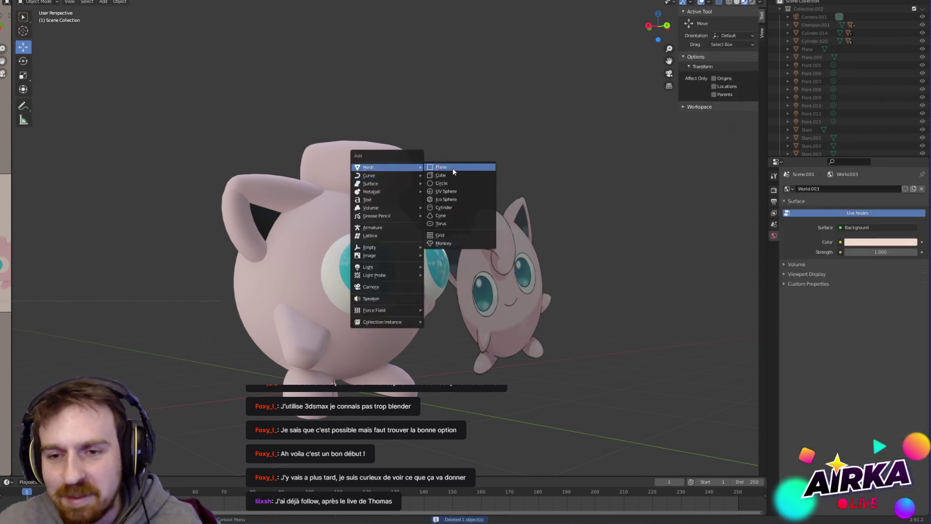
pyautogui.click(466, 192)
pyautogui.moveTo(394, 319); pyautogui.dragTo(449, 315, button='middle')
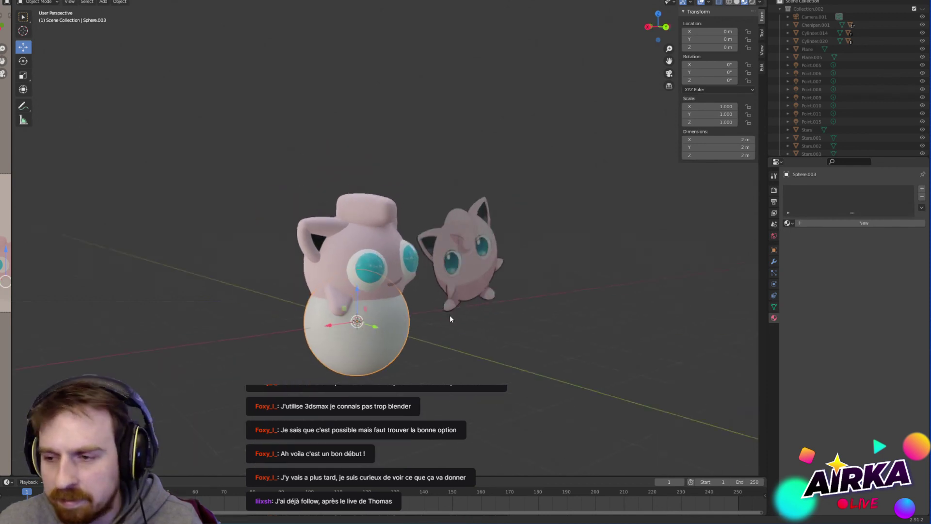
# Step: Assign the existing Light Pink material to the new sphere
pyautogui.click(787, 223)
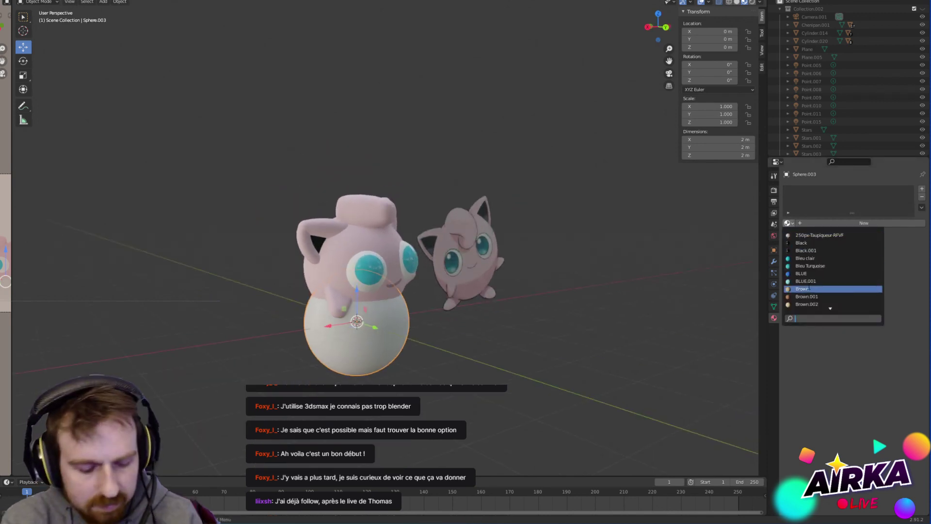
pyautogui.write('light')
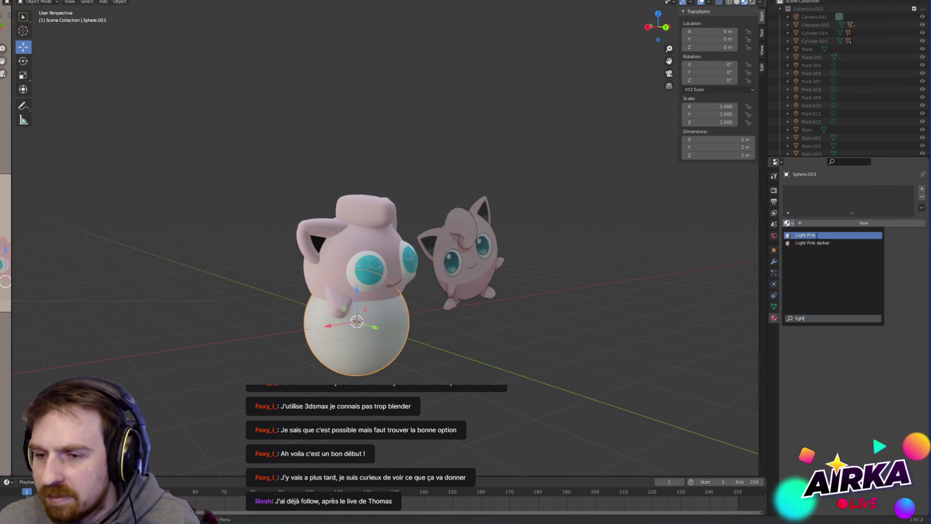
pyautogui.click(821, 235)
# Step: Raise the sphere into the head to Z about 1.755 m and scale it down uniformly to about 0.285
pyautogui.moveTo(355, 293); pyautogui.dragTo(364, 228)
pyautogui.click(22, 75)
pyautogui.scroll(5, 400, 211)
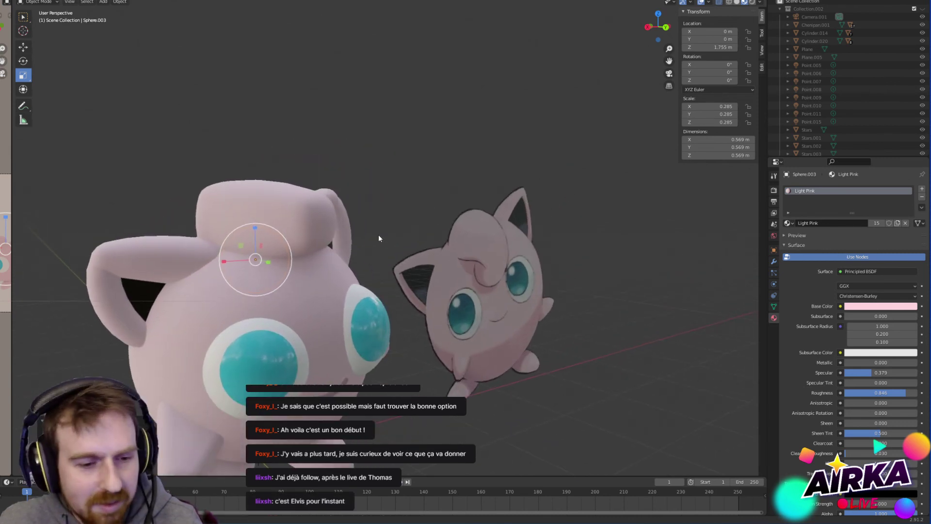
# Step: Move the sphere forward to X about -0.163 m, Y about 0.687 m, and scale it uniformly to about 0.393
pyautogui.hotkey('shift', 'space')
pyautogui.press('g')
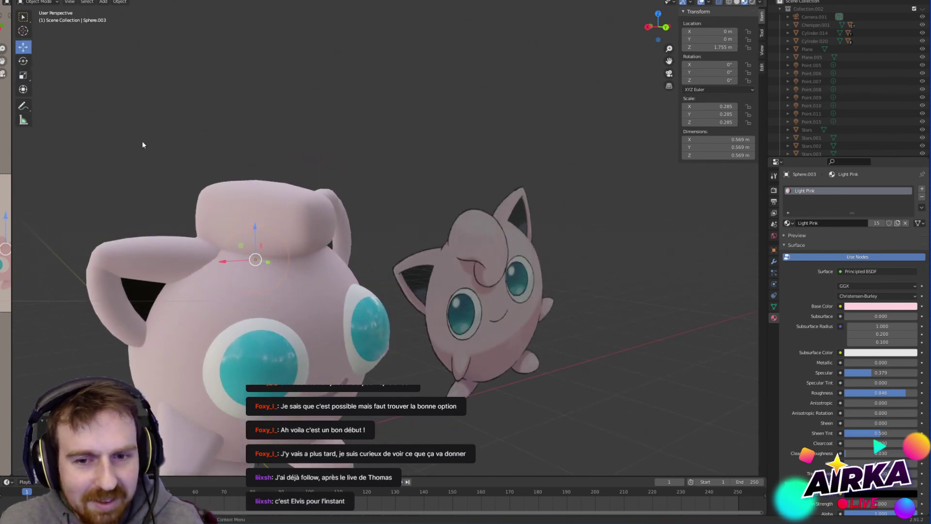
pyautogui.moveTo(273, 267); pyautogui.dragTo(319, 248, button='middle')
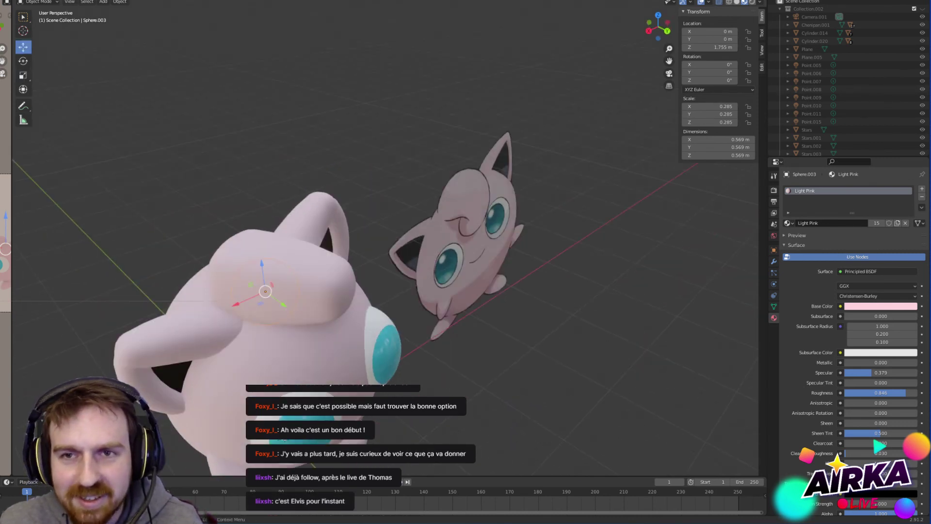
pyautogui.moveTo(262, 304); pyautogui.dragTo(370, 315)
pyautogui.hotkey('shift', 'space')
pyautogui.press('s')
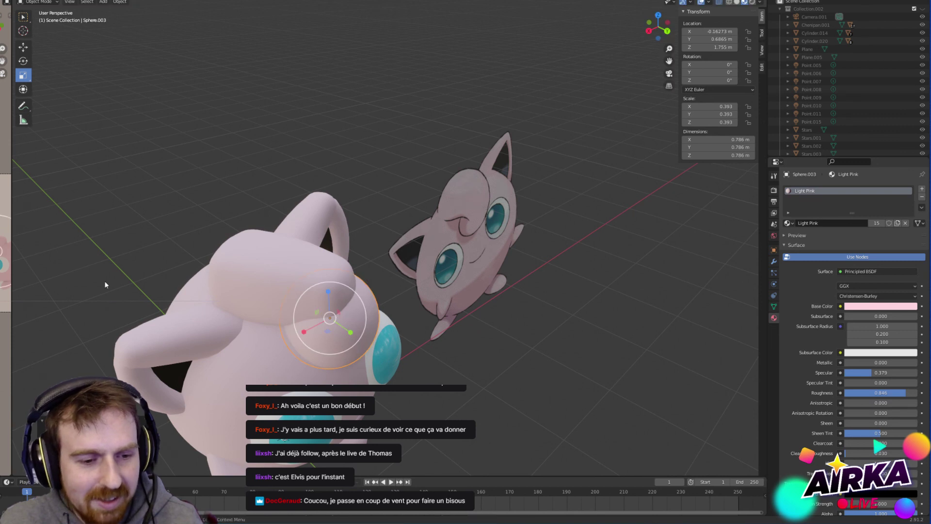
pyautogui.moveTo(272, 339); pyautogui.dragTo(413, 364, button='middle')
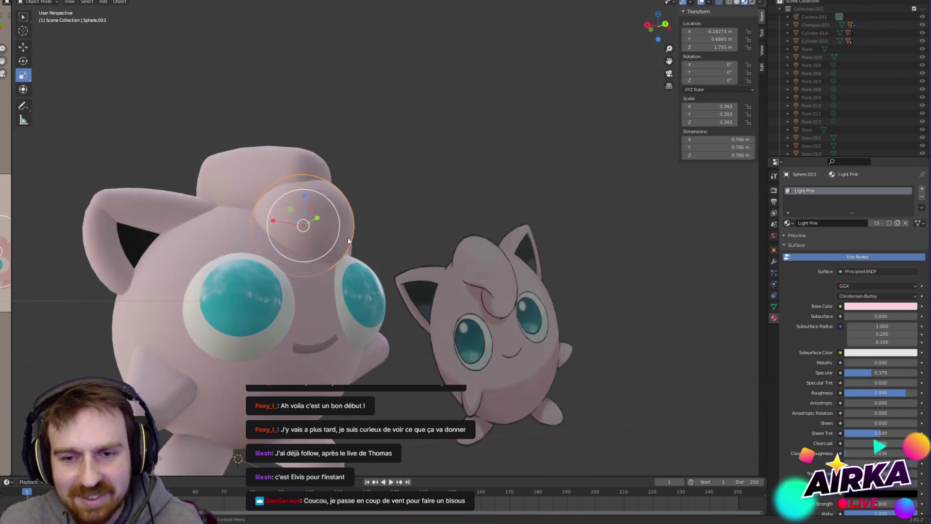
pyautogui.moveTo(348, 240); pyautogui.dragTo(330, 286, button='middle')
# Step: Reposition the sphere over the front of the tuft, to X about -0.069 m, Y about 0.665 m and Z about 1.963 m
pyautogui.click(23, 47)
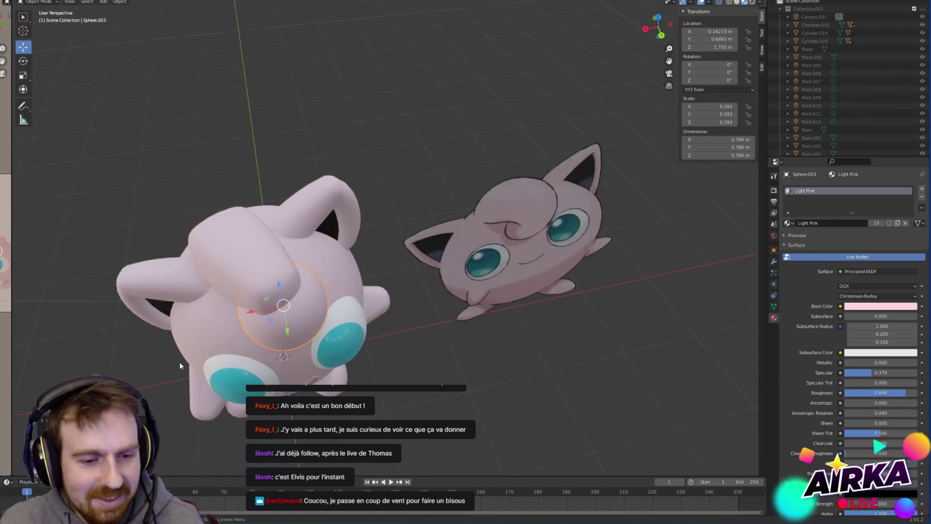
pyautogui.moveTo(179, 364); pyautogui.dragTo(335, 203, button='middle')
pyautogui.moveTo(338, 195); pyautogui.dragTo(340, 184)
pyautogui.moveTo(370, 260); pyautogui.dragTo(358, 311, button='middle')
pyautogui.moveTo(358, 311); pyautogui.dragTo(369, 331)
pyautogui.moveTo(394, 356); pyautogui.dragTo(330, 191, button='middle')
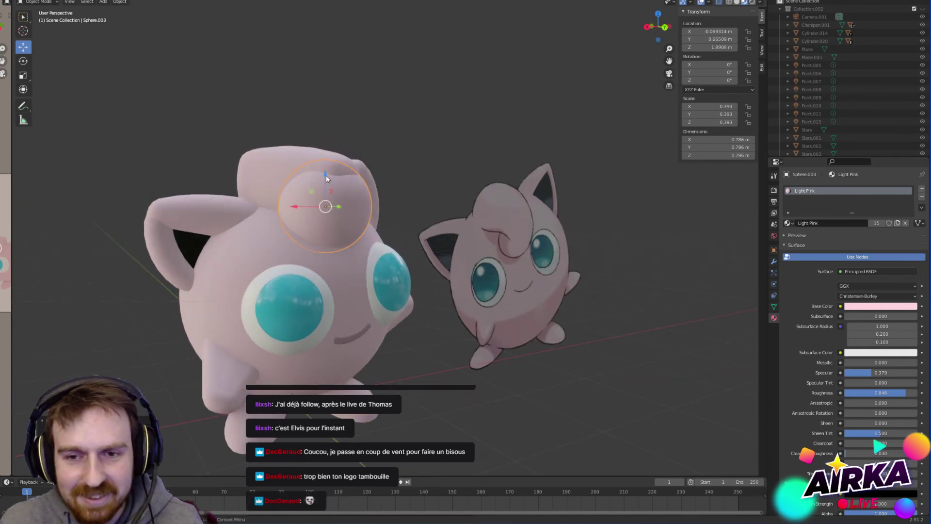
pyautogui.moveTo(326, 178); pyautogui.dragTo(385, 126)
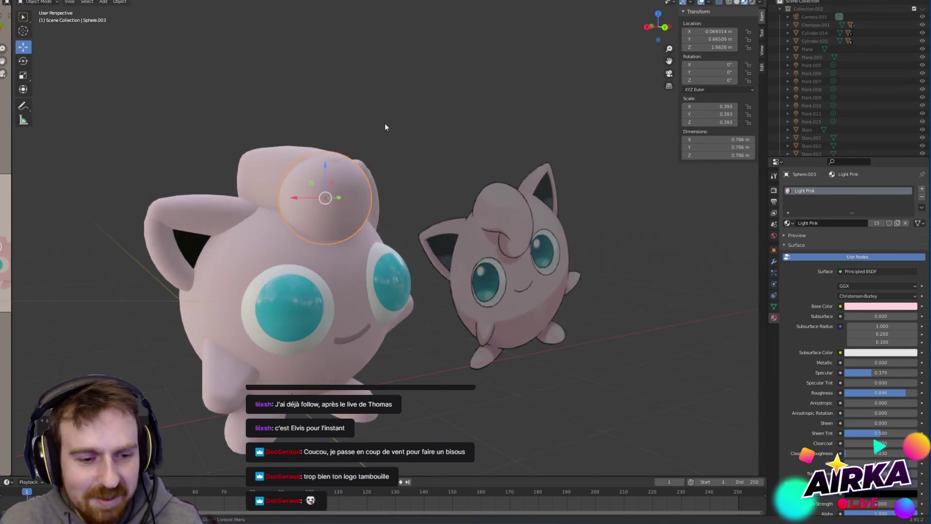
# Step: Nudge the sphere horizontally at the tuft's front to X about -0.066 m and Y about 0.684 m
pyautogui.moveTo(385, 127); pyautogui.dragTo(361, 274, button='middle')
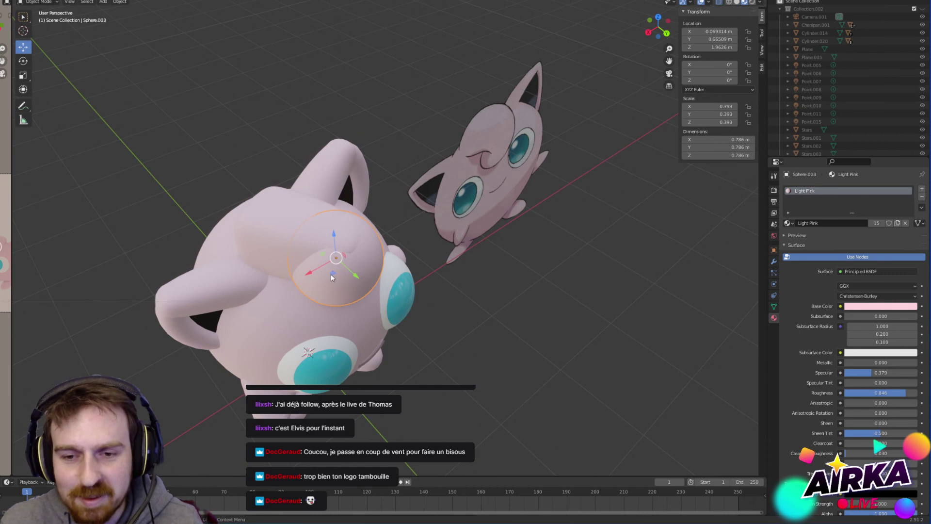
pyautogui.moveTo(331, 277); pyautogui.dragTo(335, 274)
pyautogui.moveTo(380, 272); pyautogui.dragTo(374, 227, button='middle')
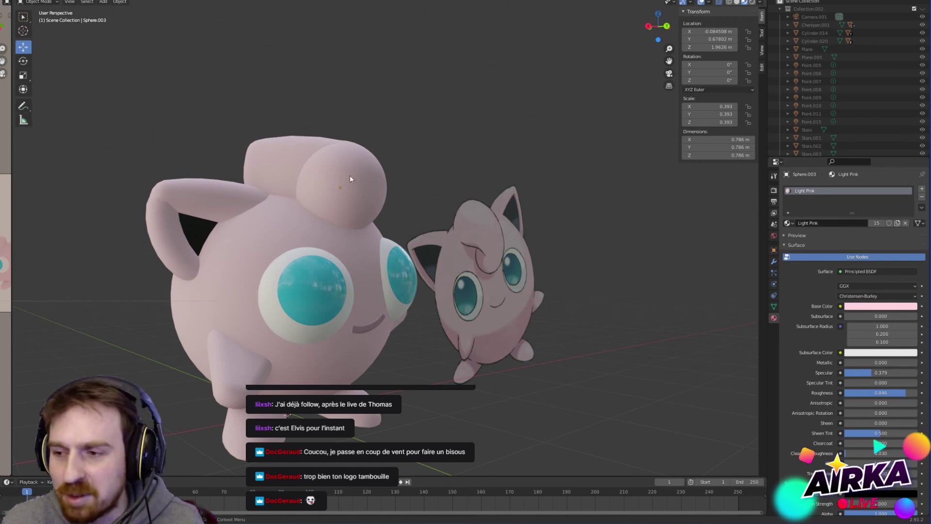
pyautogui.moveTo(355, 189); pyautogui.dragTo(333, 283, button='middle')
pyautogui.moveTo(352, 333)
pyautogui.mouseDown(button='middle')
pyautogui.moveTo(367, 333)
pyautogui.moveTo(350, 318)
pyautogui.mouseUp(button='middle')
pyautogui.moveTo(348, 299); pyautogui.dragTo(345, 301)
pyautogui.moveTo(350, 334); pyautogui.dragTo(339, 270, button='middle')
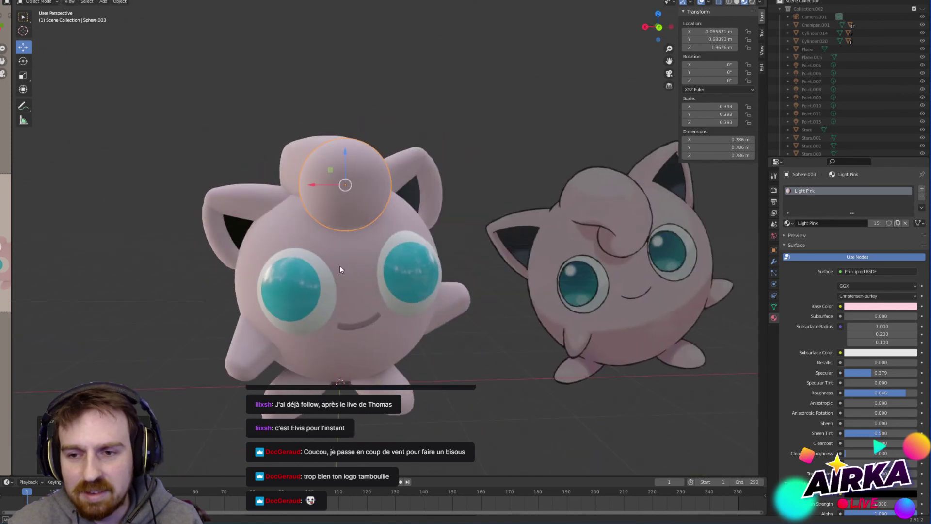
# Step: Shrink the sphere uniformly to about 0.320 and lower it toward the forehead to Z about 1.842 m
pyautogui.click(24, 76)
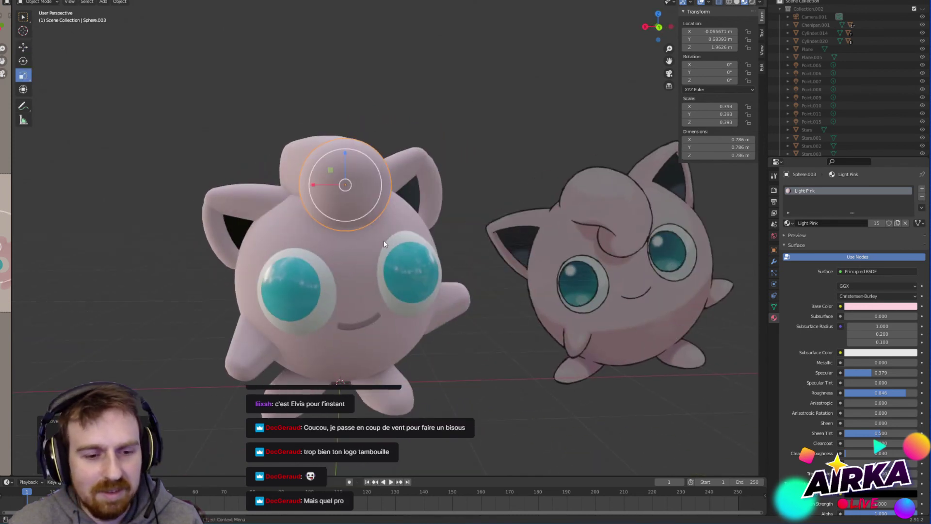
pyautogui.moveTo(378, 187); pyautogui.dragTo(363, 186)
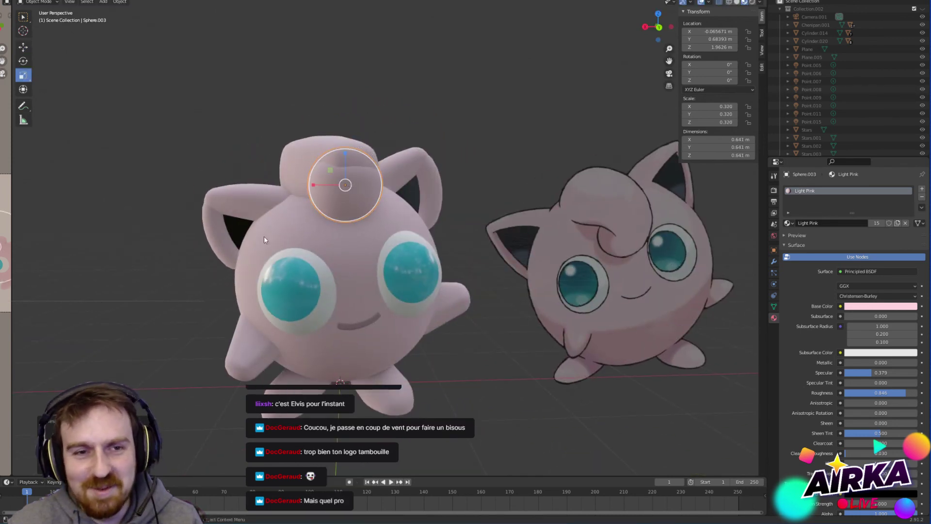
pyautogui.moveTo(264, 236); pyautogui.dragTo(299, 251, button='middle')
pyautogui.click(25, 47)
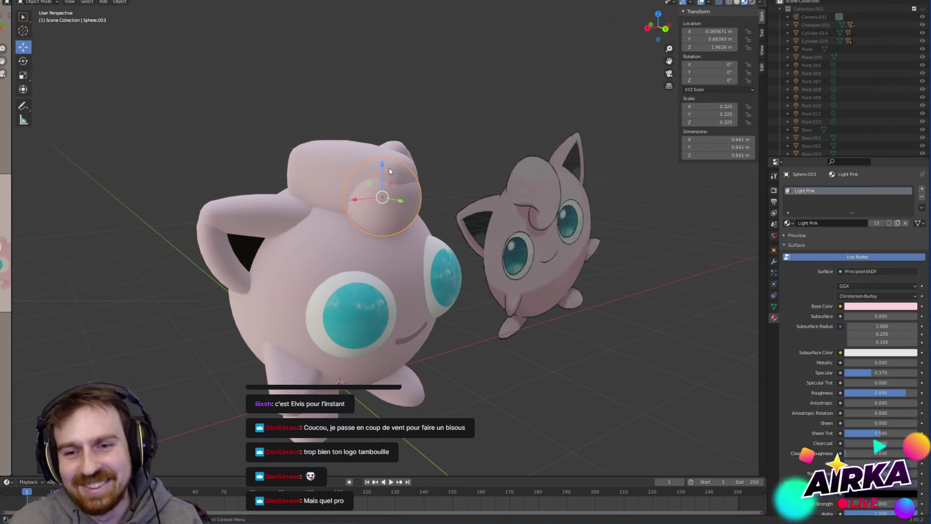
pyautogui.moveTo(382, 165); pyautogui.dragTo(383, 178)
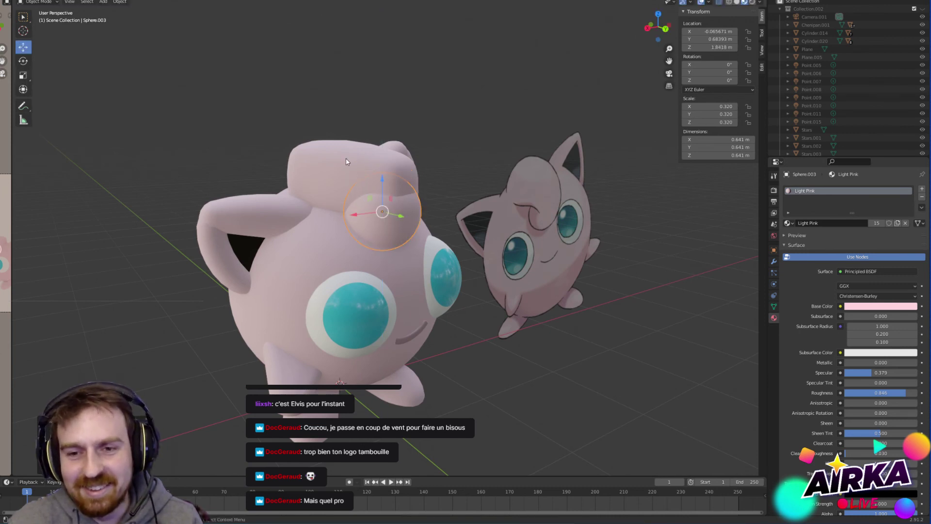
pyautogui.moveTo(427, 233); pyautogui.dragTo(388, 251, button='middle')
# Step: Try enlarging the forehead sphere to a scale of about 0.362, and delete it
pyautogui.click(23, 75)
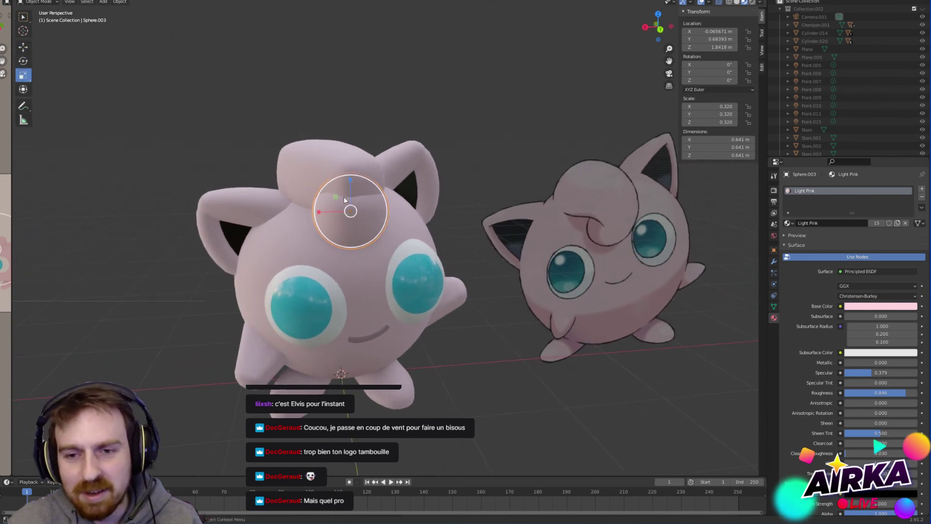
pyautogui.moveTo(350, 218); pyautogui.dragTo(383, 211, button='middle')
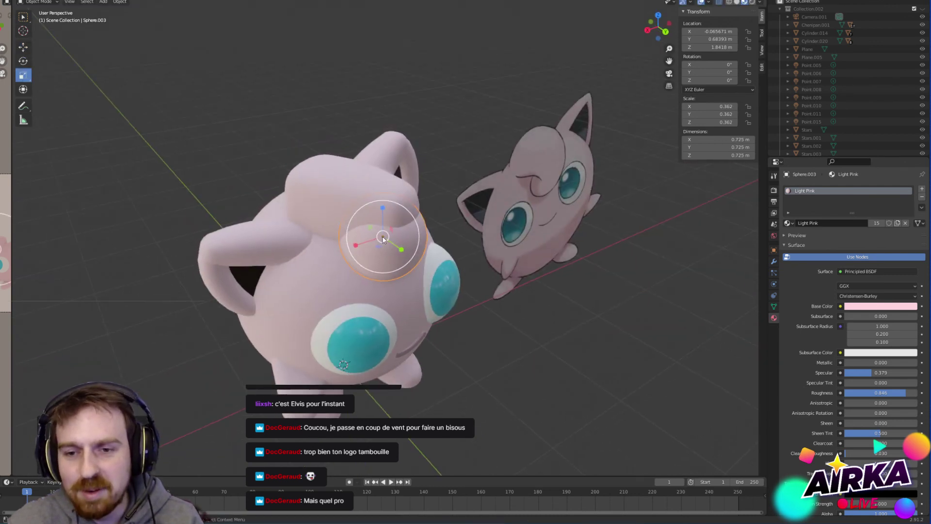
pyautogui.moveTo(383, 212); pyautogui.dragTo(378, 192)
pyautogui.click(23, 46)
pyautogui.moveTo(442, 172); pyautogui.dragTo(339, 200, button='middle')
pyautogui.press('Delete')
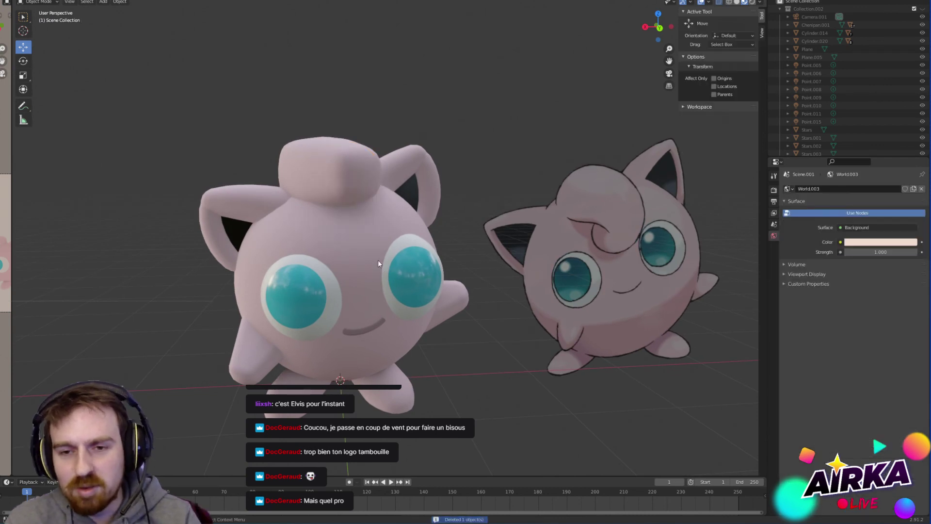
# Step: Unhide Collection.002 and examine the full scene, including the caterpillar and mole character models
pyautogui.scroll(-3, 377, 260)
pyautogui.scroll(-2, 420, 278)
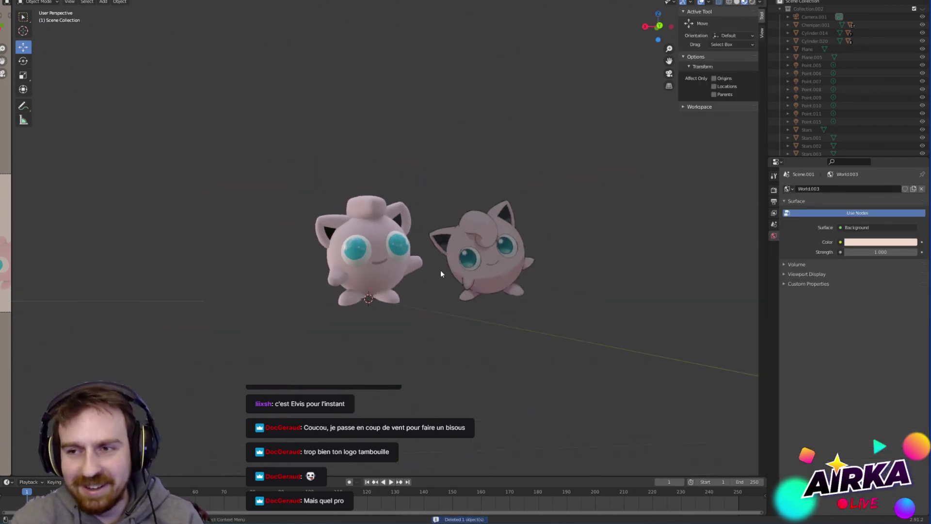
pyautogui.click(922, 9)
pyautogui.scroll(-2, 478, 188)
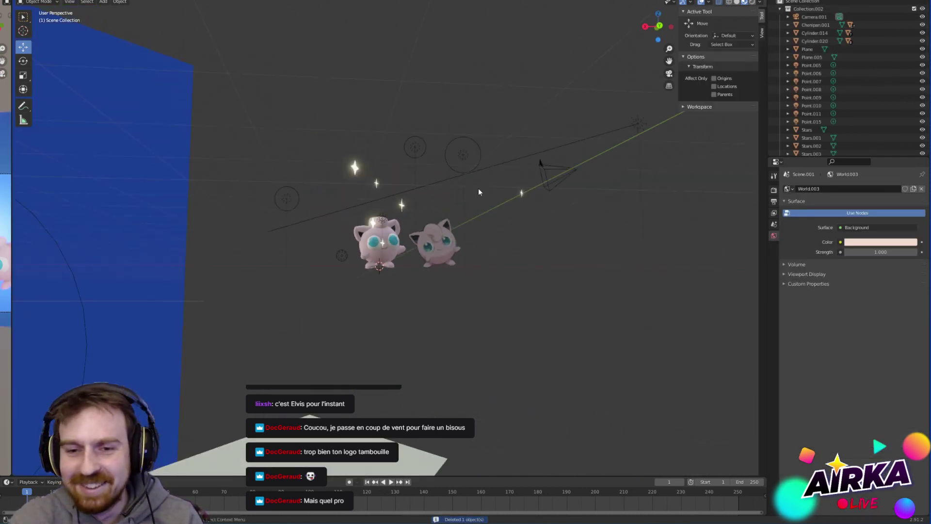
pyautogui.scroll(-2, 433, 242)
pyautogui.moveTo(433, 242); pyautogui.dragTo(296, 162, button='middle')
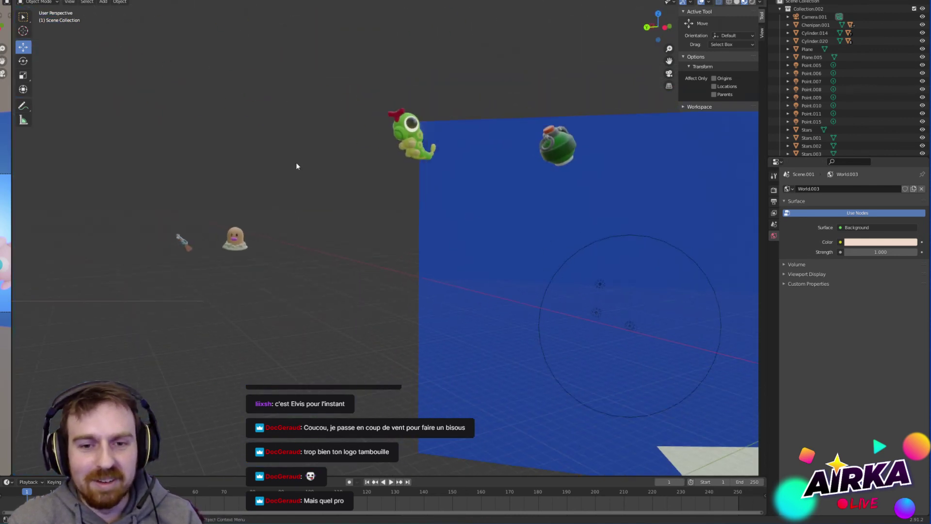
pyautogui.scroll(4, 415, 100)
pyautogui.keyDown('shift'); pyautogui.moveTo(499, 75); pyautogui.dragTo(437, 228, button='middle'); pyautogui.keyUp('shift')
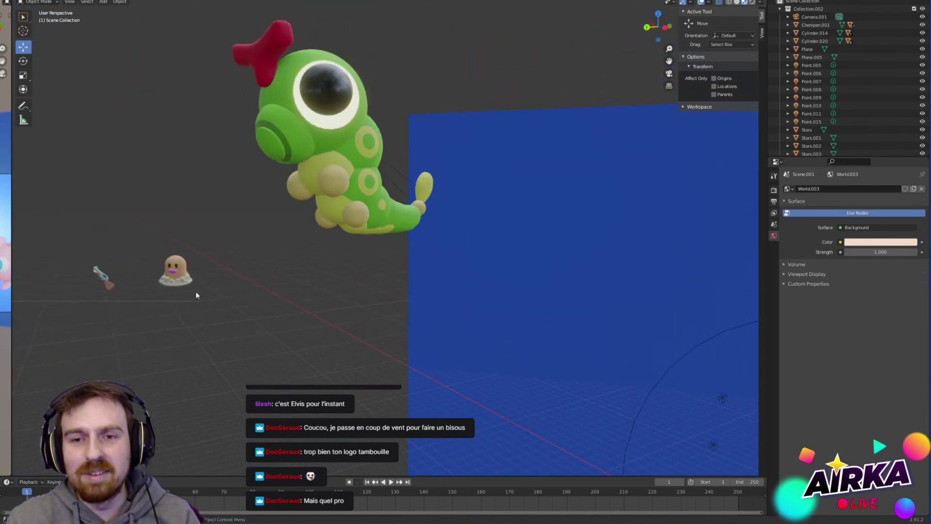
pyautogui.scroll(3, 138, 279)
pyautogui.scroll(4, 134, 296)
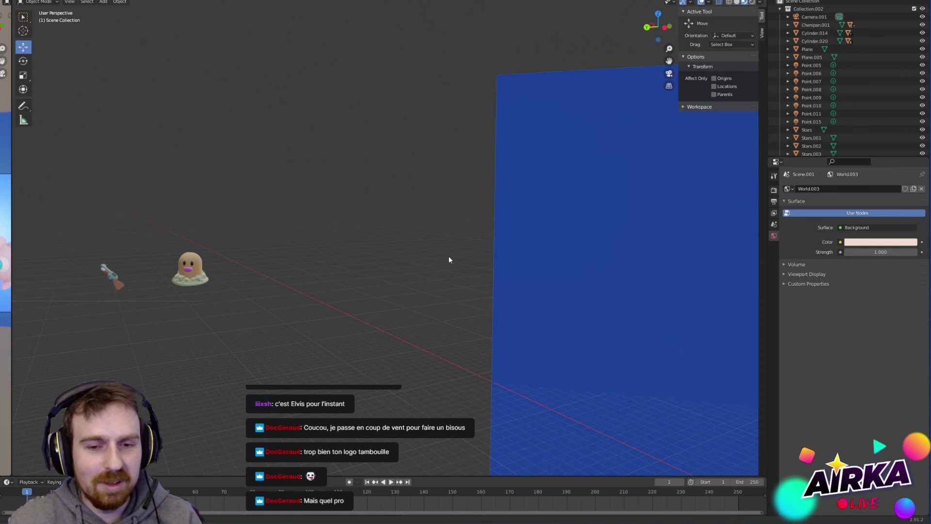
pyautogui.click(172, 273)
pyautogui.scroll(-3, 194, 271)
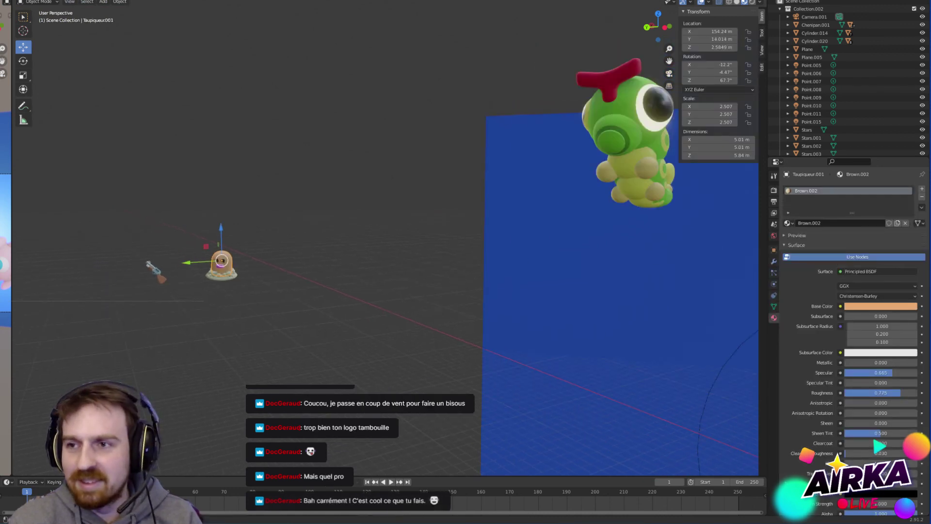
# Step: Switch the main viewport to rendered shading and widen the camera viewport beside it
pyautogui.click(751, 3)
pyautogui.scroll(-5, 422, 271)
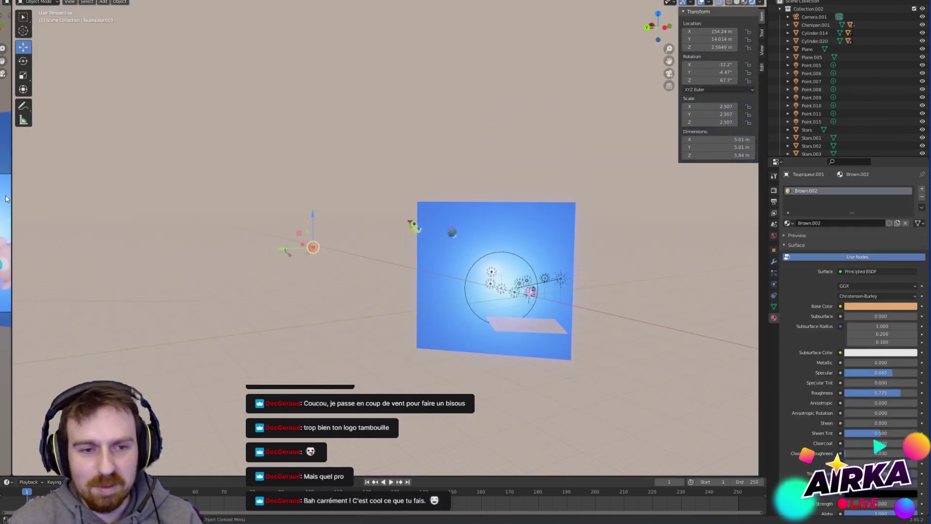
pyautogui.moveTo(11, 190); pyautogui.dragTo(210, 190)
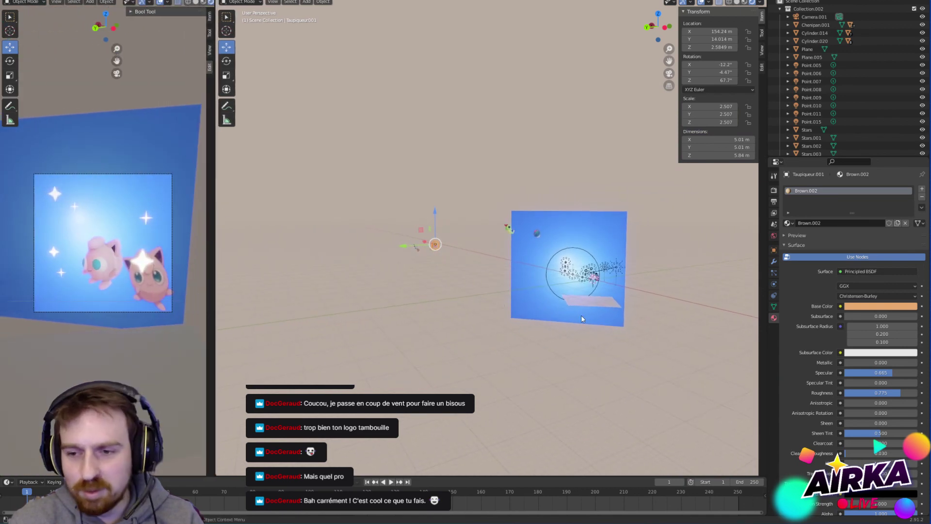
# Step: Delete the Jigglypuff reference image beside the 3D model
pyautogui.scroll(3, 655, 296)
pyautogui.keyDown('shift'); pyautogui.moveTo(627, 298); pyautogui.dragTo(292, 241, button='middle'); pyautogui.keyUp('shift')
pyautogui.scroll(3, 302, 329)
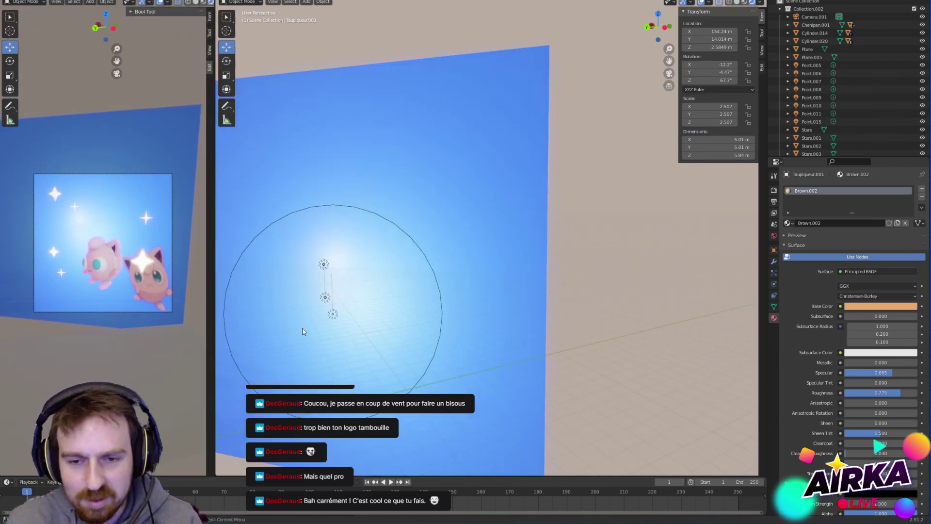
pyautogui.keyDown('shift'); pyautogui.moveTo(306, 330); pyautogui.dragTo(553, 269, button='middle'); pyautogui.keyUp('shift')
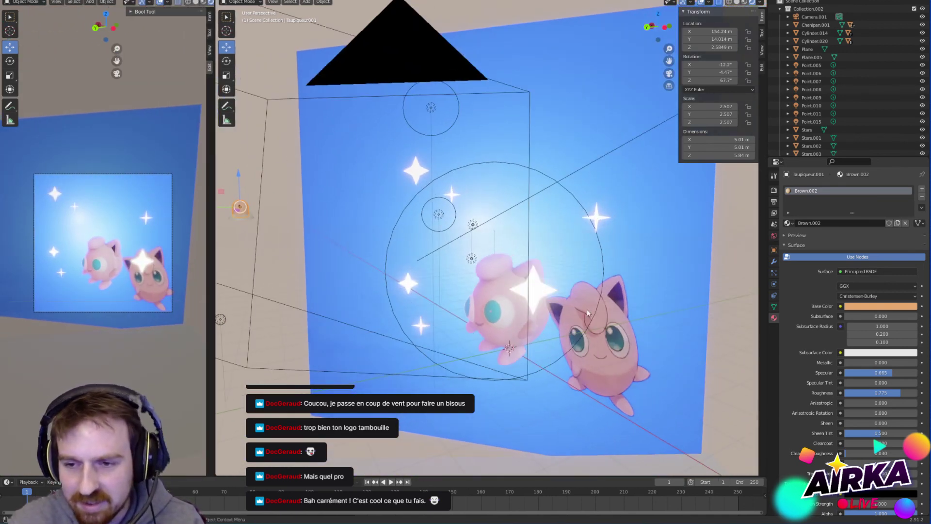
pyautogui.click(616, 353)
pyautogui.press('Delete')
pyautogui.moveTo(586, 372)
pyautogui.mouseDown(button='middle')
pyautogui.moveTo(619, 368)
pyautogui.moveTo(597, 372)
pyautogui.mouseUp(button='middle')
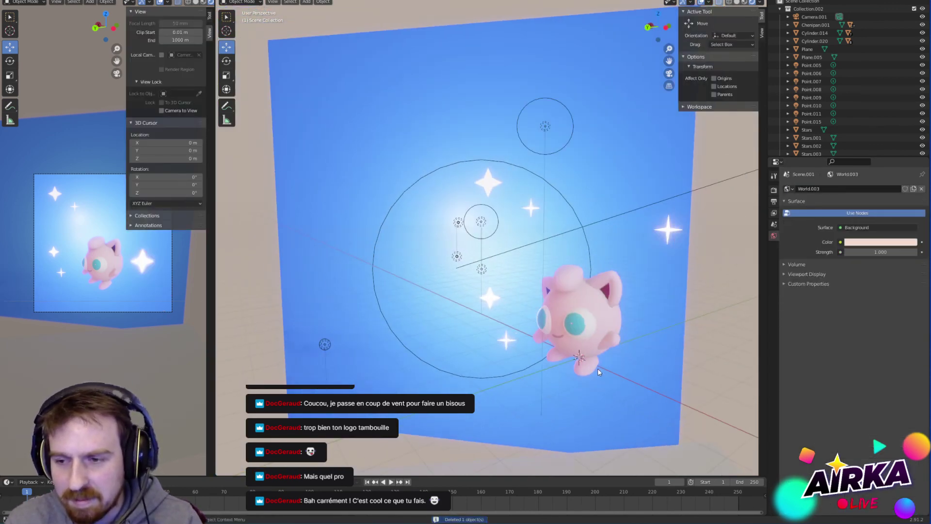
# Step: Select Jigglypuff's body sphere and hide Collection.002, leaving only the character parts displayed
pyautogui.click(608, 324)
pyautogui.scroll(2, 608, 325)
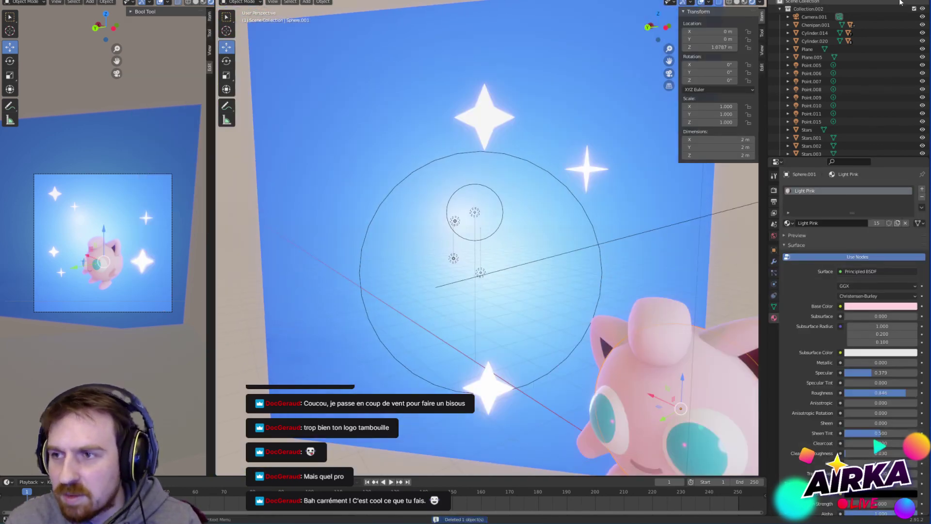
pyautogui.click(922, 9)
pyautogui.moveTo(540, 239); pyautogui.dragTo(245, 190, button='middle')
pyautogui.scroll(4, 366, 222)
pyautogui.keyDown('shift'); pyautogui.moveTo(318, 219); pyautogui.dragTo(546, 260, button='middle'); pyautogui.keyUp('shift')
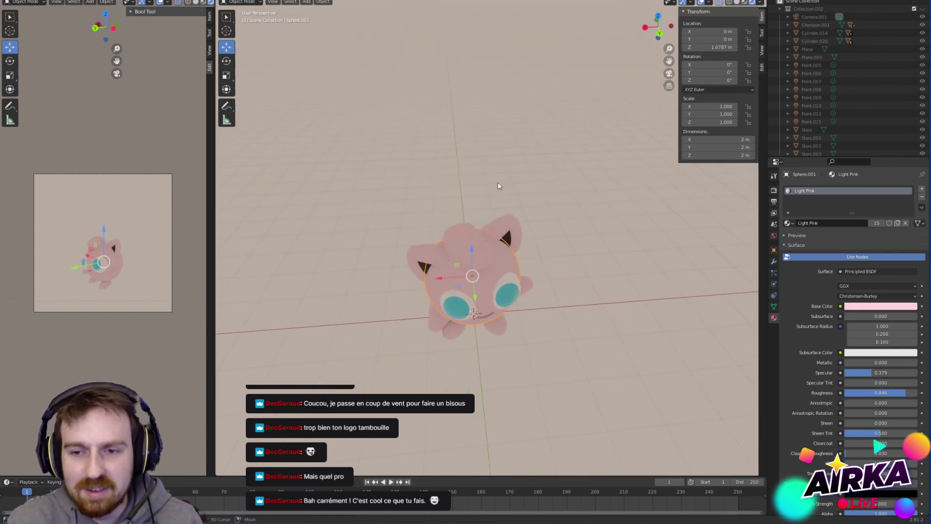
# Step: Select all of Jigglypuff's parts and parent them to the body sphere using Object (Keep Transform)
pyautogui.moveTo(543, 233); pyautogui.dragTo(295, 406)
pyautogui.moveTo(477, 315); pyautogui.dragTo(393, 320, button='middle')
pyautogui.moveTo(525, 315); pyautogui.dragTo(438, 329, button='middle')
pyautogui.hotkey('ctrl', 'p')
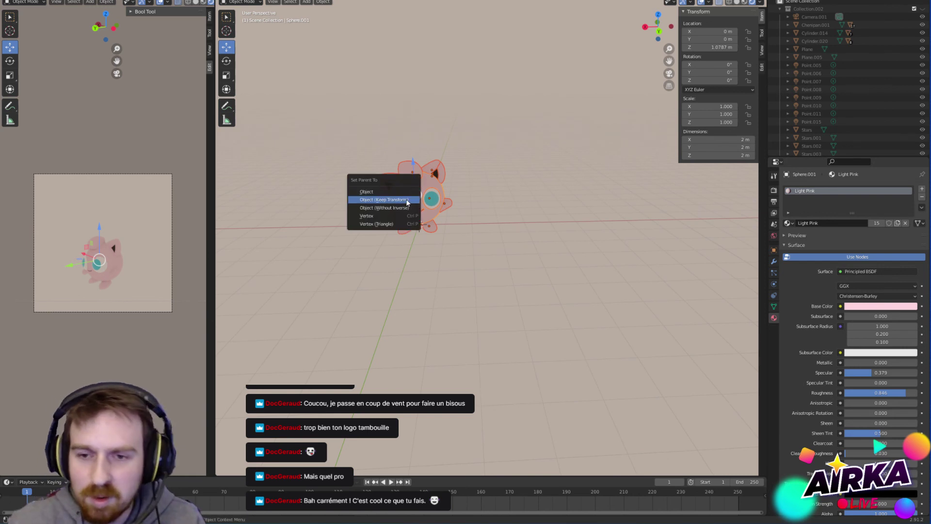
pyautogui.click(407, 200)
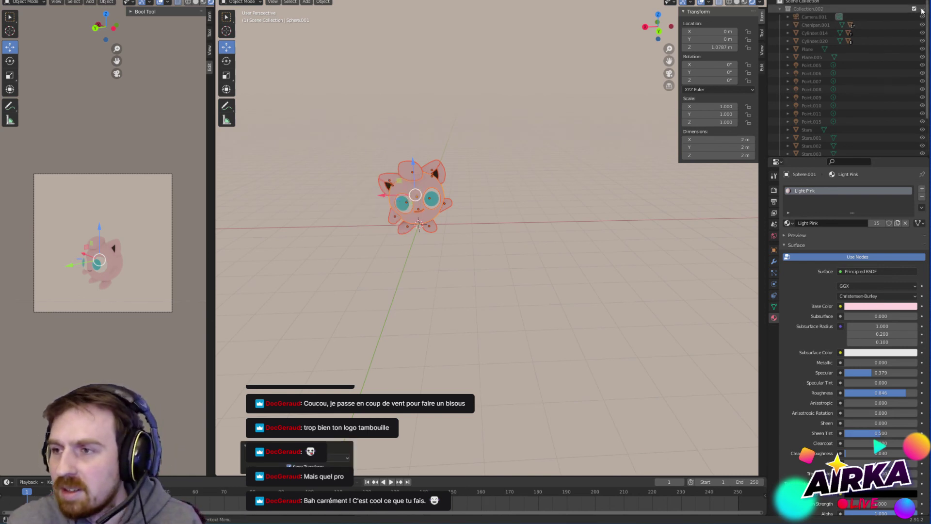
# Step: Show Collection.002 again and rotate Jigglypuff's body sphere around the vertical axis until the character faces the camera
pyautogui.click(118, 269)
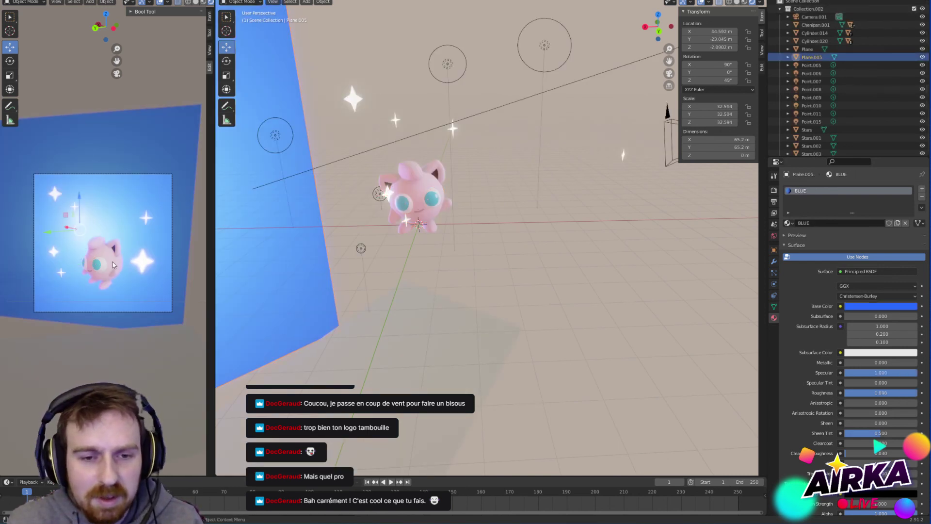
pyautogui.click(113, 265)
pyautogui.click(9, 62)
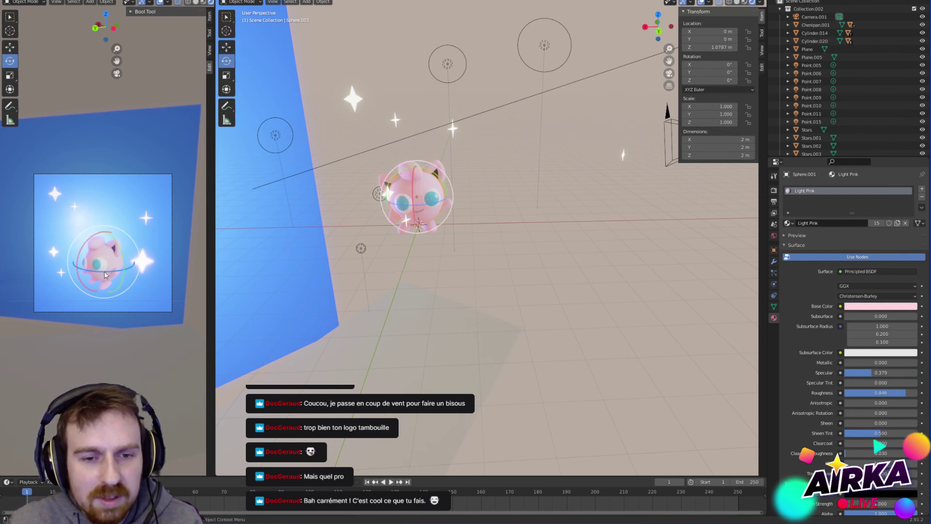
pyautogui.moveTo(104, 275); pyautogui.dragTo(123, 275)
# Step: Scale Jigglypuff up uniformly to about 1.694 and raise it to about Z 2.16 m
pyautogui.click(10, 75)
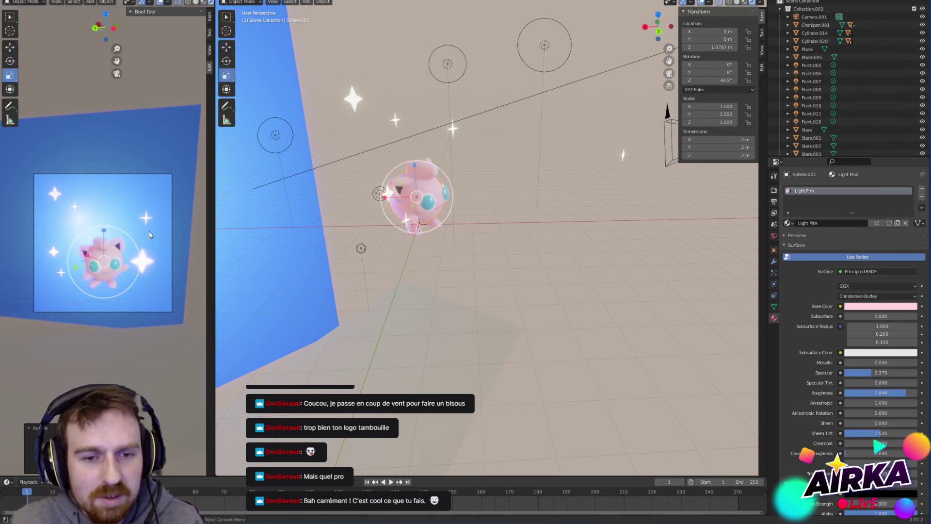
pyautogui.moveTo(122, 260); pyautogui.dragTo(104, 214)
pyautogui.hotkey('shift', 'space')
pyautogui.press('g')
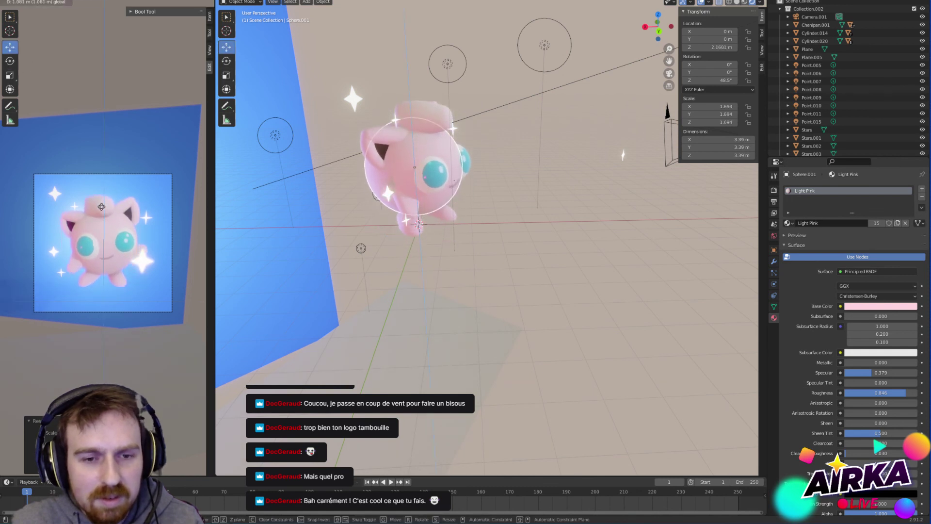
# Step: Shift Jigglypuff to about X -0.70 m, Y 0.55 m and tilt it to about X -5.2°, Y 10.5°, Z 63.2°
pyautogui.moveTo(417, 182); pyautogui.dragTo(409, 219, button='middle')
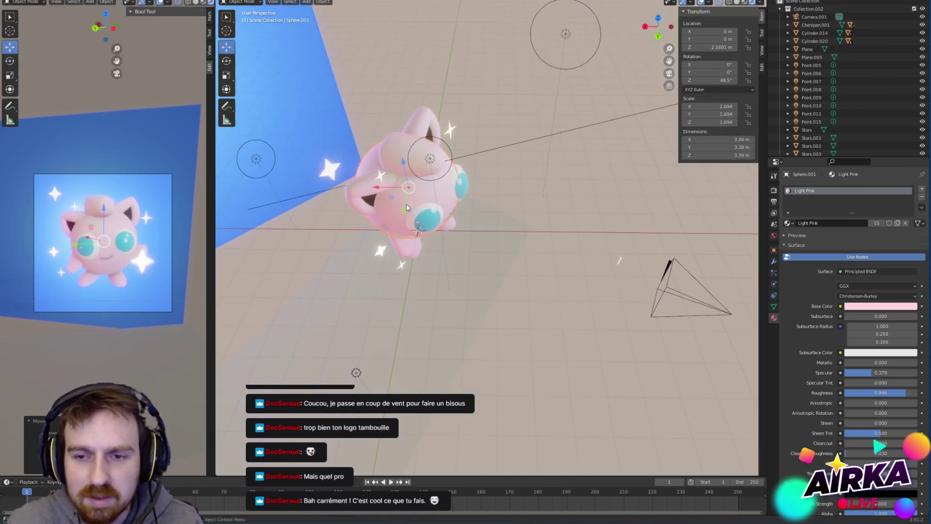
pyautogui.moveTo(390, 199); pyautogui.dragTo(427, 224)
pyautogui.click(10, 60)
pyautogui.hotkey('ctrl', 'z')
pyautogui.hotkey('ctrl', 'z')
pyautogui.moveTo(419, 188); pyautogui.dragTo(421, 189)
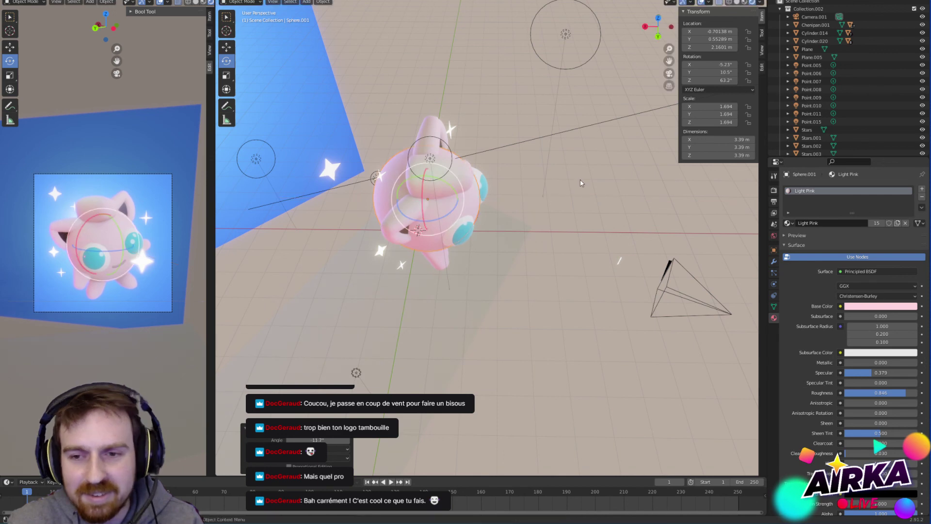
# Step: Rotate Jigglypuff's left eye, the one near the raised arm, freely so its iris turns inward toward the face's centre
pyautogui.moveTo(582, 183); pyautogui.dragTo(462, 179, button='middle')
pyautogui.moveTo(504, 153); pyautogui.dragTo(478, 182, button='middle')
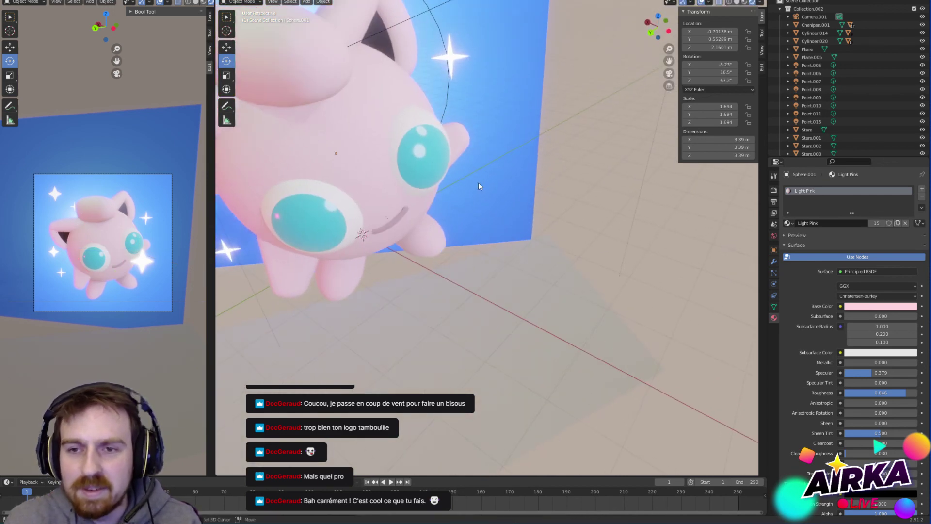
pyautogui.click(399, 148)
pyautogui.press('r')
pyautogui.press('r')
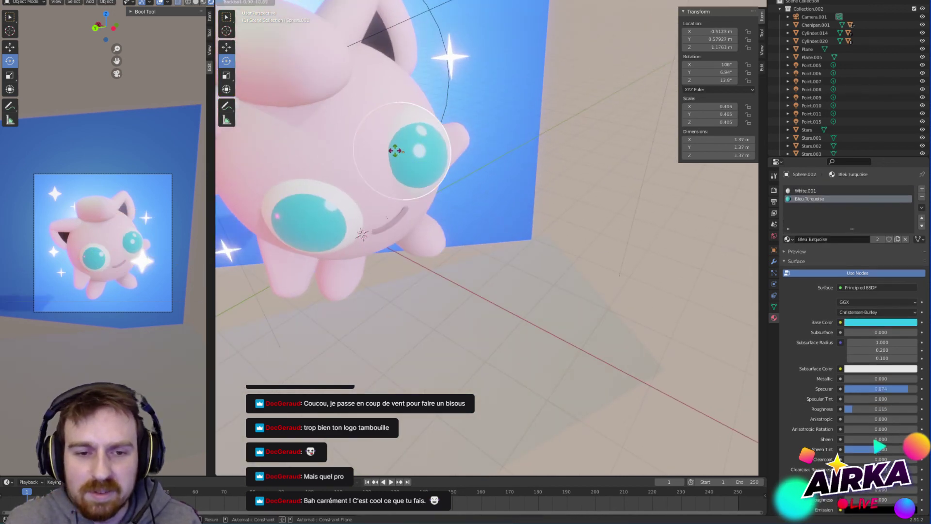
pyautogui.click(393, 156)
# Step: Rotate Jigglypuff's other eye, the one above the feet, freely so its iris turns inward and slightly upward
pyautogui.click(313, 210)
pyautogui.press('r')
pyautogui.press('r')
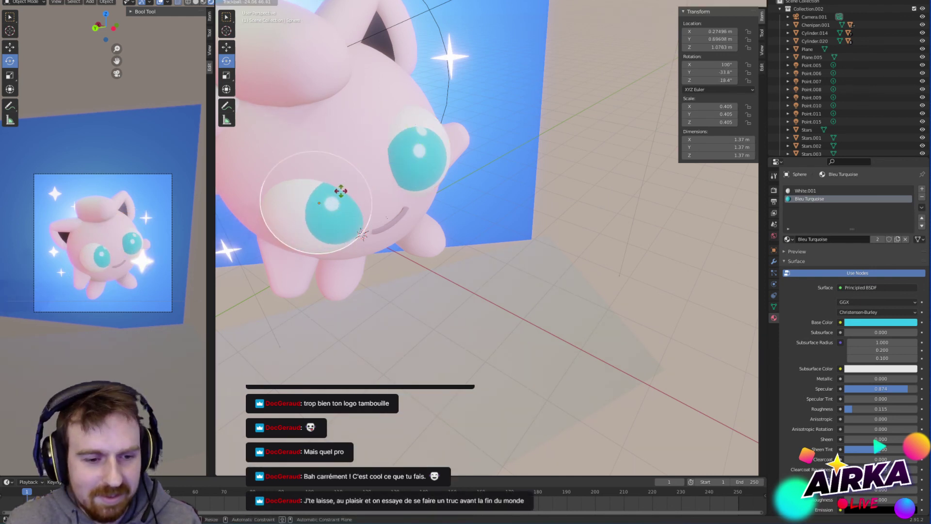
pyautogui.click(340, 191)
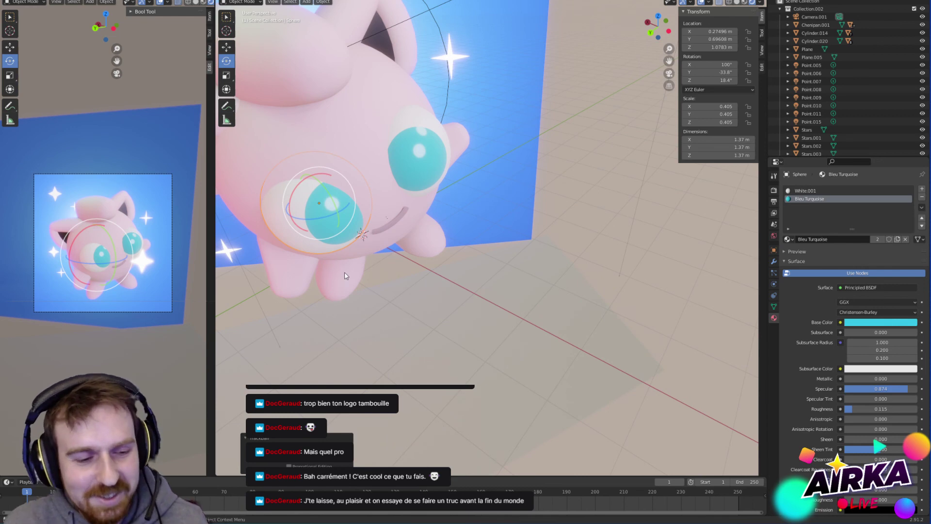
# Step: Refine the free rotation of the eye near the raised arm so its gaze matches the other eye
pyautogui.click(435, 157)
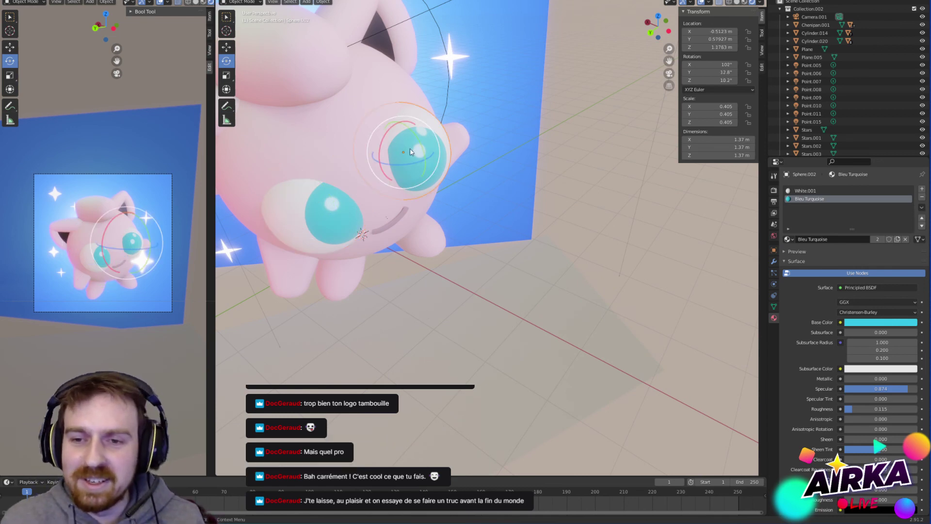
pyautogui.press('r')
pyautogui.press('r')
pyautogui.click(530, 314)
pyautogui.click(530, 314)
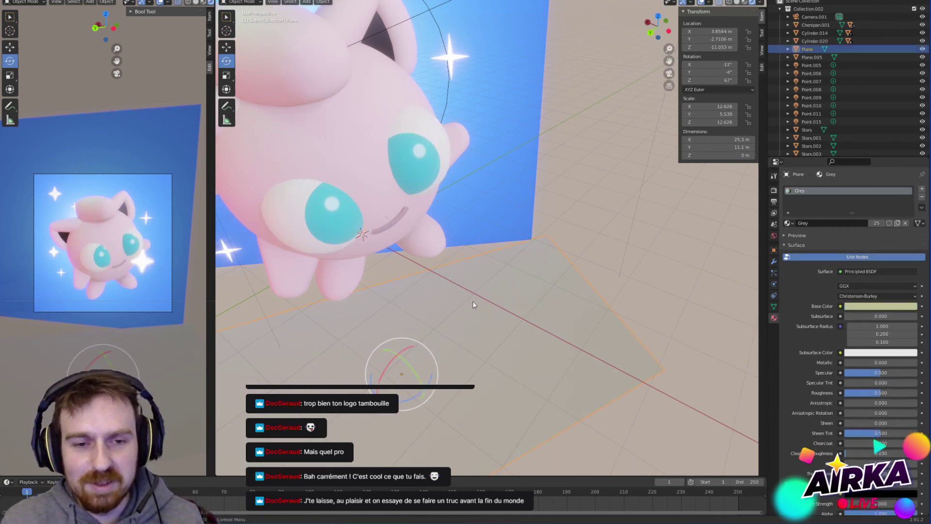
pyautogui.moveTo(530, 314); pyautogui.dragTo(443, 282, button='middle')
pyautogui.scroll(-4, 443, 276)
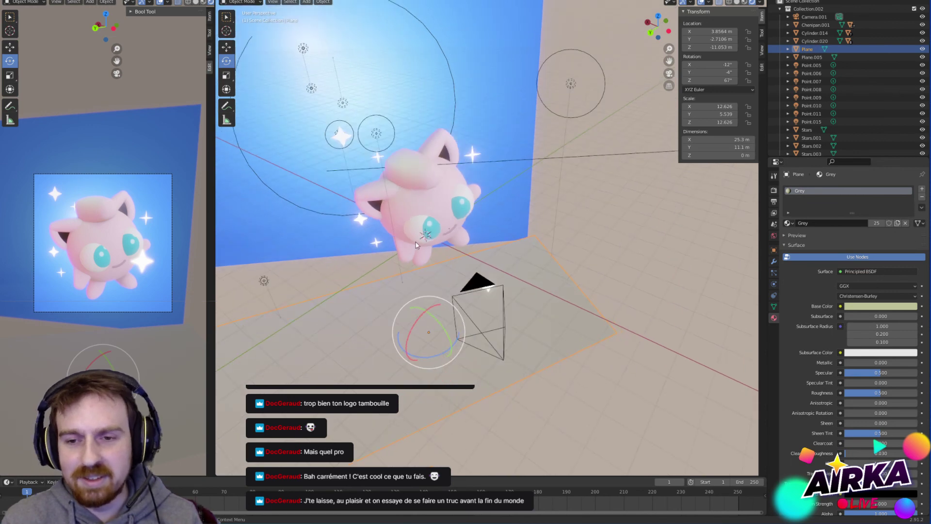
pyautogui.scroll(4, 444, 222)
pyautogui.scroll(-4, 444, 222)
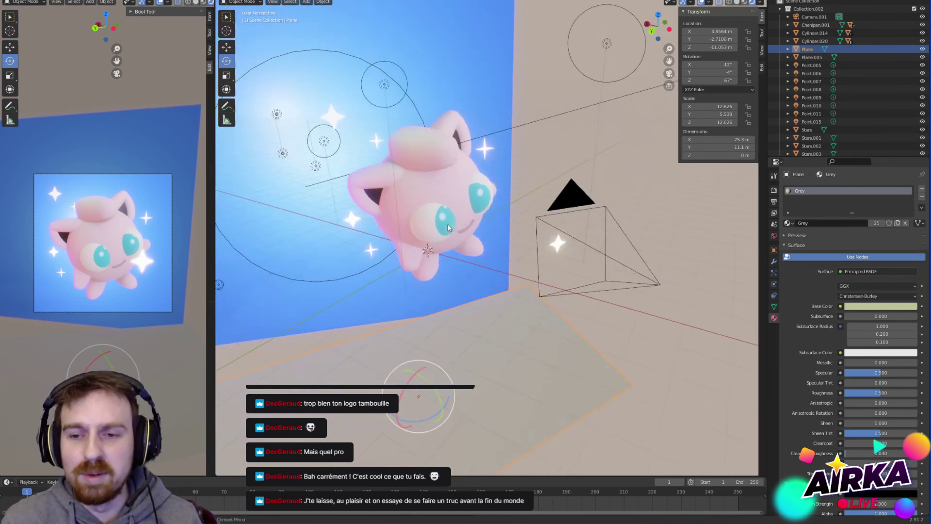